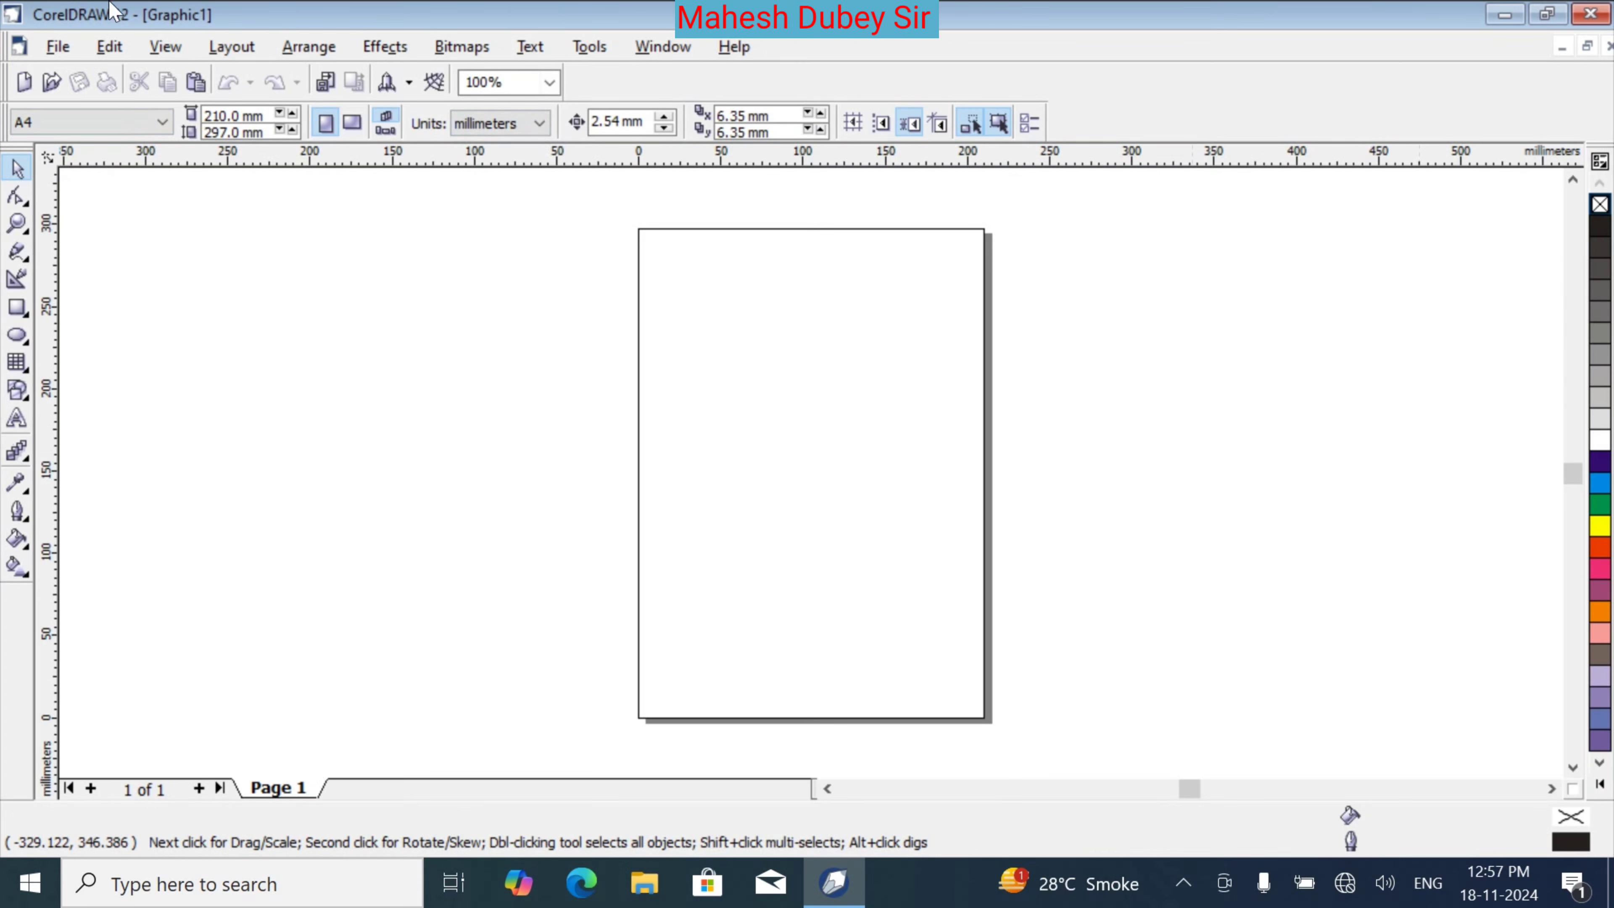
Open the document's page size settings and change the measurement unit to feet
{"action": "left_click", "coordinate": [233, 46]}
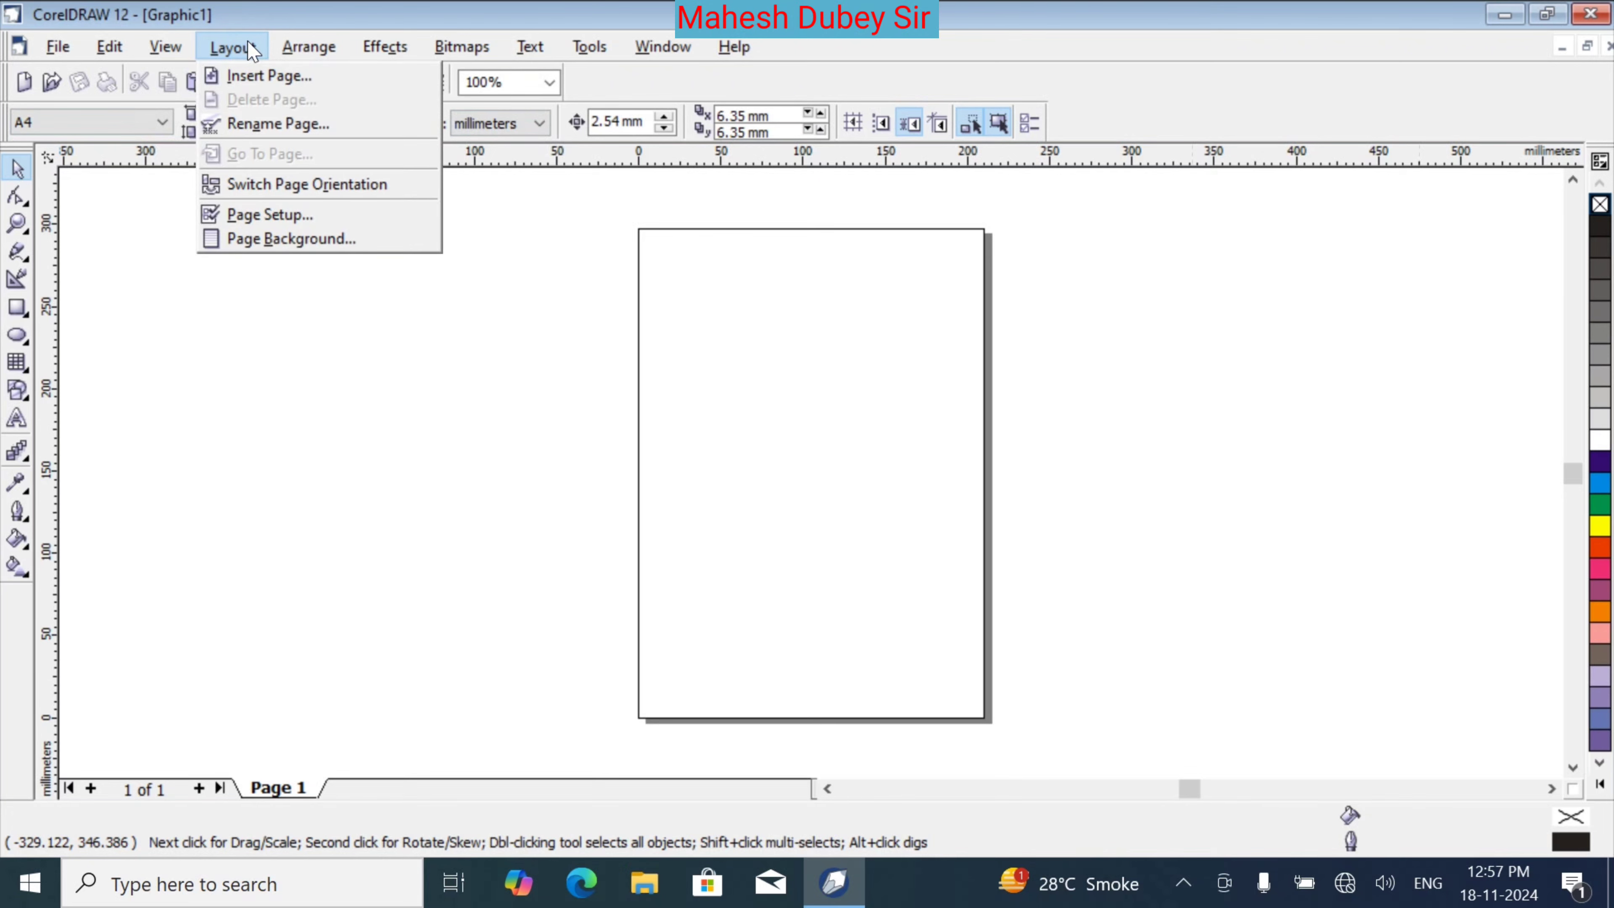
{"action": "left_click", "coordinate": [255, 216]}
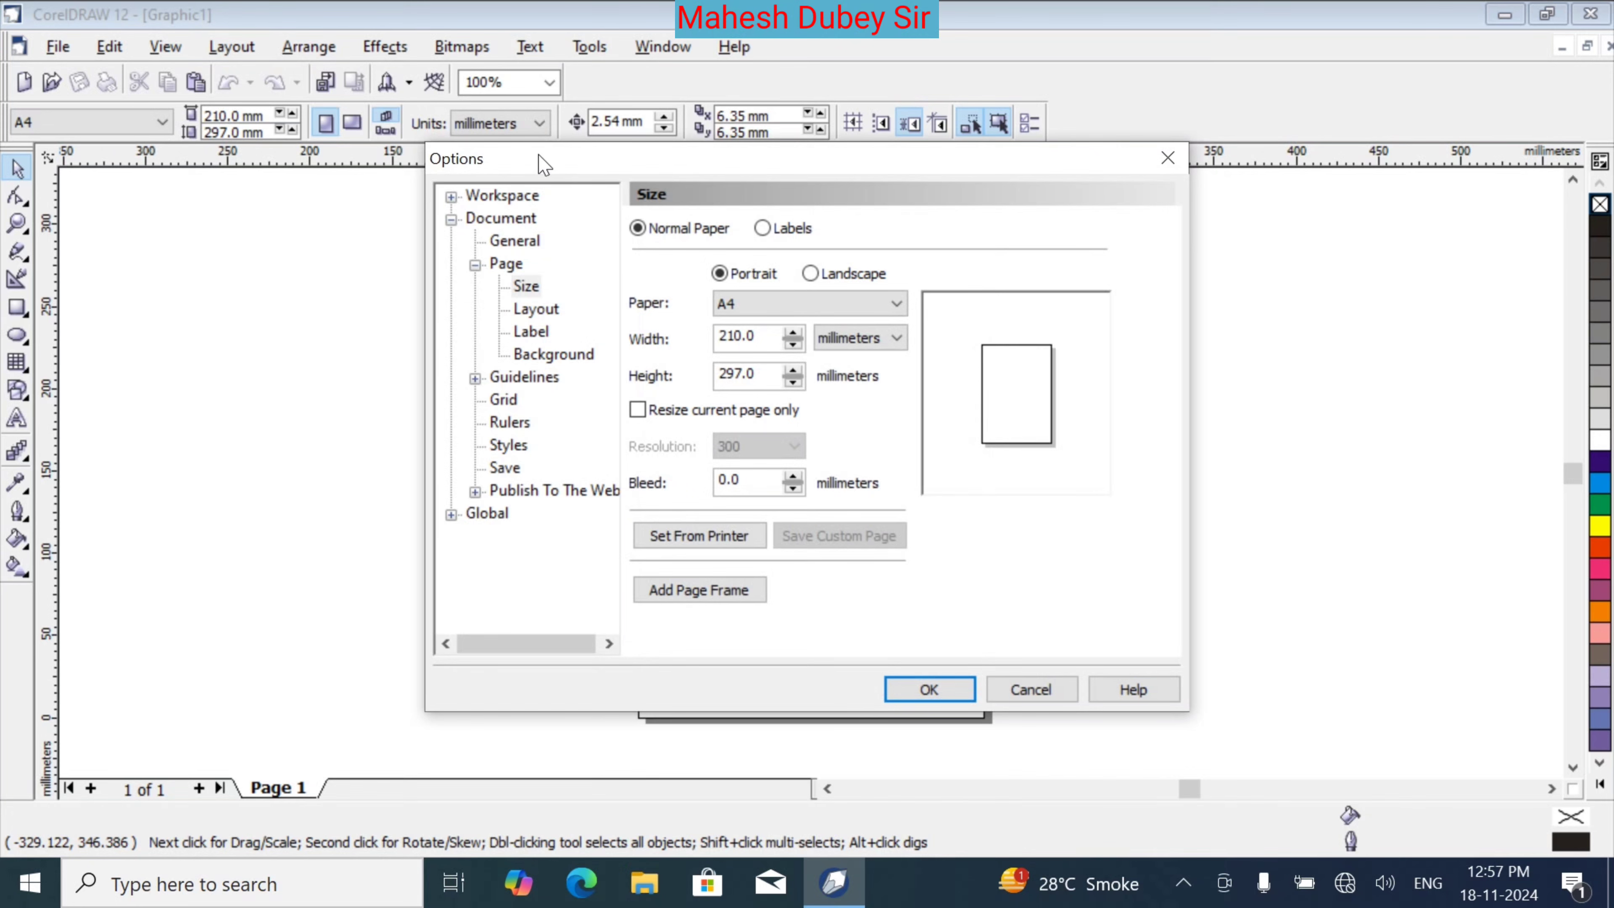
{"action": "left_click_drag", "start_coordinate": [544, 163], "coordinate": [571, 156]}
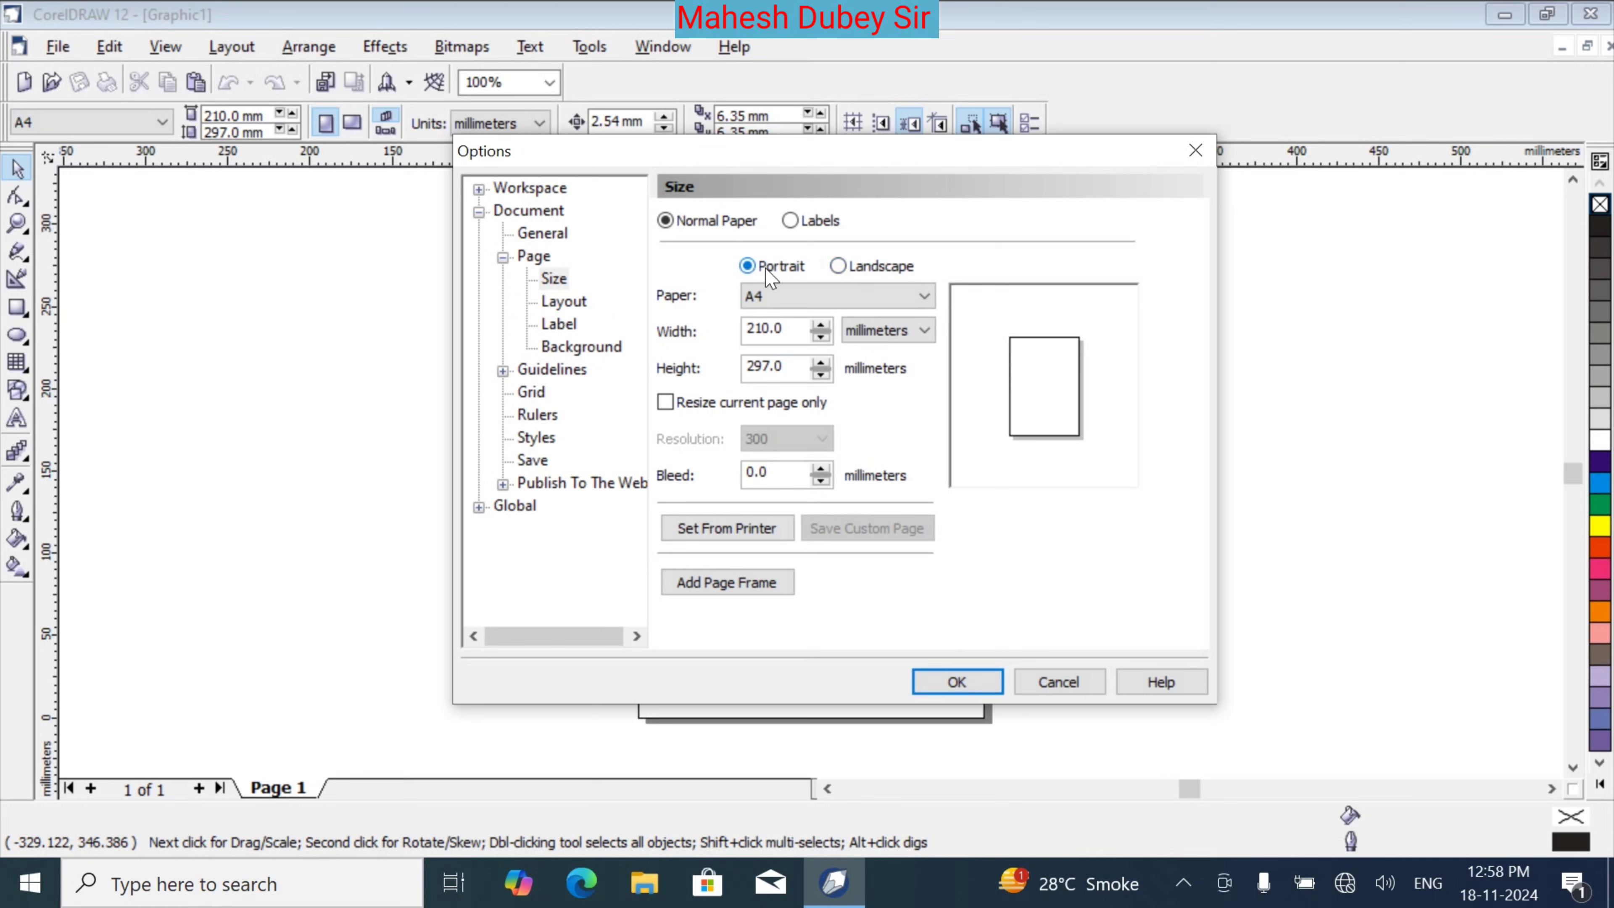
{"action": "left_click", "coordinate": [788, 305]}
{"action": "left_click", "coordinate": [788, 308]}
{"action": "left_click", "coordinate": [894, 333]}
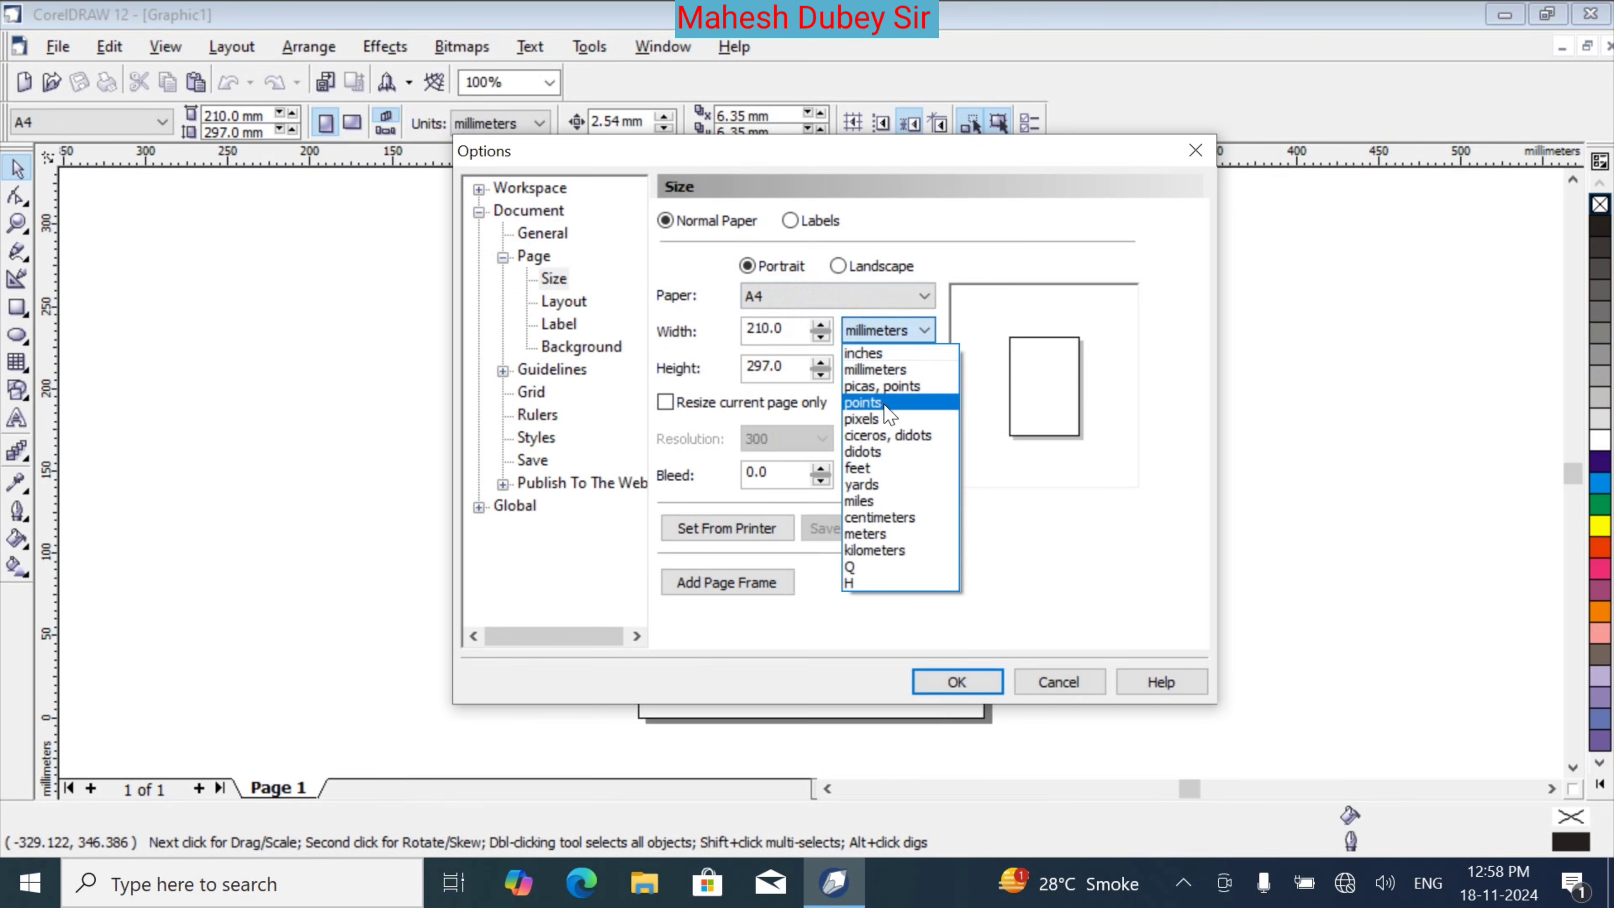
{"action": "left_click", "coordinate": [890, 468]}
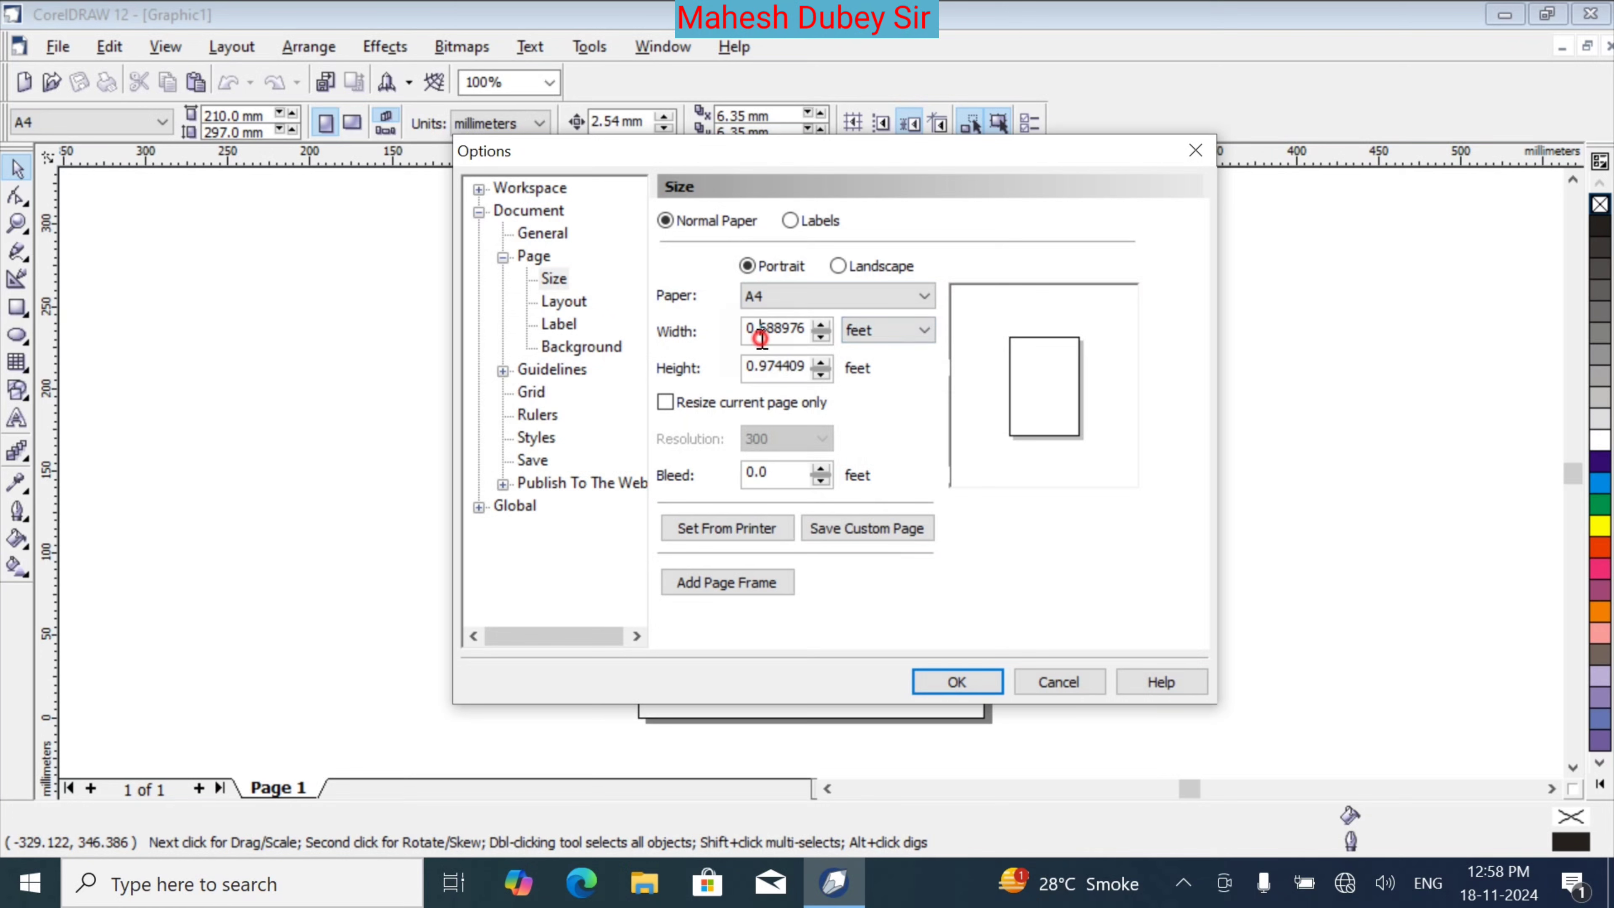
Set the page size to 3.5 feet wide and 4.5 feet high and apply it
{"action": "left_click_drag", "start_coordinate": [745, 328], "coordinate": [818, 338]}
{"action": "type", "text": "4"}
{"action": "key", "text": "Tab"}
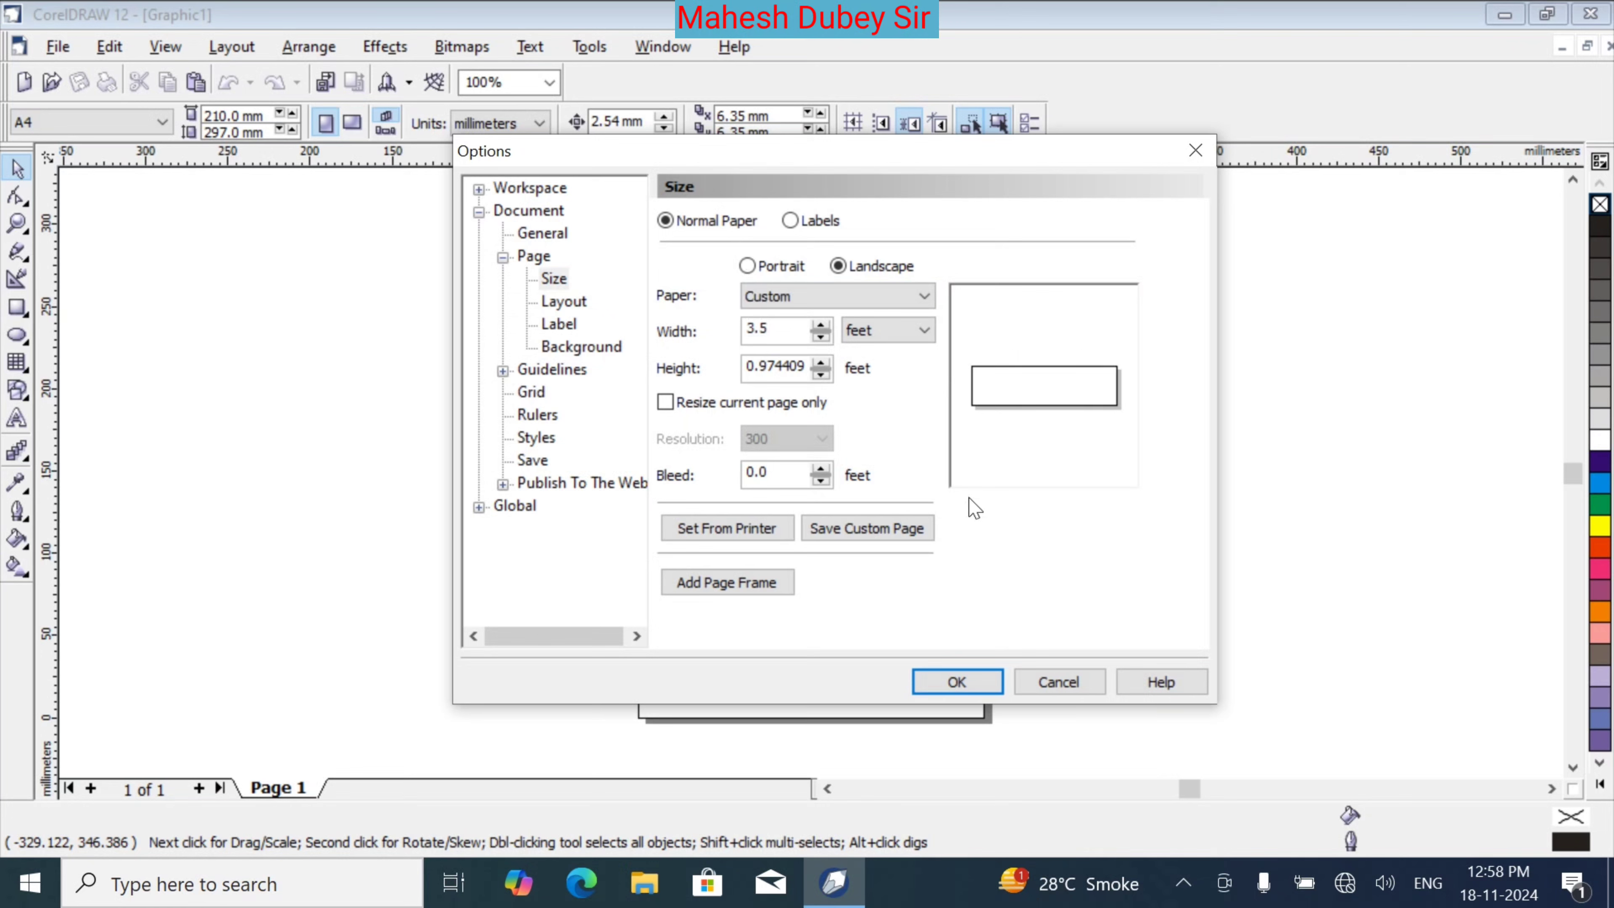
{"action": "double_click", "coordinate": [800, 361]}
{"action": "type", "text": "4.5"}
{"action": "key", "text": "Tab"}
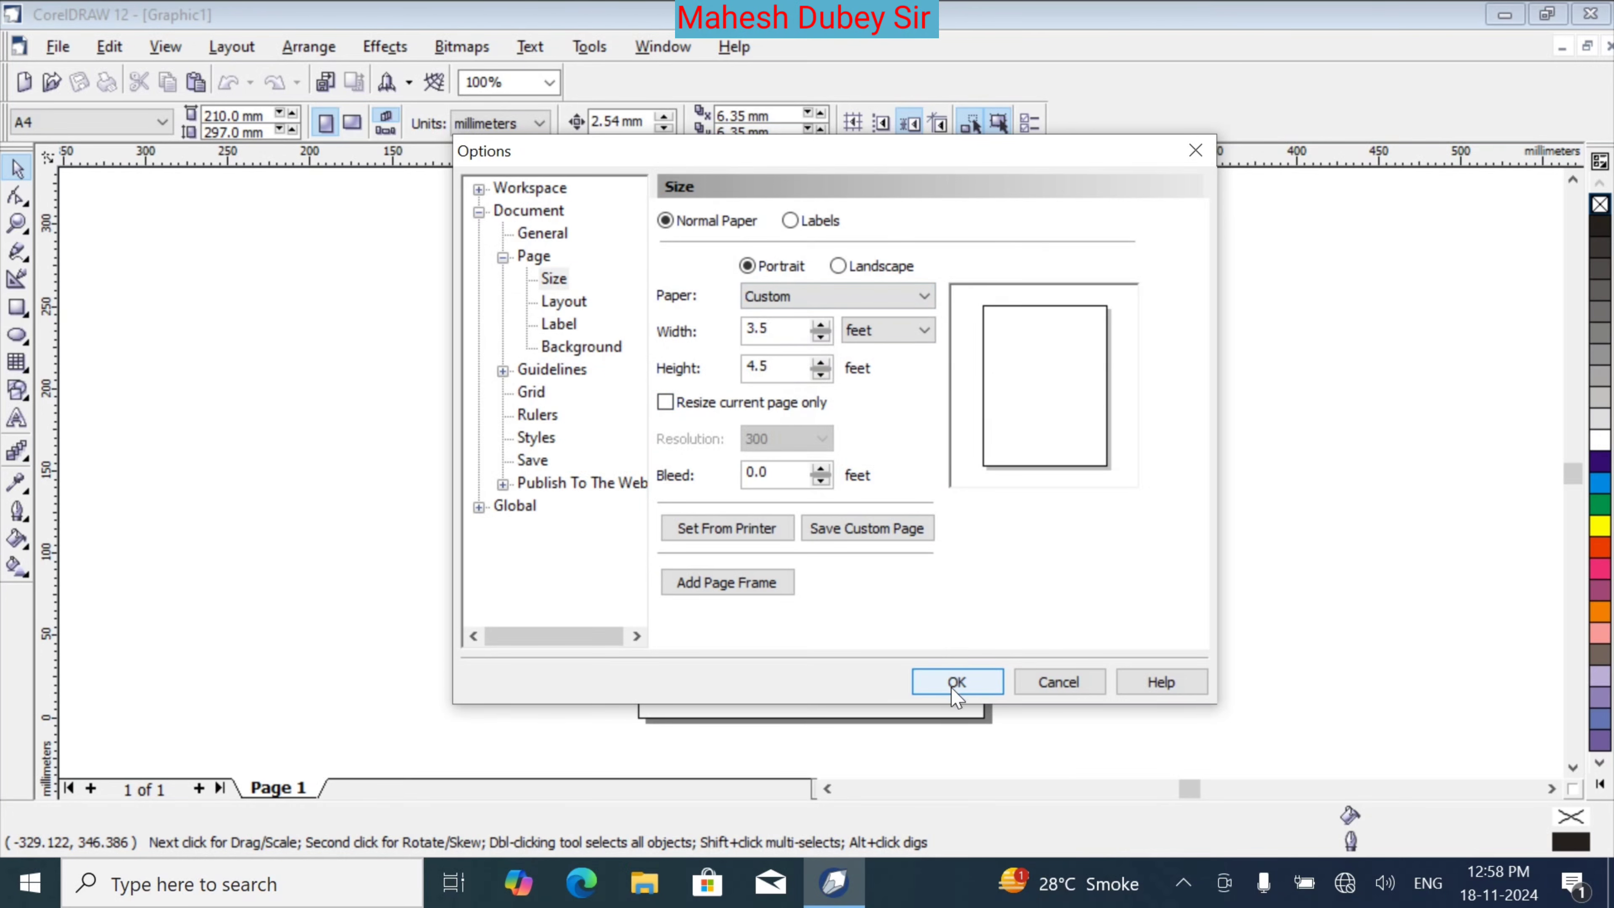
{"action": "left_click", "coordinate": [974, 681]}
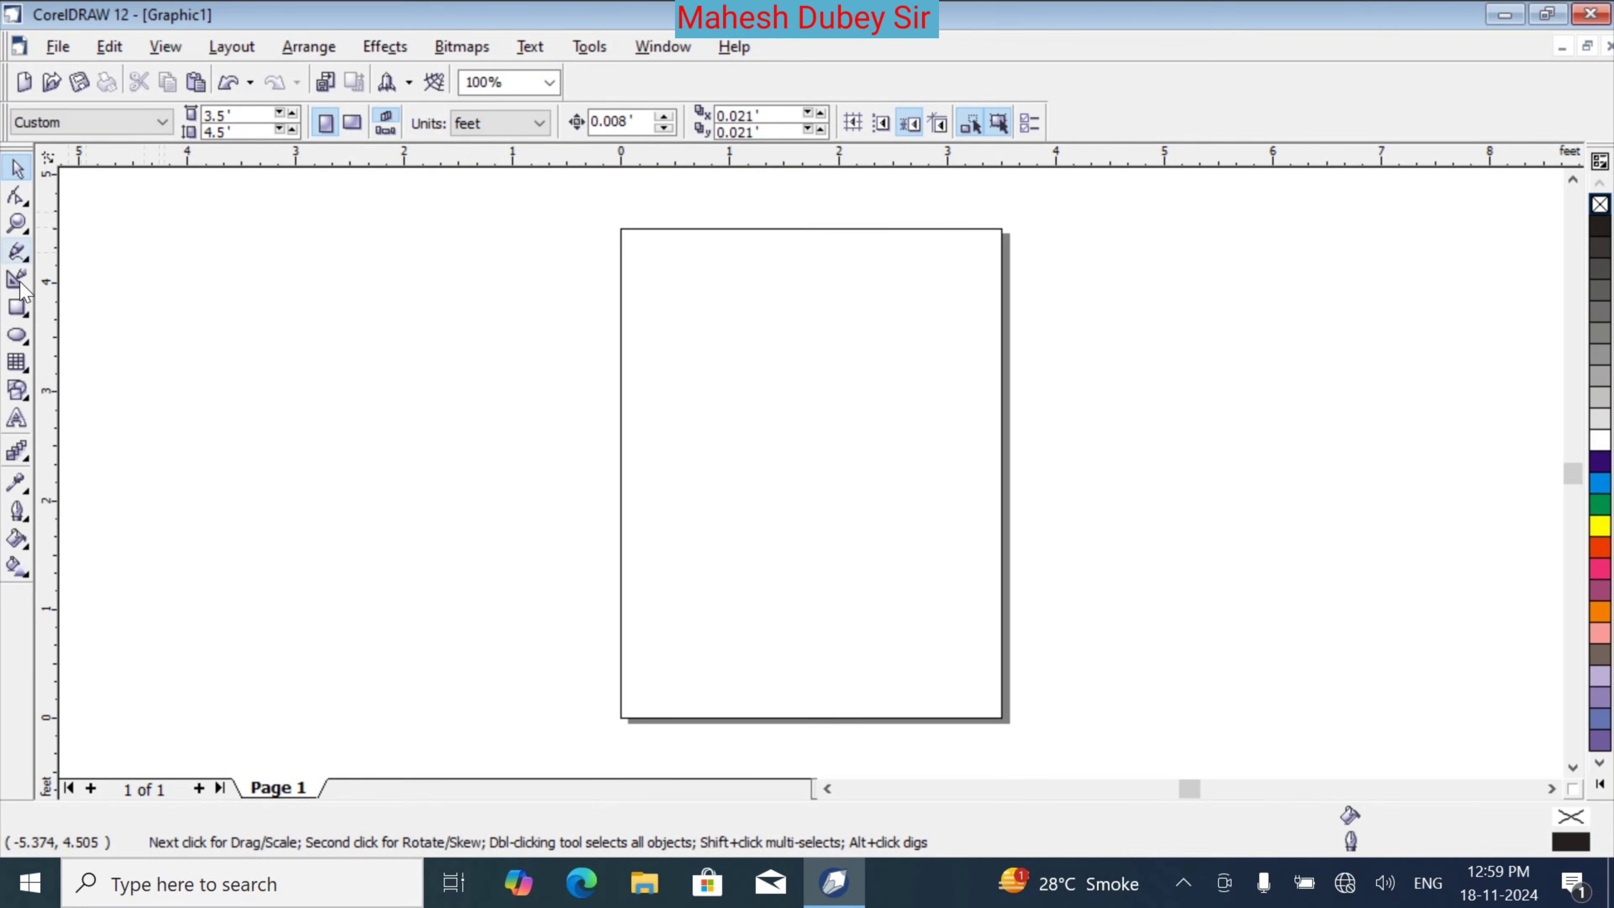
Draw a circle about 3.3 feet across over the page's upper-right area and shift it up past the top edge
{"action": "left_click", "coordinate": [16, 336]}
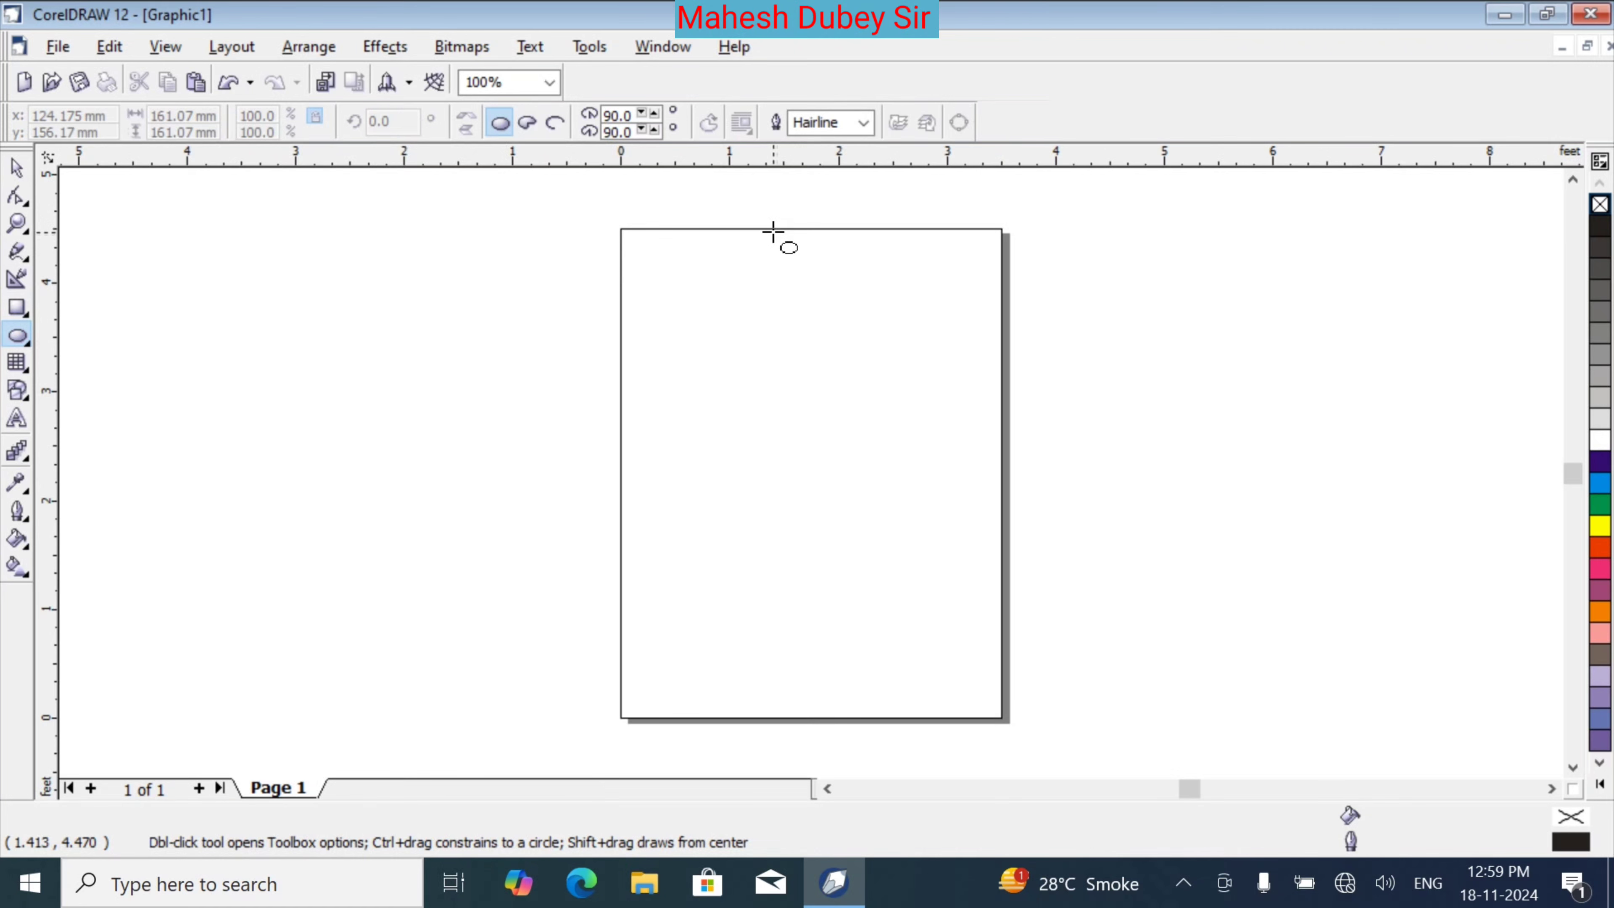
{"action": "left_click_drag", "start_coordinate": [773, 232], "coordinate": [1071, 595]}
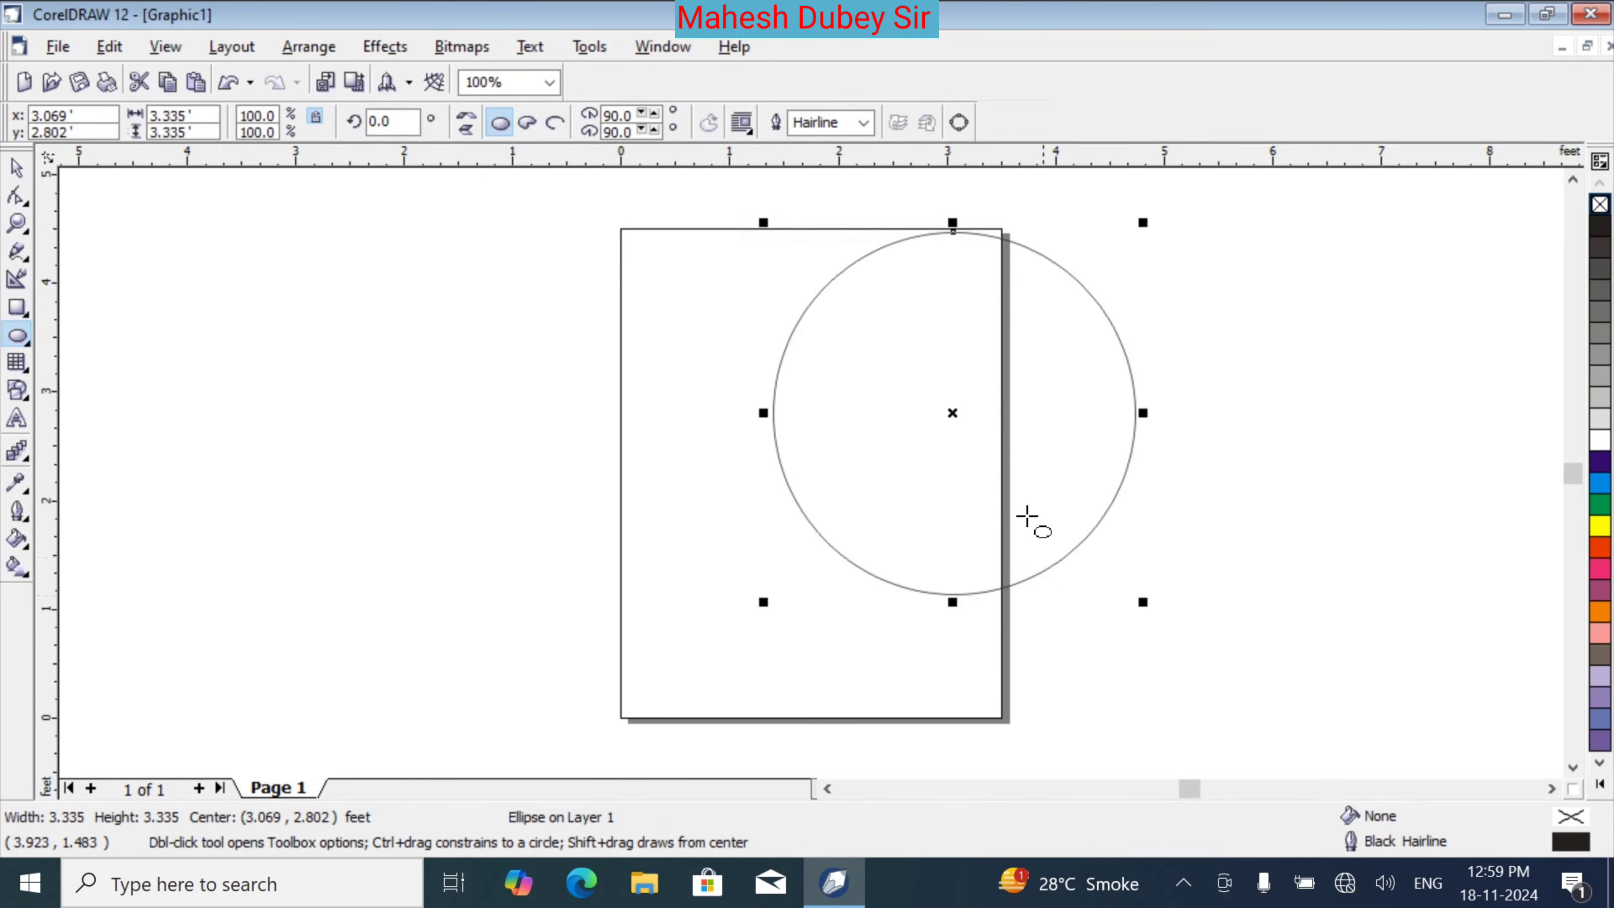
{"action": "left_click", "coordinate": [16, 170]}
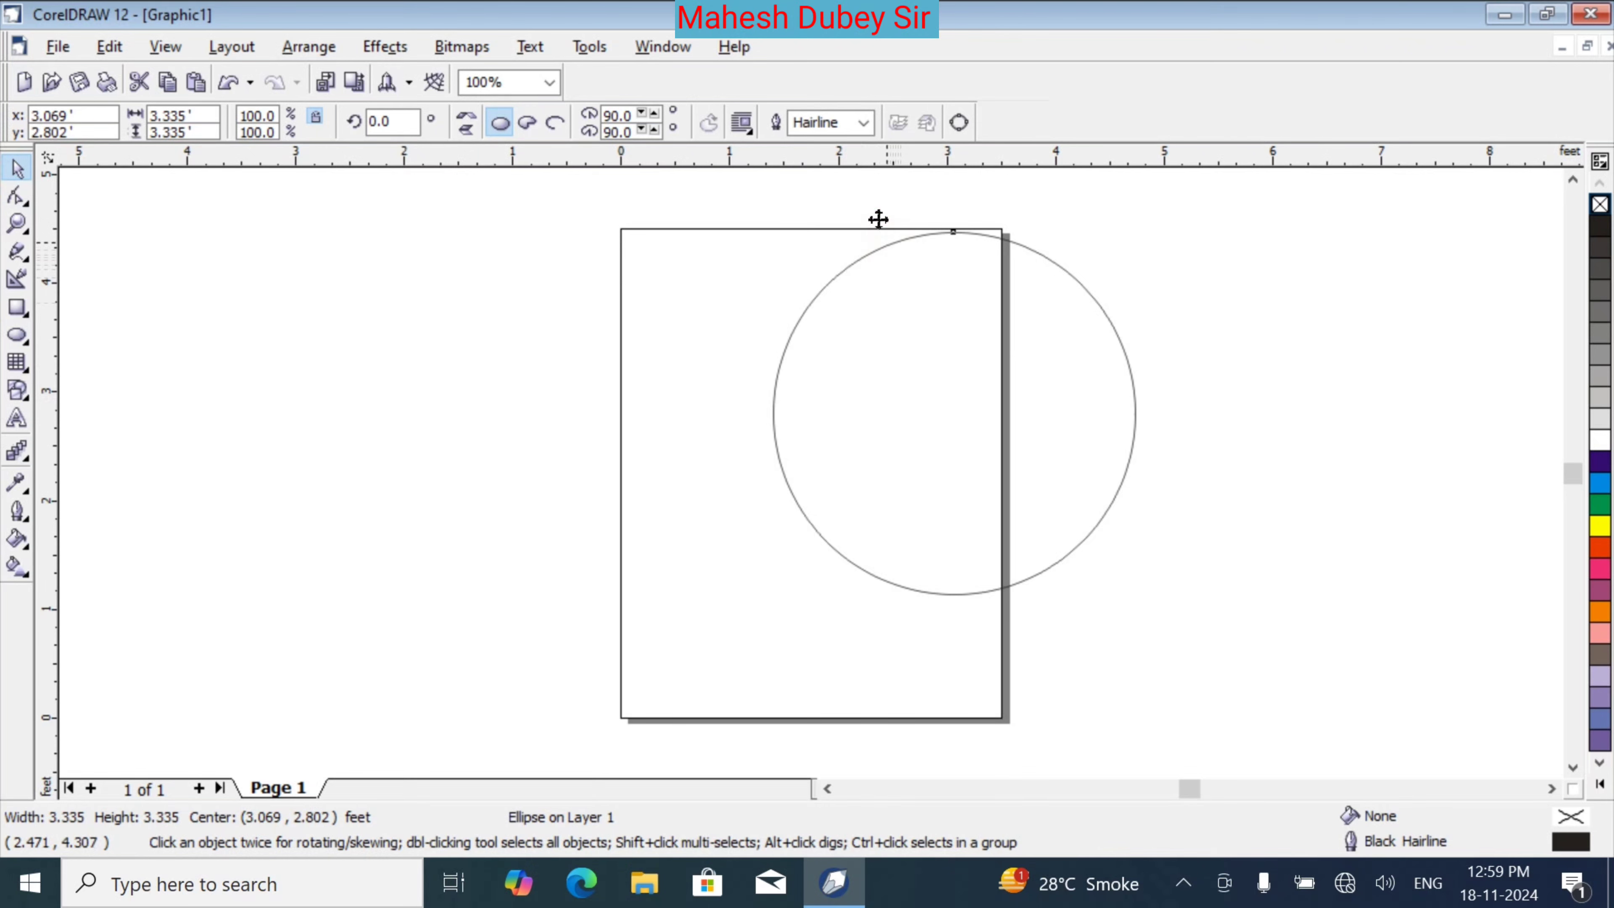
{"action": "left_click_drag", "start_coordinate": [878, 219], "coordinate": [882, 239]}
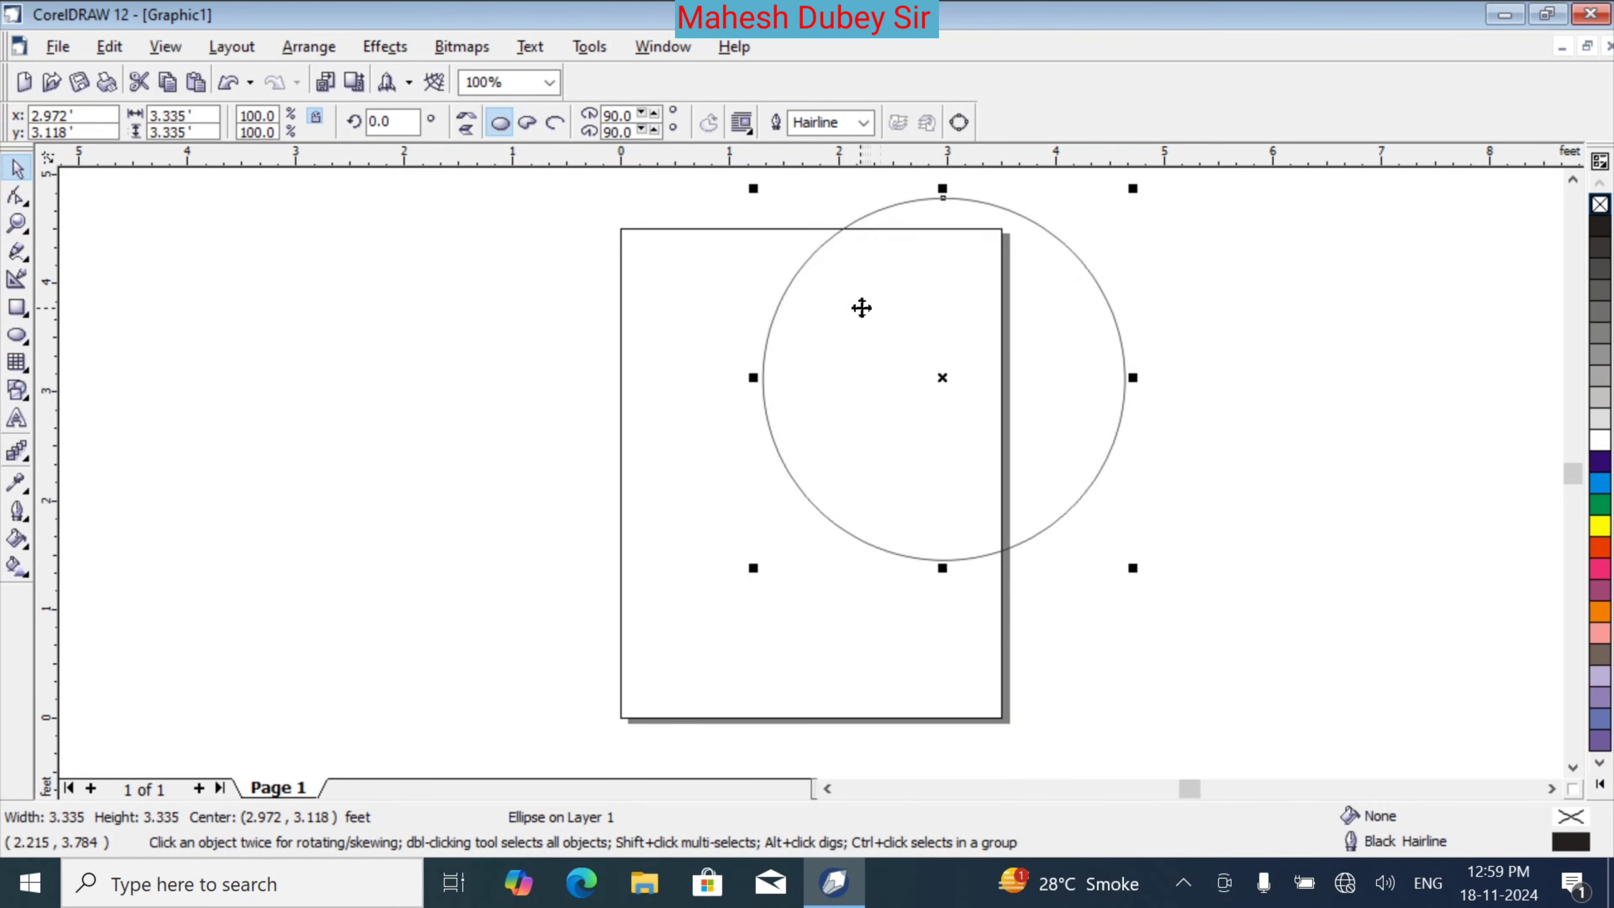
{"action": "left_click_drag", "start_coordinate": [815, 254], "coordinate": [803, 242]}
Reshape the circle into an ellipse about 3.28 feet wide and 2.6 feet high, and give it a Blue fill and outline
{"action": "left_click_drag", "start_coordinate": [1114, 555], "coordinate": [1016, 422]}
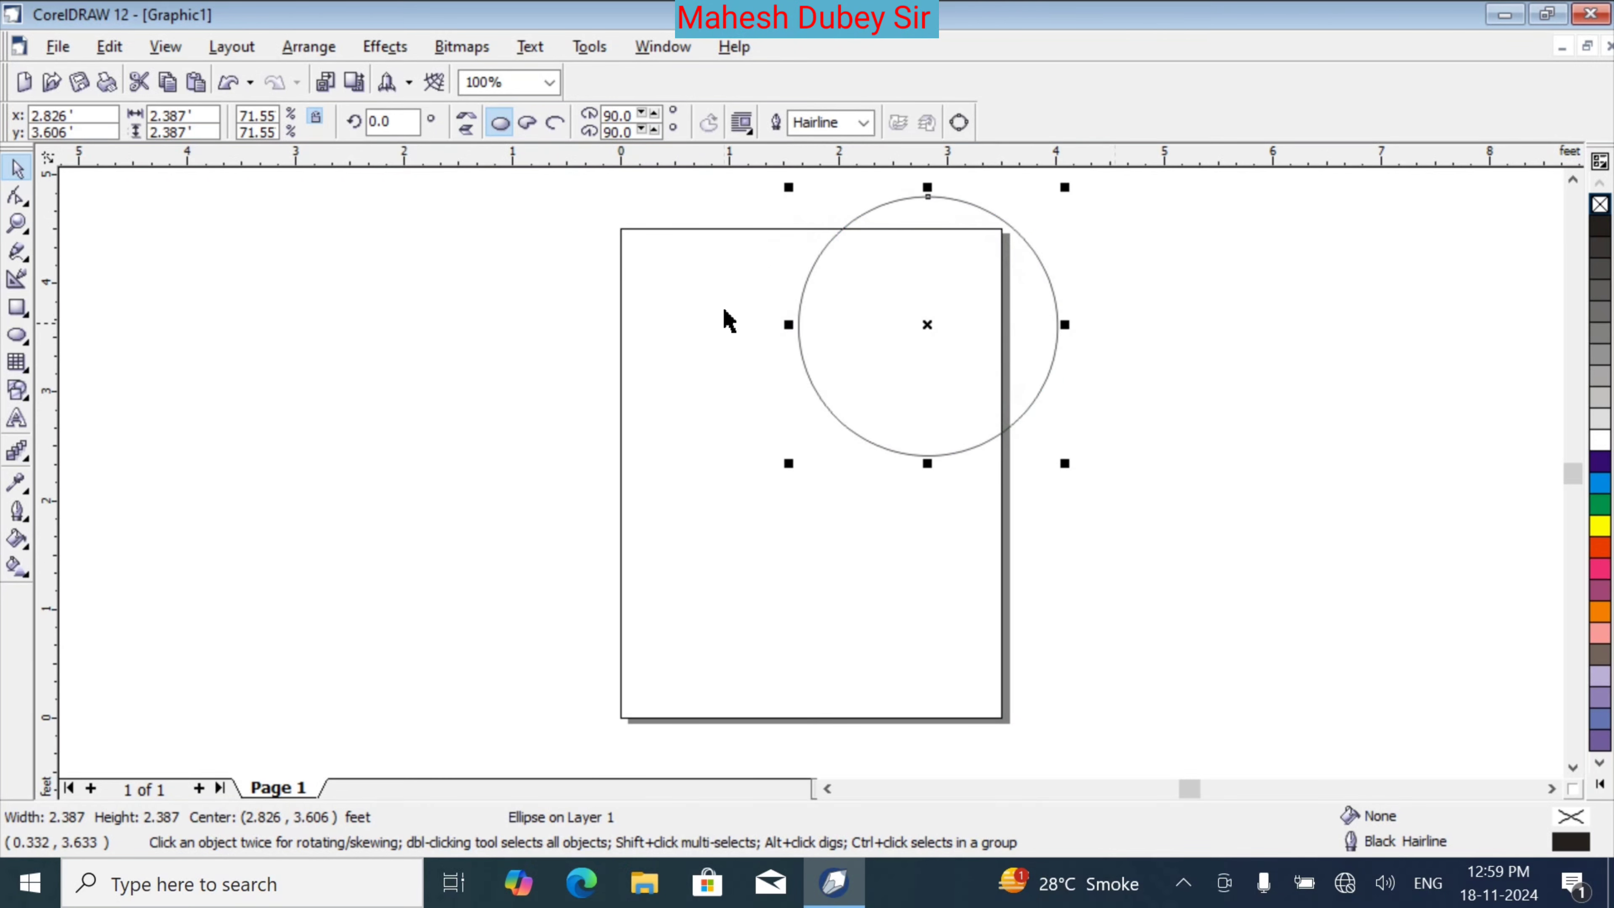
{"action": "left_click_drag", "start_coordinate": [788, 325], "coordinate": [684, 331]}
{"action": "left_click_drag", "start_coordinate": [877, 463], "coordinate": [876, 486]}
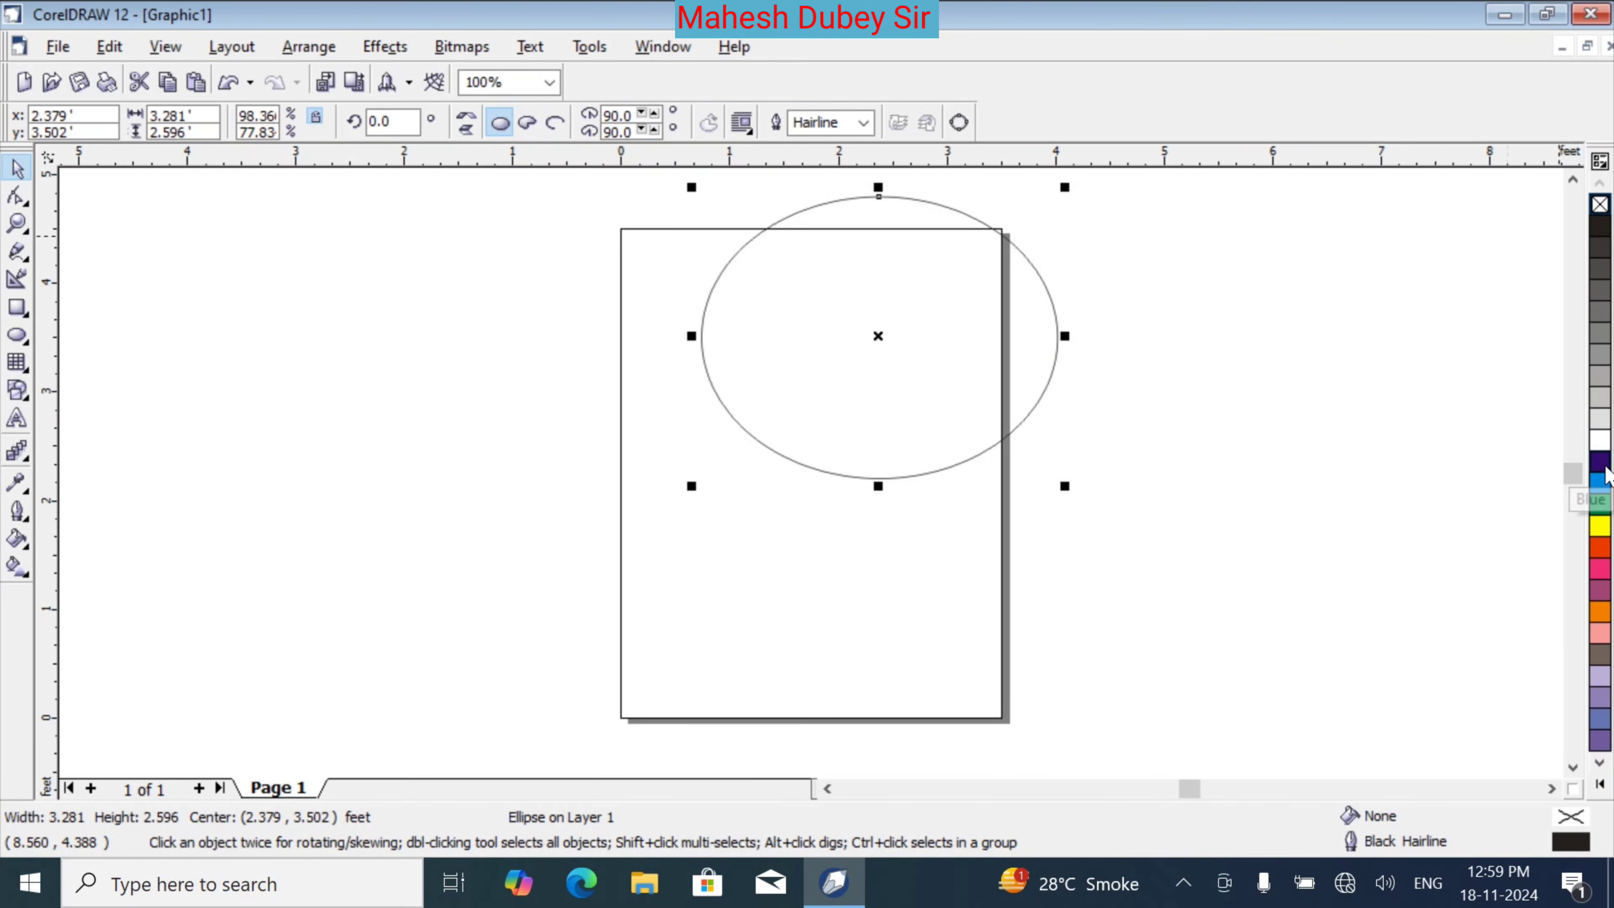
{"action": "left_click", "coordinate": [1598, 464]}
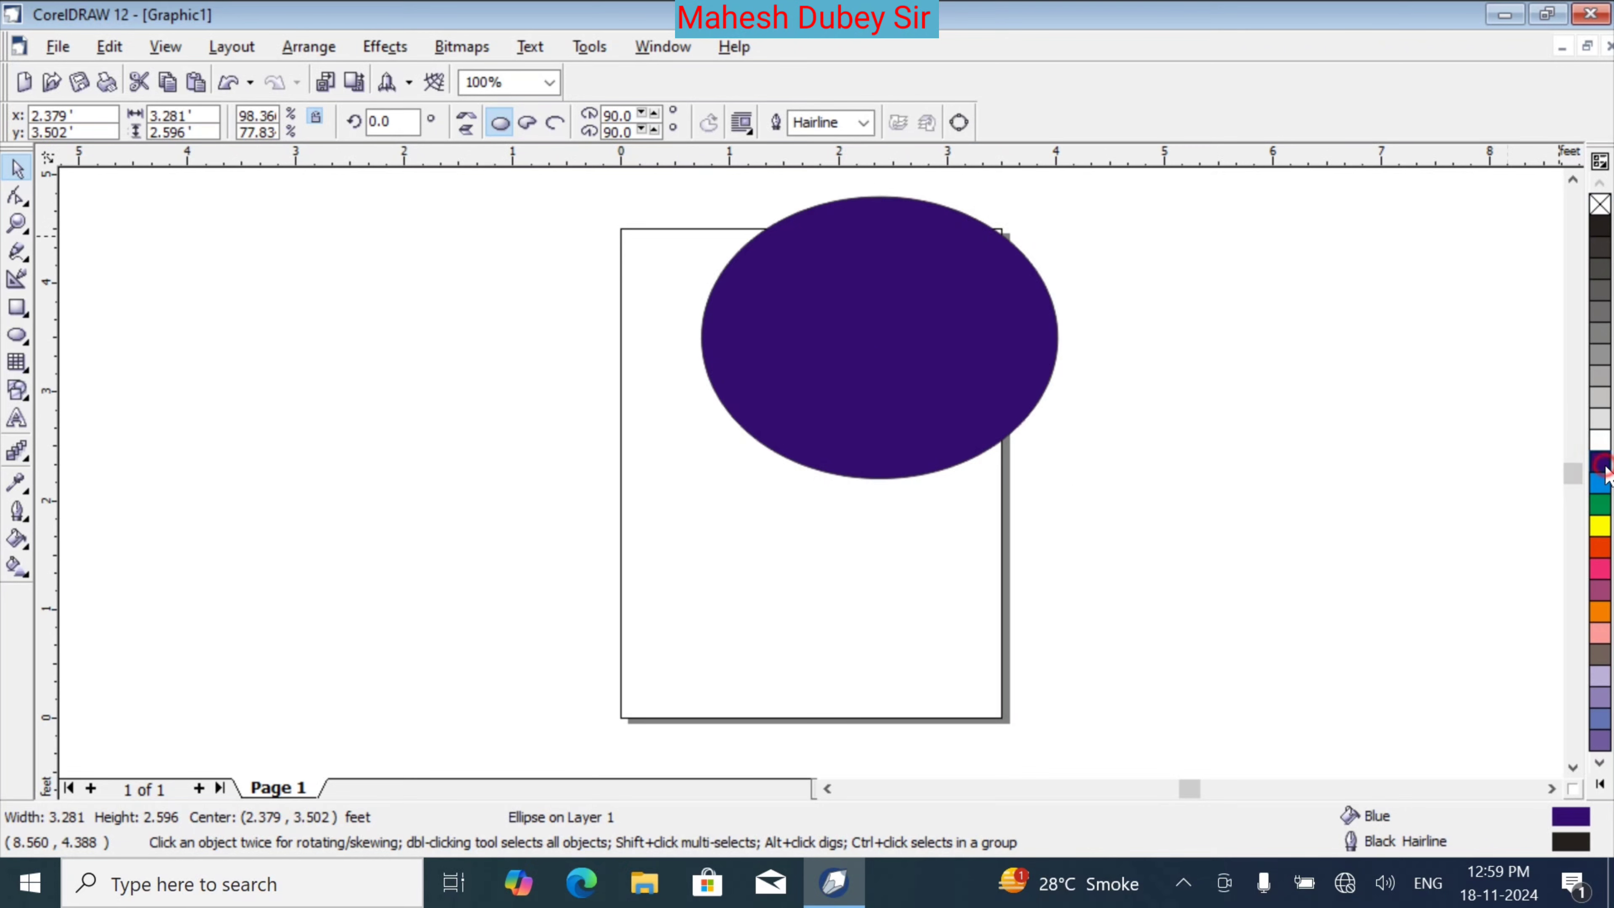
{"action": "right_click", "coordinate": [1606, 472]}
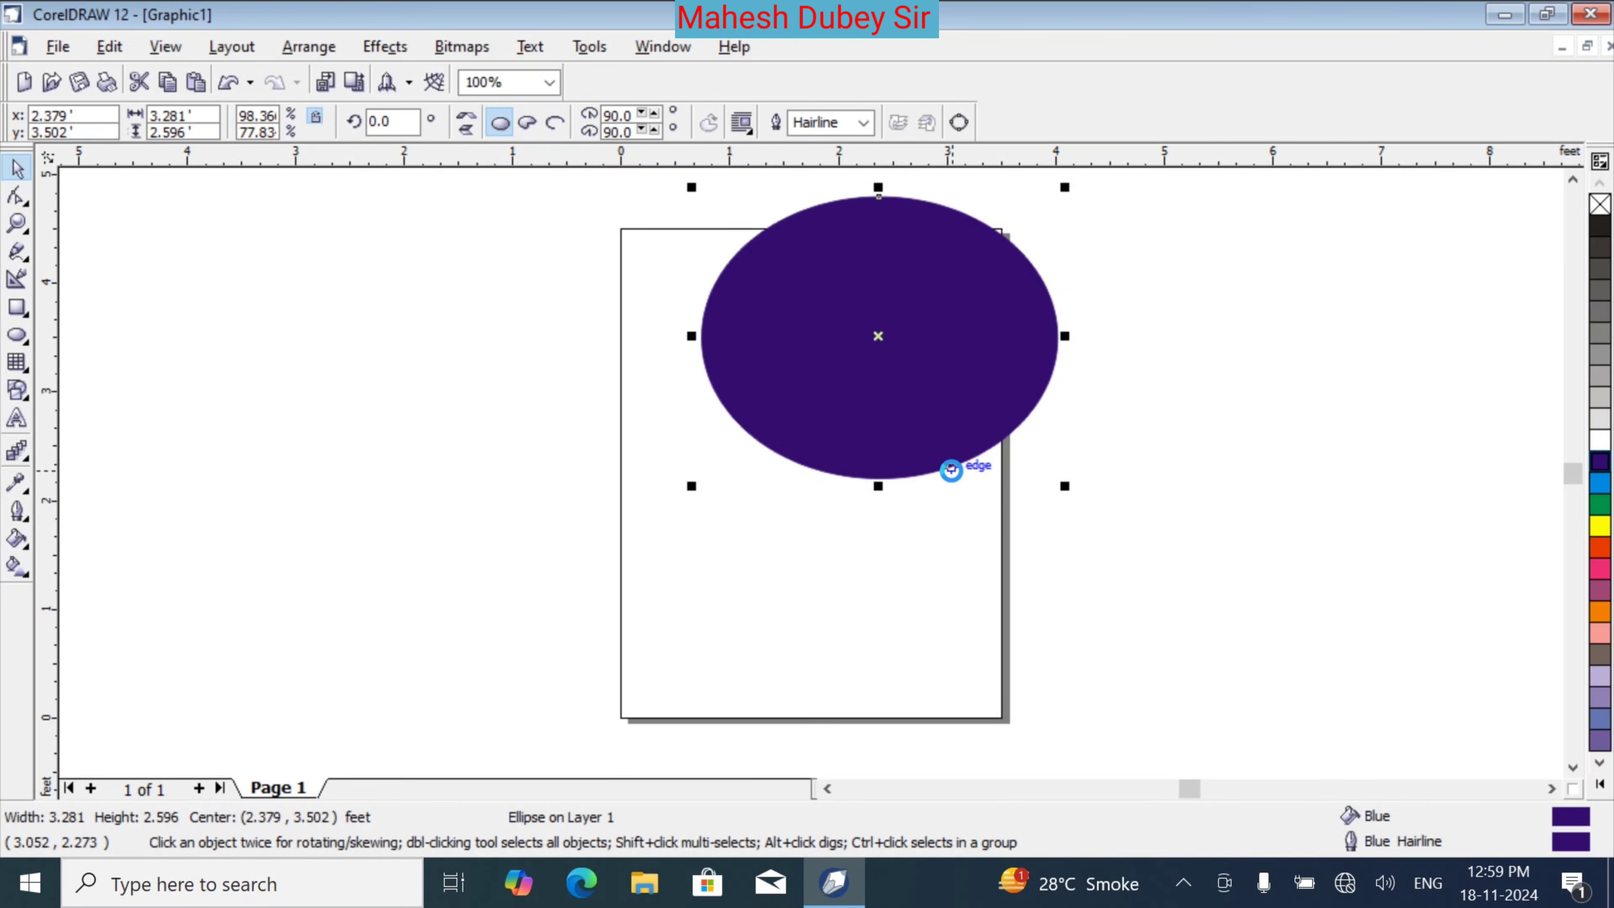
Duplicate the blue ellipse and place the copy over the original, offset slightly up and to the right, centred at about 2.52, 3.63 feet
{"action": "left_click_drag", "start_coordinate": [951, 471], "coordinate": [954, 469]}
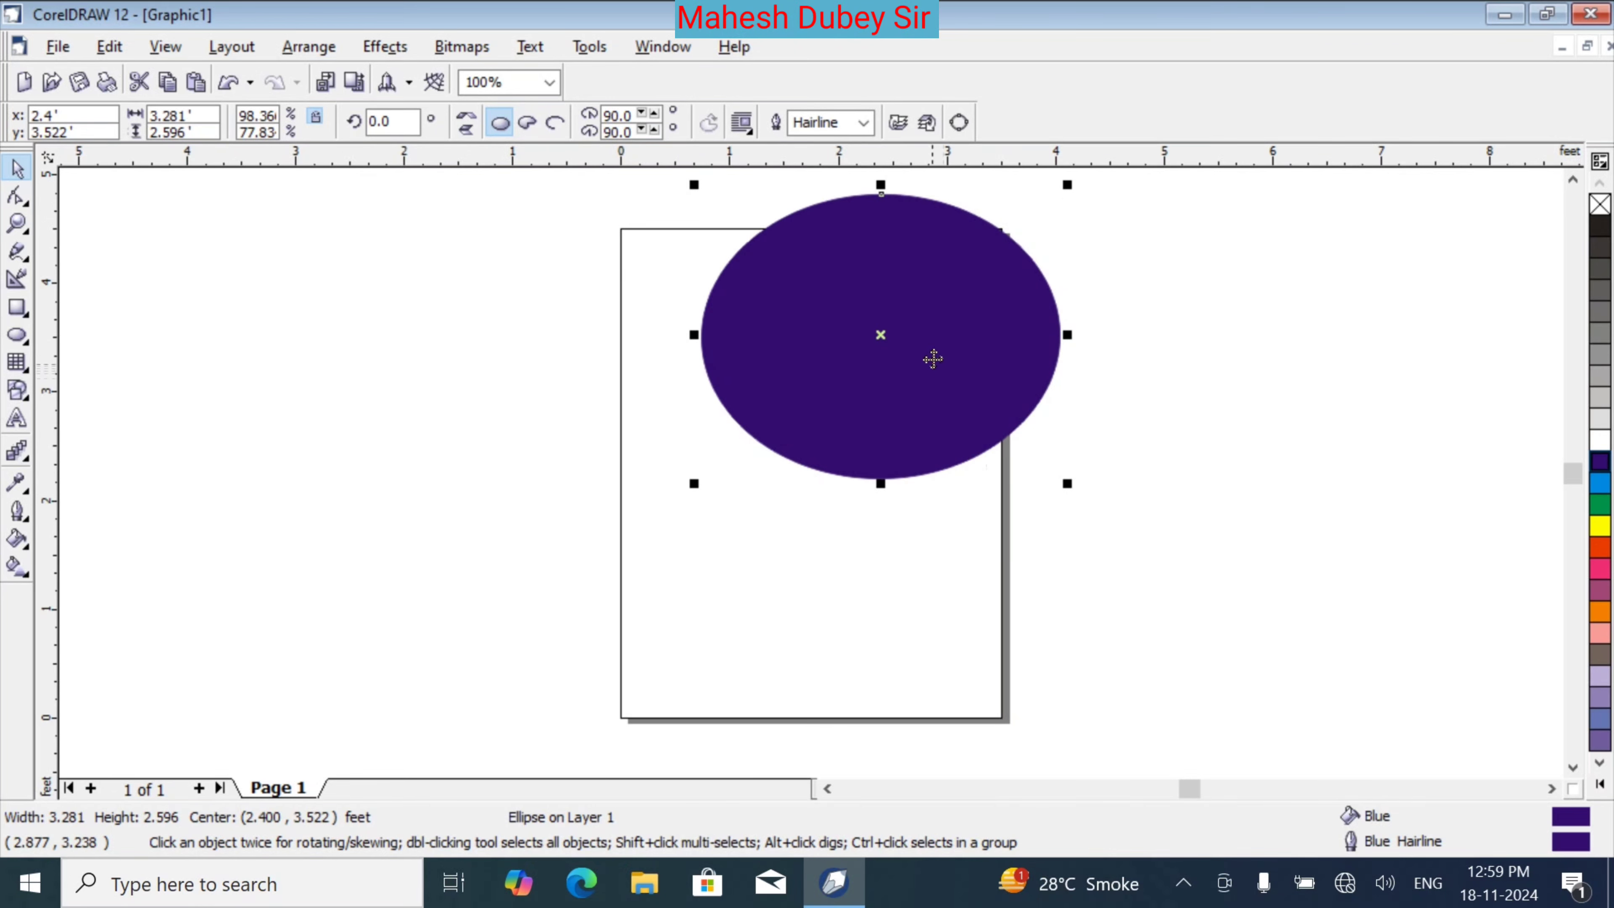
{"action": "left_click_drag", "start_coordinate": [931, 355], "coordinate": [944, 534]}
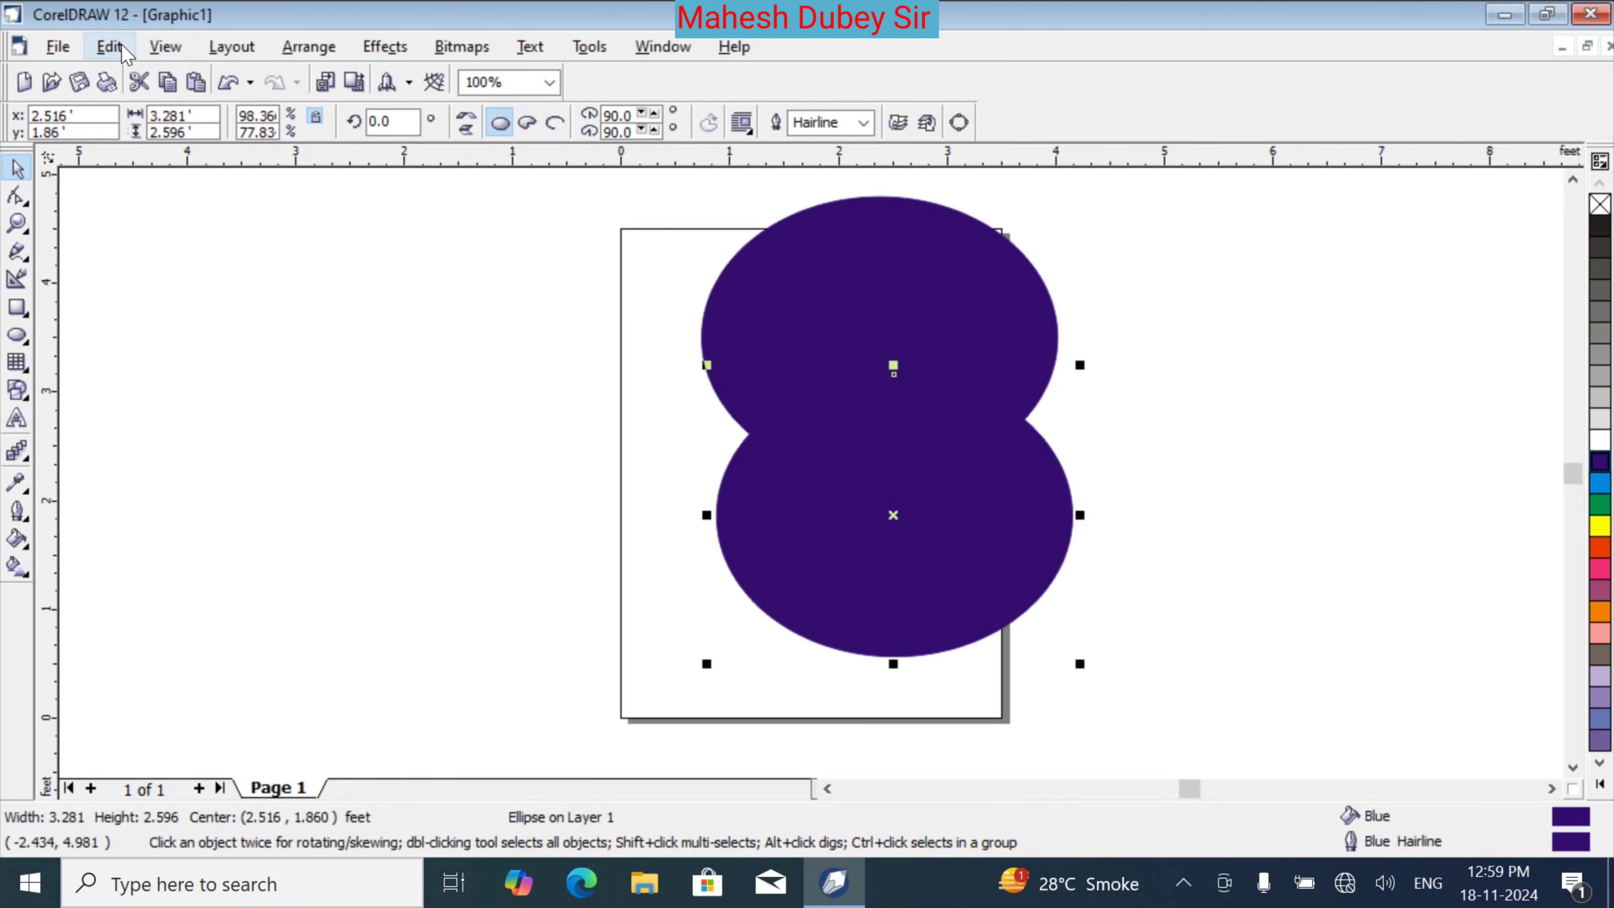
{"action": "left_click", "coordinate": [109, 46]}
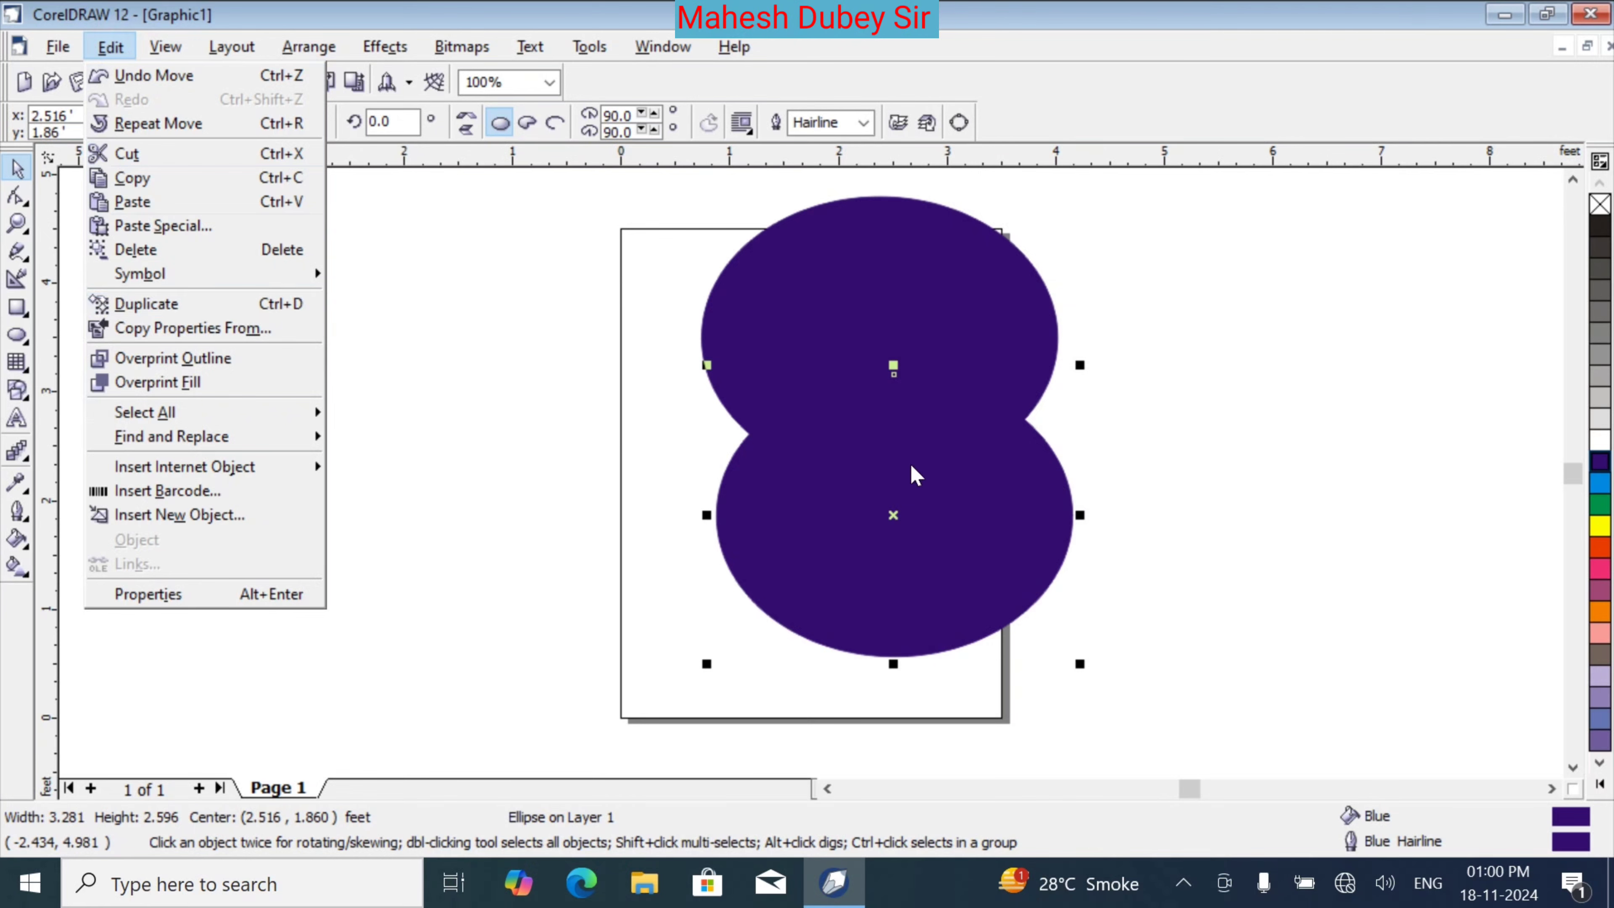
{"action": "left_click", "coordinate": [947, 479]}
{"action": "left_click_drag", "start_coordinate": [964, 508], "coordinate": [964, 316]}
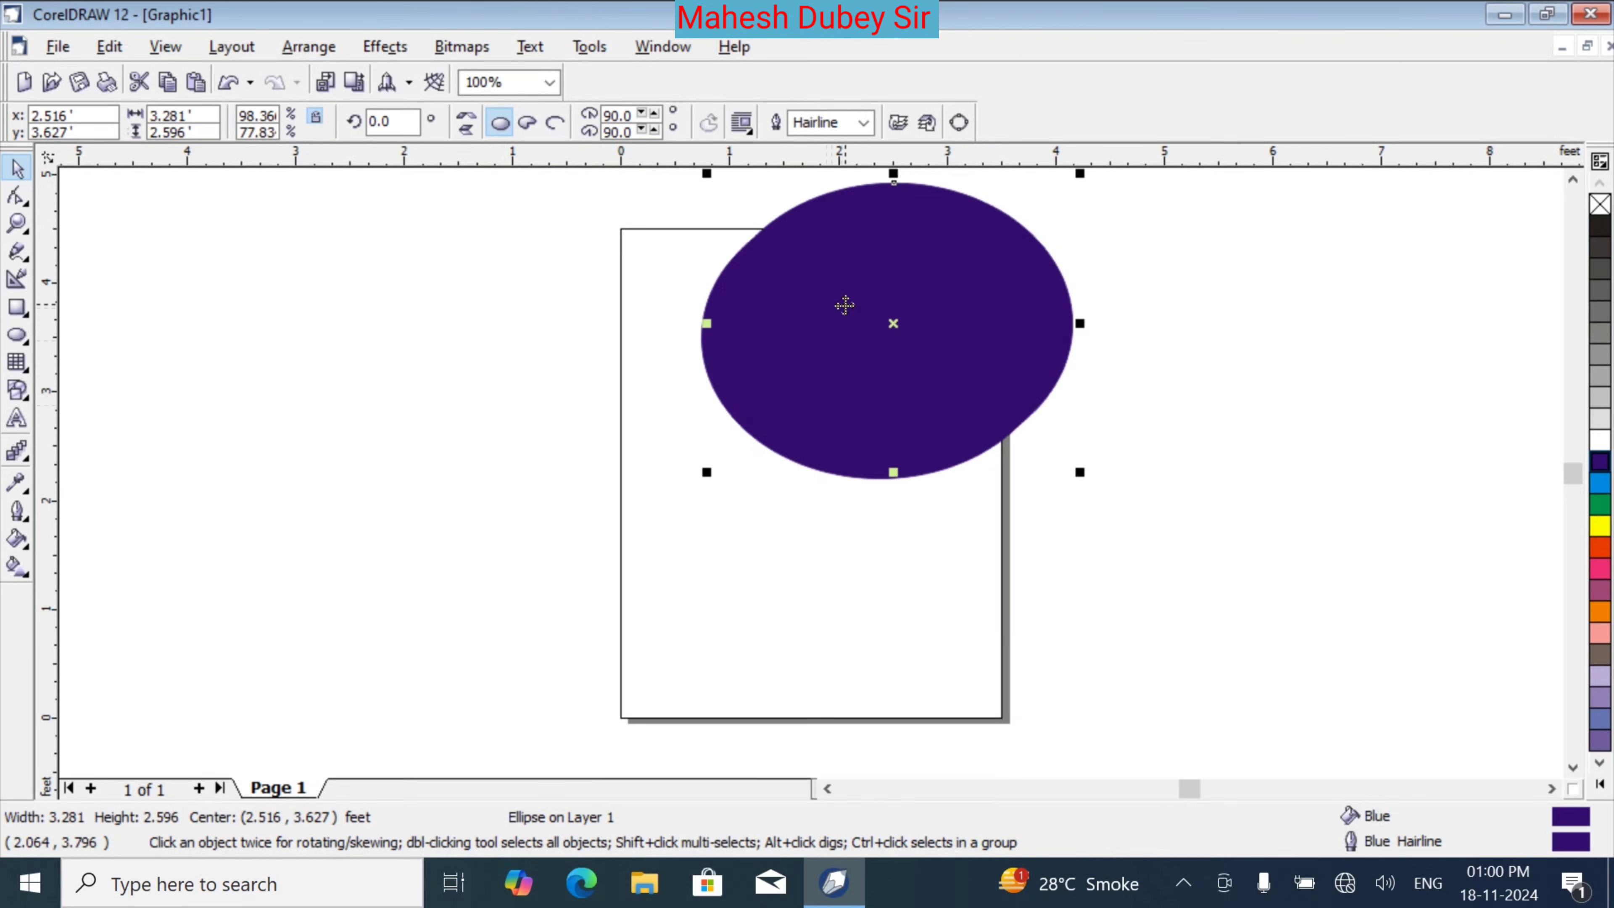
{"action": "left_click", "coordinate": [562, 636]}
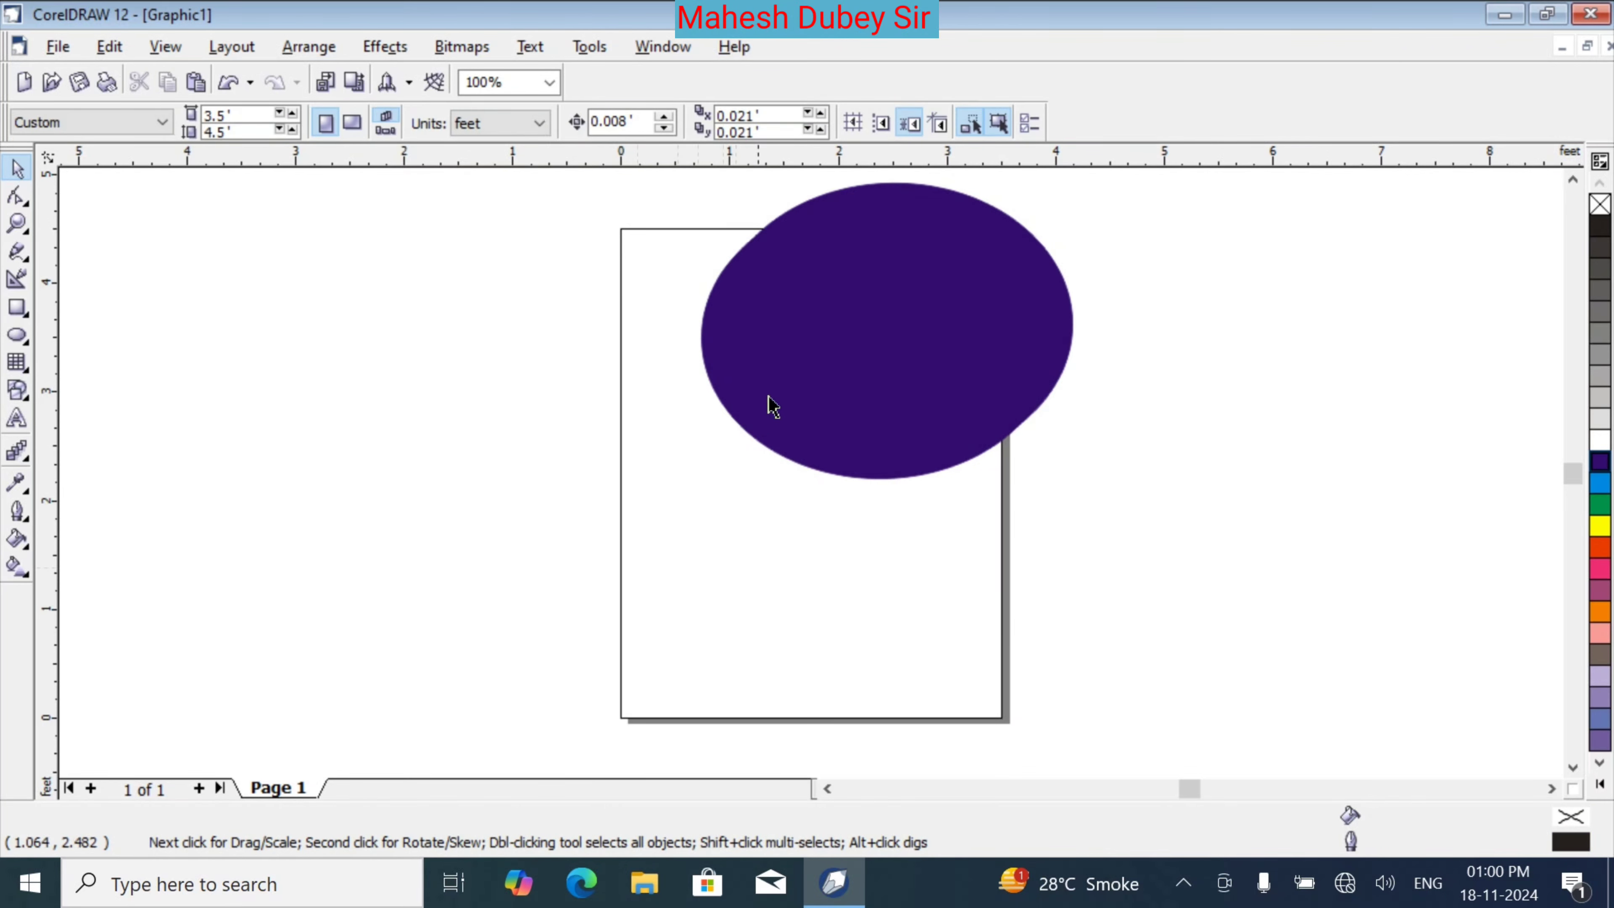
{"action": "left_click", "coordinate": [901, 278]}
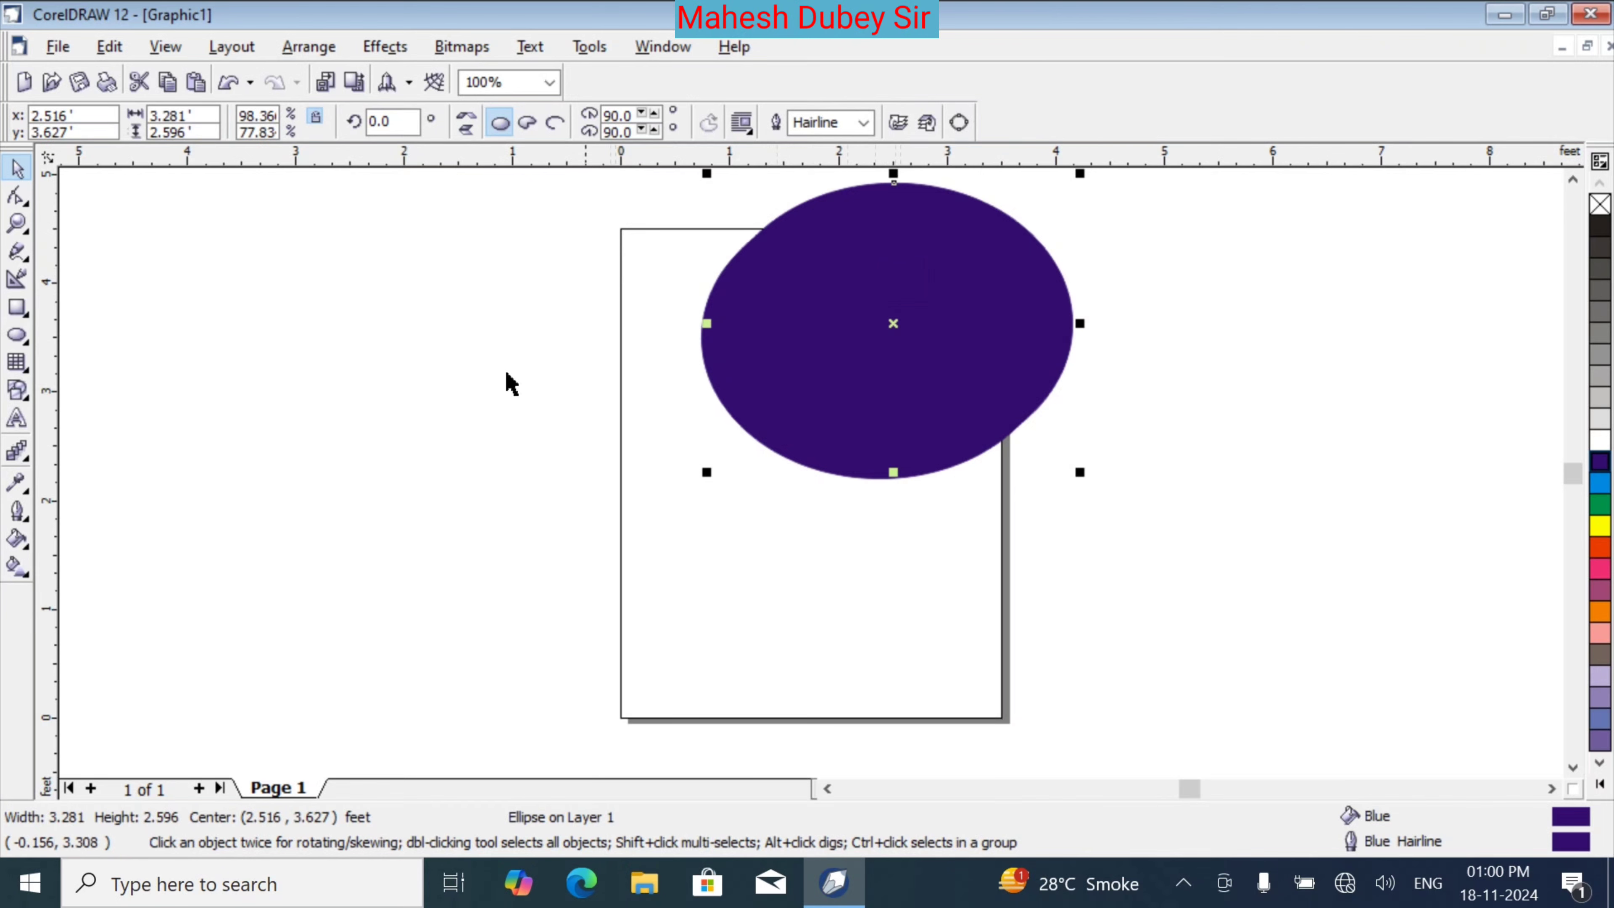
{"action": "left_click", "coordinate": [287, 354]}
Start importing a file and open the Pathology Pic folder on the Desktop
{"action": "left_click", "coordinate": [65, 49]}
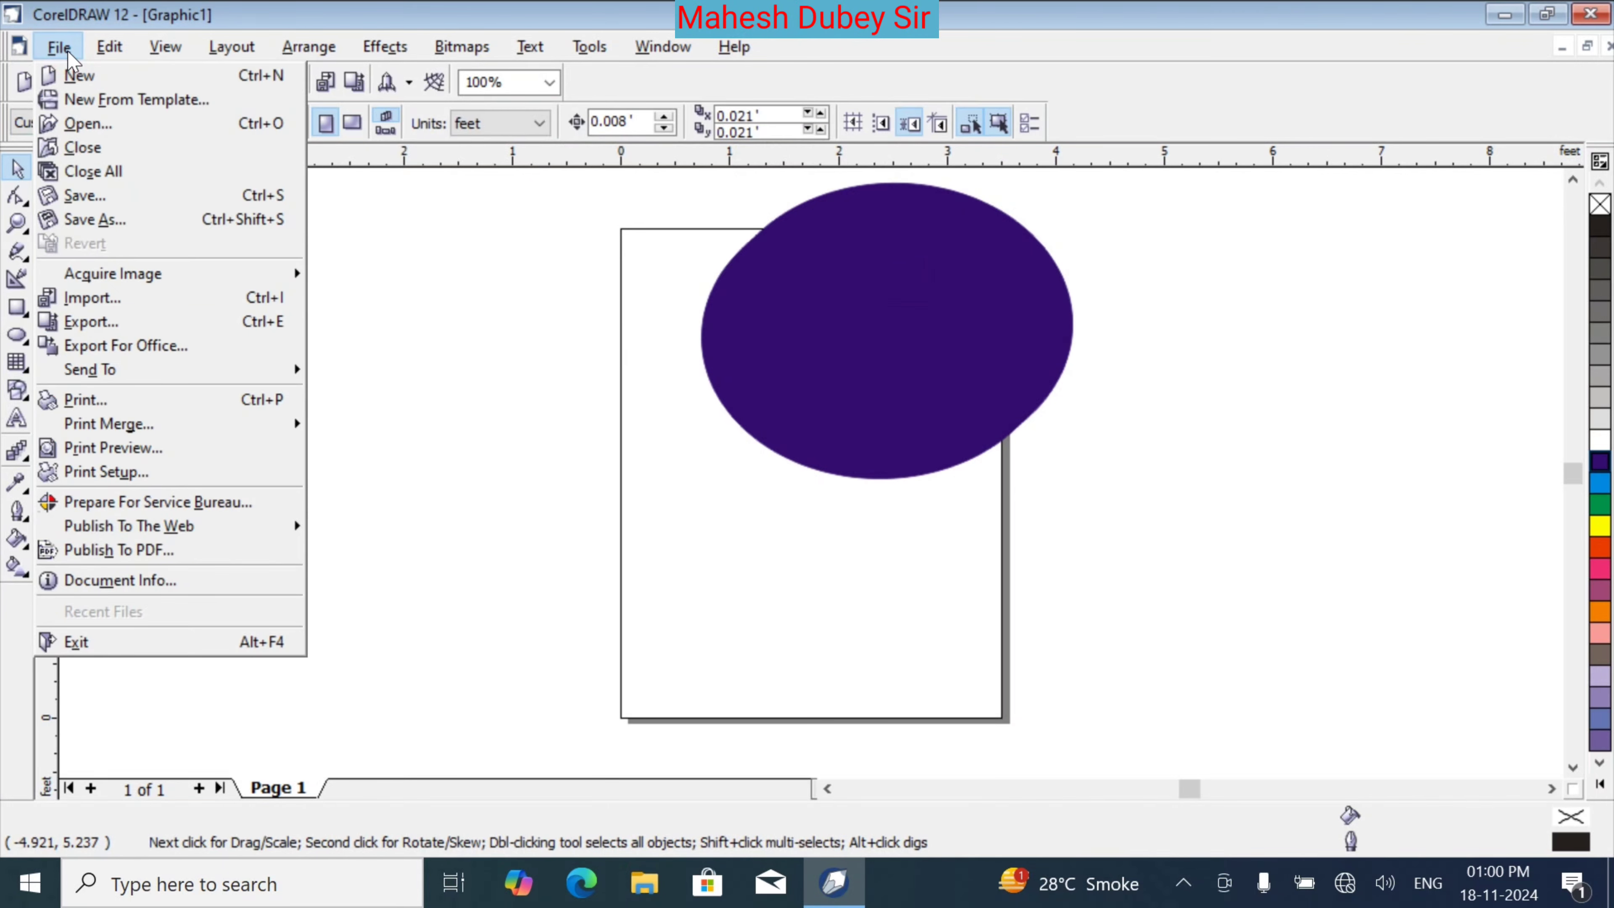
{"action": "left_click", "coordinate": [119, 308]}
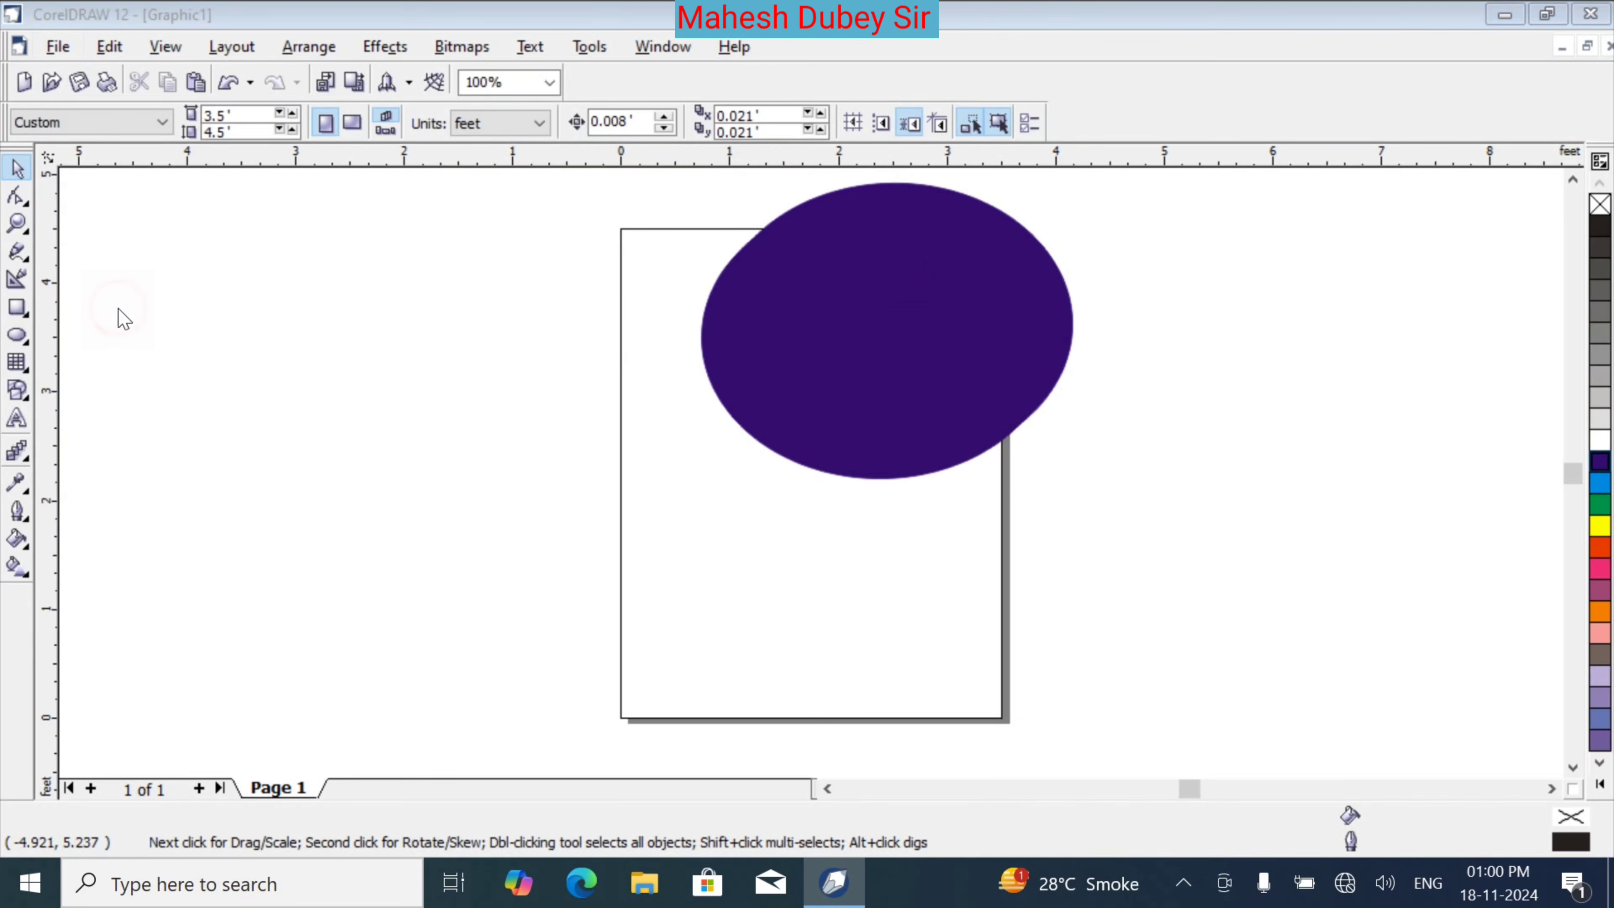
{"action": "left_click", "coordinate": [445, 340]}
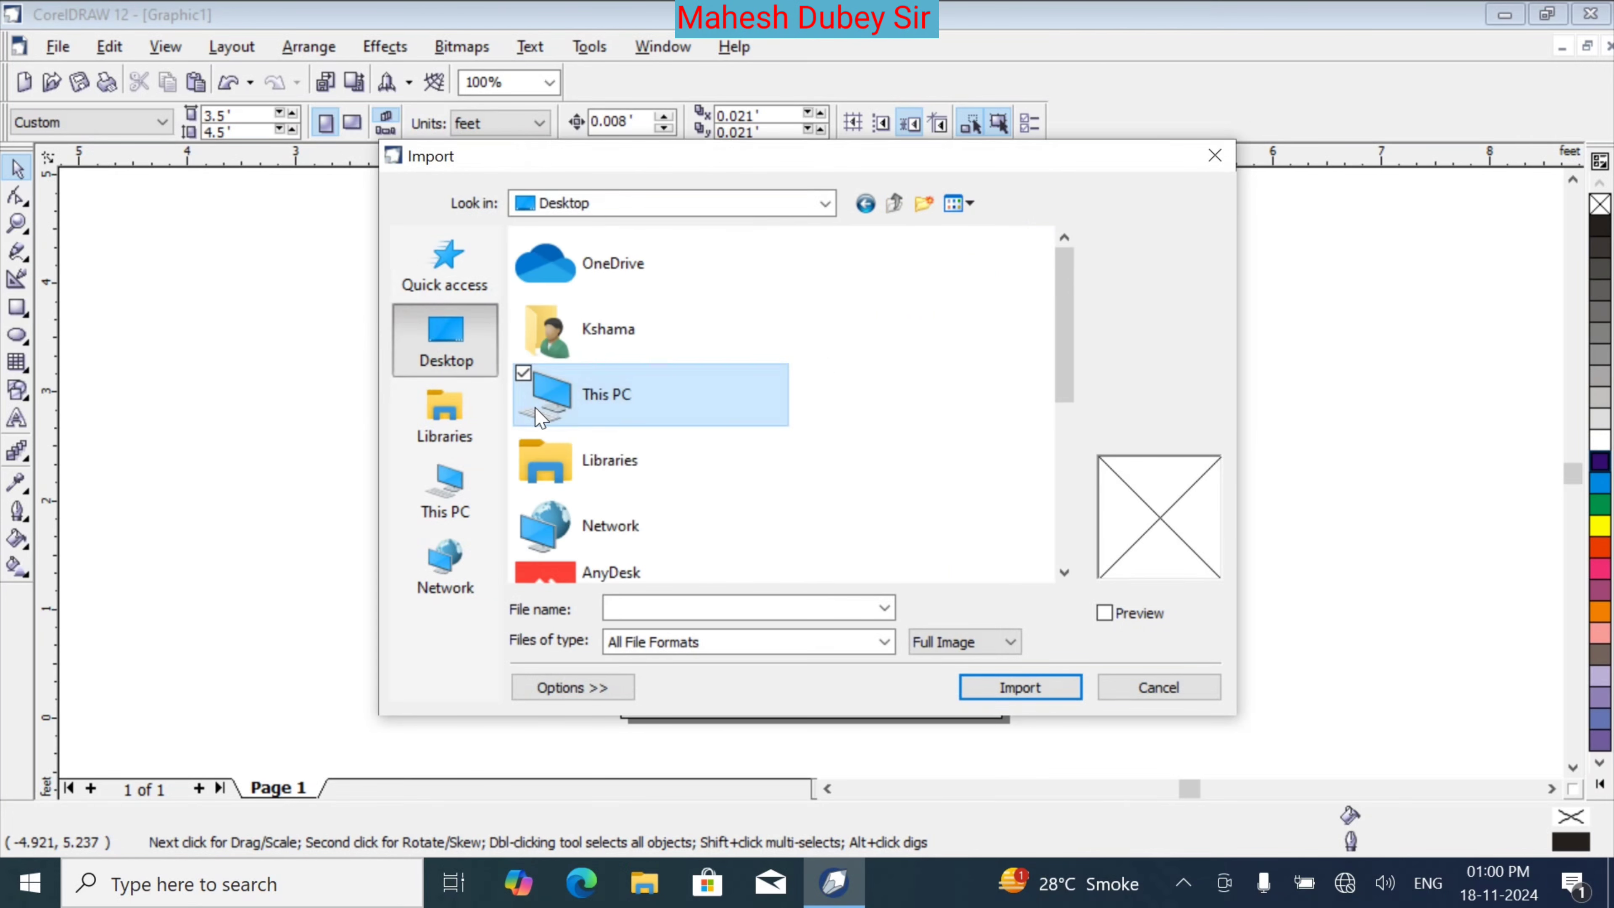
{"action": "left_click", "coordinate": [991, 413]}
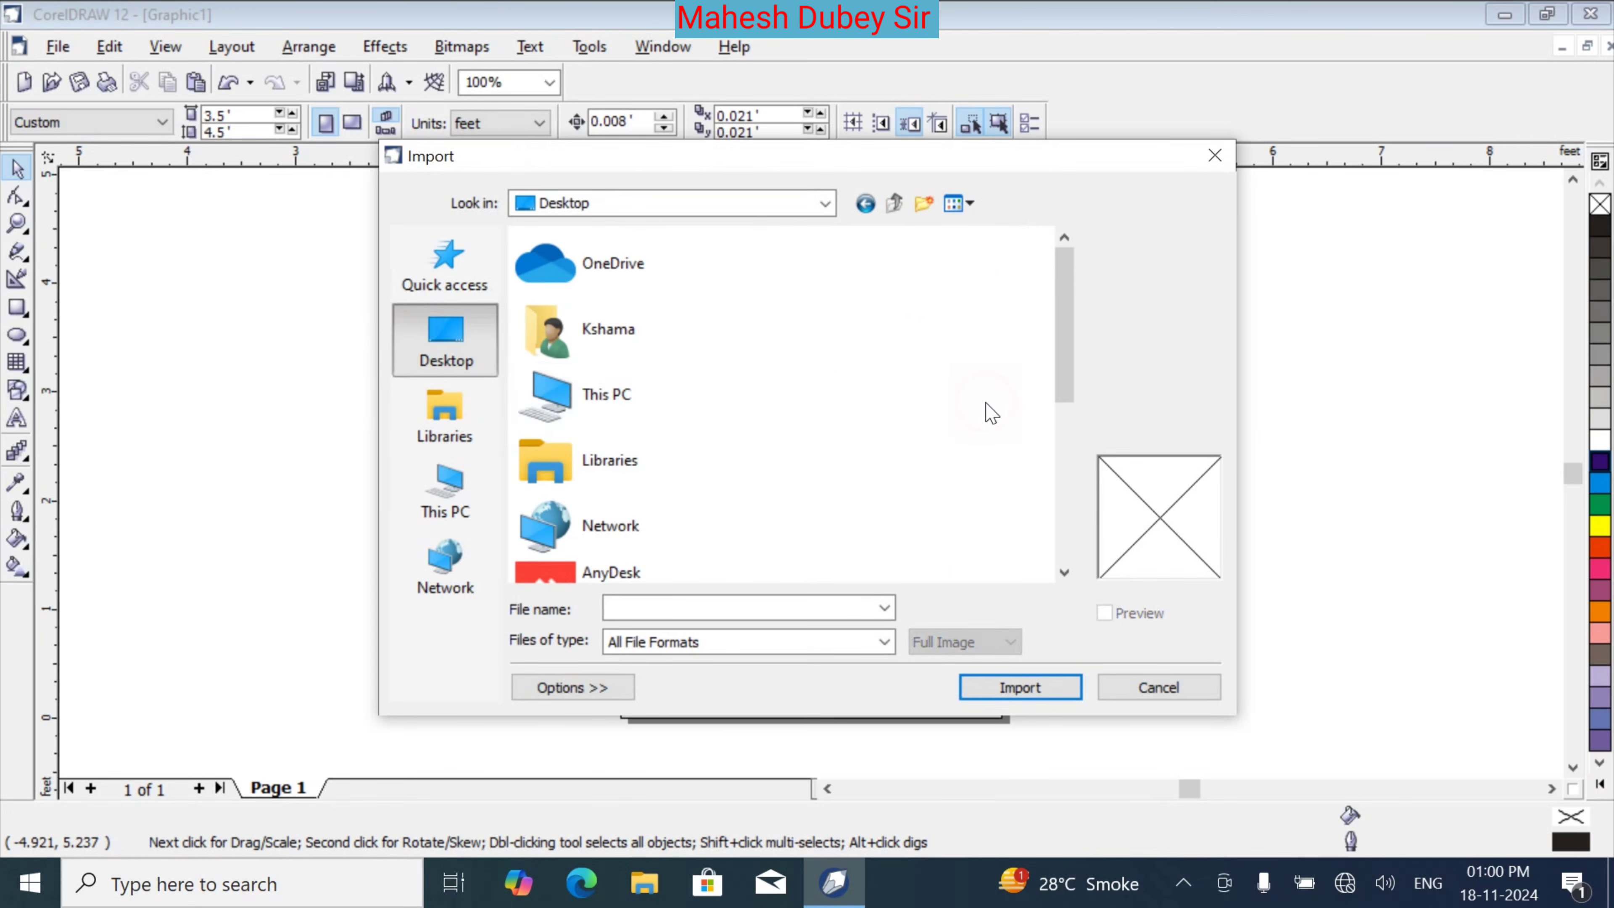
{"action": "key", "text": "p"}
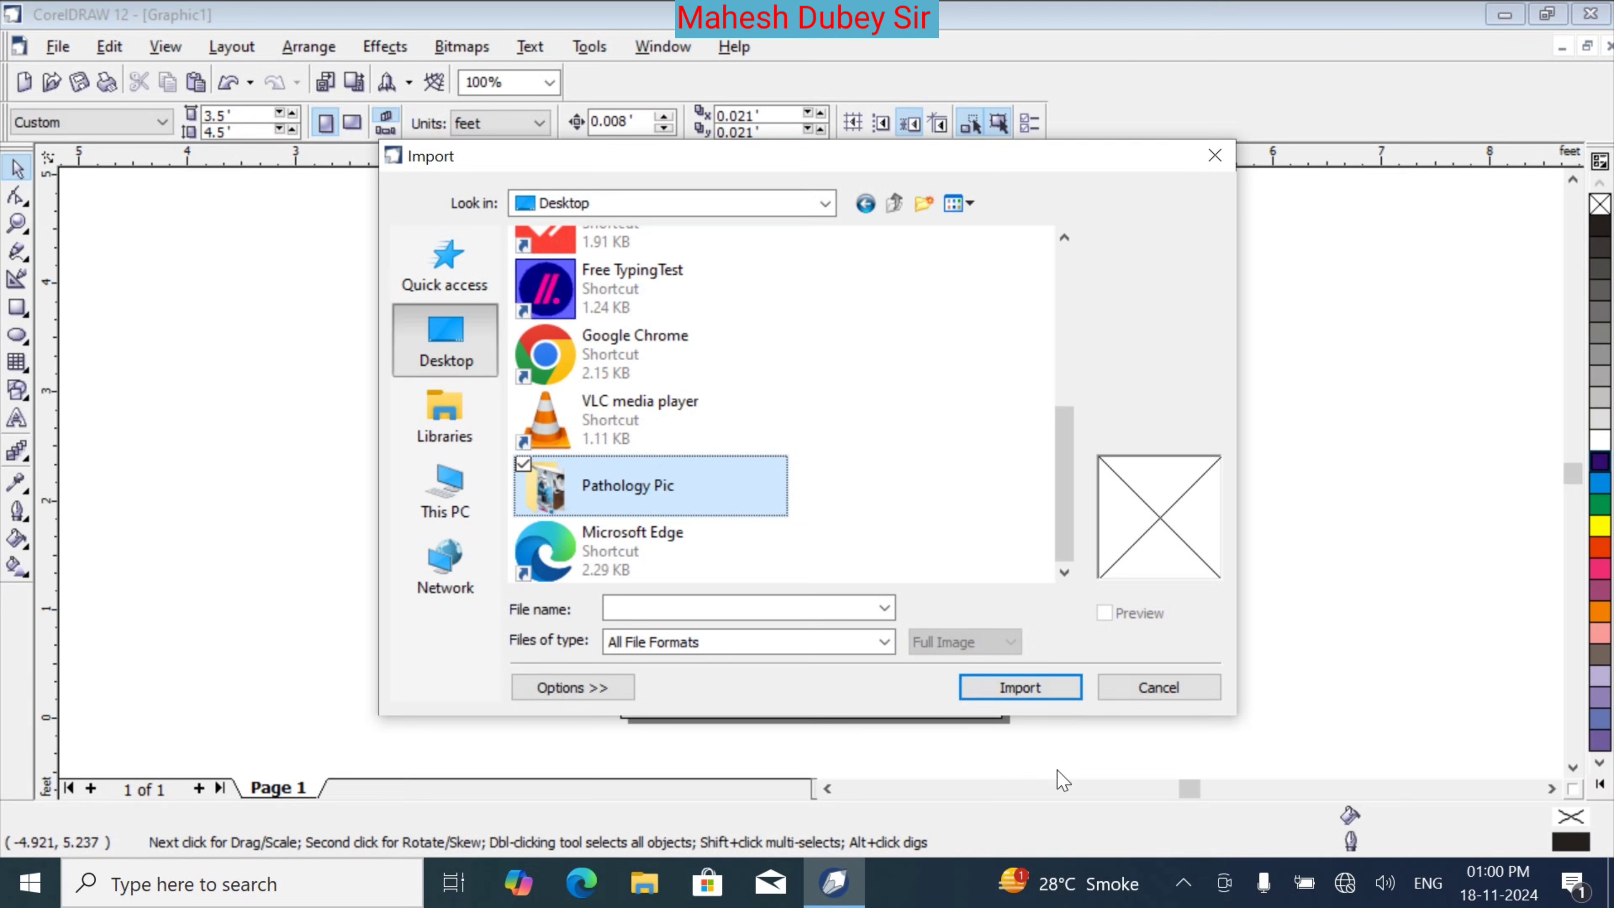
{"action": "left_click", "coordinate": [1031, 693]}
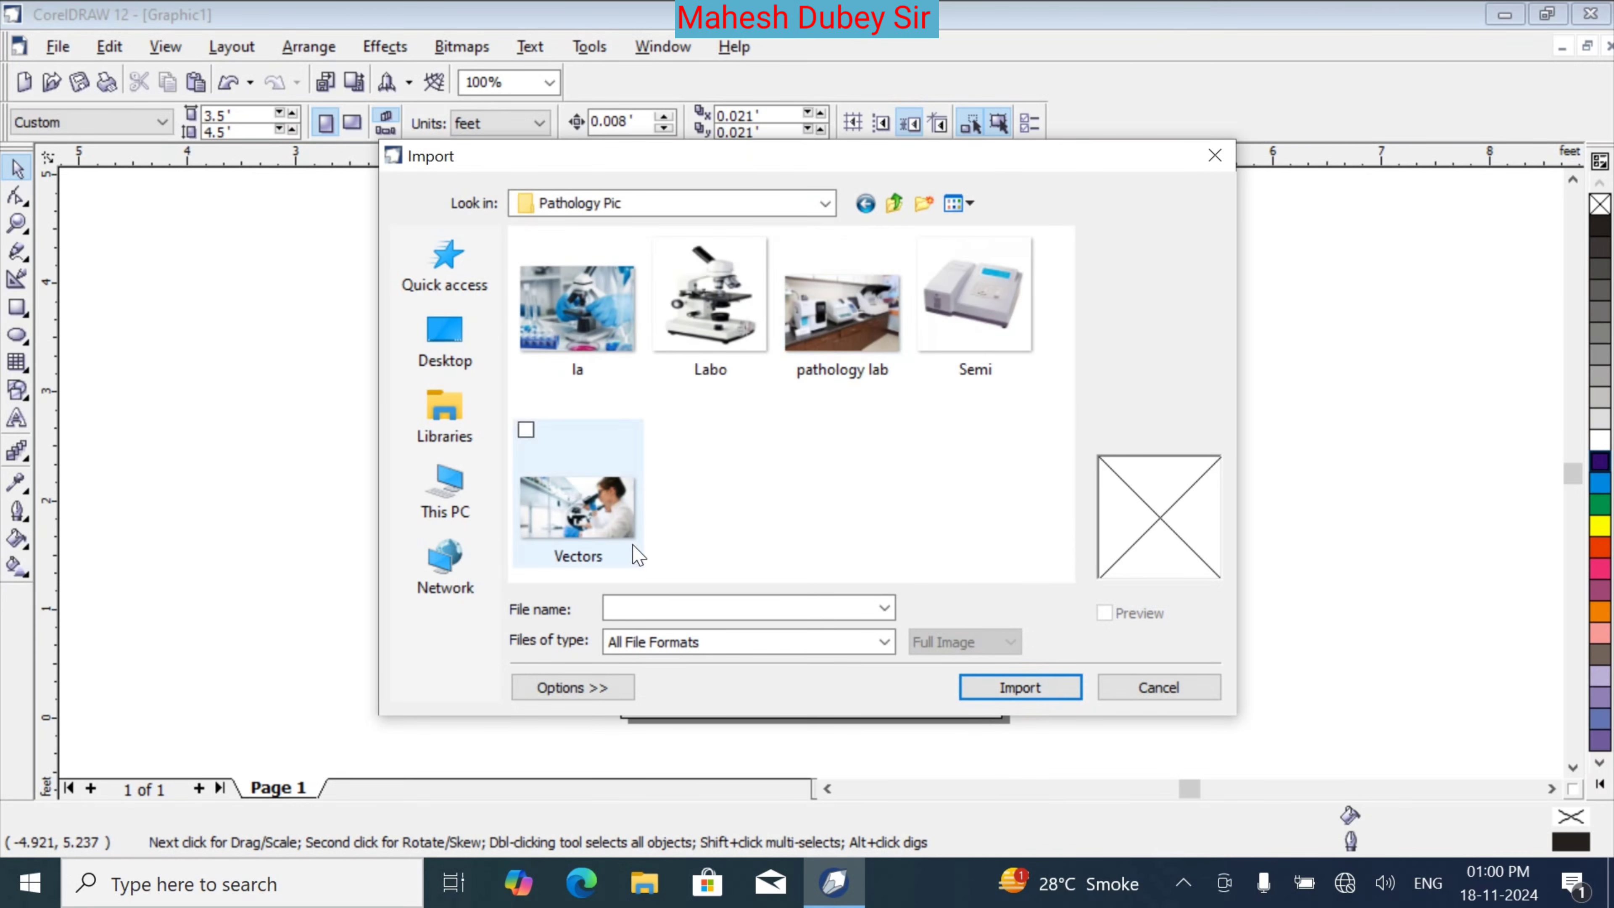
Import the Vectors image and place it over the ellipses at about 4.3 feet wide and 2.27 feet high
{"action": "left_click", "coordinate": [575, 526]}
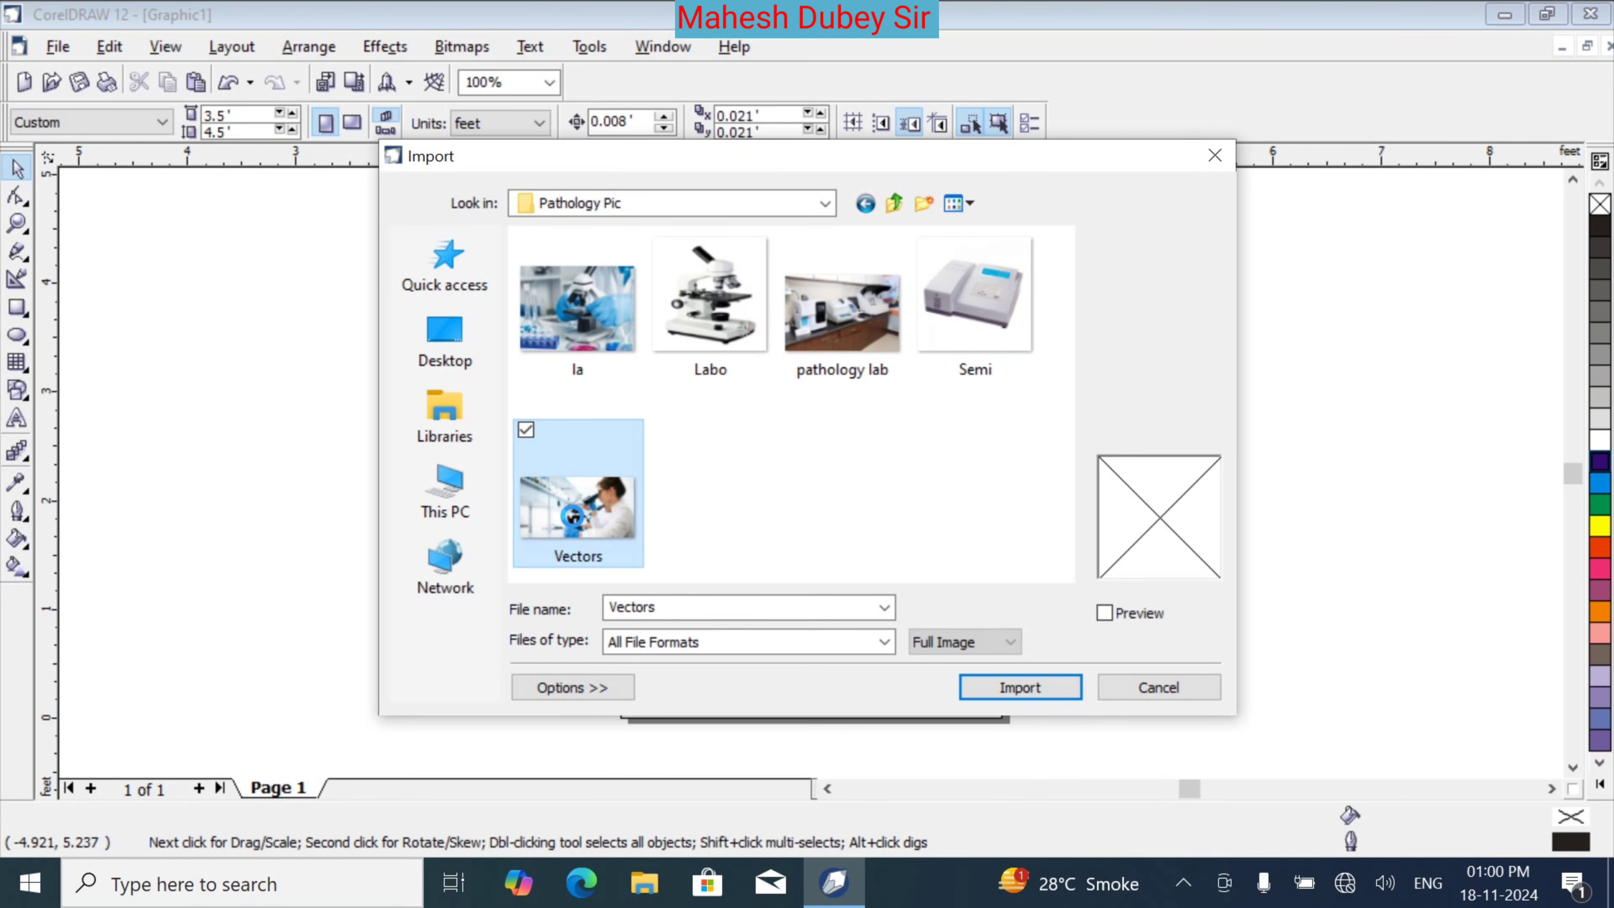
{"action": "right_click", "coordinate": [573, 516]}
{"action": "left_click", "coordinate": [879, 493]}
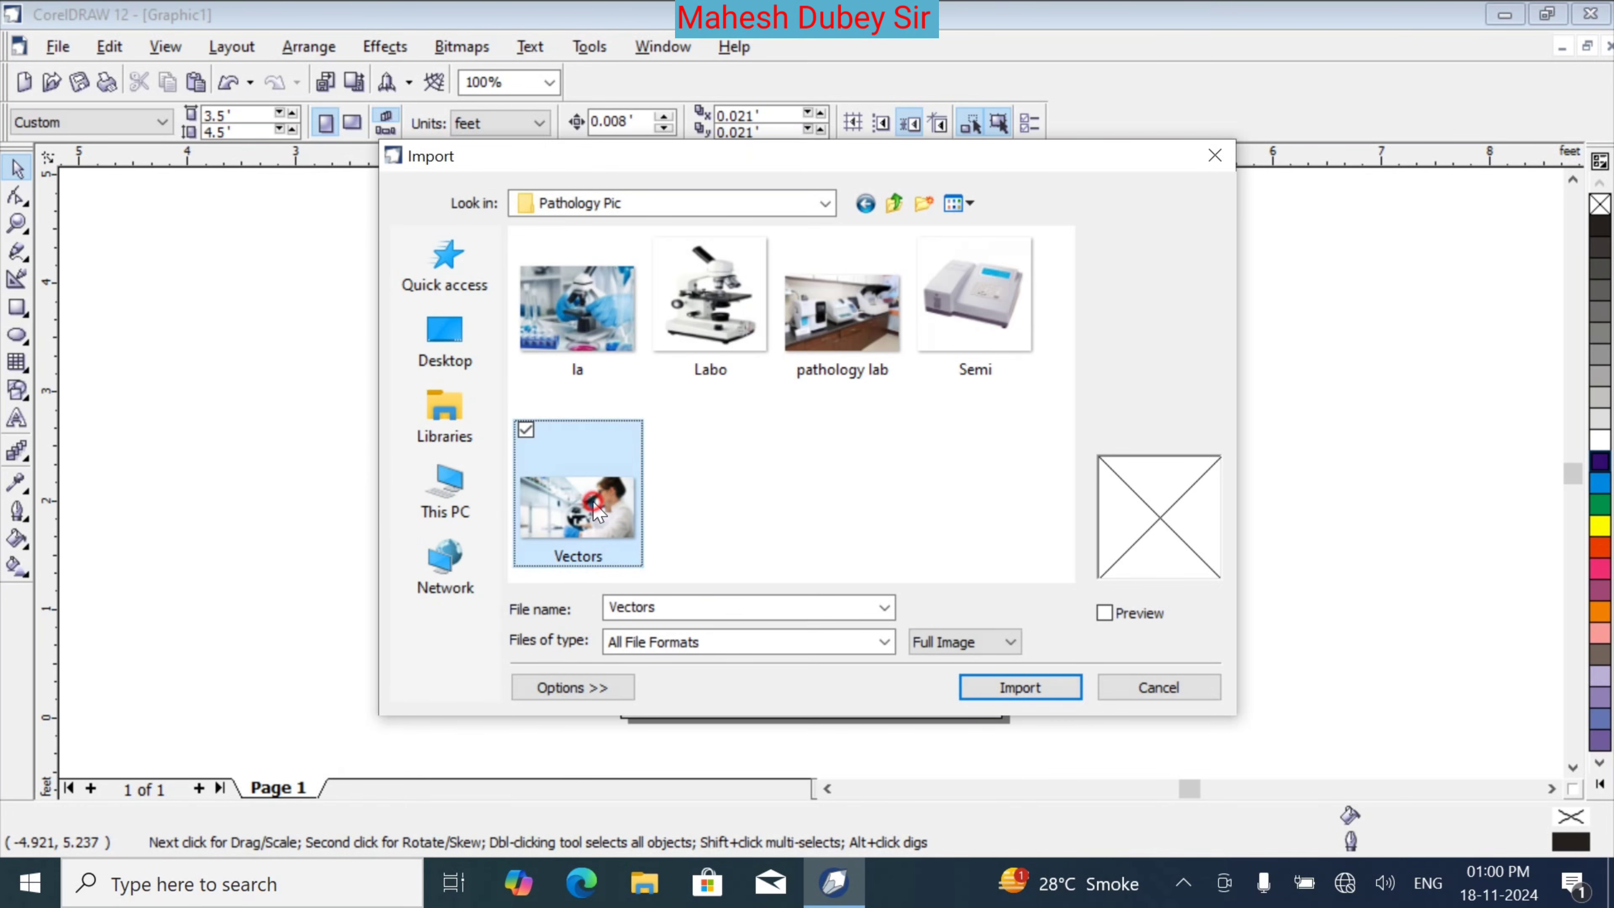
{"action": "left_click", "coordinate": [1022, 689]}
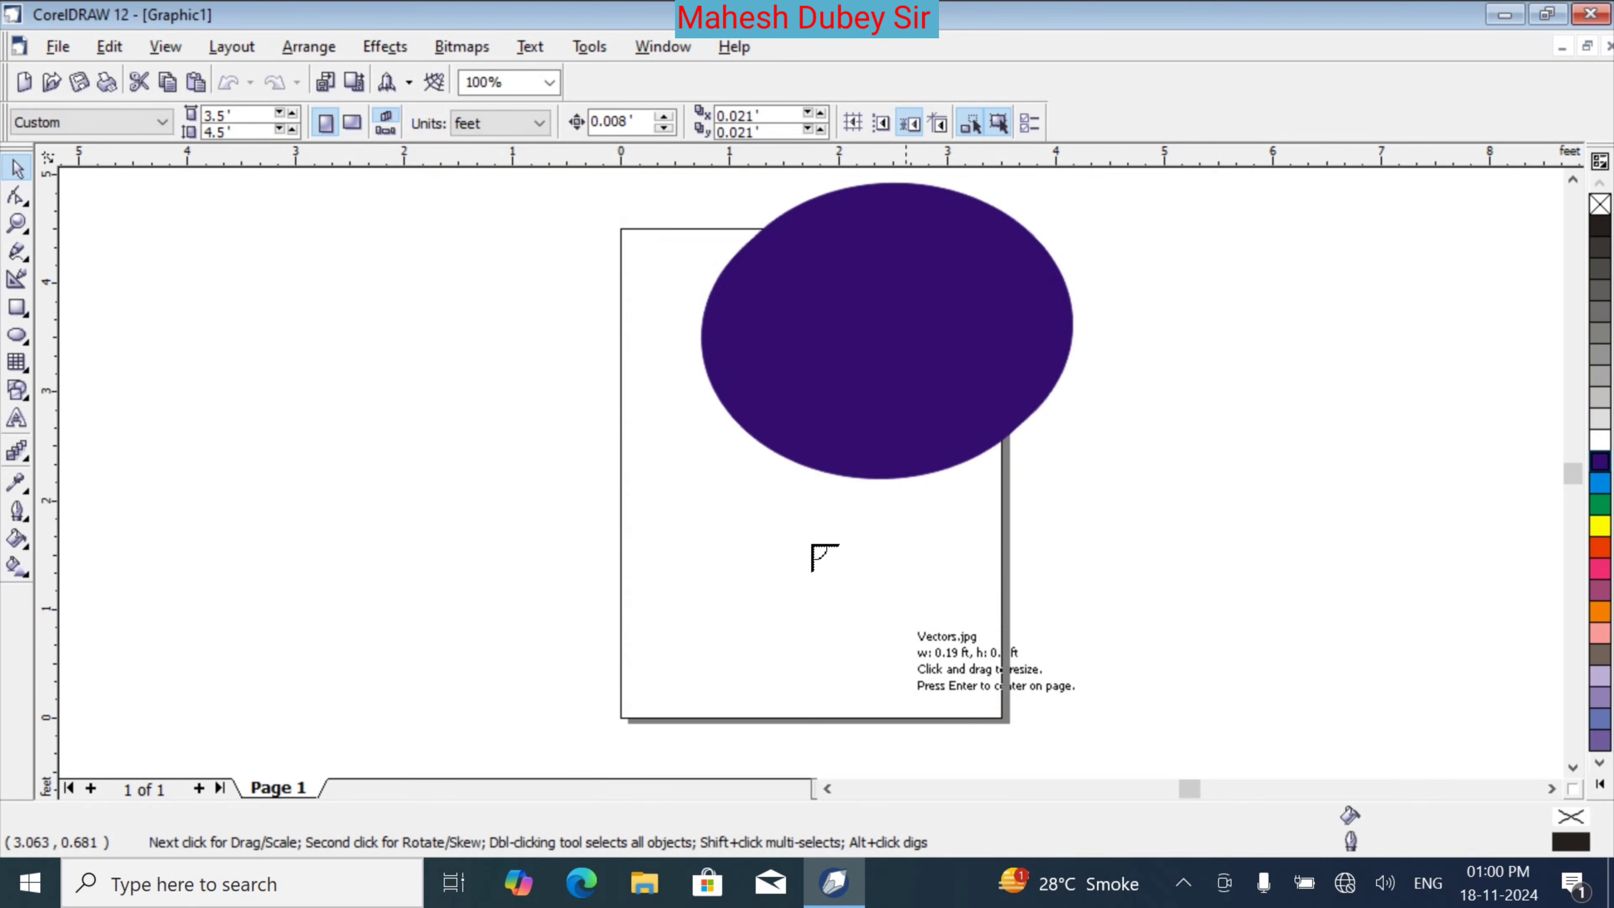
{"action": "left_click_drag", "start_coordinate": [687, 174], "coordinate": [1194, 640]}
{"action": "left_click", "coordinate": [1155, 608]}
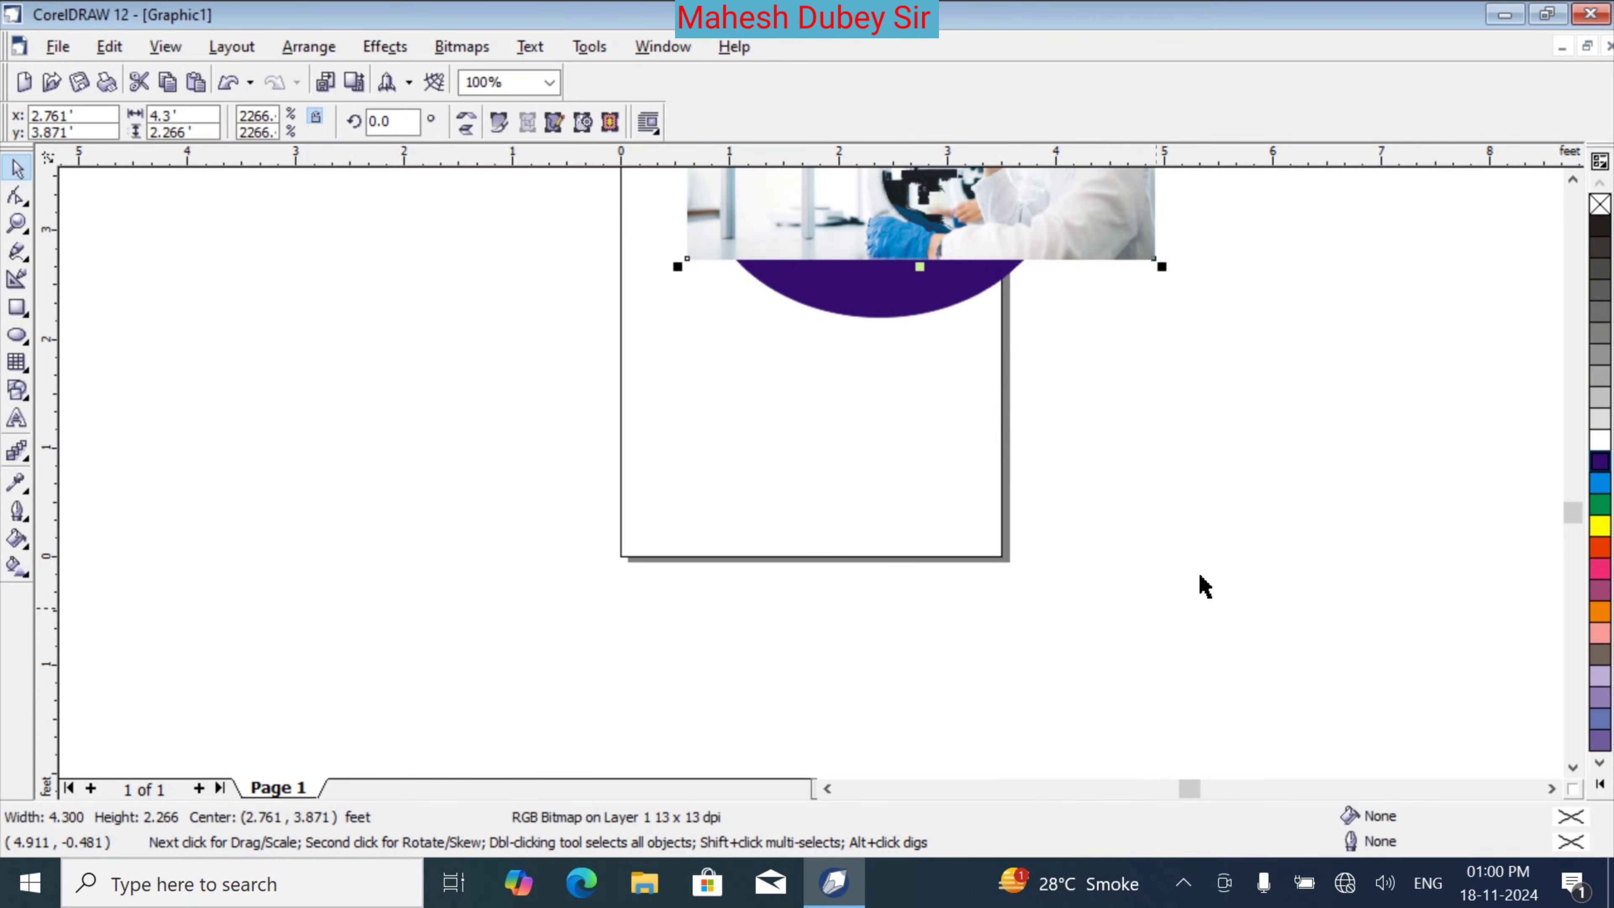
Stretch the imported photo downward to about 2.83 feet high so it covers the blue ellipses
{"action": "scroll", "coordinate": [1545, 220], "scroll_direction": "up", "scroll_amount": 2}
{"action": "scroll", "coordinate": [1473, 248], "scroll_direction": "down", "scroll_amount": 3}
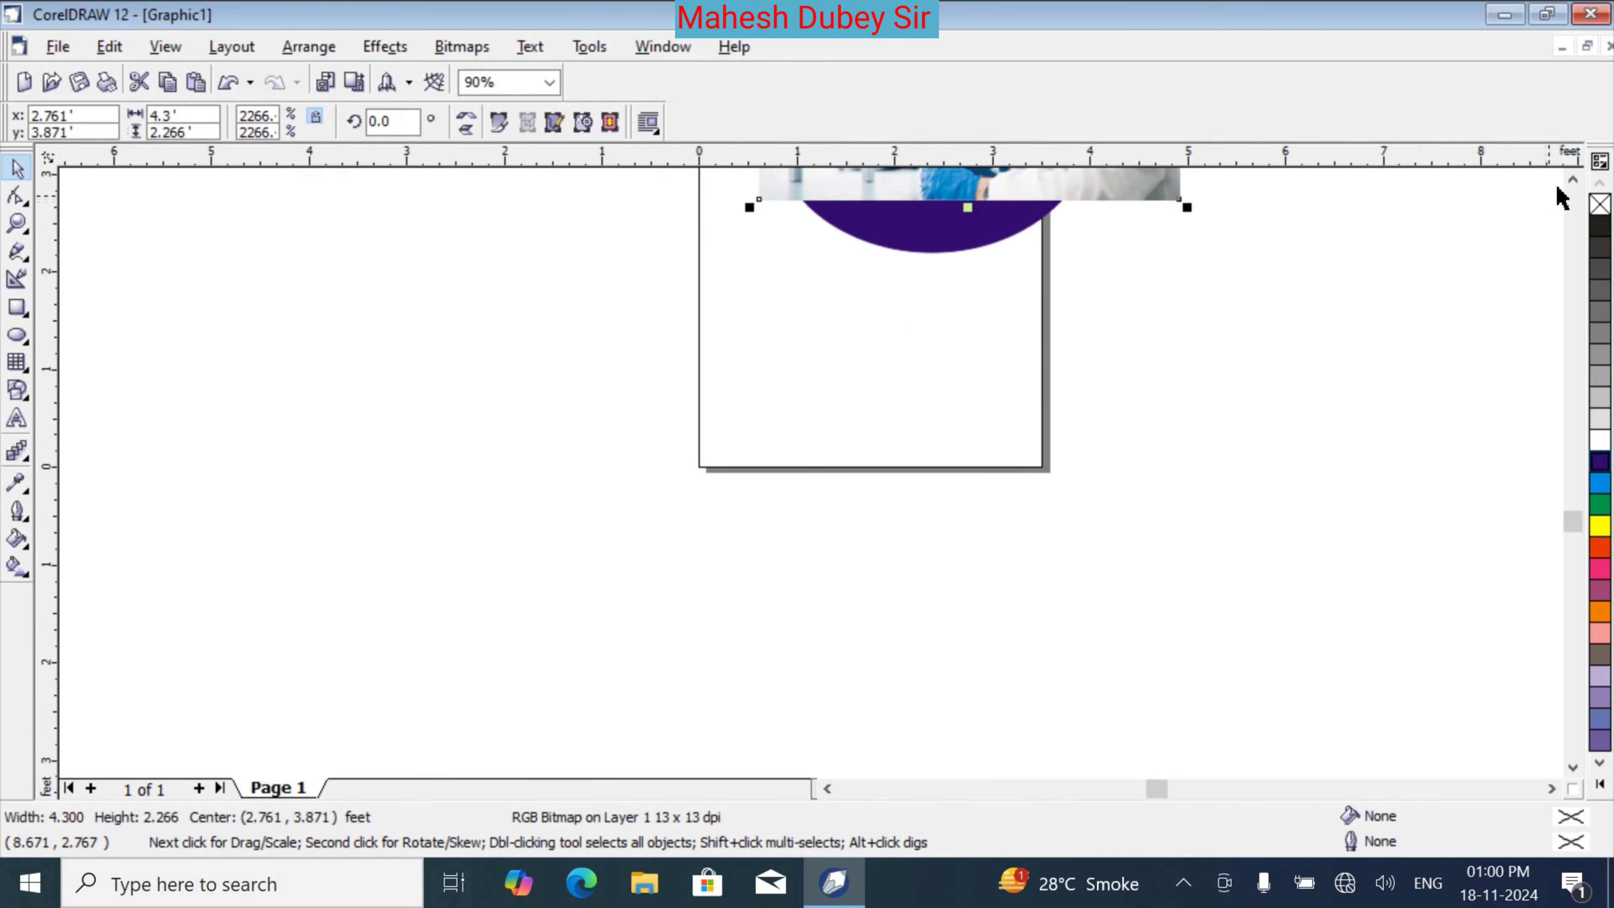
{"action": "left_click", "coordinate": [1572, 180]}
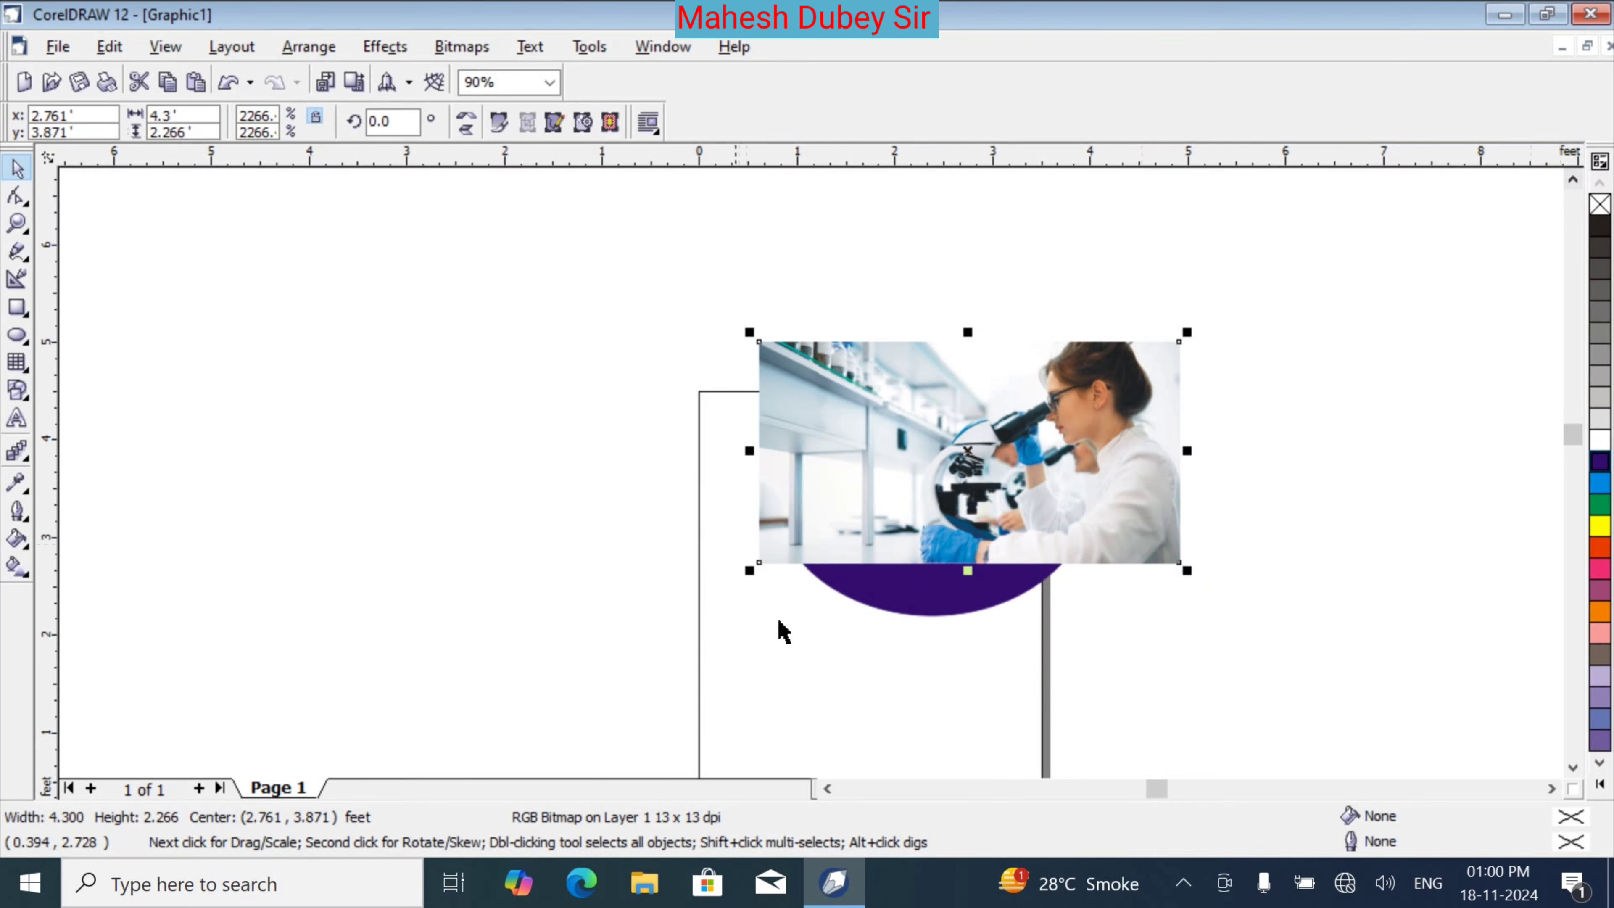
{"action": "left_click_drag", "start_coordinate": [966, 569], "coordinate": [971, 621]}
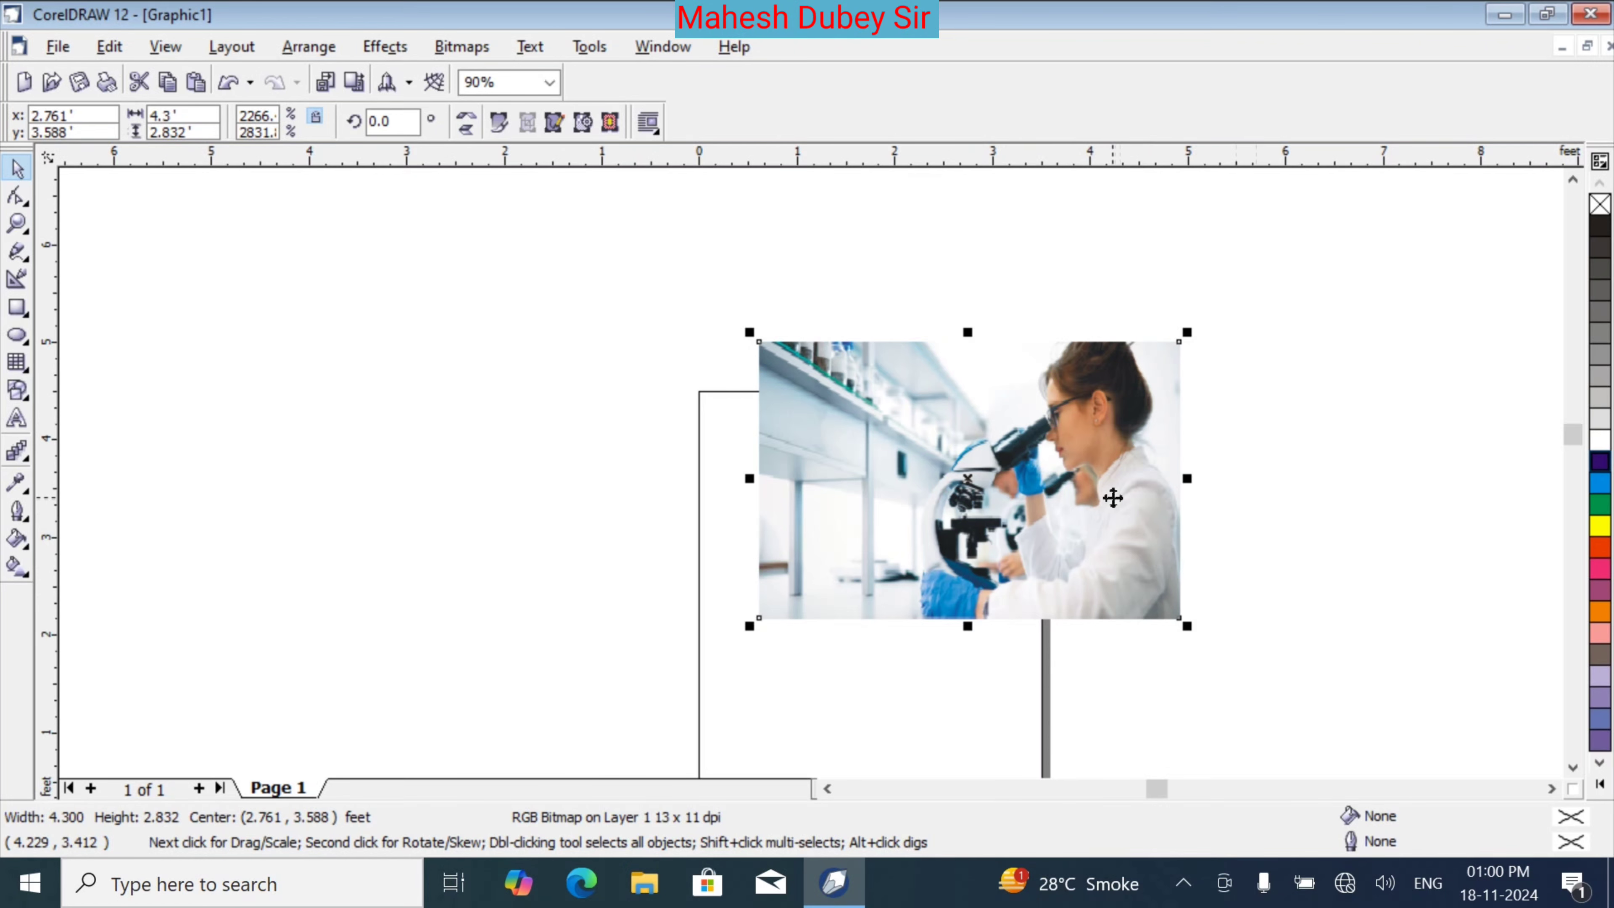
Mirror the laboratory photo horizontally and move it clear of the ellipses, to the left of them, centred at about -1.76, 3.29 feet
{"action": "left_click", "coordinate": [471, 133]}
{"action": "left_click", "coordinate": [470, 130]}
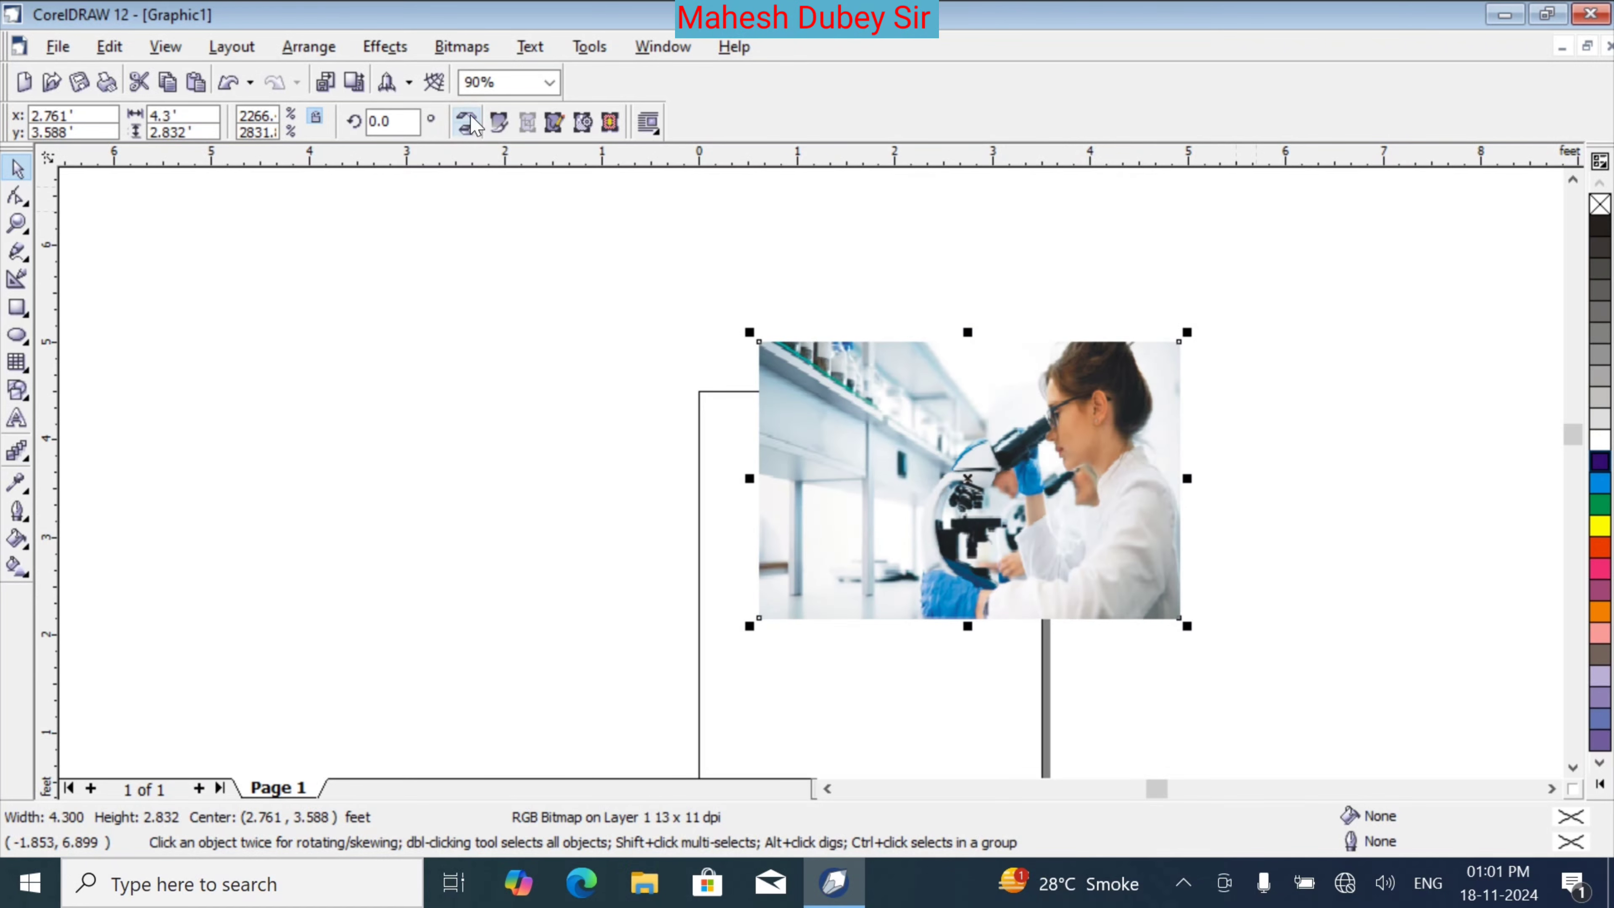
{"action": "left_click", "coordinate": [467, 118]}
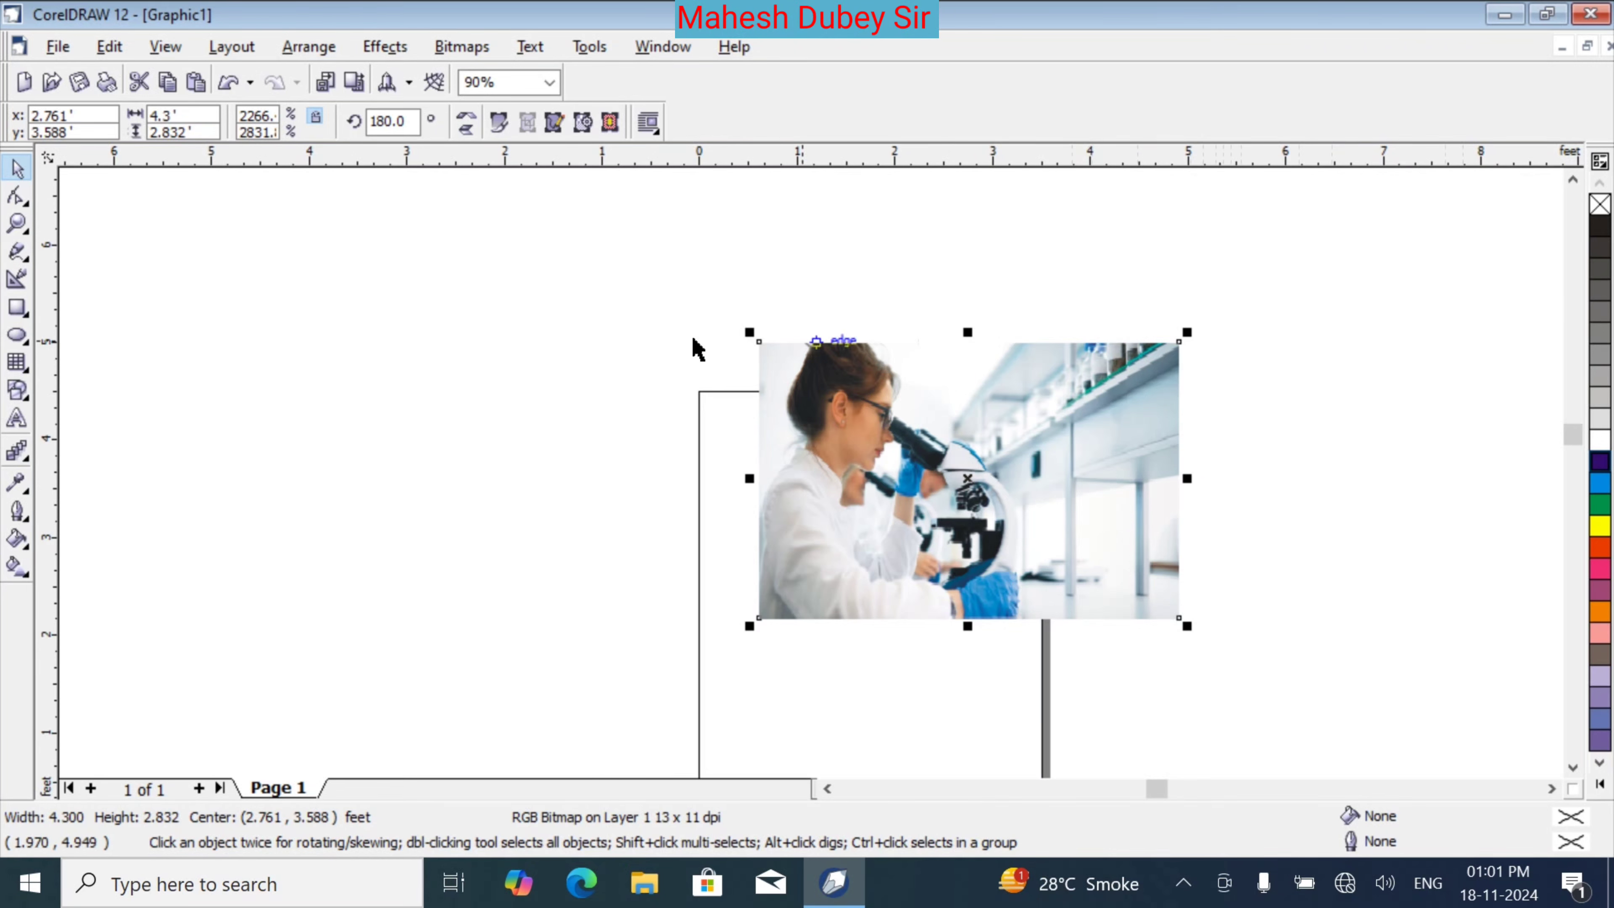
{"action": "left_click", "coordinate": [539, 425]}
{"action": "left_click_drag", "start_coordinate": [929, 429], "coordinate": [491, 462]}
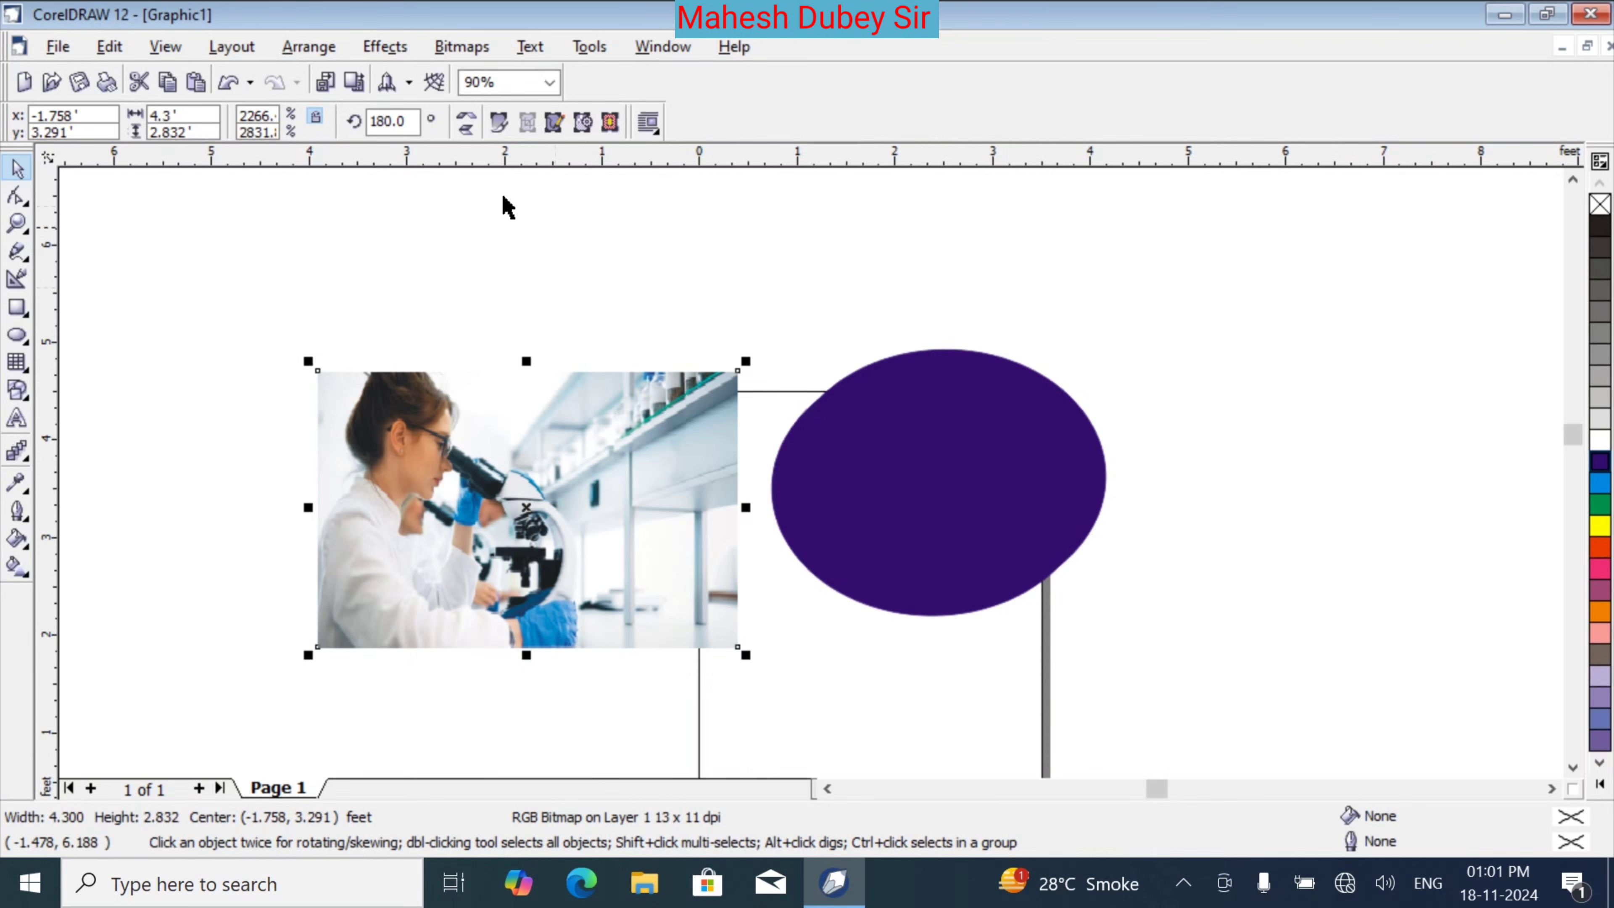
PowerClip the laboratory photo inside the front blue ellipse and deselect it
{"action": "left_click", "coordinate": [391, 48]}
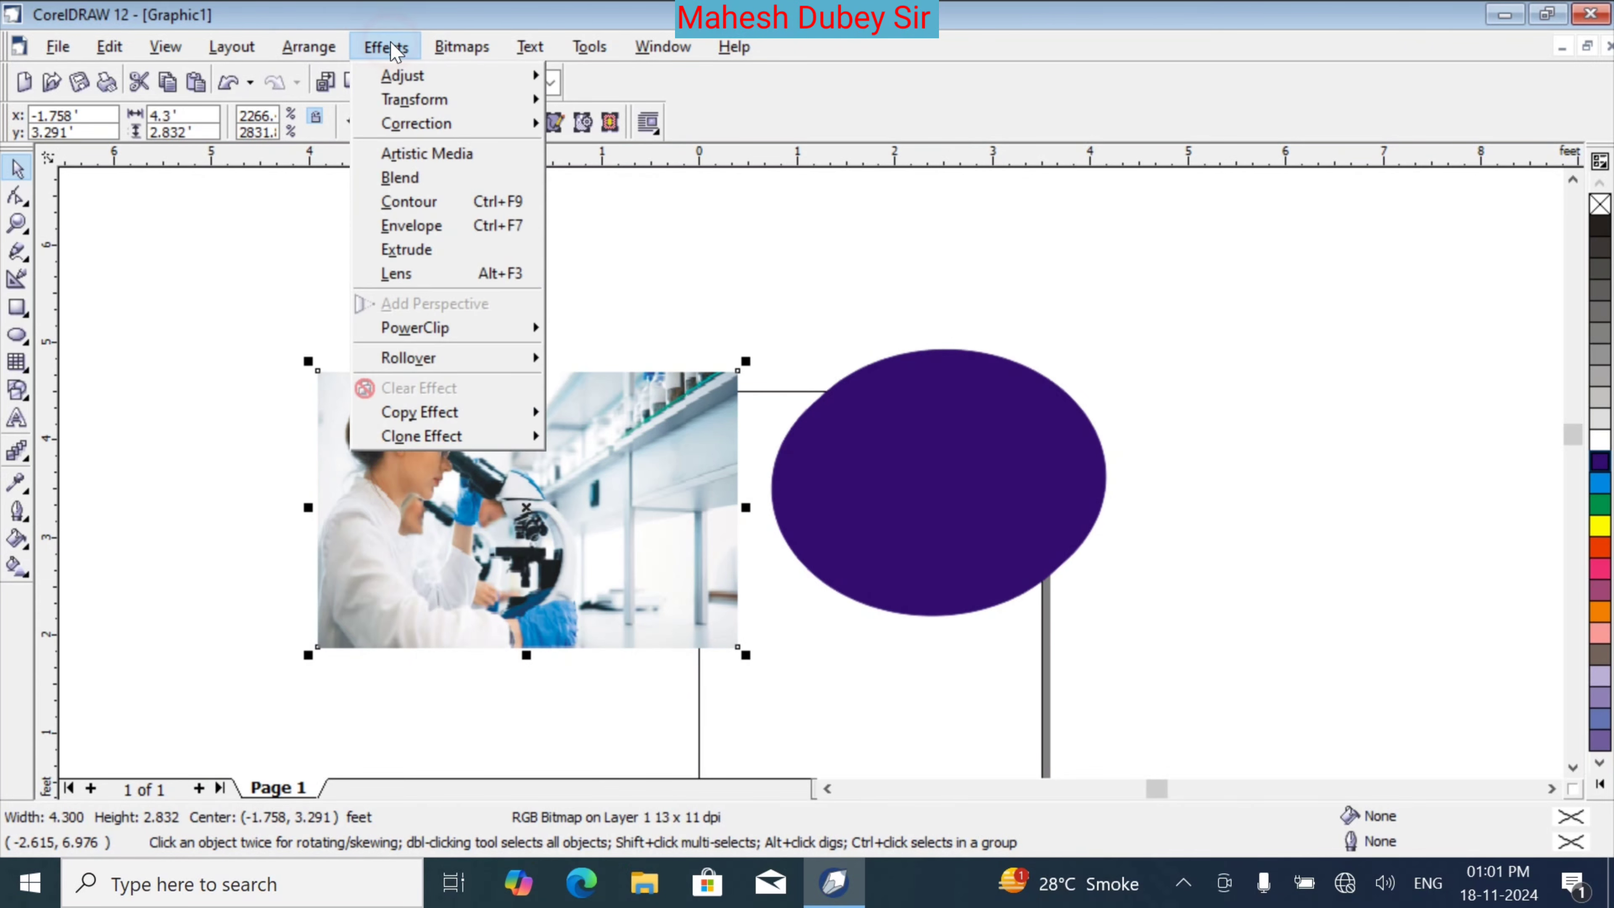
{"action": "mouse_move", "coordinate": [514, 325]}
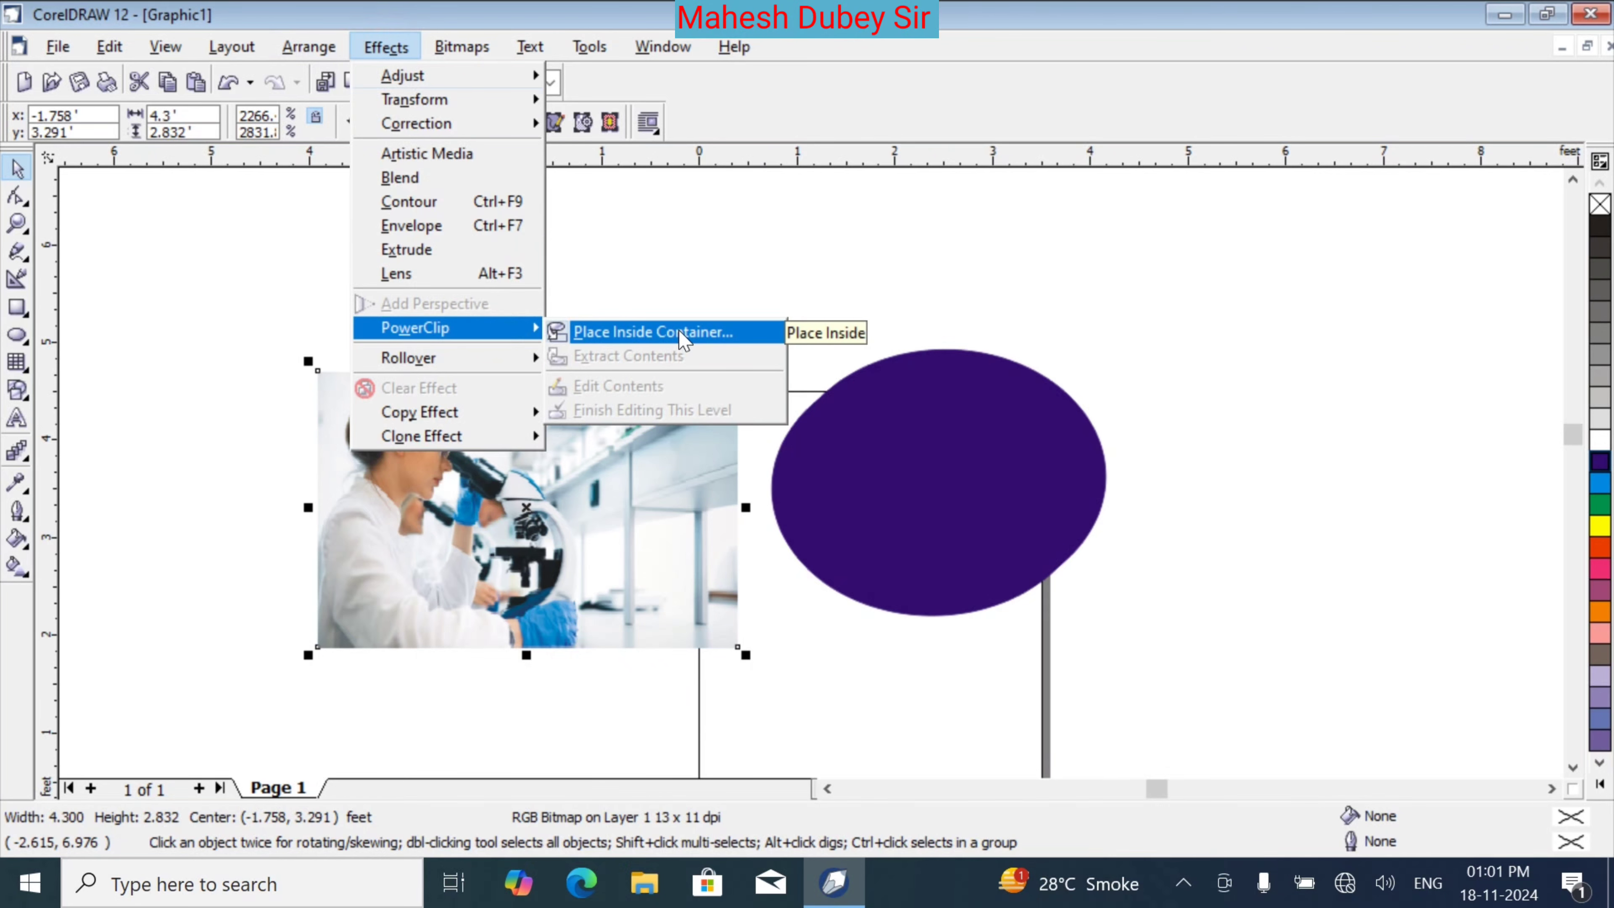
{"action": "left_click", "coordinate": [641, 331]}
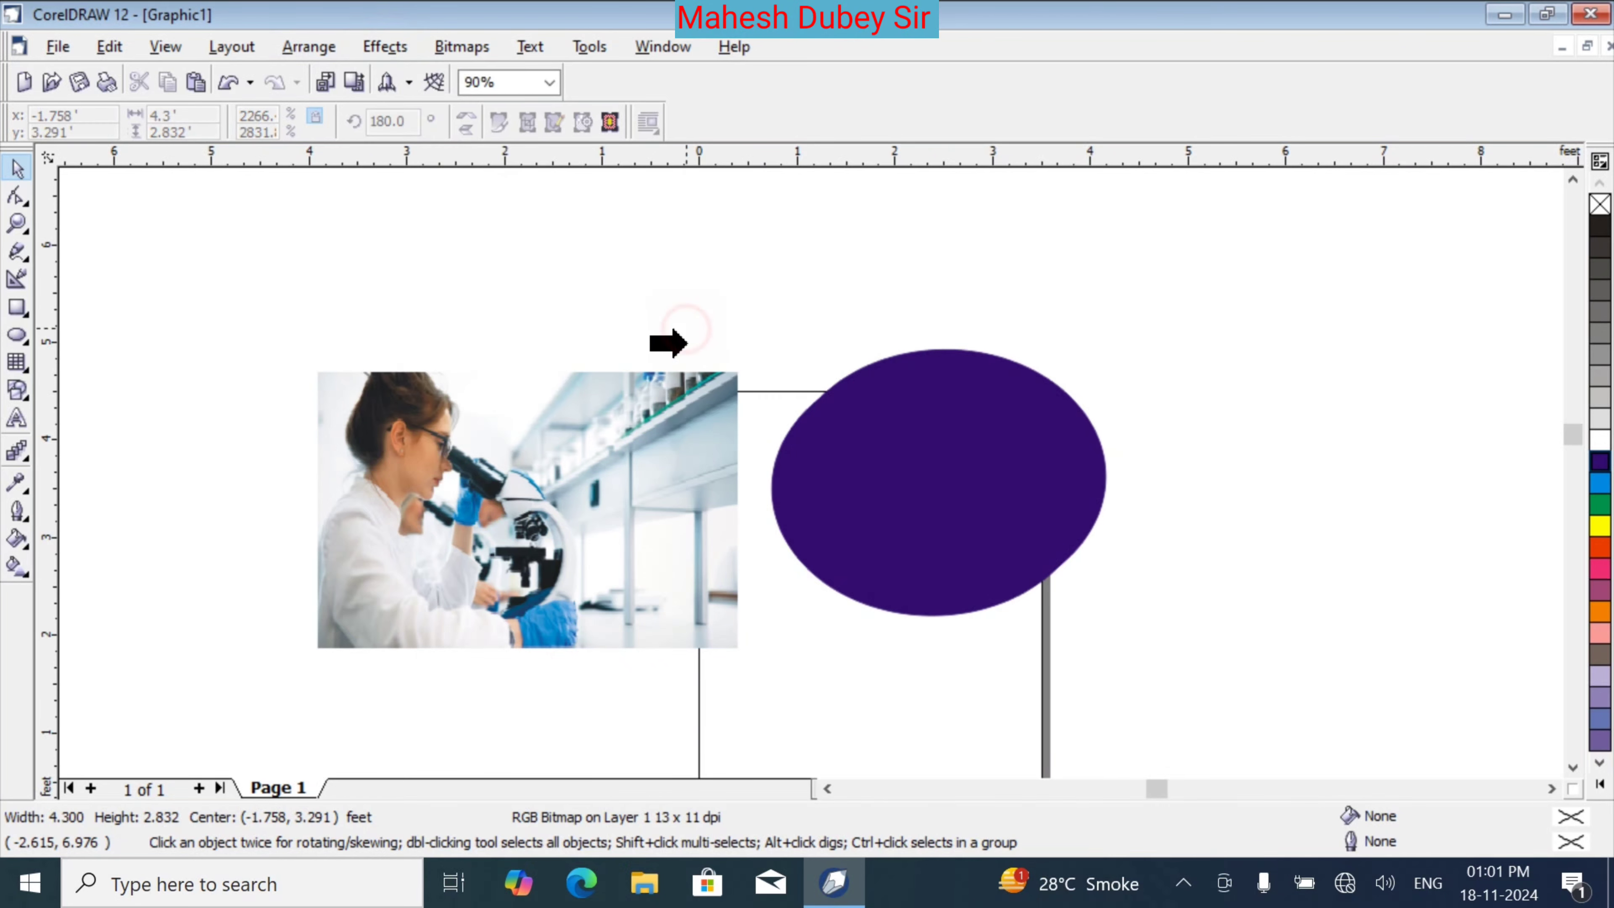
{"action": "left_click", "coordinate": [943, 471]}
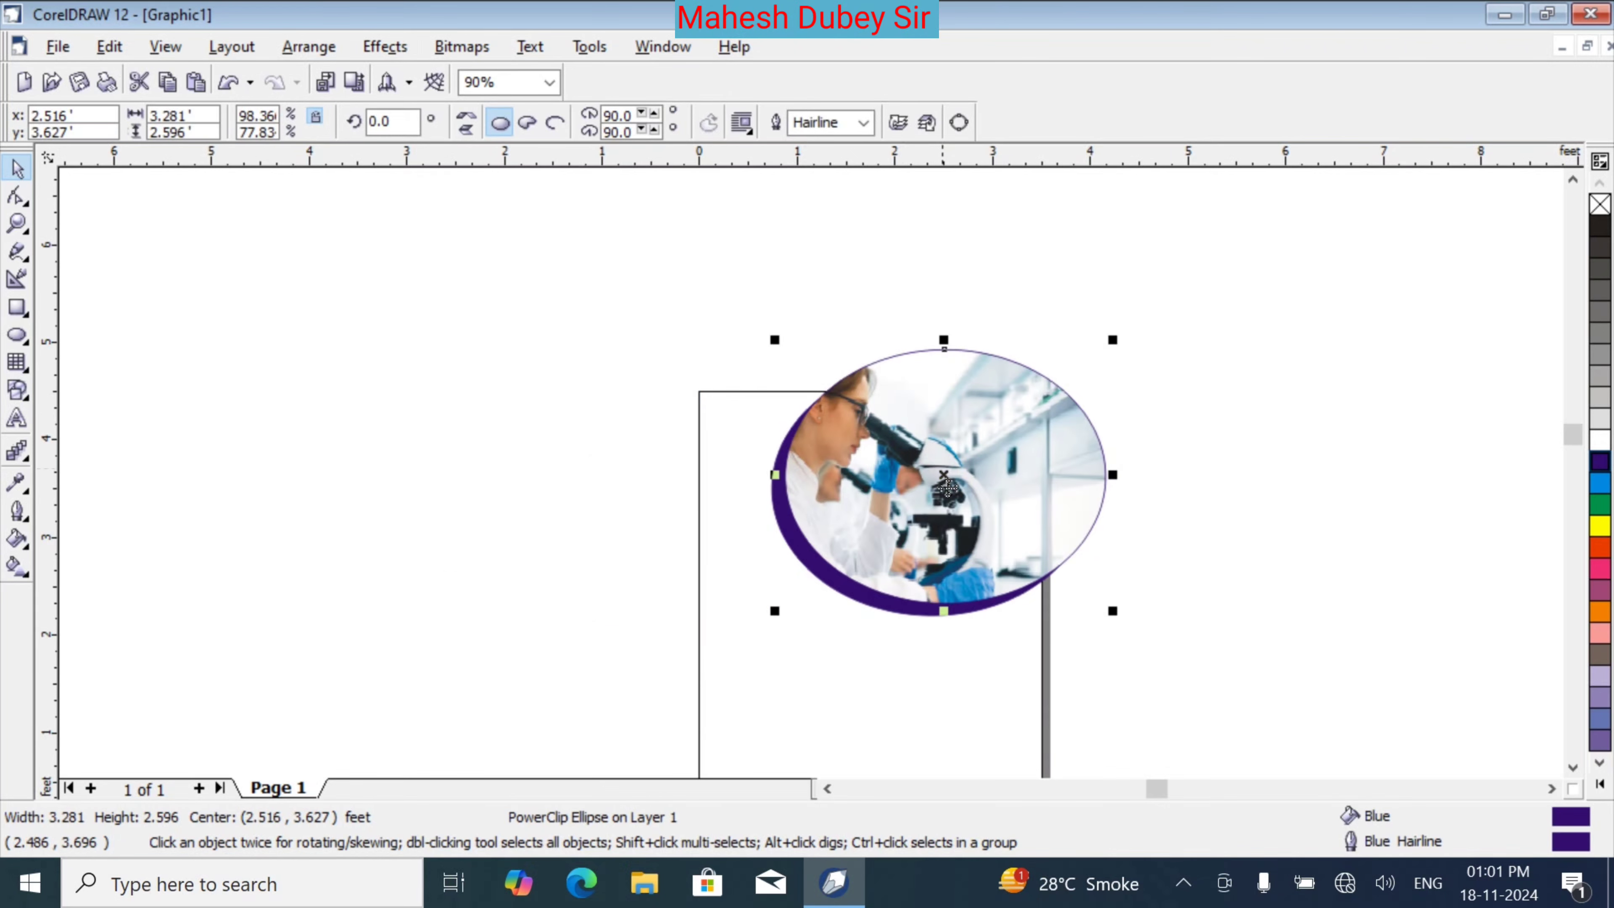
{"action": "left_click", "coordinate": [1332, 480]}
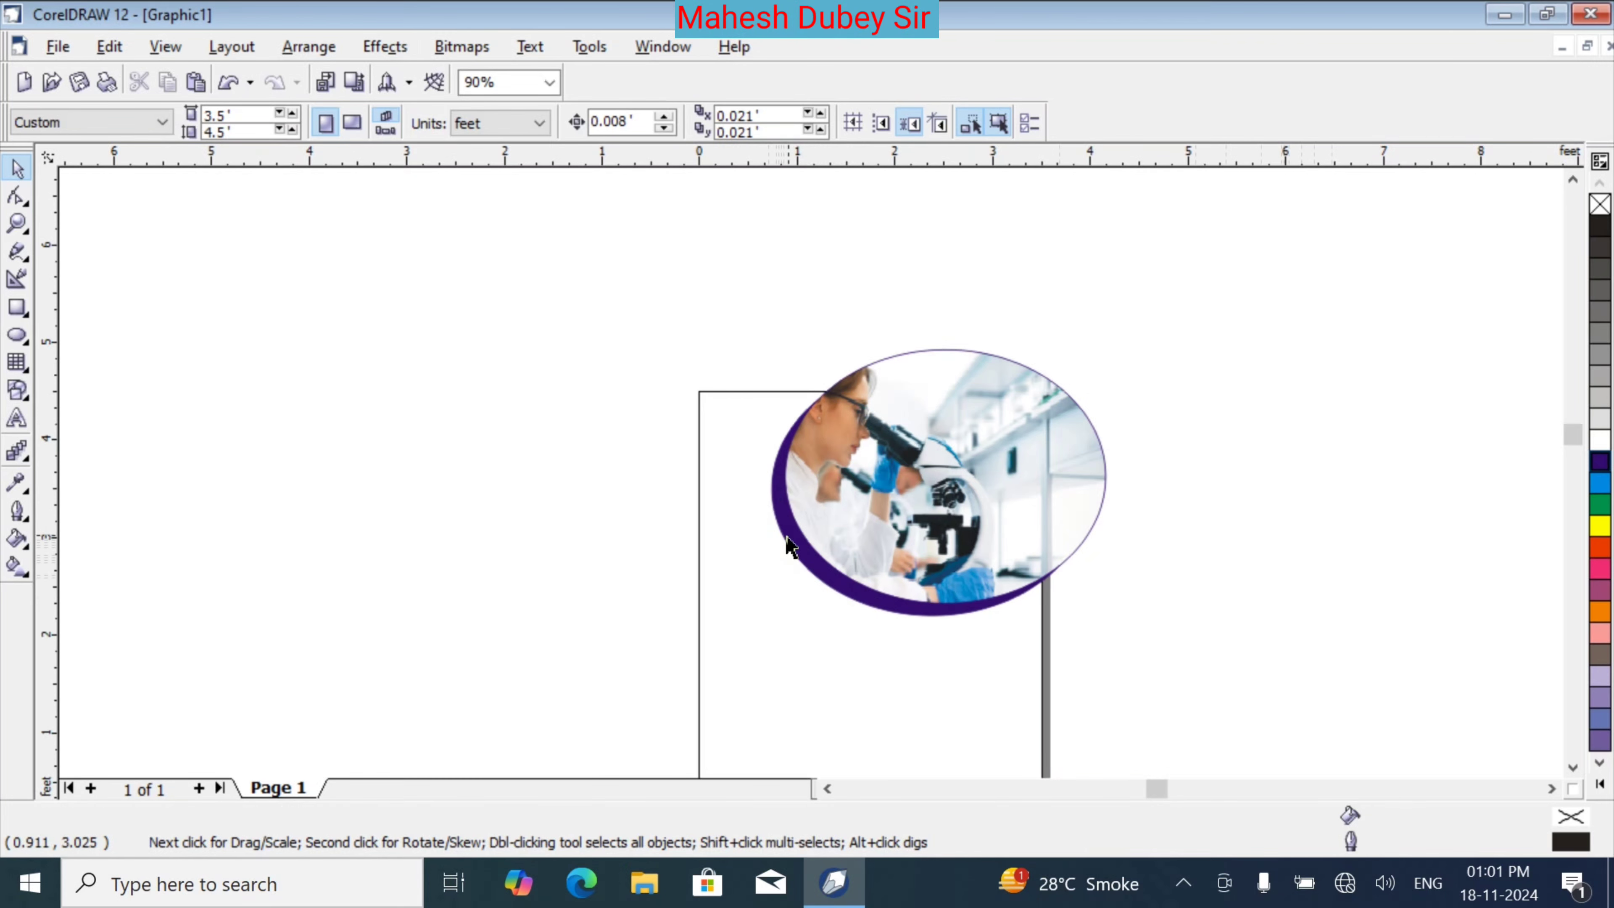
{"action": "left_click", "coordinate": [1217, 558]}
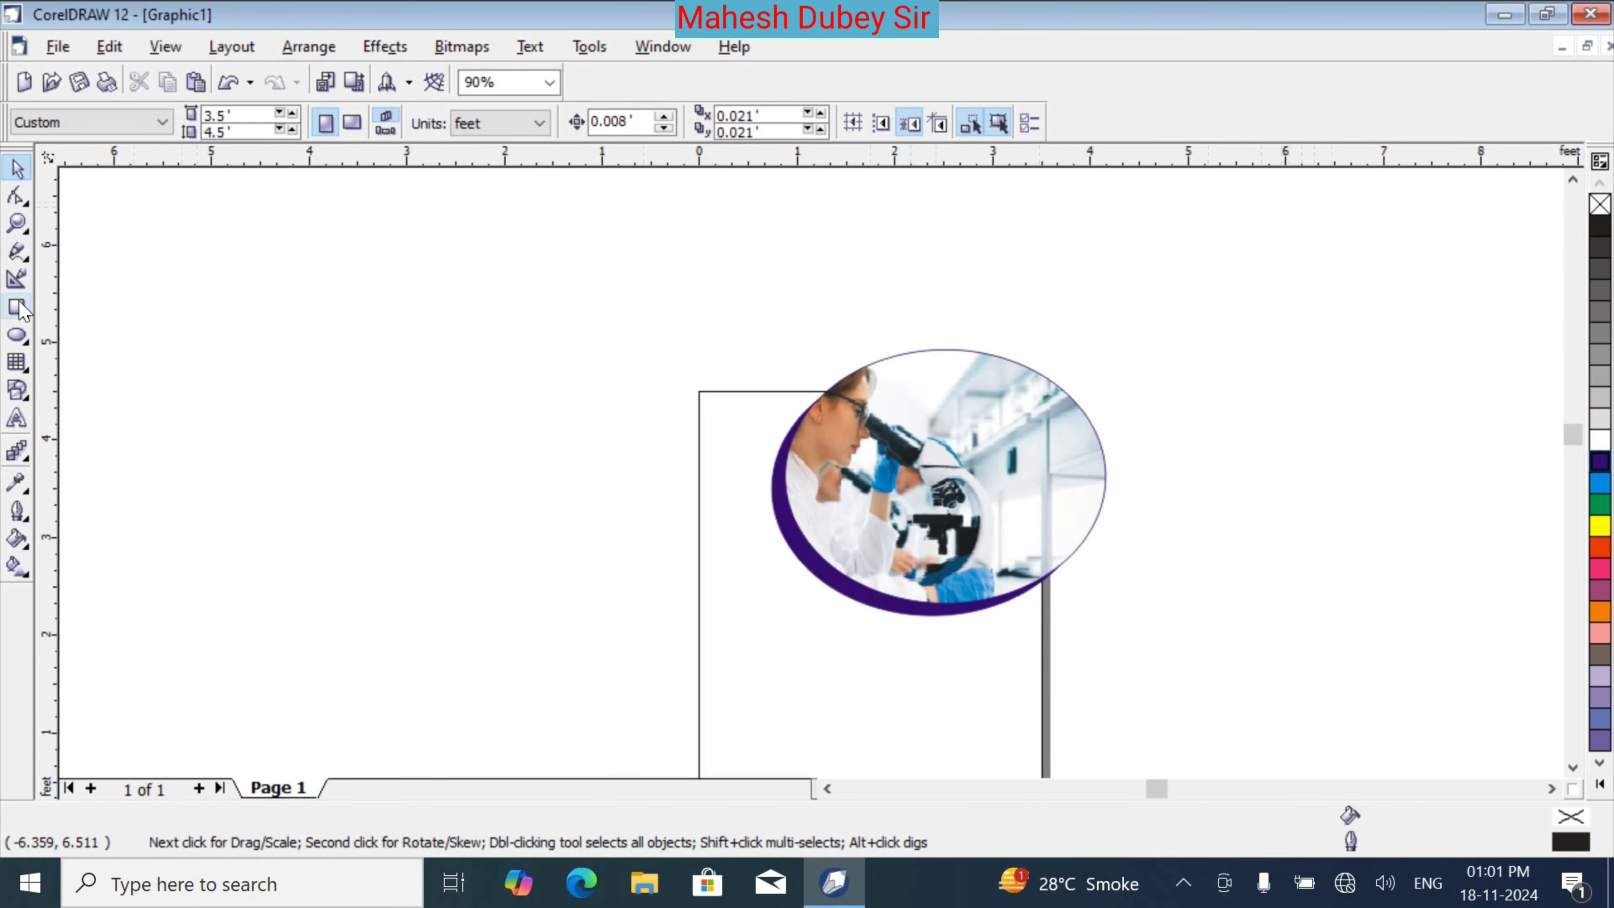
Draw a large ellipse around the photo and upper page, then scale it up to about 4.88 by 4.13 feet
{"action": "left_click", "coordinate": [24, 341]}
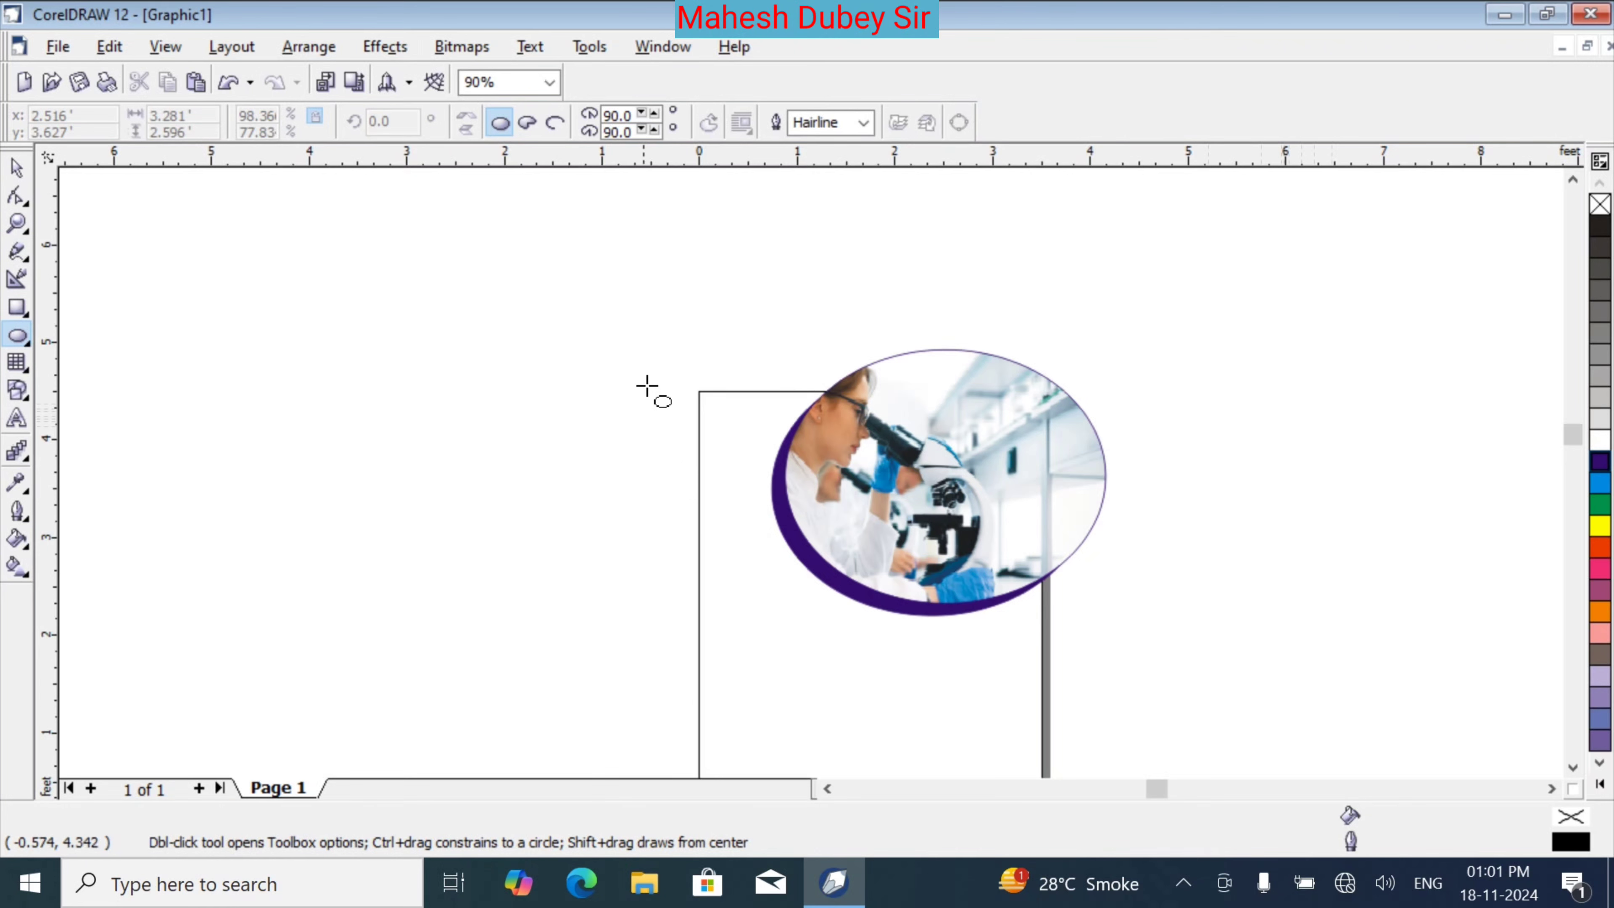
{"action": "left_click_drag", "start_coordinate": [653, 365], "coordinate": [1096, 741]}
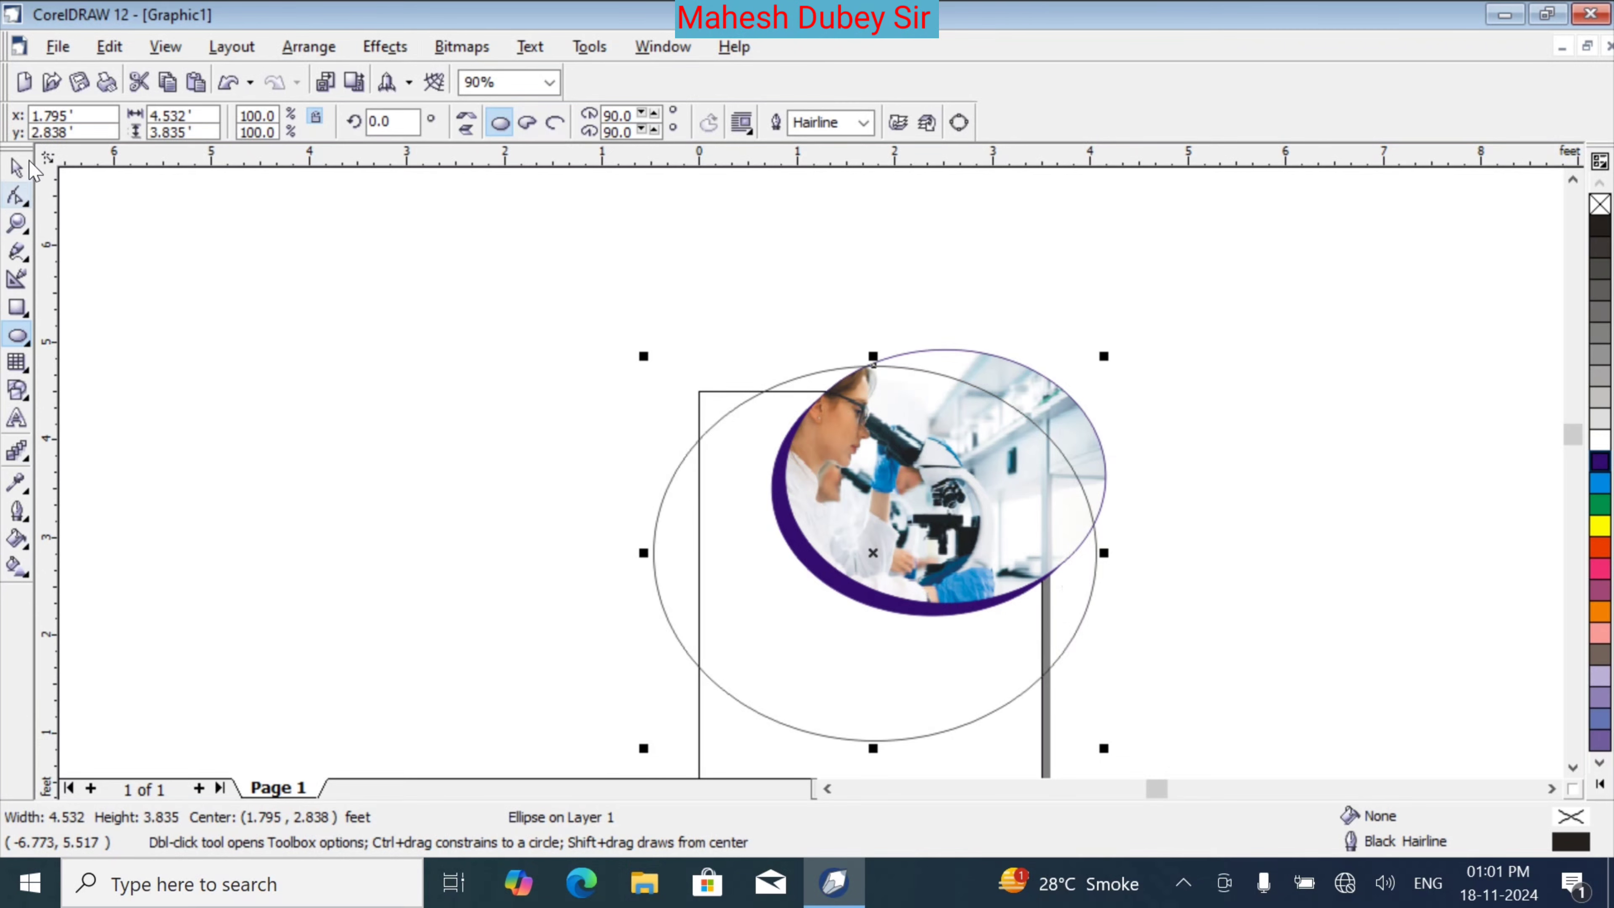
{"action": "left_click", "coordinate": [17, 169]}
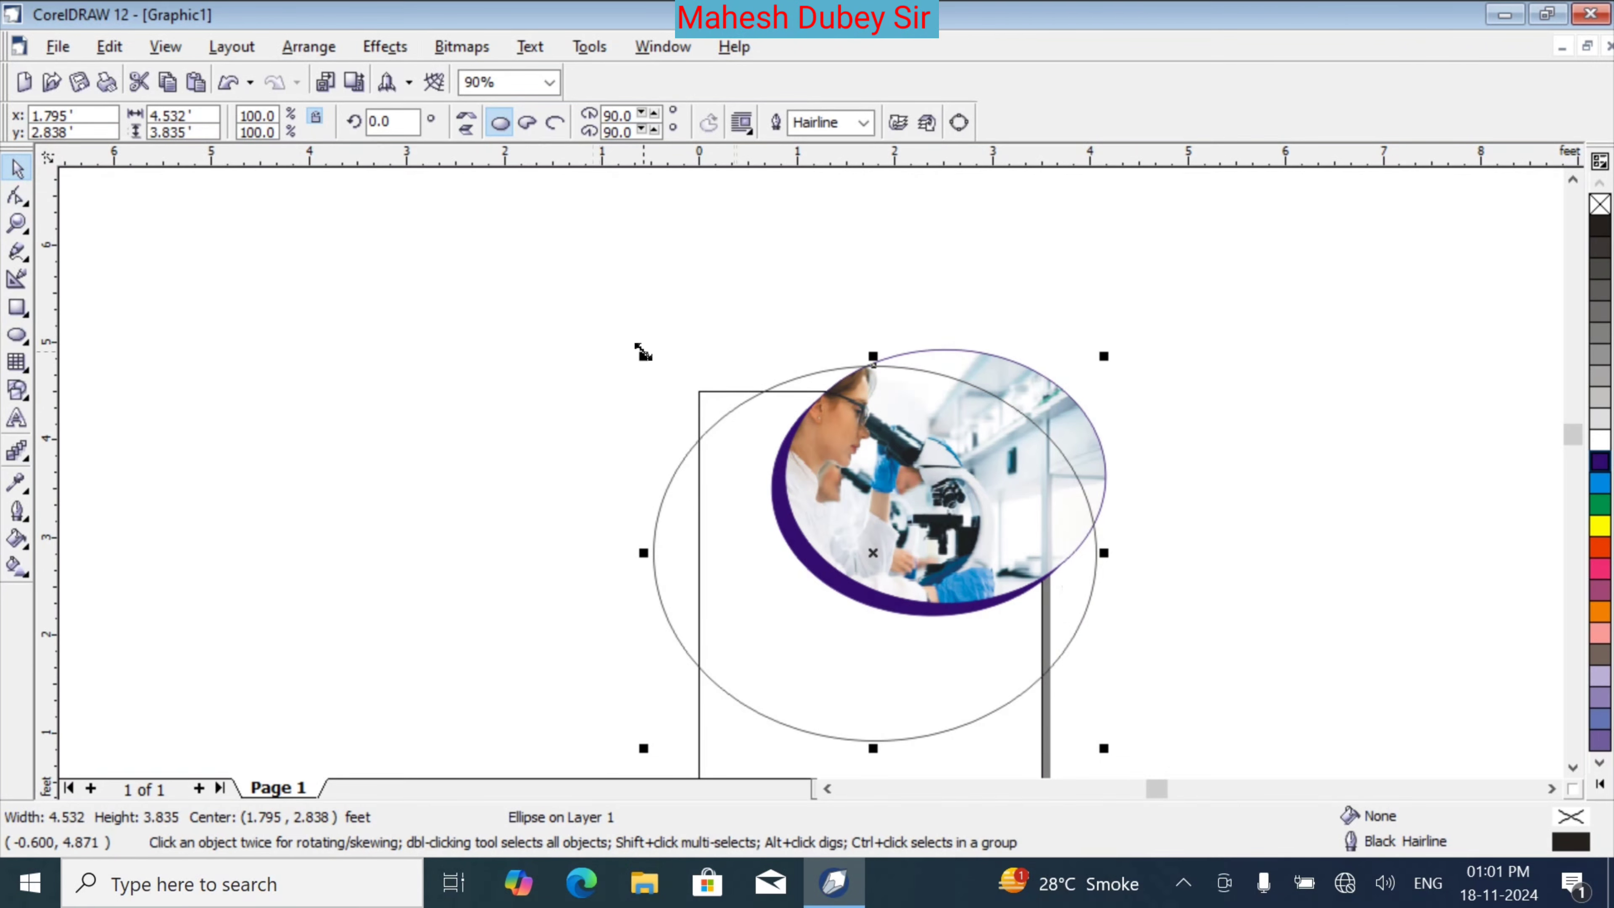
{"action": "left_click_drag", "start_coordinate": [643, 354], "coordinate": [611, 321]}
Nudge the large ellipse up and slightly right until its centre is at about 1.63, 3.52 feet
{"action": "scroll", "coordinate": [1193, 529], "scroll_direction": "down", "scroll_amount": 1}
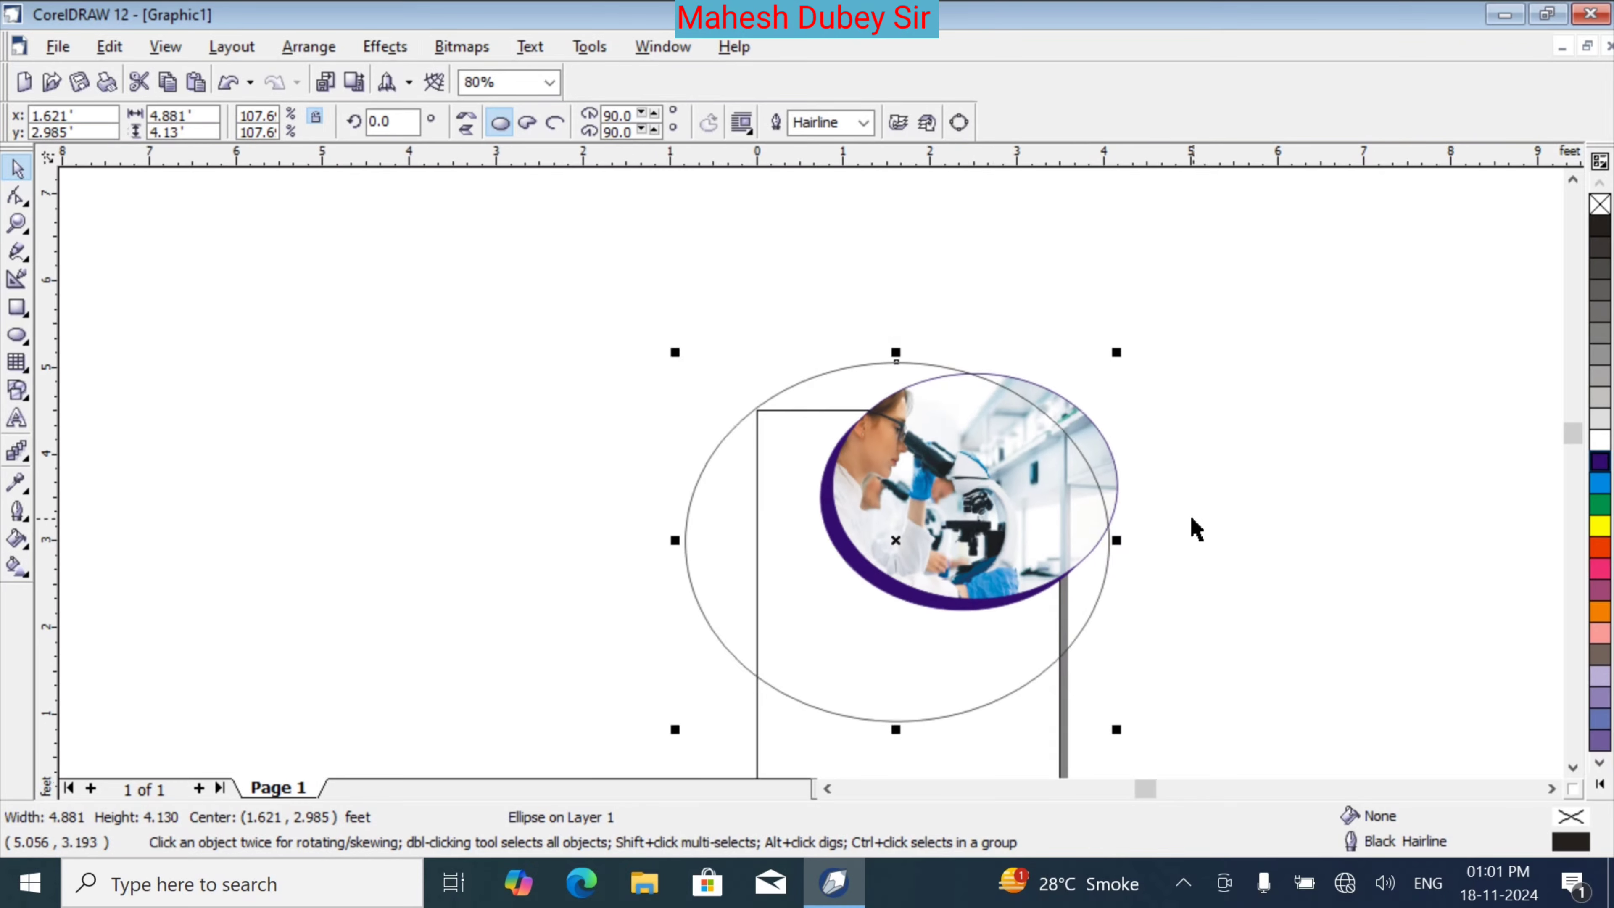
{"action": "scroll", "coordinate": [1412, 659], "scroll_direction": "down", "scroll_amount": 1}
{"action": "left_click", "coordinate": [1570, 768]}
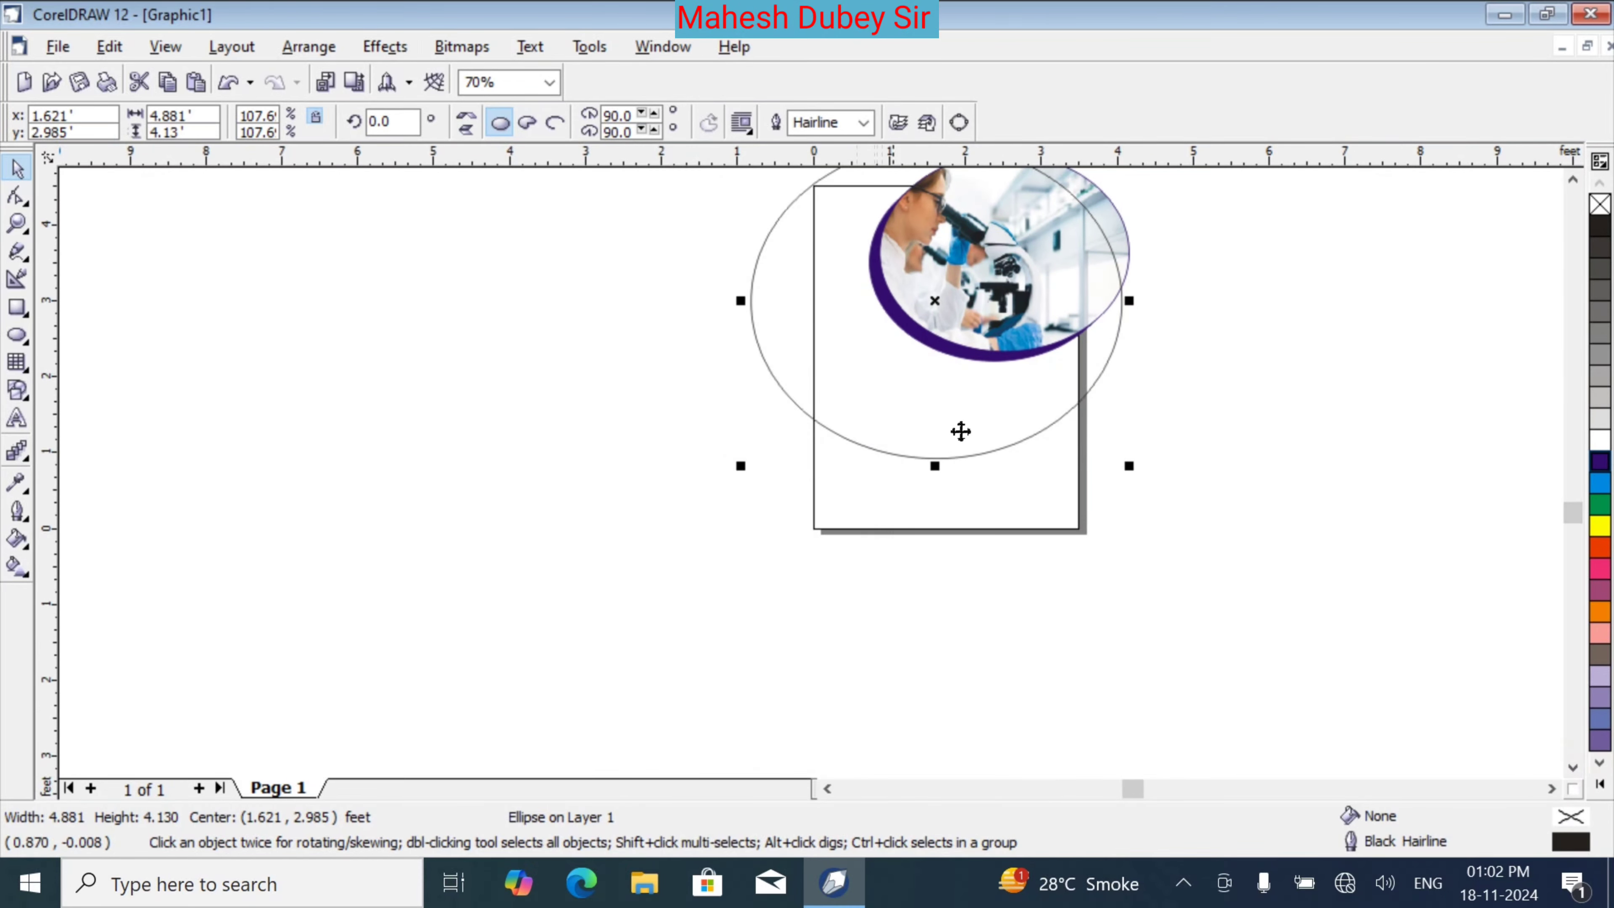
{"action": "key", "text": "Up"}
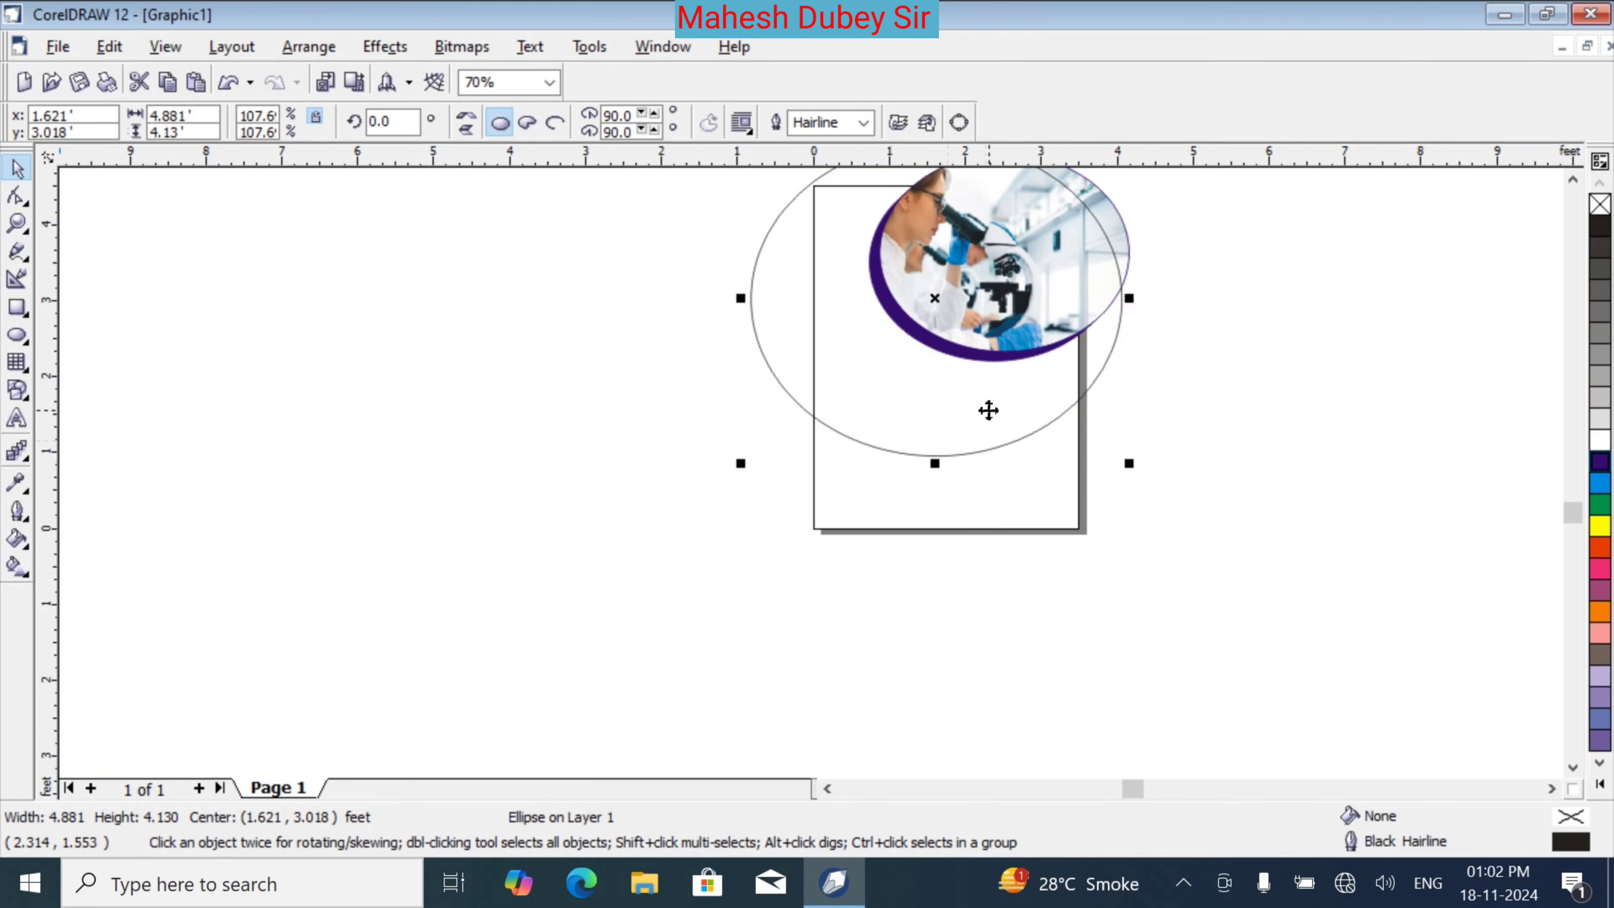
{"action": "key", "text": "Up"}
{"action": "key", "text": "Up"}
{"action": "key", "text": "Up"}
{"action": "key", "text": "Up"}
{"action": "key", "text": "Up"}
{"action": "key", "text": "Up"}
{"action": "key", "text": "Up"}
{"action": "key", "text": "Up"}
{"action": "key", "text": "Up"}
{"action": "key", "text": "Up"}
{"action": "key", "text": "Up"}
{"action": "key", "text": "Up"}
{"action": "key", "text": "Up"}
{"action": "key", "text": "Up"}
{"action": "key", "text": "Up"}
{"action": "key", "text": "Up"}
{"action": "key", "text": "Up"}
{"action": "key", "text": "Up"}
{"action": "key", "text": "Up"}
{"action": "key", "text": "Up"}
{"action": "key", "text": "Up"}
{"action": "key", "text": "Up"}
{"action": "key", "text": "Up"}
{"action": "key", "text": "Up"}
{"action": "key", "text": "Up"}
{"action": "key", "text": "Up"}
{"action": "key", "text": "Up"}
{"action": "key", "text": "Up"}
{"action": "key", "text": "Up"}
{"action": "key", "text": "Up"}
{"action": "key", "text": "Up"}
{"action": "key", "text": "Up"}
{"action": "key", "text": "Up"}
{"action": "key", "text": "Up"}
{"action": "key", "text": "Up"}
{"action": "key", "text": "Up"}
{"action": "key", "text": "Up"}
{"action": "key", "text": "Up"}
{"action": "key", "text": "Up"}
{"action": "key", "text": "Up"}
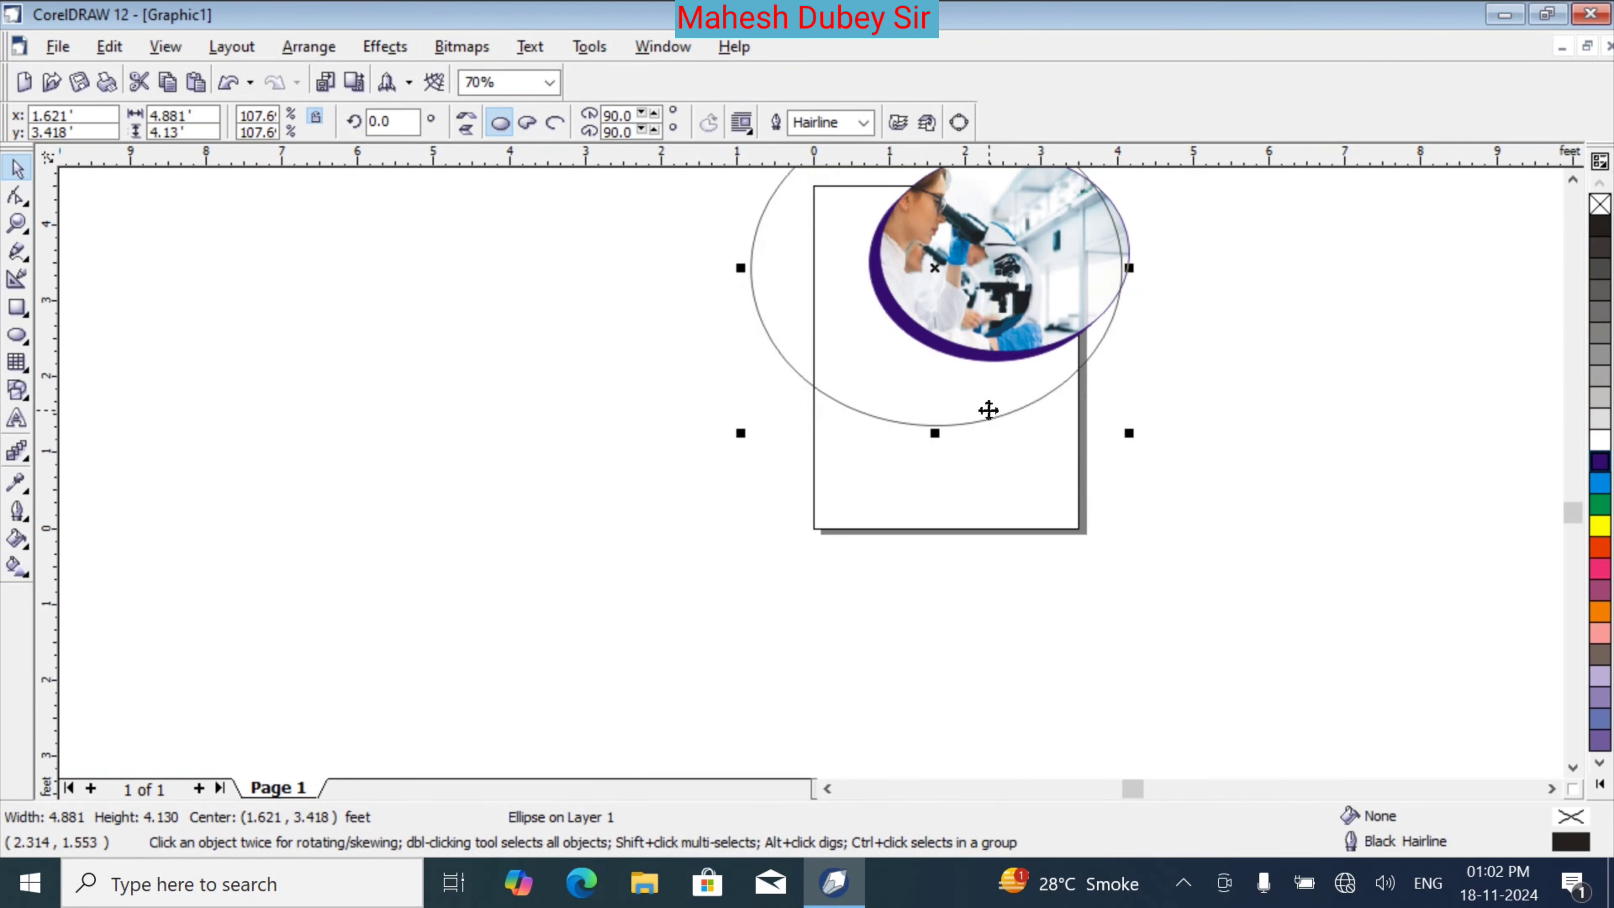
{"action": "key", "text": "Up"}
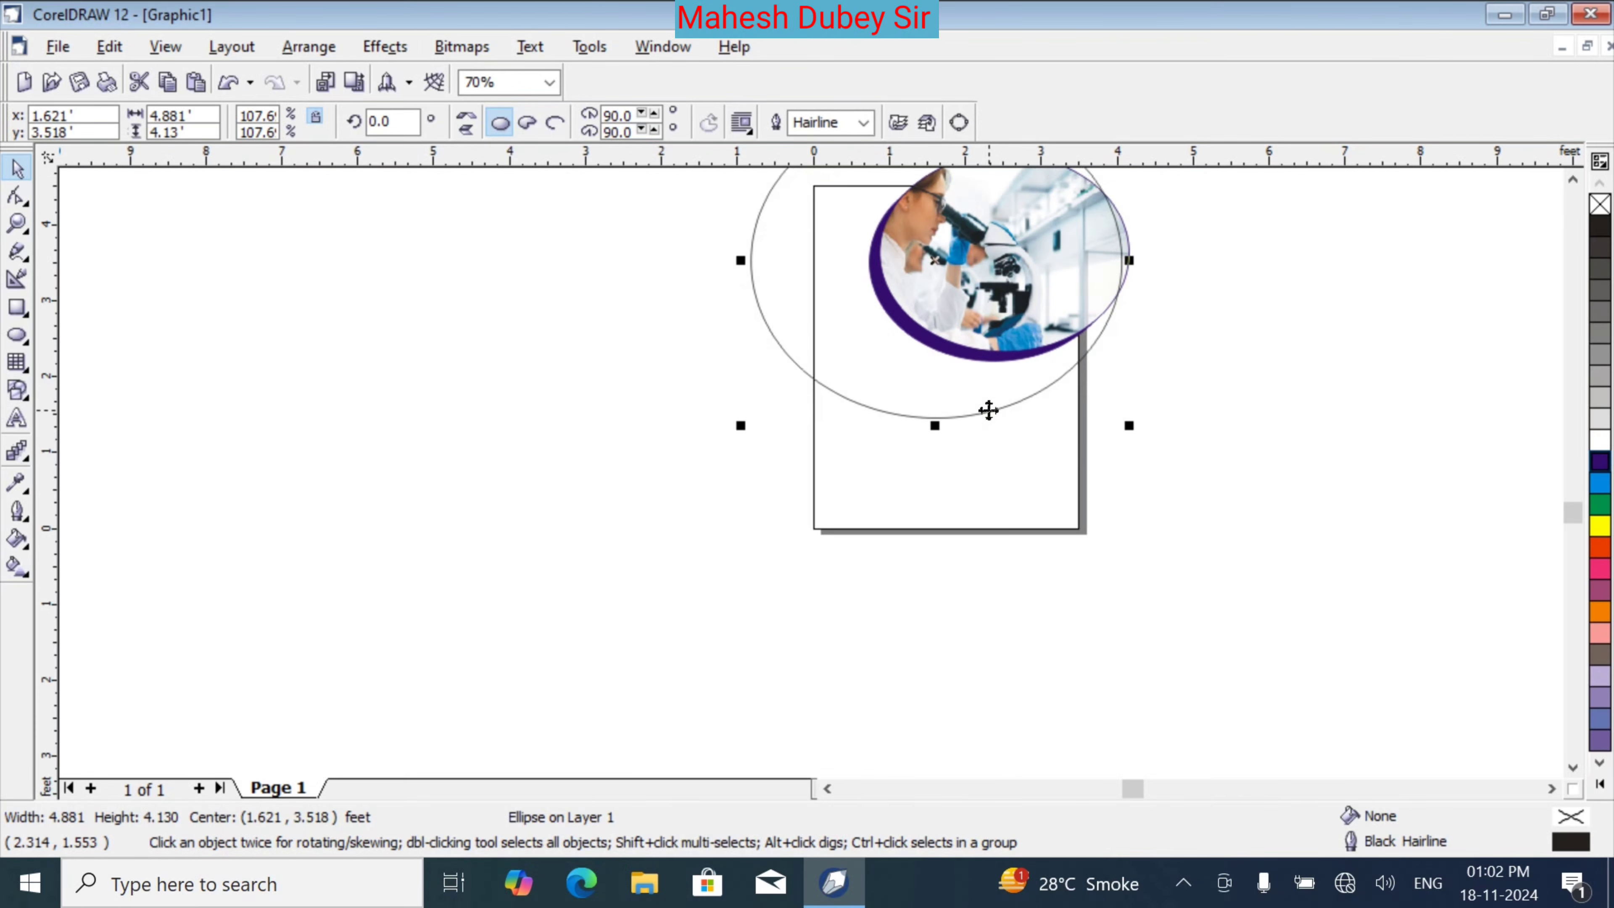
{"action": "key", "text": "Right"}
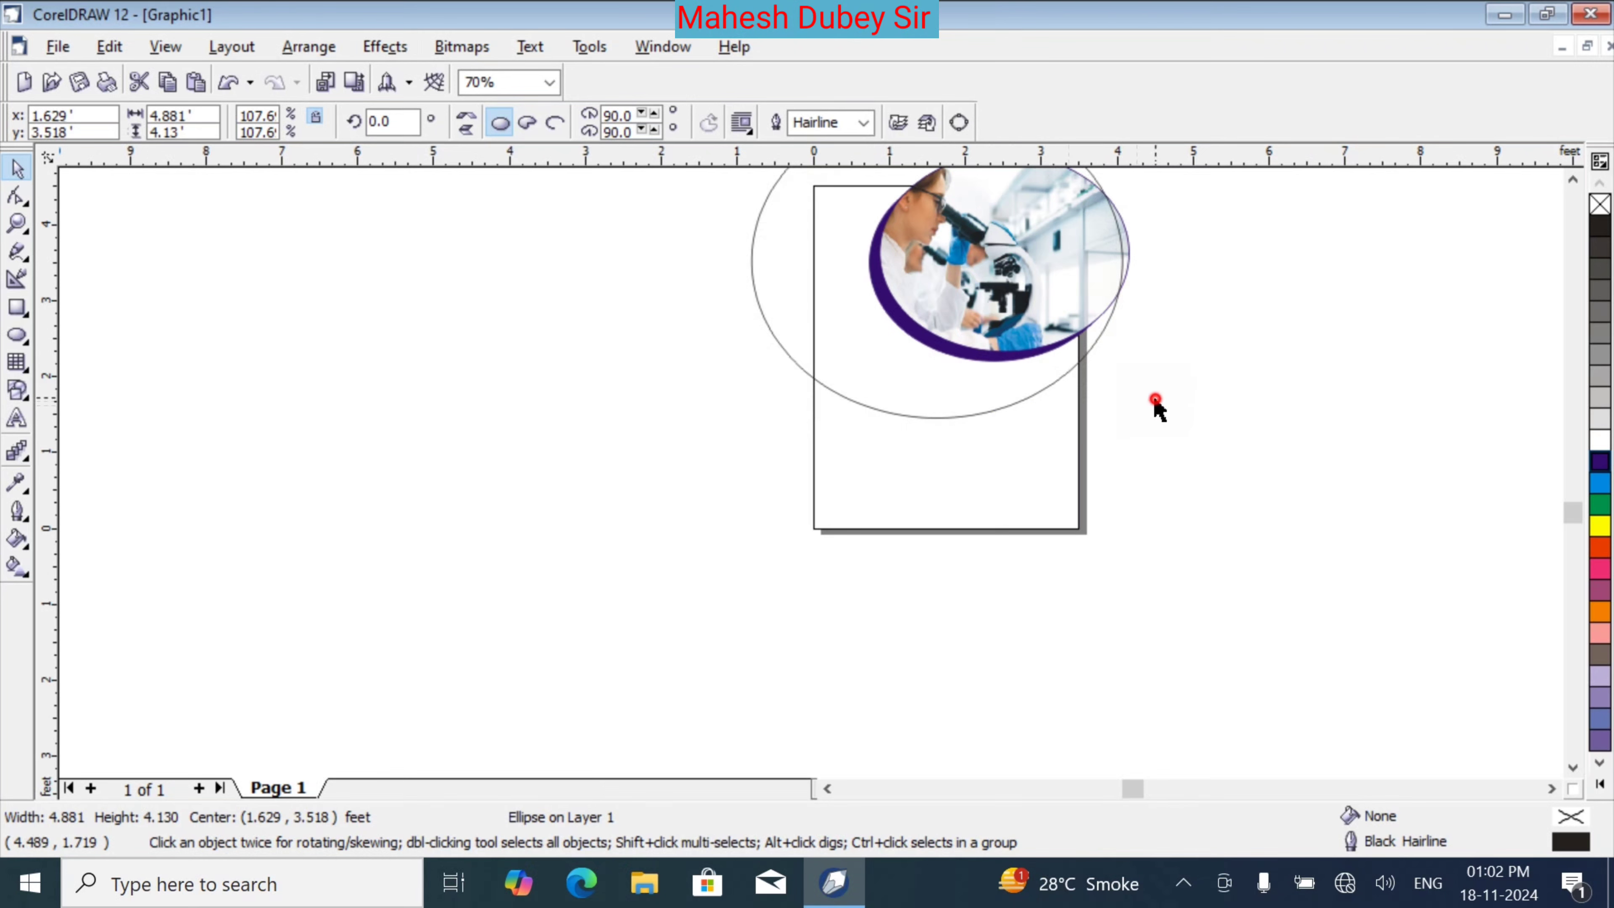
{"action": "left_click", "coordinate": [1156, 402]}
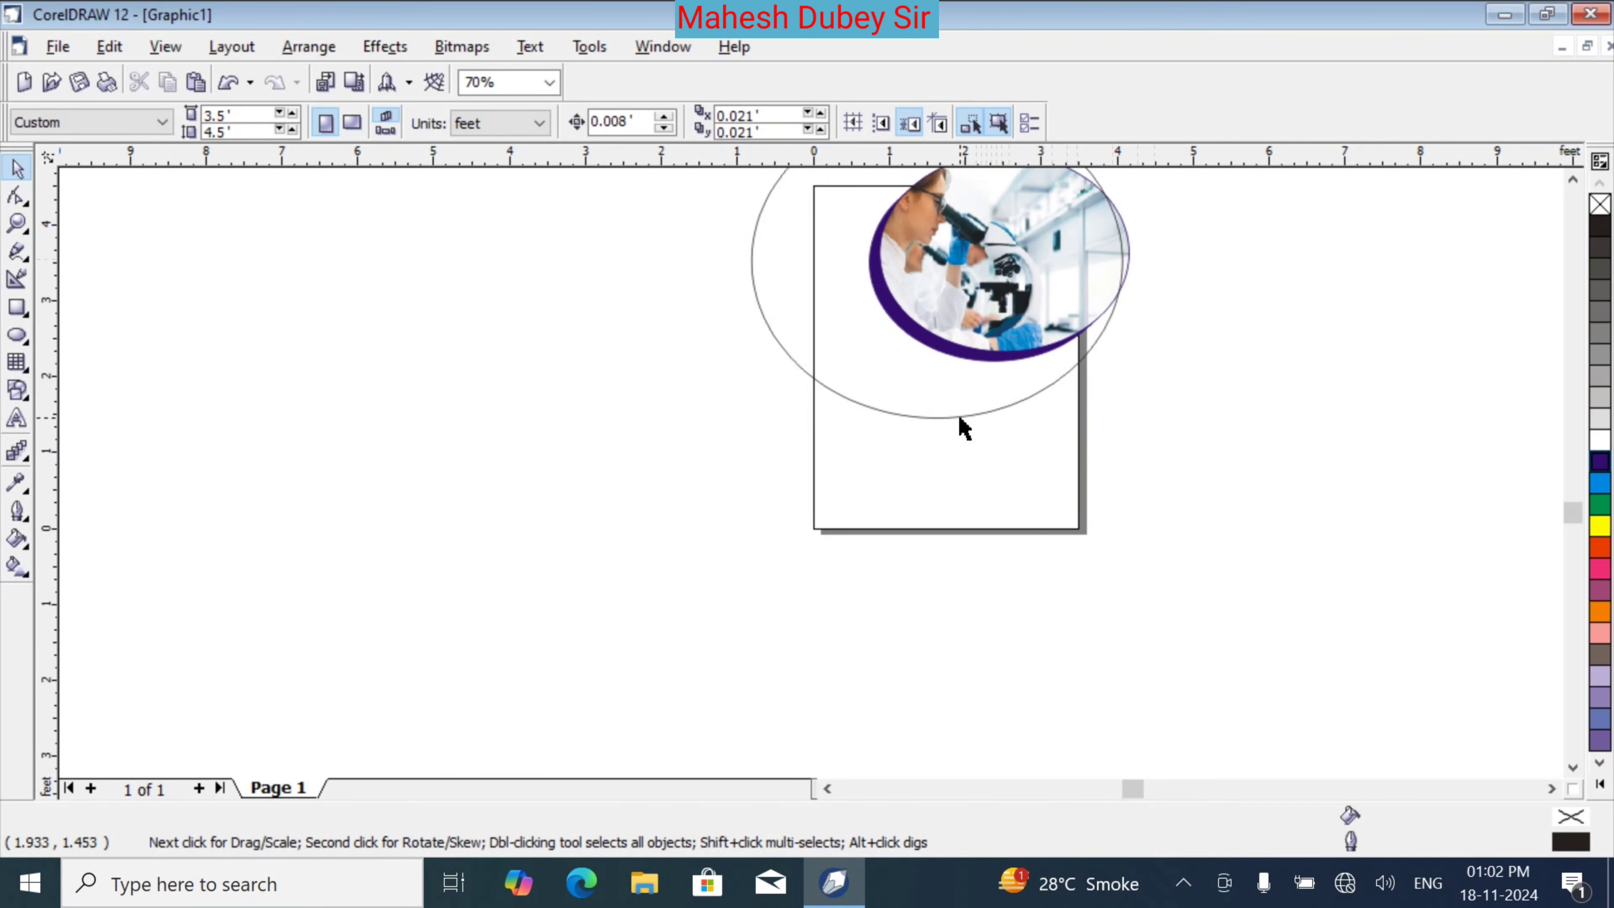
Give the large ellipse a yellow fill and a yellow outline
{"action": "left_click", "coordinate": [1572, 180]}
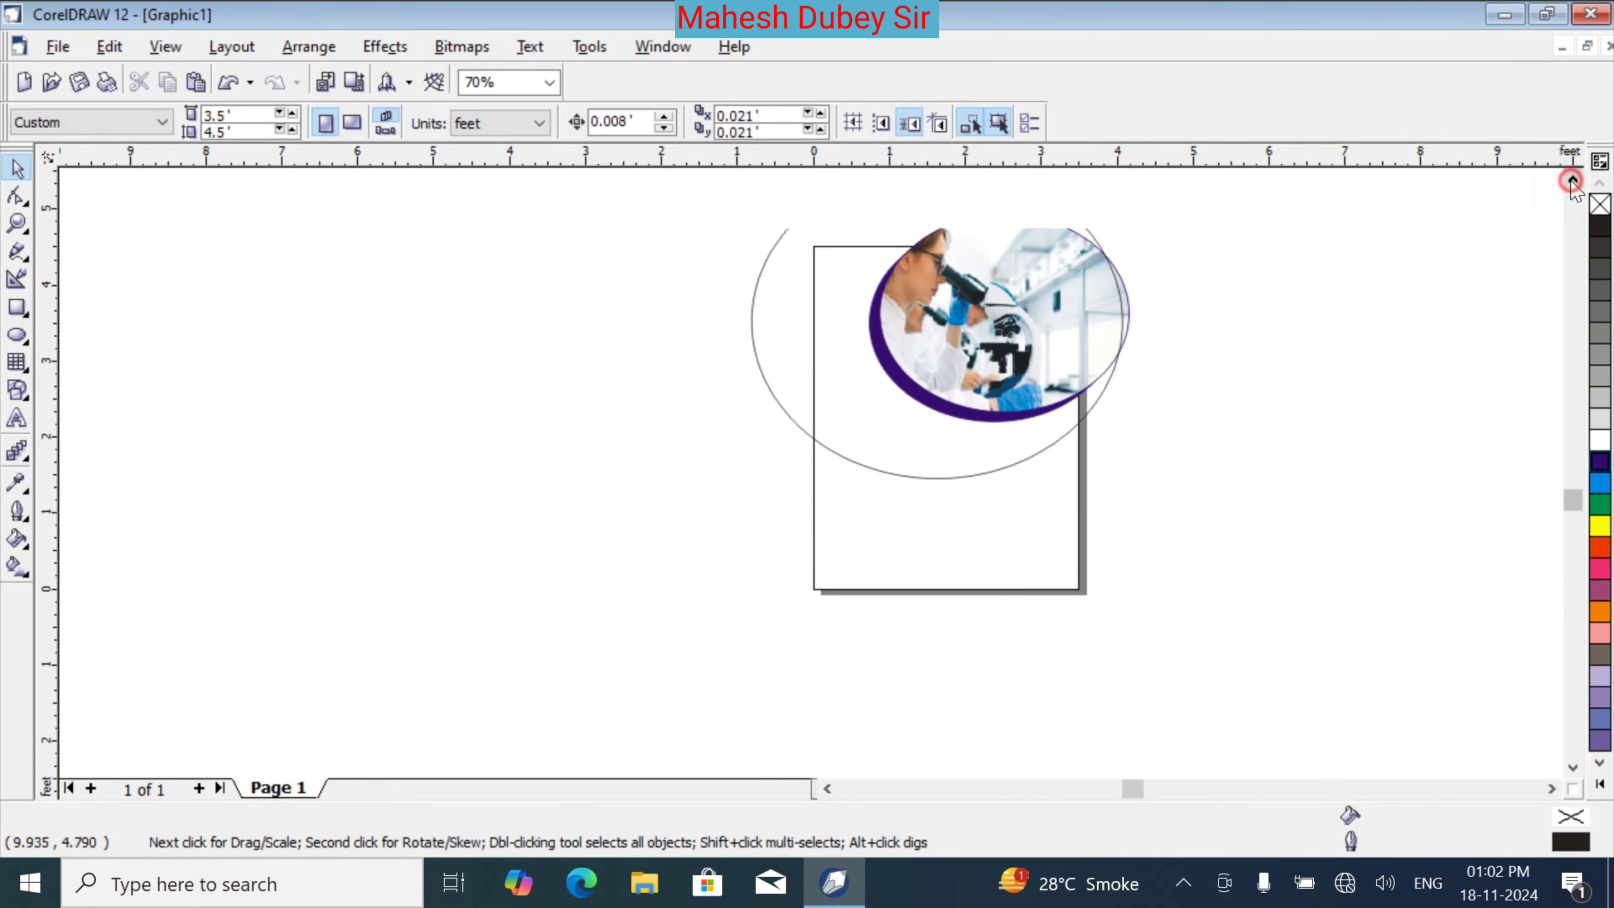
{"action": "left_click", "coordinate": [1572, 180]}
{"action": "scroll", "coordinate": [1017, 432], "scroll_direction": "up", "scroll_amount": 2}
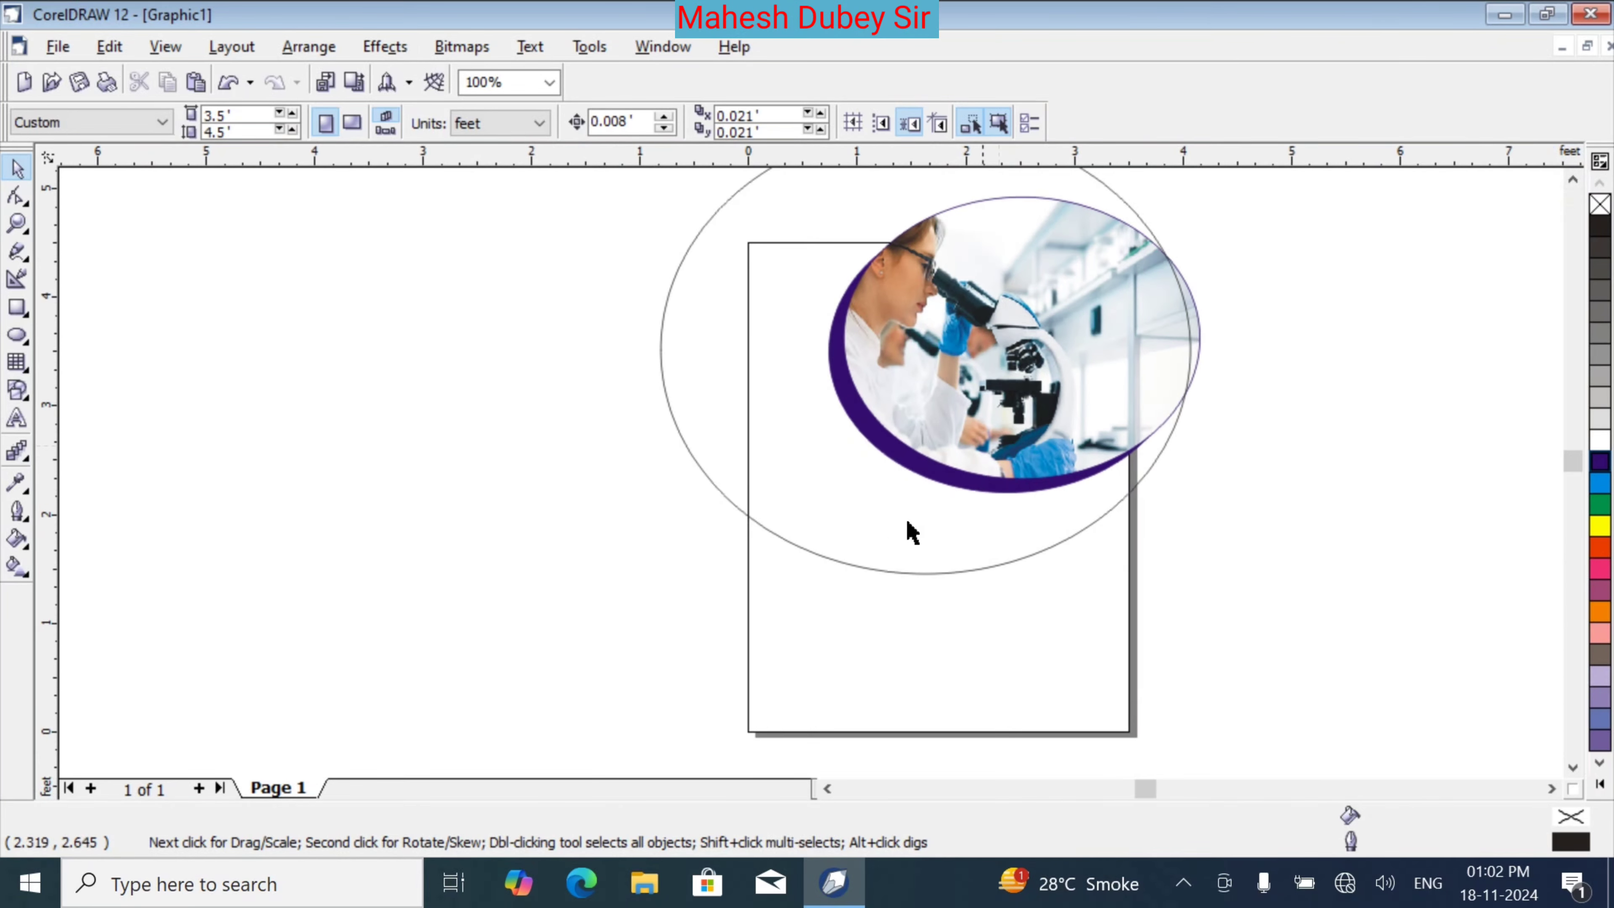
{"action": "left_click", "coordinate": [881, 572]}
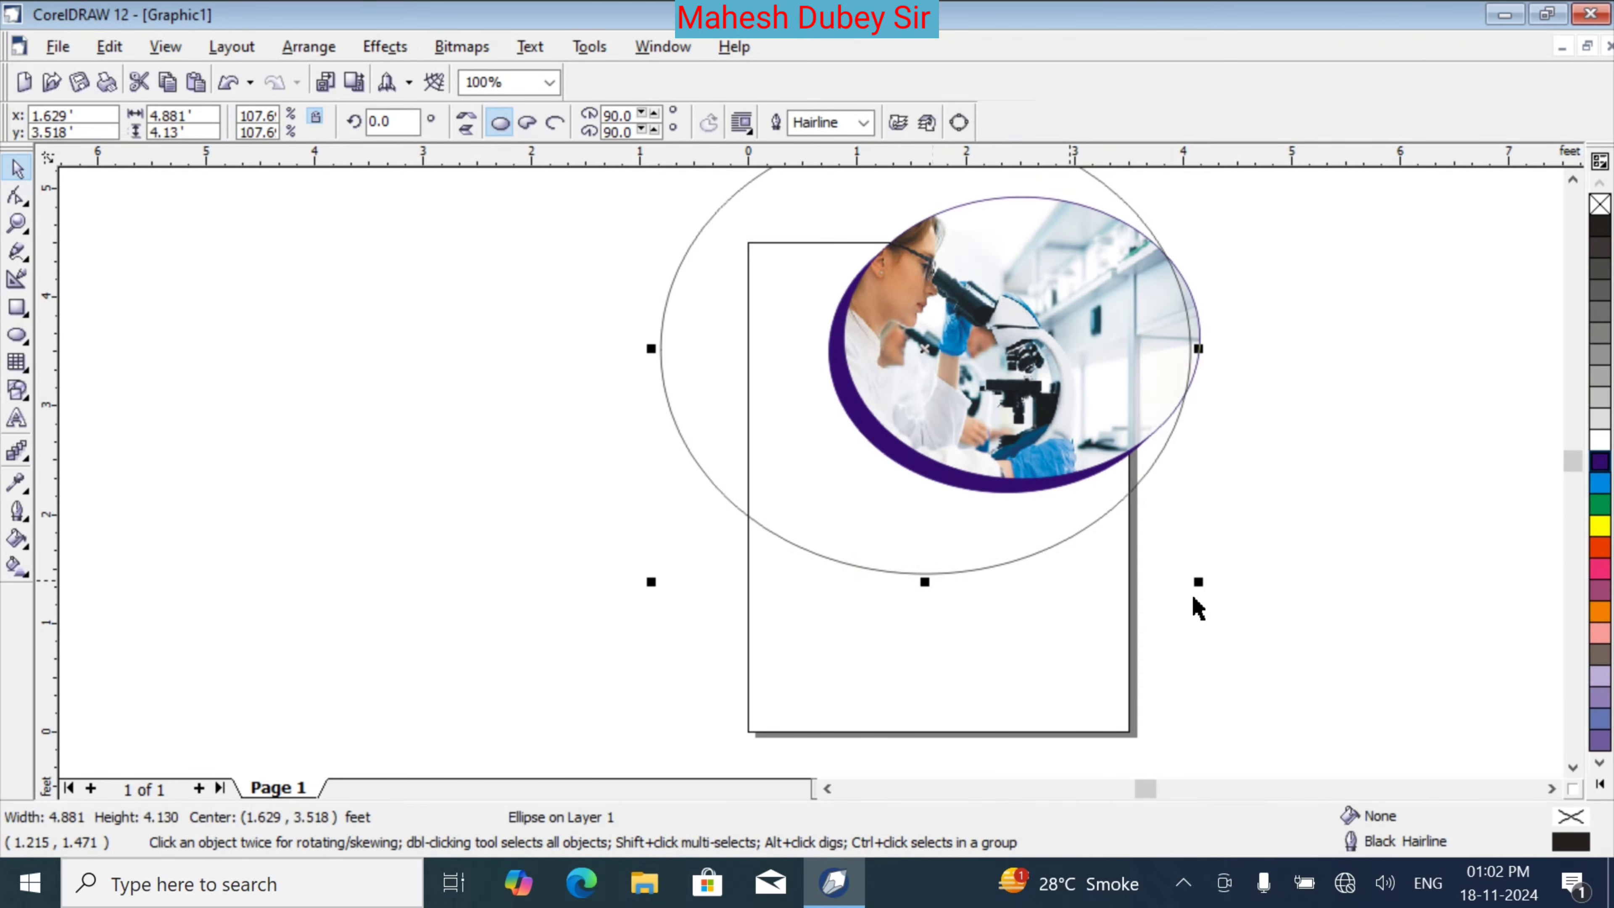
{"action": "left_click", "coordinate": [1599, 527]}
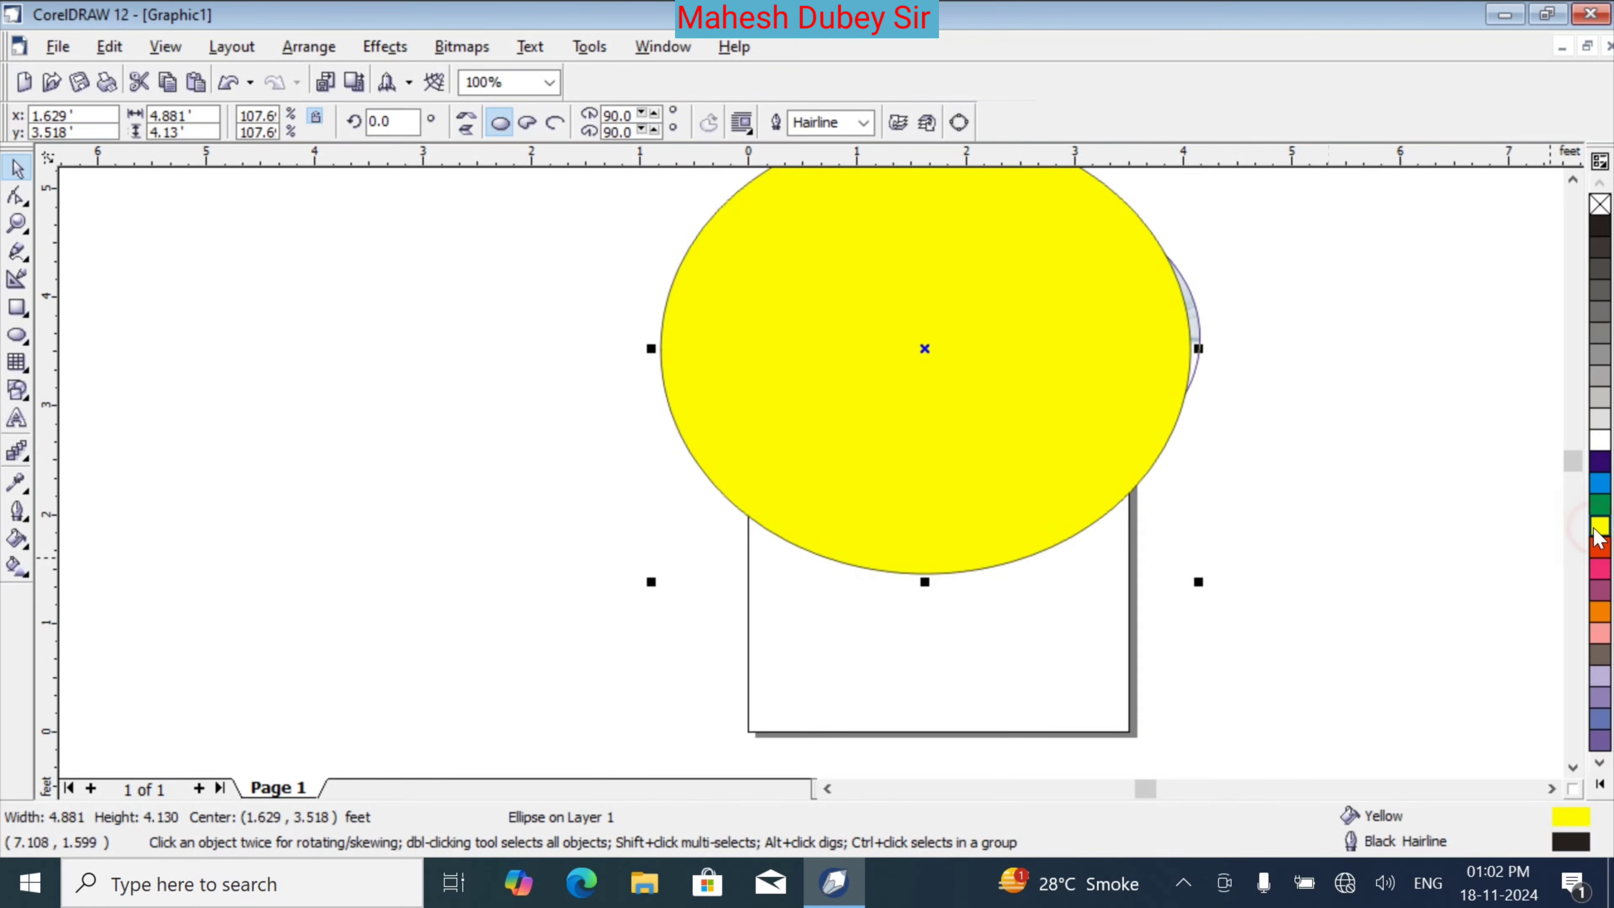
{"action": "right_click", "coordinate": [1598, 528]}
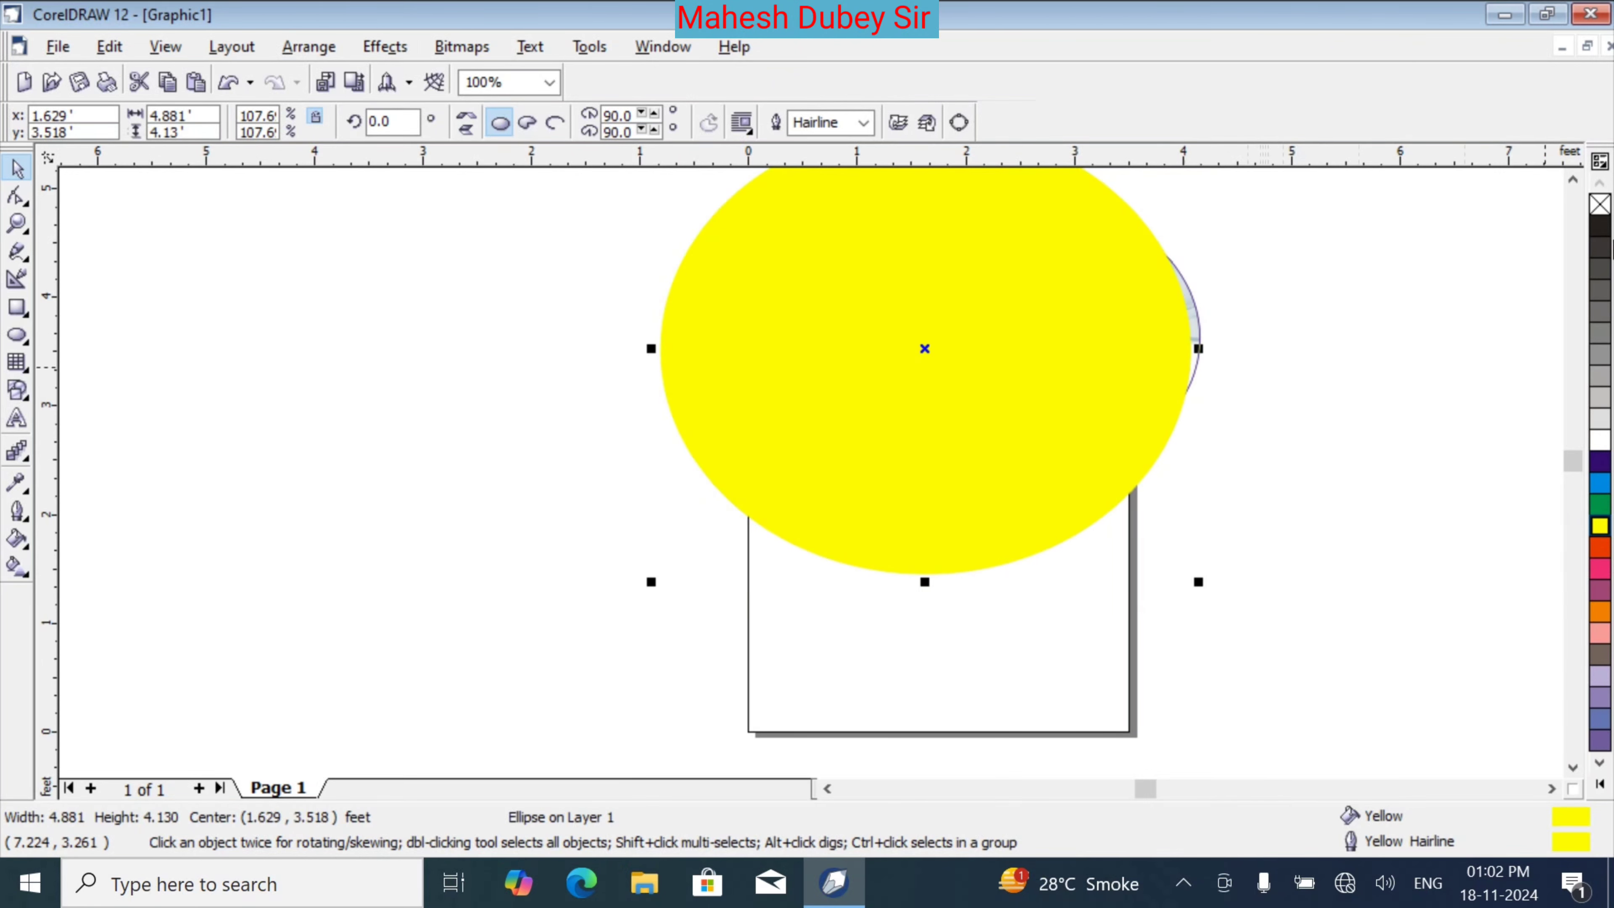
Send the yellow ellipse to the back, behind the photo and the blue ellipse
{"action": "left_click", "coordinate": [1572, 174]}
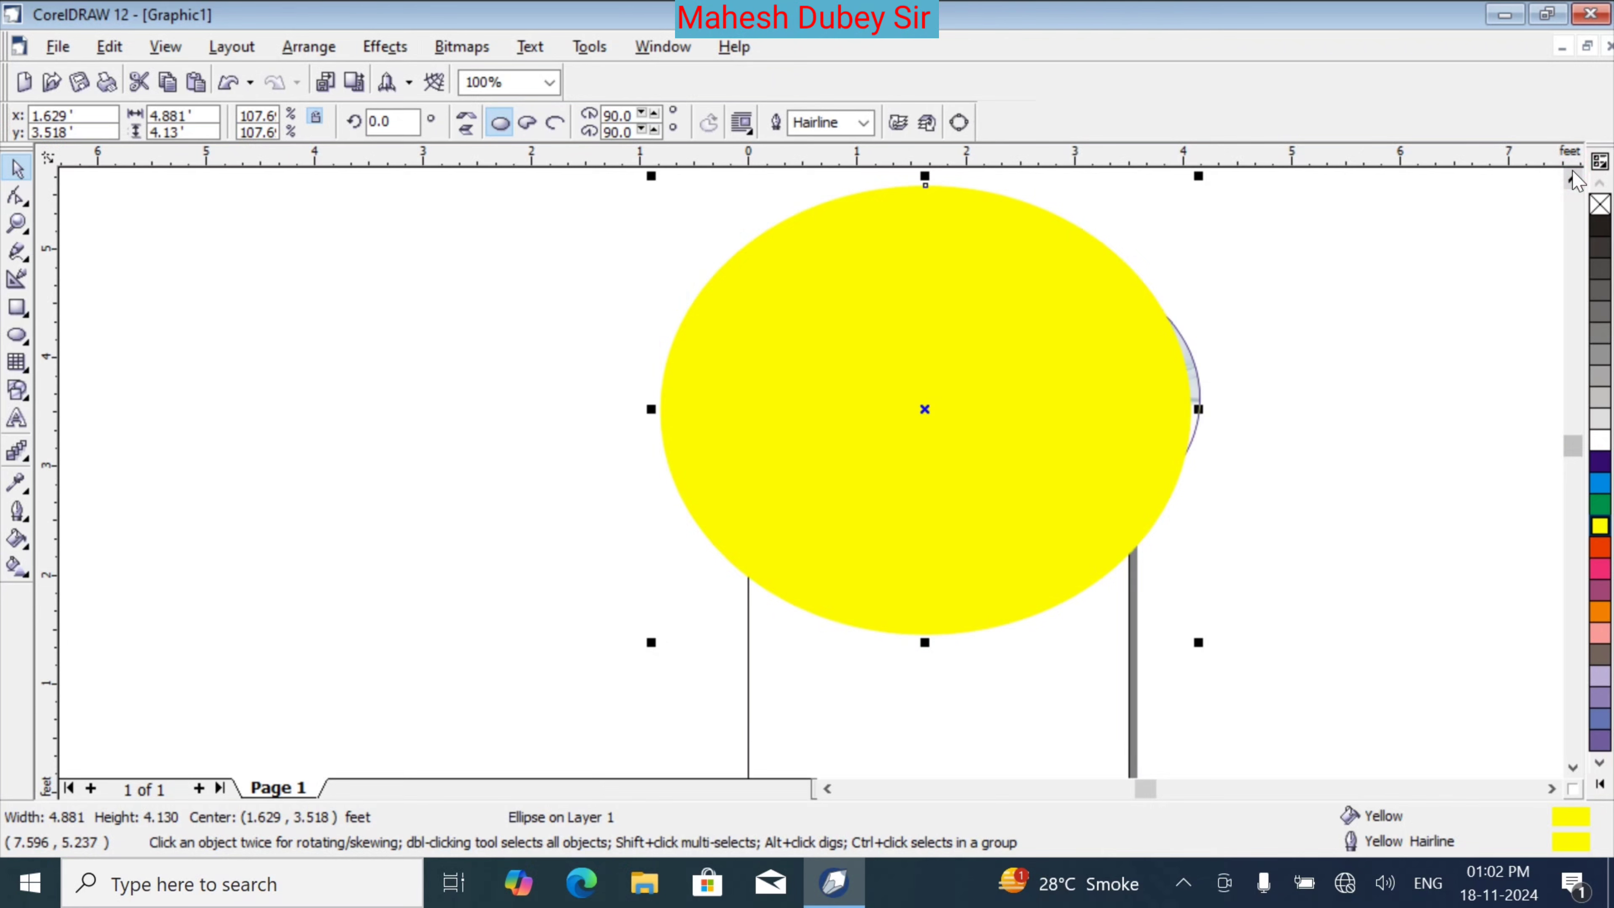
{"action": "left_click", "coordinate": [313, 49]}
{"action": "mouse_move", "coordinate": [348, 154]}
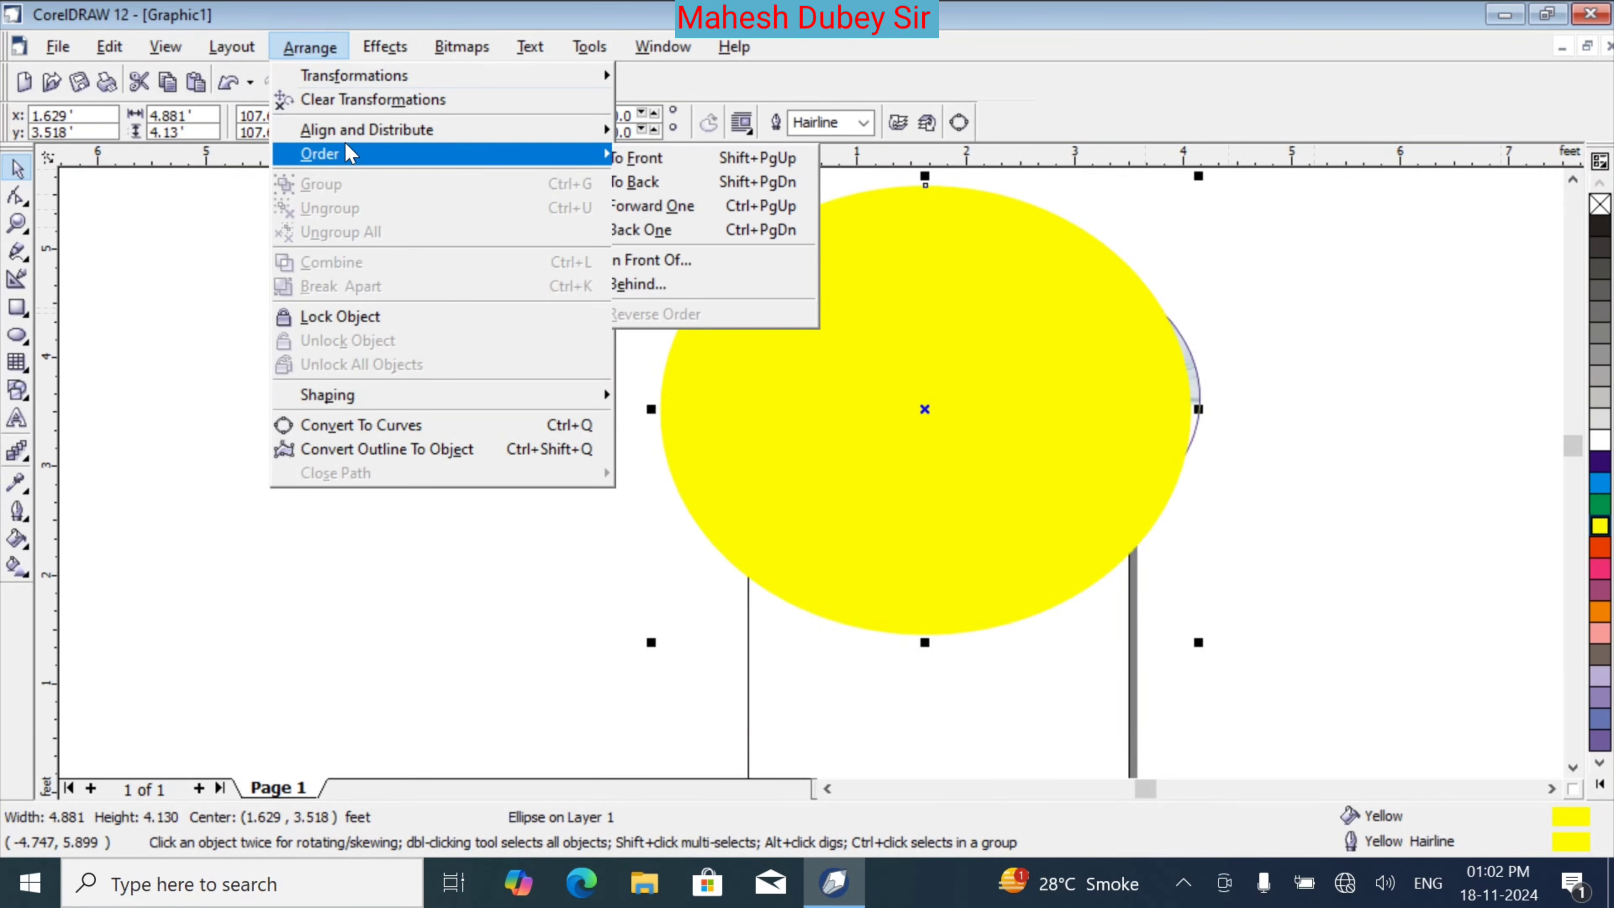
{"action": "left_click", "coordinate": [716, 184]}
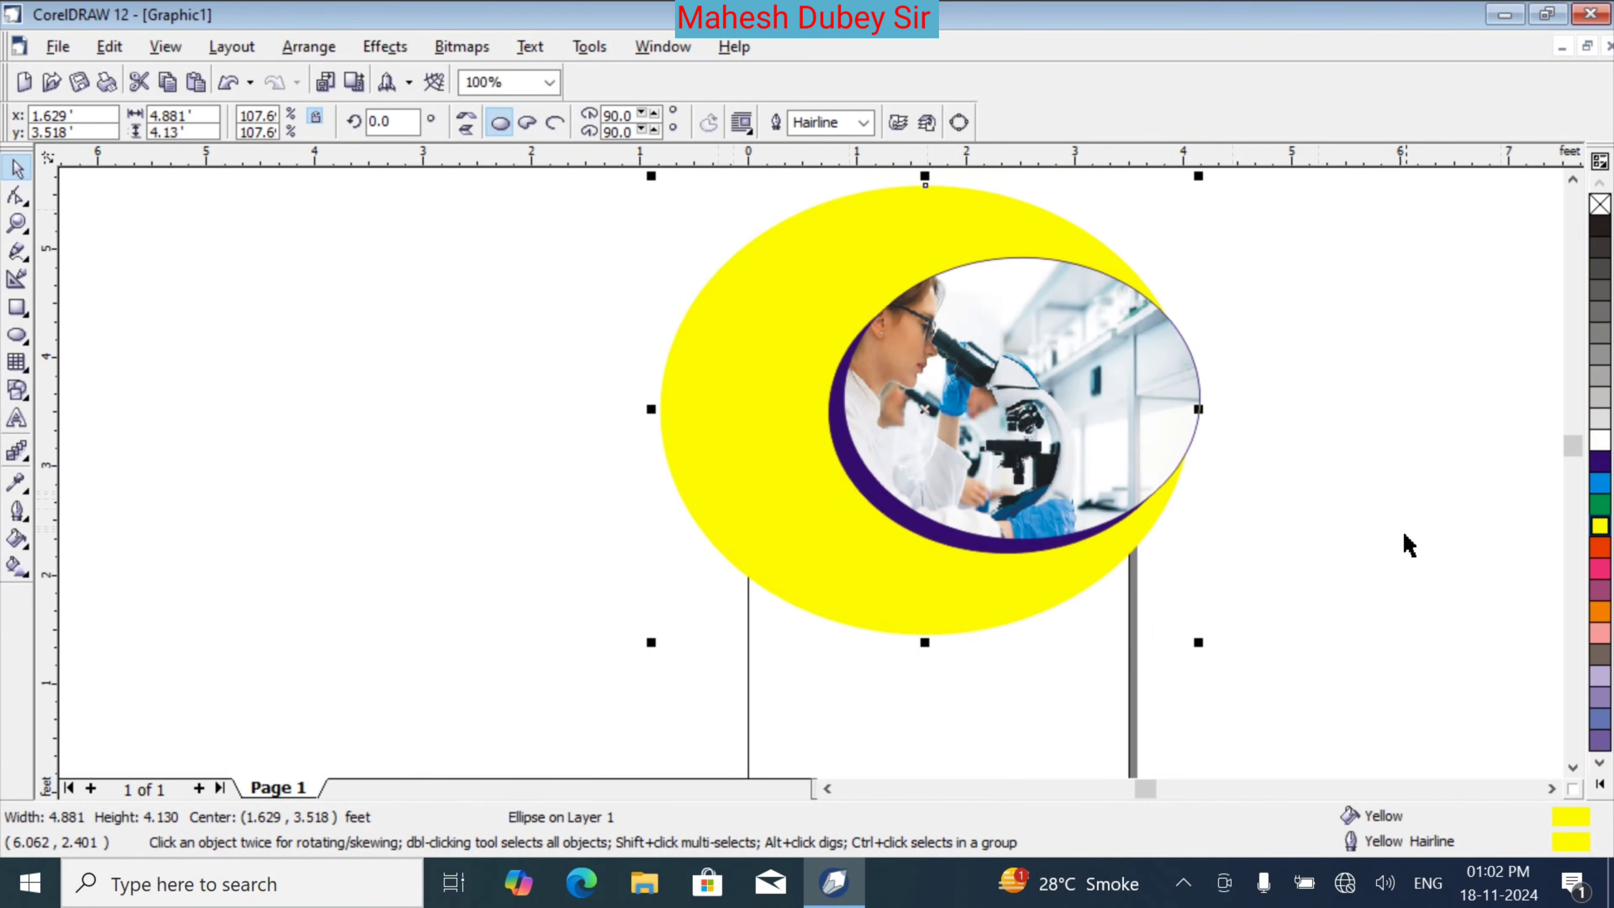
{"action": "left_click", "coordinate": [1380, 541]}
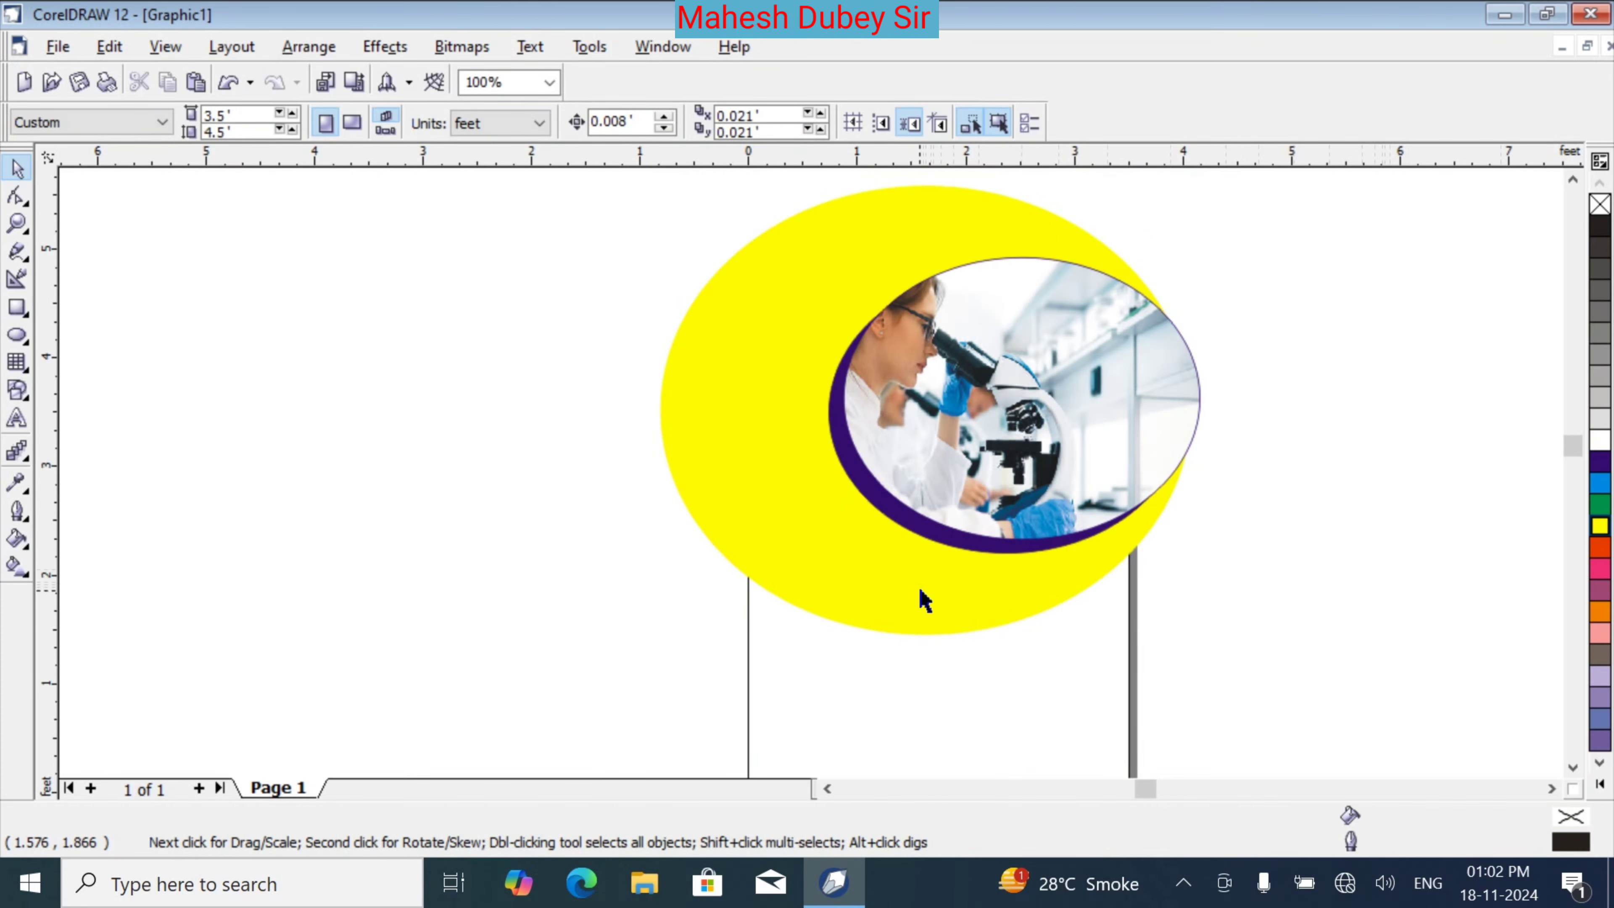
Change the large ellipse's uniform fill to a softer yellow with CMYK values 4, 4, 79, 0
{"action": "left_click", "coordinate": [911, 605]}
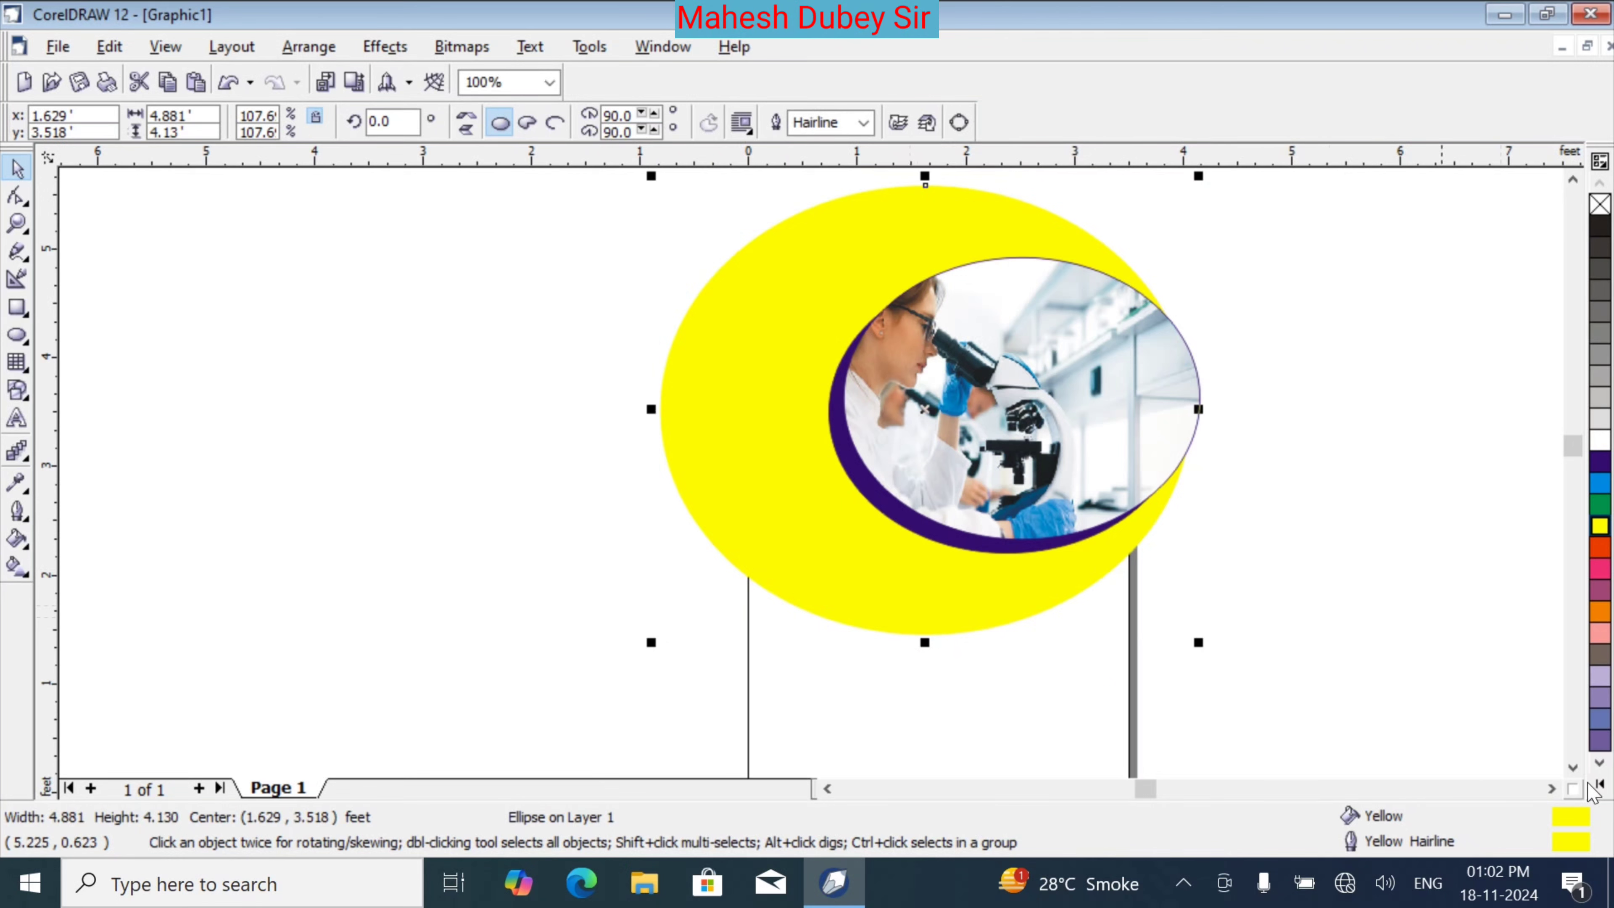
{"action": "double_click", "coordinate": [1579, 822]}
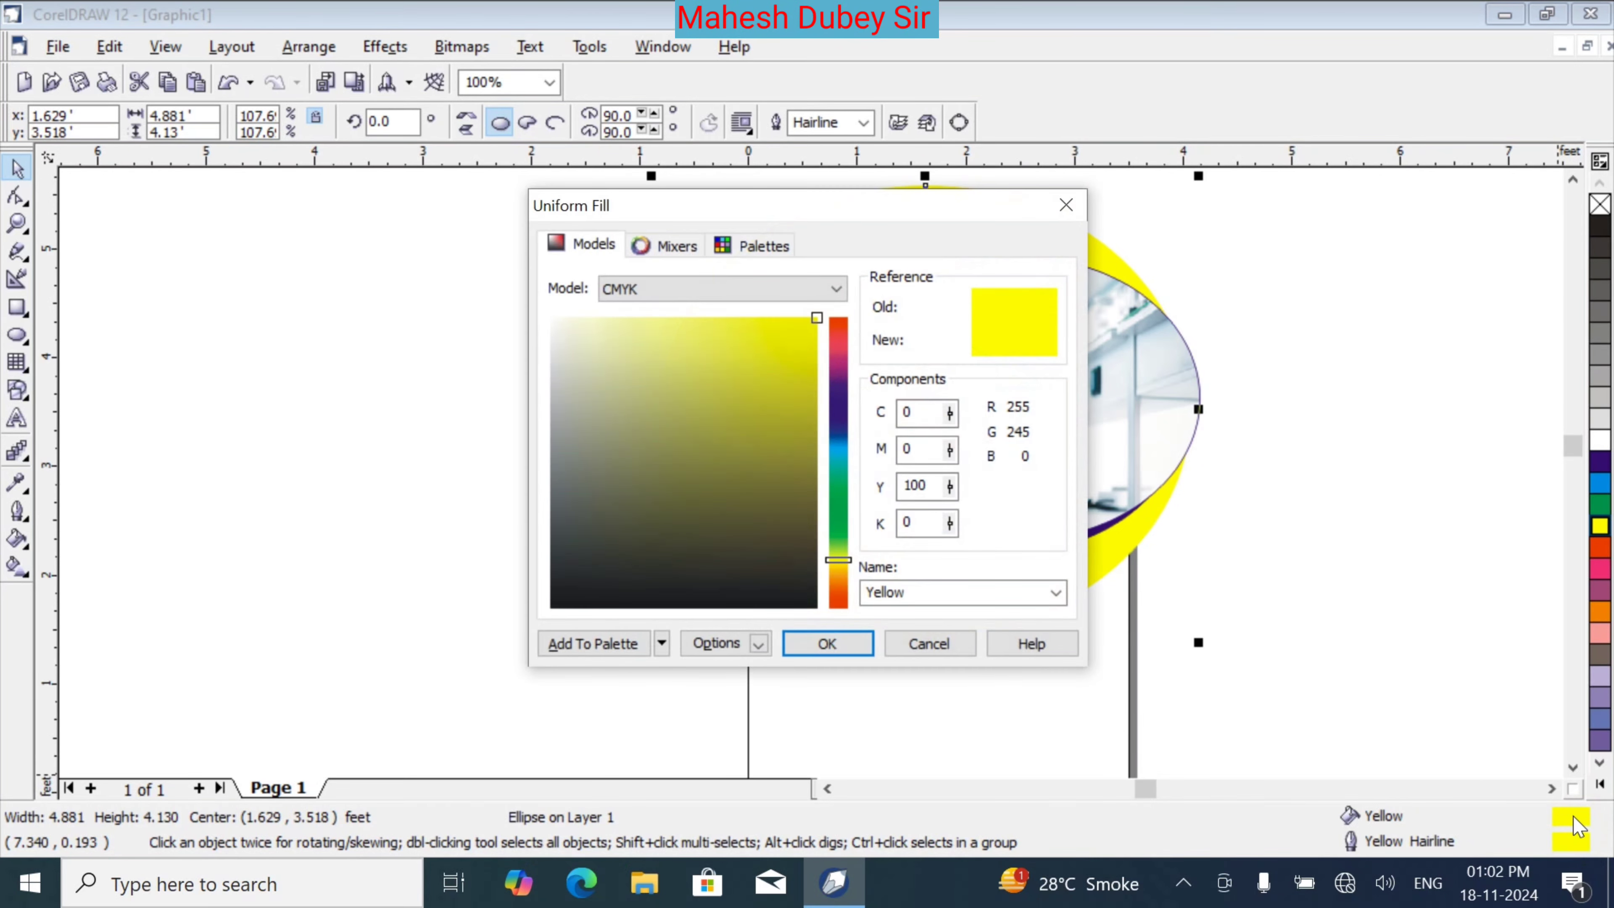
{"action": "left_click", "coordinate": [927, 644]}
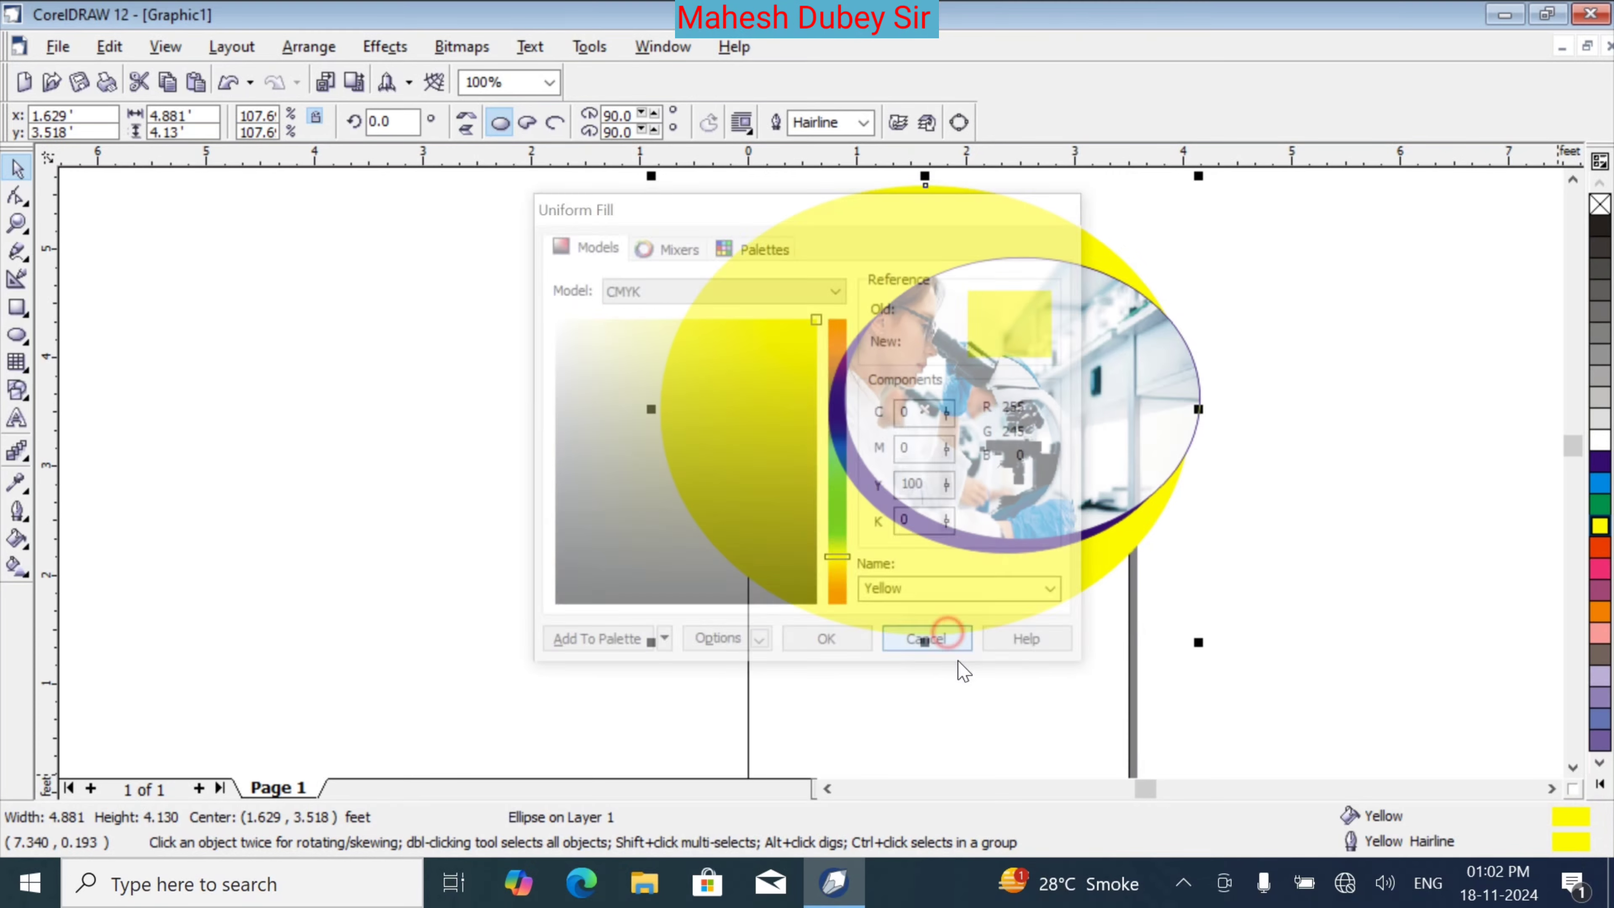
{"action": "double_click", "coordinate": [1576, 818]}
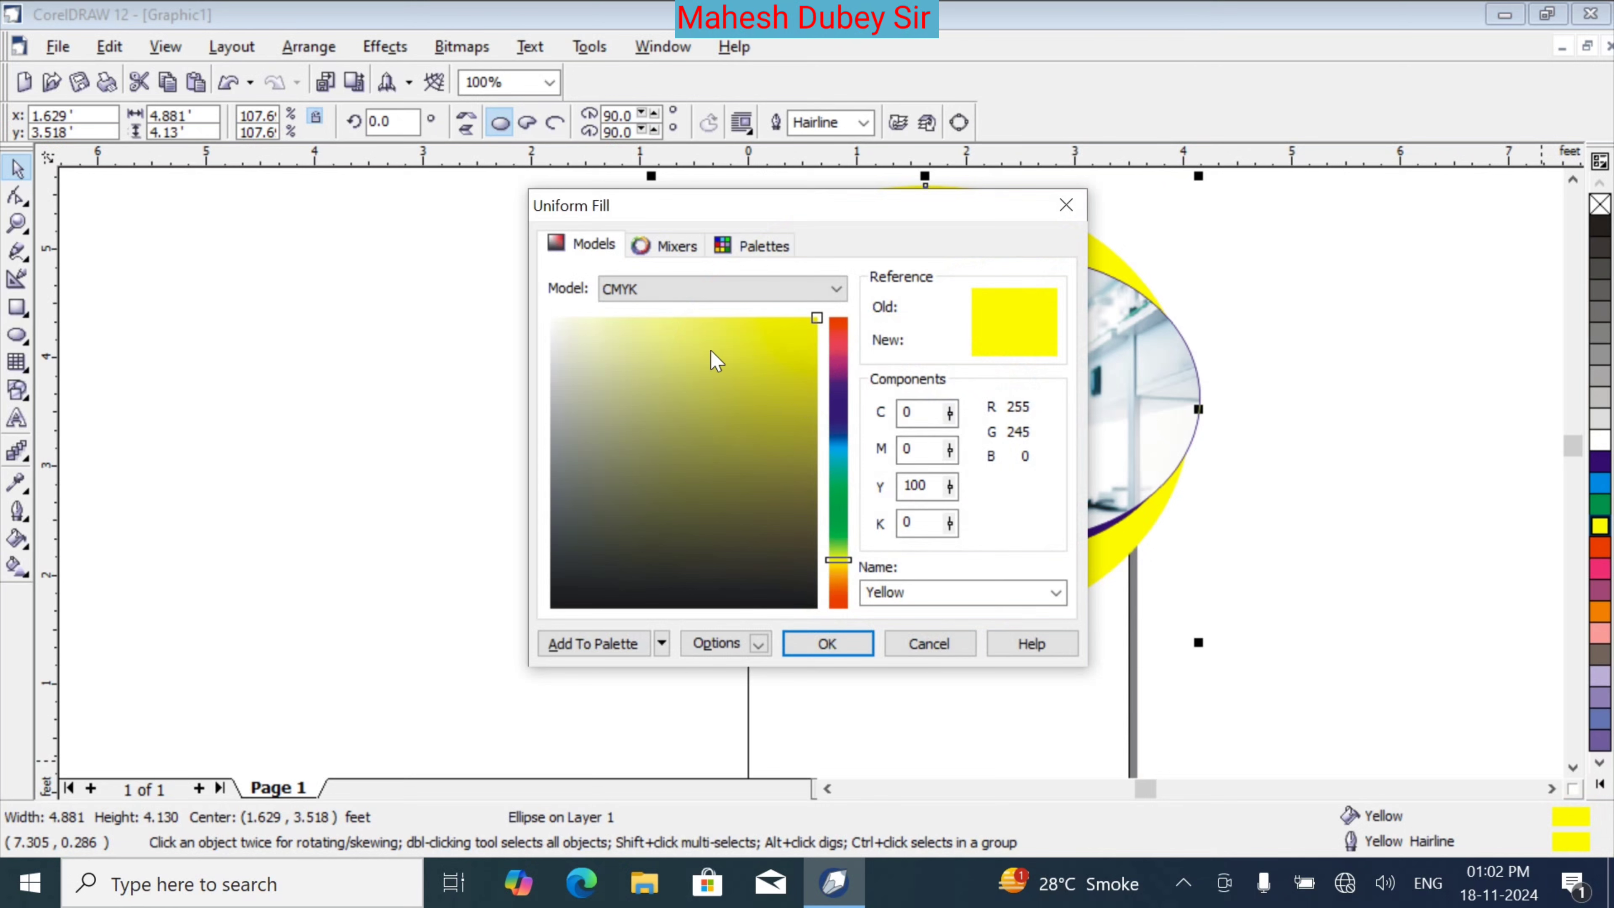
{"action": "left_click_drag", "start_coordinate": [644, 331], "coordinate": [629, 326]}
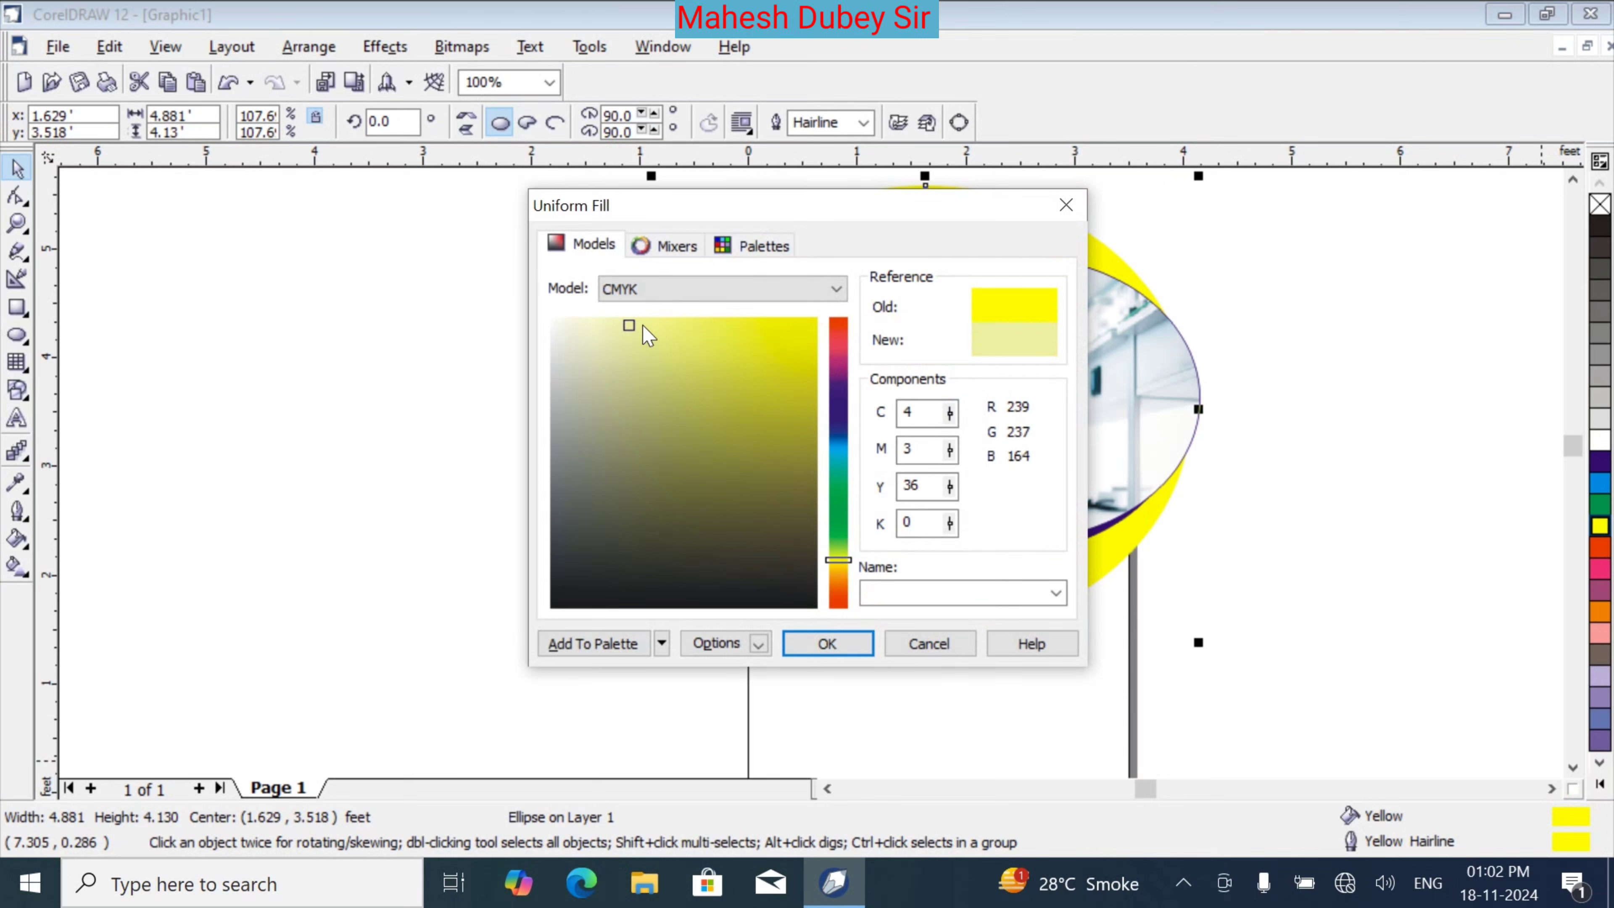
{"action": "mouse_move", "coordinate": [643, 327]}
{"action": "left_mouse_down"}
{"action": "mouse_move", "coordinate": [691, 332]}
{"action": "mouse_move", "coordinate": [686, 371]}
{"action": "mouse_move", "coordinate": [688, 315]}
{"action": "mouse_move", "coordinate": [739, 329]}
{"action": "mouse_move", "coordinate": [717, 317]}
{"action": "left_mouse_up"}
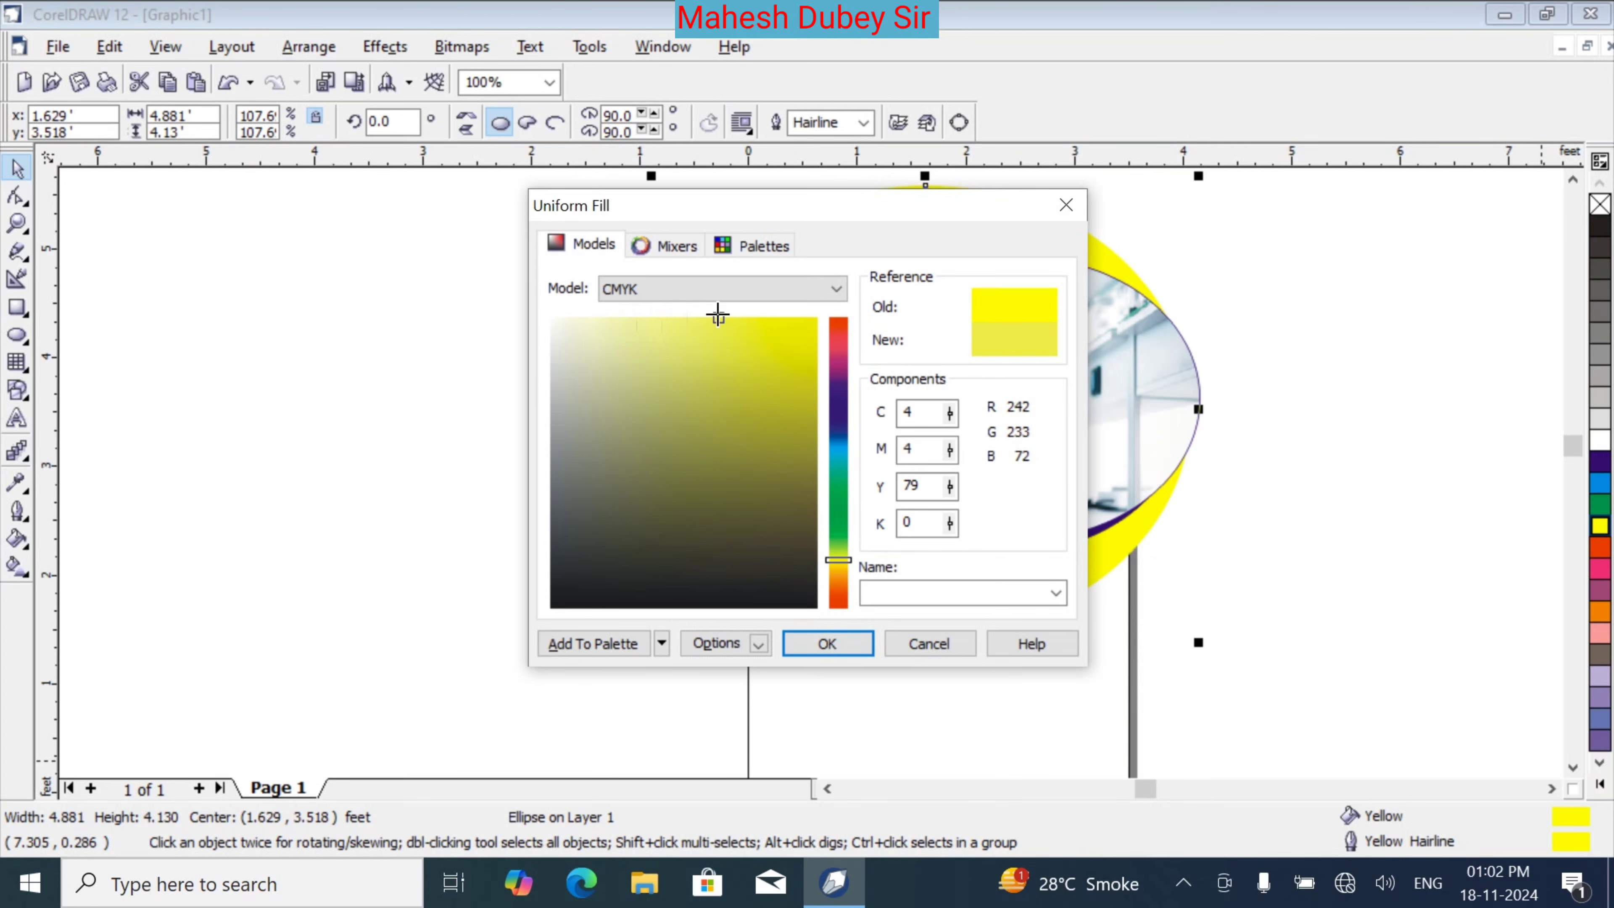
{"action": "left_click", "coordinate": [828, 643]}
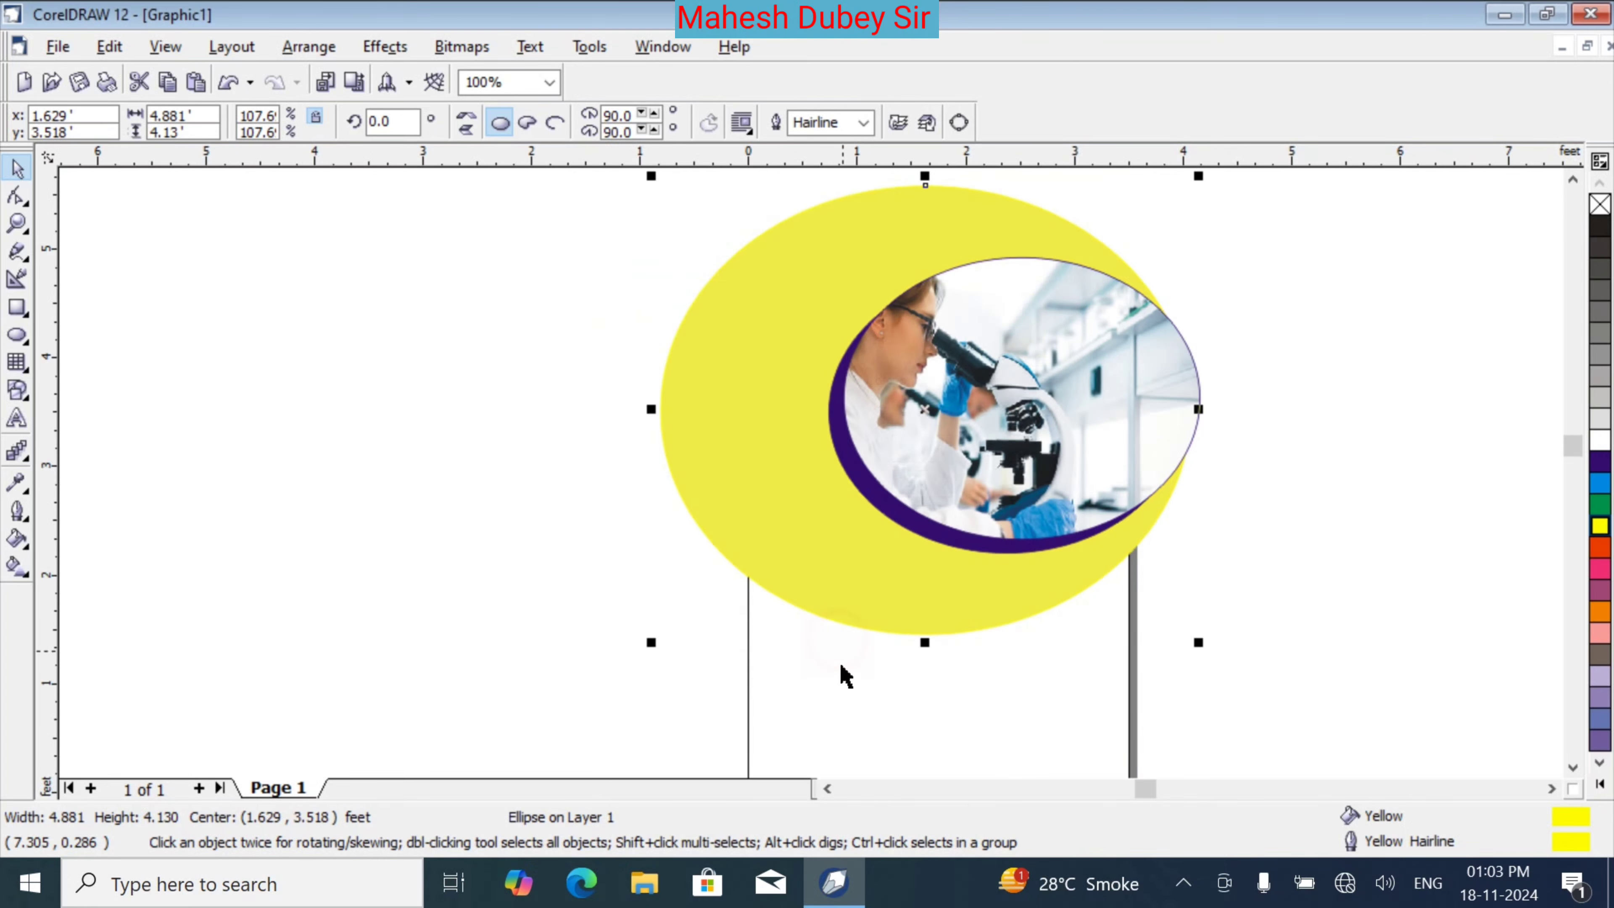
Duplicate the large yellow ellipse and stretch the copy down and outward to about 5.20 by 6.48 feet
{"action": "left_click", "coordinate": [447, 452]}
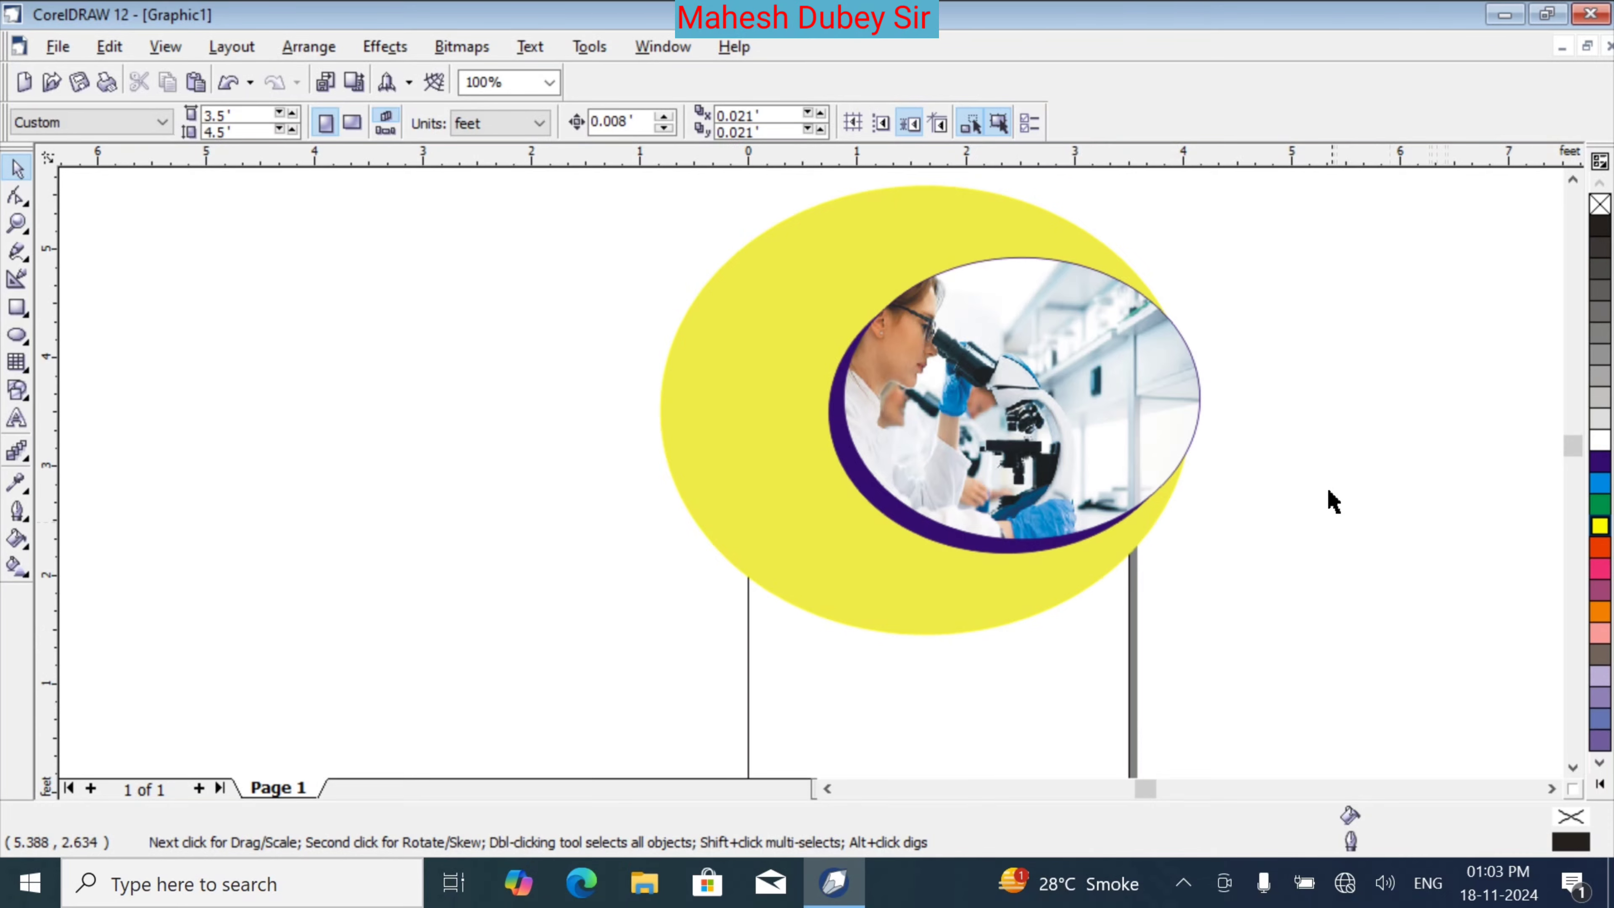
{"action": "scroll", "coordinate": [1328, 497], "scroll_direction": "down", "scroll_amount": 1}
{"action": "left_click", "coordinate": [925, 547]}
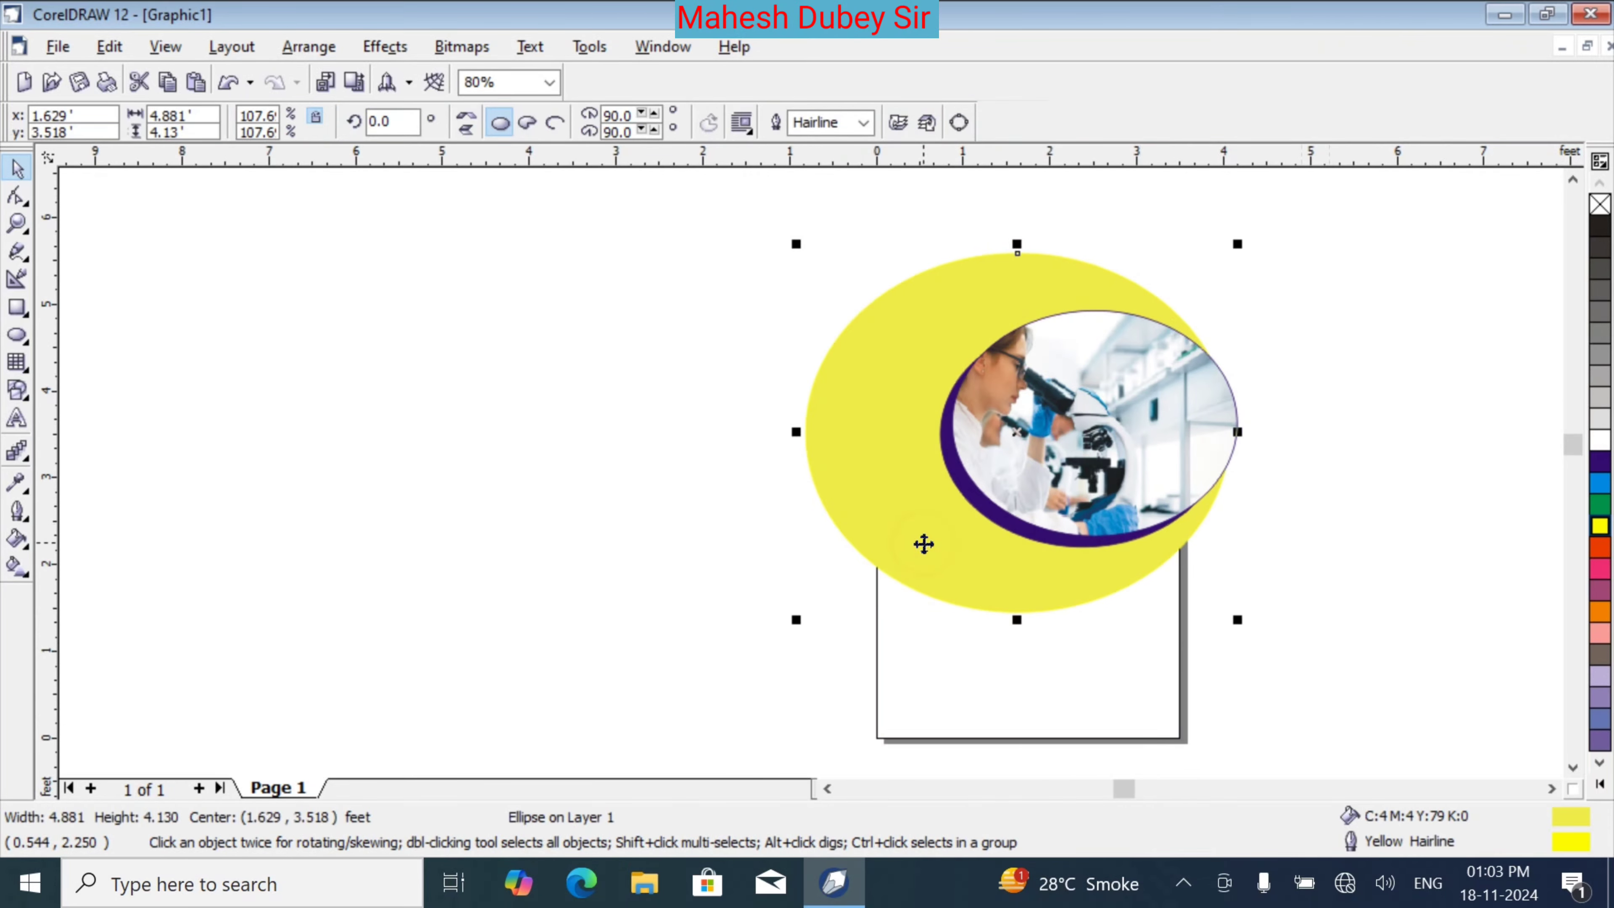
{"action": "left_click_drag", "start_coordinate": [923, 542], "coordinate": [925, 540]}
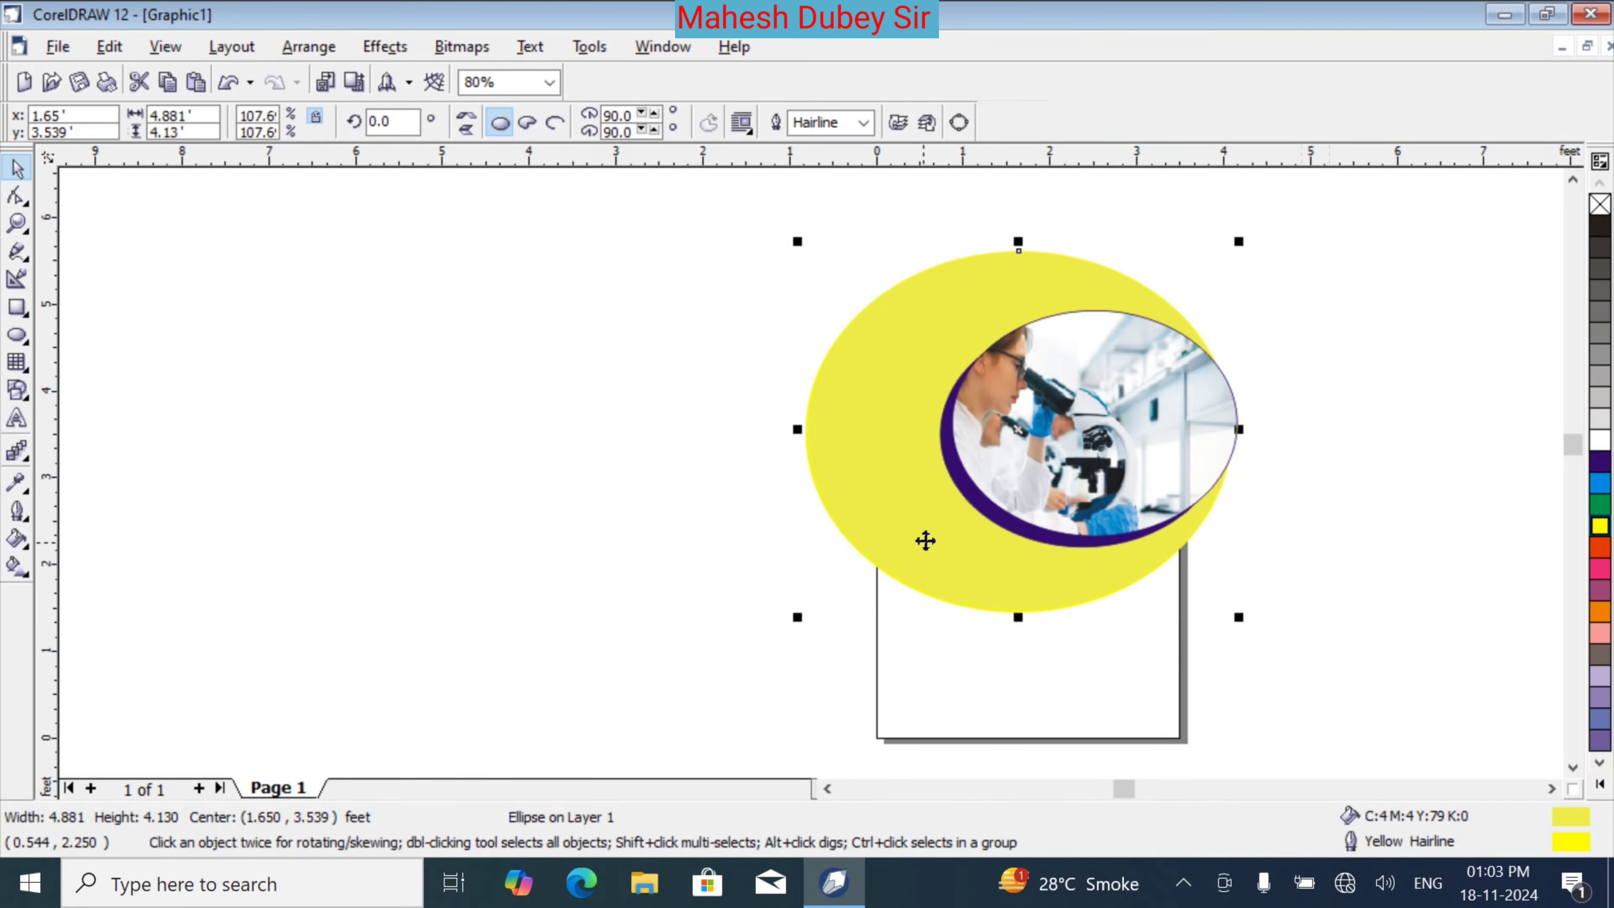
{"action": "left_click_drag", "start_coordinate": [1021, 617], "coordinate": [1091, 677]}
{"action": "left_click_drag", "start_coordinate": [1239, 396], "coordinate": [1290, 384]}
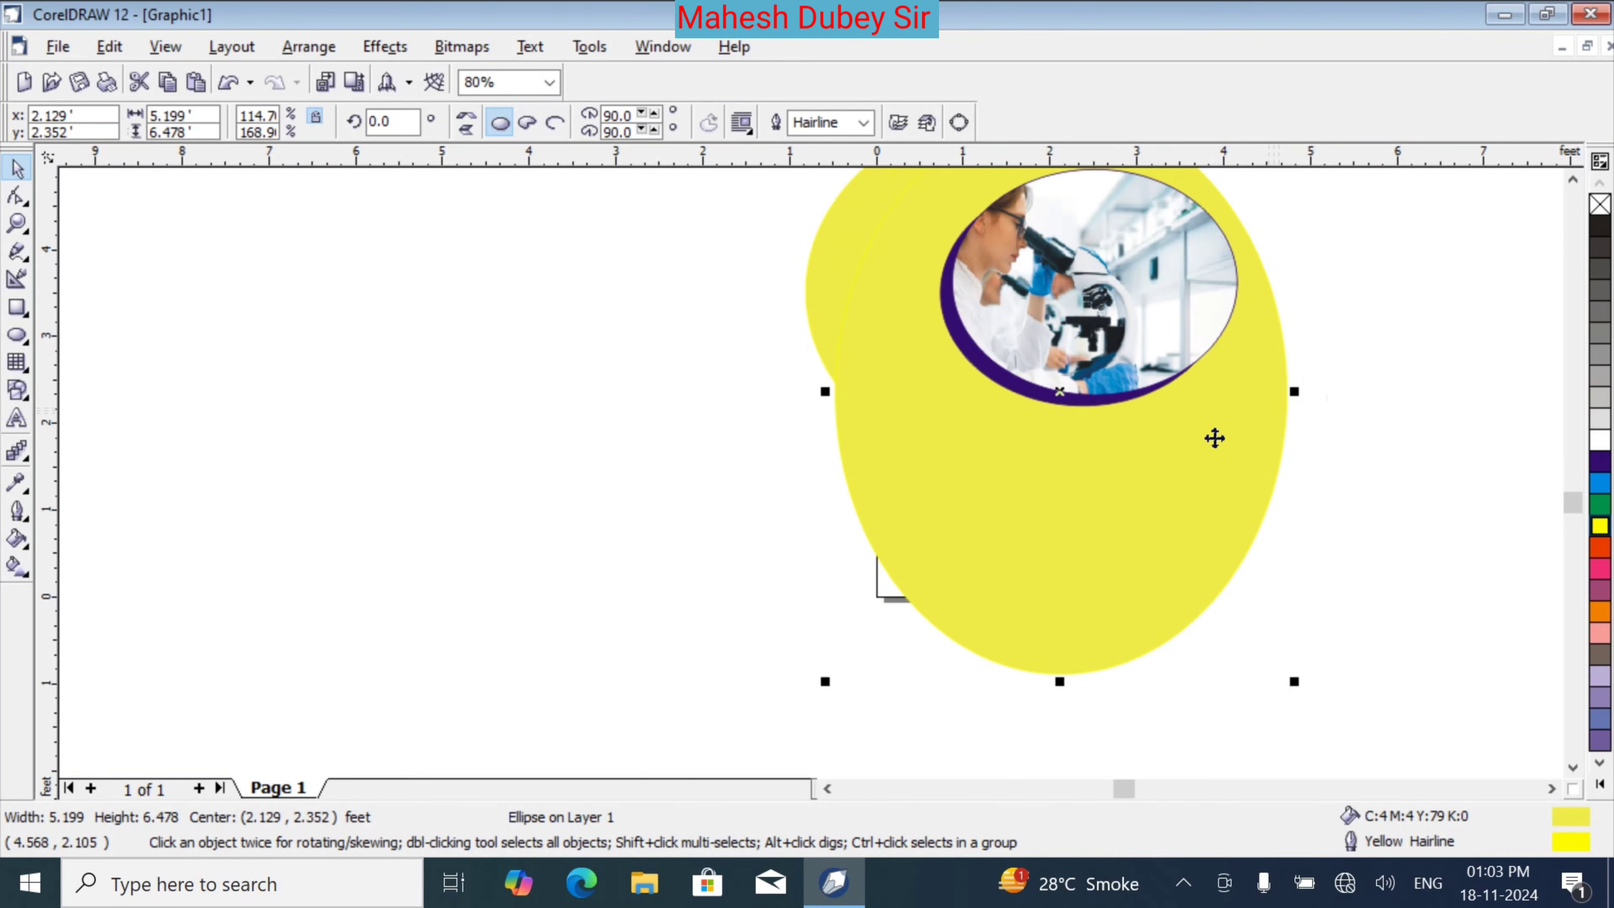
Nudge the enlarged ellipse left to a centre of about x 1.77 feet, and widen it to about 5.47 feet
{"action": "key", "text": "Left"}
{"action": "key", "text": "Left"}
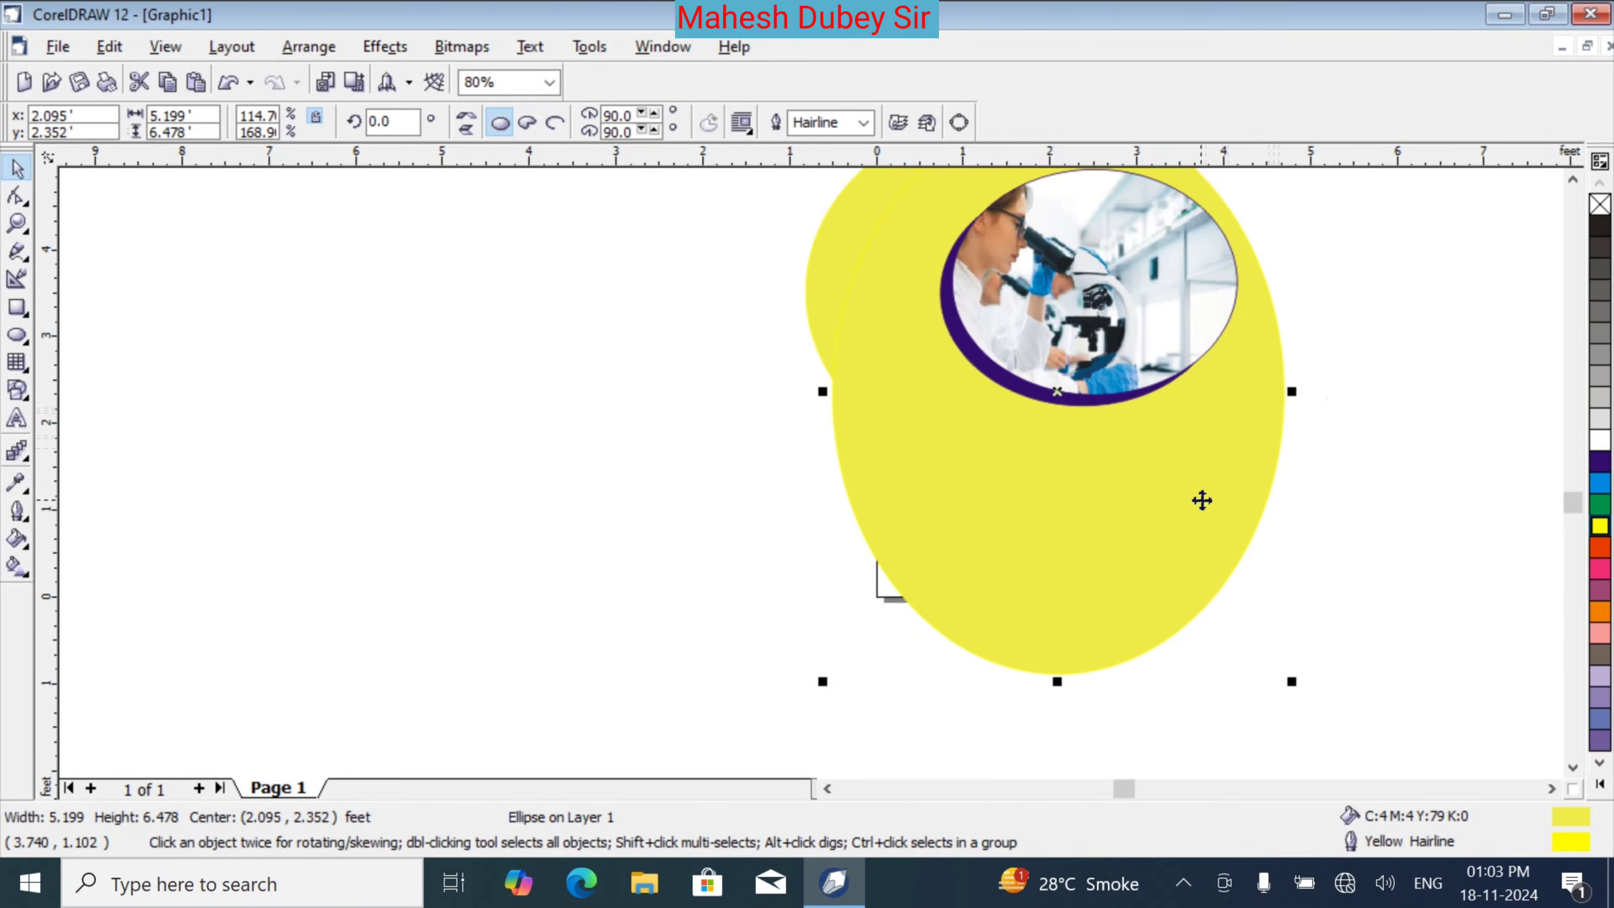
{"action": "key", "text": "Left"}
{"action": "key", "text": "Left"}
{"action": "key", "text": "Left"}
{"action": "key", "text": "Left"}
{"action": "key", "text": "Left"}
{"action": "key", "text": "Left"}
{"action": "key", "text": "Left"}
{"action": "key", "text": "Left"}
{"action": "key", "text": "Left"}
{"action": "key", "text": "Left"}
{"action": "key", "text": "Left"}
{"action": "key", "text": "Left"}
{"action": "key", "text": "Left"}
{"action": "key", "text": "Left"}
{"action": "key", "text": "Left"}
{"action": "key", "text": "Left"}
{"action": "key", "text": "Left"}
{"action": "key", "text": "Left"}
{"action": "key", "text": "Left"}
{"action": "key", "text": "Left"}
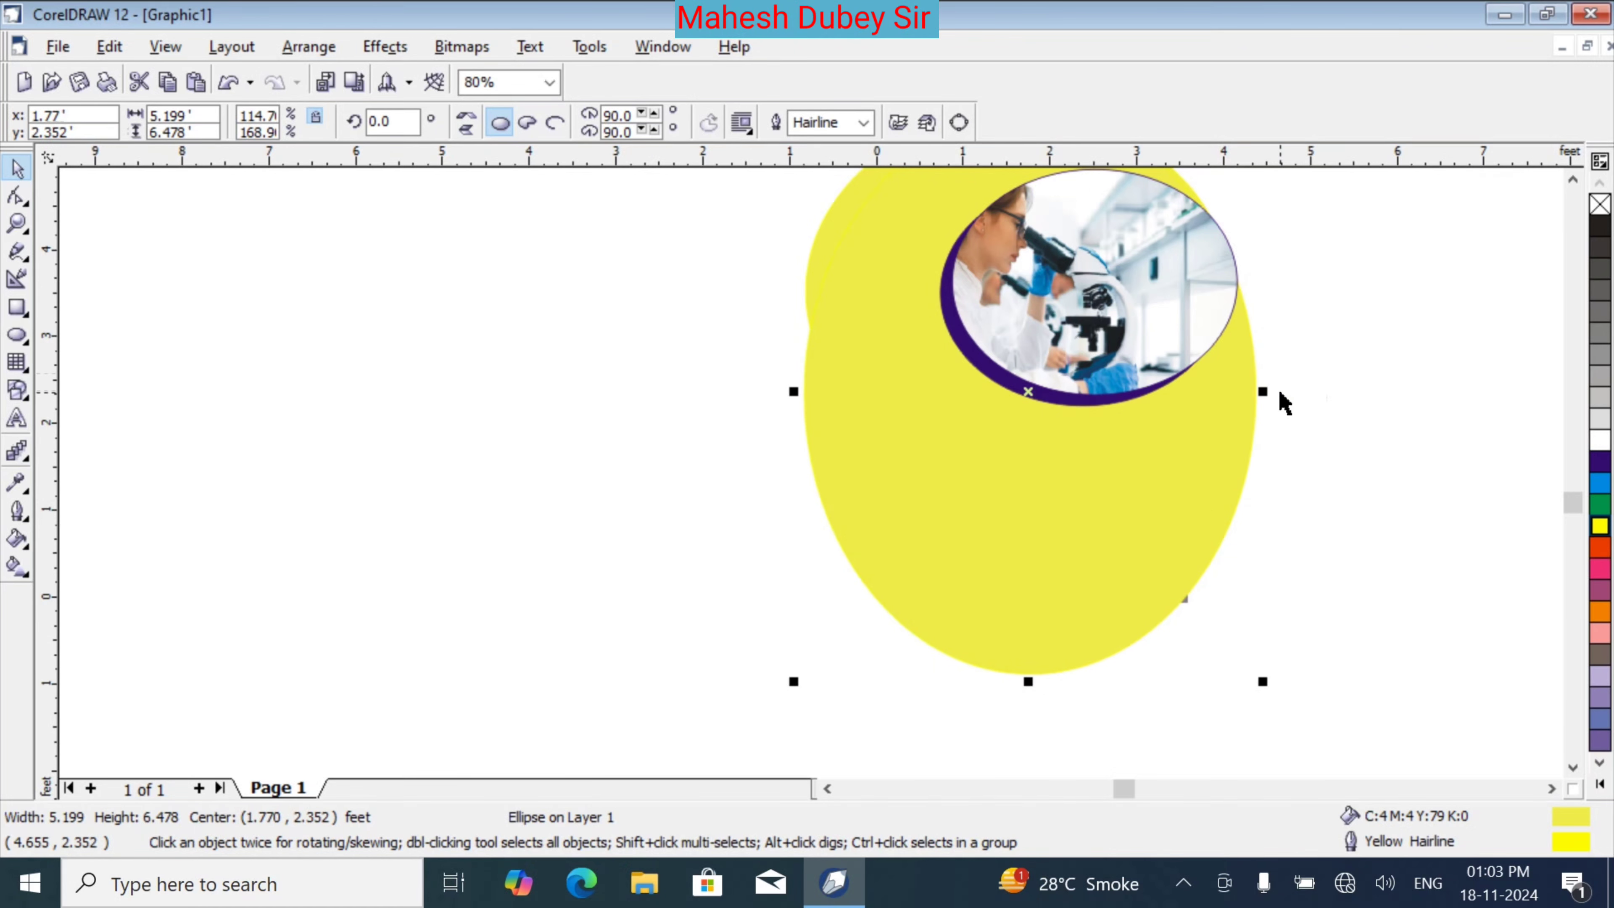
{"action": "left_click_drag", "start_coordinate": [1266, 391], "coordinate": [1289, 391]}
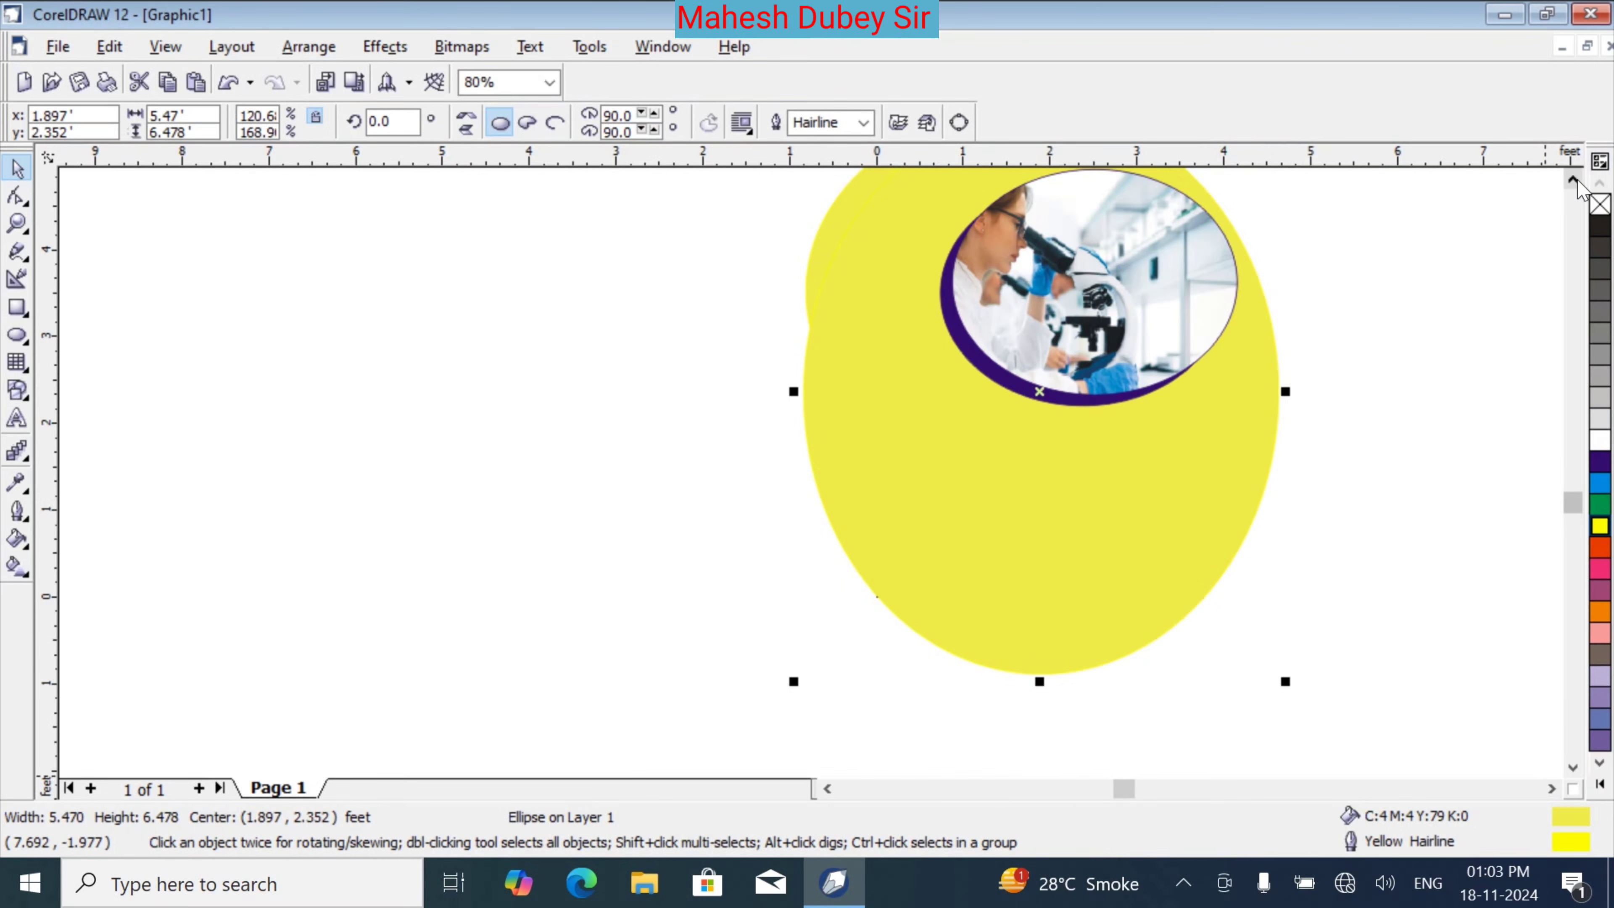
Give the enlarged ellipse a blue fill and a blue outline
{"action": "scroll", "coordinate": [1573, 185], "scroll_direction": "up", "scroll_amount": 3}
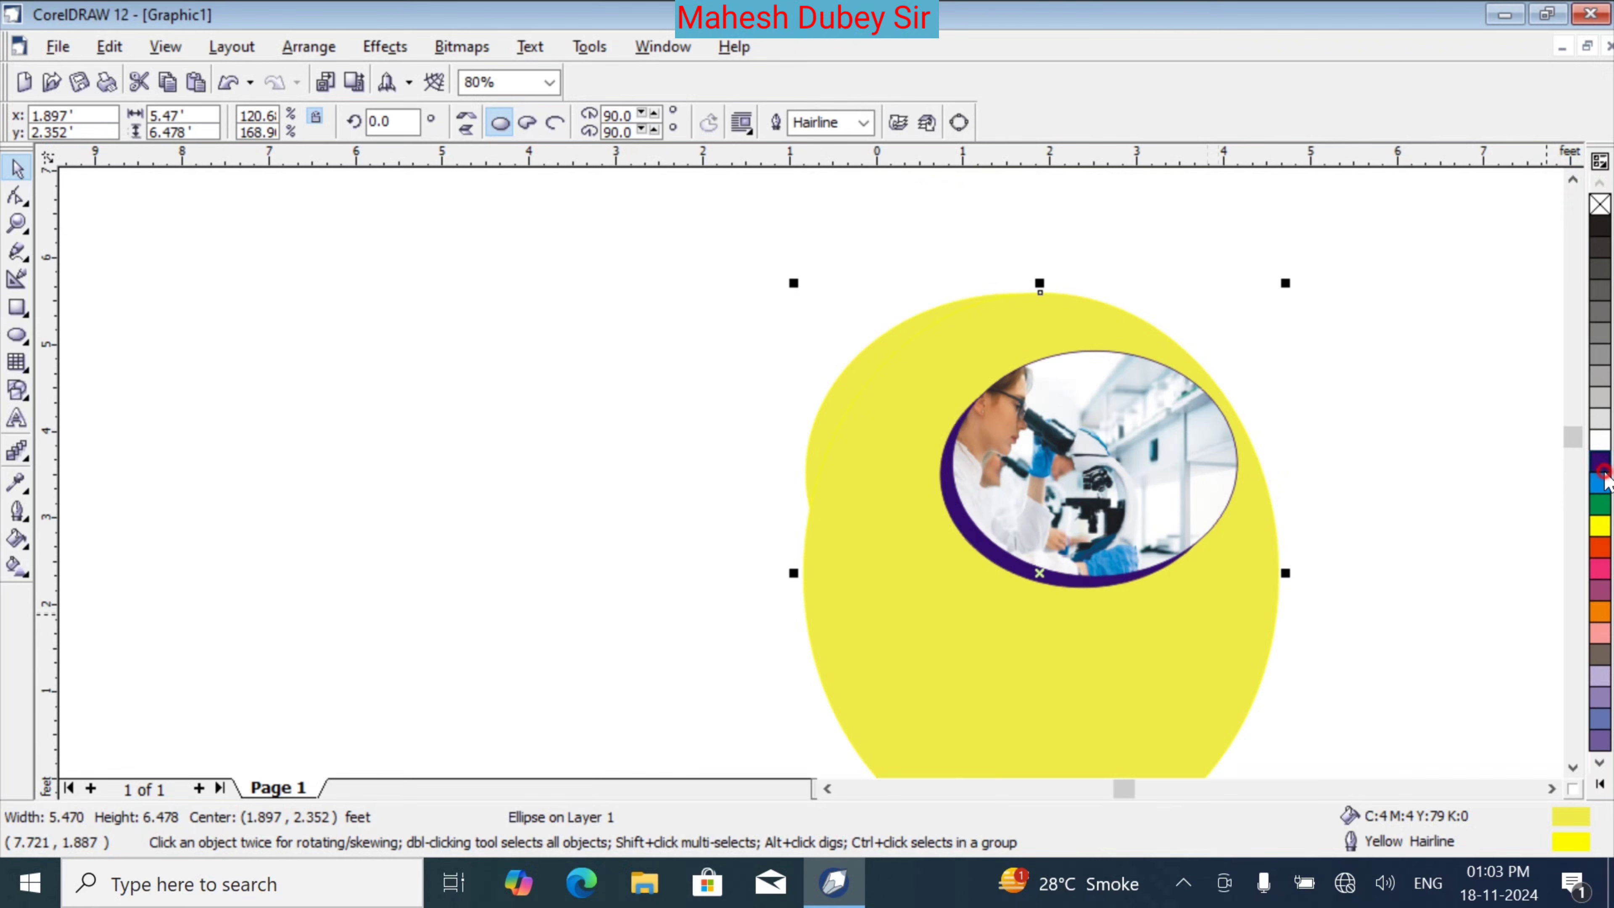
{"action": "left_click", "coordinate": [1603, 469]}
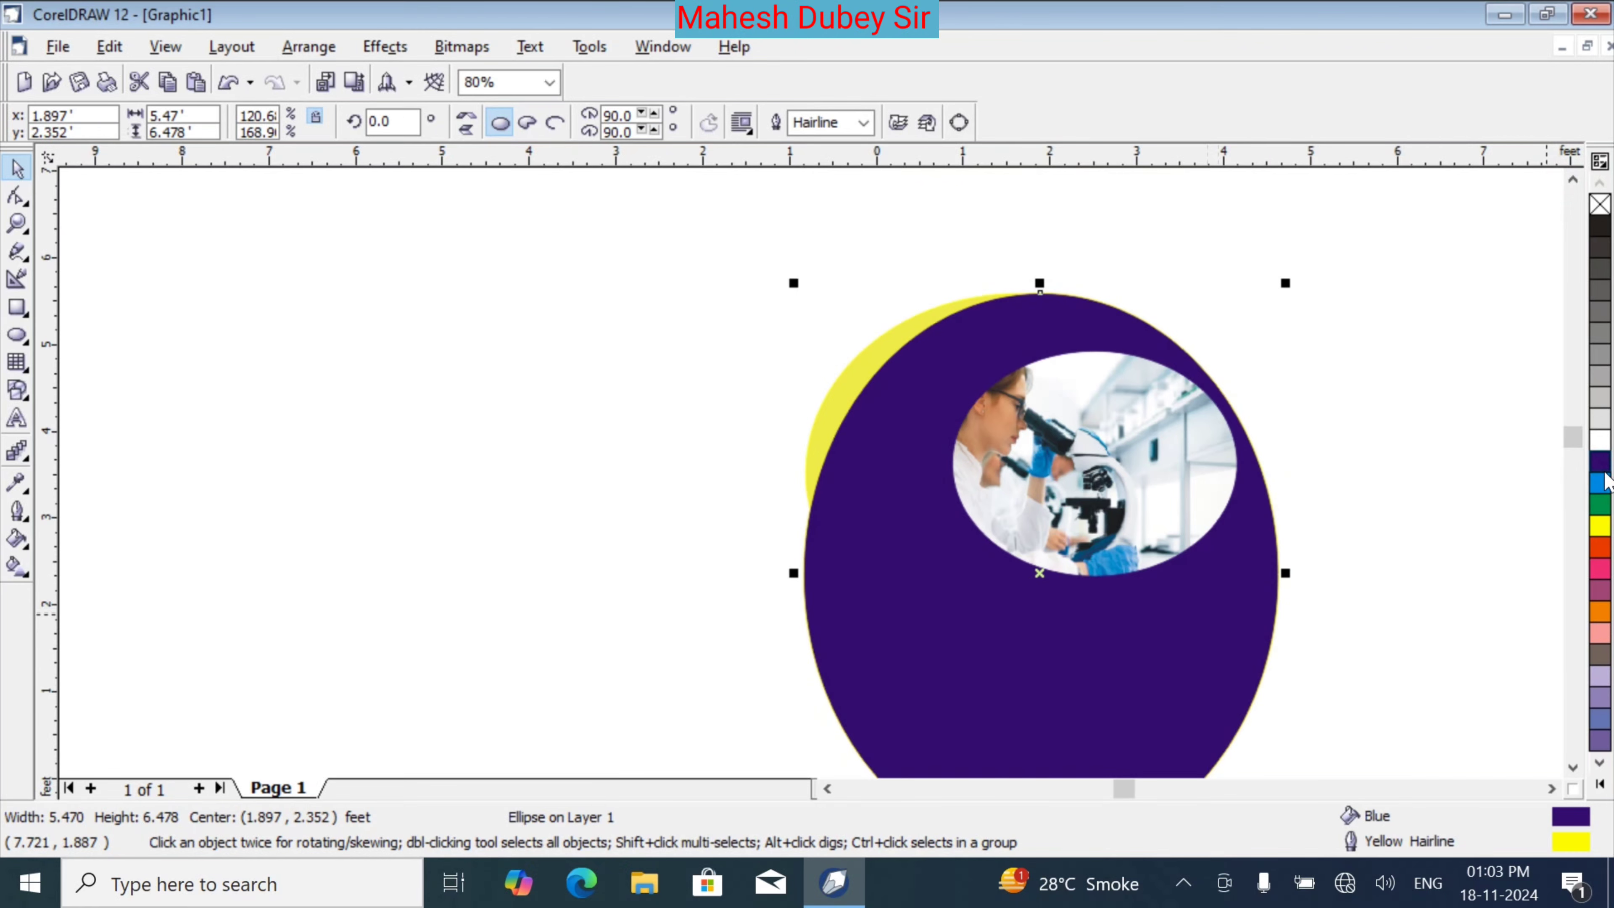
{"action": "right_click", "coordinate": [1602, 470]}
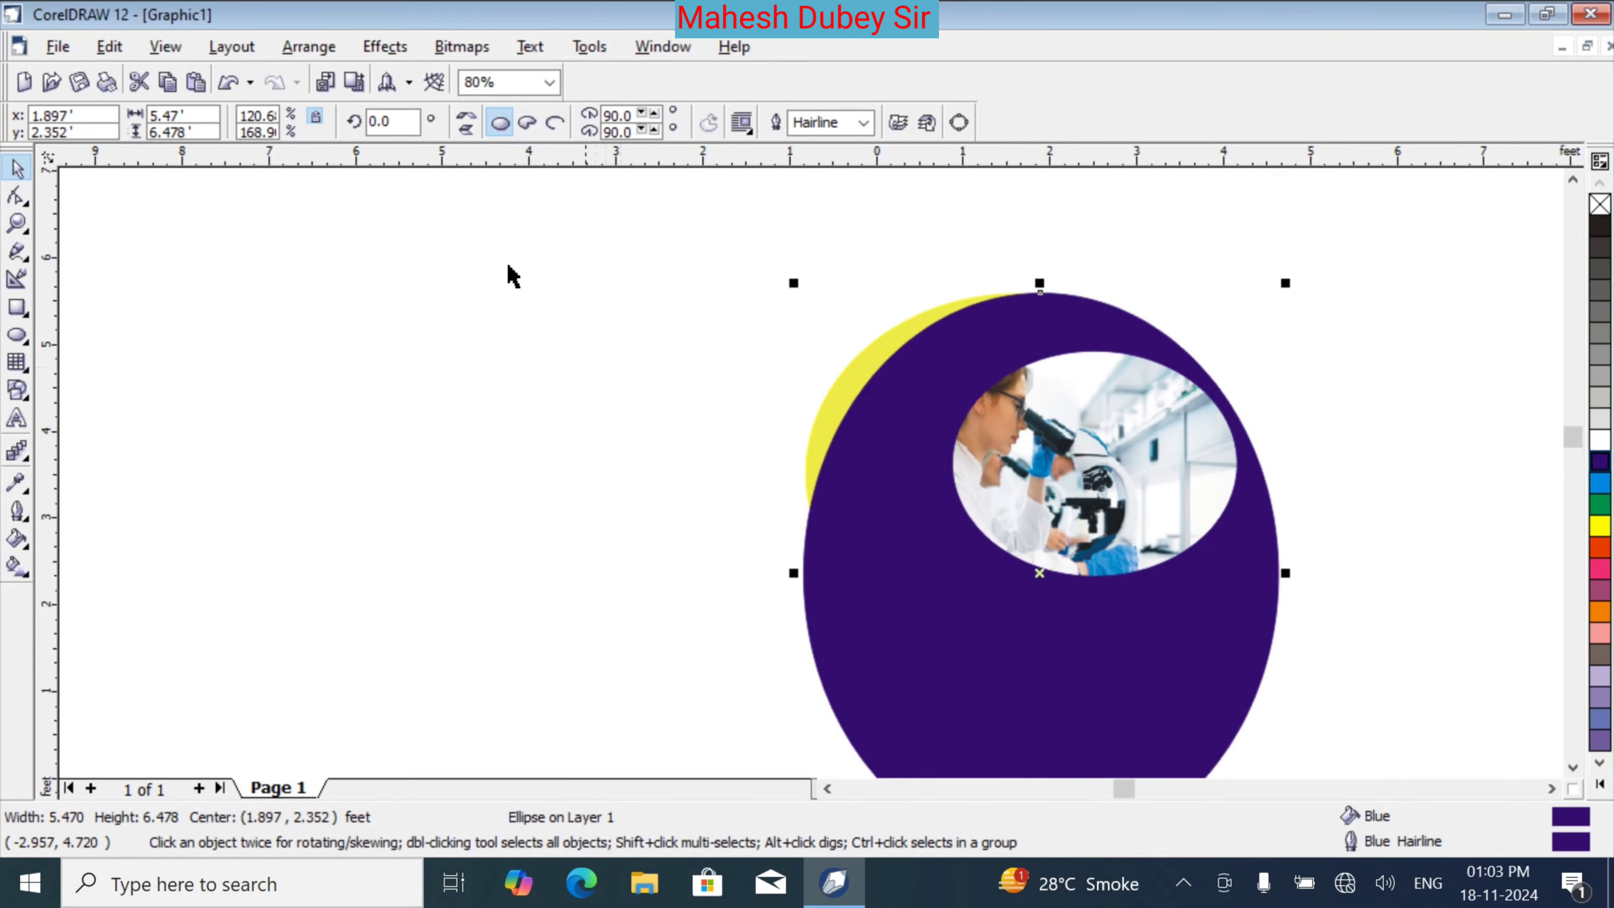
Send the large blue ellipse to the back, behind the yellow ellipse and the photo
{"action": "left_click", "coordinate": [337, 48]}
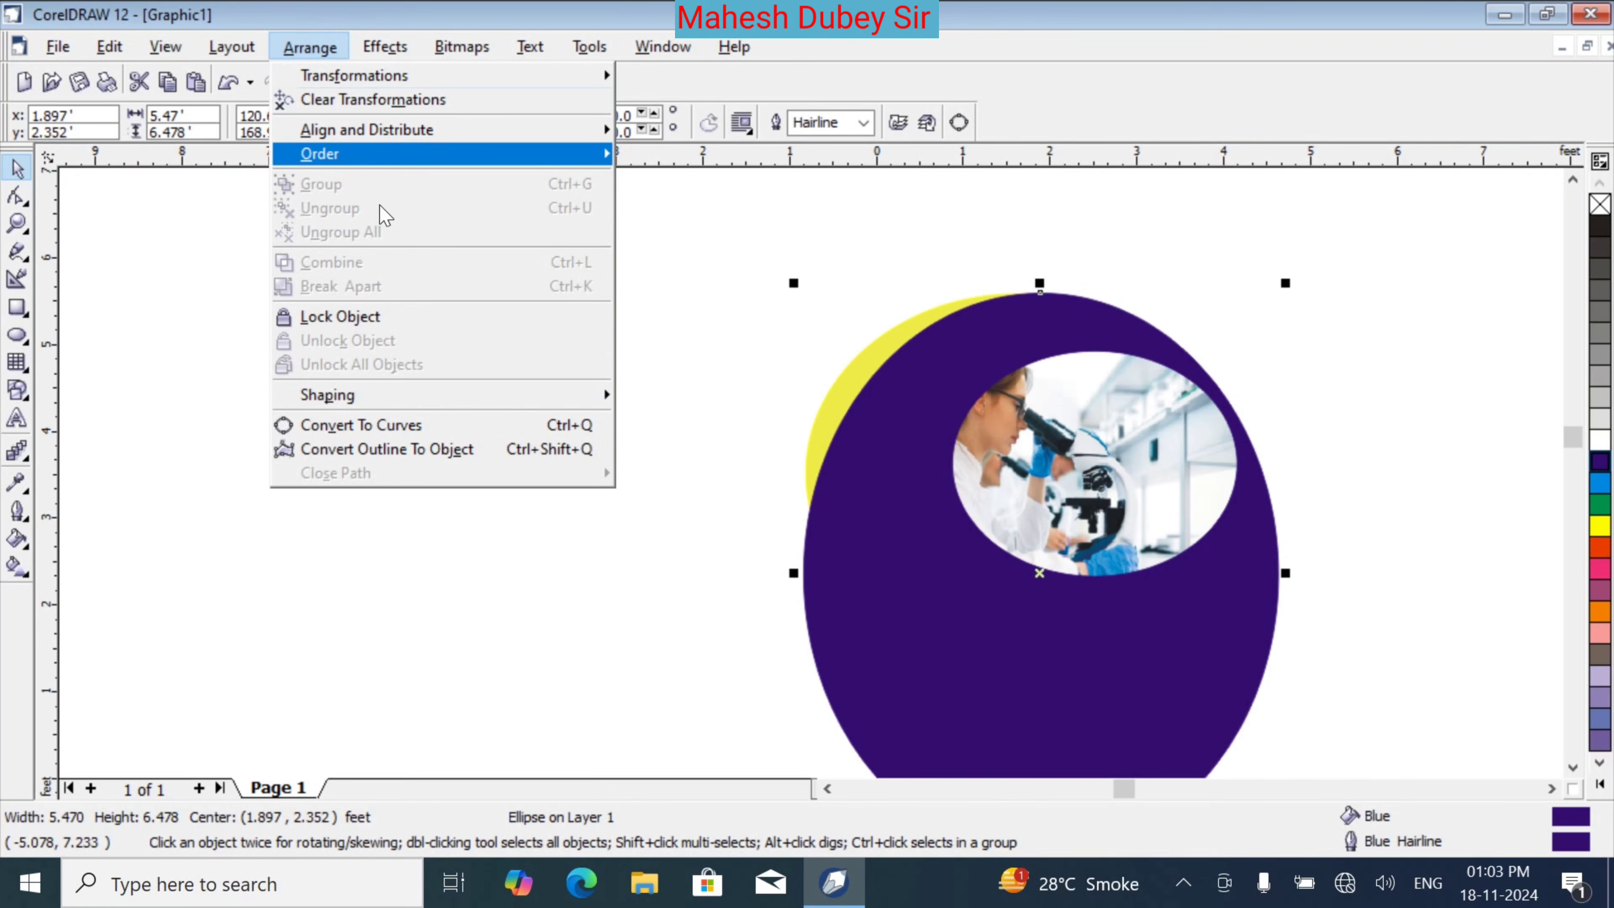
{"action": "mouse_move", "coordinate": [534, 131]}
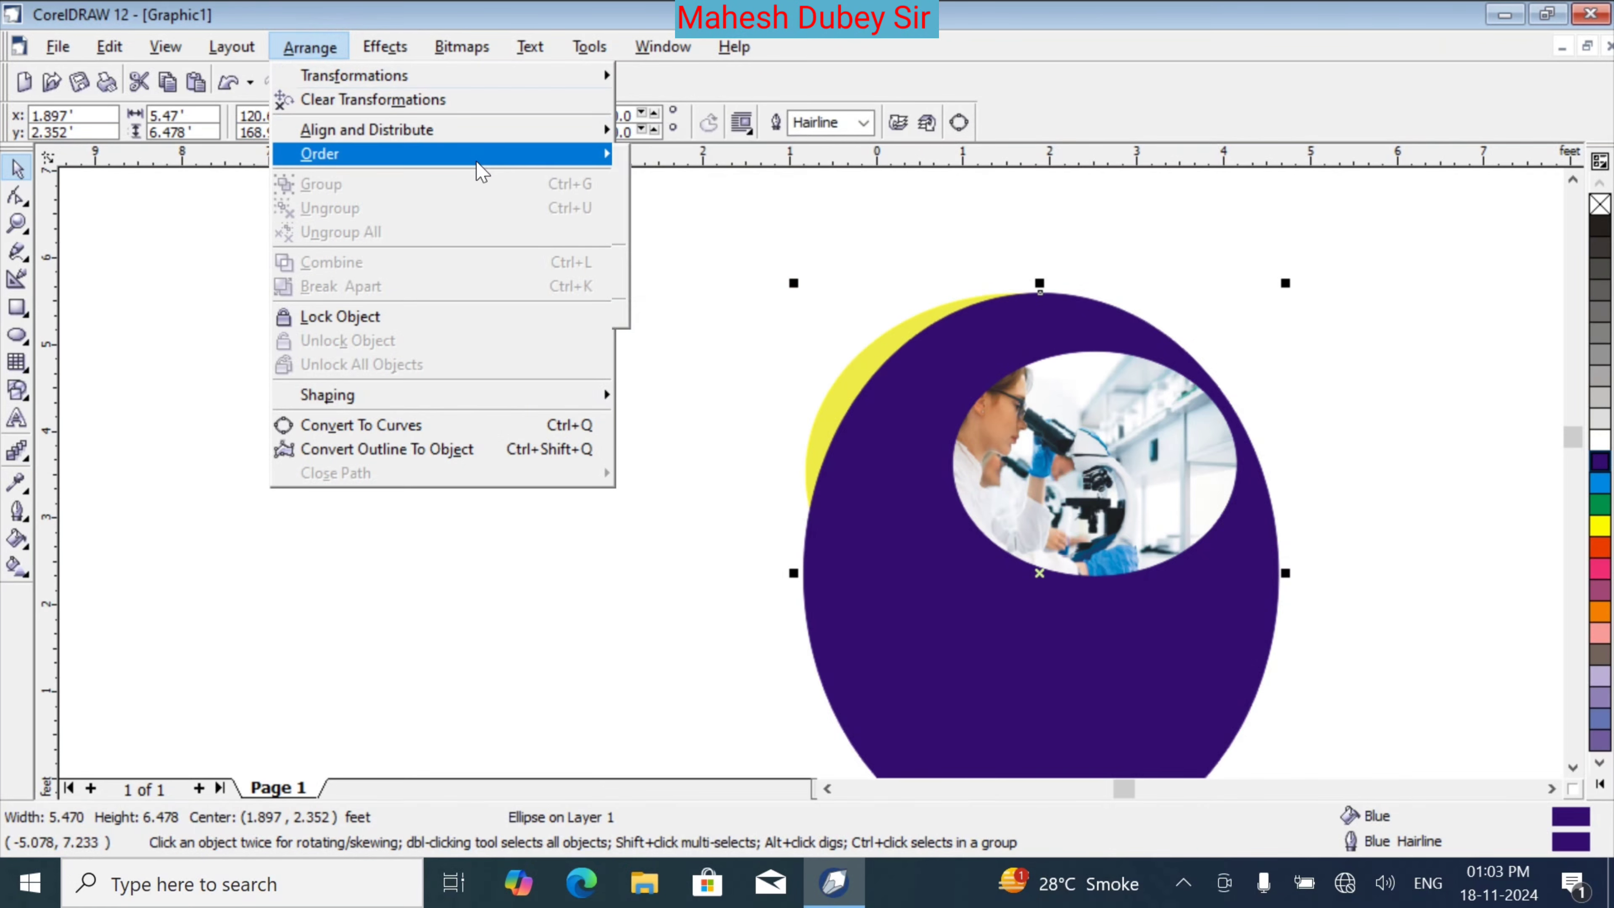
{"action": "left_click", "coordinate": [674, 178]}
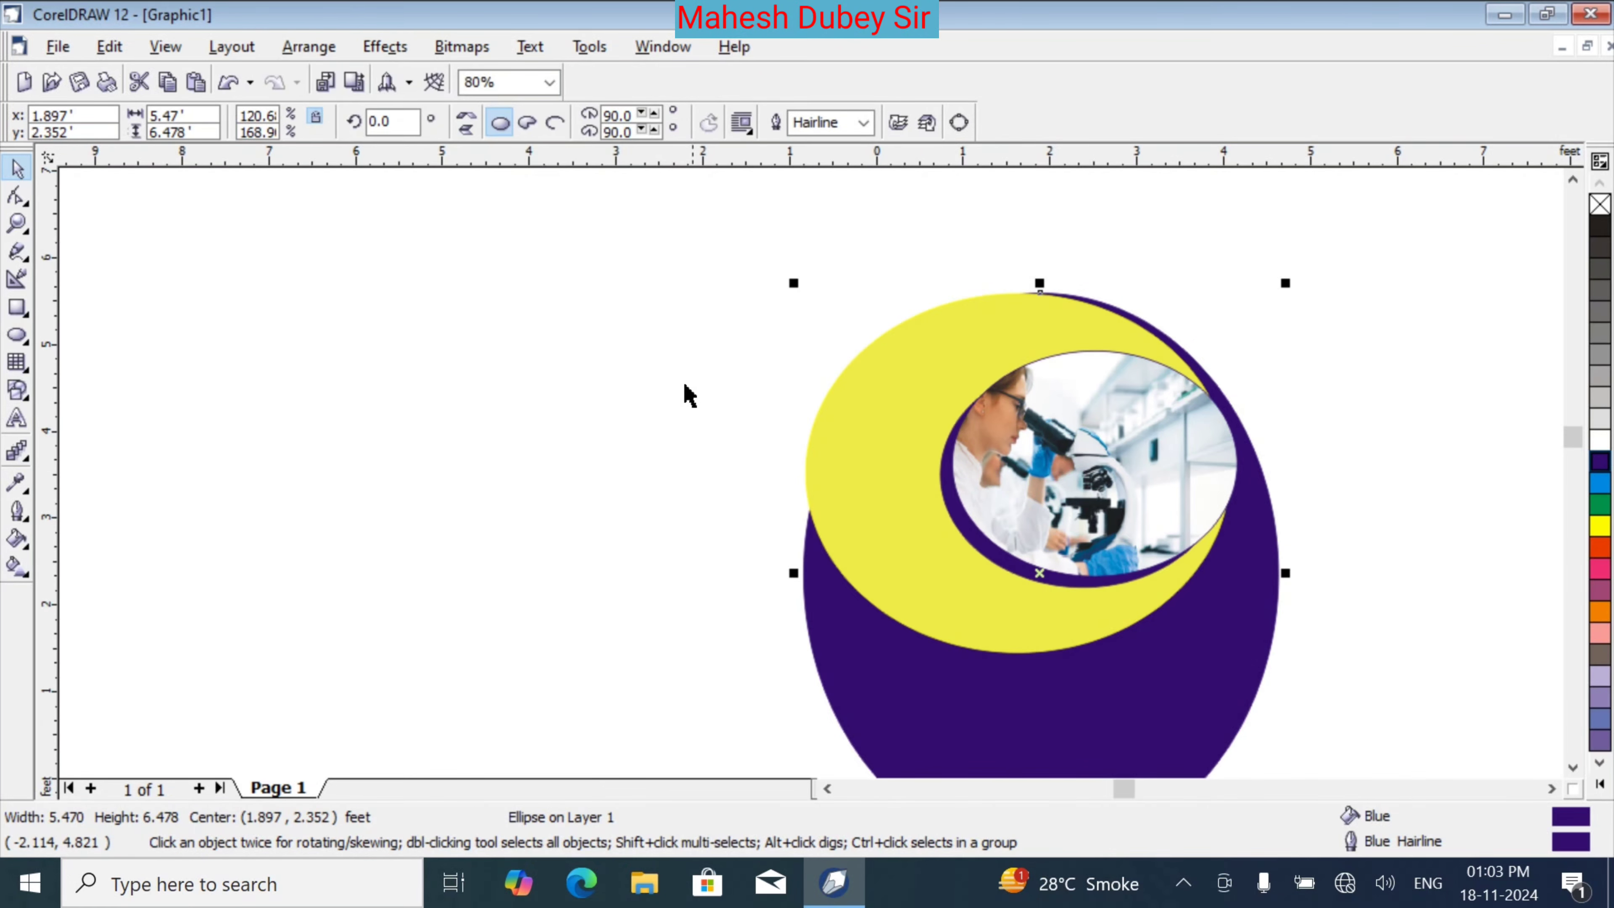
{"action": "left_click", "coordinate": [686, 394]}
{"action": "scroll", "coordinate": [1373, 334], "scroll_direction": "down", "scroll_amount": 1}
{"action": "scroll", "coordinate": [1372, 333], "scroll_direction": "down", "scroll_amount": 1}
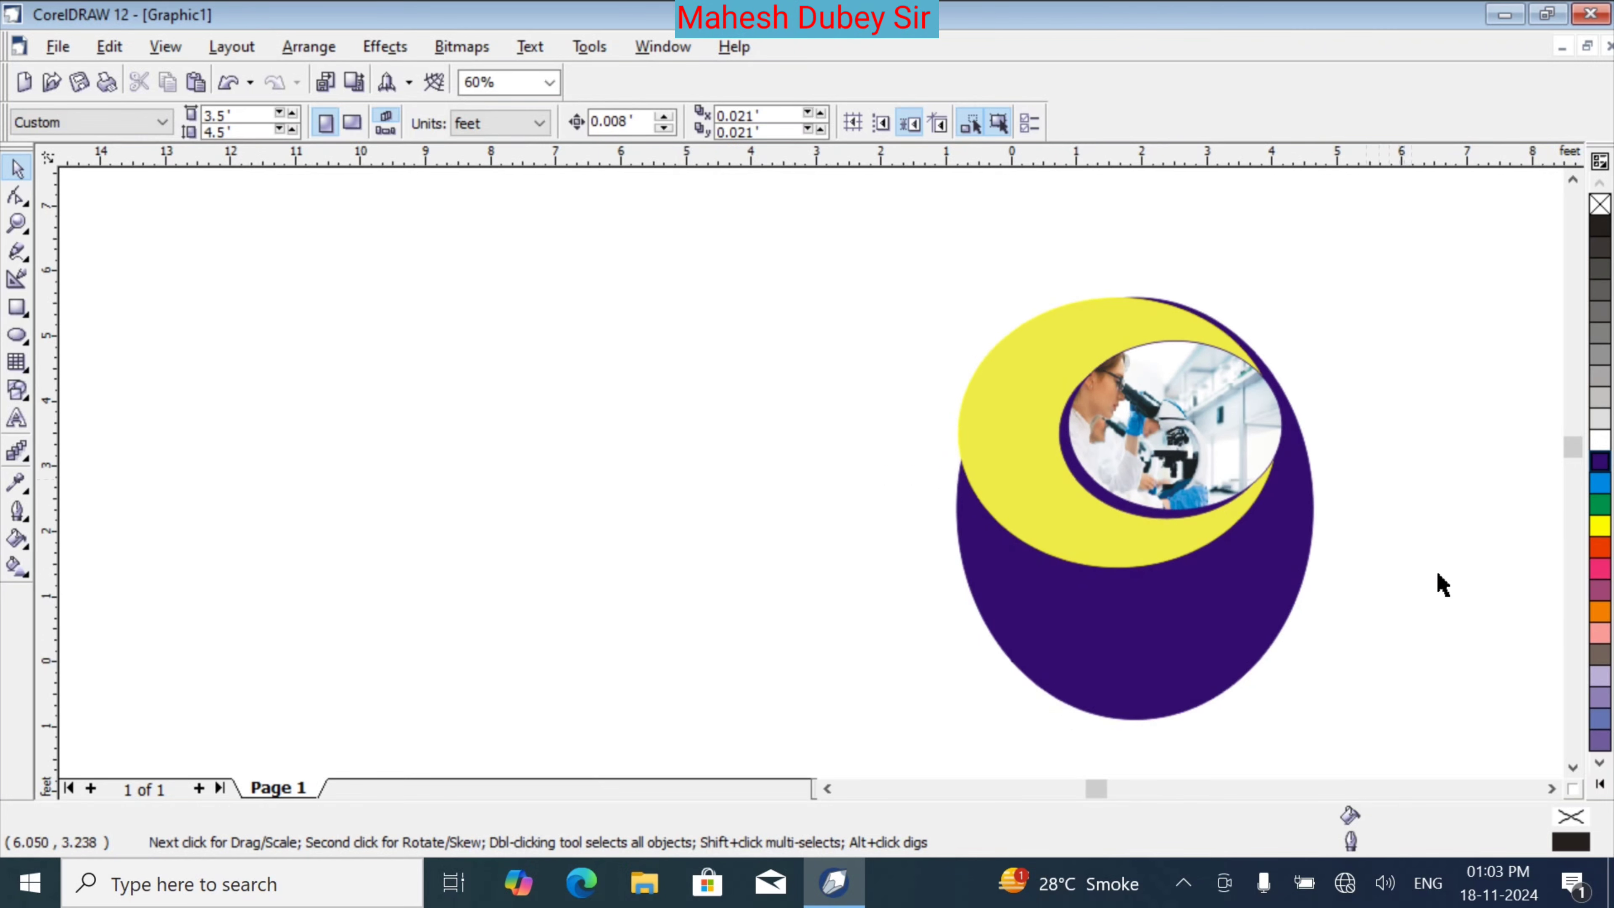
{"action": "left_click", "coordinate": [1562, 788]}
{"action": "left_click", "coordinate": [1563, 788]}
{"action": "left_click", "coordinate": [1563, 789]}
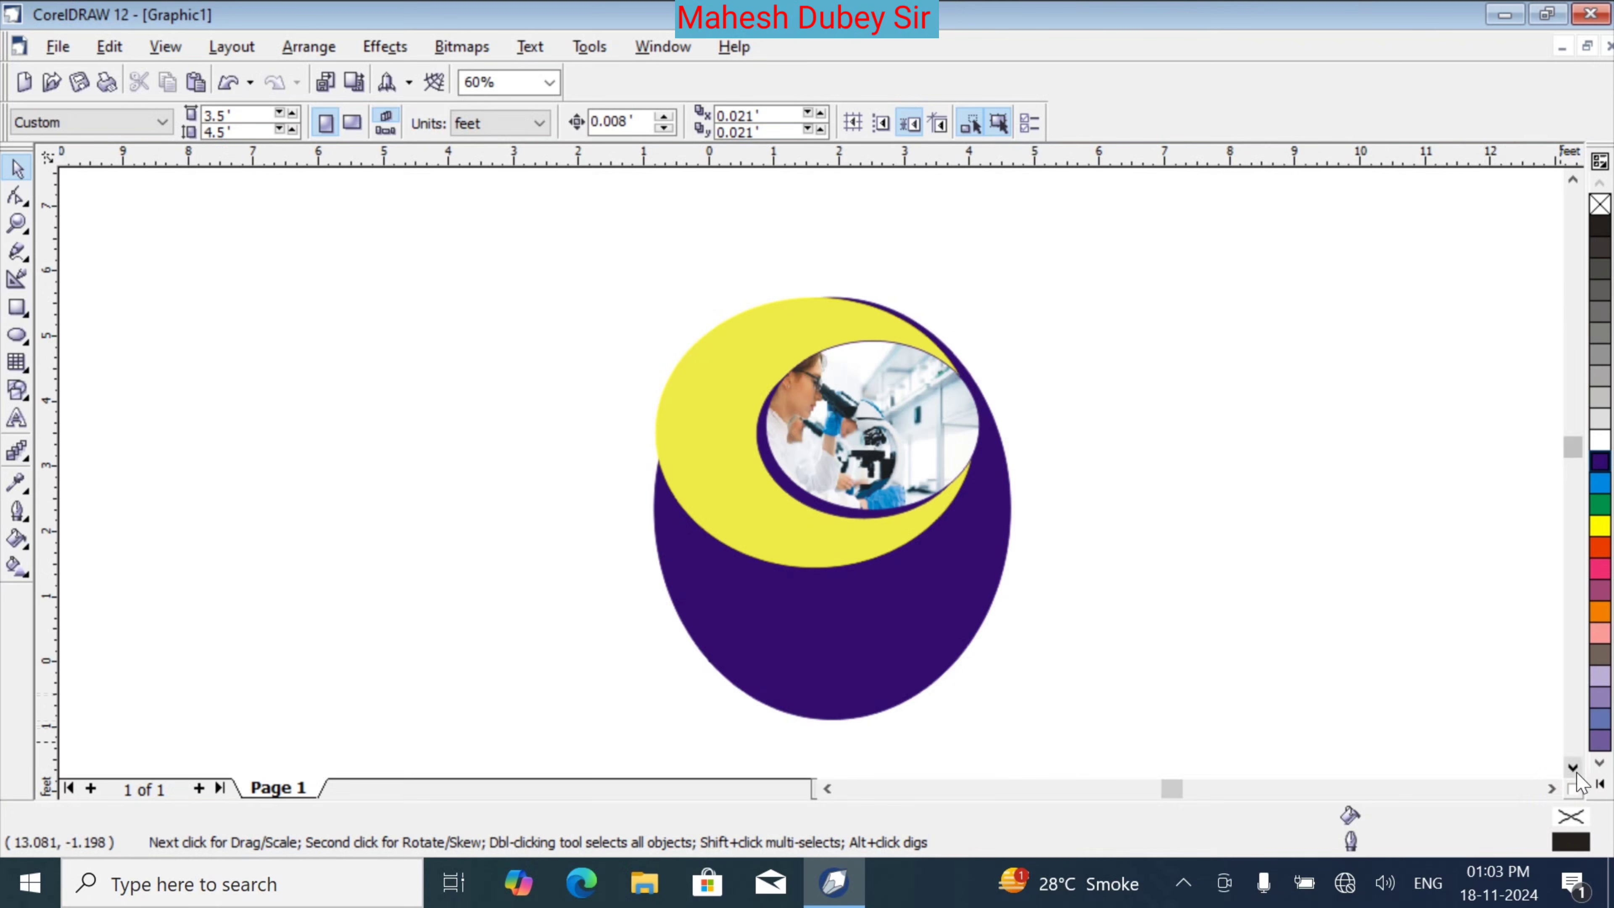
{"action": "left_click", "coordinate": [17, 308]}
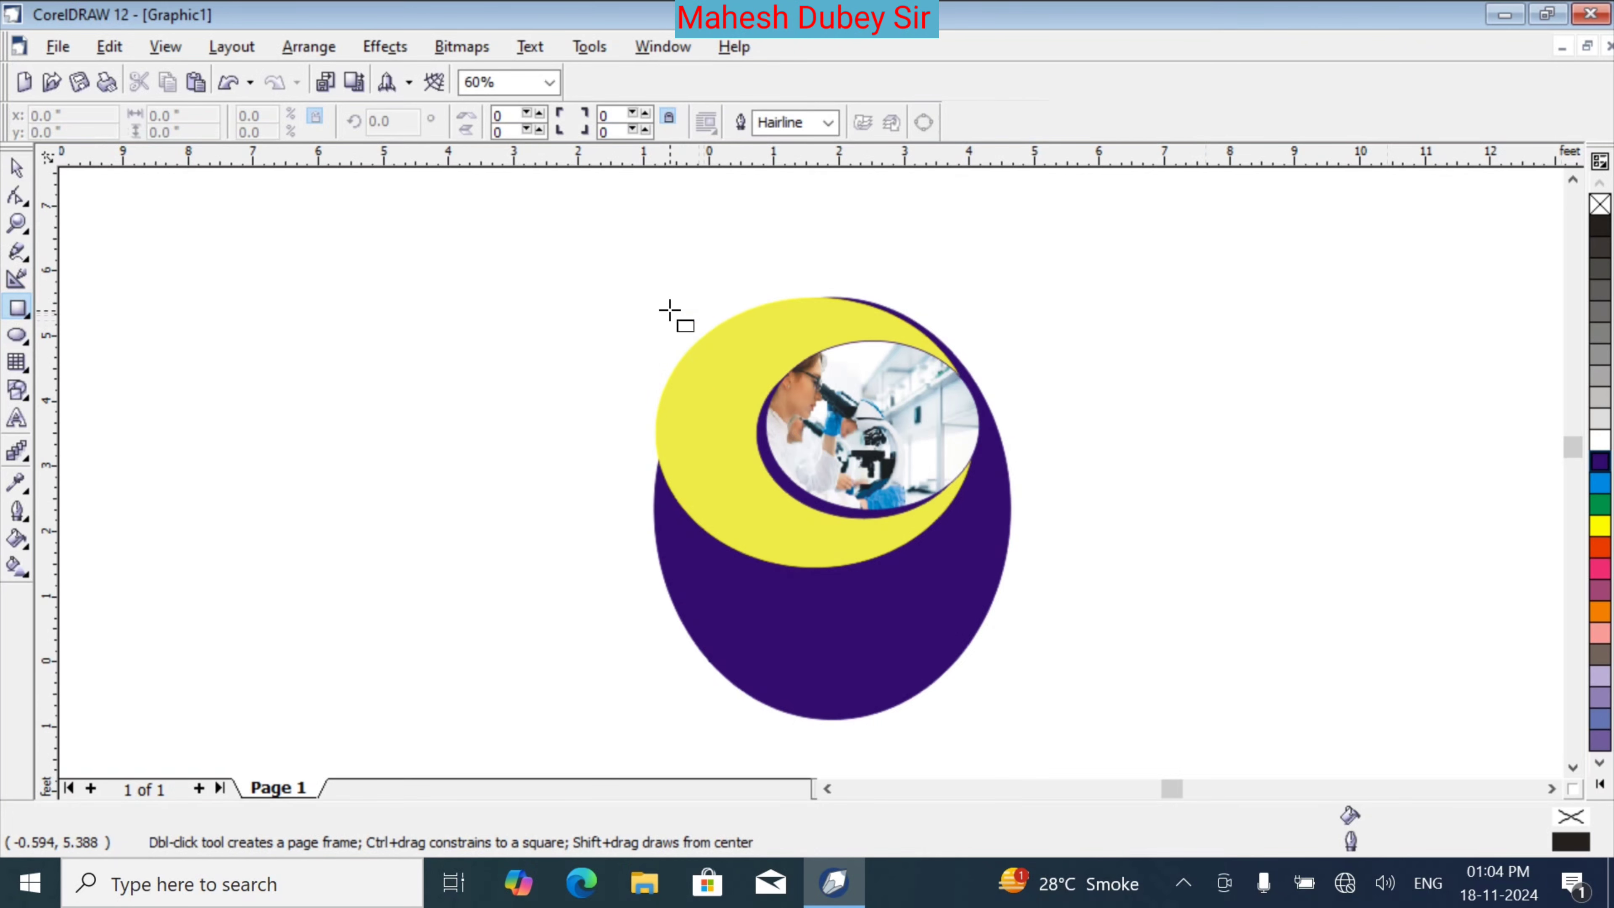
{"action": "left_click_drag", "start_coordinate": [669, 311], "coordinate": [901, 583]}
{"action": "left_click_drag", "start_coordinate": [967, 654], "coordinate": [1006, 705]}
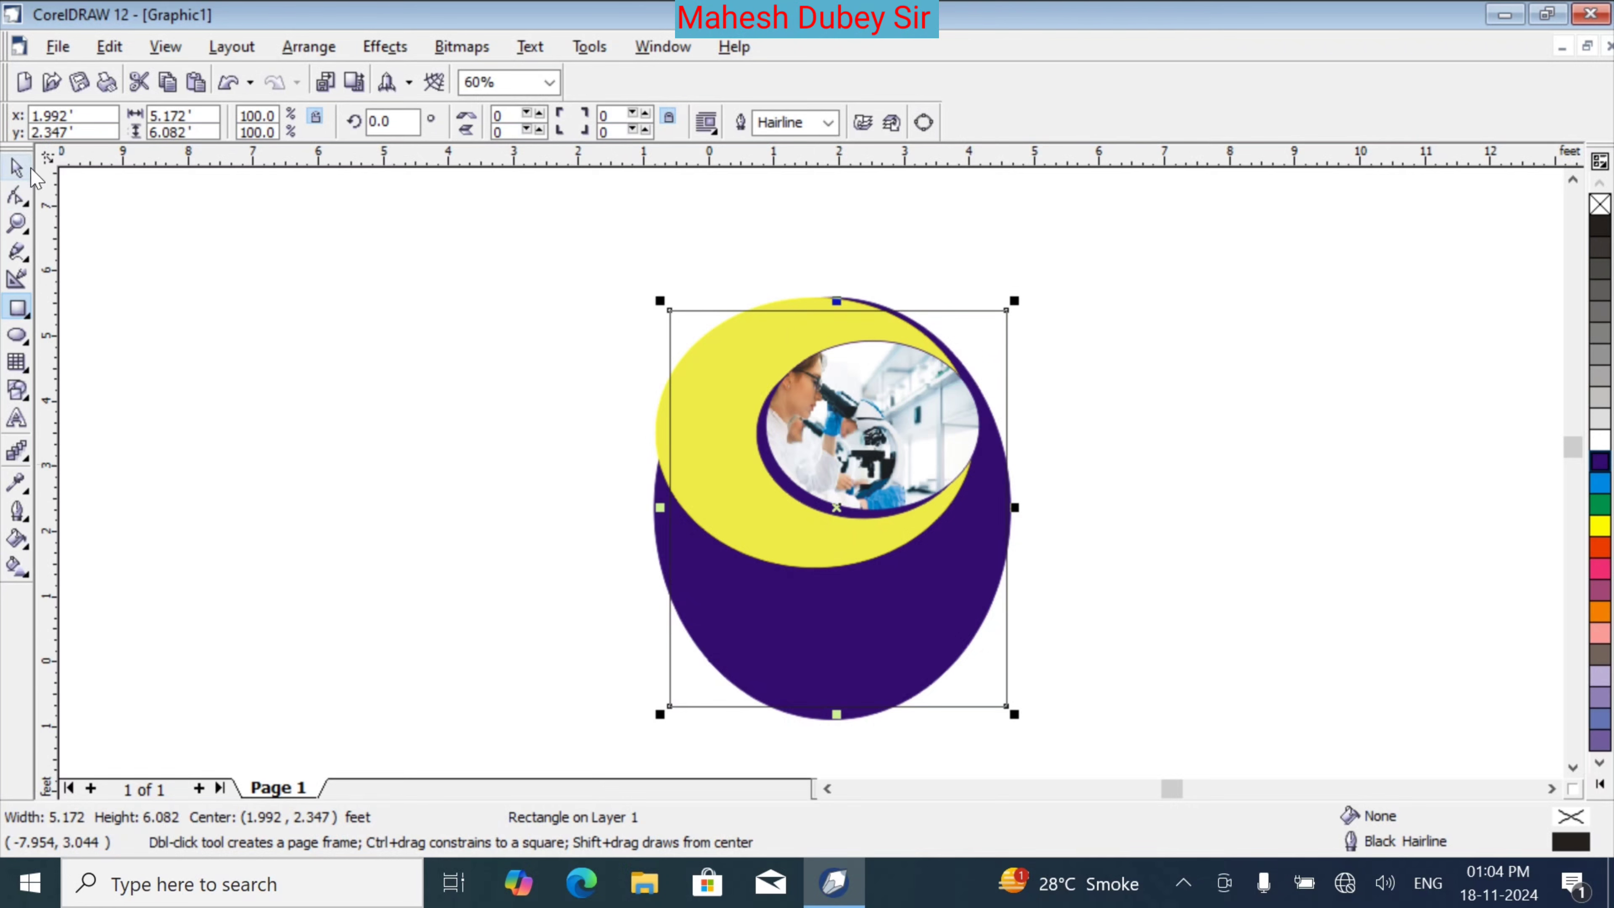
{"action": "left_click", "coordinate": [18, 169]}
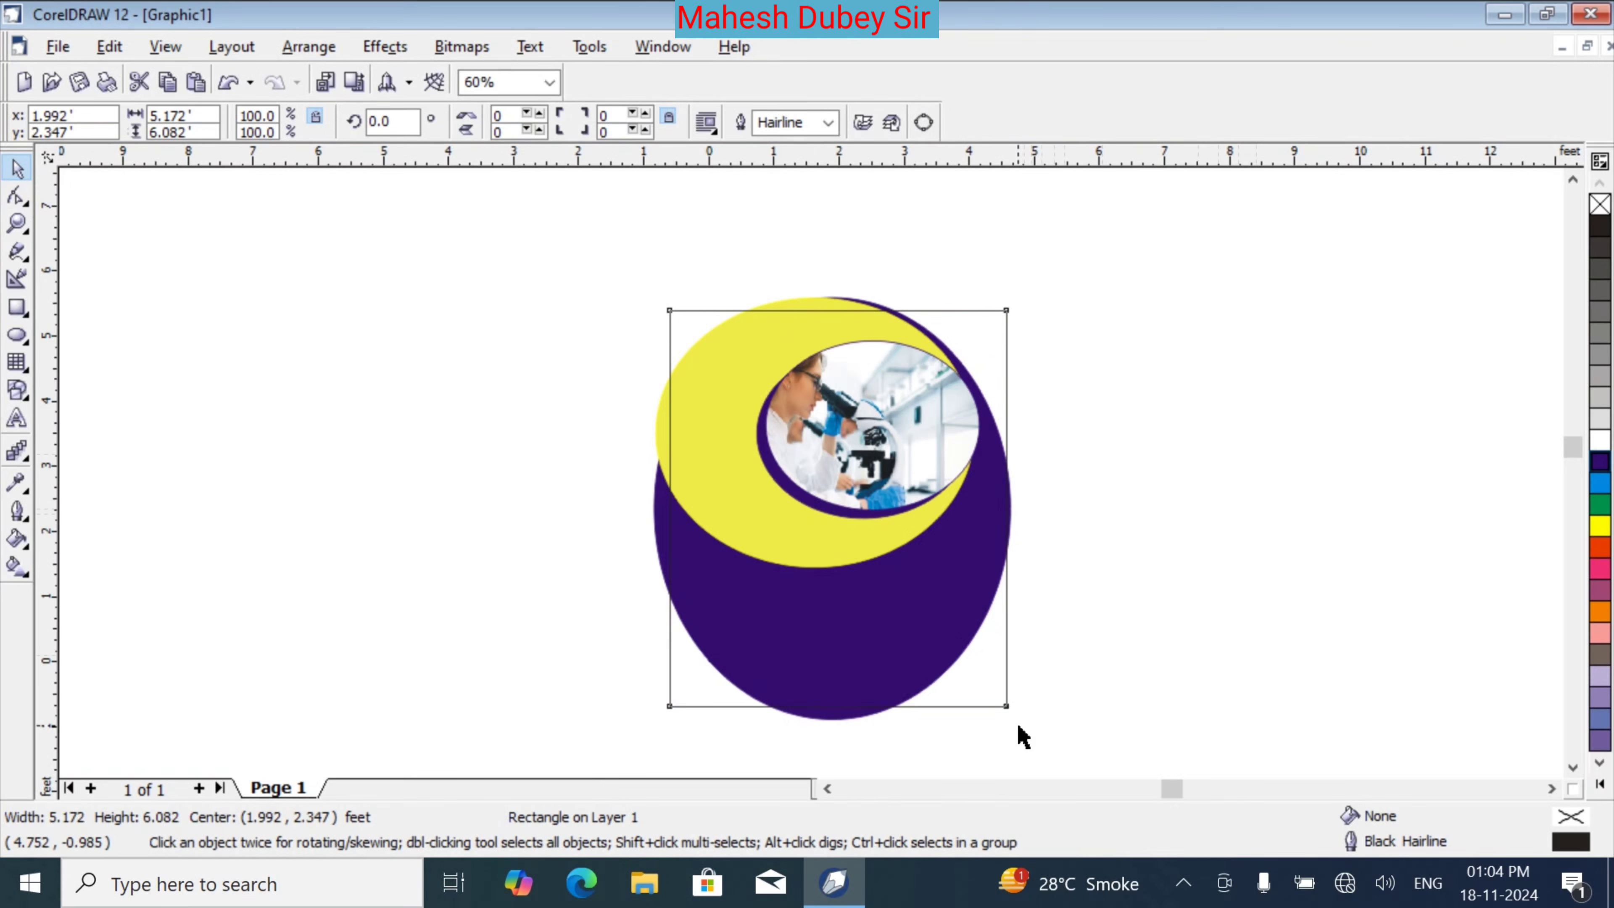
{"action": "left_click", "coordinate": [1017, 722]}
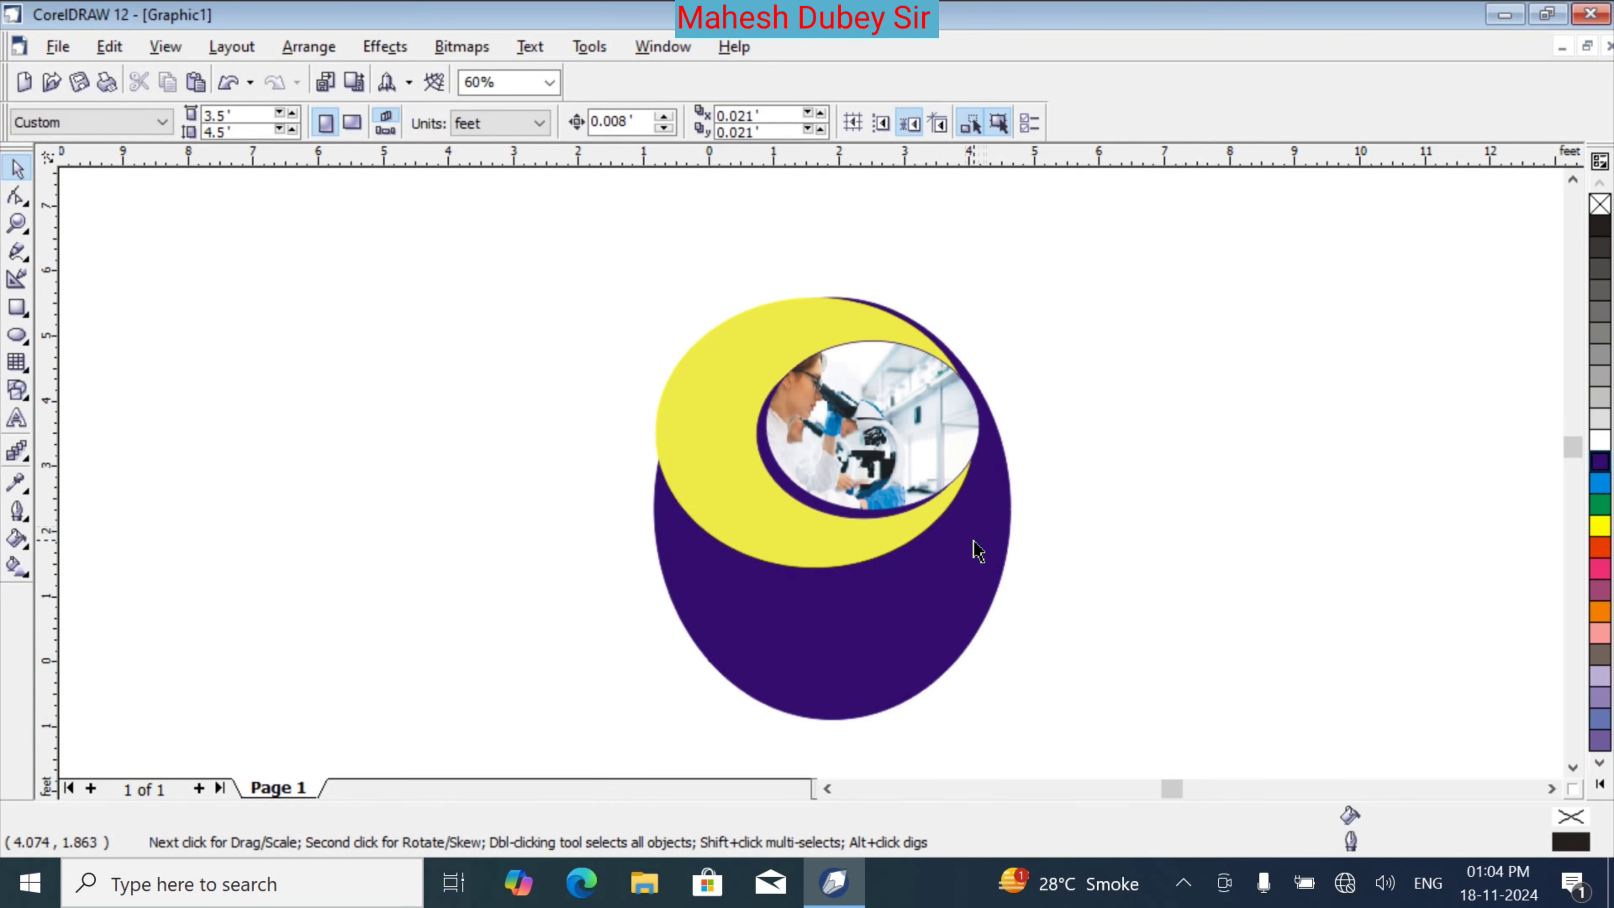
Draw a circle about 1.88 feet across and place it over the yellow ellipse's left part, centred at about 0.53, 3.39 feet
{"action": "scroll", "coordinate": [991, 553], "scroll_direction": "up", "scroll_amount": 4}
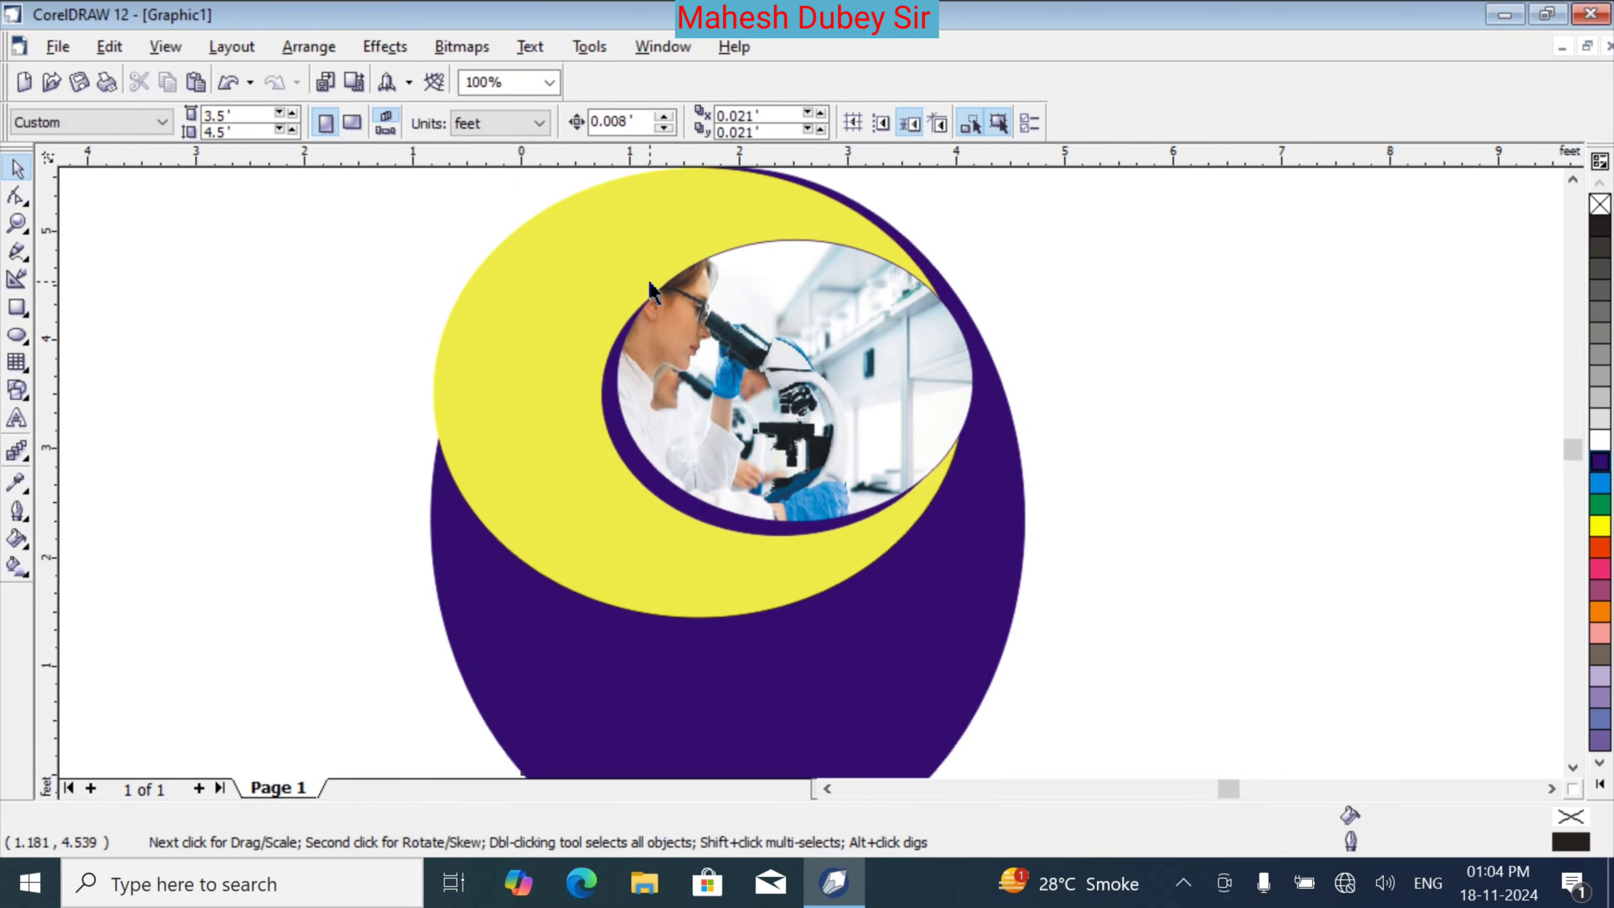
{"action": "left_click", "coordinate": [18, 335]}
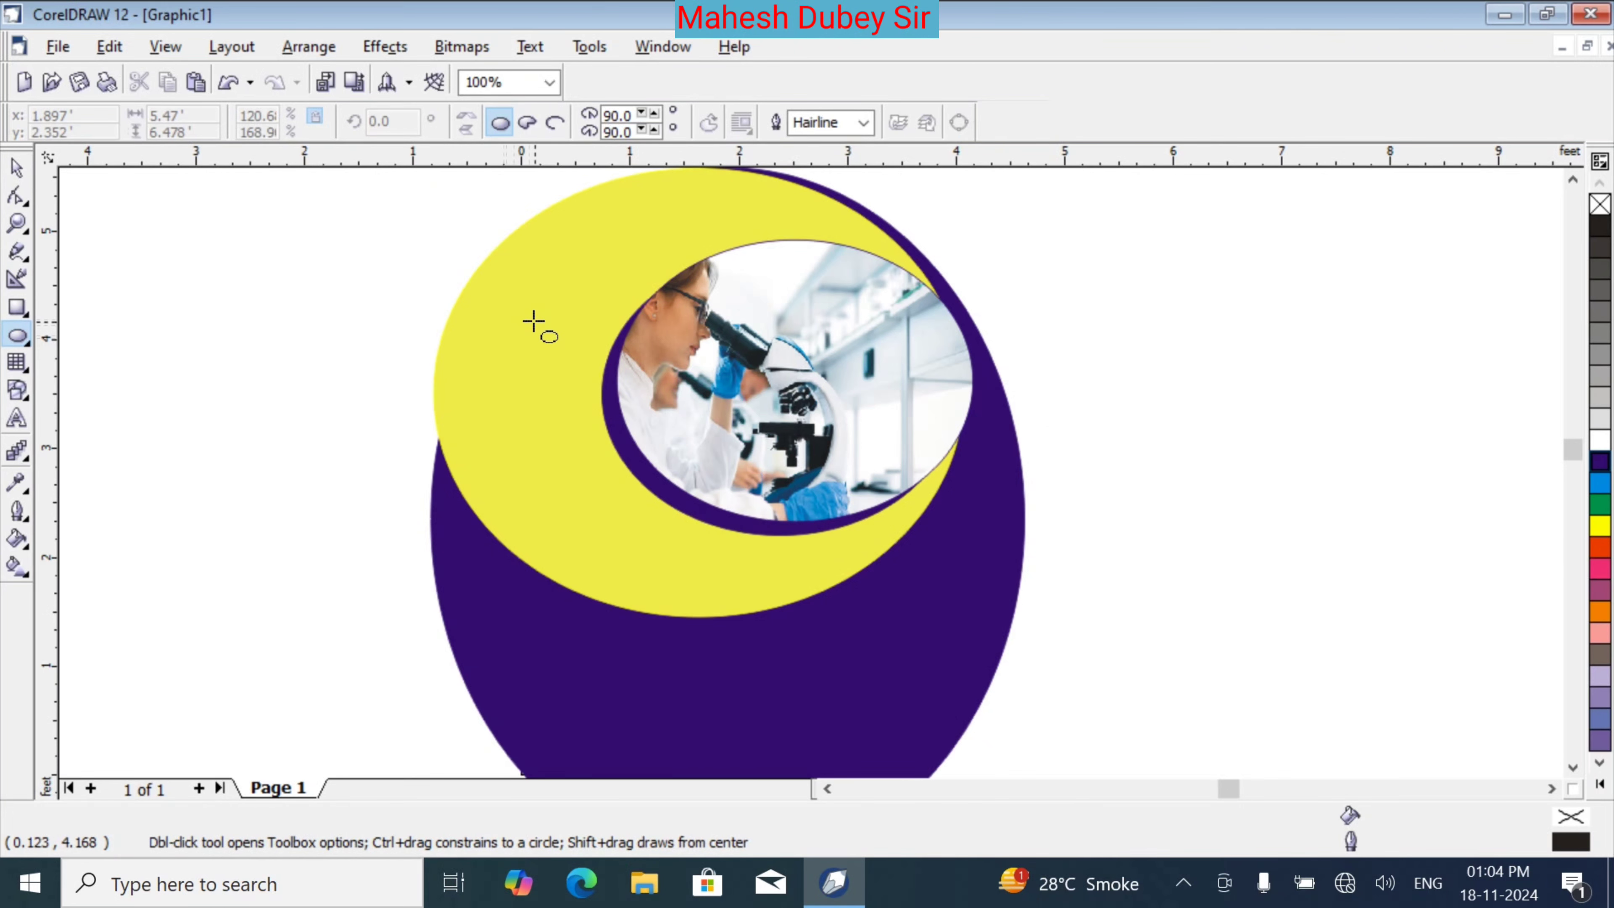
{"action": "left_click_drag", "start_coordinate": [533, 322], "coordinate": [638, 531]}
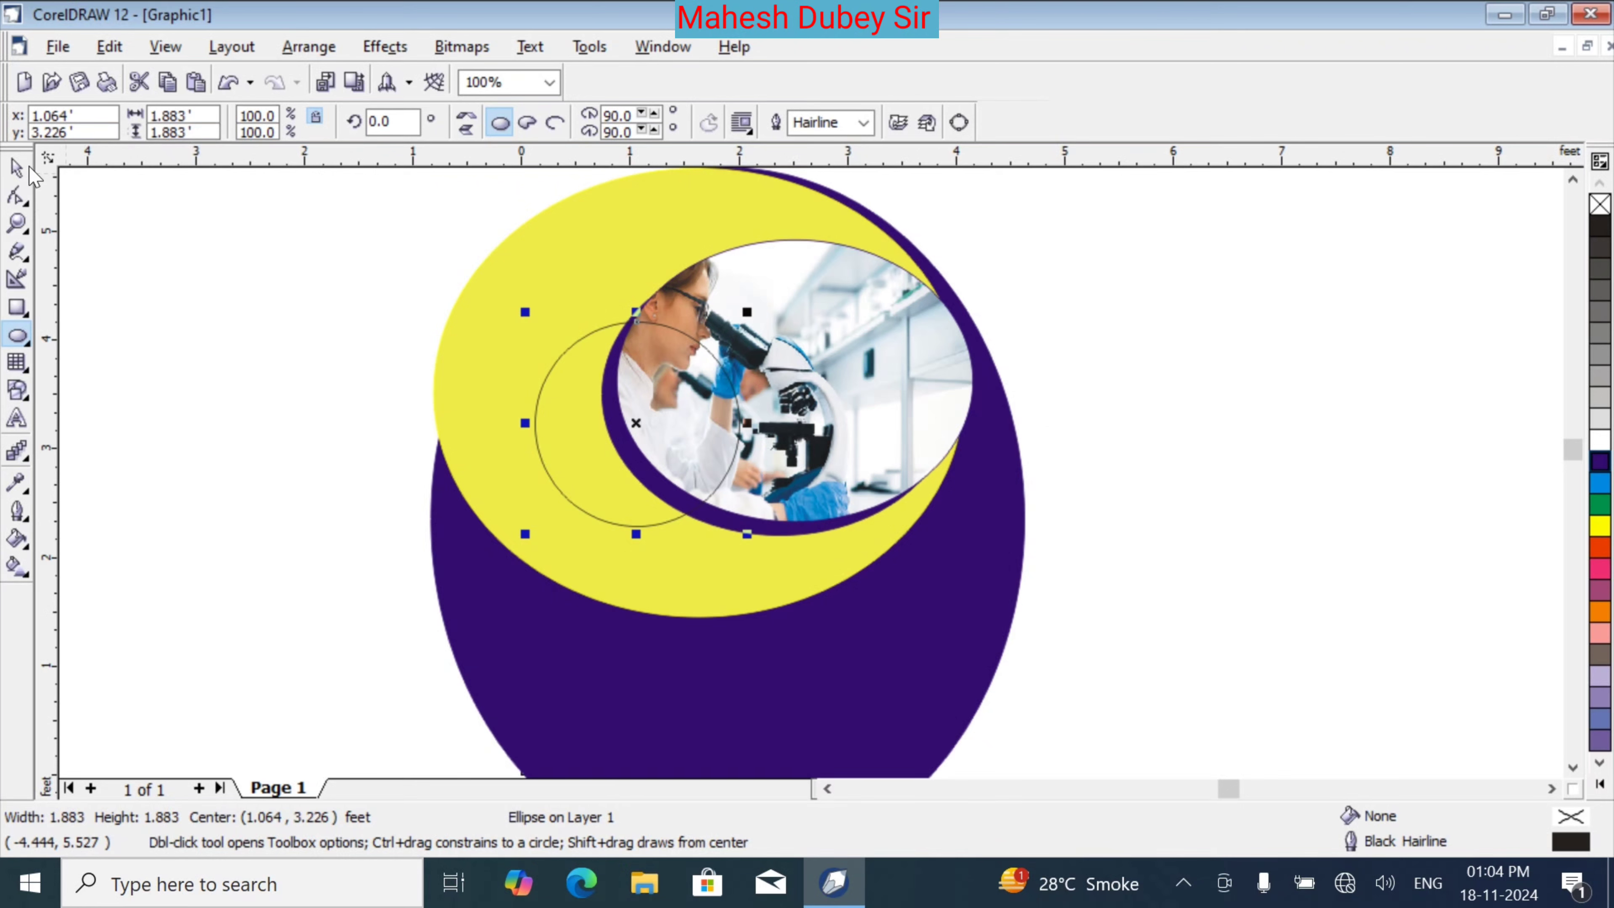
{"action": "left_click", "coordinate": [17, 169]}
{"action": "left_click_drag", "start_coordinate": [692, 344], "coordinate": [641, 328]}
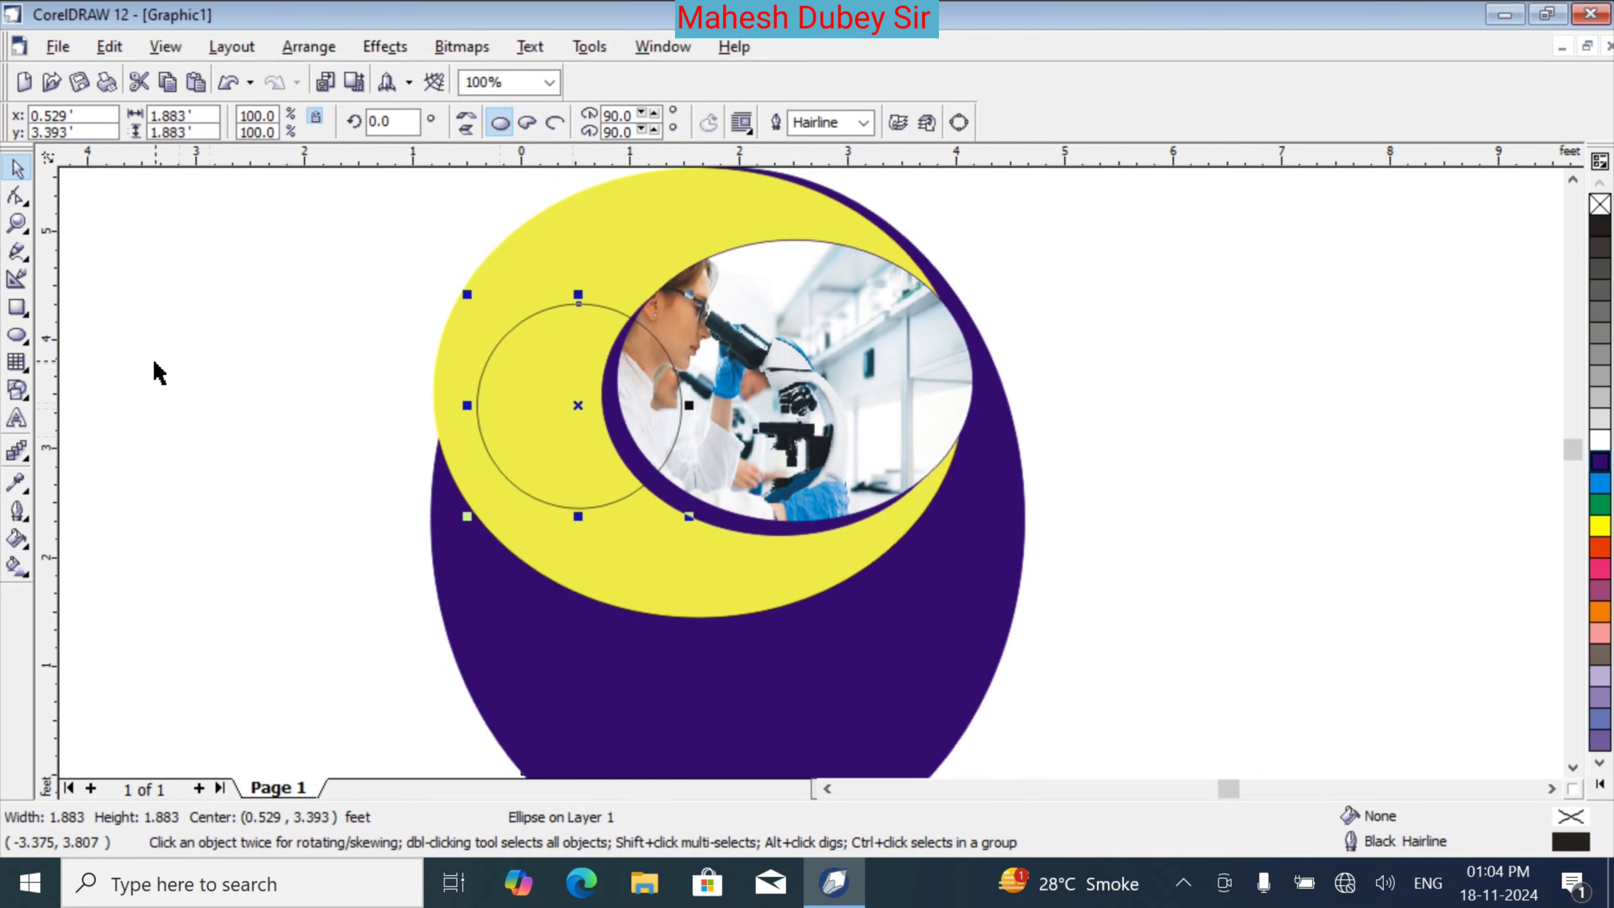
{"action": "left_click", "coordinate": [171, 364]}
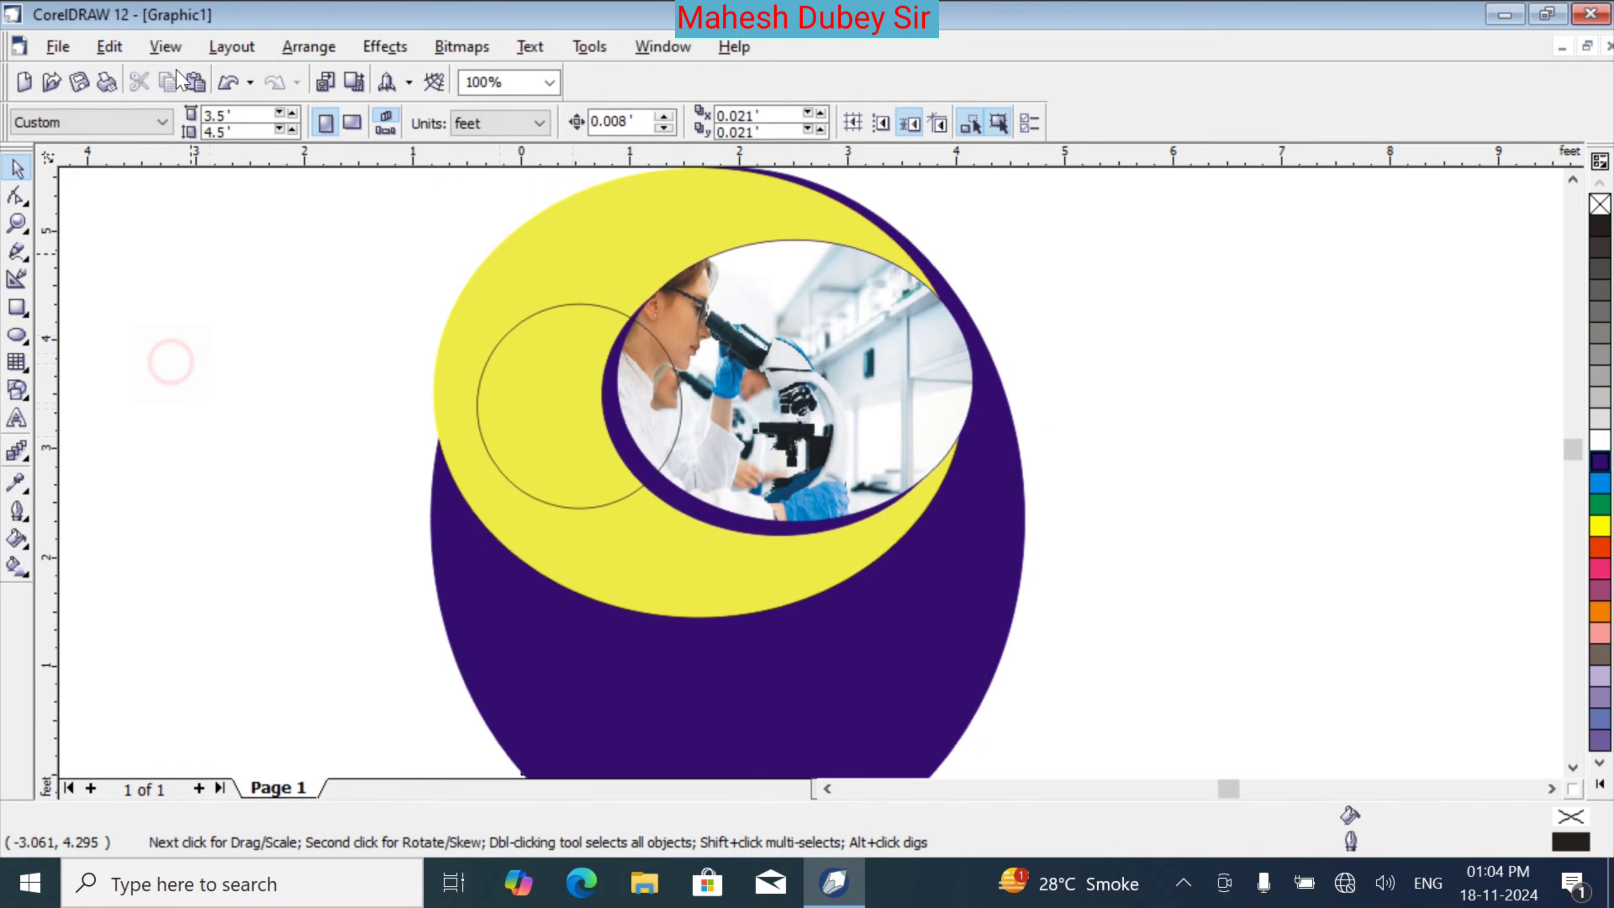
Import the Semi image from the Pathology Pic folder at about 2.08 feet square and place it beside the ellipses
{"action": "left_click", "coordinate": [74, 50]}
{"action": "left_click", "coordinate": [135, 299]}
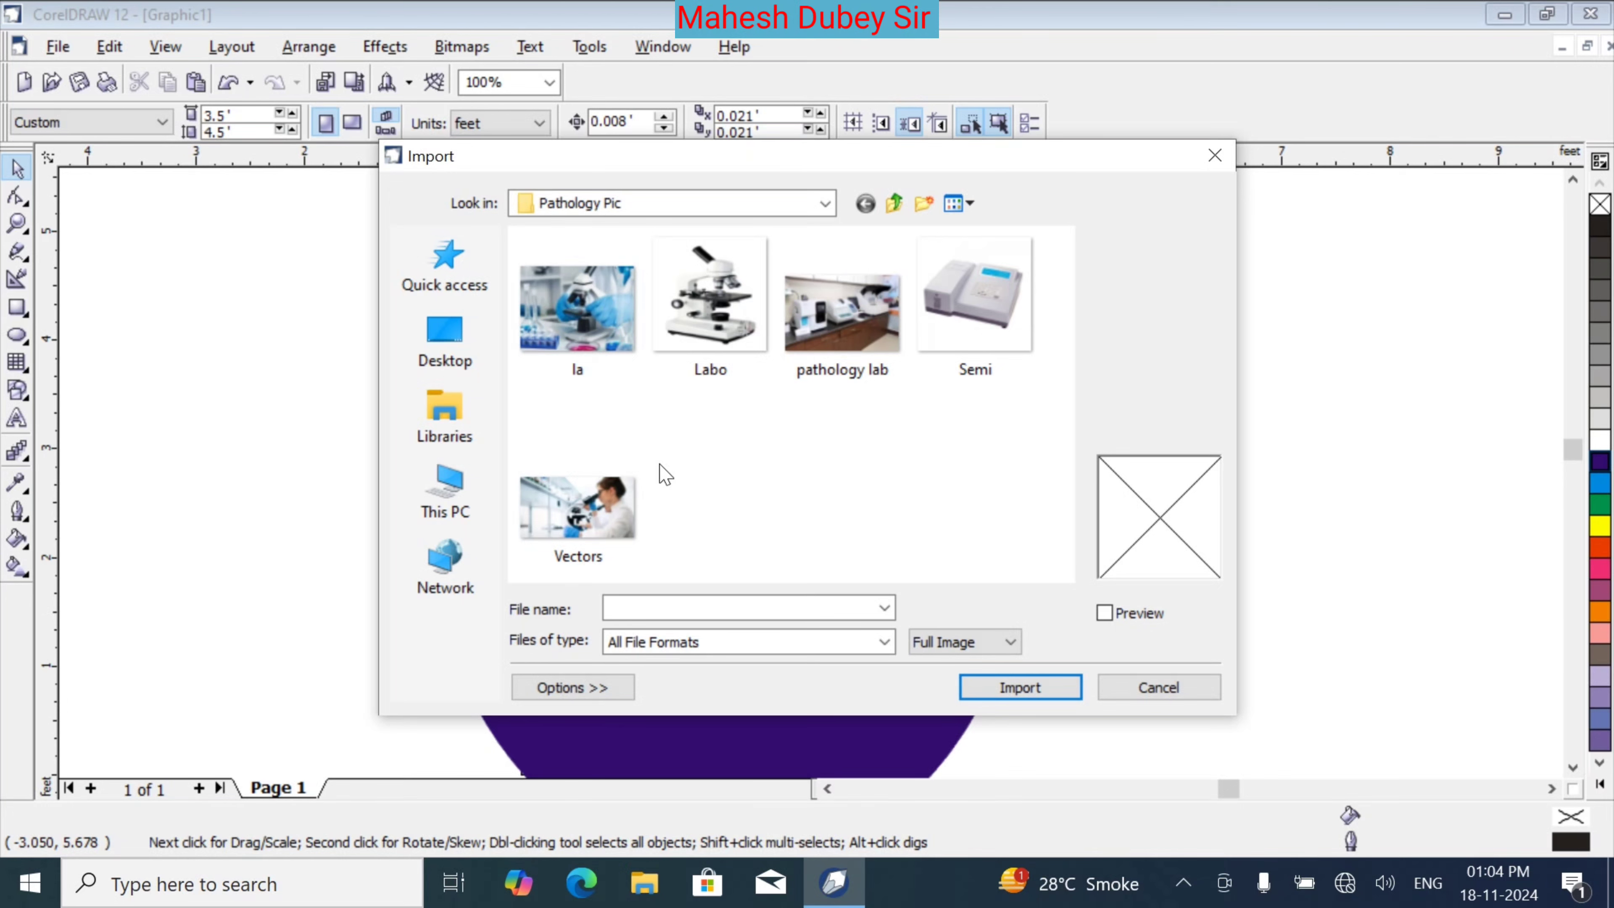
{"action": "left_click", "coordinate": [976, 293]}
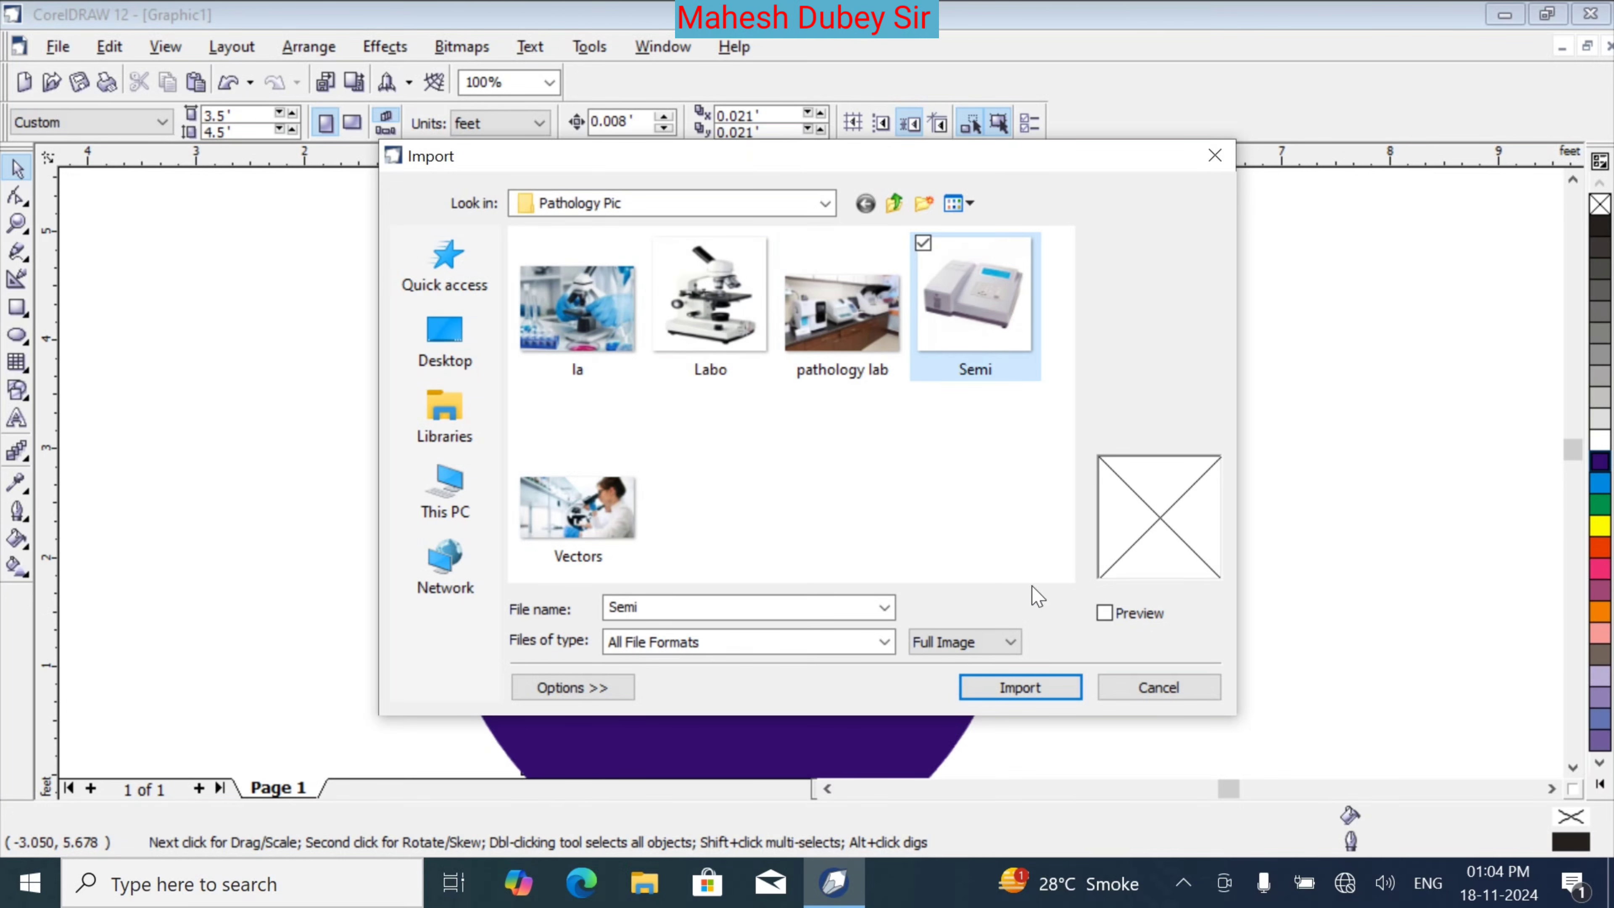
{"action": "left_click", "coordinate": [1040, 693]}
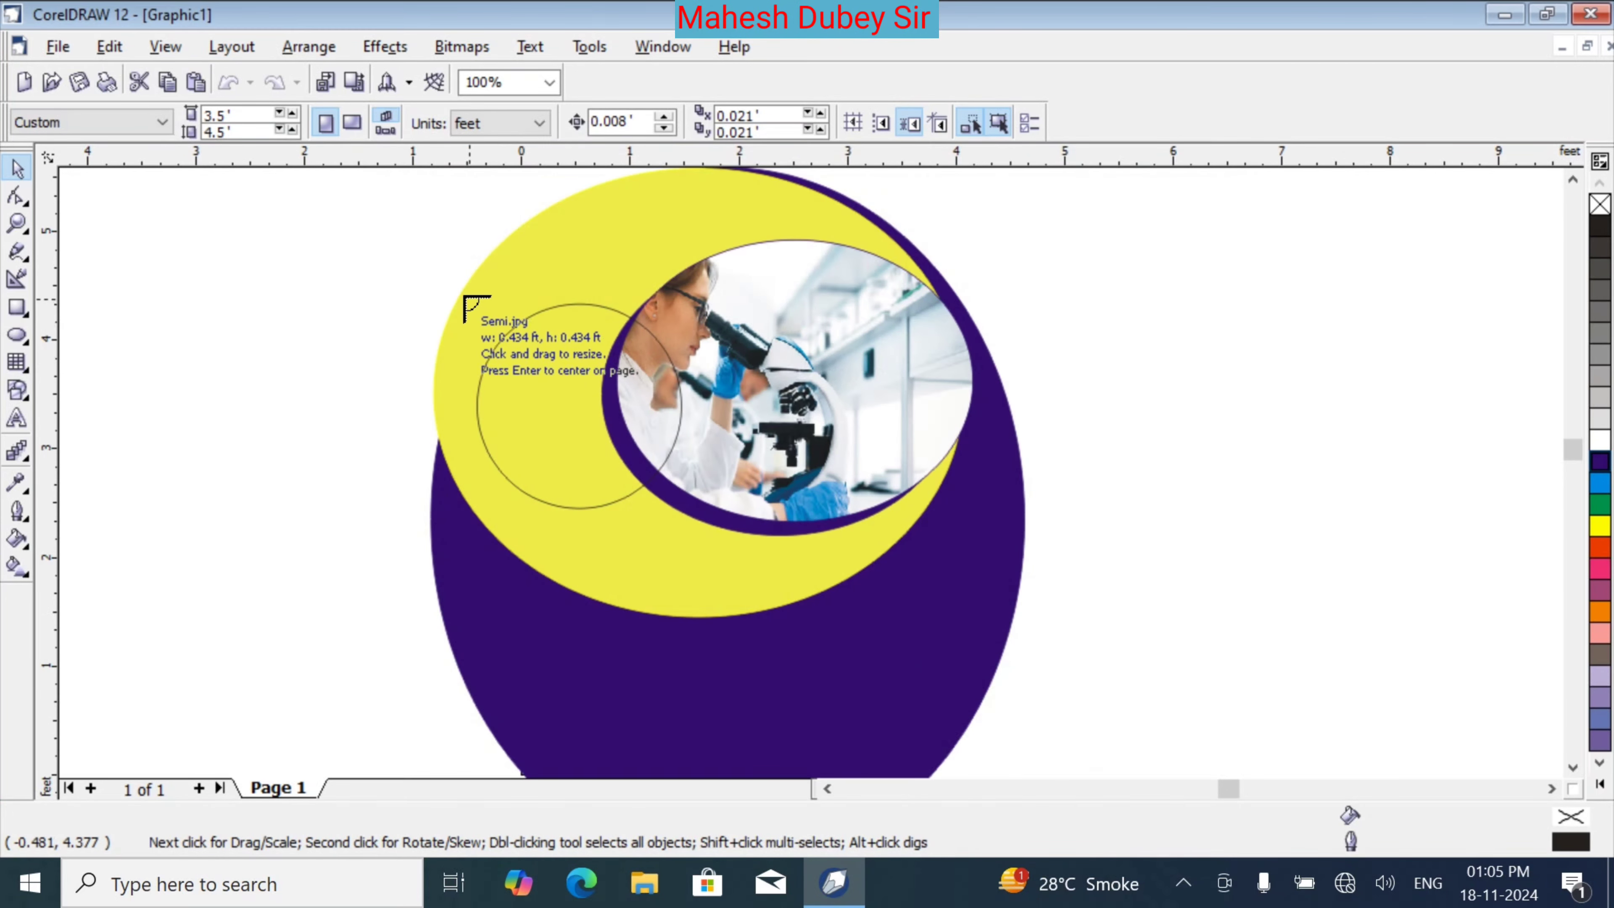
{"action": "left_click_drag", "start_coordinate": [464, 296], "coordinate": [686, 518]}
{"action": "left_click_drag", "start_coordinate": [580, 375], "coordinate": [327, 345]}
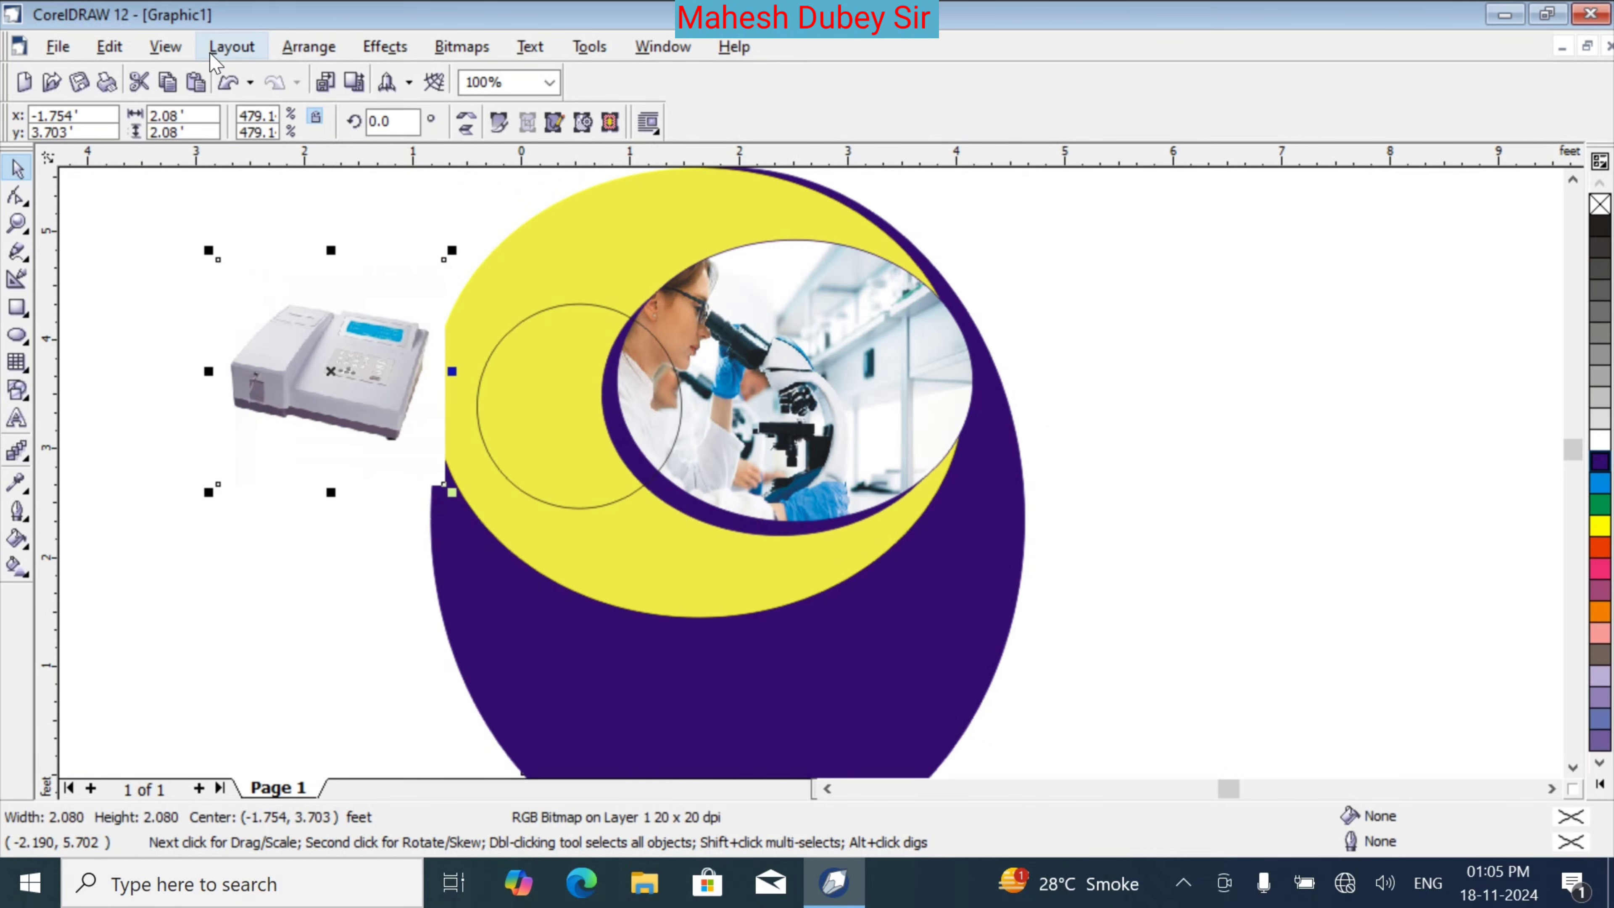
PowerClip the analyser image inside the new circle
{"action": "left_click", "coordinate": [381, 48]}
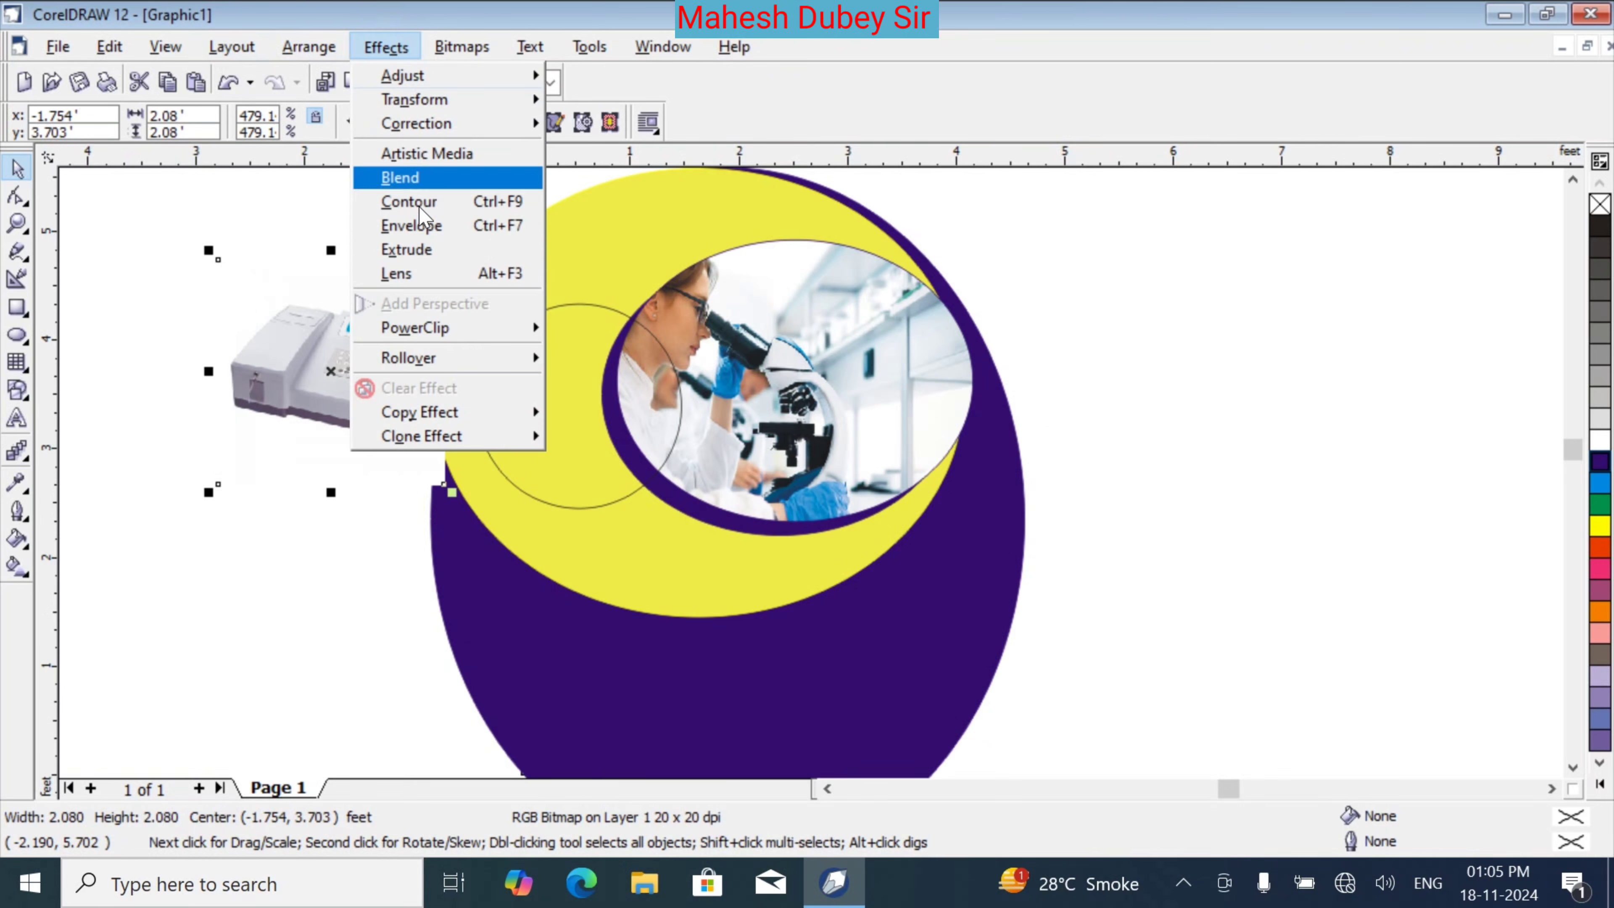
{"action": "mouse_move", "coordinate": [496, 330]}
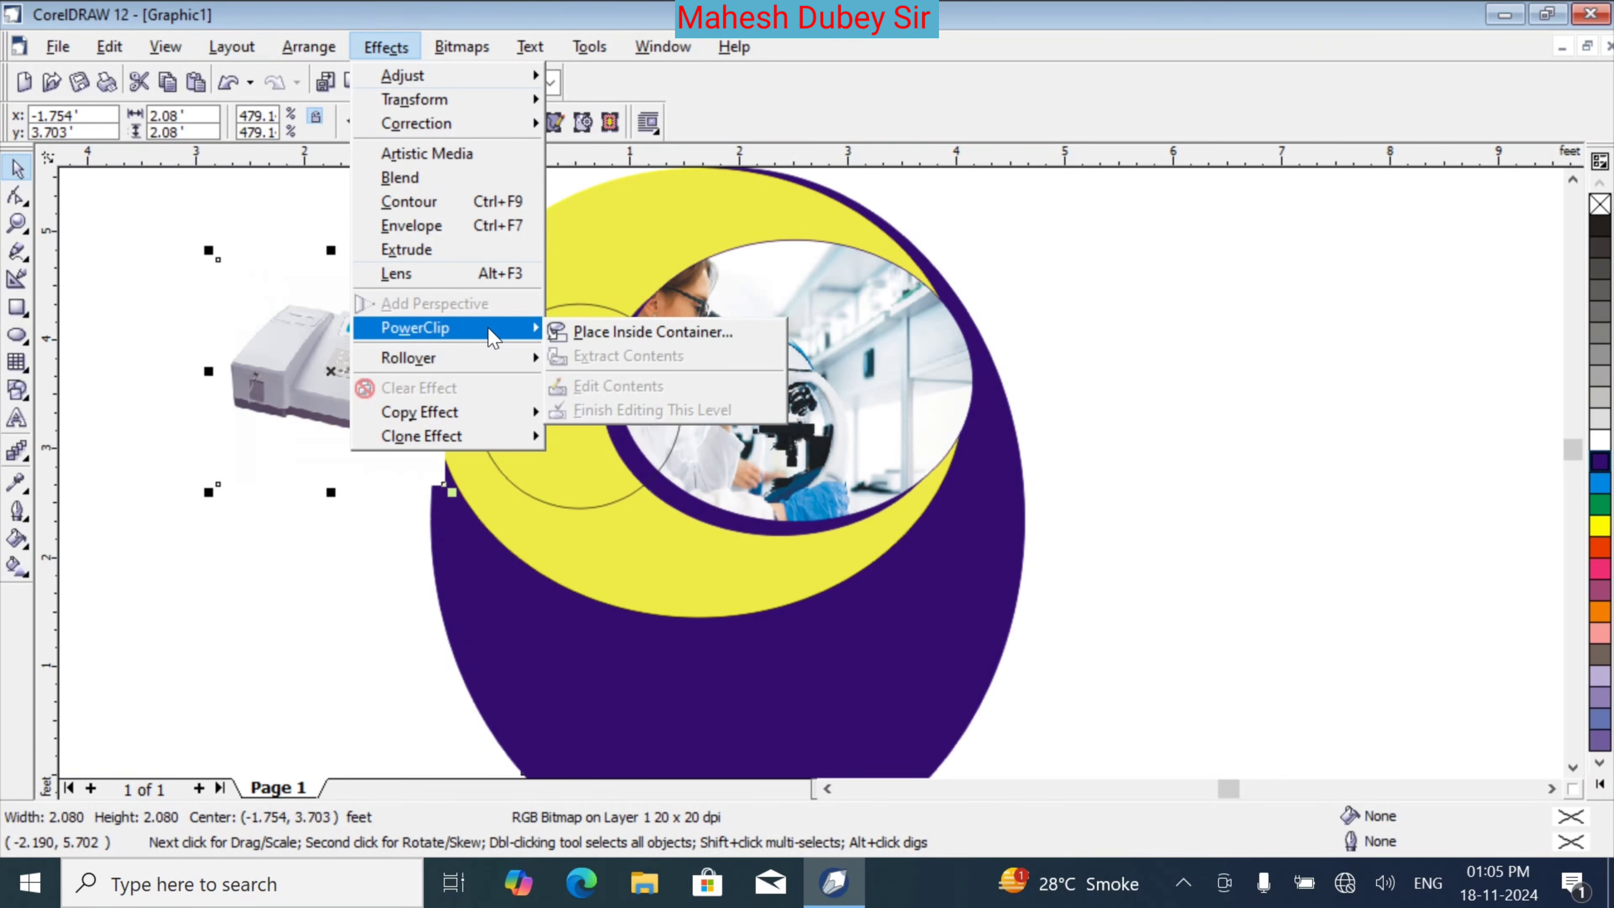
{"action": "left_click", "coordinate": [600, 337]}
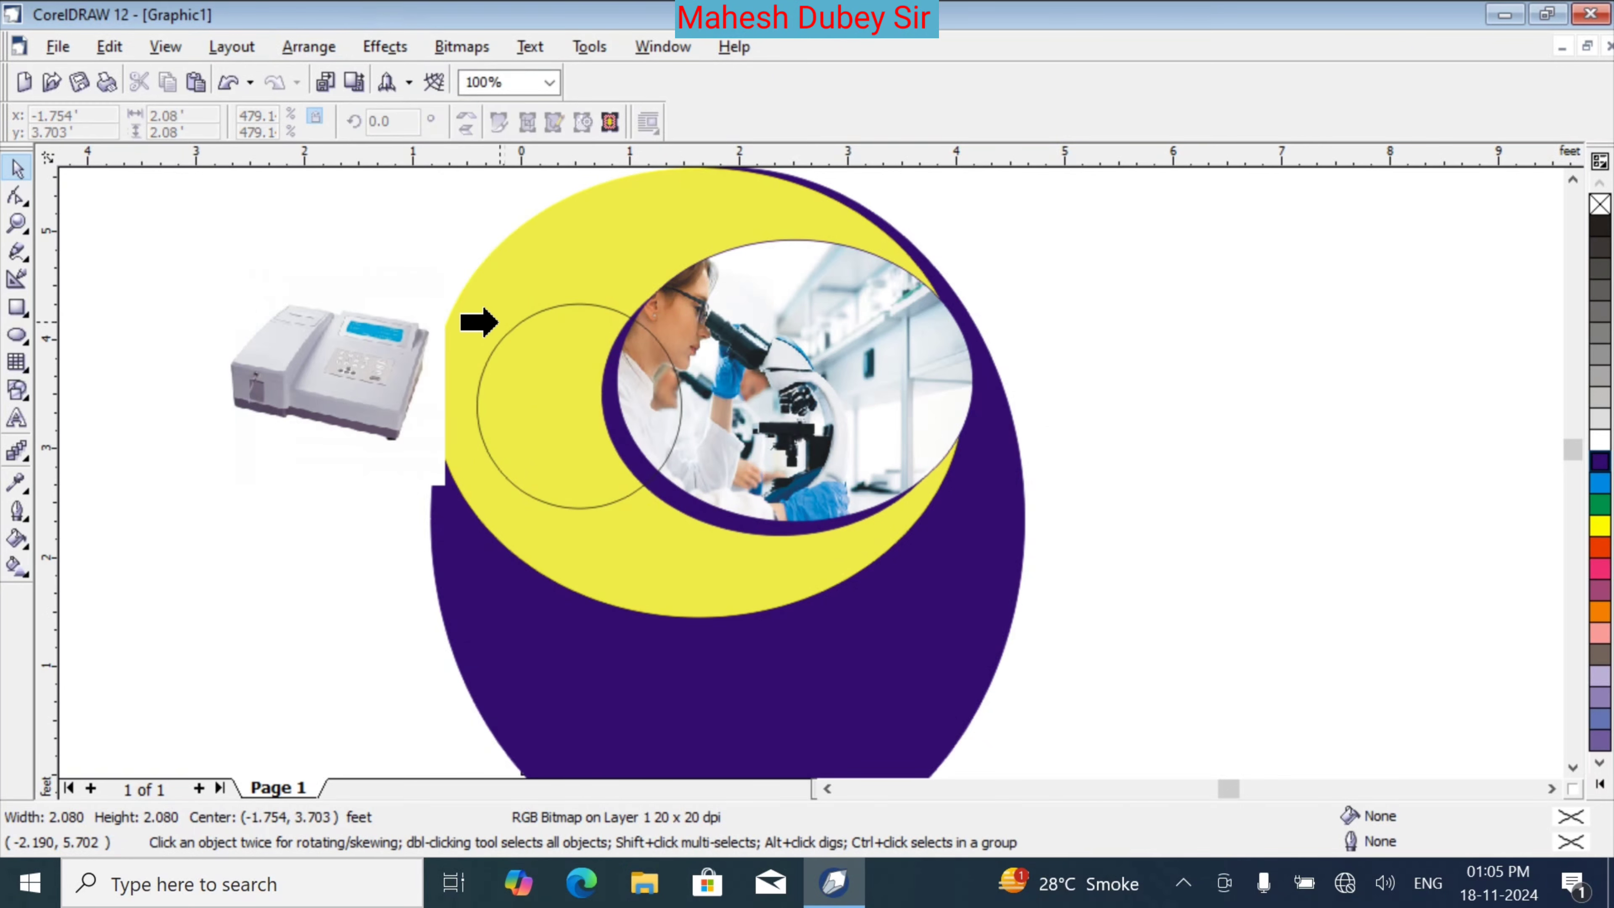
{"action": "left_click", "coordinate": [489, 356]}
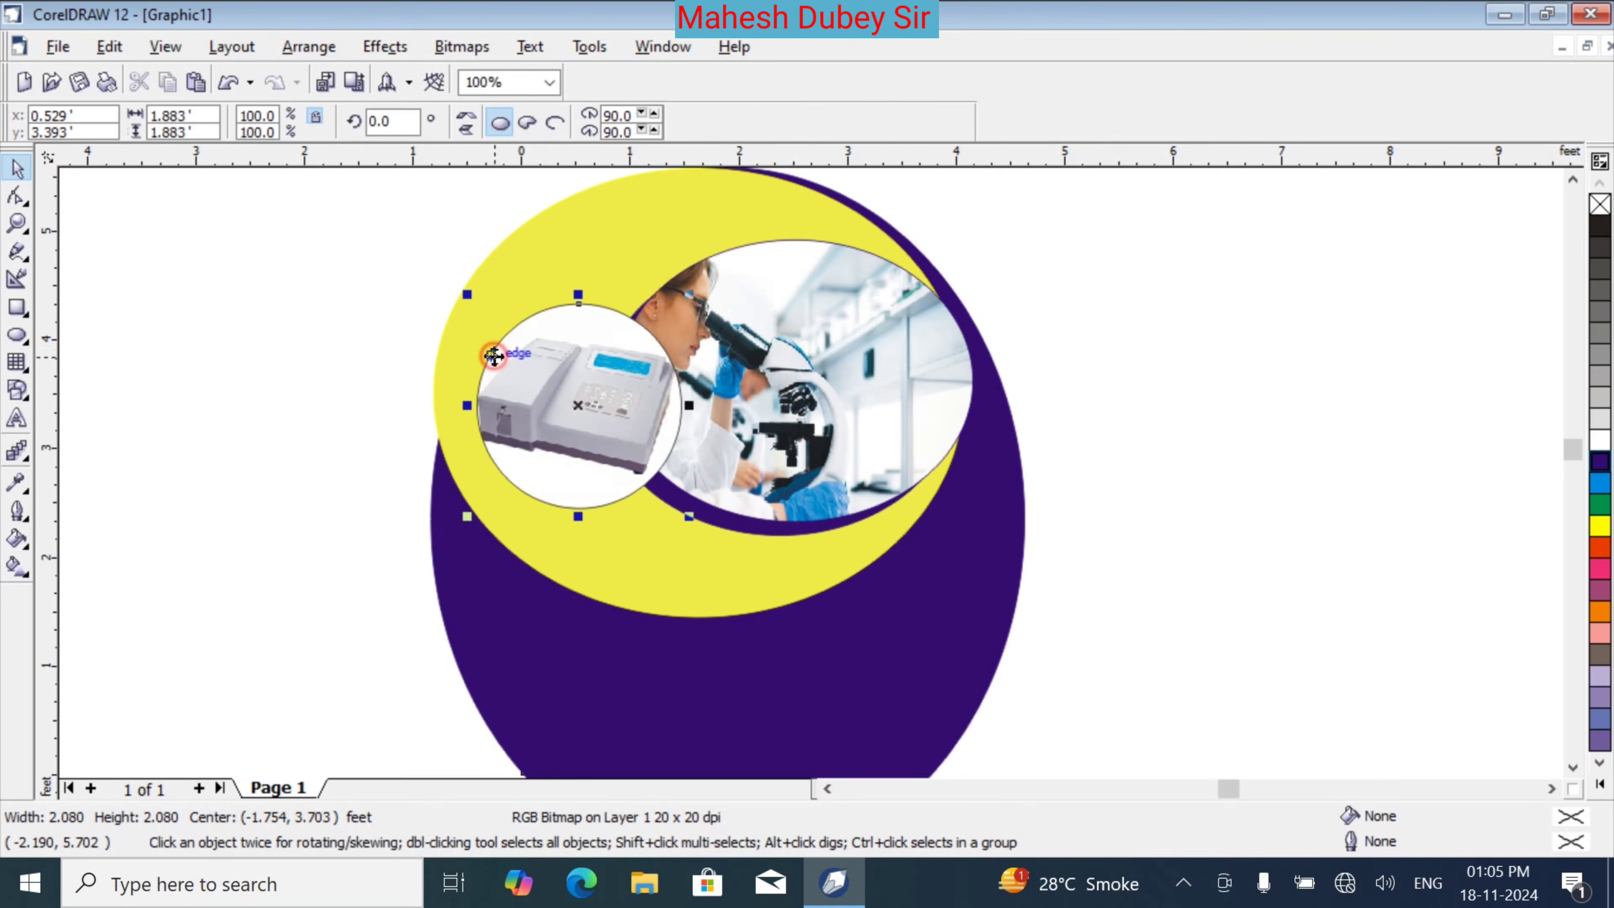
{"action": "left_click", "coordinate": [268, 310]}
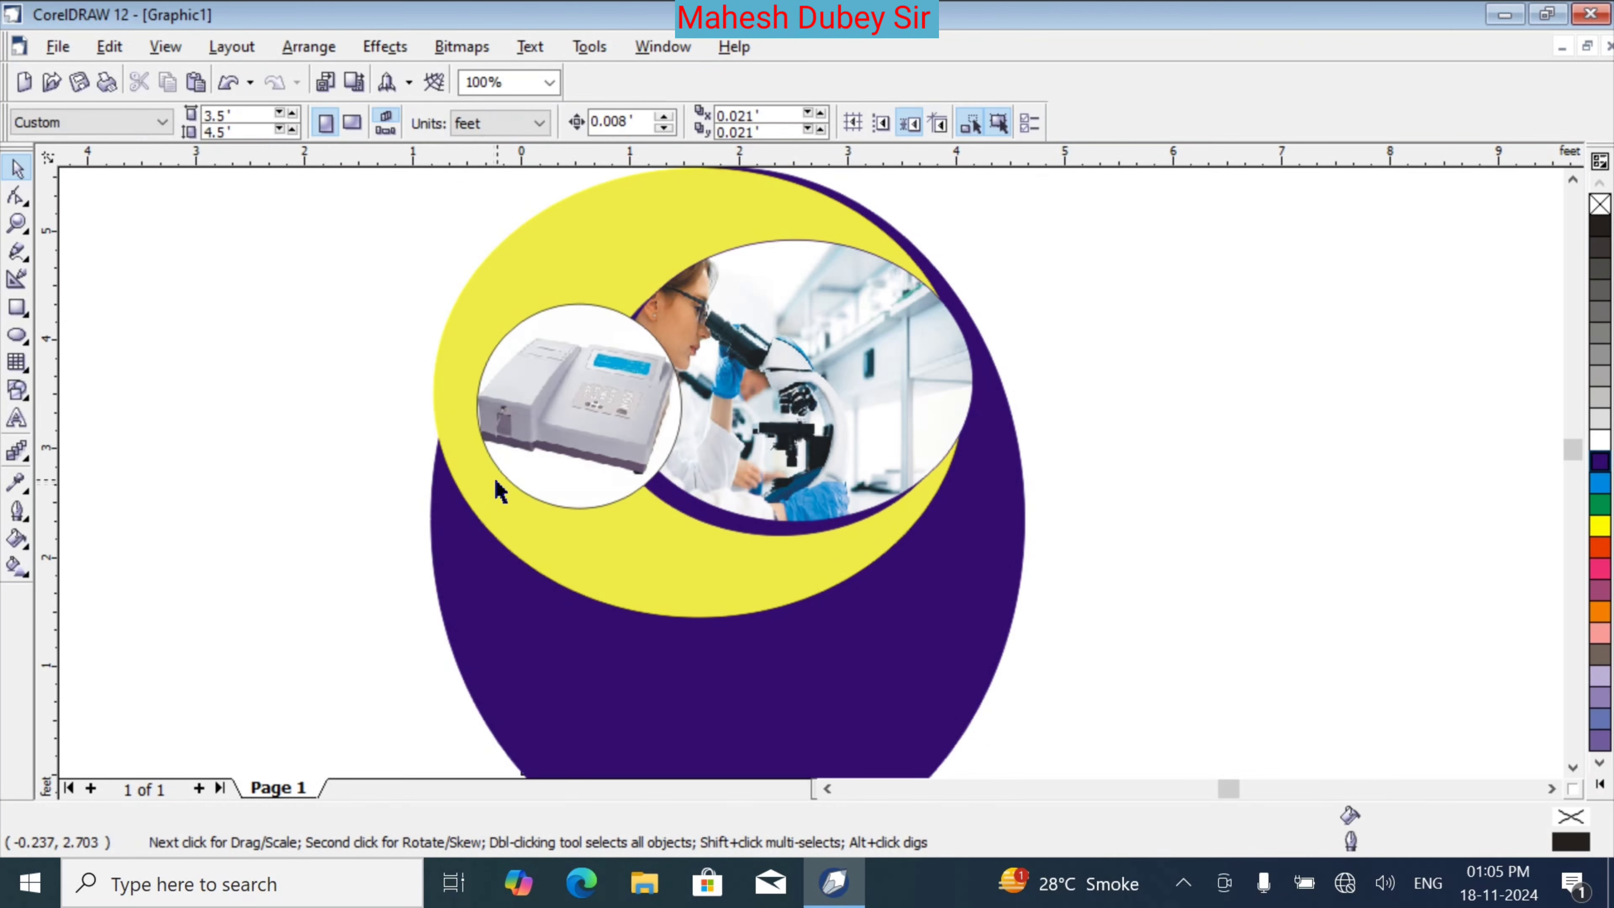
Shrink the analyser circle to about 1.01 feet across and place it at the photo's left edge, centred at about 0.49, 3.79 feet
{"action": "left_click", "coordinate": [625, 478]}
{"action": "left_click_drag", "start_coordinate": [692, 520], "coordinate": [597, 424]}
{"action": "left_click_drag", "start_coordinate": [547, 358], "coordinate": [592, 365]}
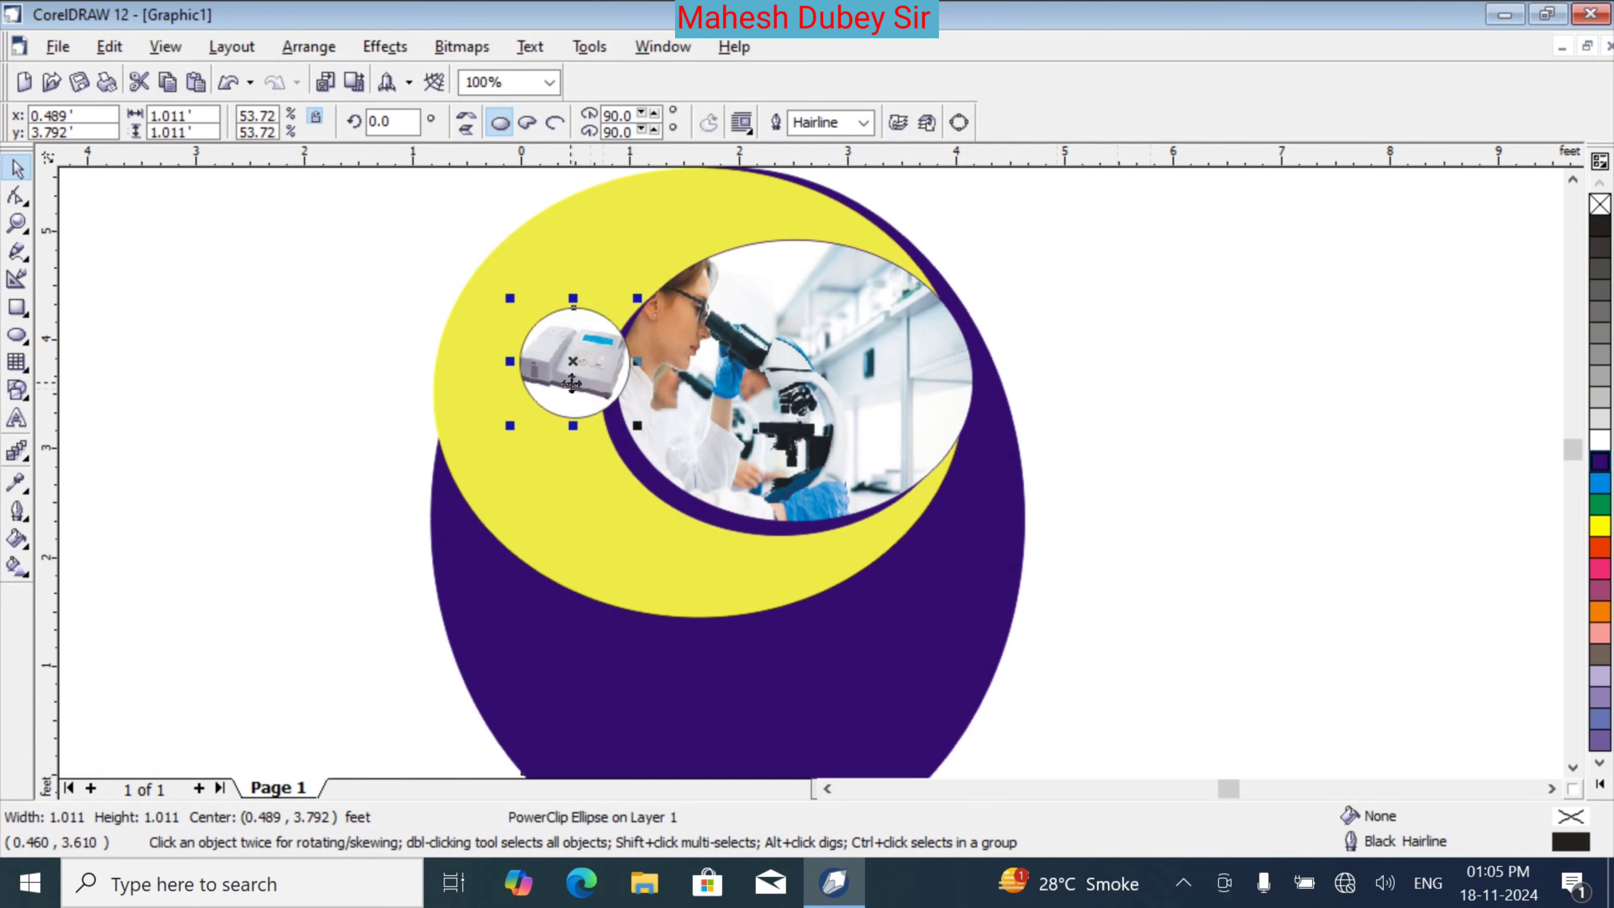
Duplicate the analyser circle and place the copy below it along the photo's edge, centred at about 0.75, 2.78 feet
{"action": "key", "text": "ctrl+d"}
{"action": "left_click_drag", "start_coordinate": [577, 384], "coordinate": [603, 498]}
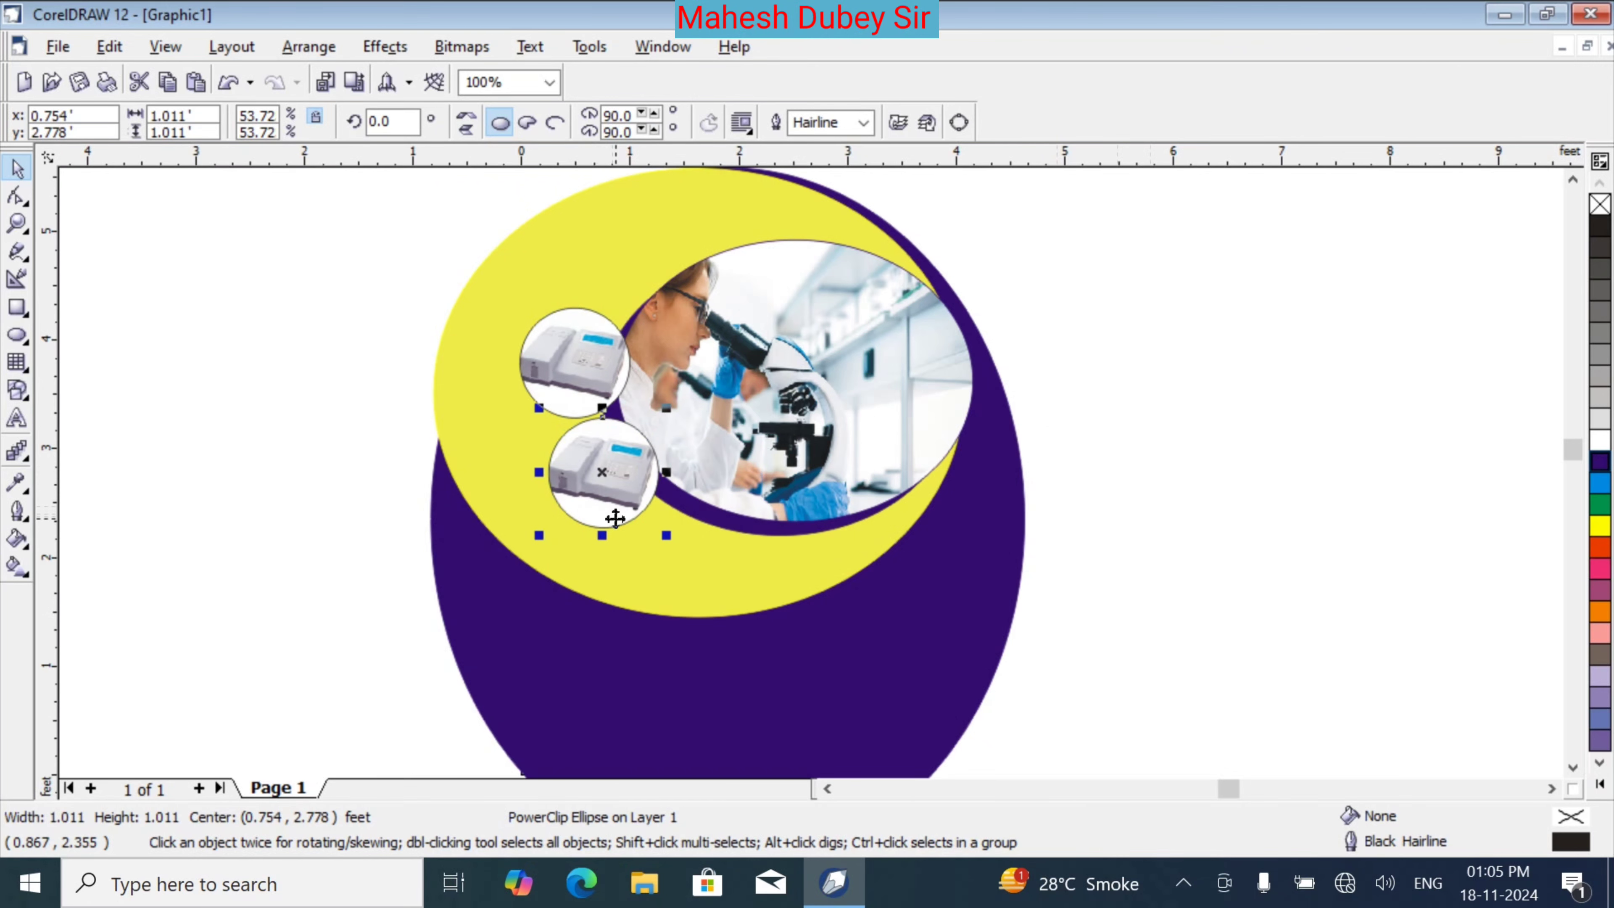
Nudge the second analyser circle slightly right and add a third copy below the photo, centred at about 1.56, 2.10 feet
{"action": "key", "text": "Right"}
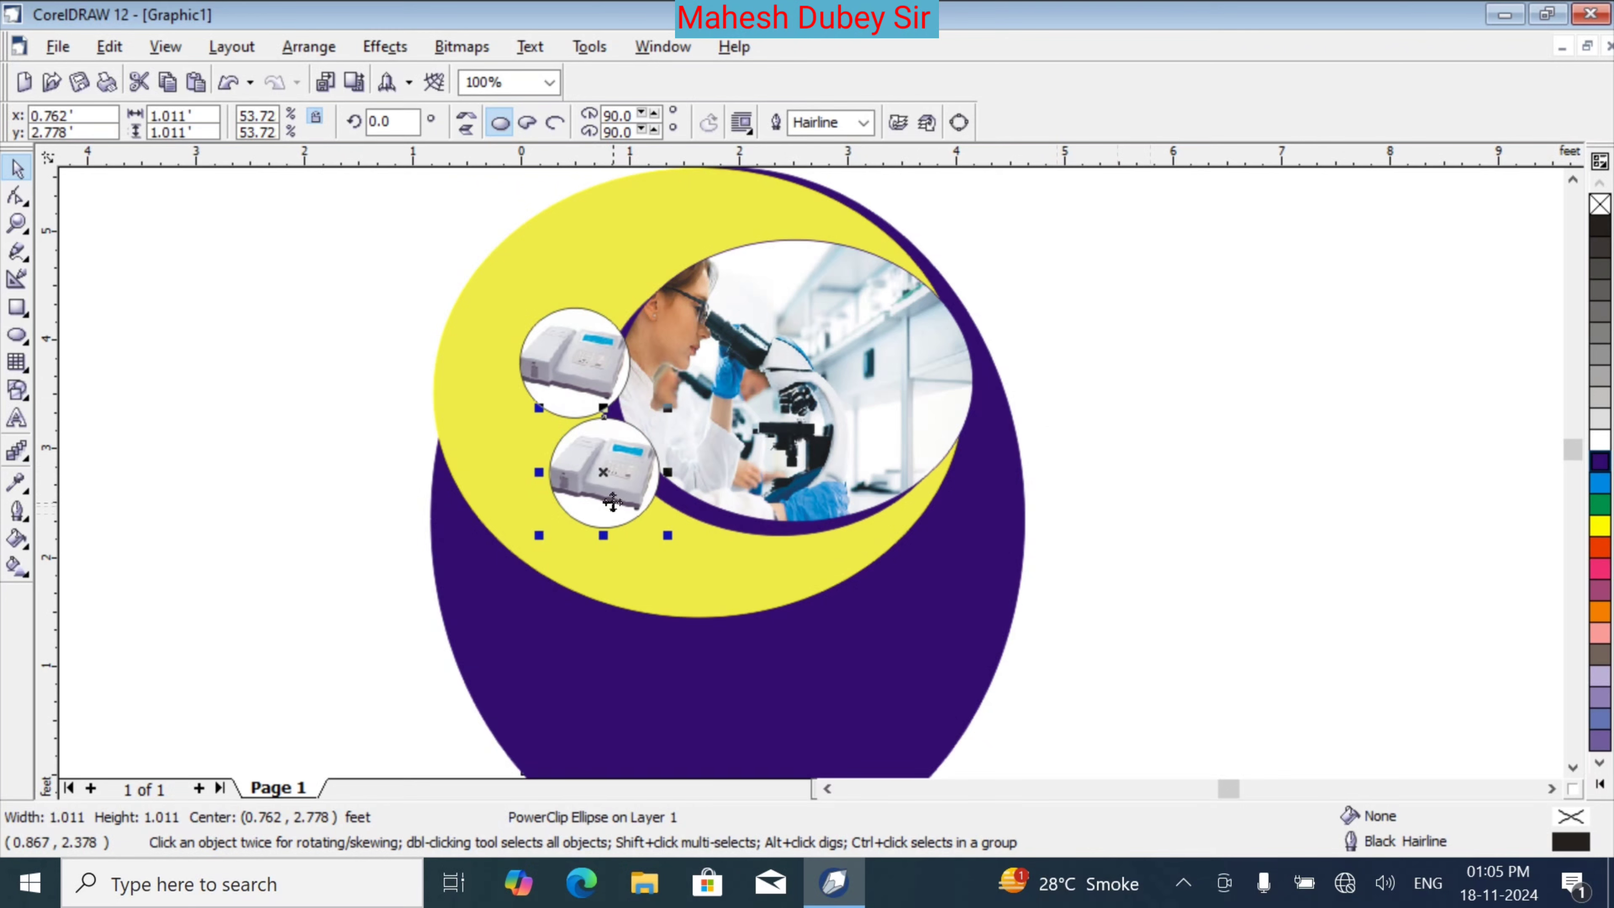
{"action": "key", "text": "ctrl+d"}
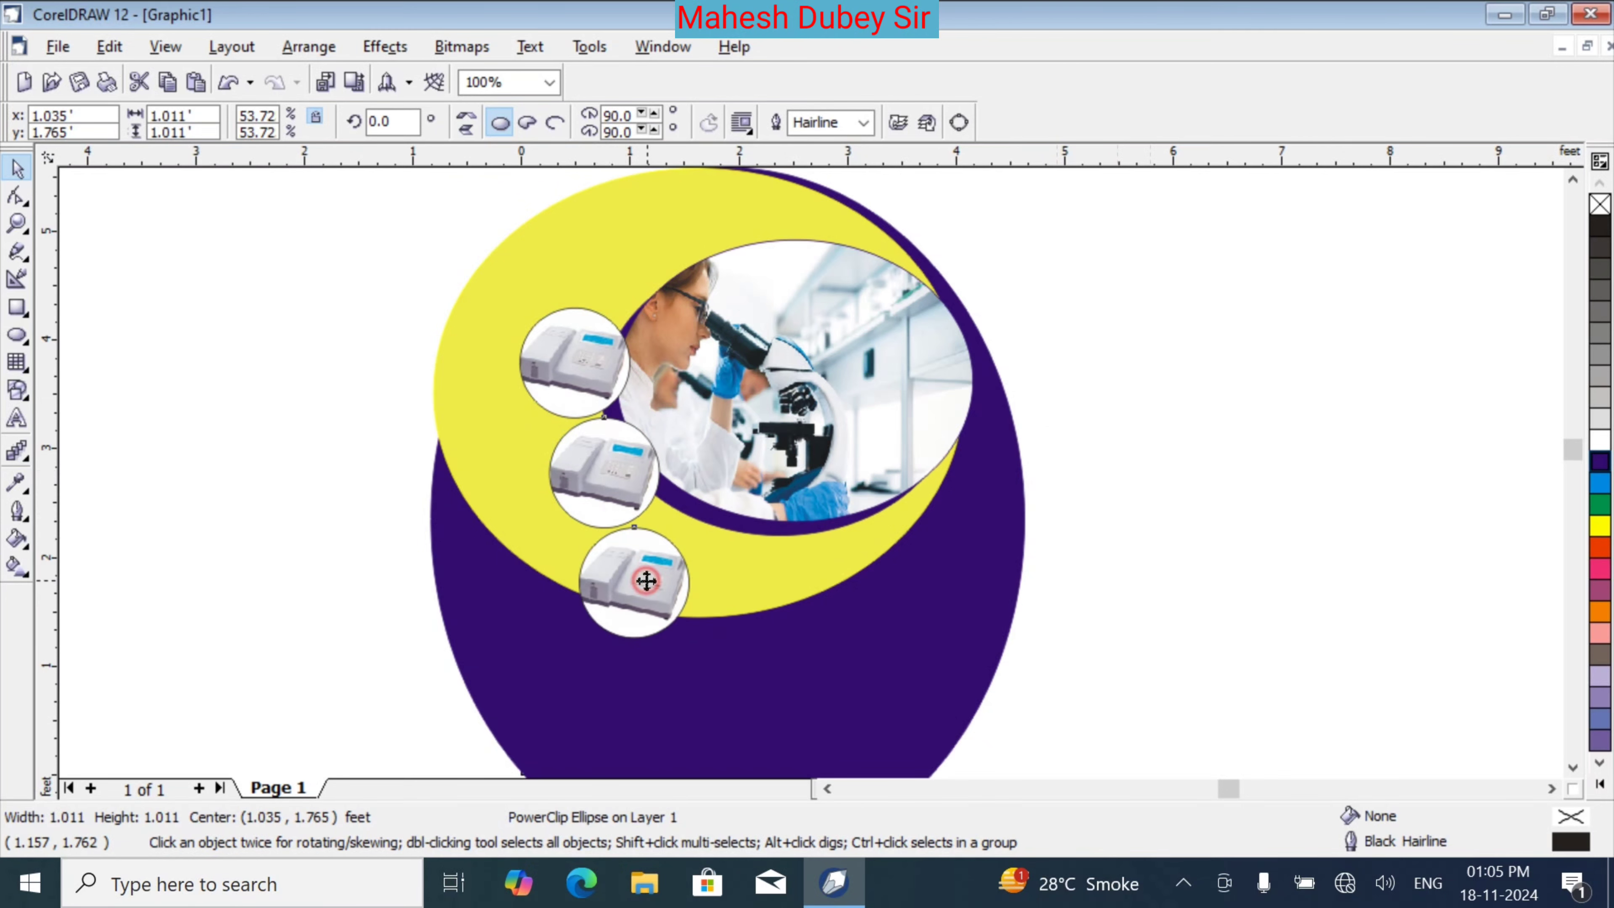
{"action": "left_click_drag", "start_coordinate": [643, 578], "coordinate": [704, 545]}
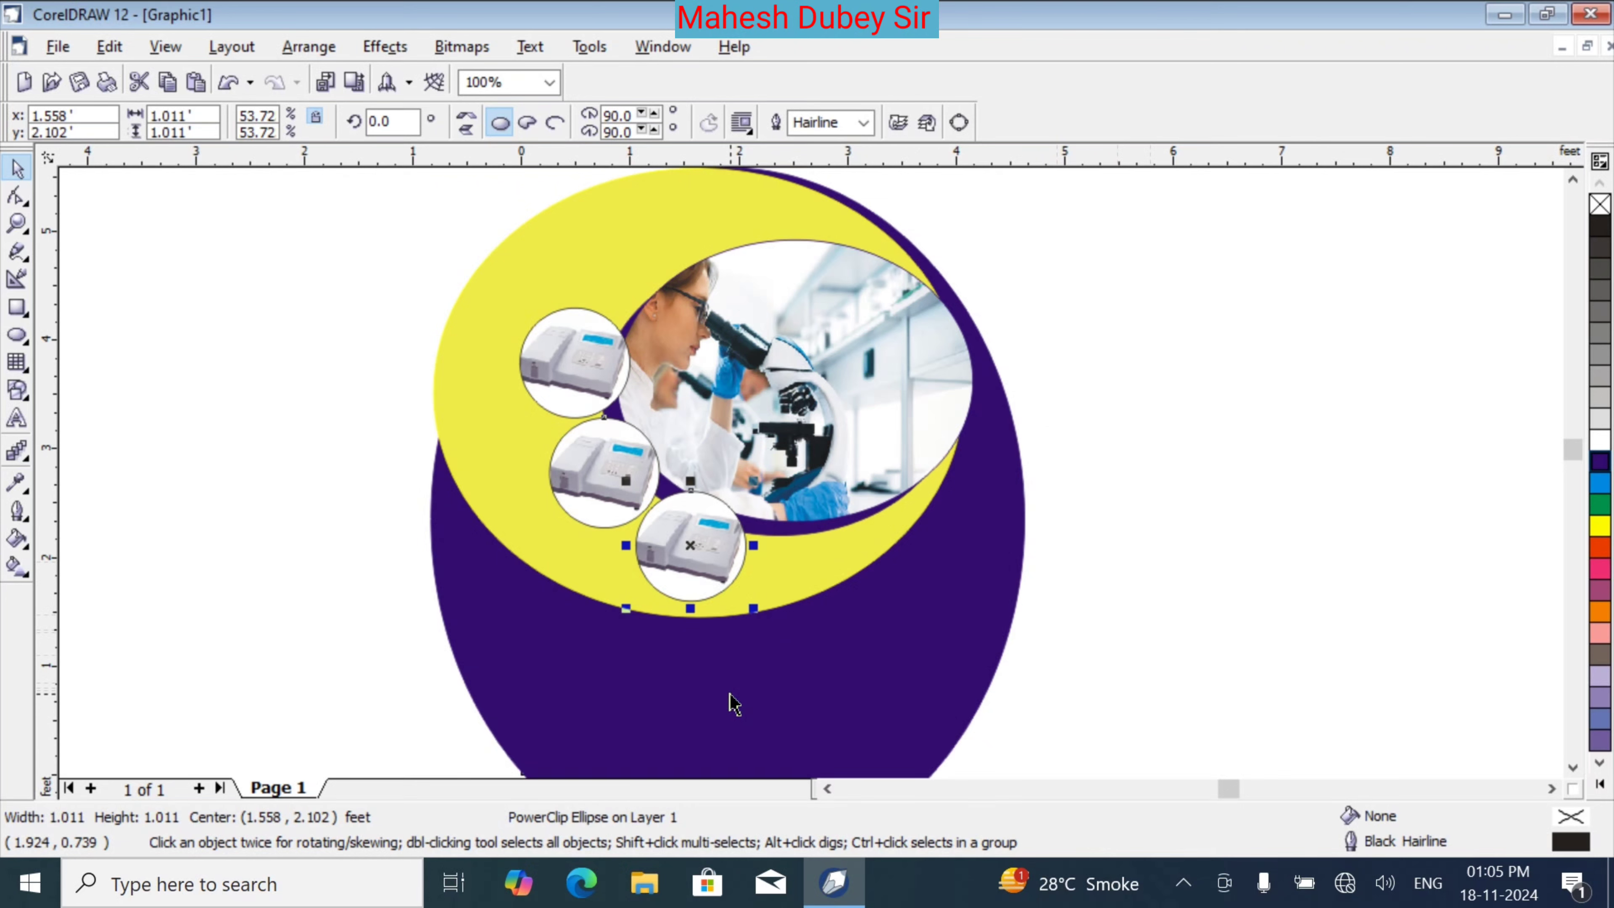
Add a fourth analyser circle centred at about 2.66, 1.98 feet and nudge the third circle to about 1.57 feet horizontally
{"action": "key", "text": "ctrl+r"}
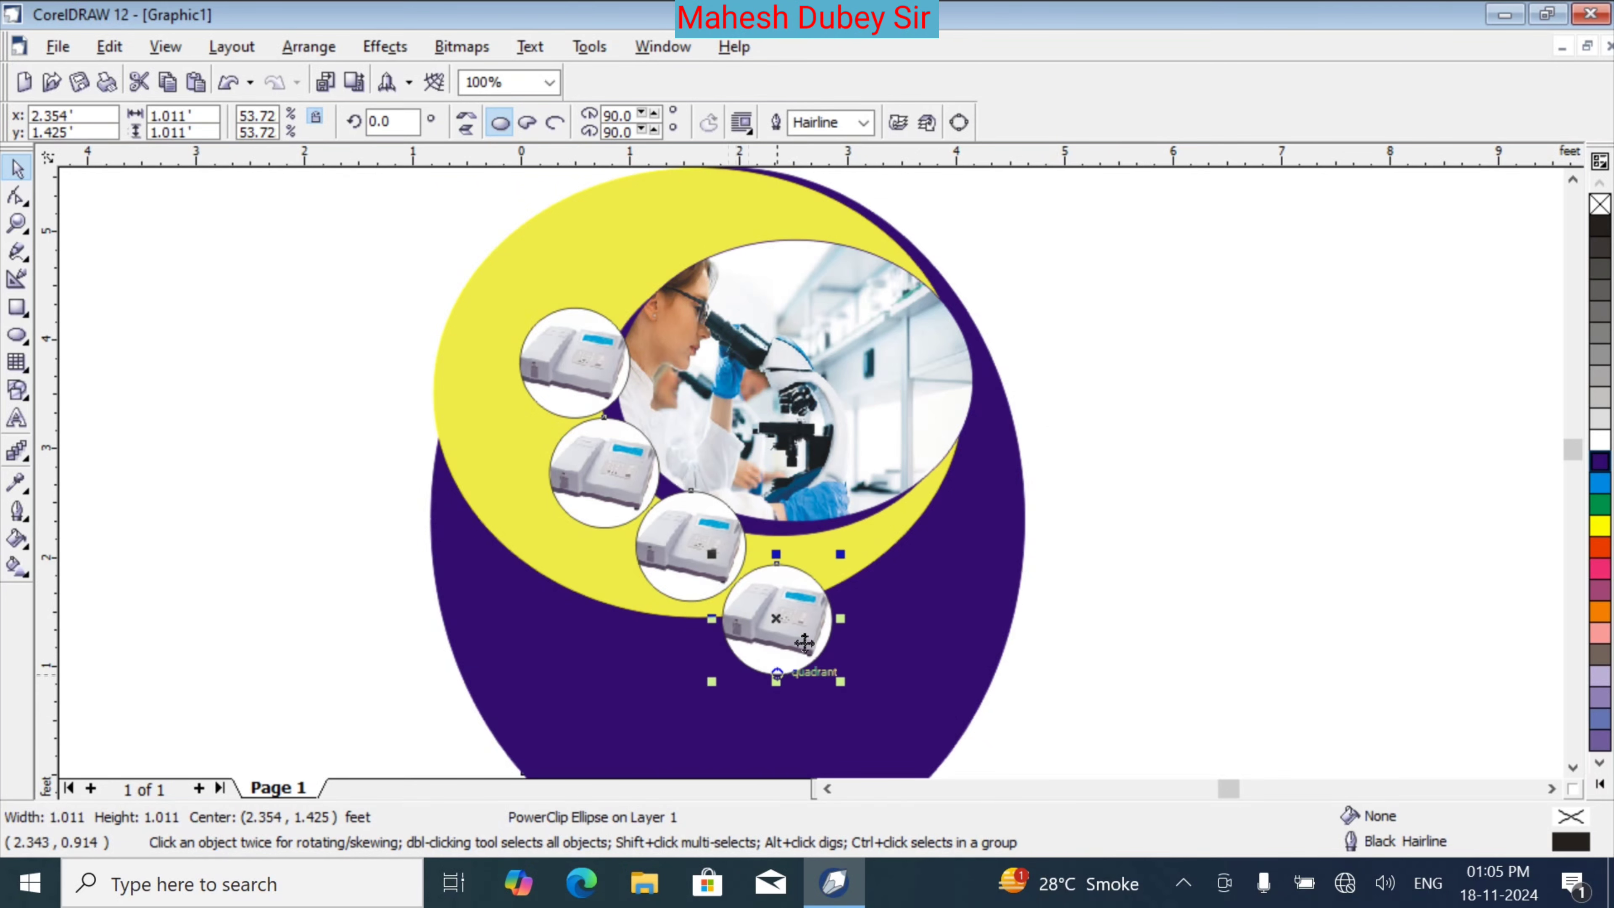
{"action": "left_click_drag", "start_coordinate": [804, 626], "coordinate": [822, 570]}
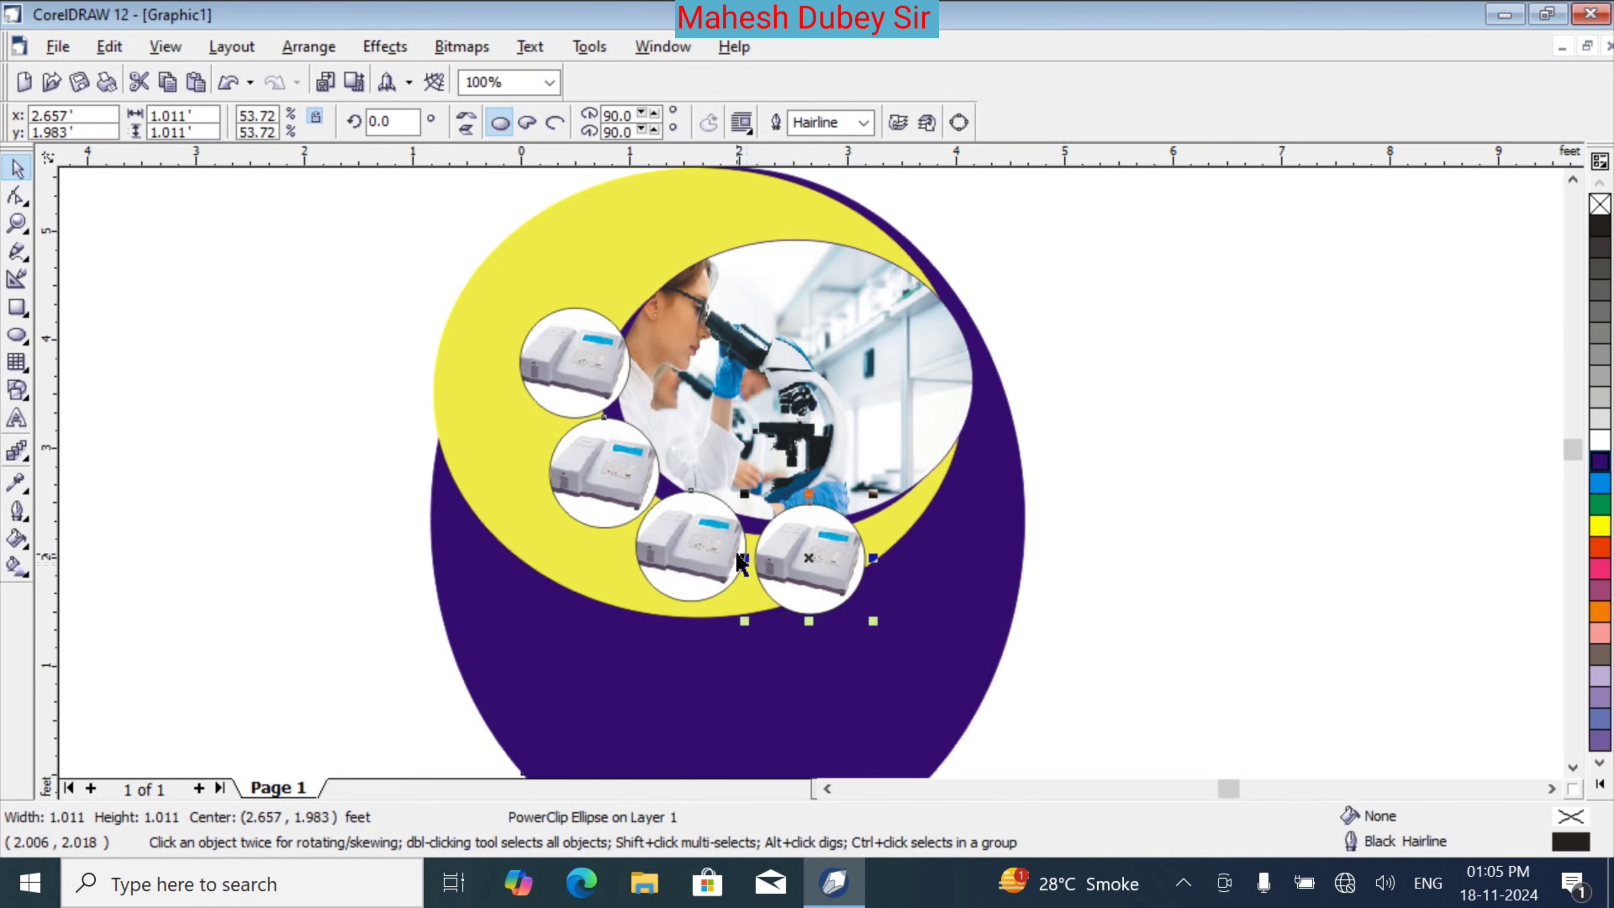
{"action": "left_click", "coordinate": [722, 539]}
{"action": "key", "text": "Right"}
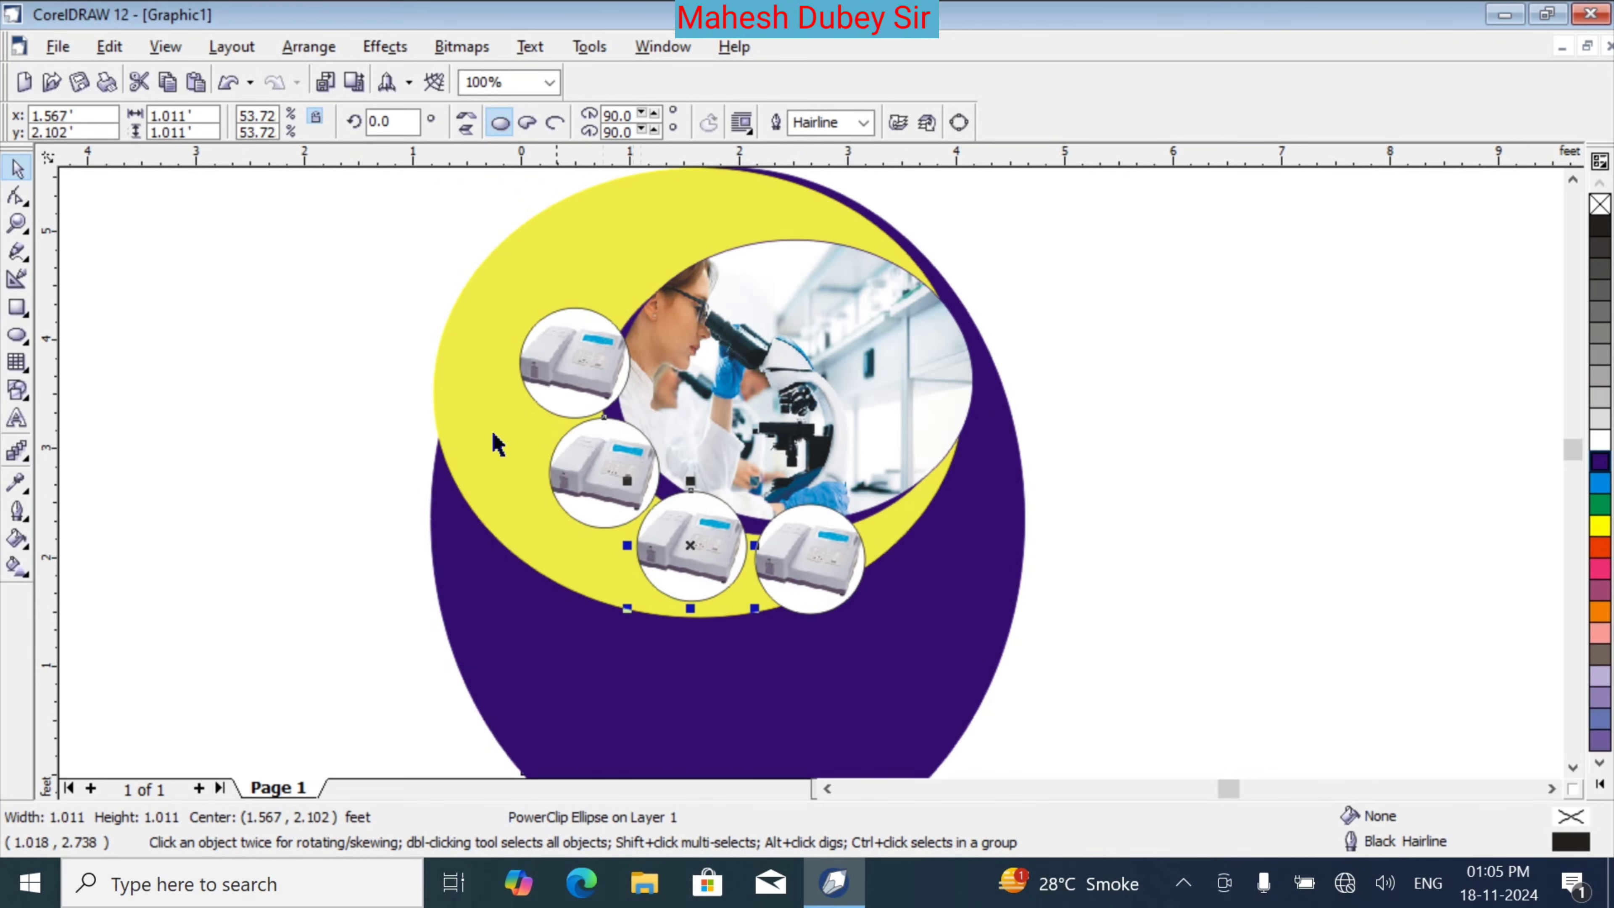
{"action": "left_click", "coordinate": [234, 317]}
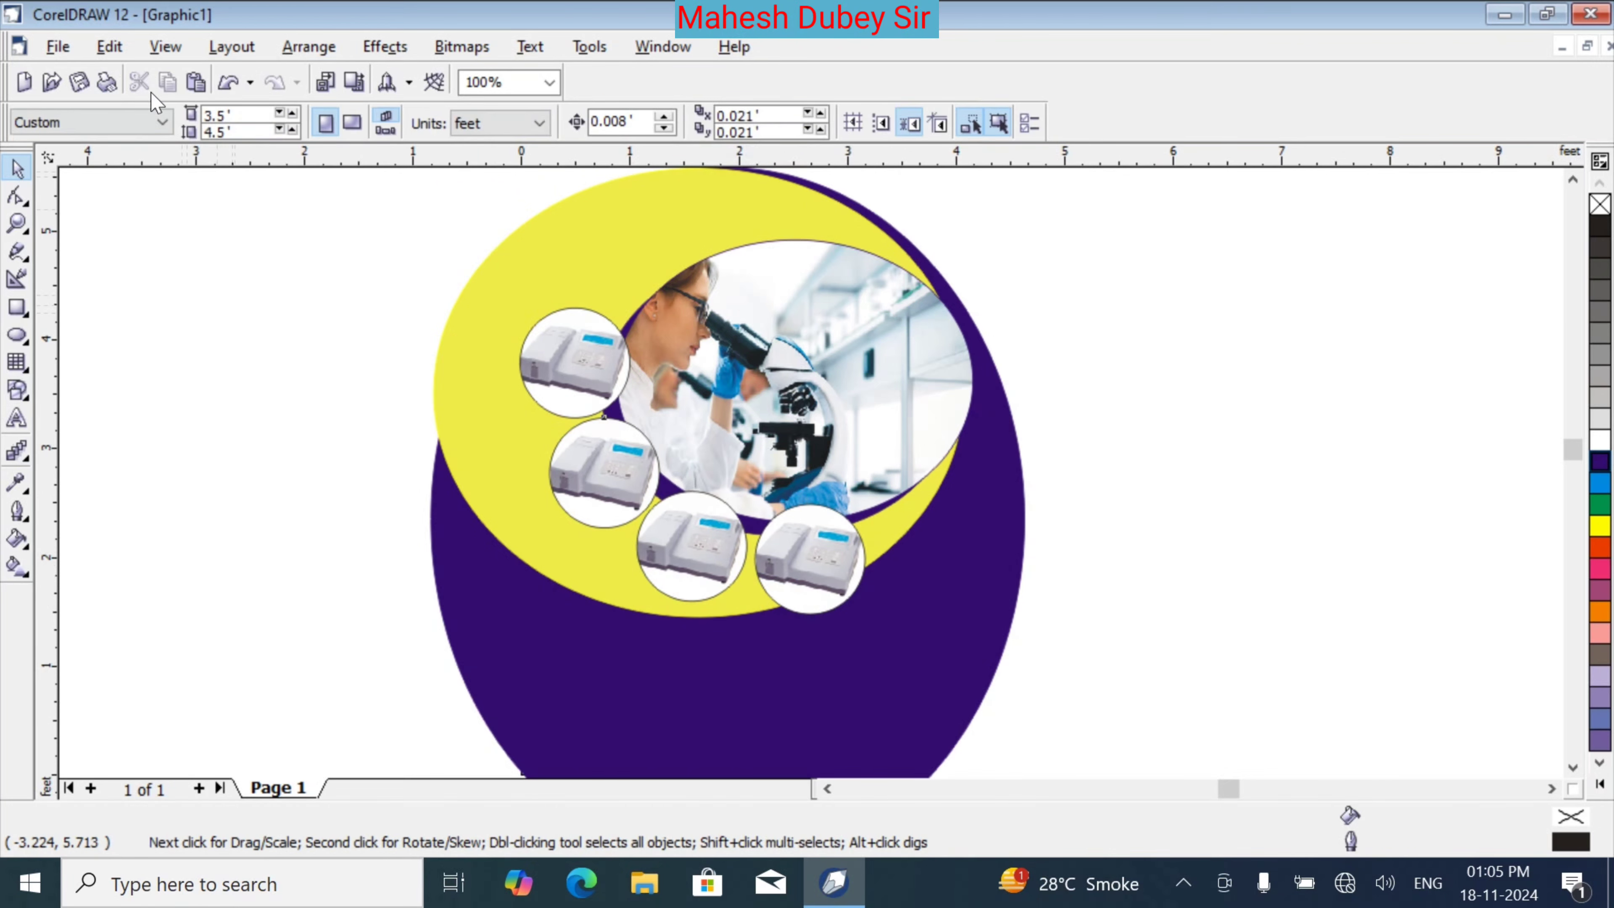
Import the la image from the Pathology Pic folder at about 1.68 by 1.23 feet and place it beside the ellipses
{"action": "left_click", "coordinate": [67, 53]}
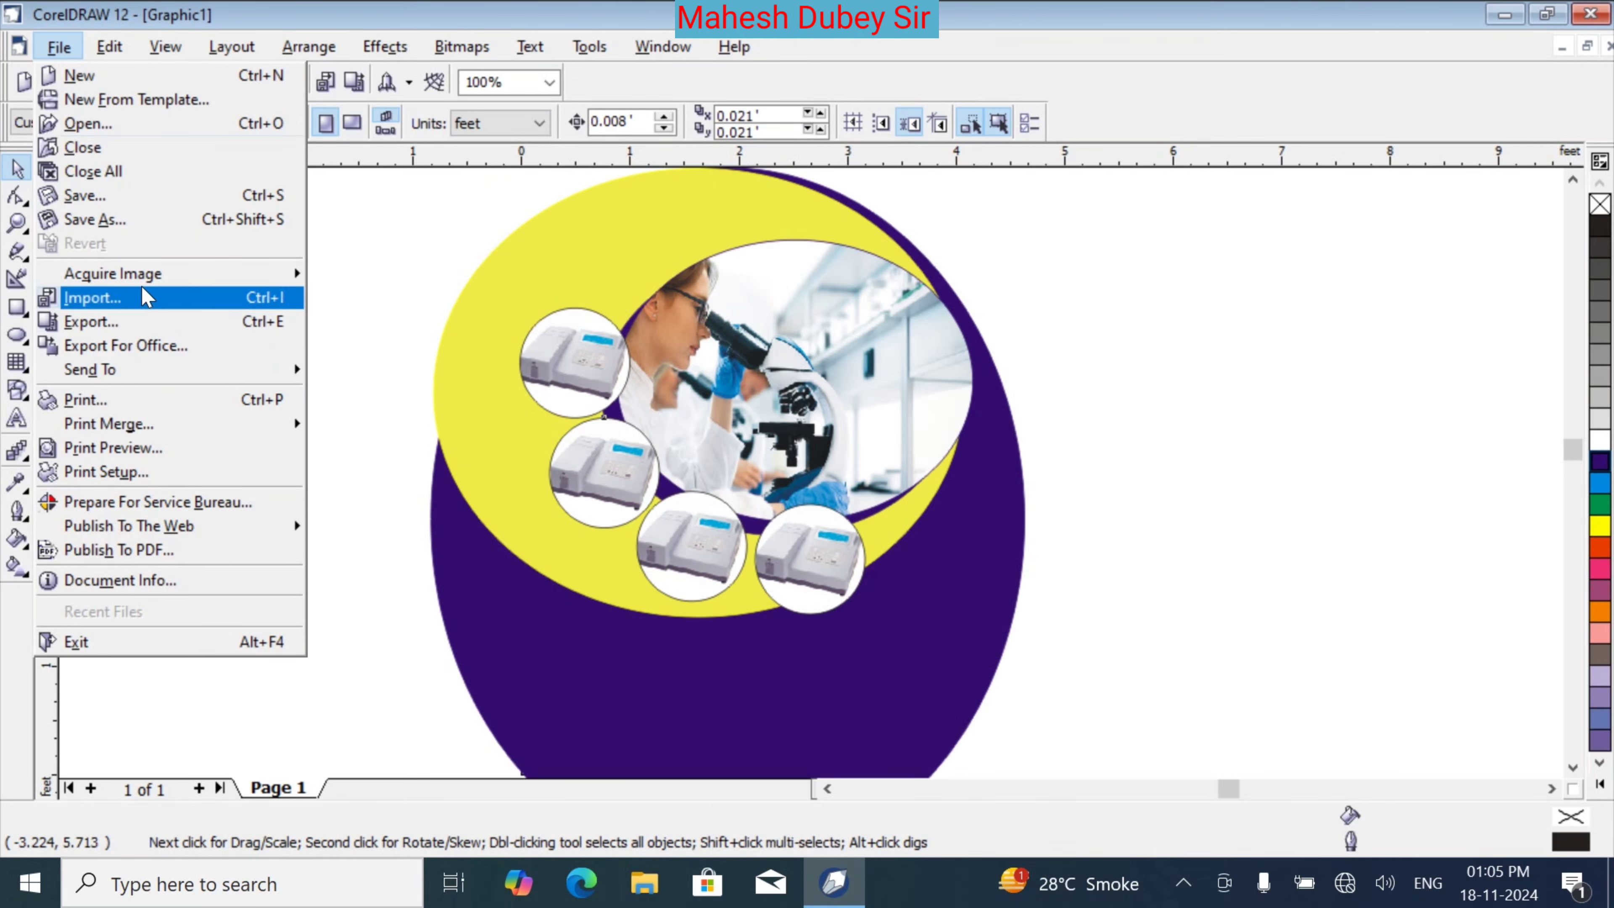
{"action": "left_click", "coordinate": [143, 297]}
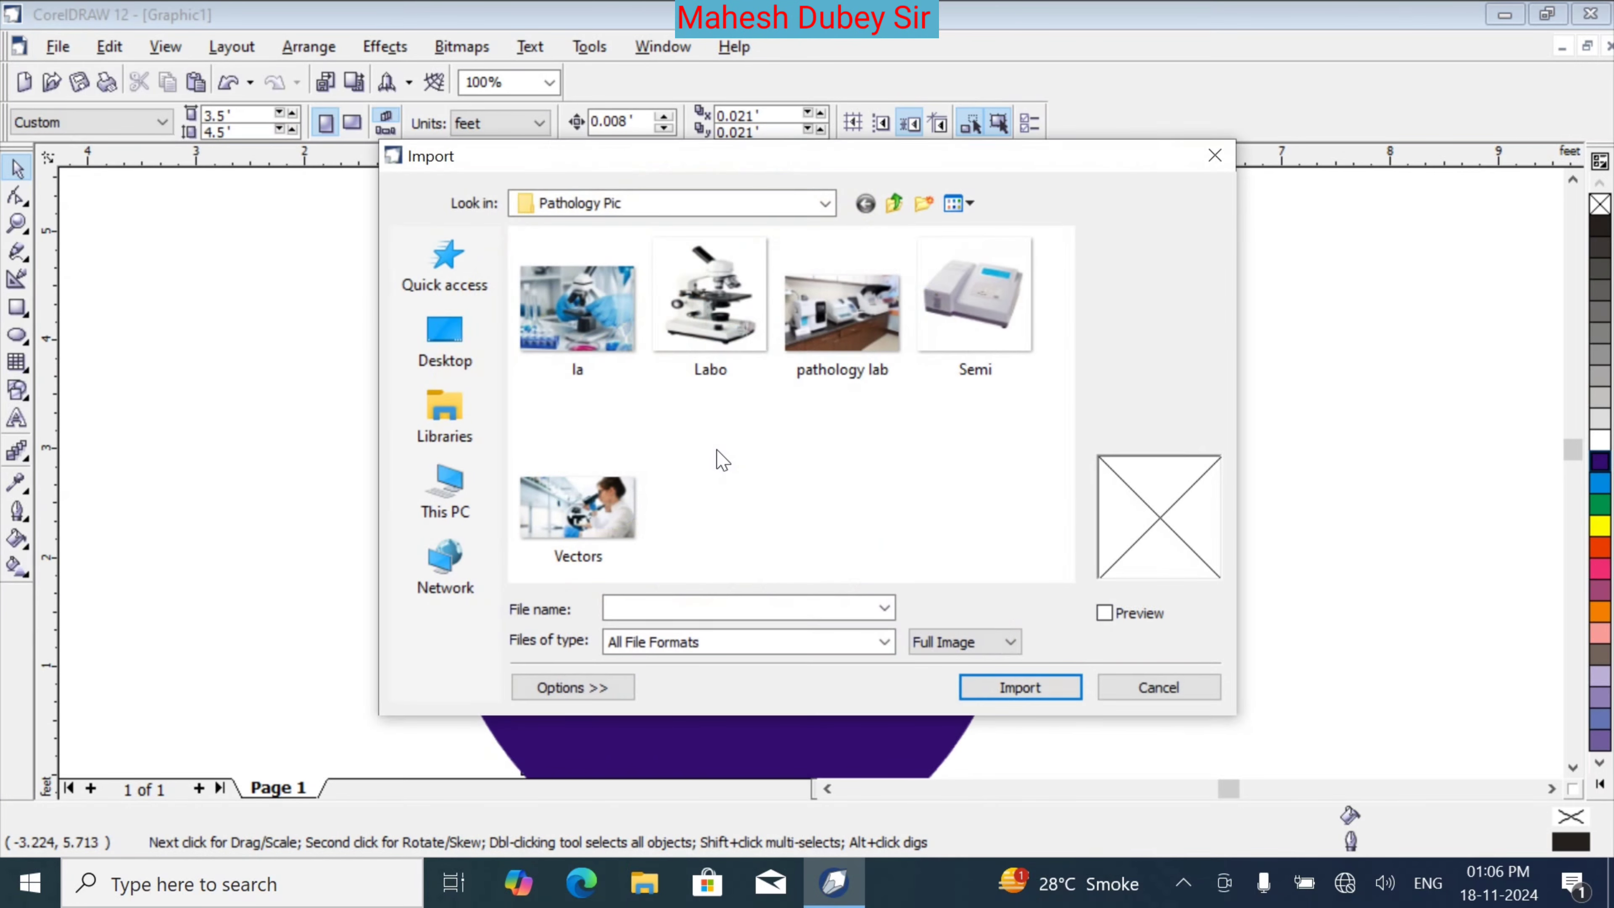
{"action": "left_click", "coordinate": [579, 311]}
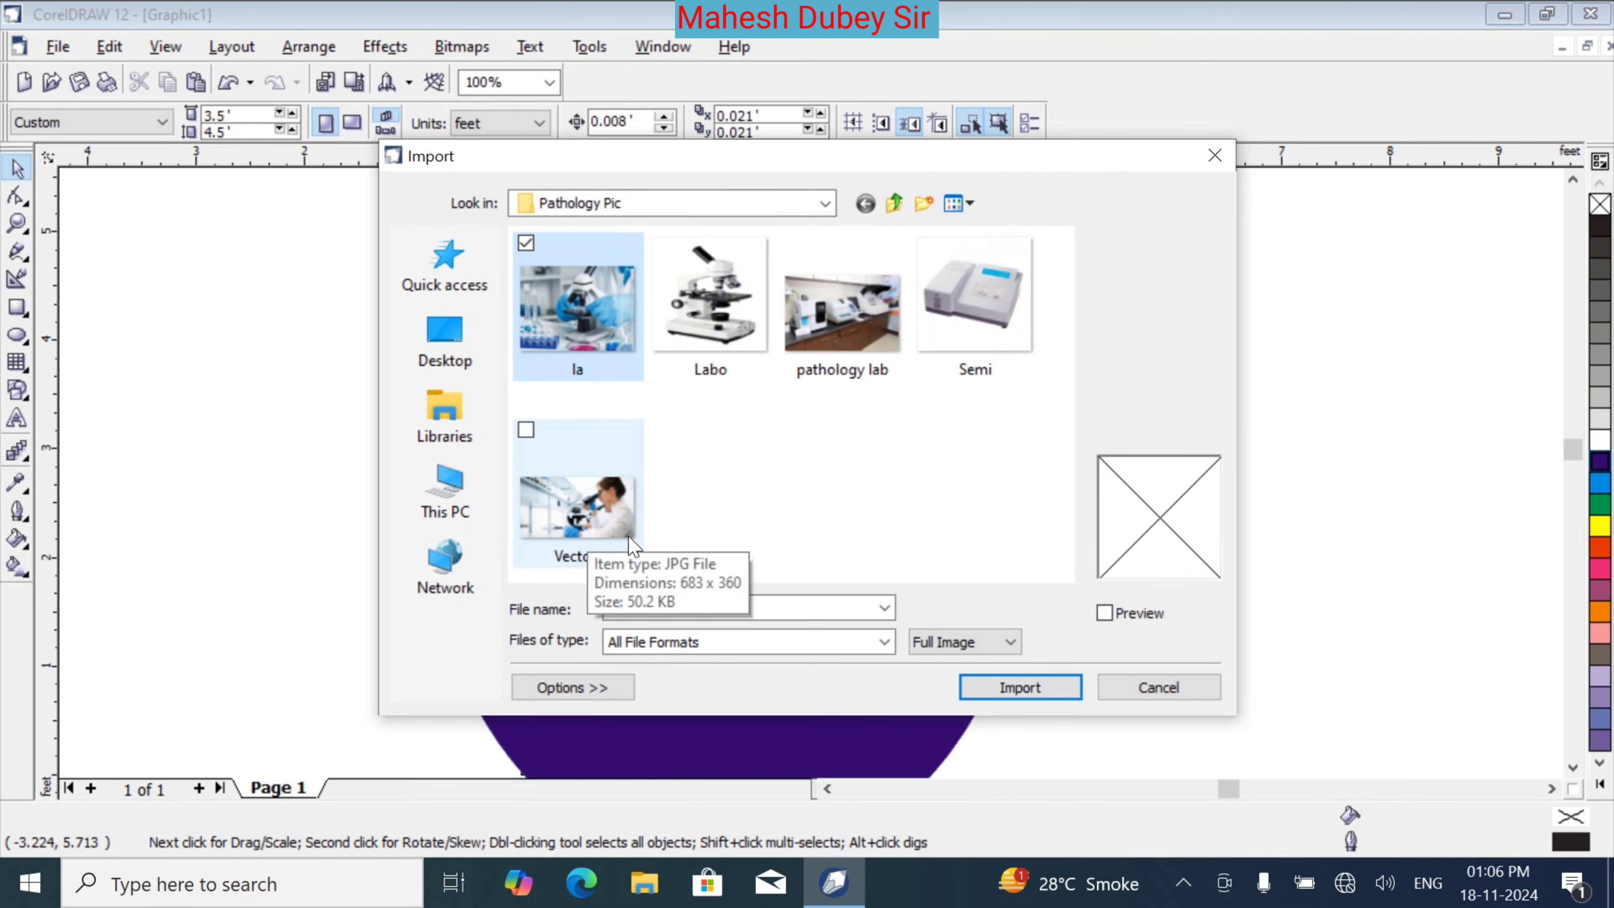
{"action": "left_click", "coordinate": [1042, 688]}
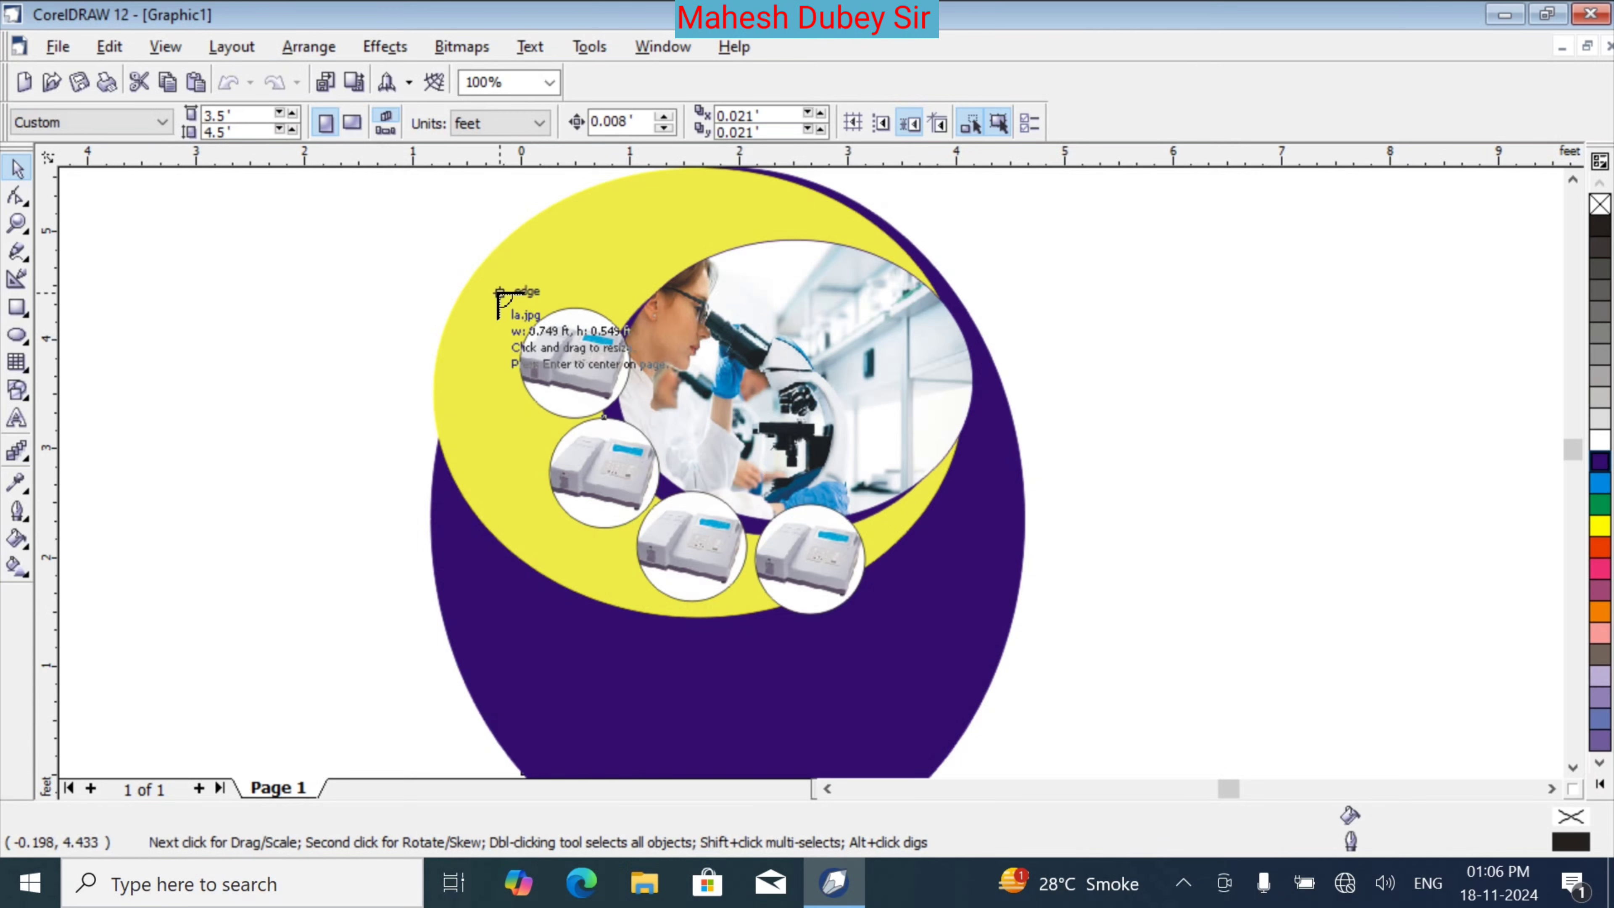
{"action": "left_click_drag", "start_coordinate": [500, 293], "coordinate": [666, 492]}
{"action": "left_click_drag", "start_coordinate": [608, 359], "coordinate": [270, 418]}
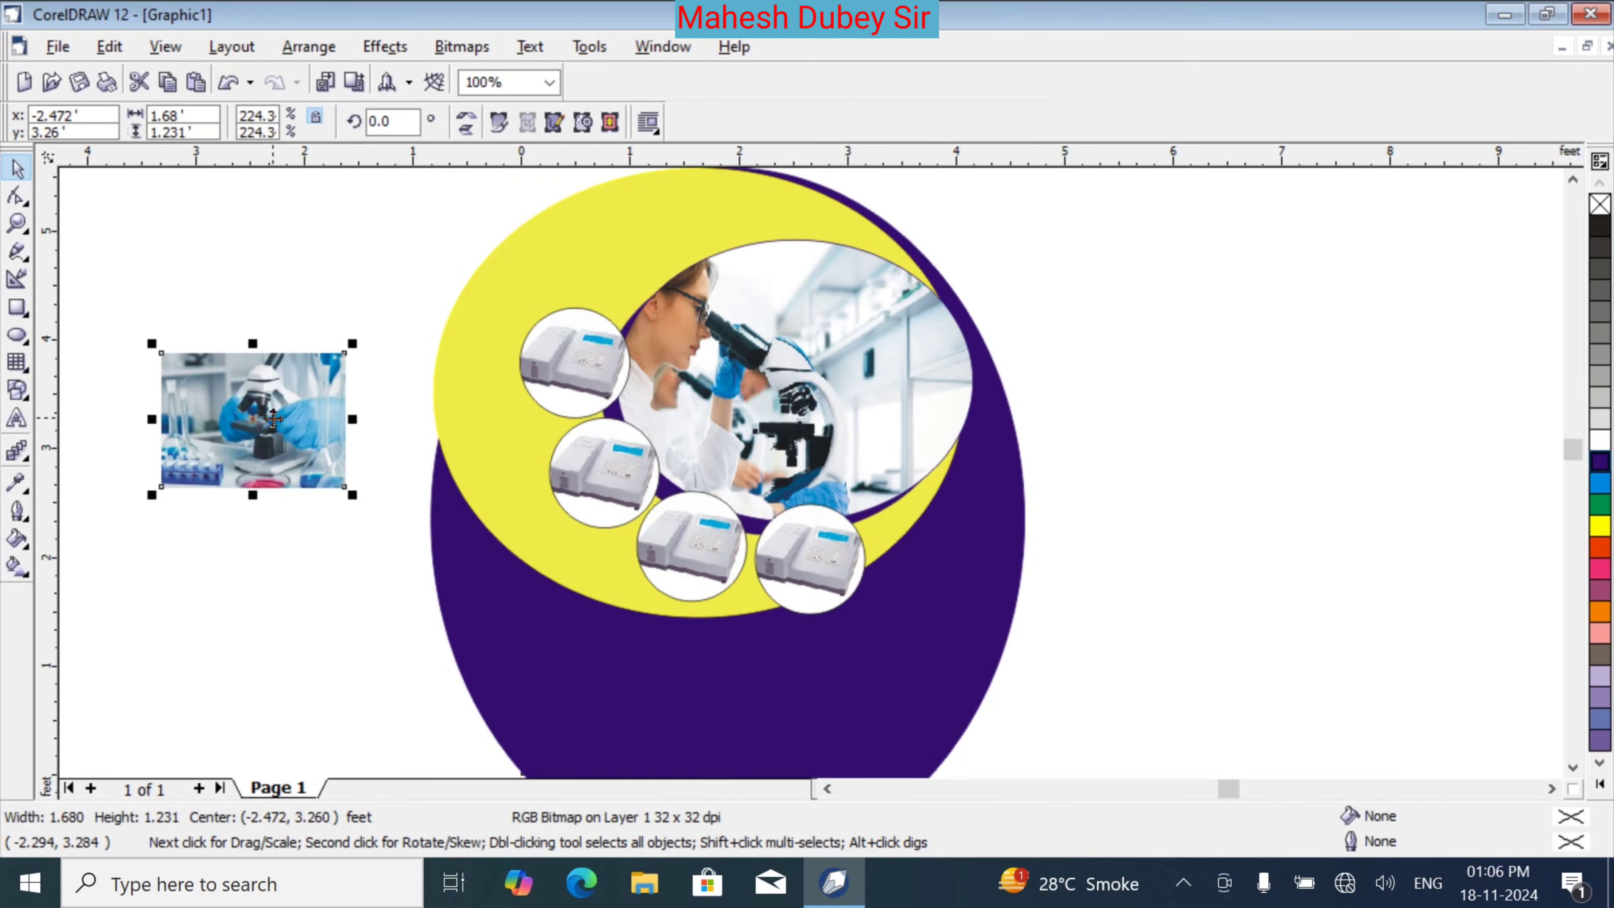
PowerClip the la image inside the second small circle
{"action": "left_click", "coordinate": [385, 46]}
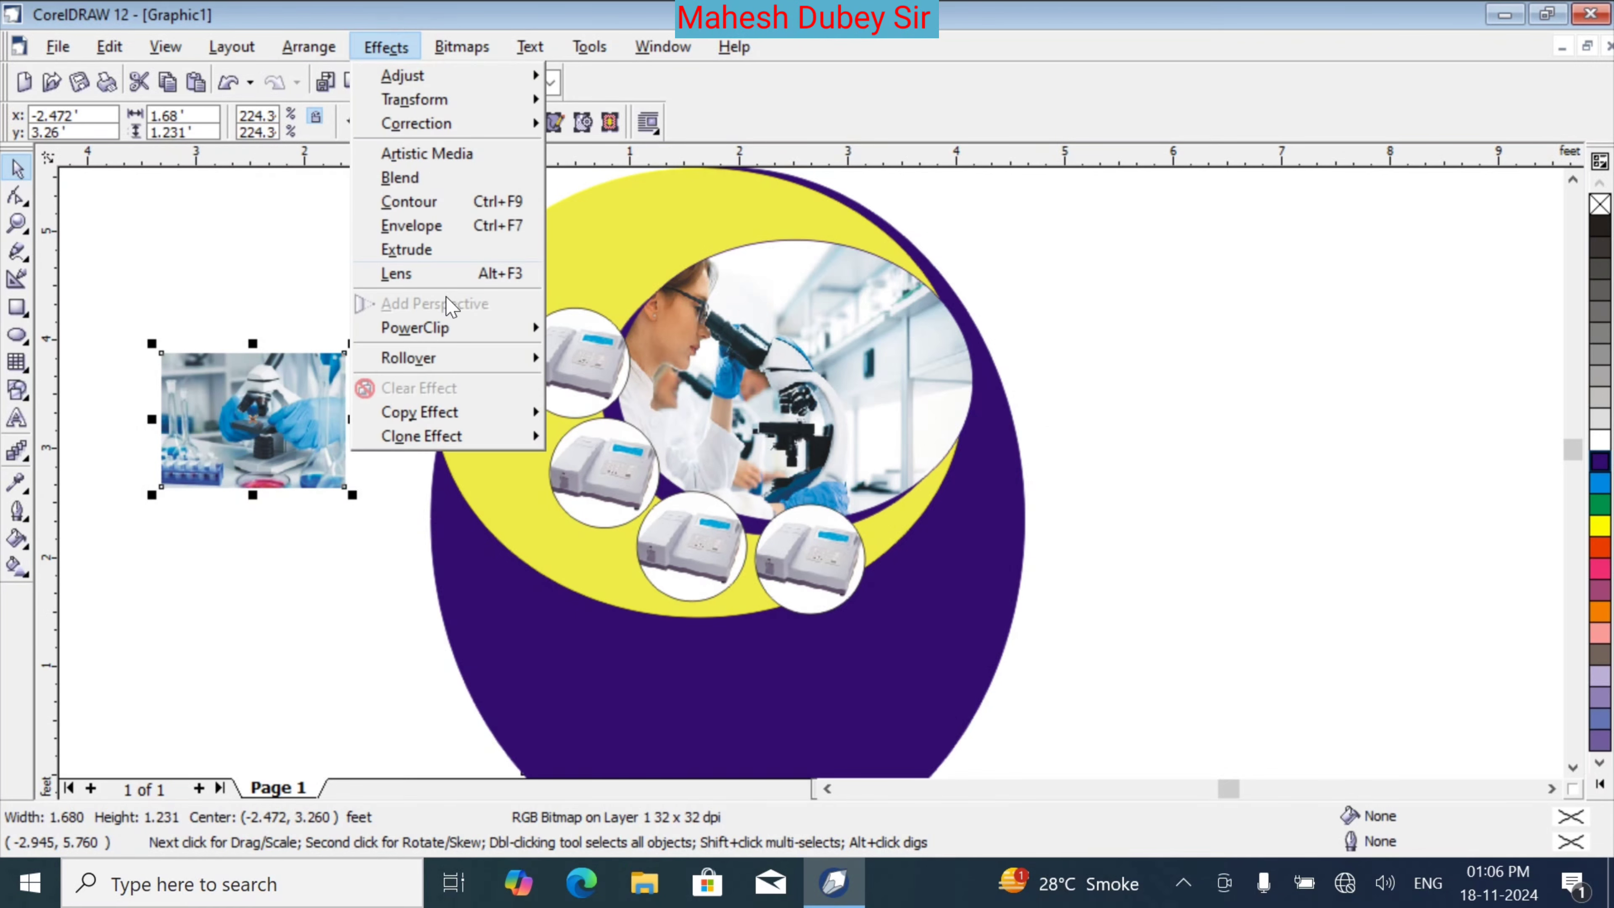
{"action": "mouse_move", "coordinate": [523, 330]}
{"action": "left_click", "coordinate": [619, 331]}
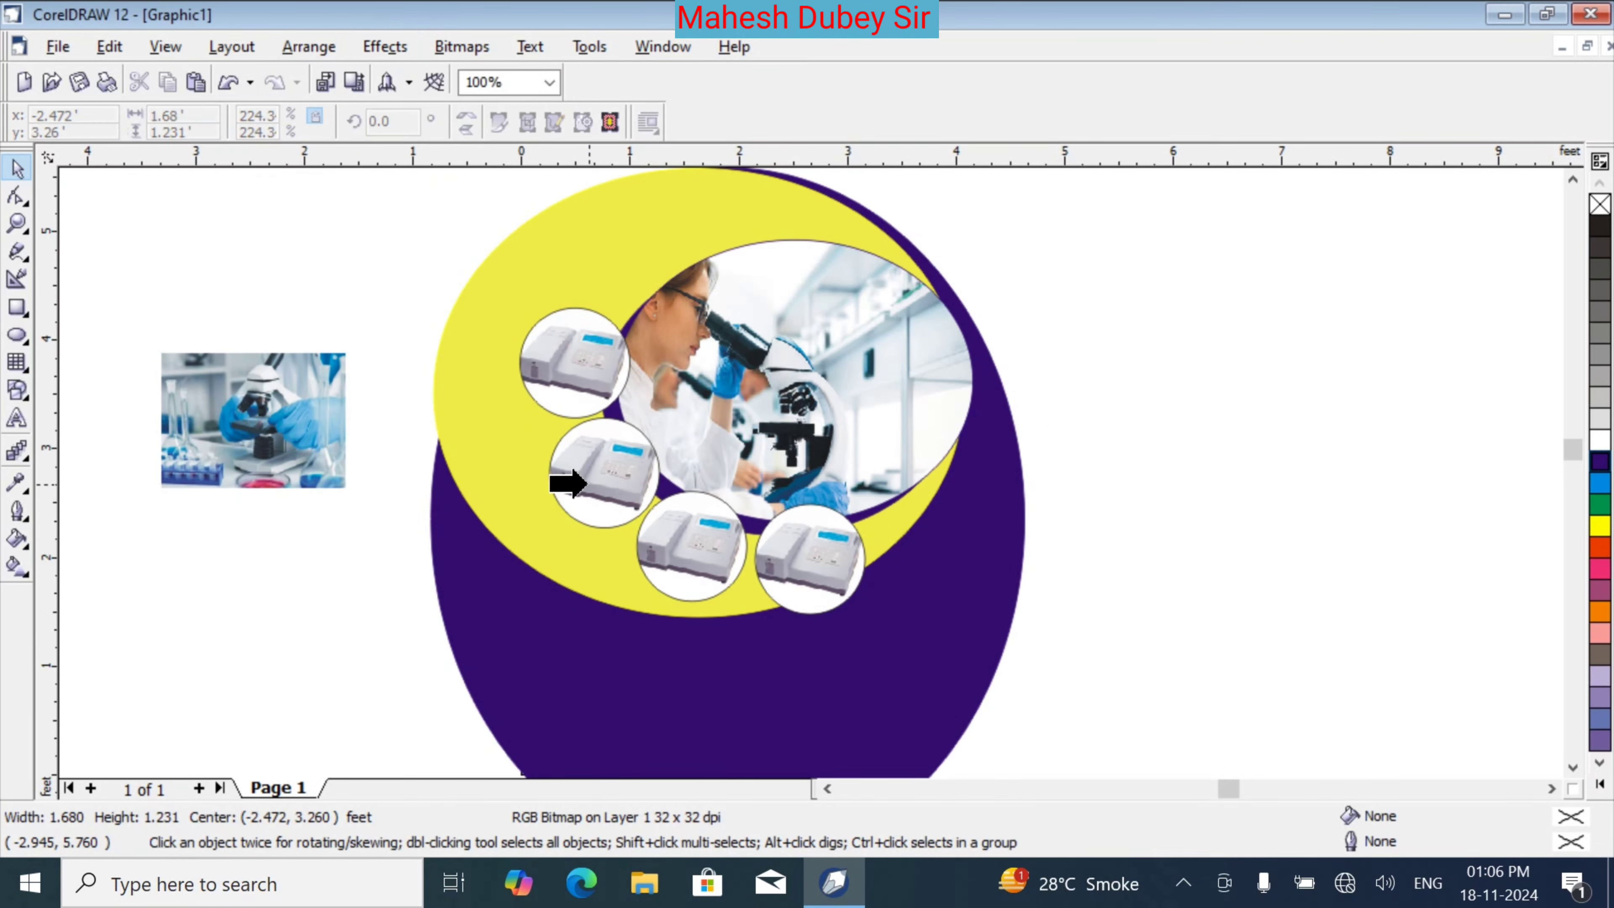
{"action": "left_click", "coordinate": [573, 469]}
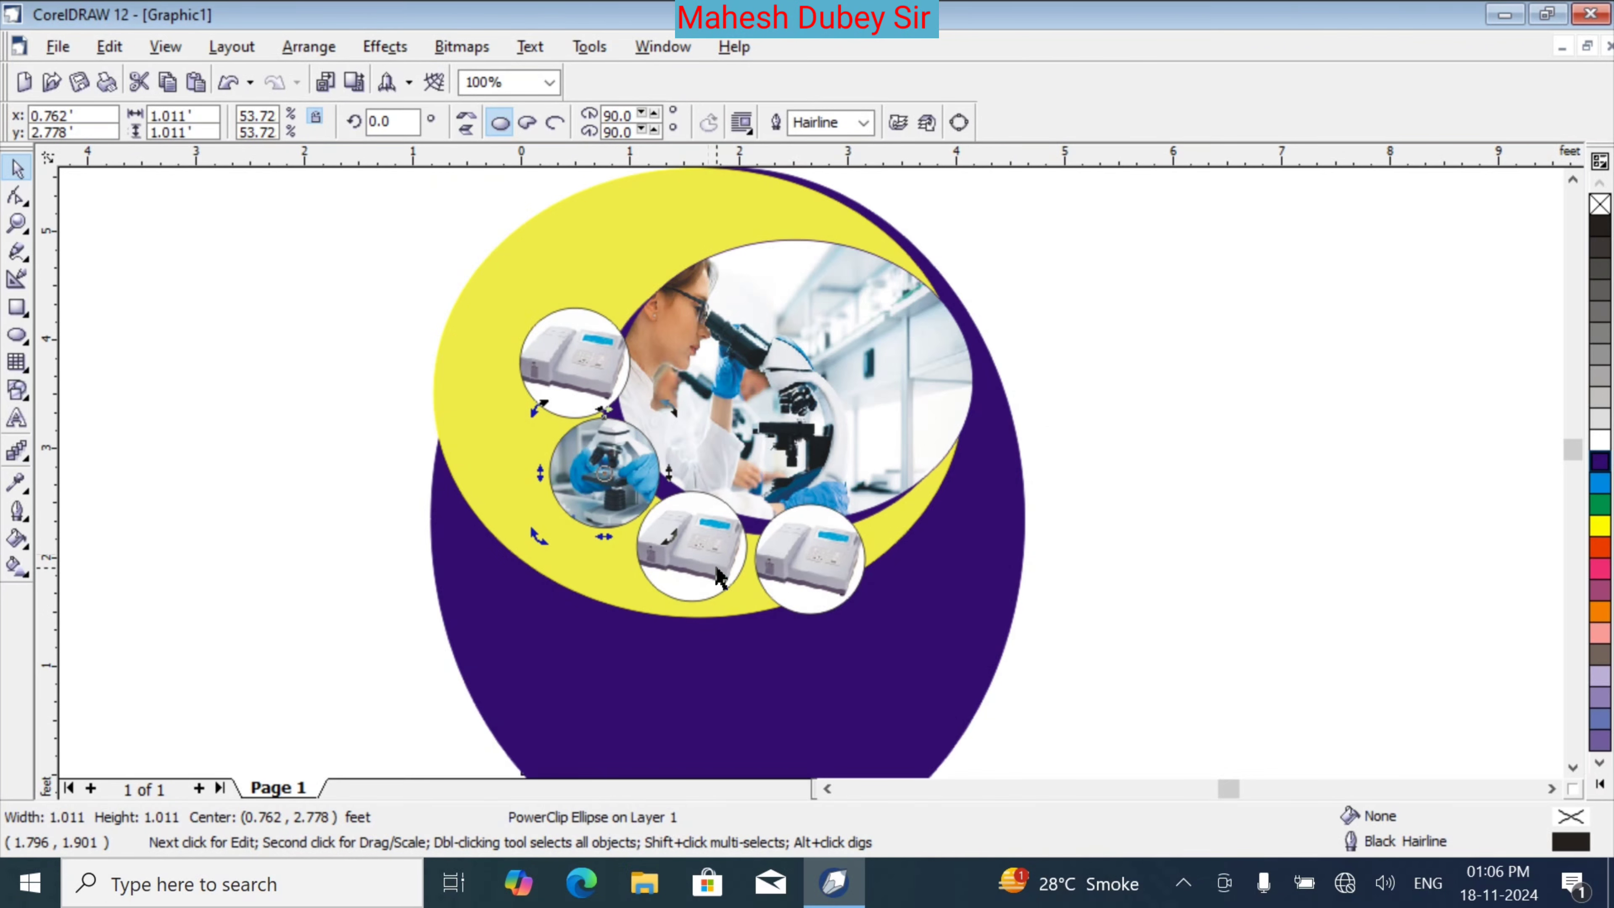
{"action": "left_click", "coordinate": [1128, 385]}
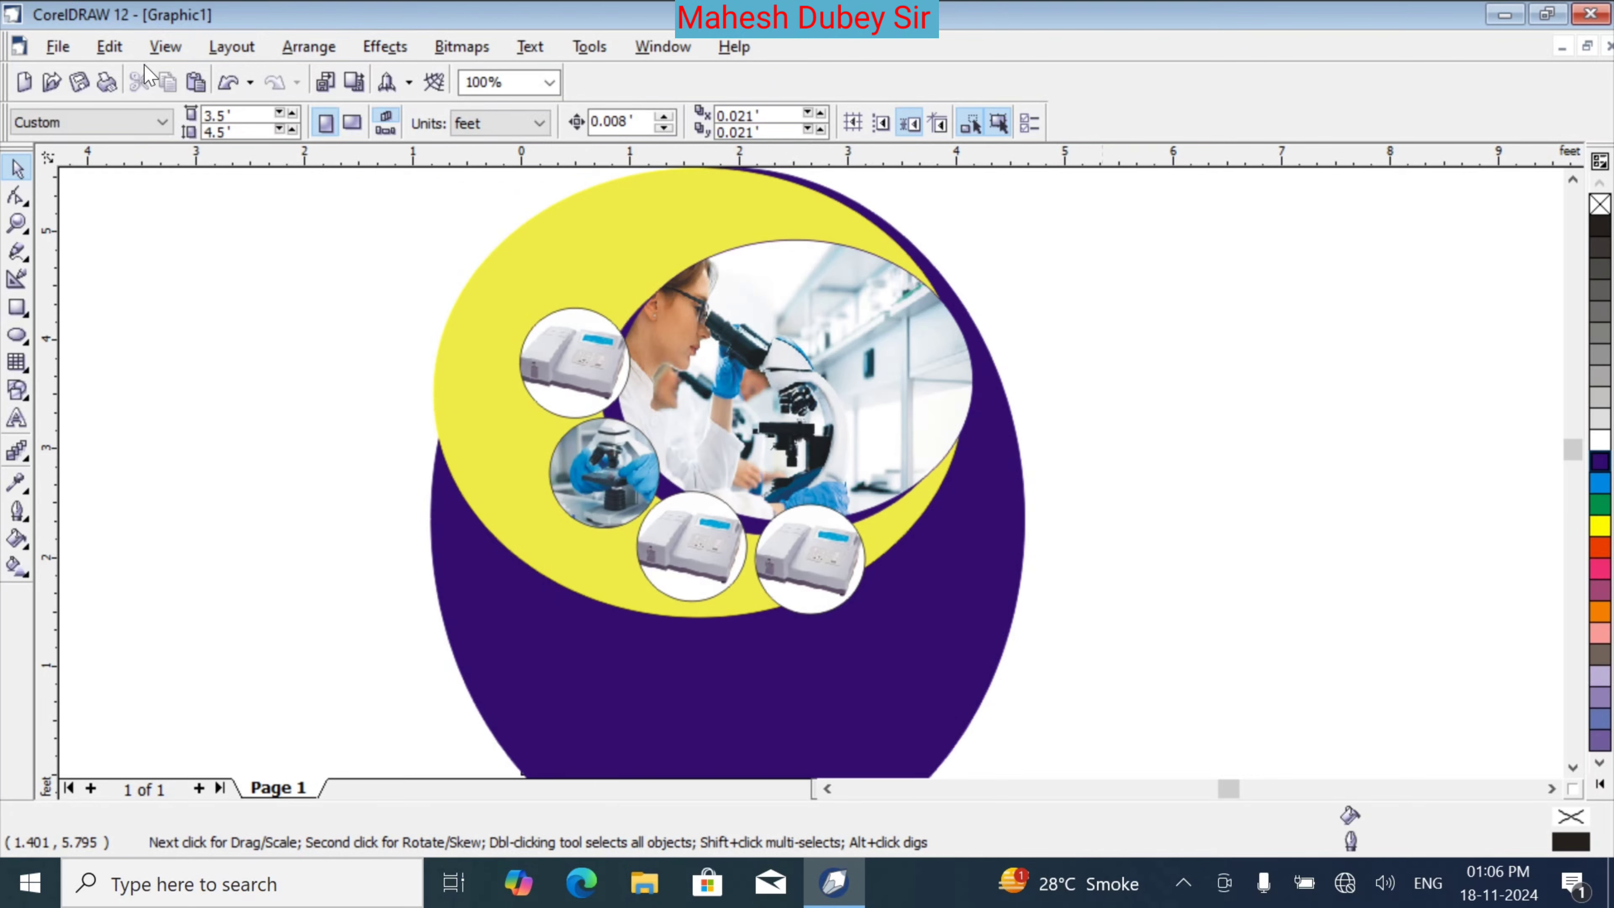
Import the Labo microscope image from the Pathology Pic folder at about 1.62 feet square beside the ellipses
{"action": "key", "text": "ctrl+i"}
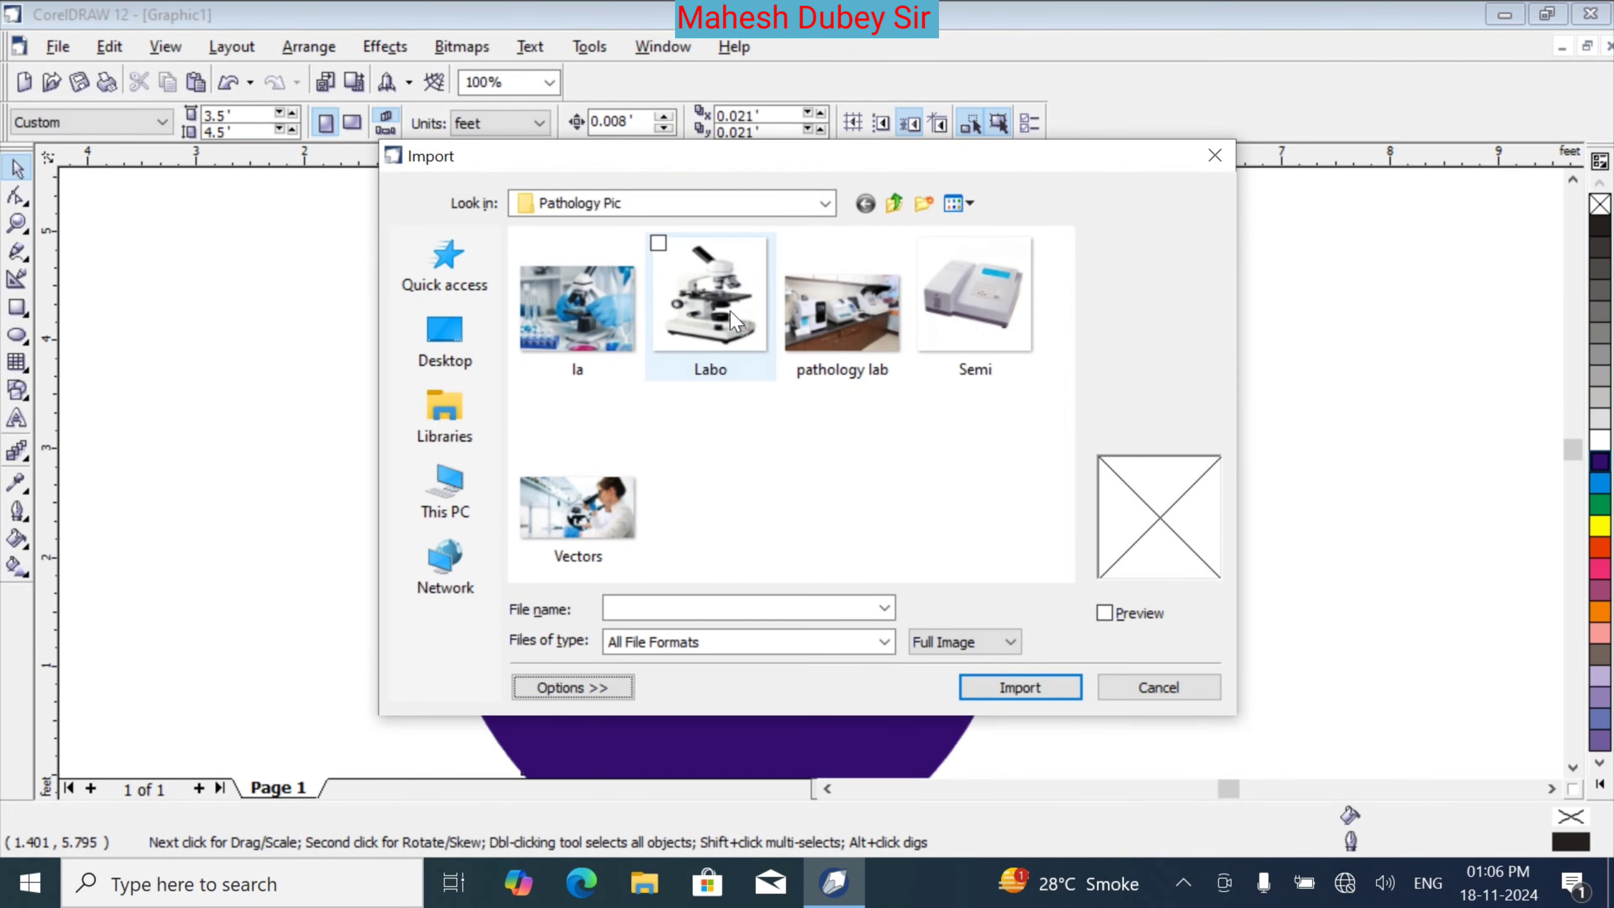
{"action": "double_click", "coordinate": [718, 310]}
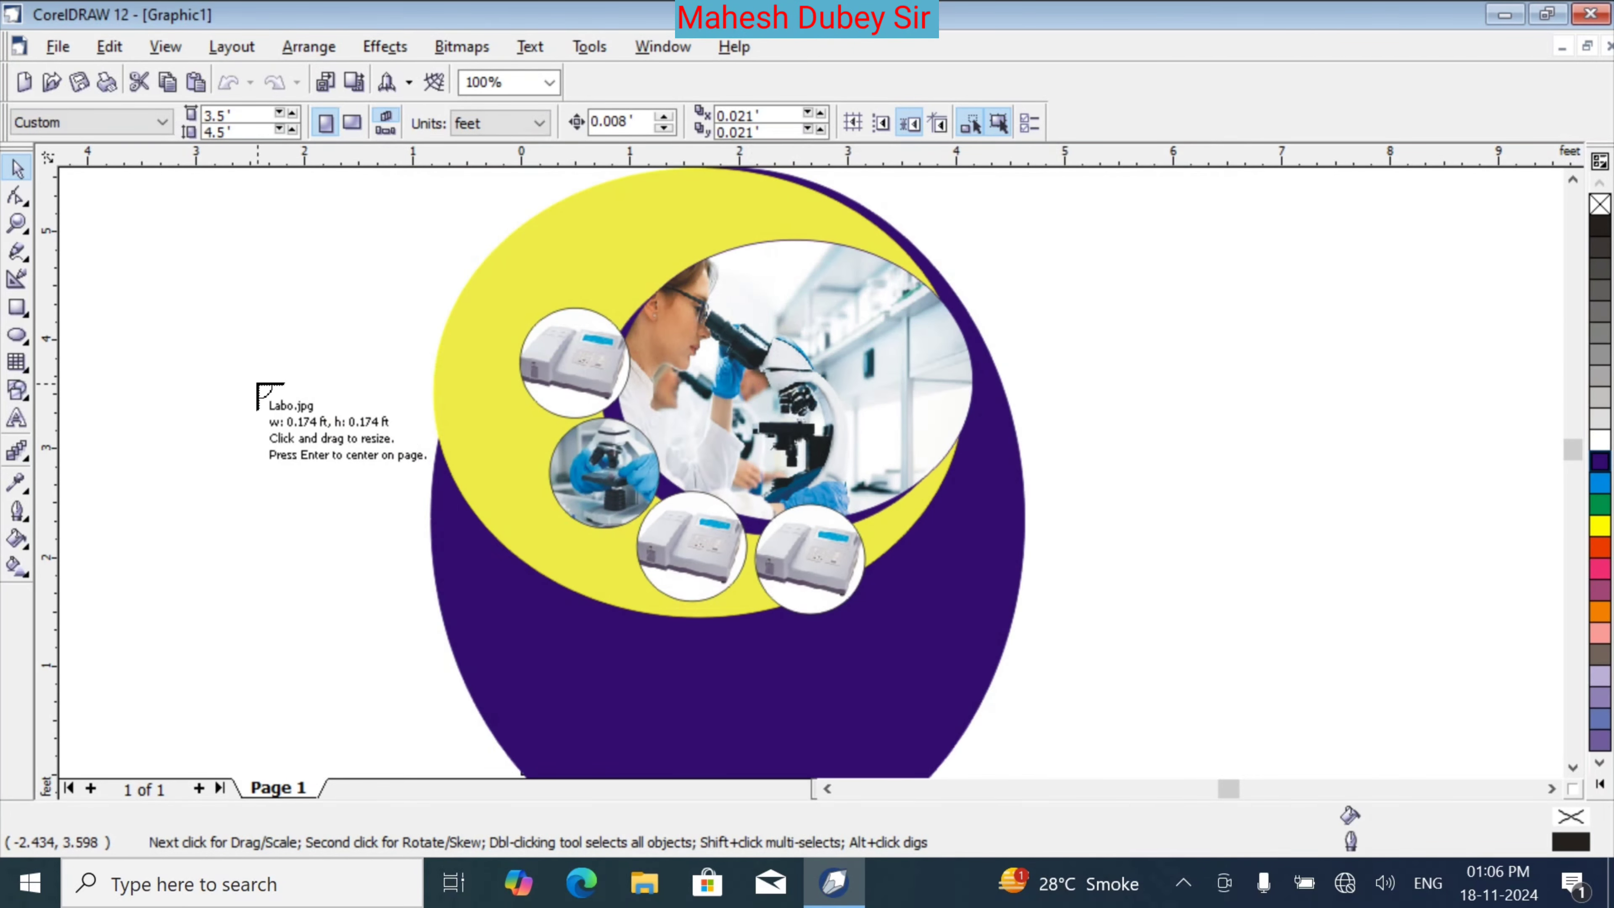
{"action": "left_click_drag", "start_coordinate": [256, 383], "coordinate": [433, 559]}
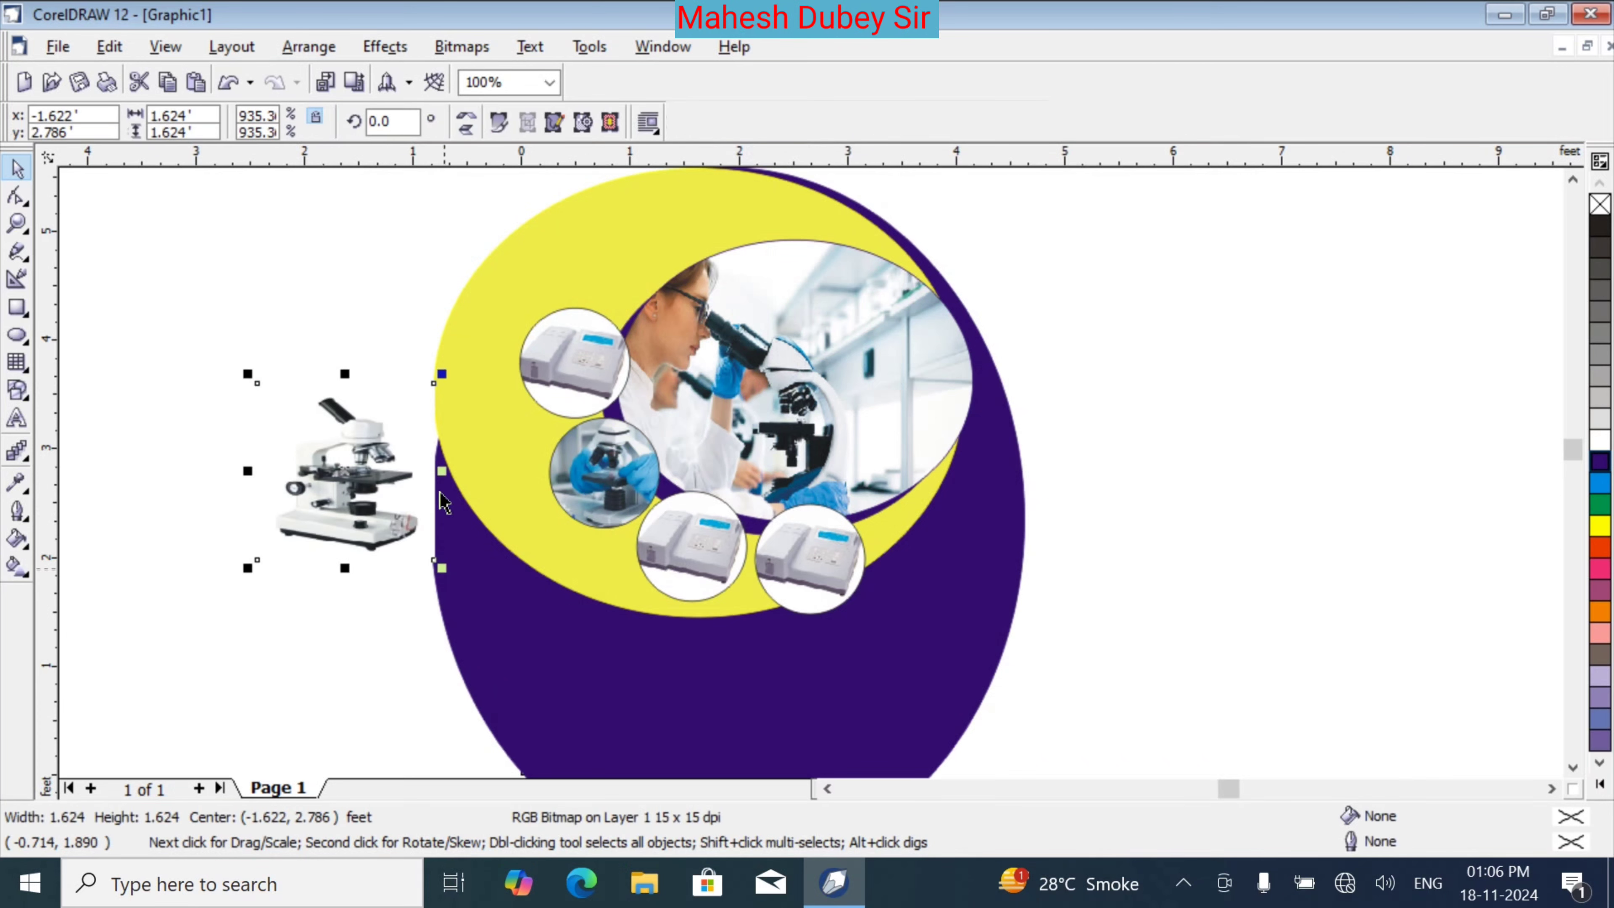
Try to PowerClip the full-size Labo microscope image inside the third small circle, and undo it
{"action": "left_click", "coordinate": [385, 46]}
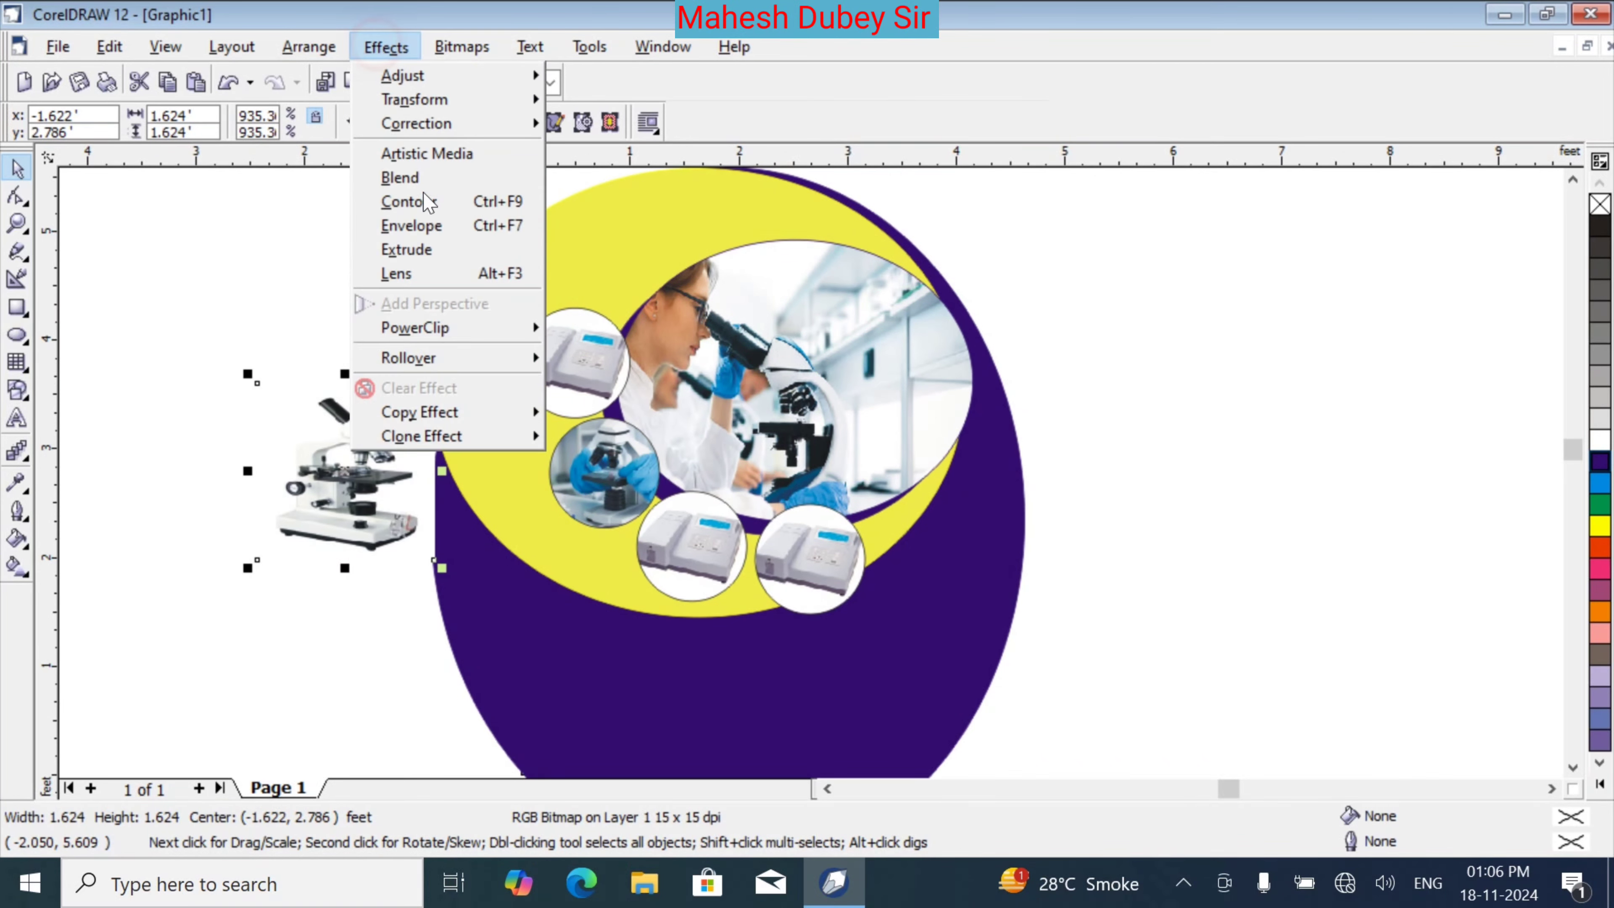
{"action": "mouse_move", "coordinate": [473, 337]}
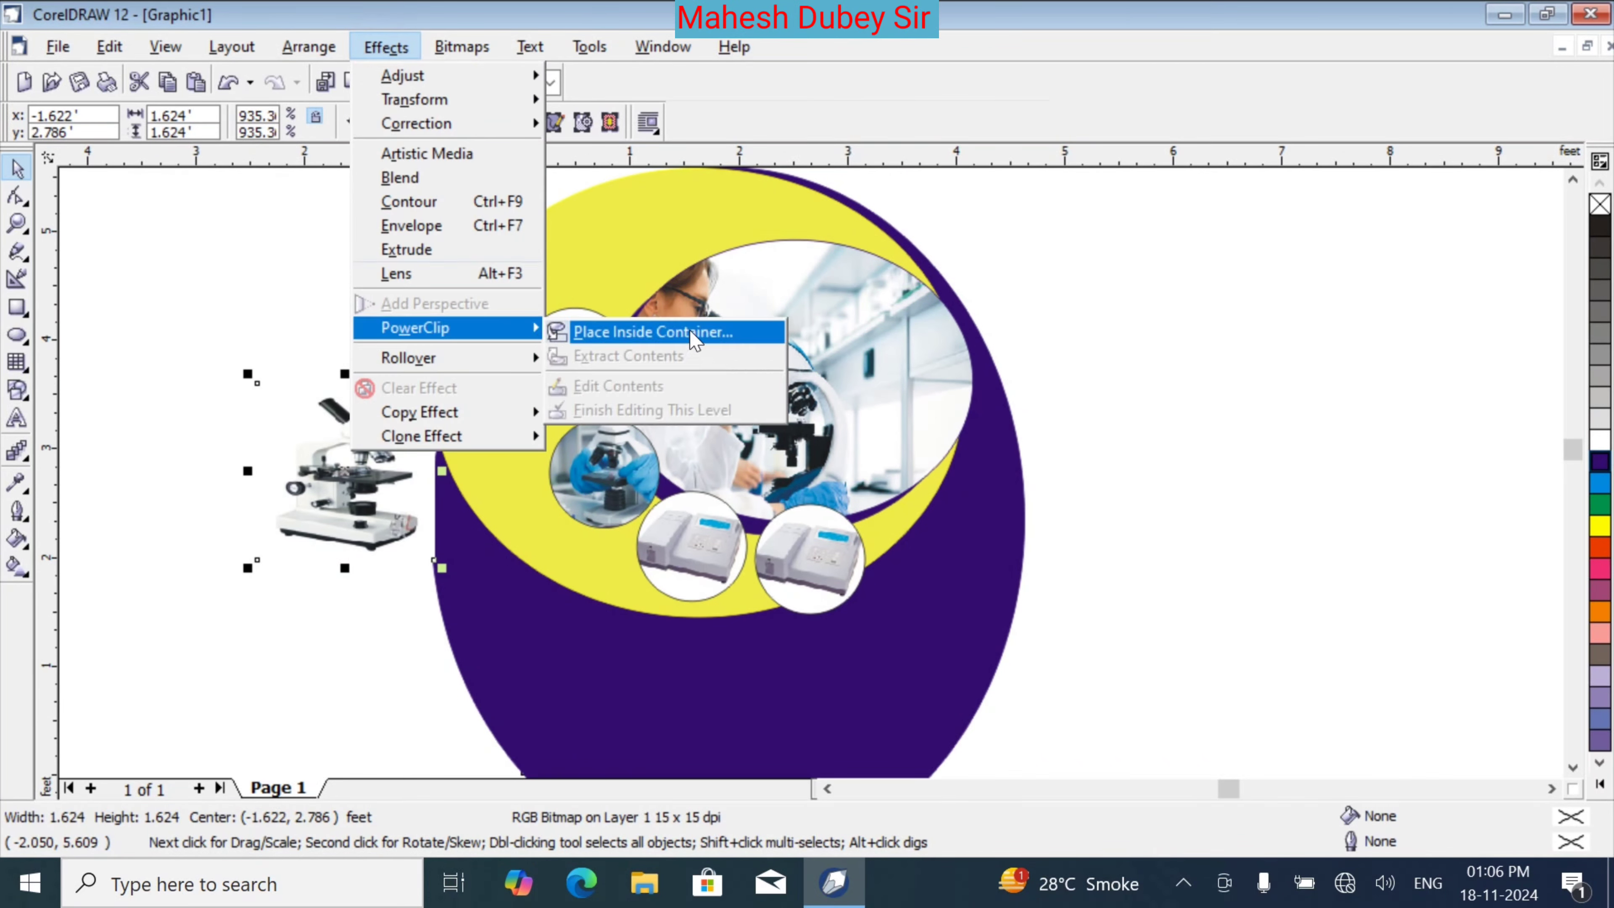
{"action": "left_click", "coordinate": [613, 328]}
{"action": "left_click", "coordinate": [647, 551]}
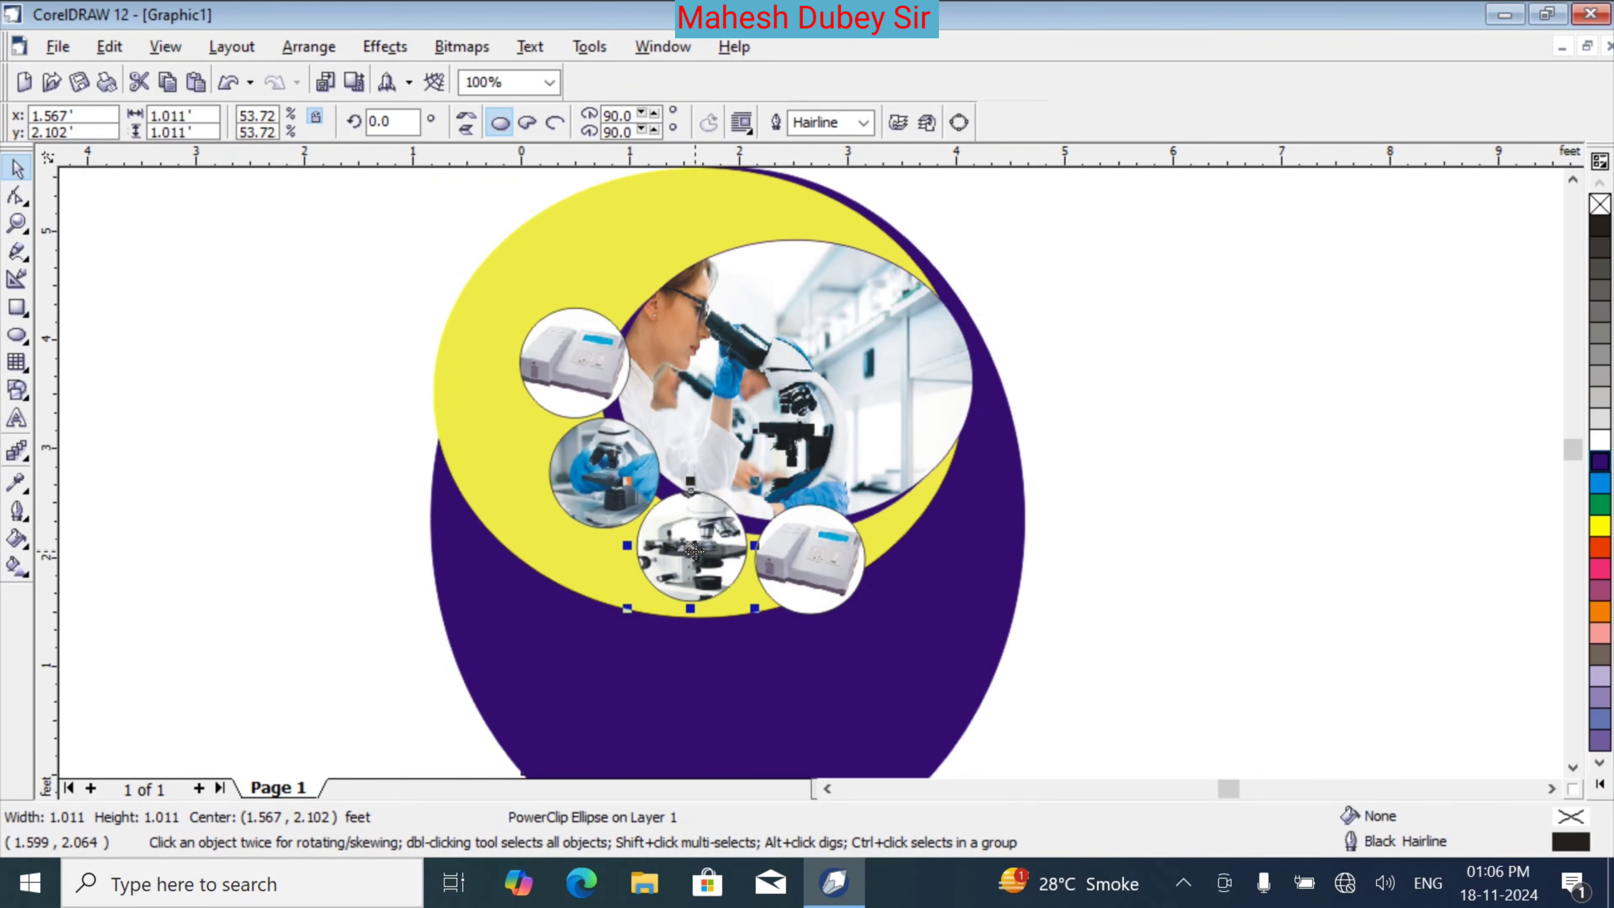
{"action": "key", "text": "ctrl+z"}
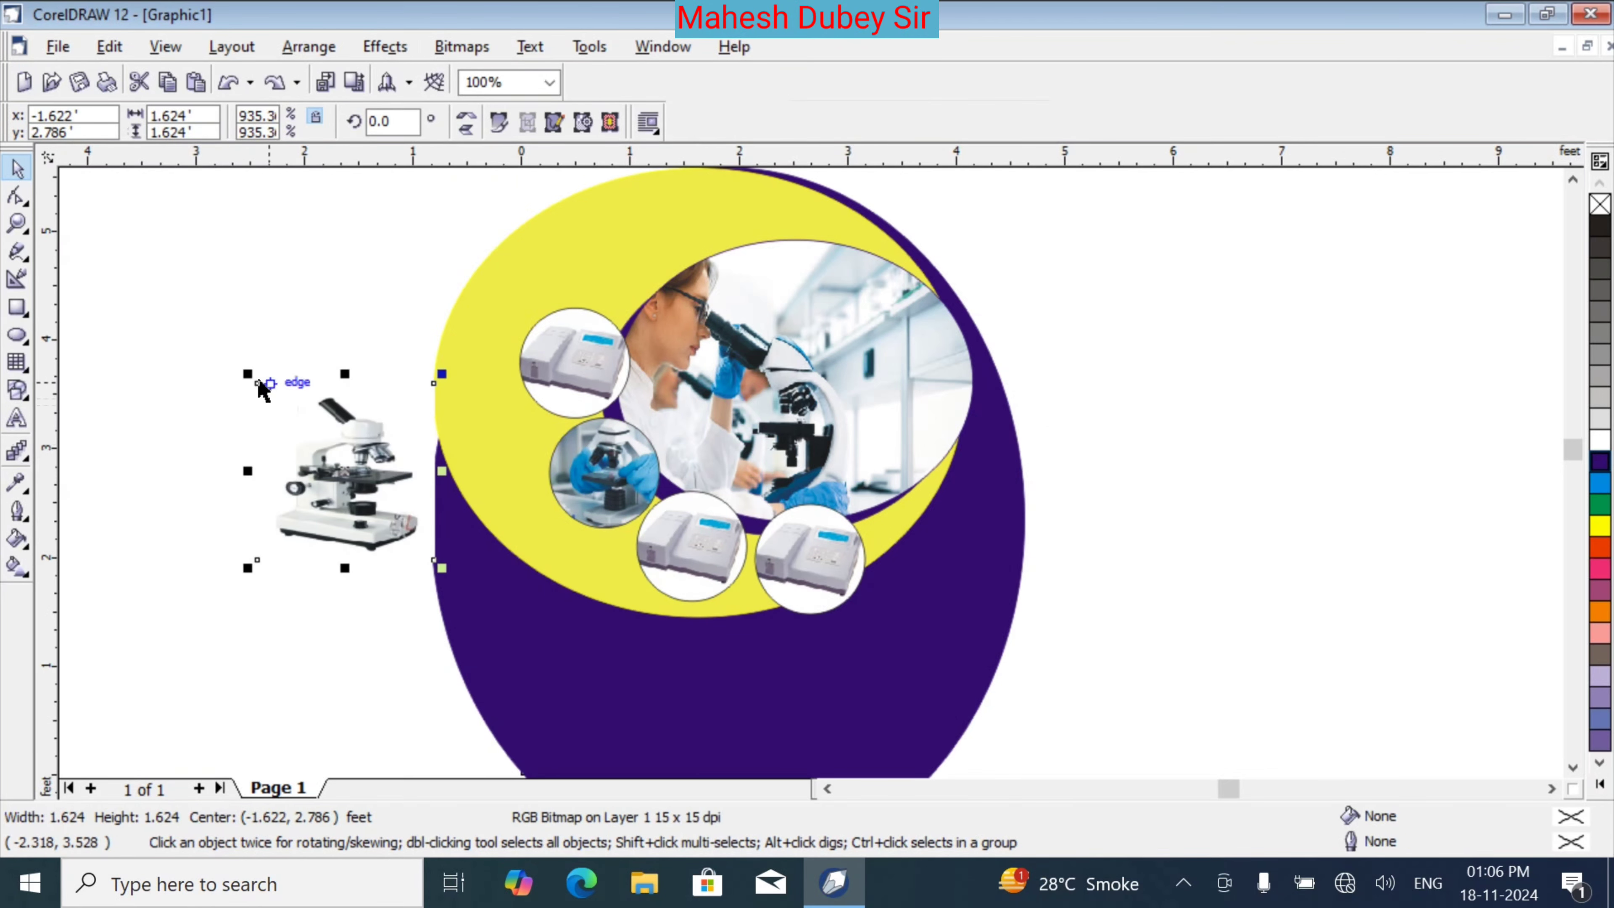
Shrink the Labo microscope image to about 1.22 feet square and PowerClip it inside the third small circle
{"action": "left_click_drag", "start_coordinate": [248, 373], "coordinate": [287, 418]}
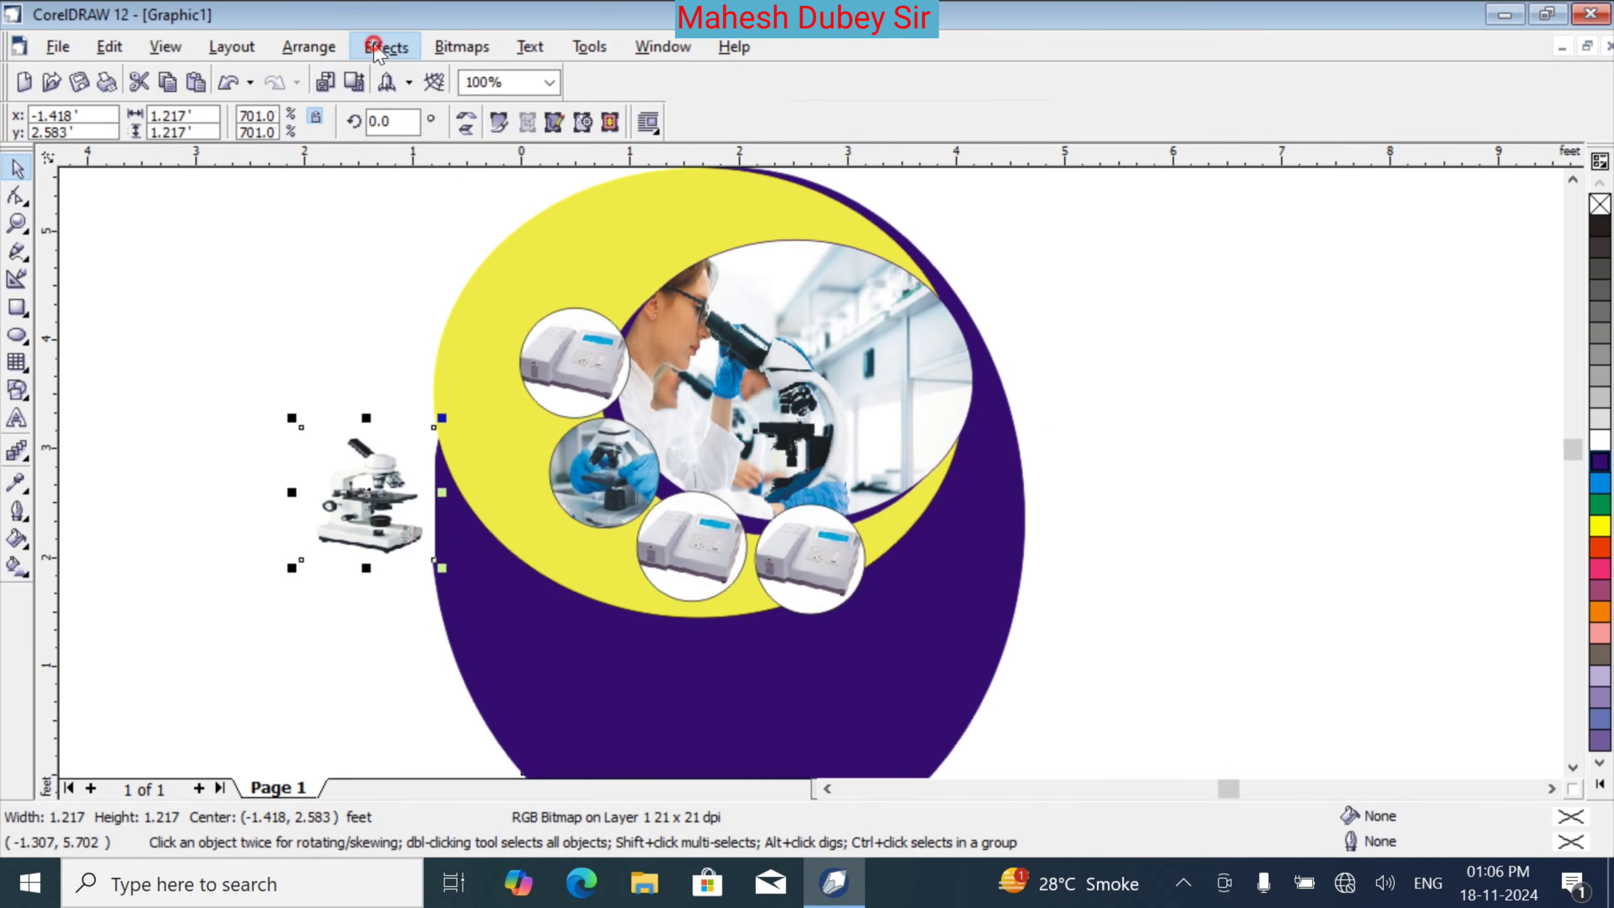
{"action": "left_click", "coordinate": [385, 46]}
{"action": "mouse_move", "coordinate": [489, 356]}
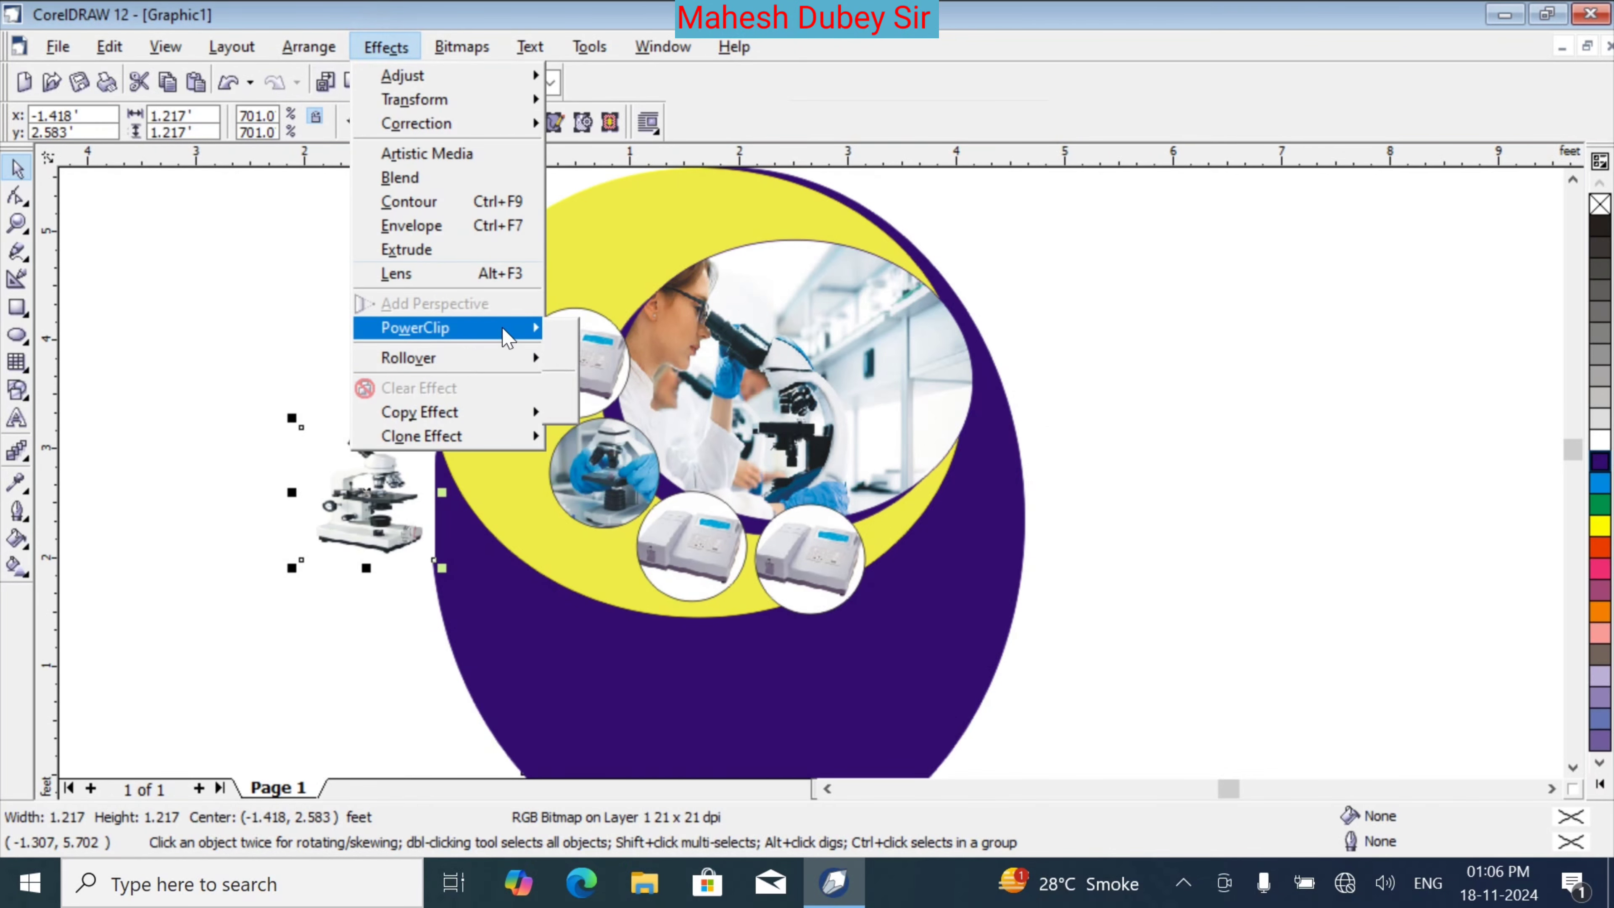
{"action": "mouse_move", "coordinate": [508, 327]}
{"action": "left_click", "coordinate": [635, 329]}
{"action": "left_click", "coordinate": [690, 539]}
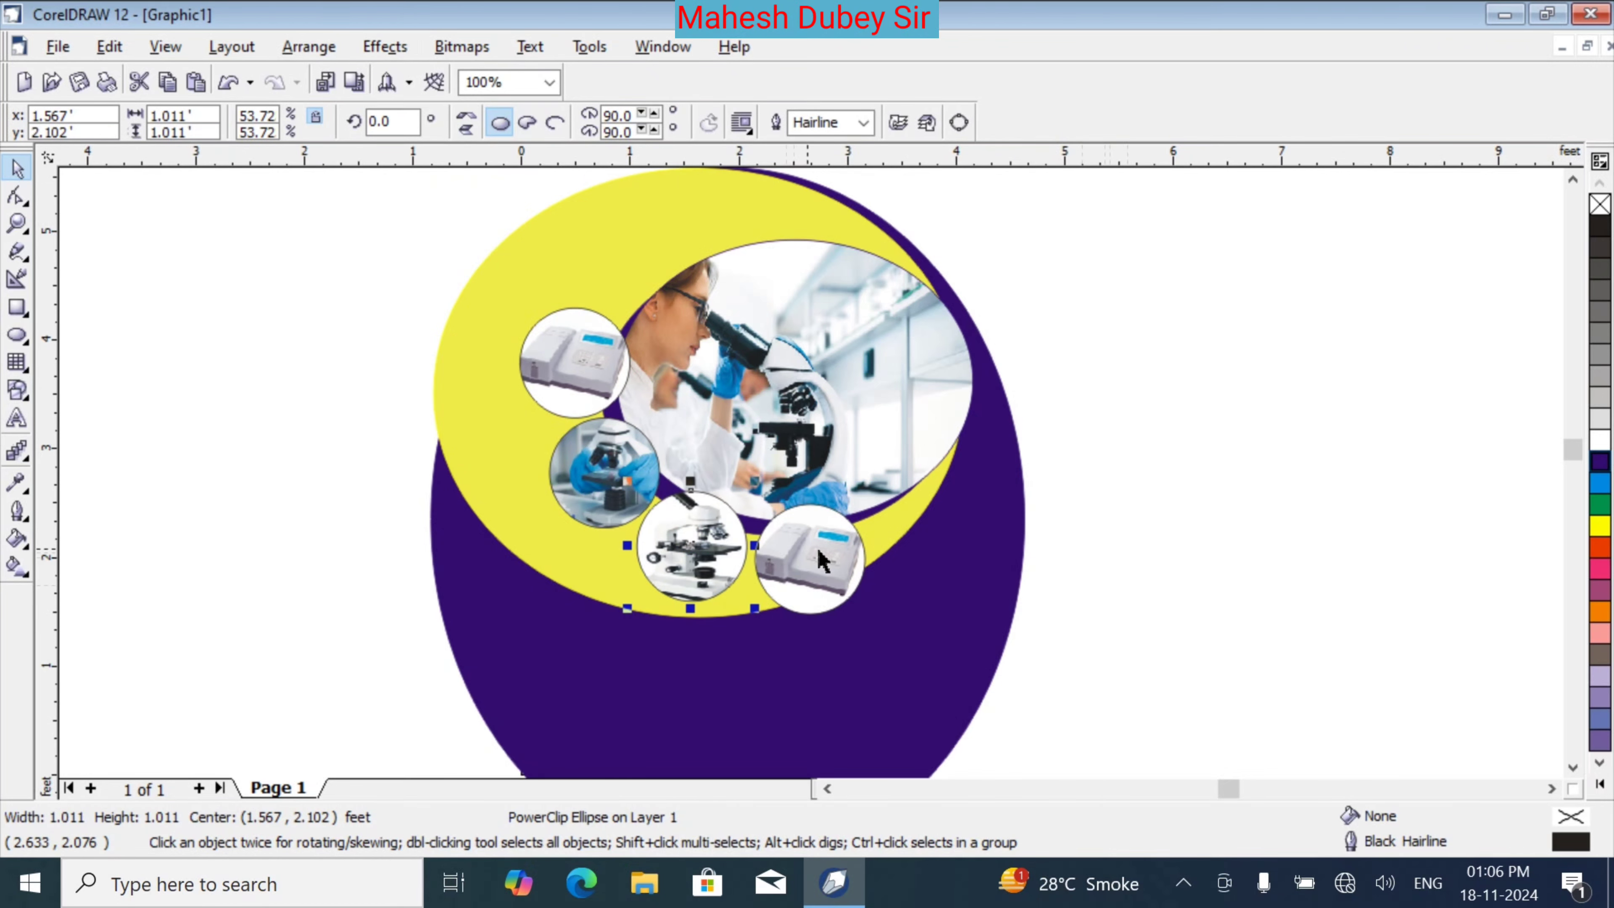
{"action": "left_click", "coordinate": [1187, 492]}
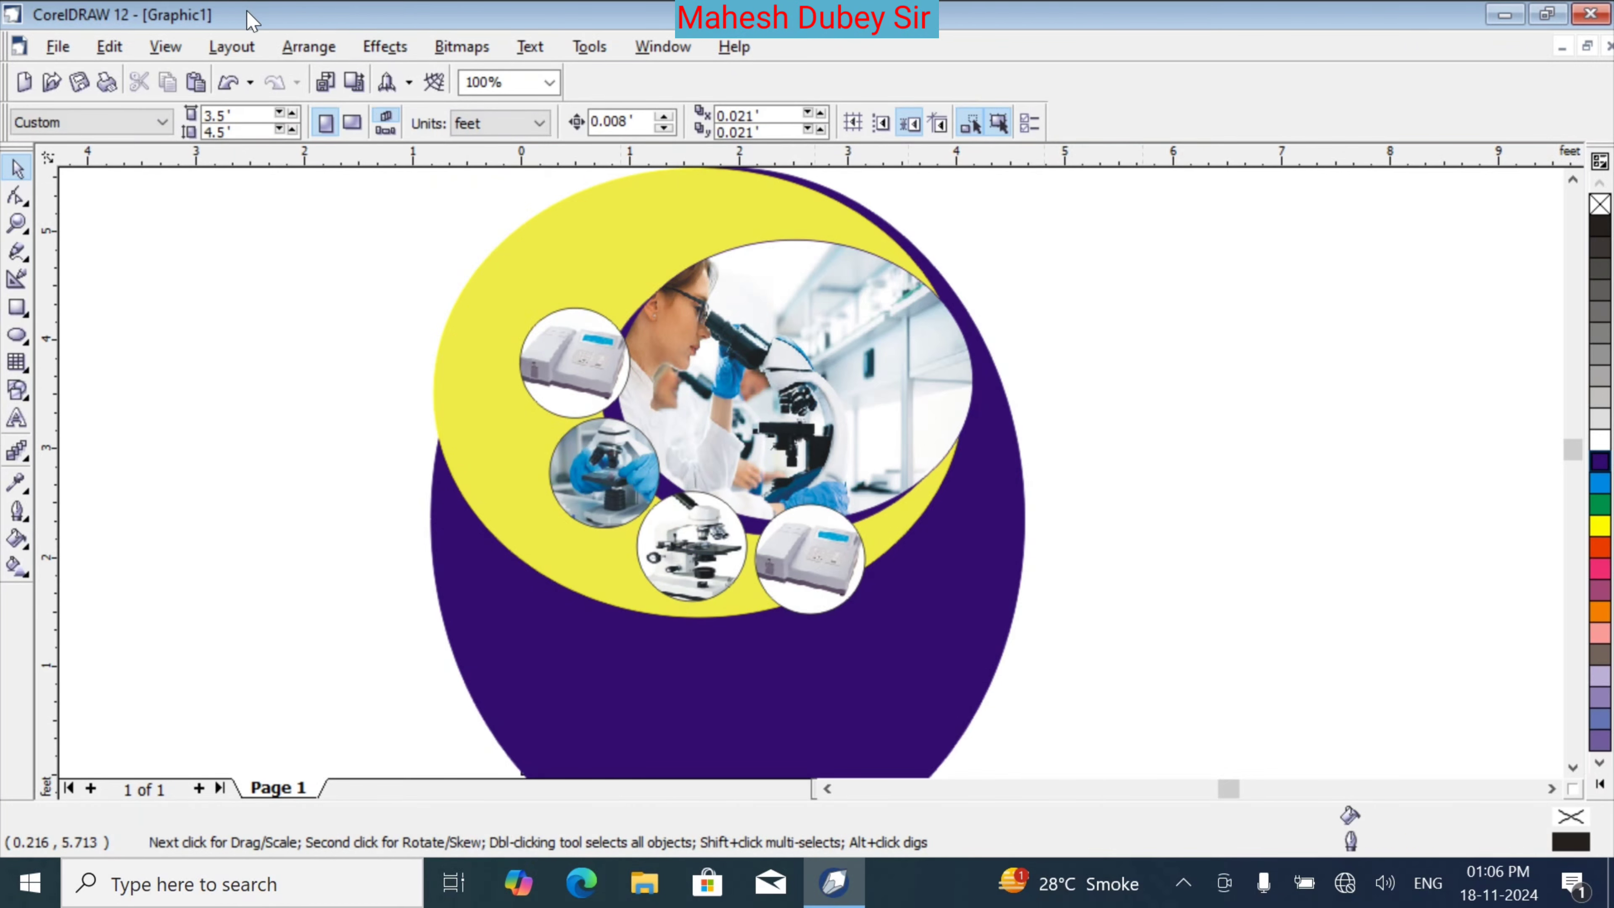
Import the pathology lab image at about 1.43 by 0.95 feet over the fourth small circle and enlarge it slightly to cover the circle
{"action": "key", "text": "ctrl+i"}
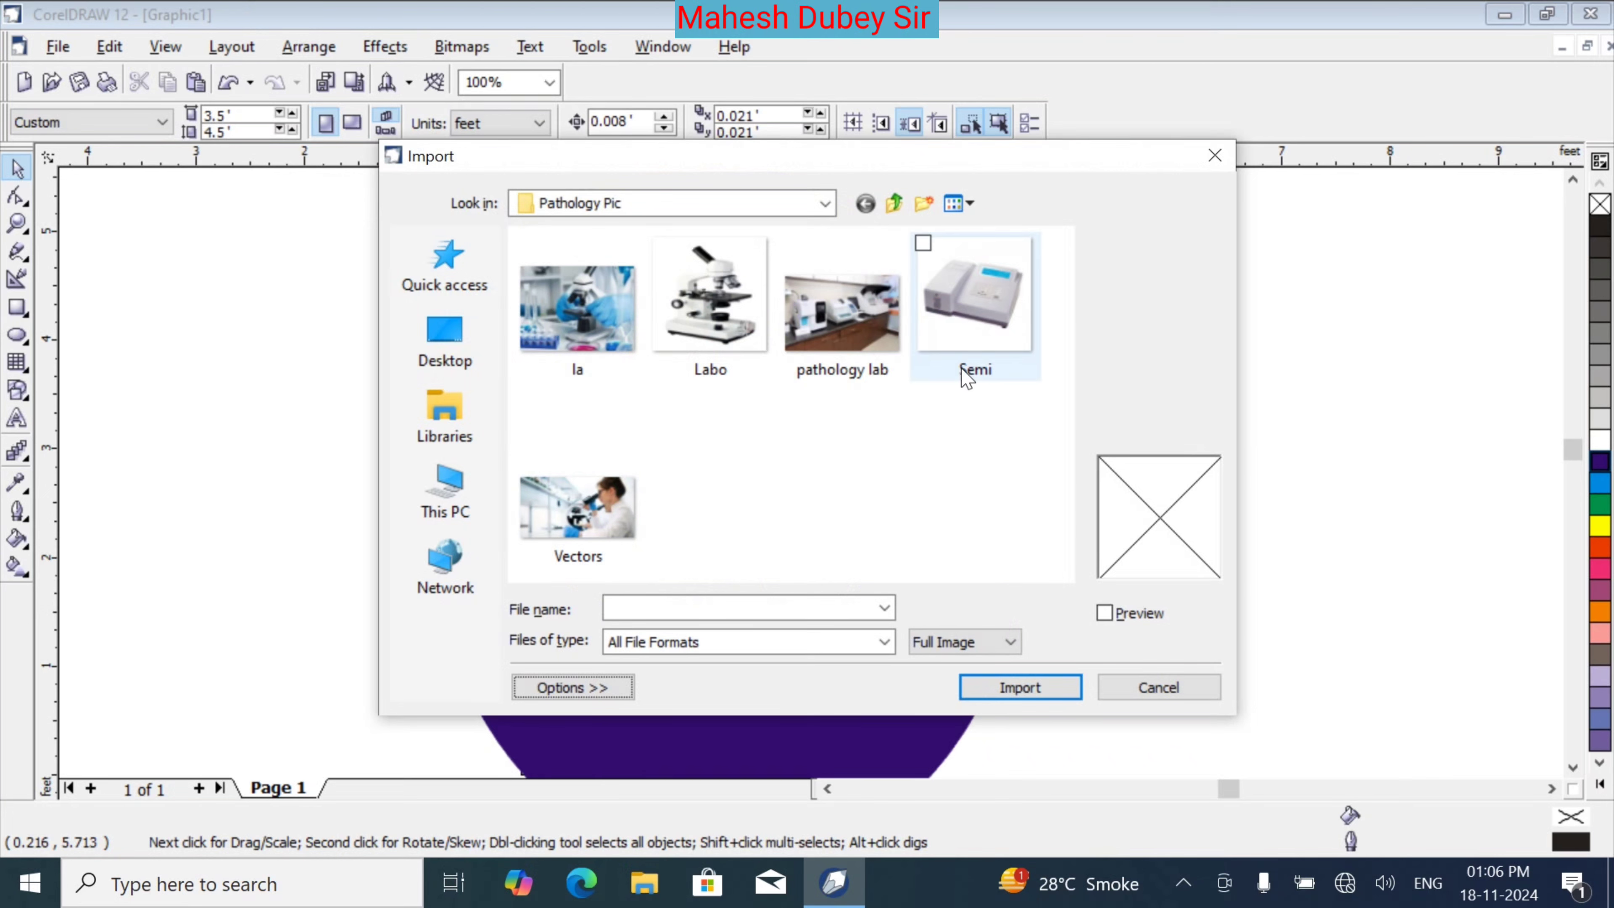
{"action": "left_click", "coordinate": [820, 318]}
{"action": "left_click", "coordinate": [1001, 693]}
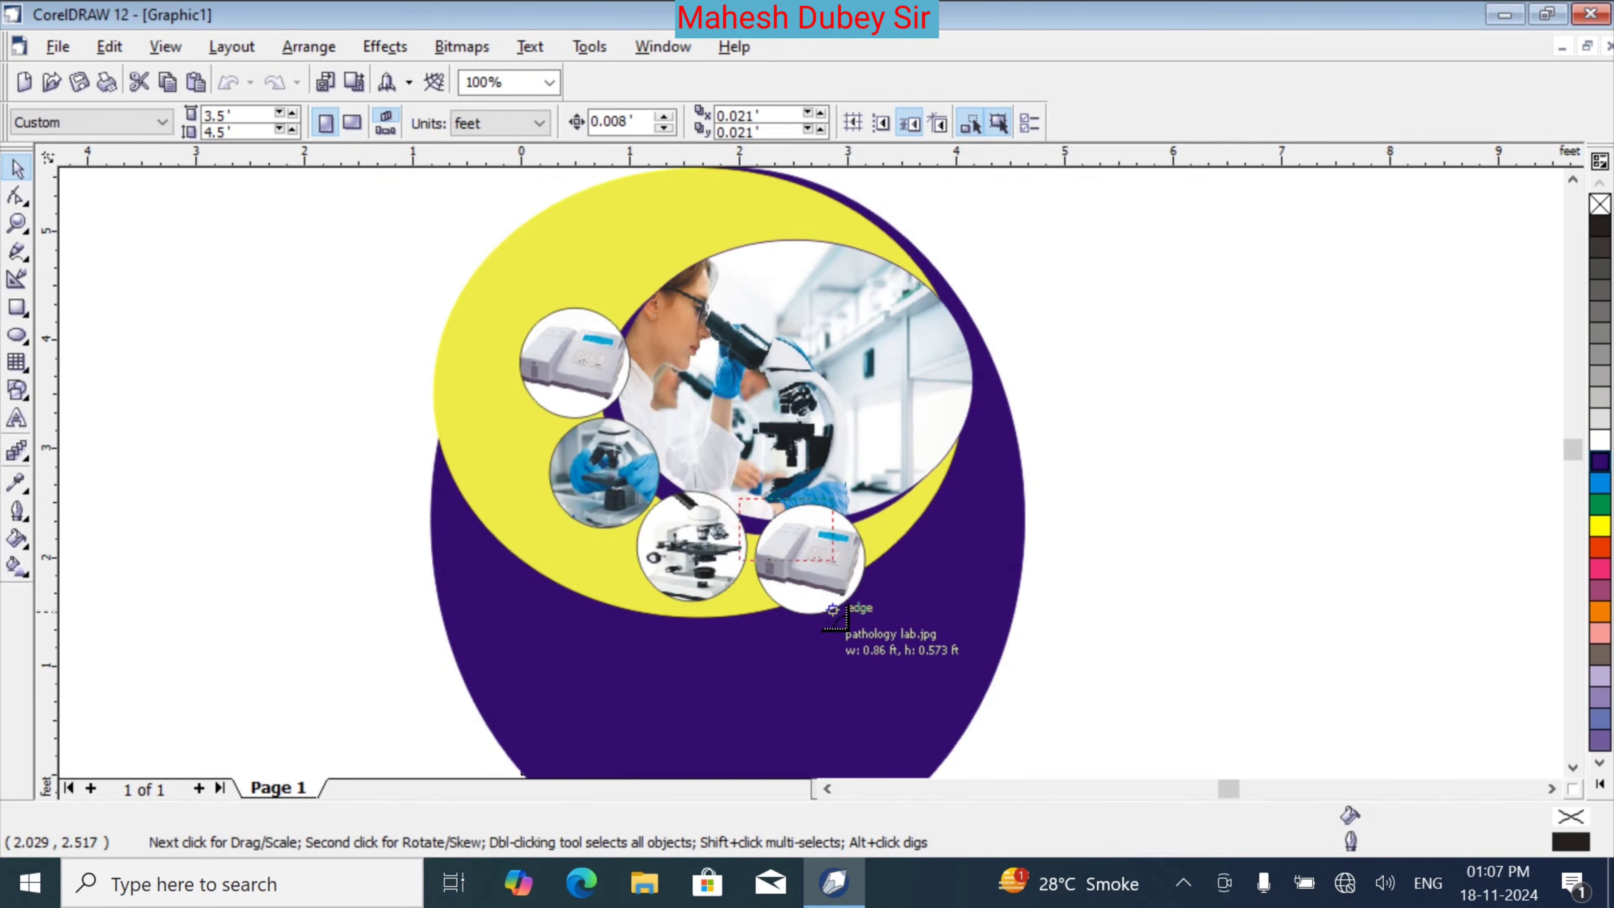
{"action": "left_click_drag", "start_coordinate": [832, 609], "coordinate": [895, 655]}
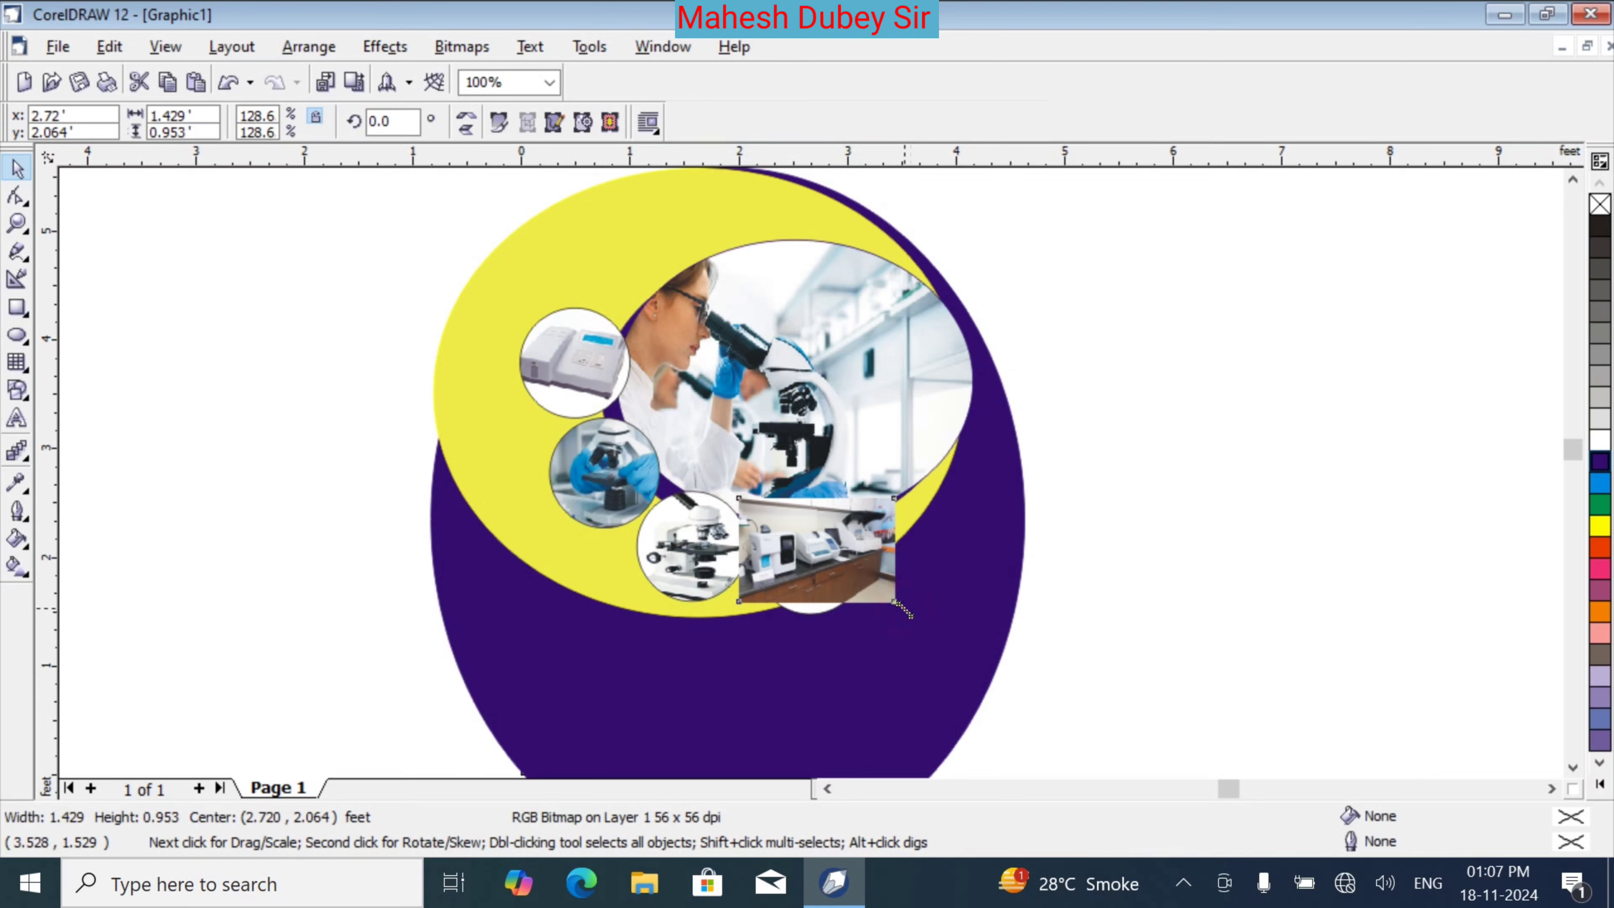
{"action": "left_click_drag", "start_coordinate": [896, 602], "coordinate": [908, 642]}
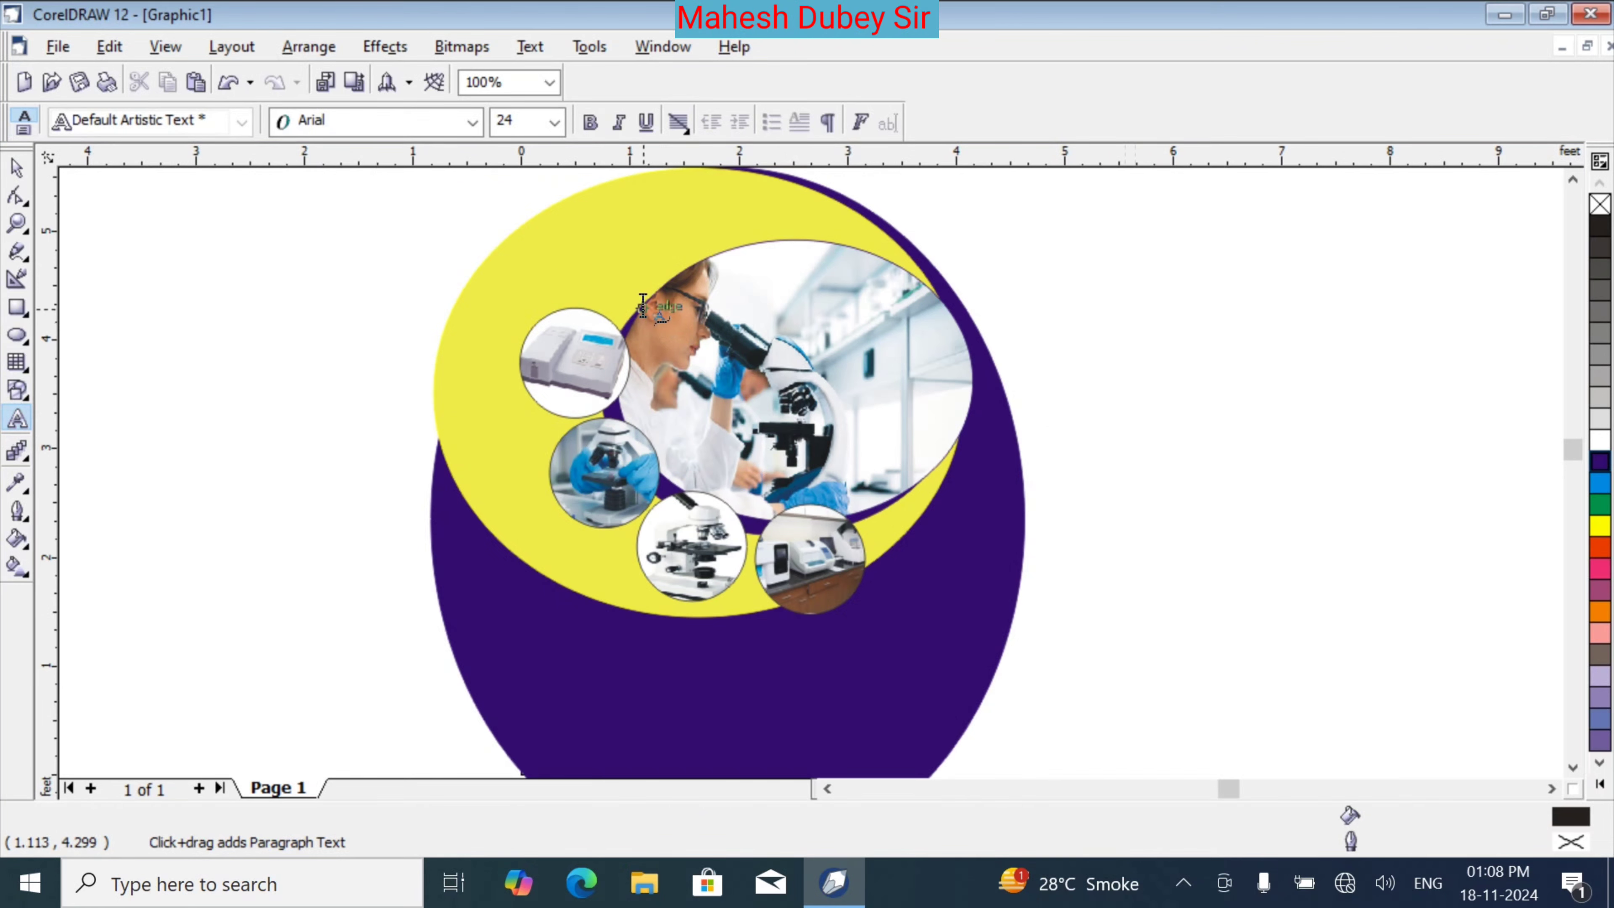
Set the font of the new text at the edge of the laboratory photo ellipse to Kruti Dev 033
{"action": "left_click", "coordinate": [400, 127]}
{"action": "type", "text": "Kru"}
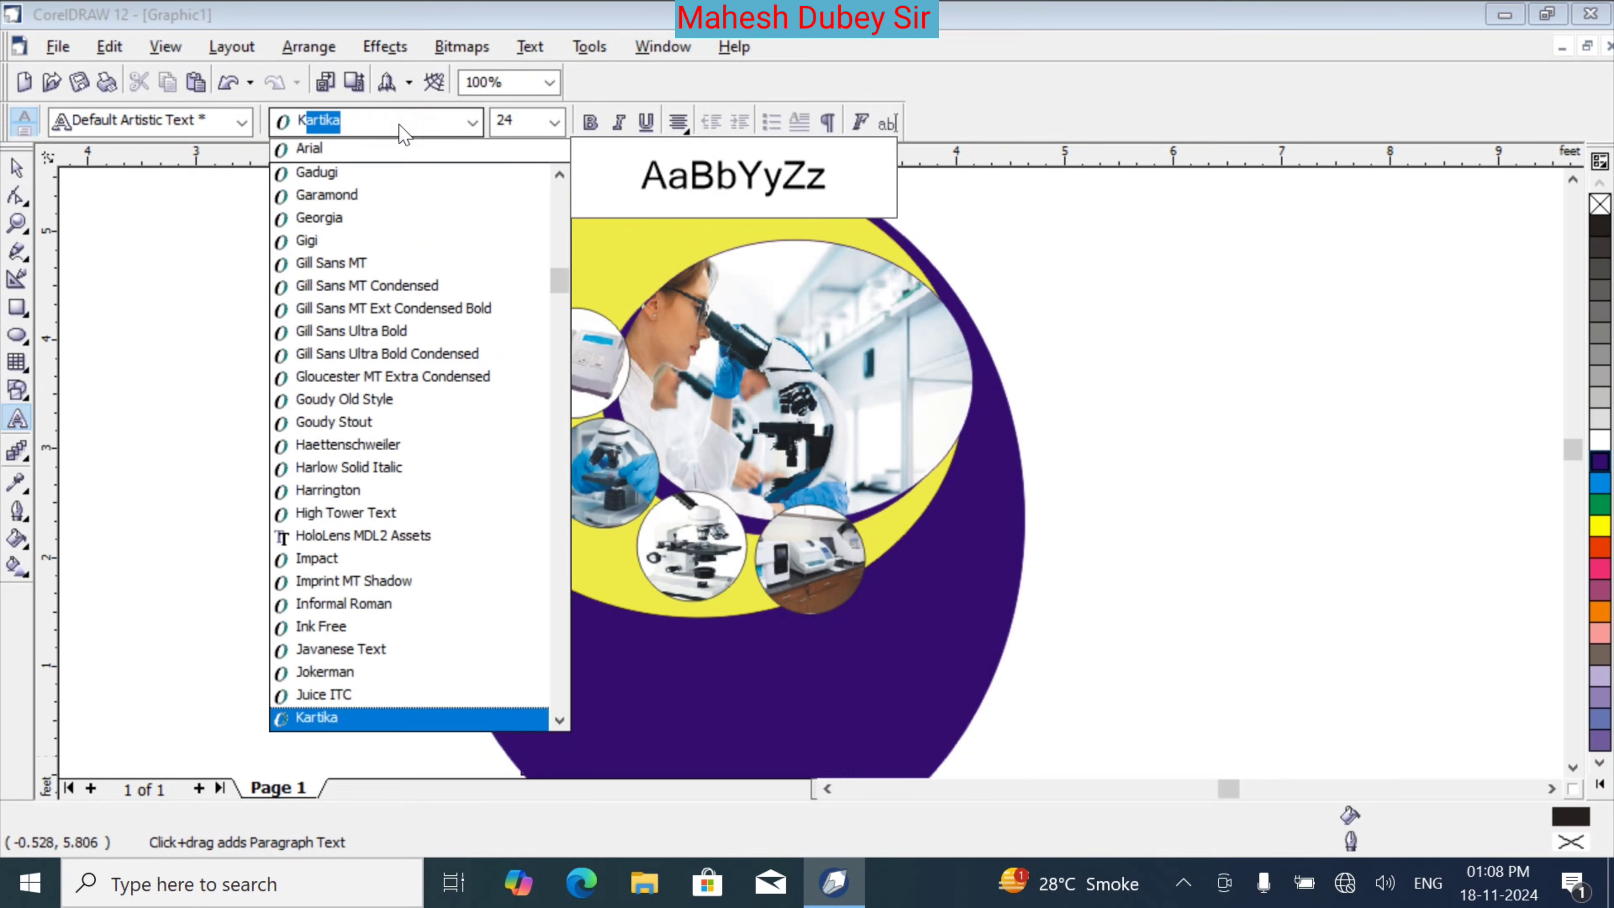
{"action": "key", "text": "Down"}
{"action": "key", "text": "Down"}
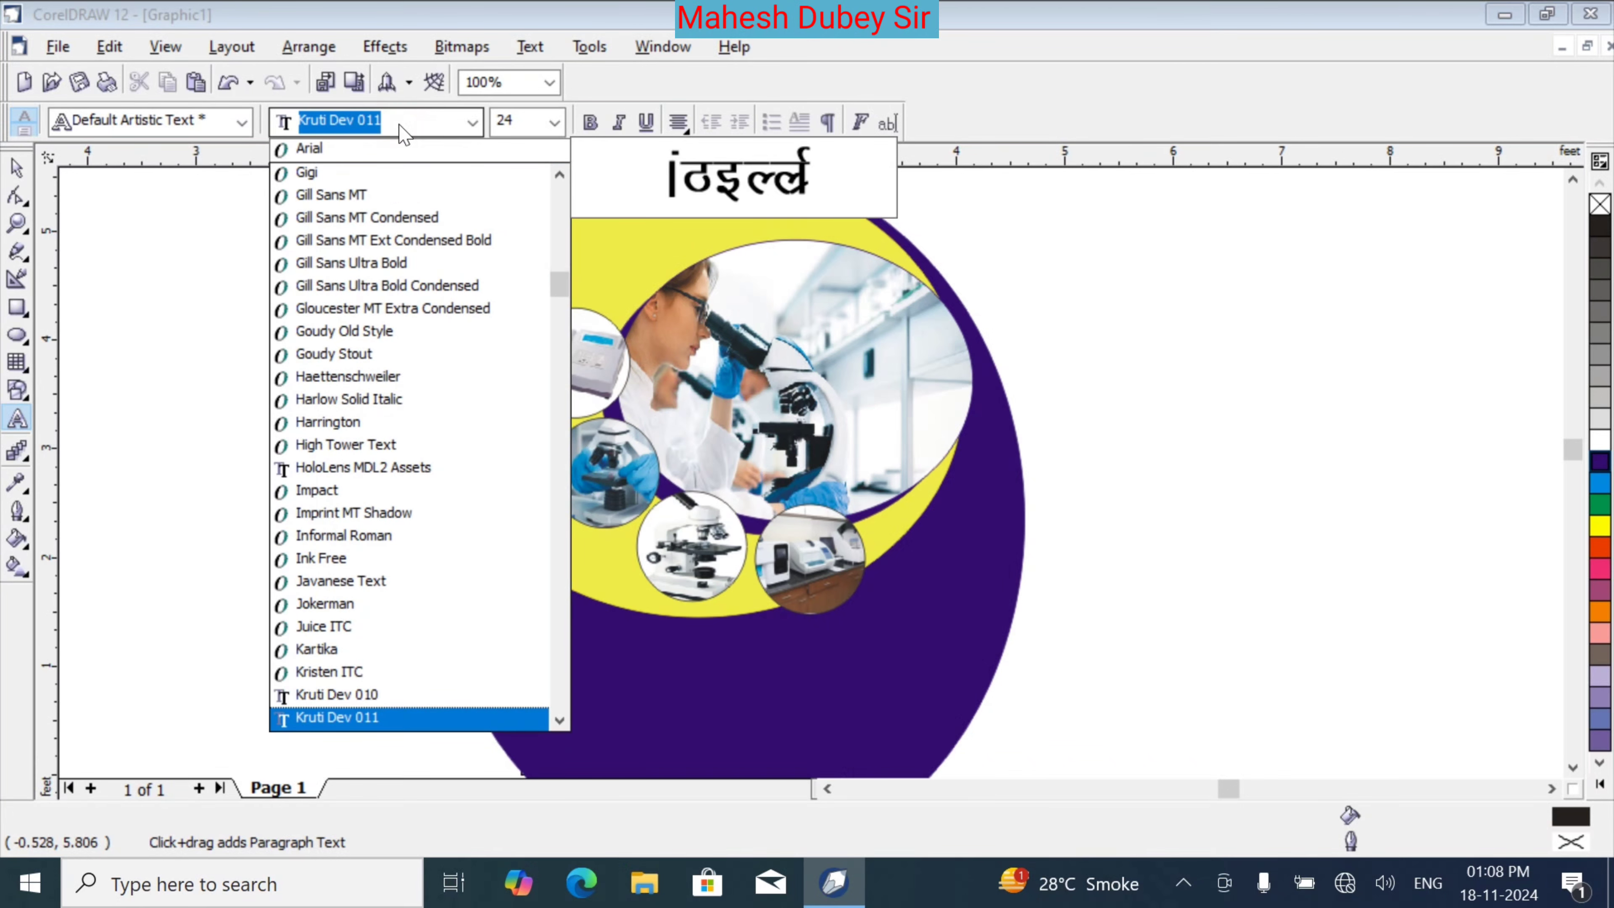
{"action": "key", "text": "Down"}
{"action": "key", "text": "Down"}
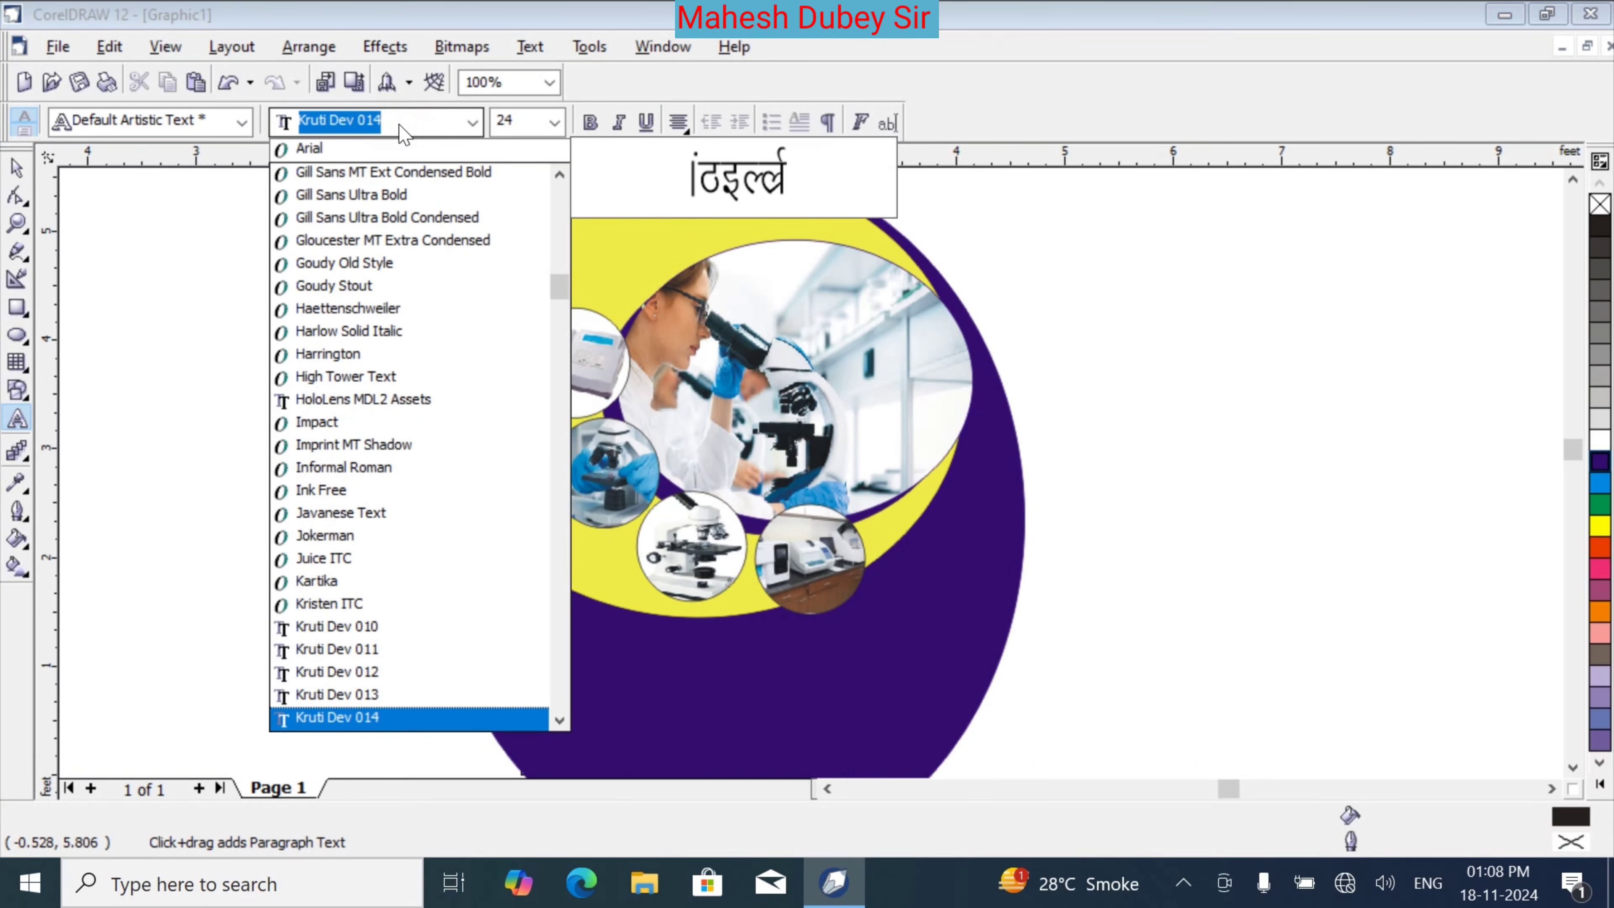
{"action": "key", "text": "Up"}
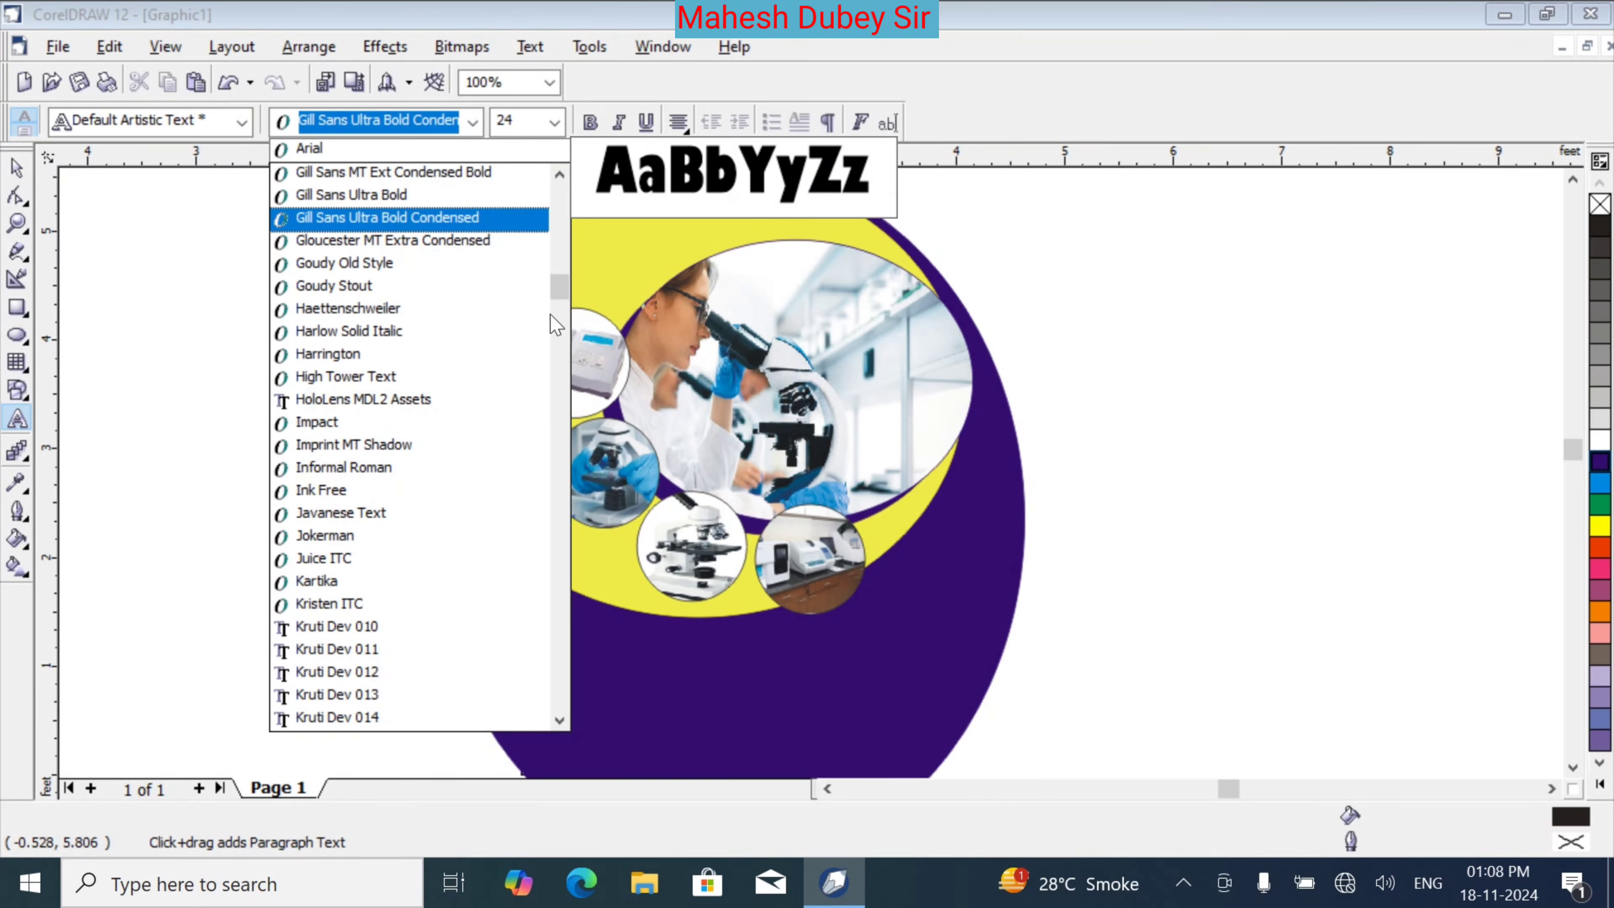
{"action": "scroll", "coordinate": [377, 626], "scroll_direction": "down", "scroll_amount": 1}
{"action": "key", "text": "Down"}
{"action": "key", "text": "Down"}
{"action": "key", "text": "Down"}
{"action": "key", "text": "Down"}
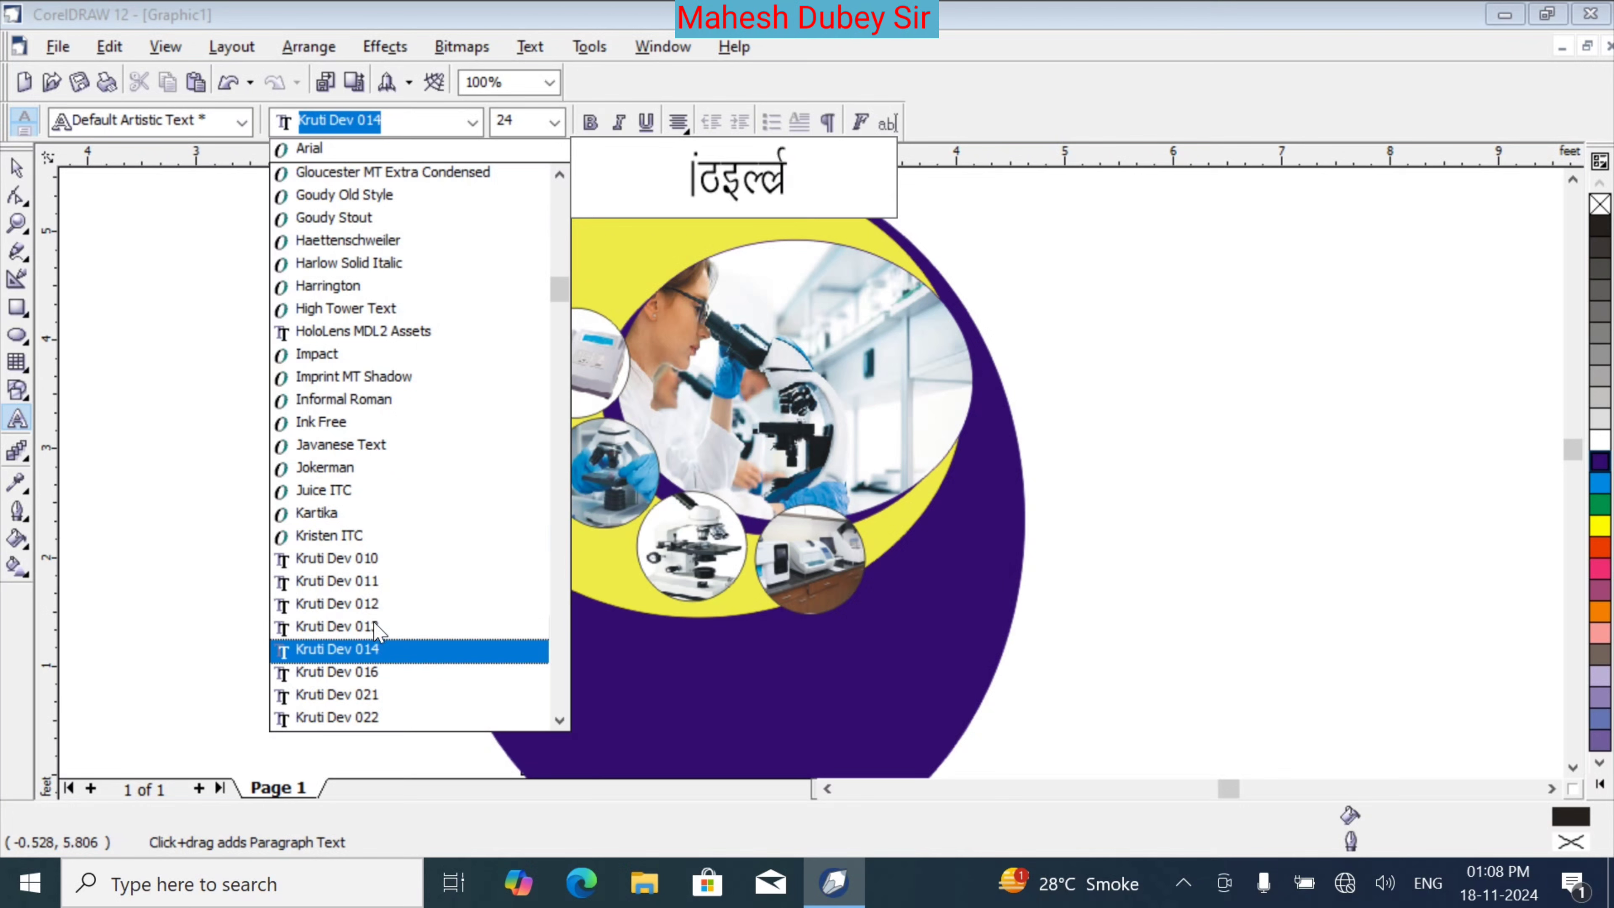
{"action": "key", "text": "Down"}
{"action": "key", "text": "Down"}
{"action": "key", "text": "Down"}
{"action": "key", "text": "Down"}
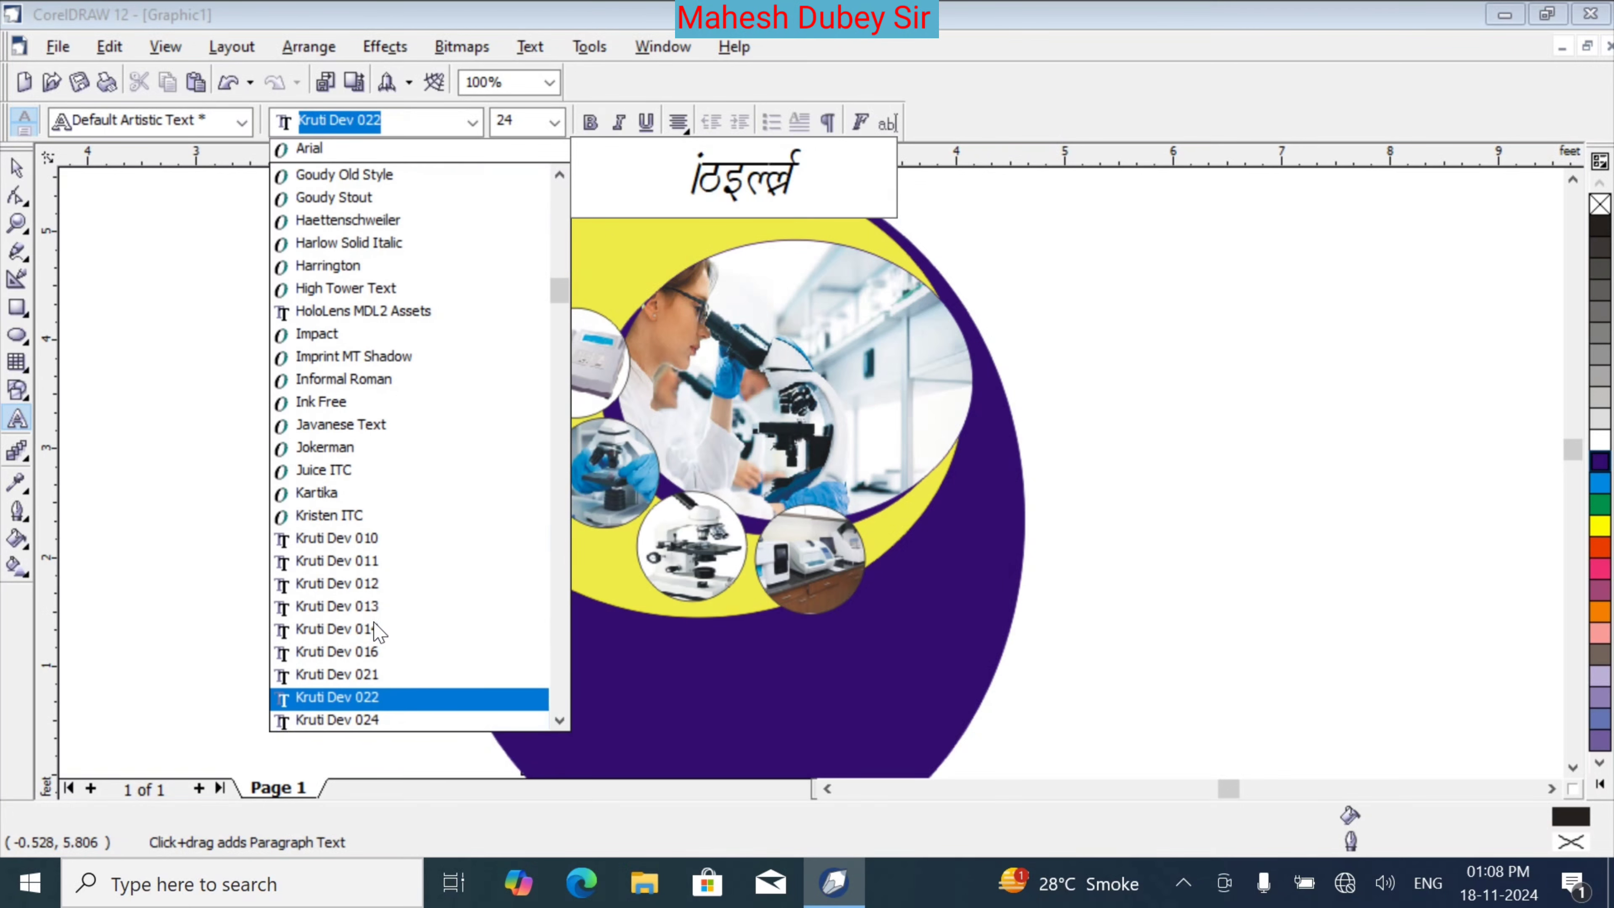
{"action": "key", "text": "Down"}
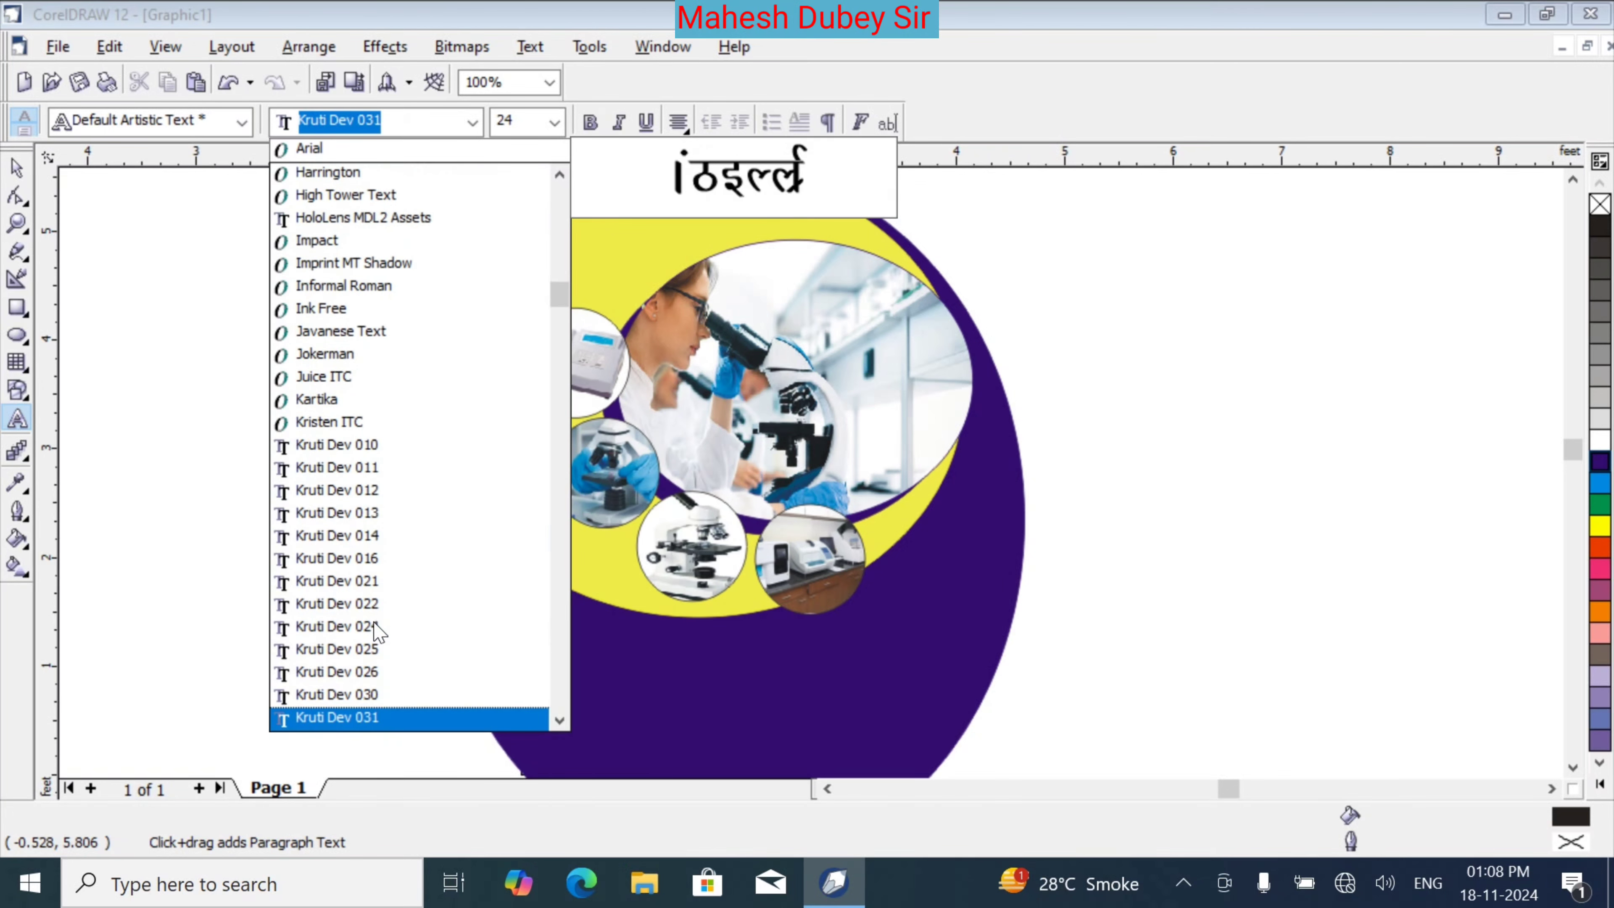
{"action": "key", "text": "Down"}
{"action": "key", "text": "Down"}
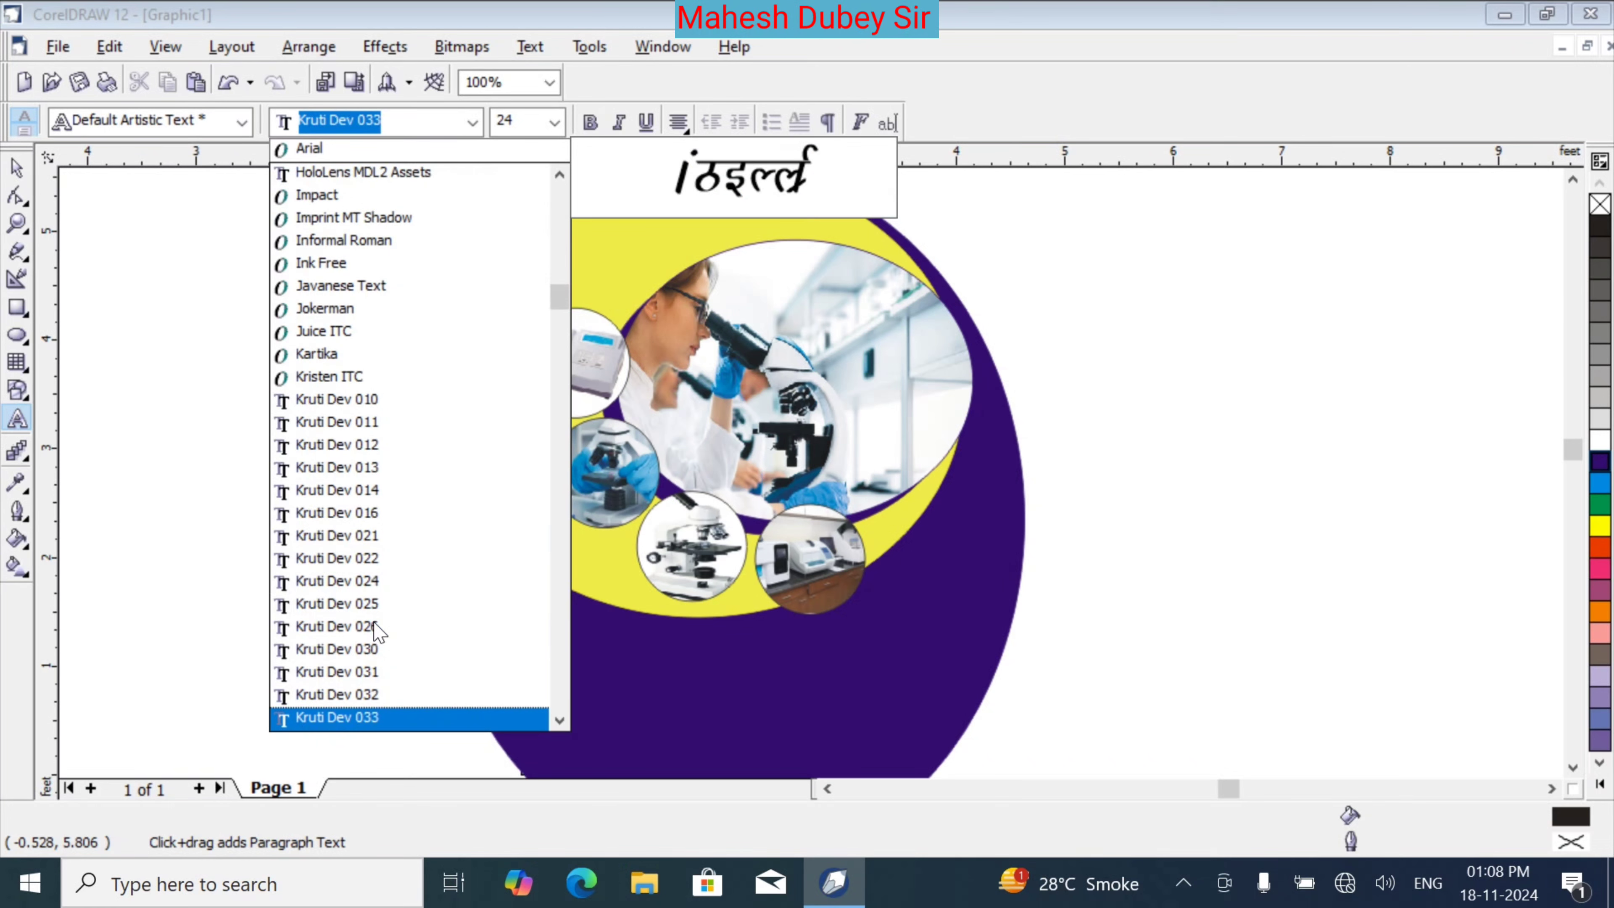
{"action": "key", "text": "Return"}
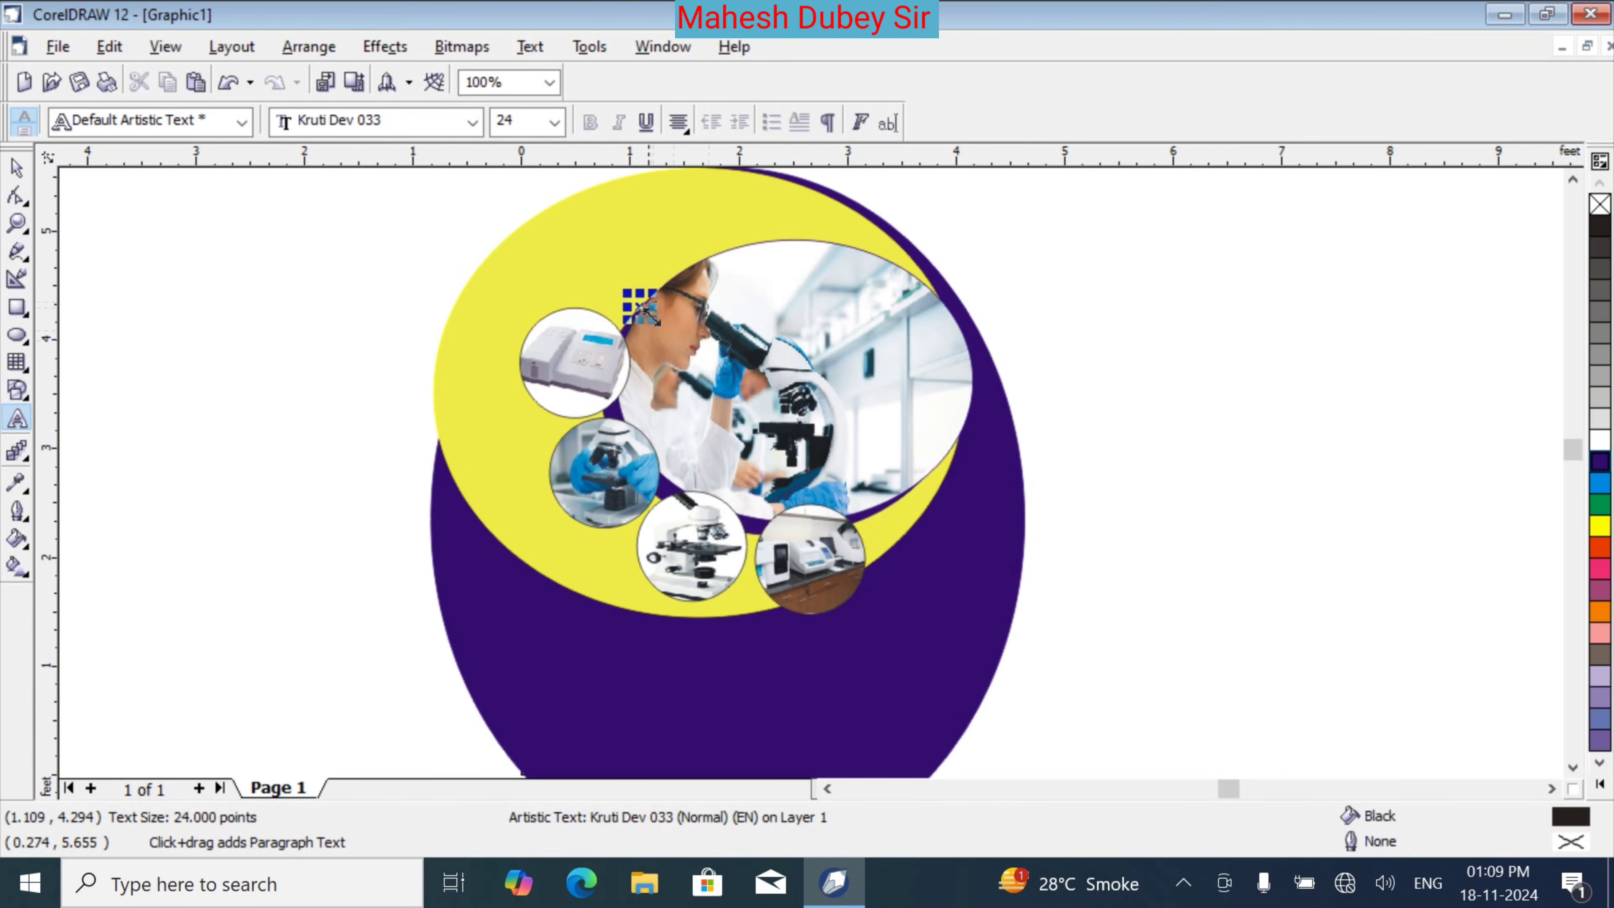
Try enlarging the curved मां text on the photo ellipse and changing its font to Kruti Dev 025, and delete it
{"action": "left_click_drag", "start_coordinate": [655, 324], "coordinate": [699, 351]}
{"action": "left_click_drag", "start_coordinate": [783, 432], "coordinate": [848, 498]}
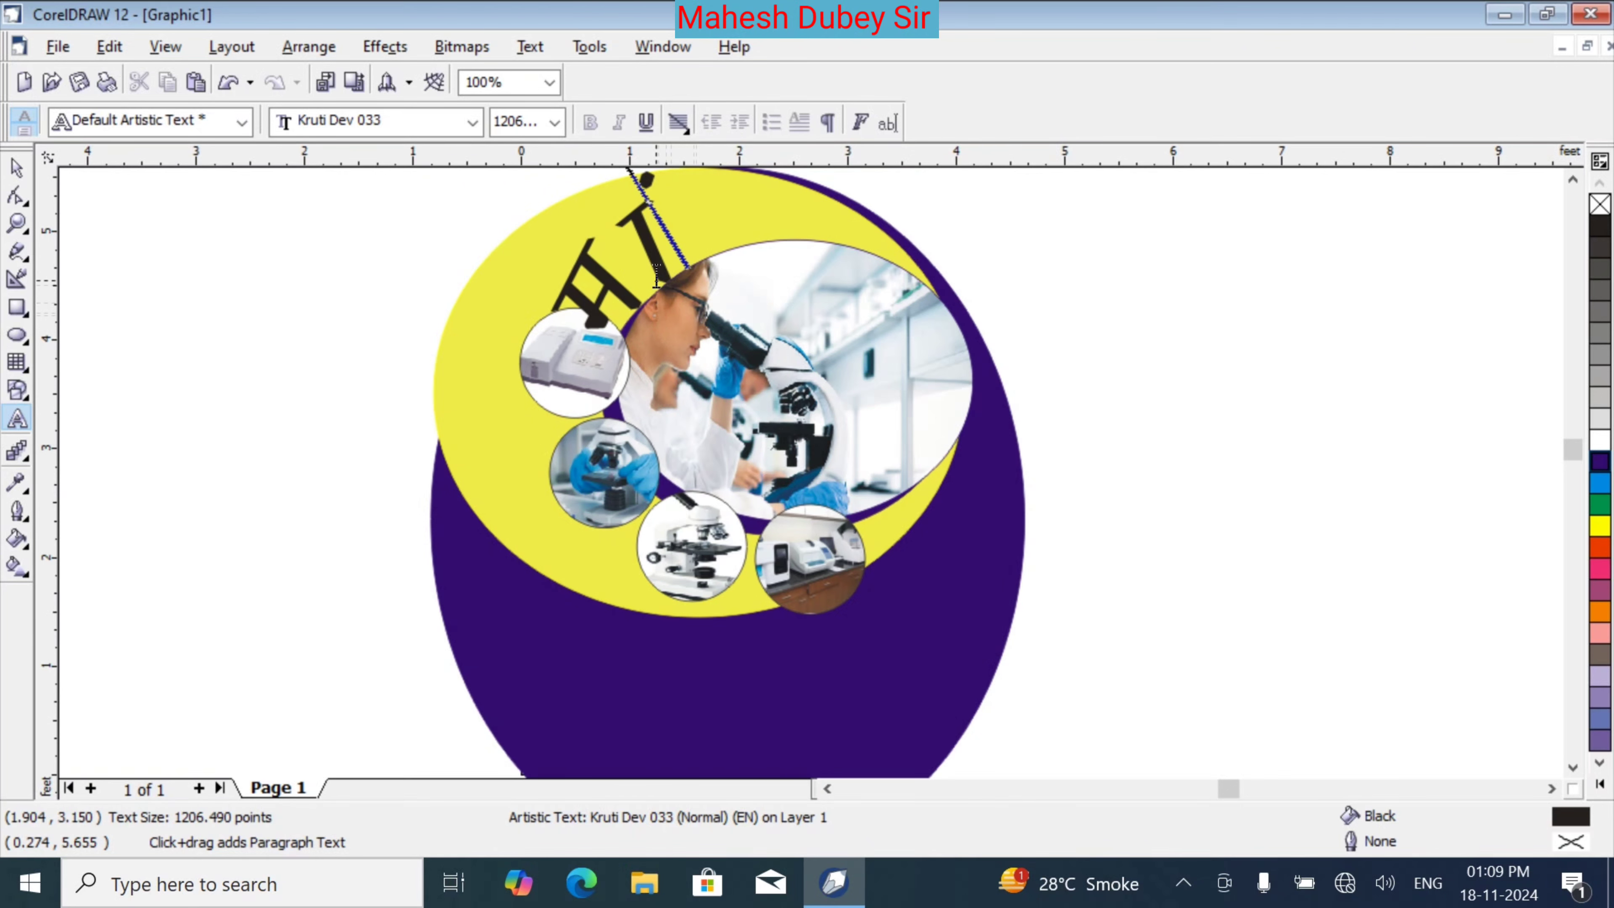
{"action": "left_click_drag", "start_coordinate": [656, 274], "coordinate": [474, 153]}
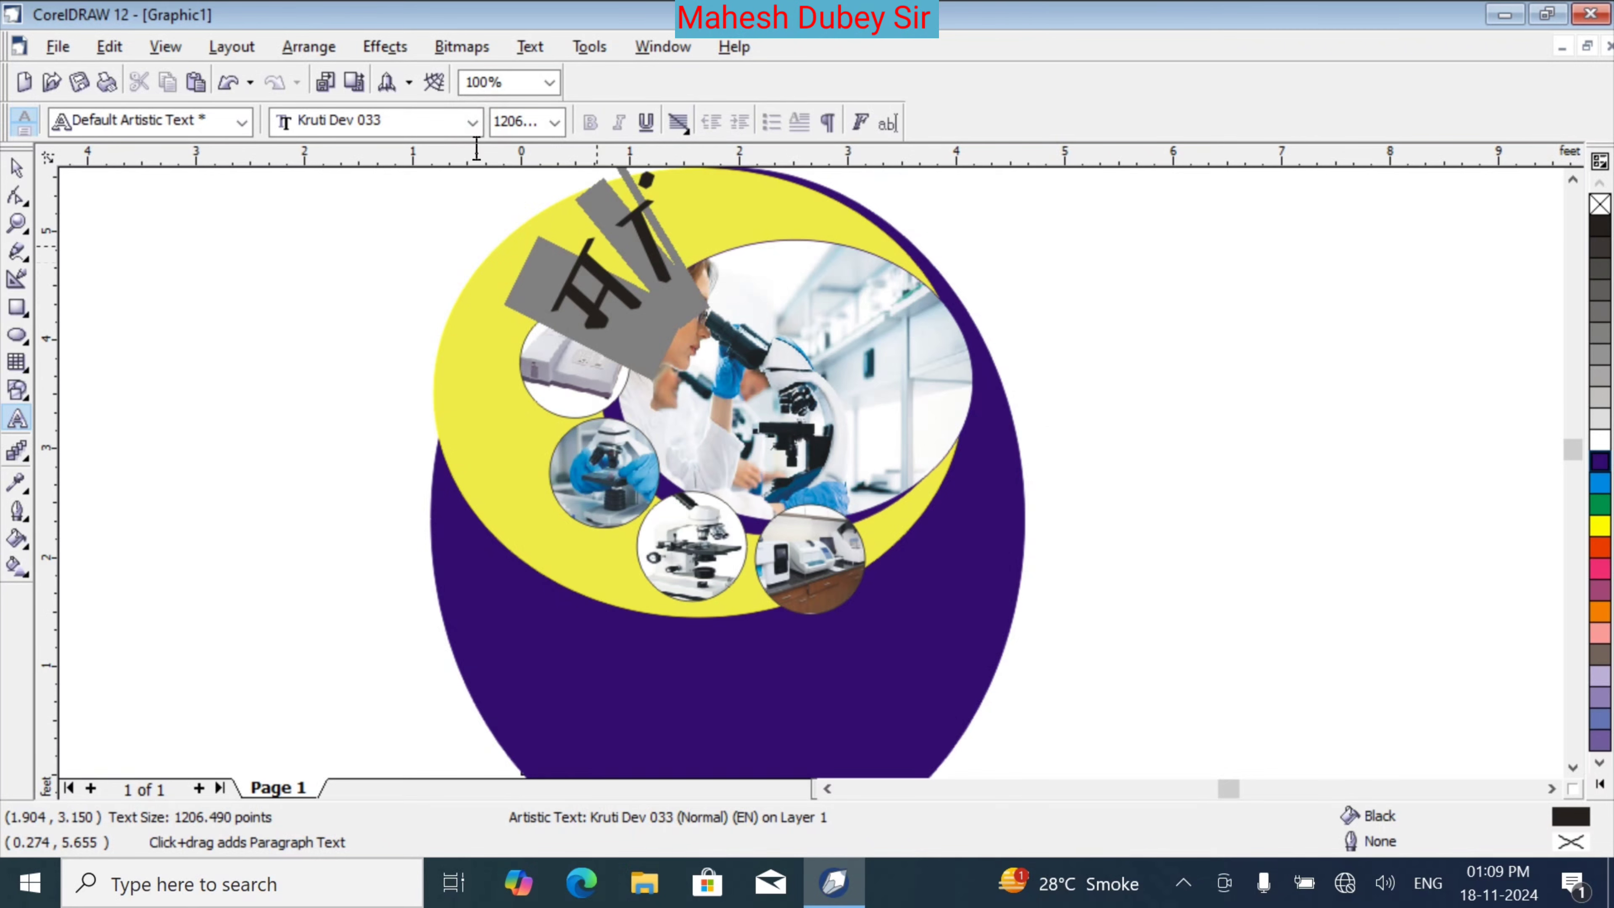
{"action": "left_click", "coordinate": [472, 121]}
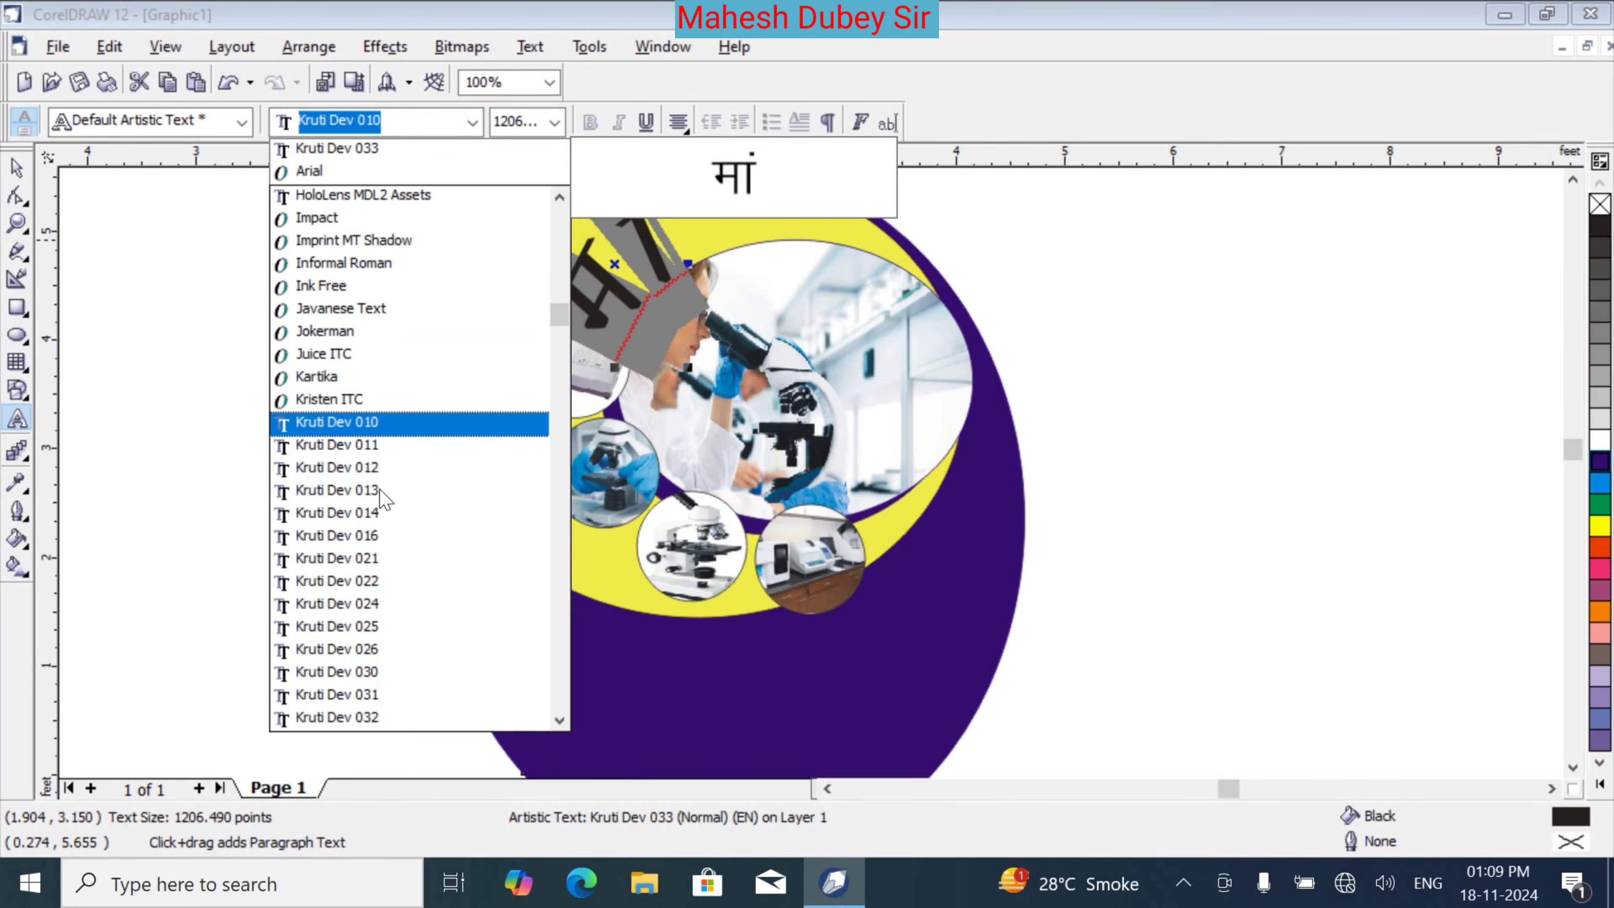
{"action": "left_click", "coordinate": [371, 626]}
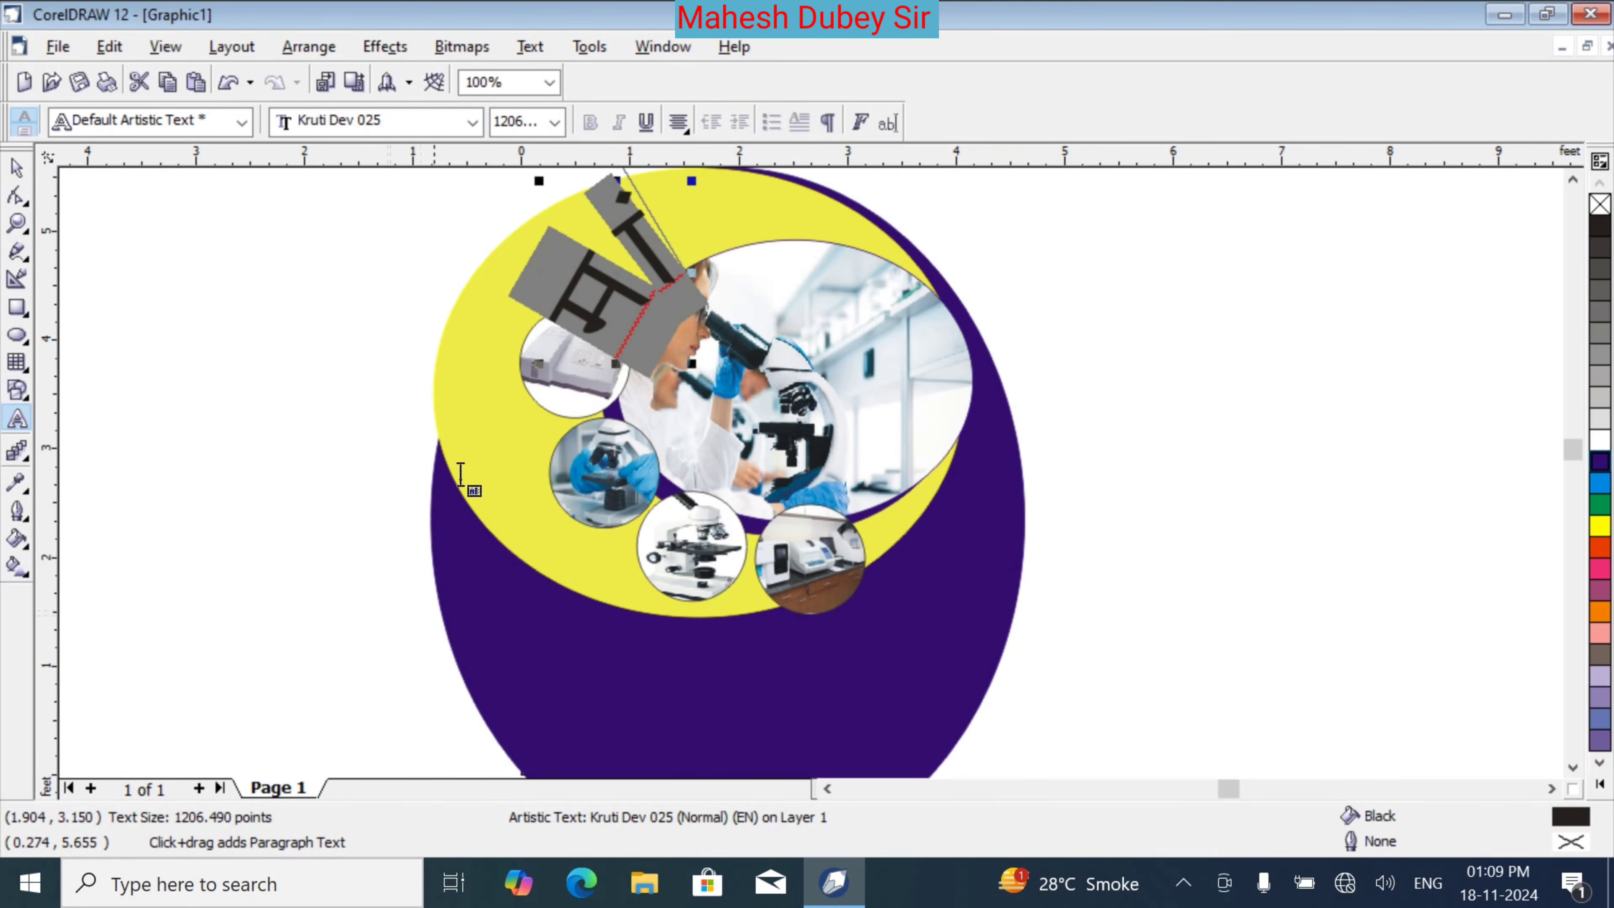
{"action": "key", "text": "Delete"}
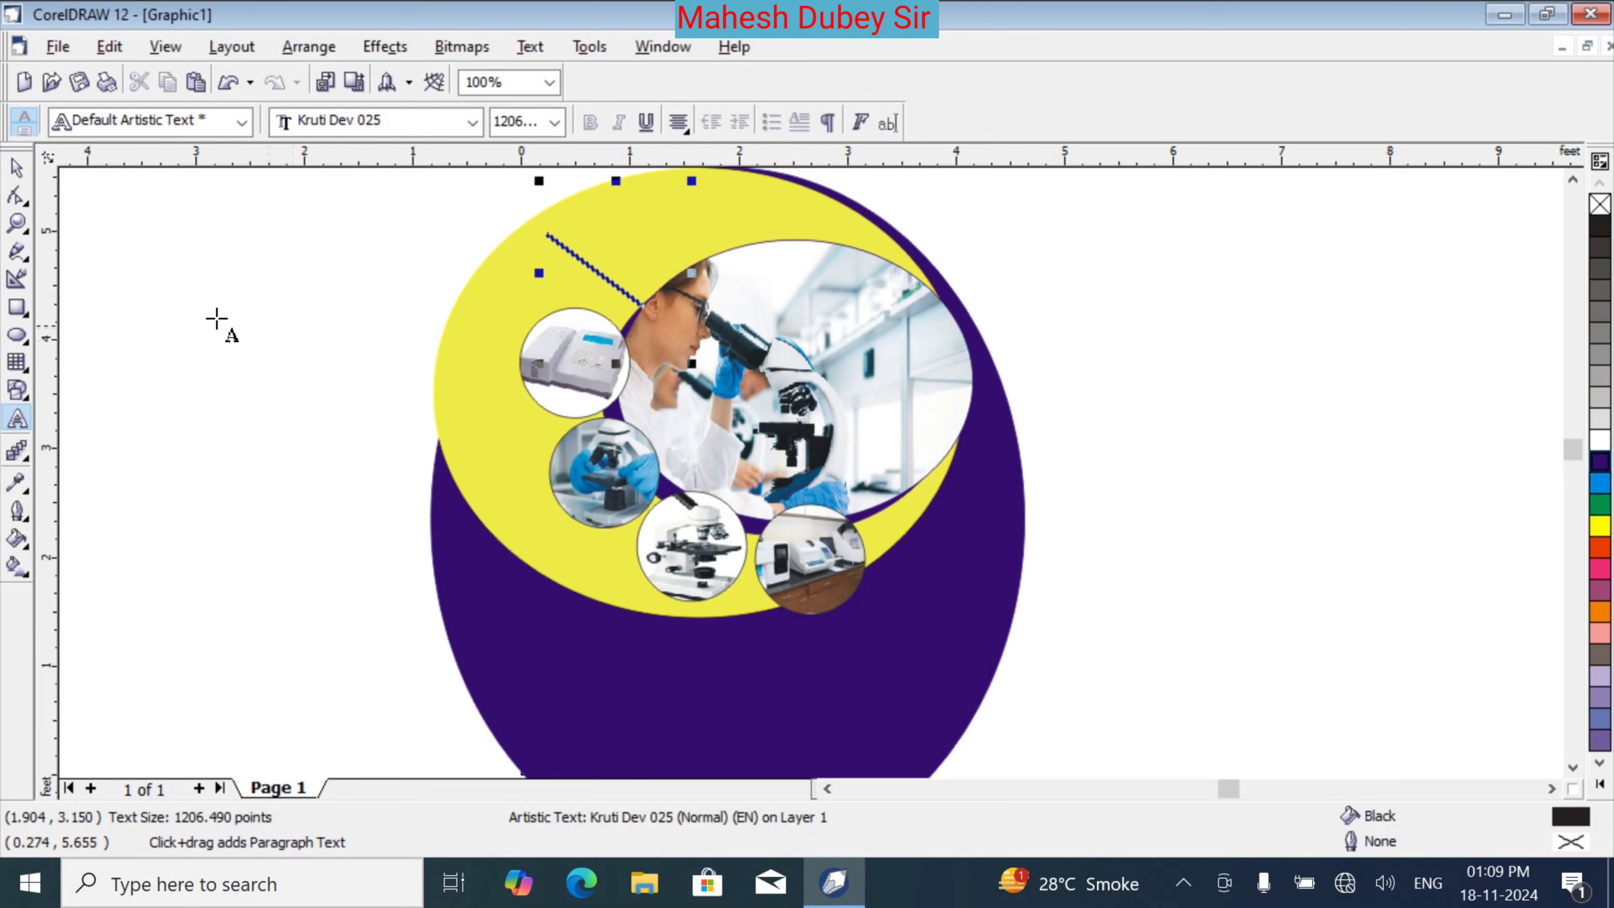
Add the text मां in Kruti Dev 033 on the blank area beside the ellipses and enlarge it to about 2113 points
{"action": "left_click", "coordinate": [206, 316]}
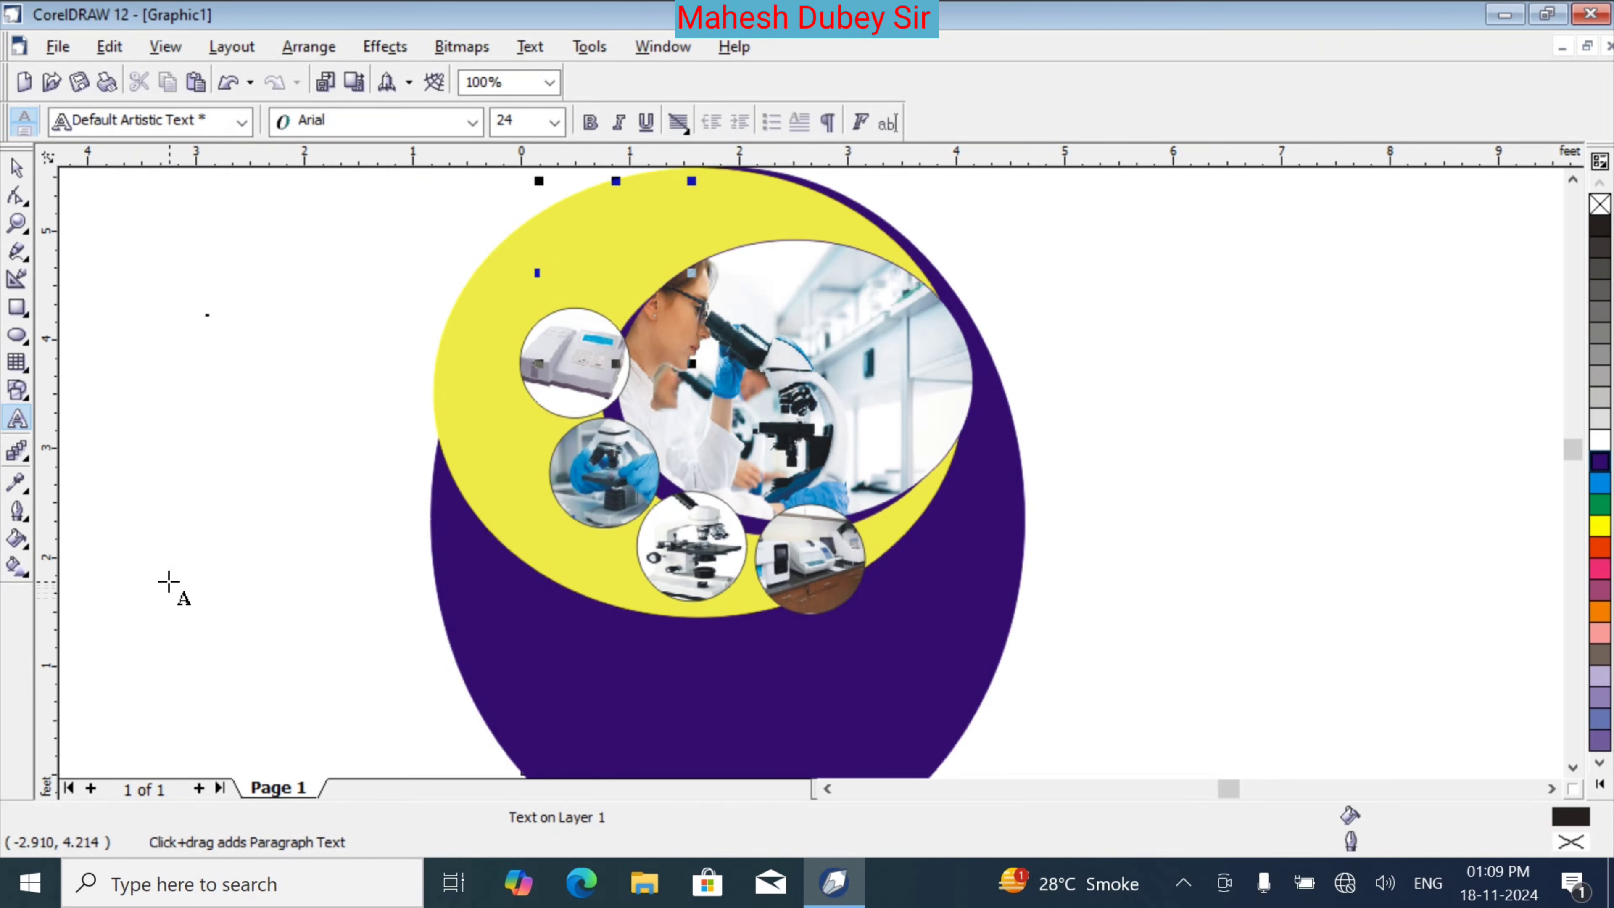
{"action": "left_click", "coordinate": [1208, 379]}
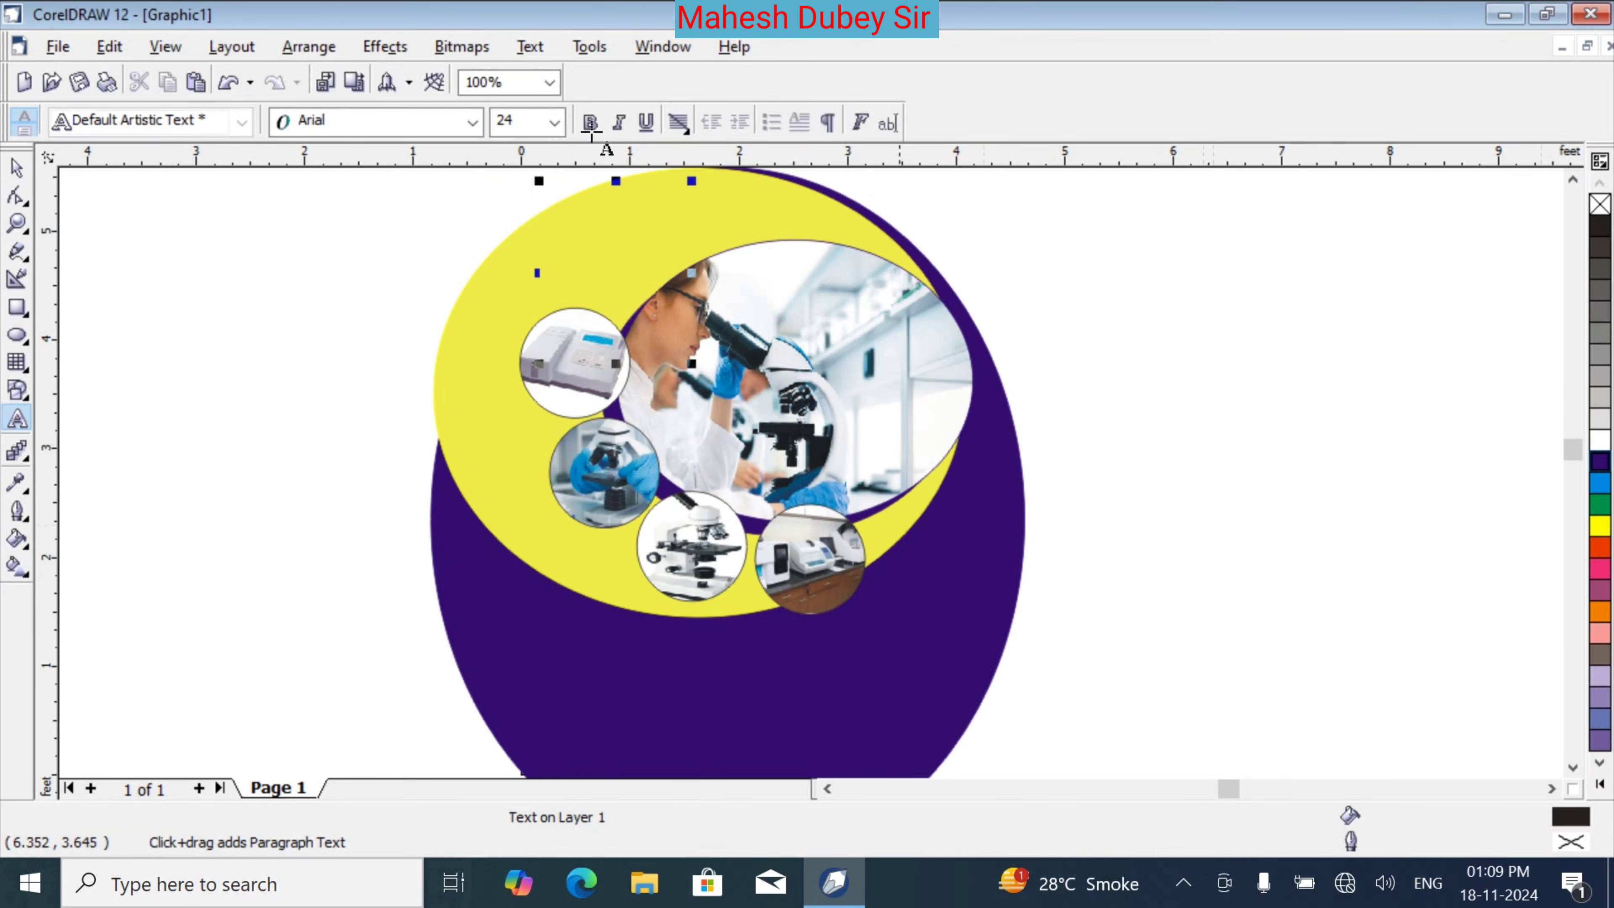
{"action": "left_click", "coordinate": [463, 119]}
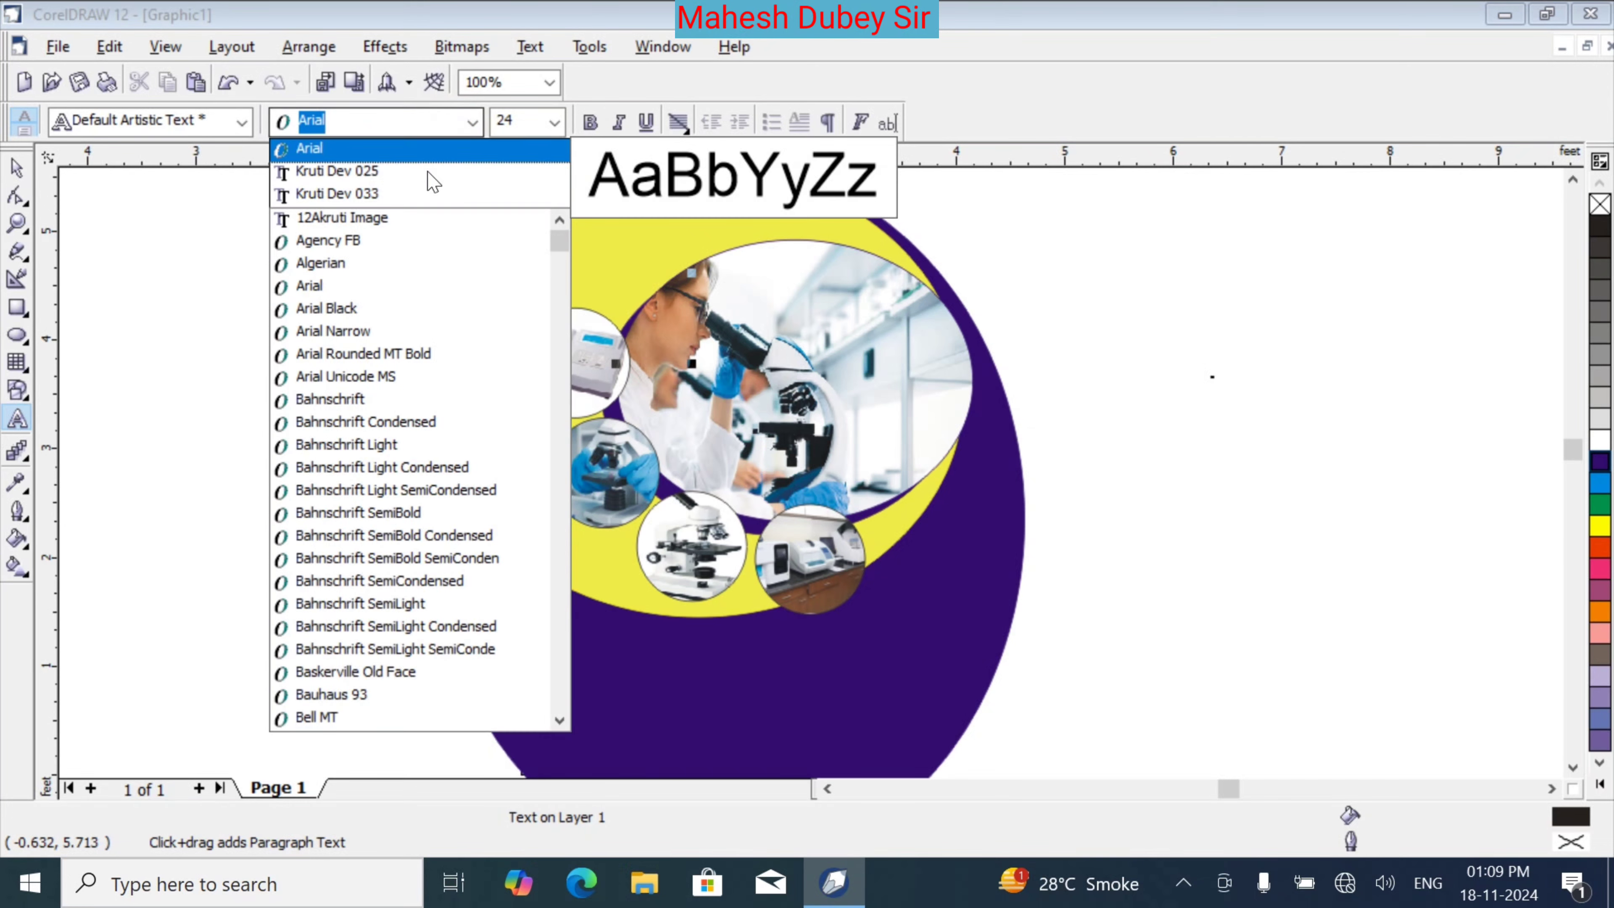
{"action": "left_click", "coordinate": [423, 195]}
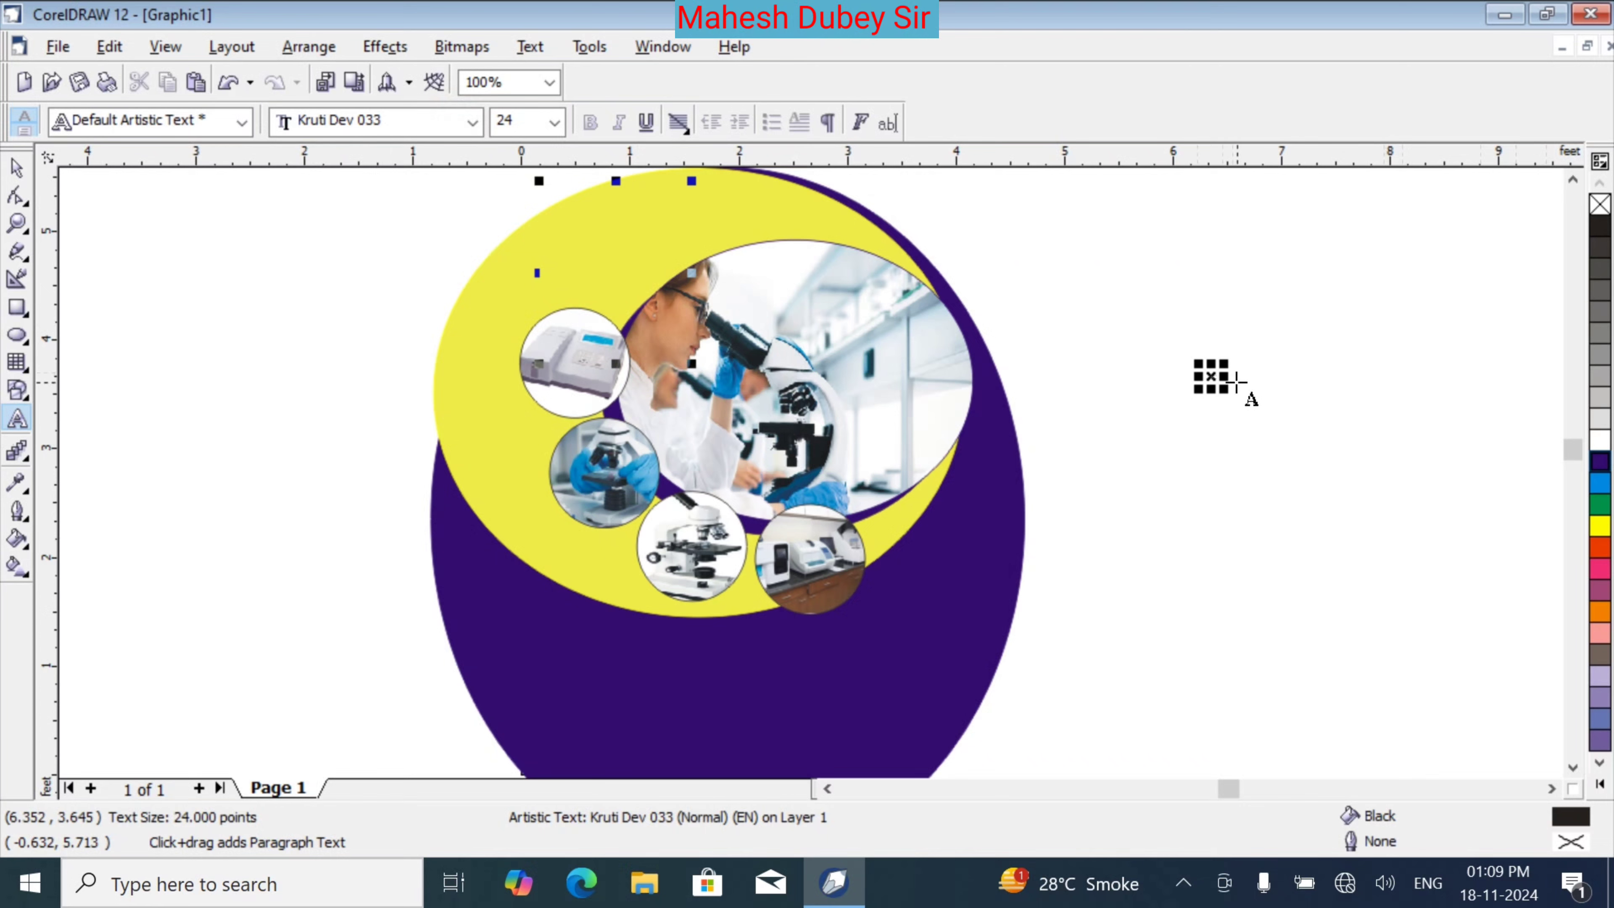
{"action": "left_click_drag", "start_coordinate": [1227, 391], "coordinate": [1468, 684]}
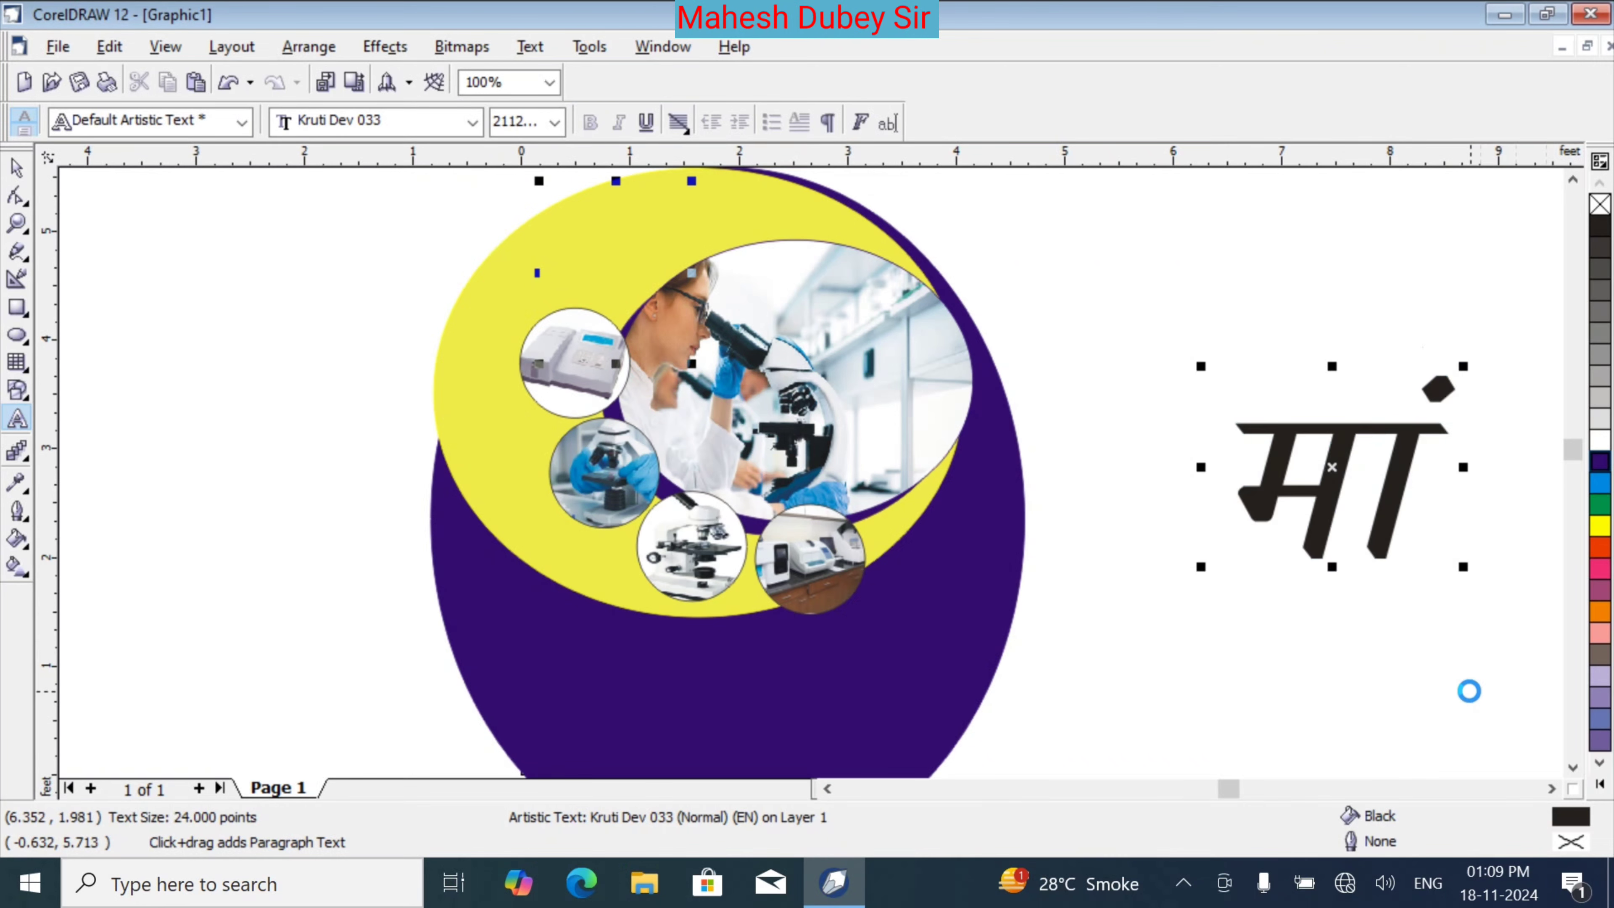
{"action": "key", "text": "ctrl+z"}
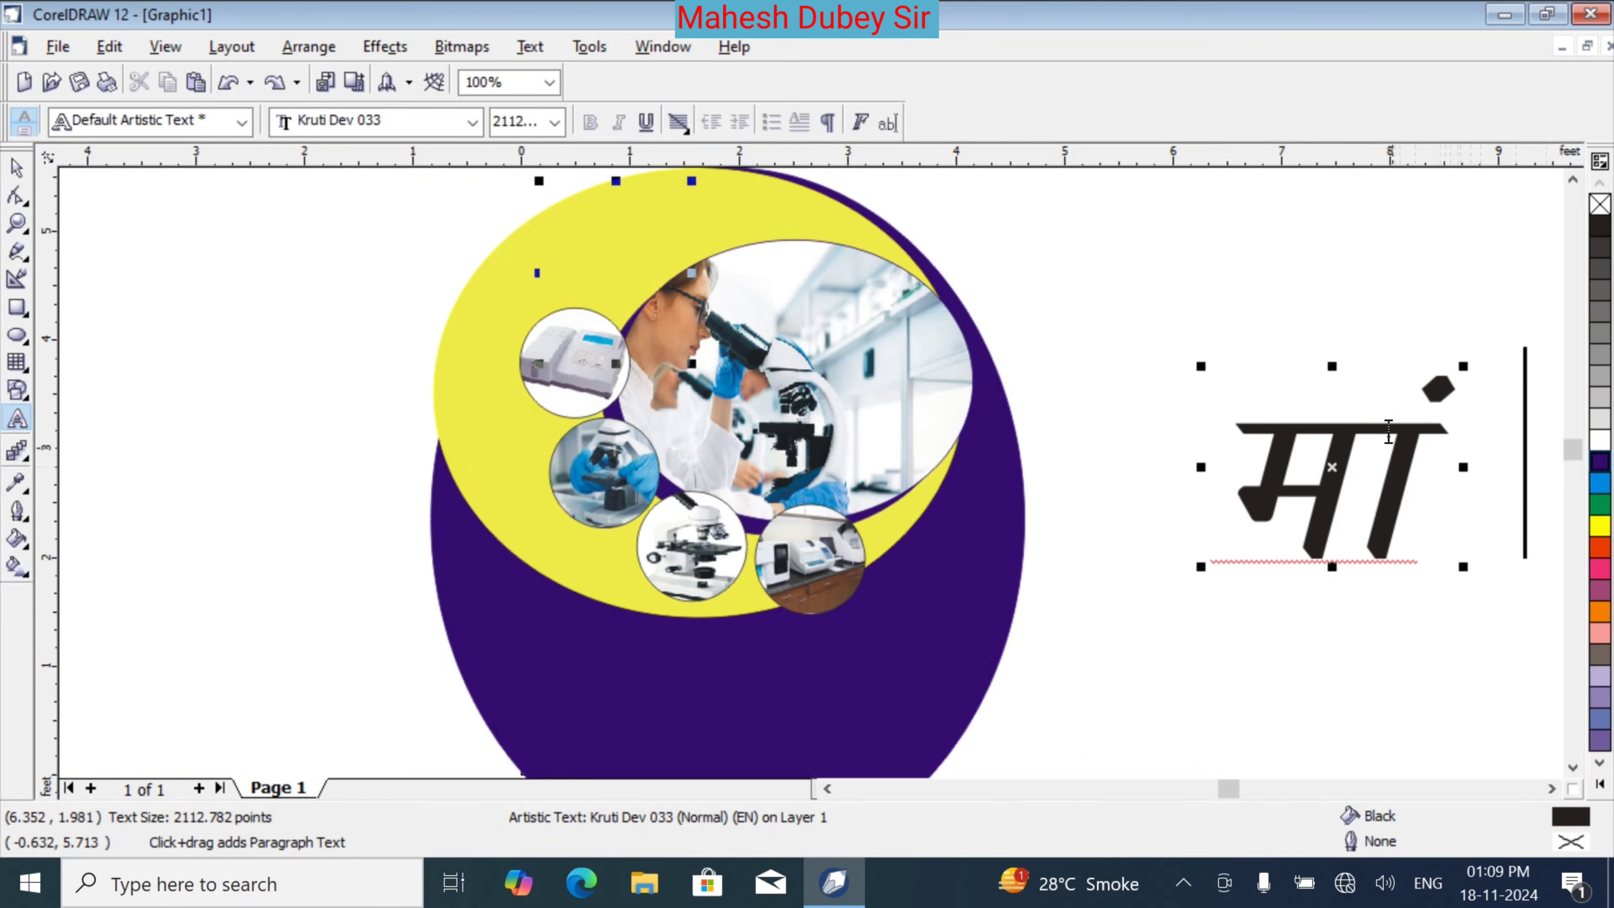
Move the मां text onto the laboratory photo and retype it as the heading मां पैथोलाजी
{"action": "left_click", "coordinate": [17, 169]}
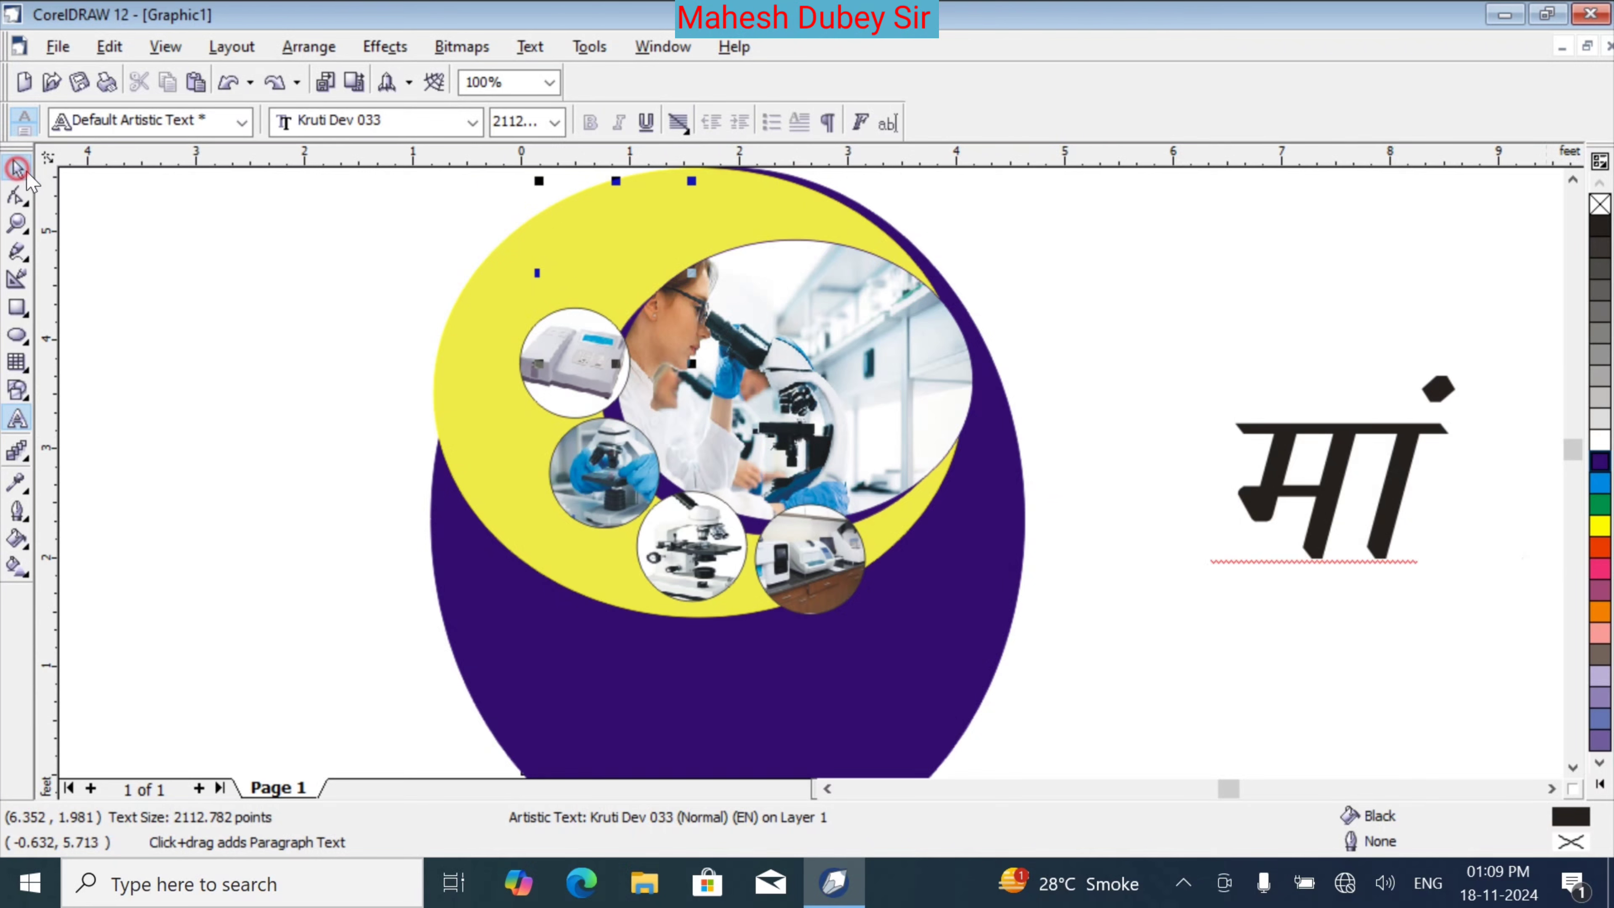
{"action": "left_click_drag", "start_coordinate": [1376, 429], "coordinate": [846, 287]}
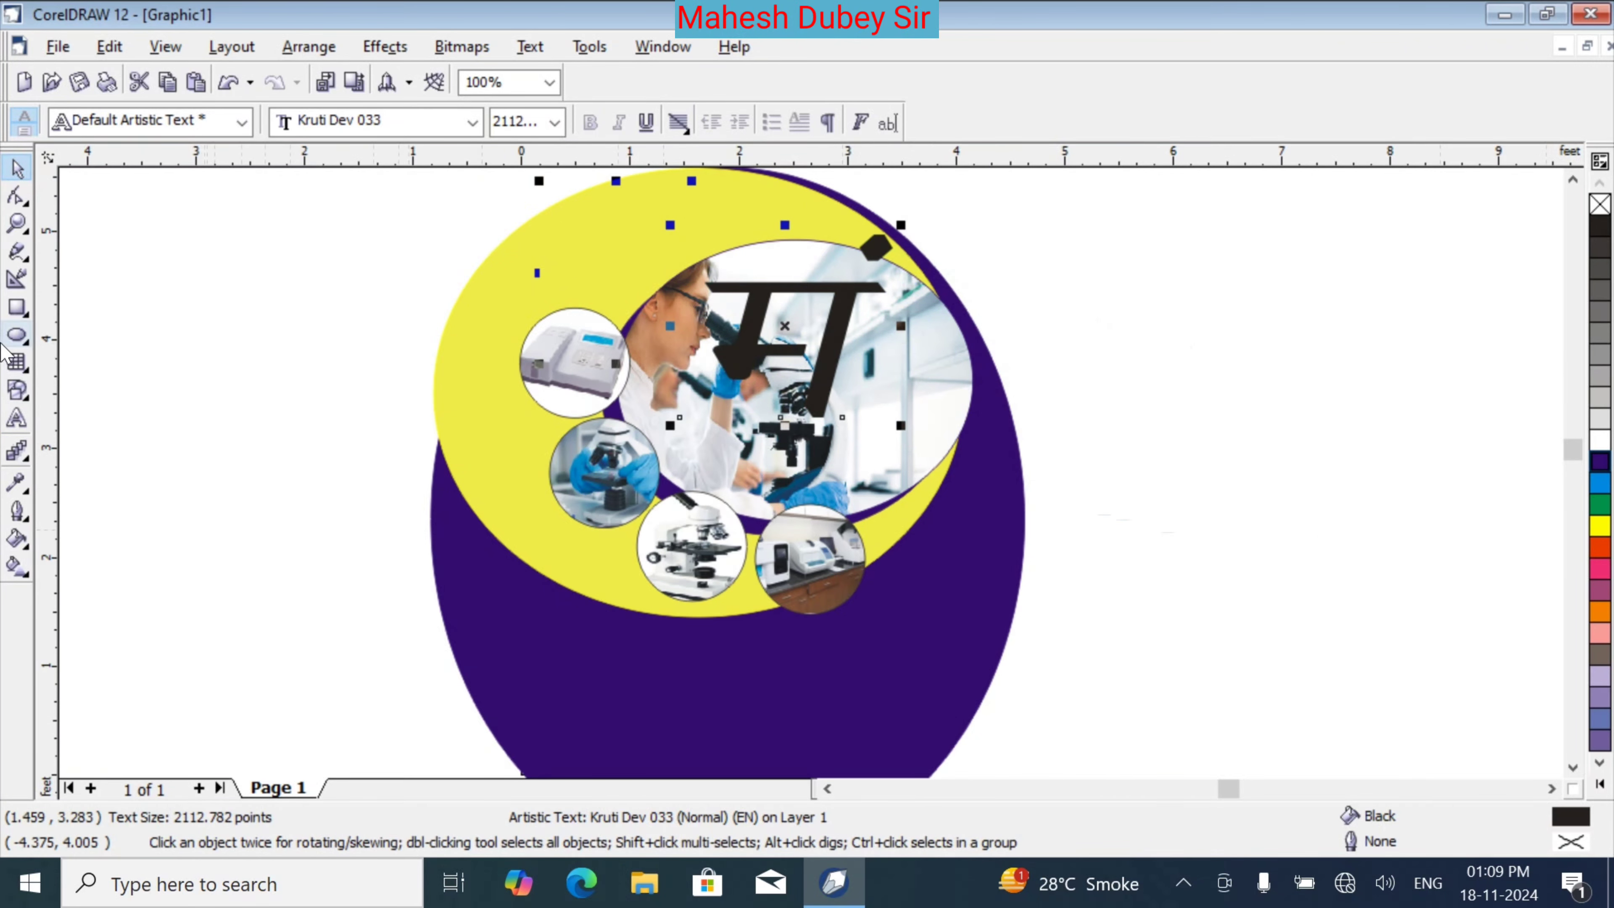
{"action": "left_click", "coordinate": [18, 418]}
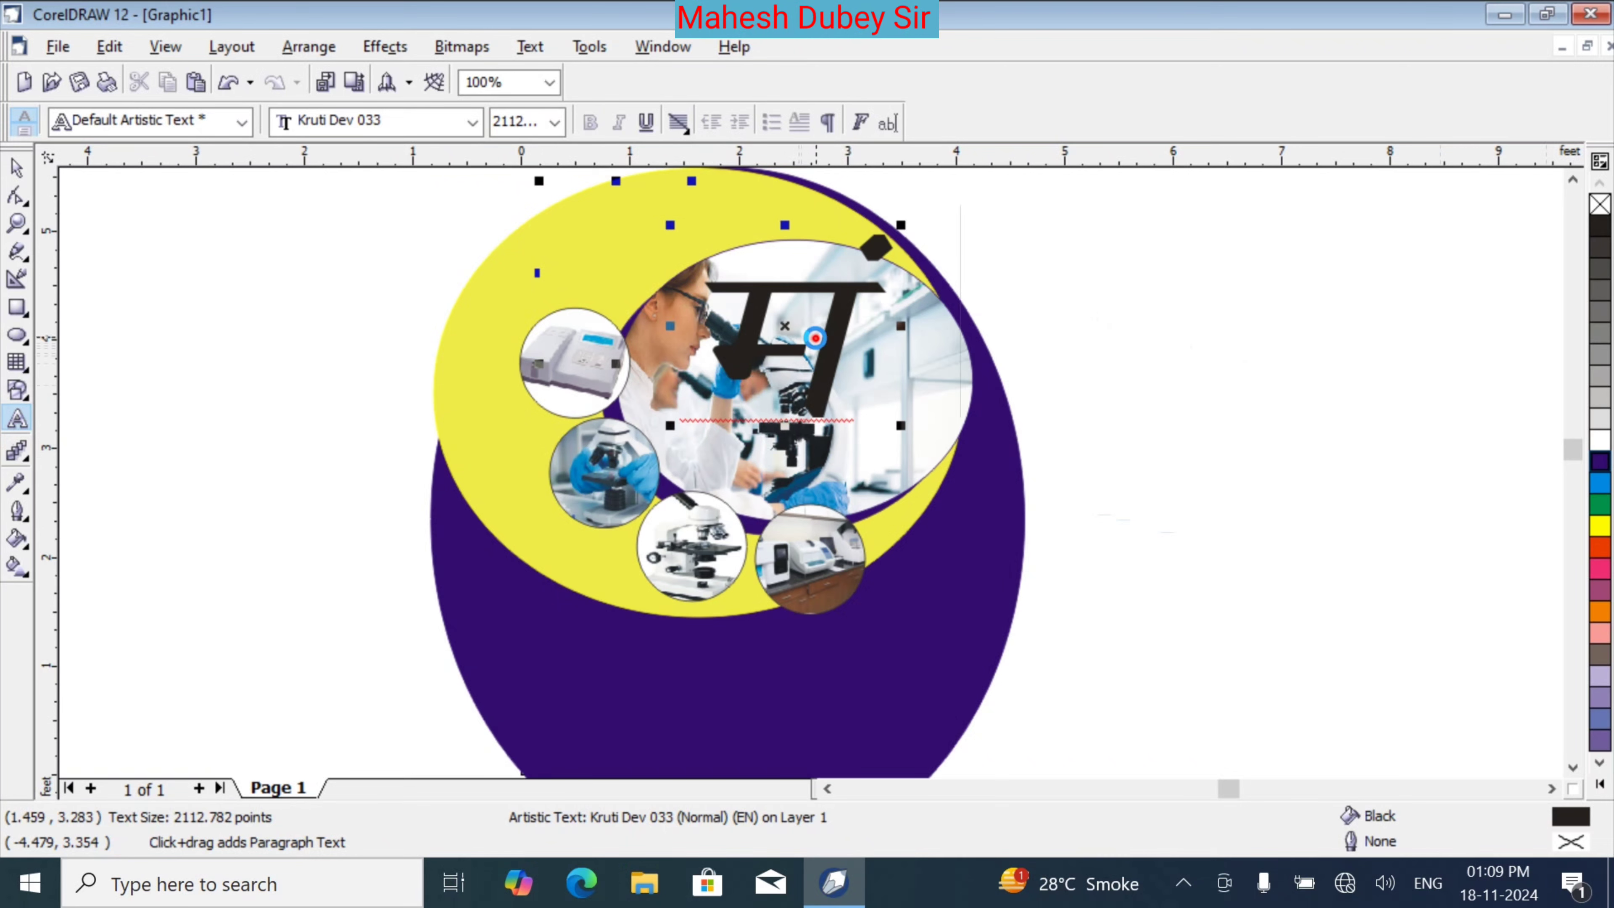
{"action": "key", "text": "BackSpace"}
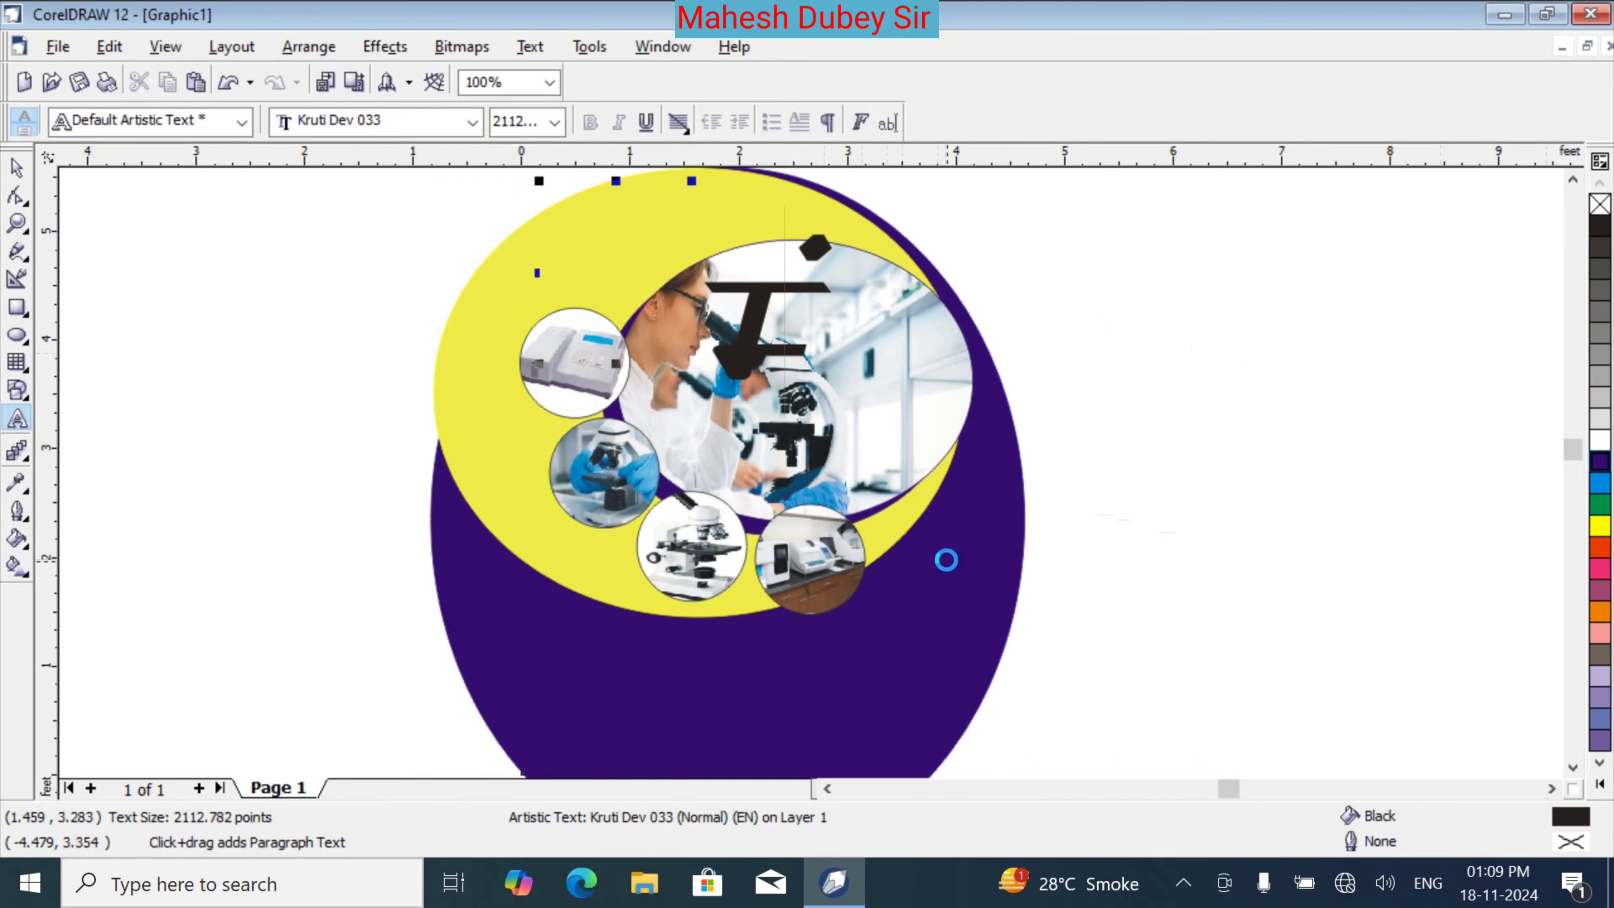
{"action": "type", "text": "k"}
{"action": "key", "text": "BackSpace"}
{"action": "key", "text": "BackSpace"}
{"action": "key", "text": "BackSpace"}
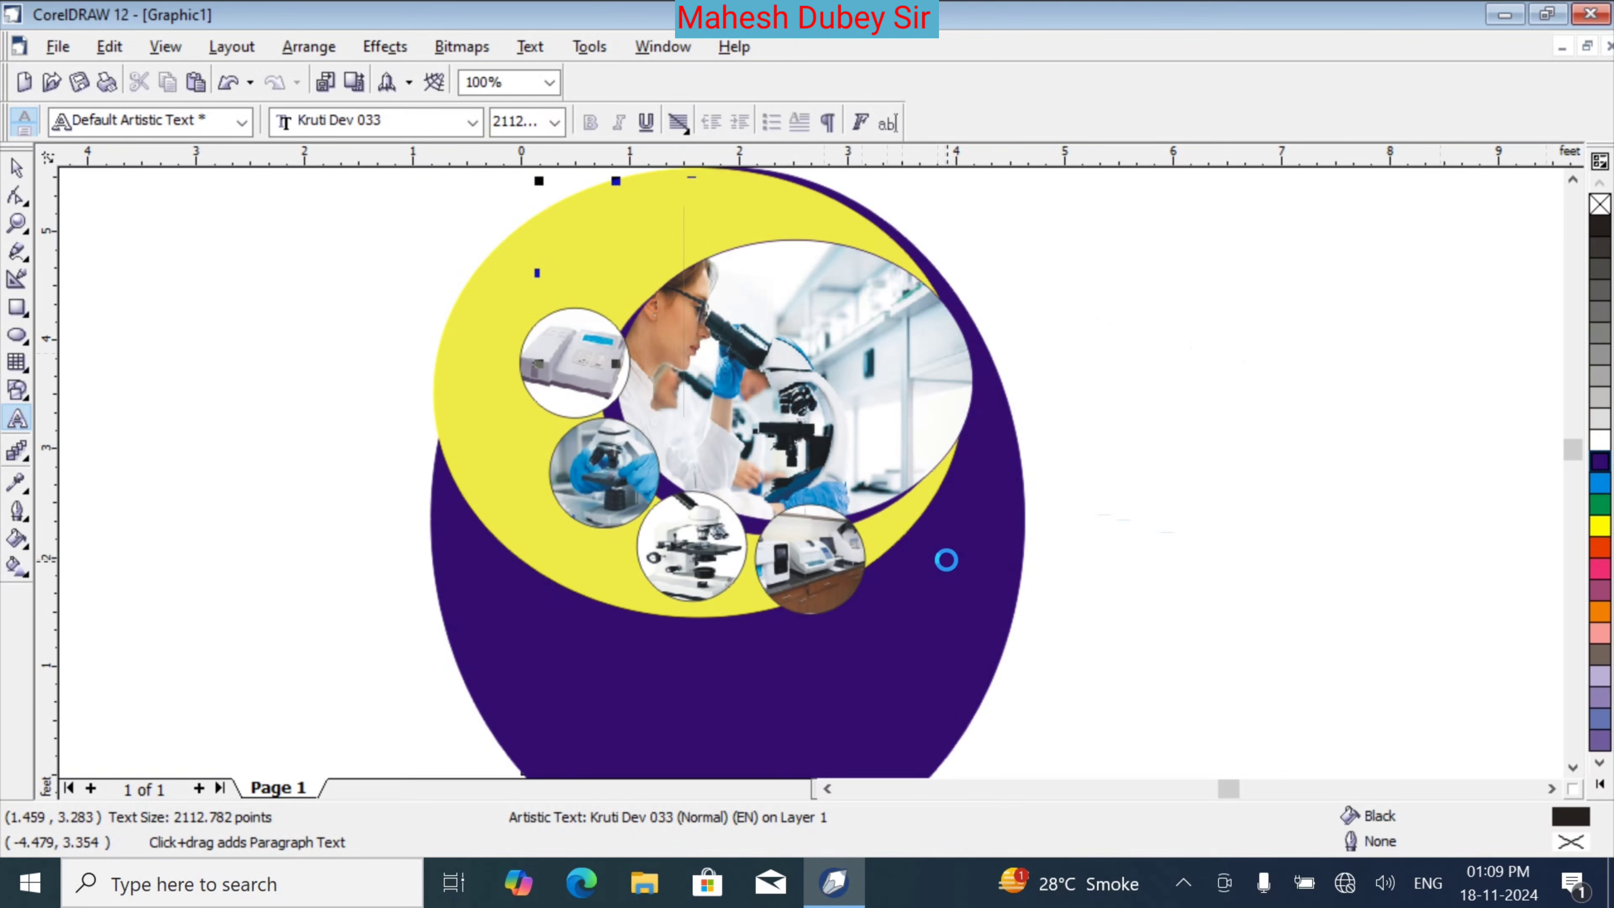
{"action": "type", "text": "eka"}
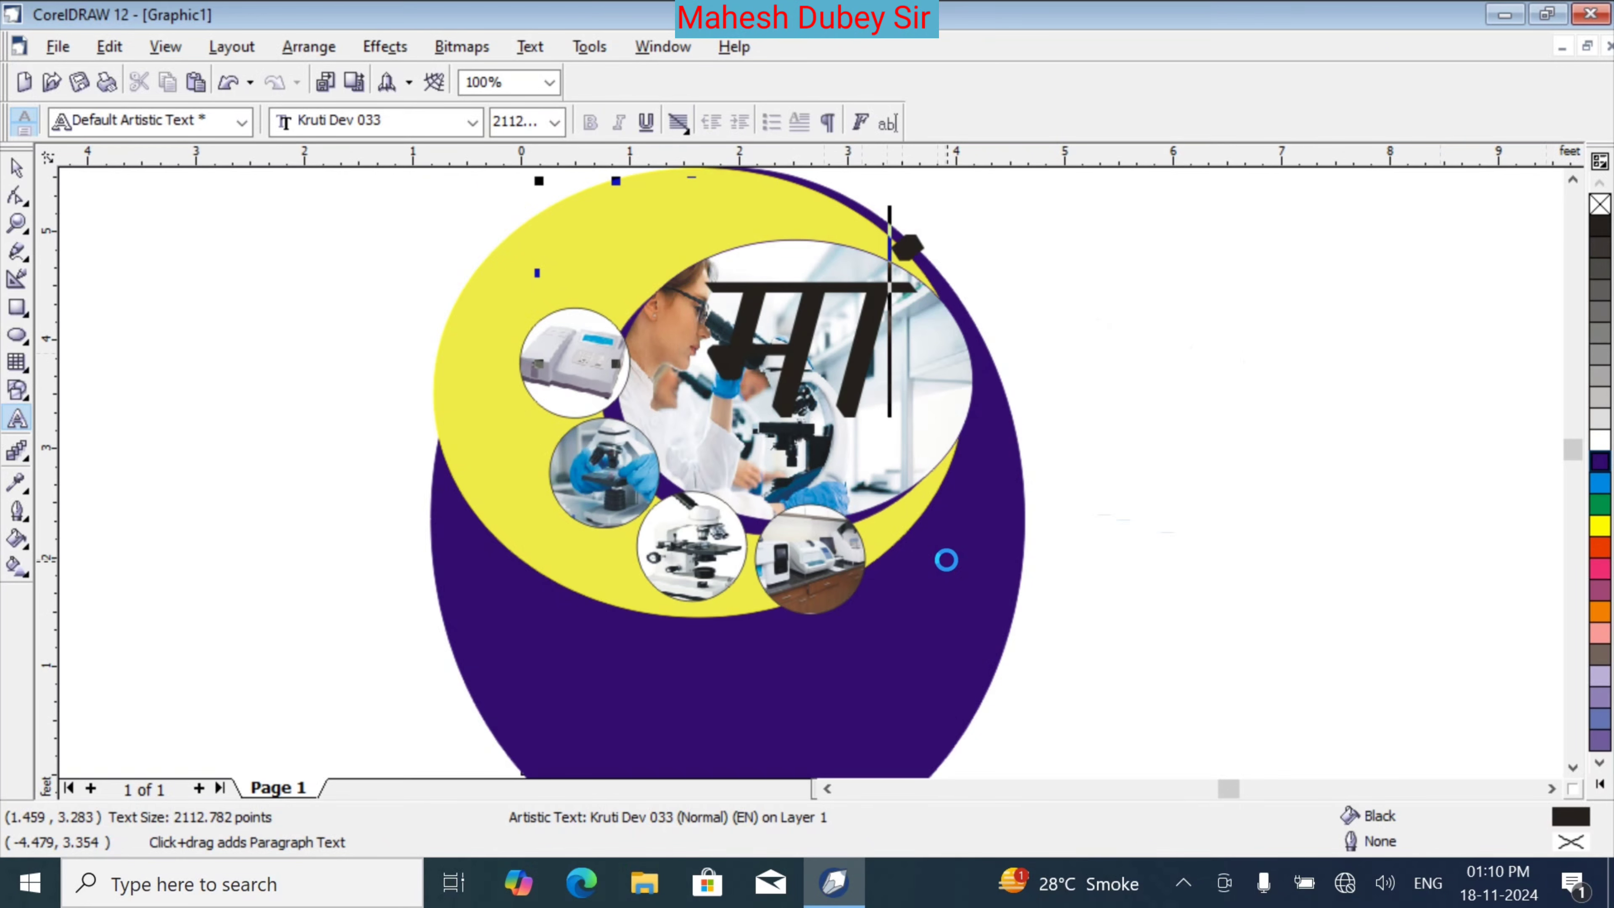
{"action": "type", "text": "k"}
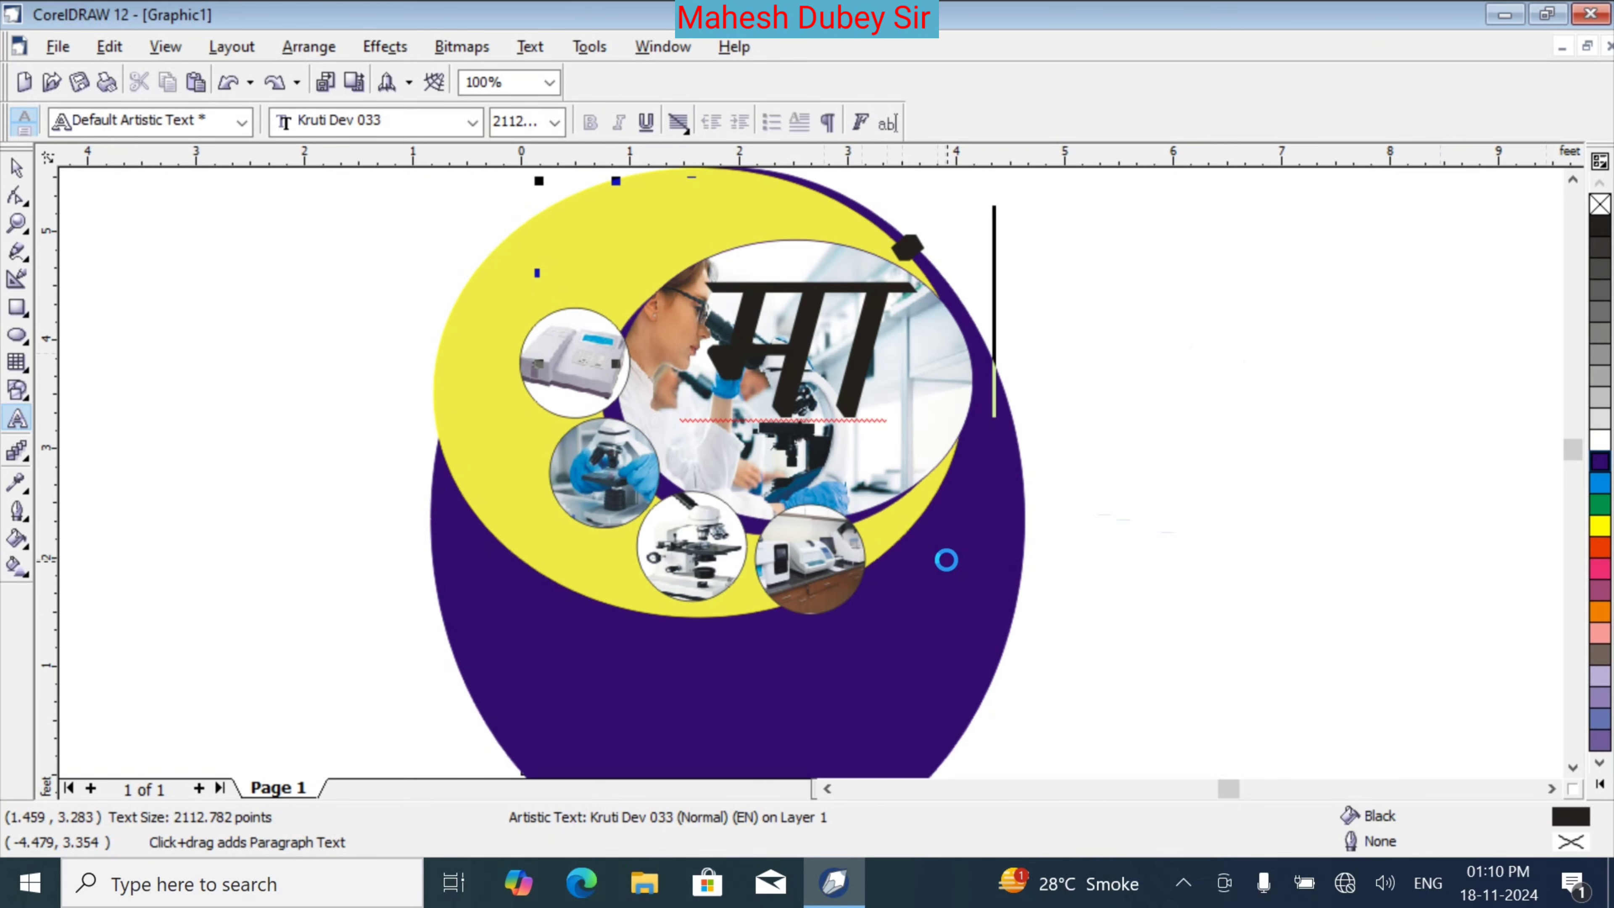
{"action": "type", "text": "i"}
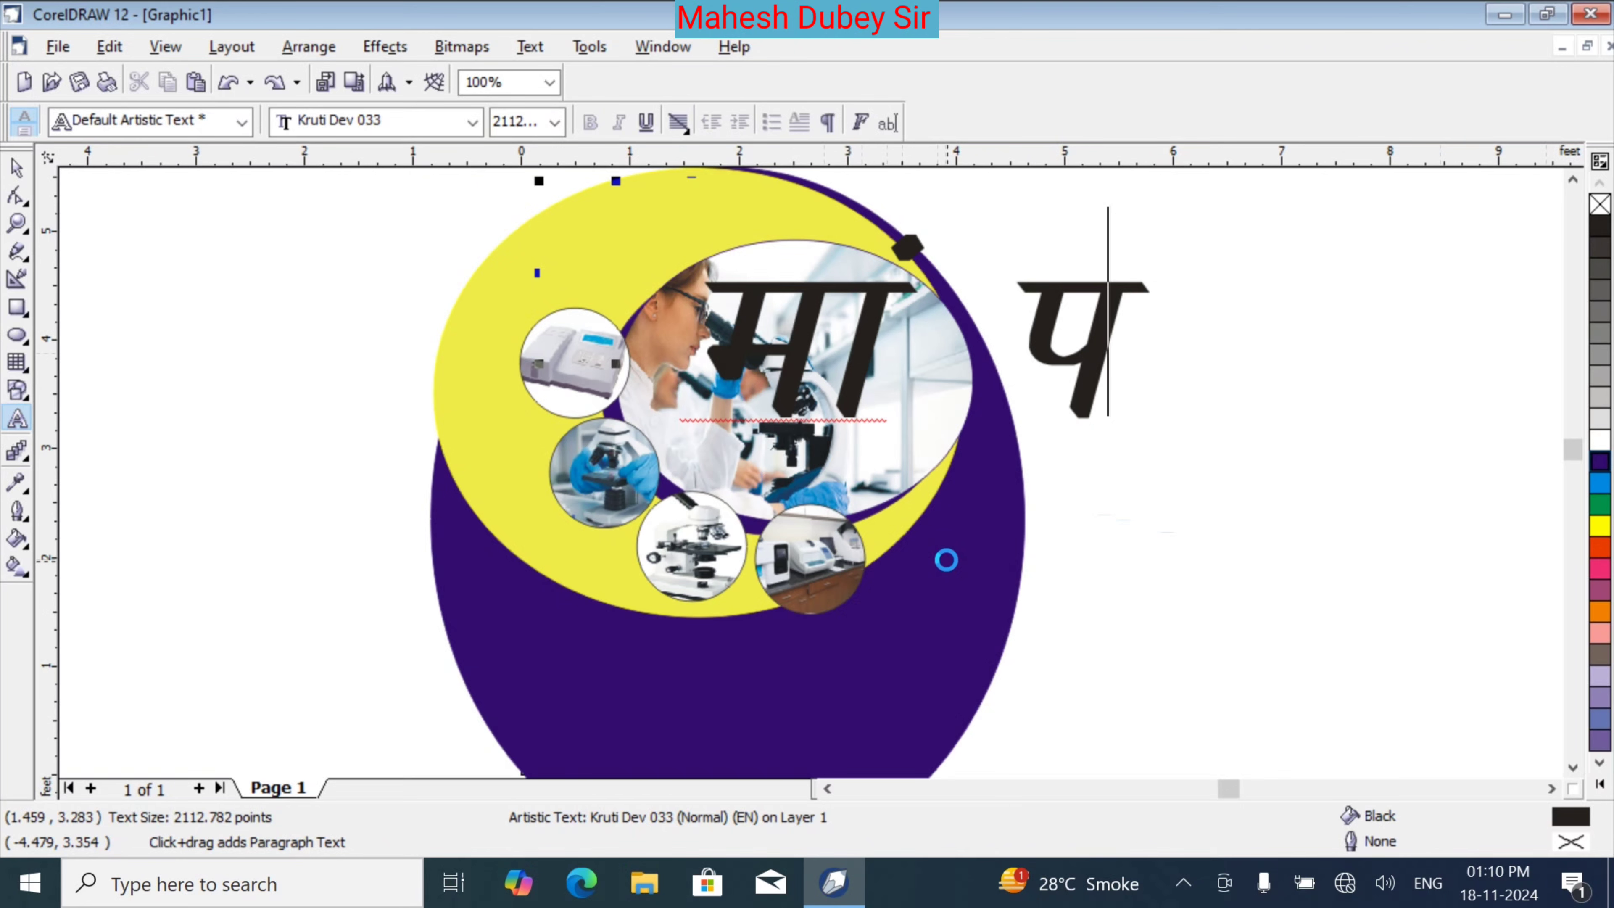
{"action": "type", "text": "S"}
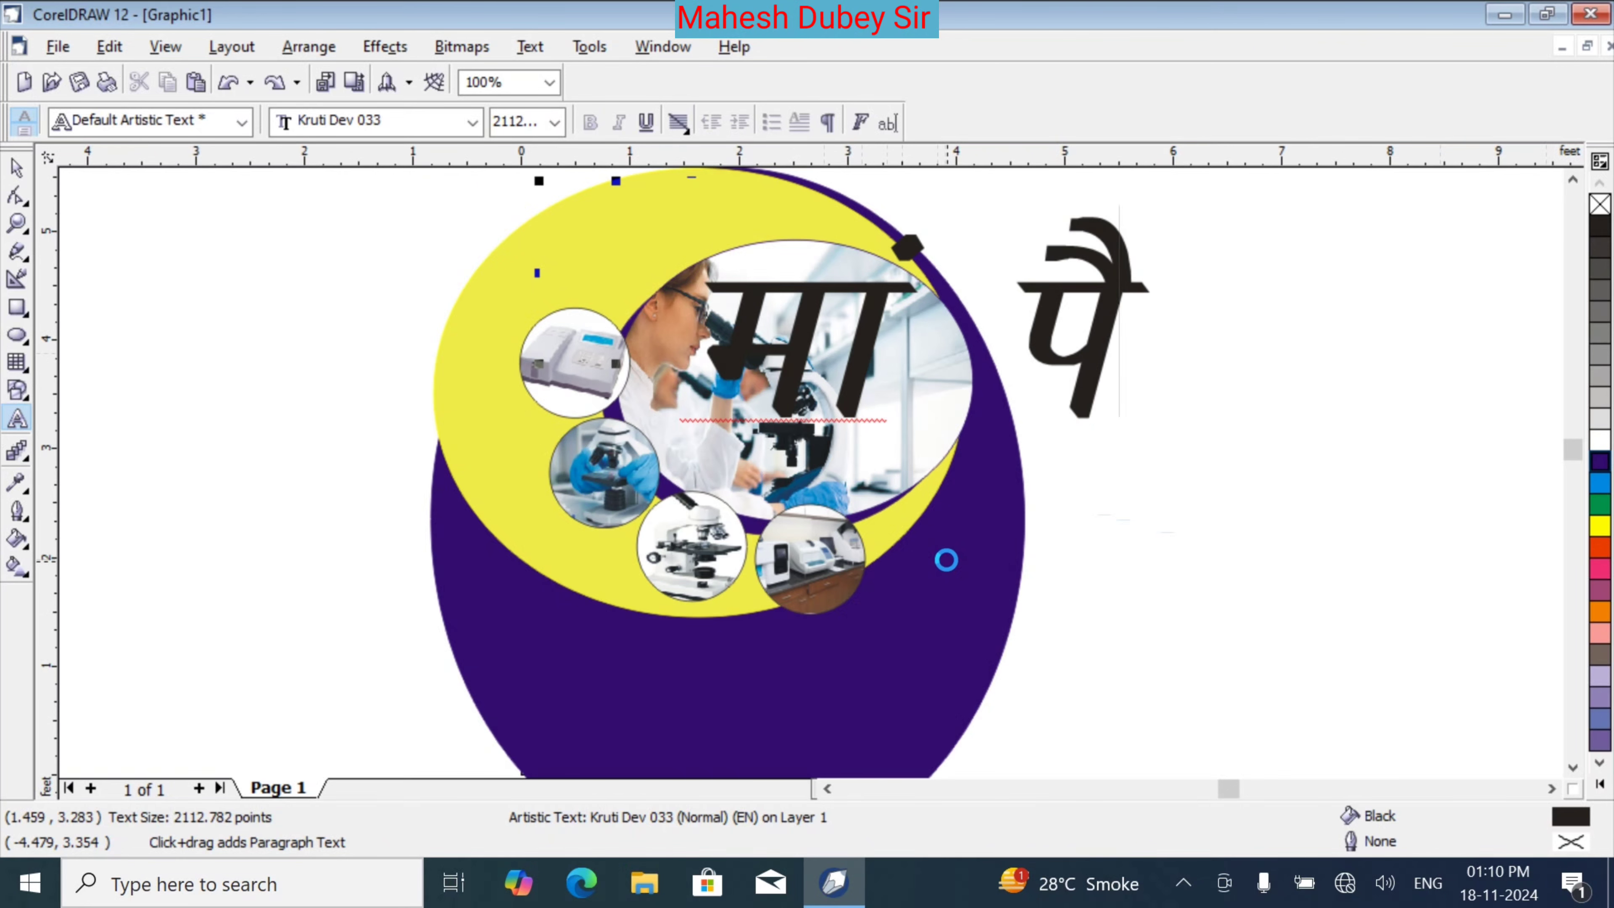
{"action": "type", "text": "Fksyk"}
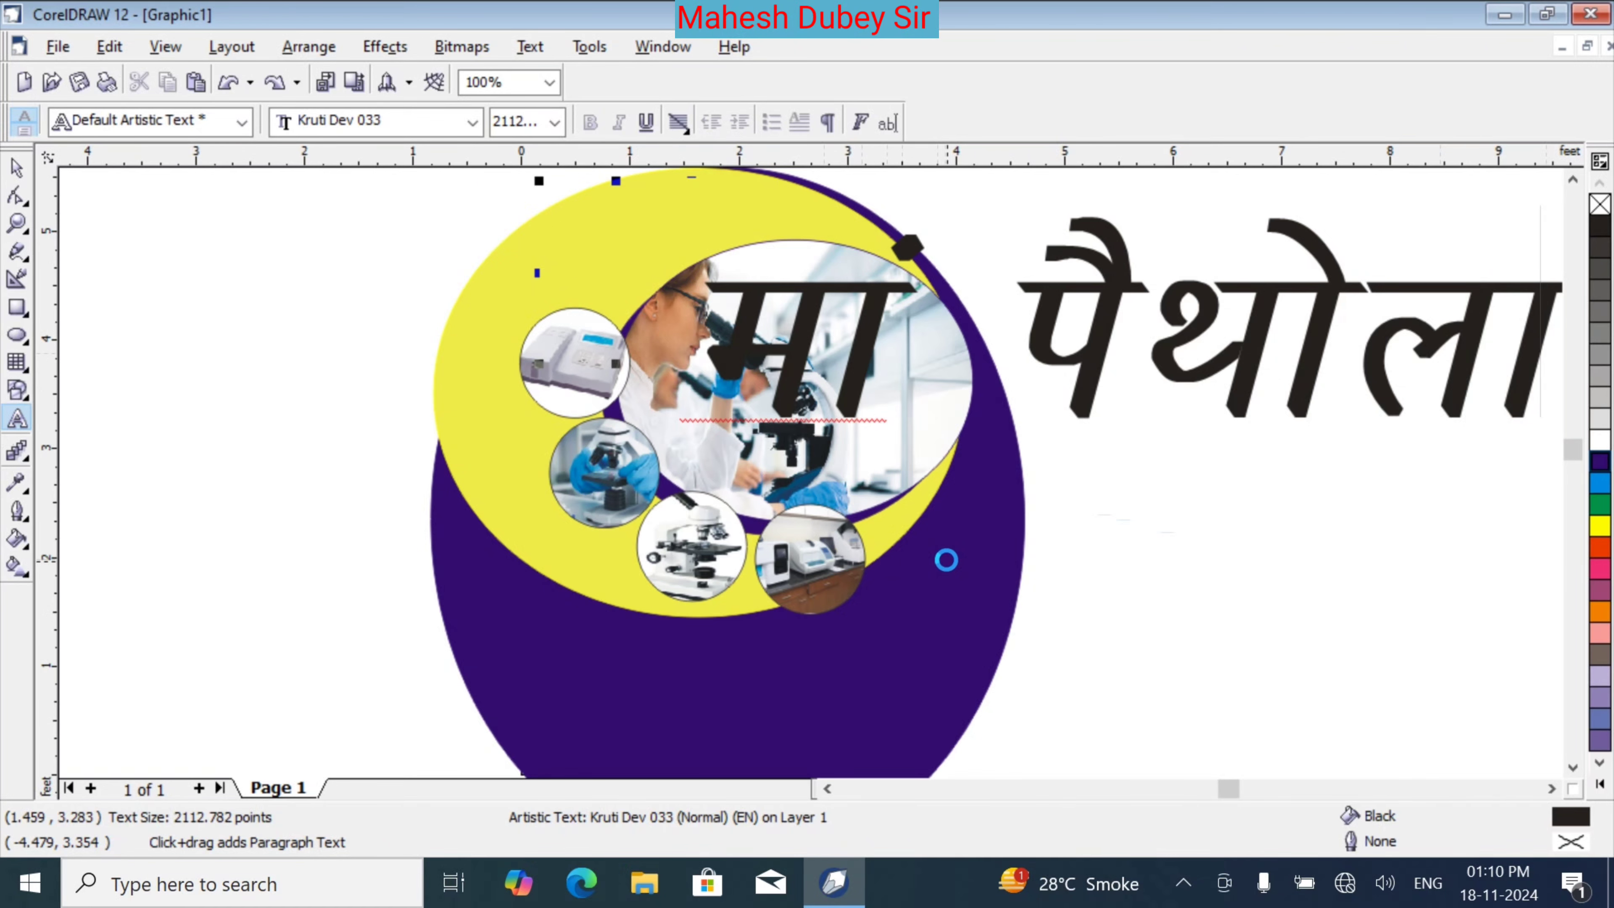
{"action": "type", "text": "th"}
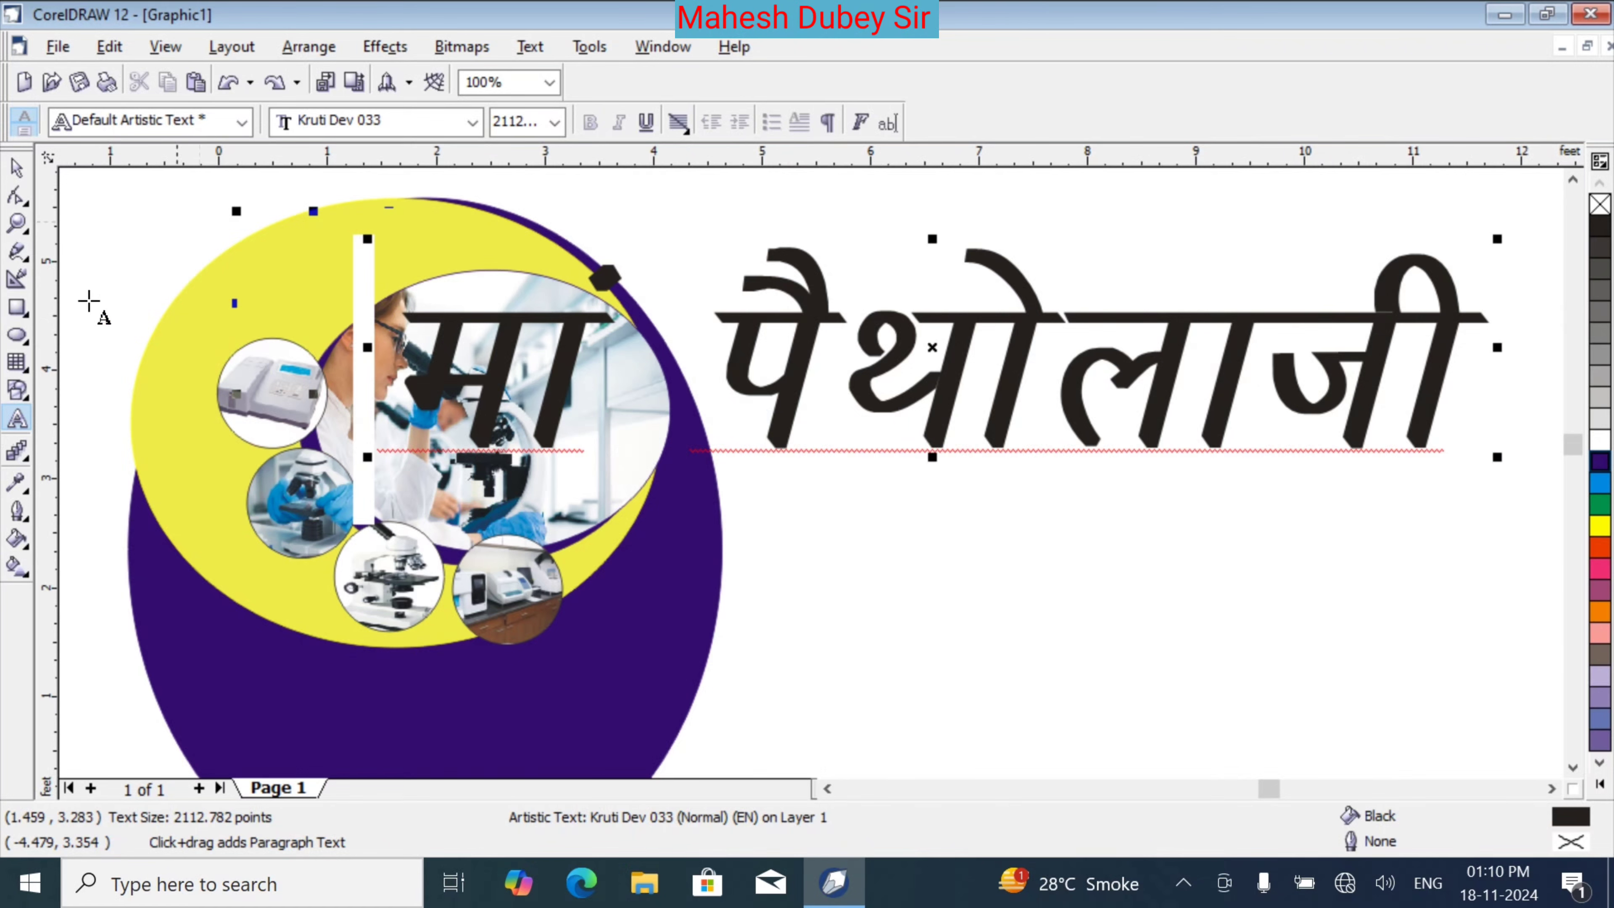
Shrink the मां पैथोलाजी heading to about 760 points and place it across the upper part of the ellipses
{"action": "left_click", "coordinate": [16, 167]}
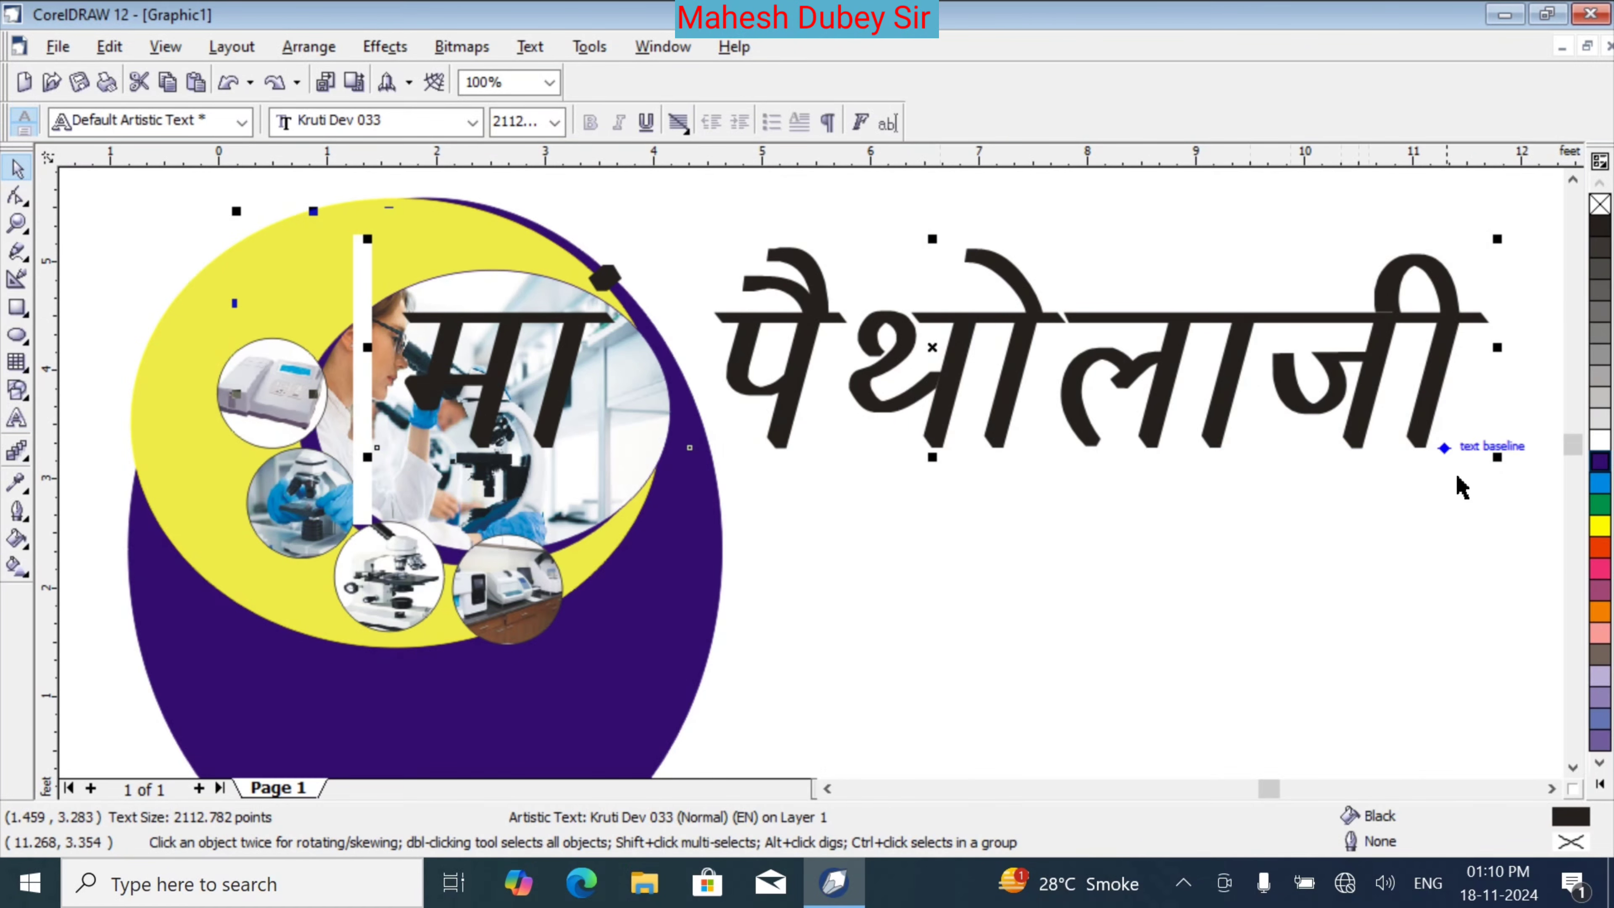
{"action": "left_click", "coordinate": [1496, 457]}
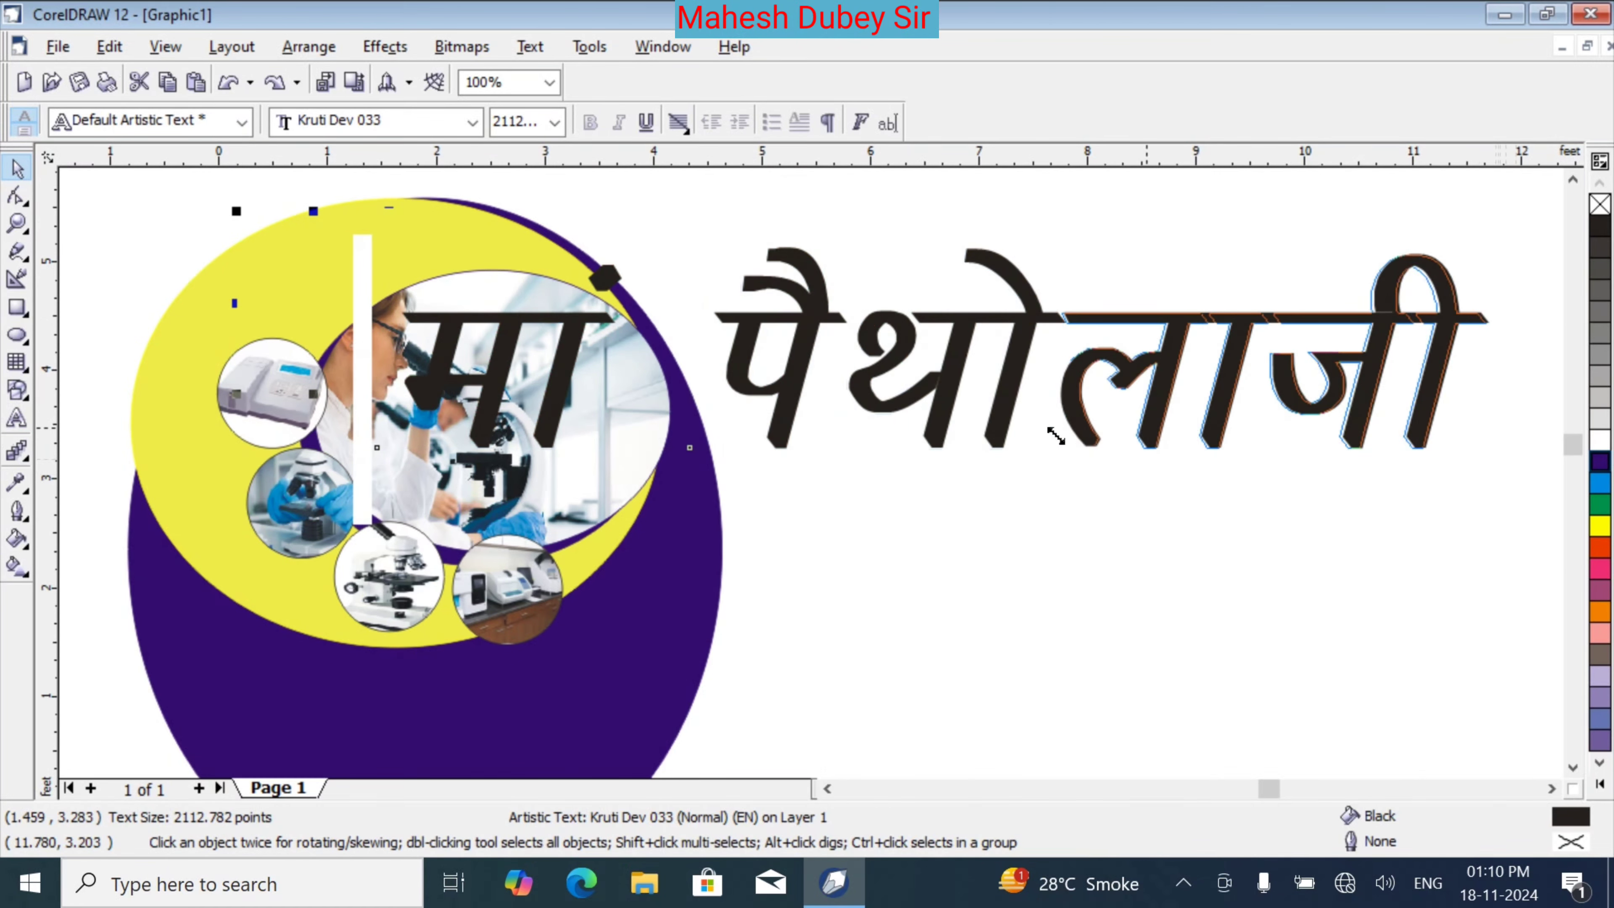
{"action": "left_click_drag", "start_coordinate": [783, 424], "coordinate": [784, 431]}
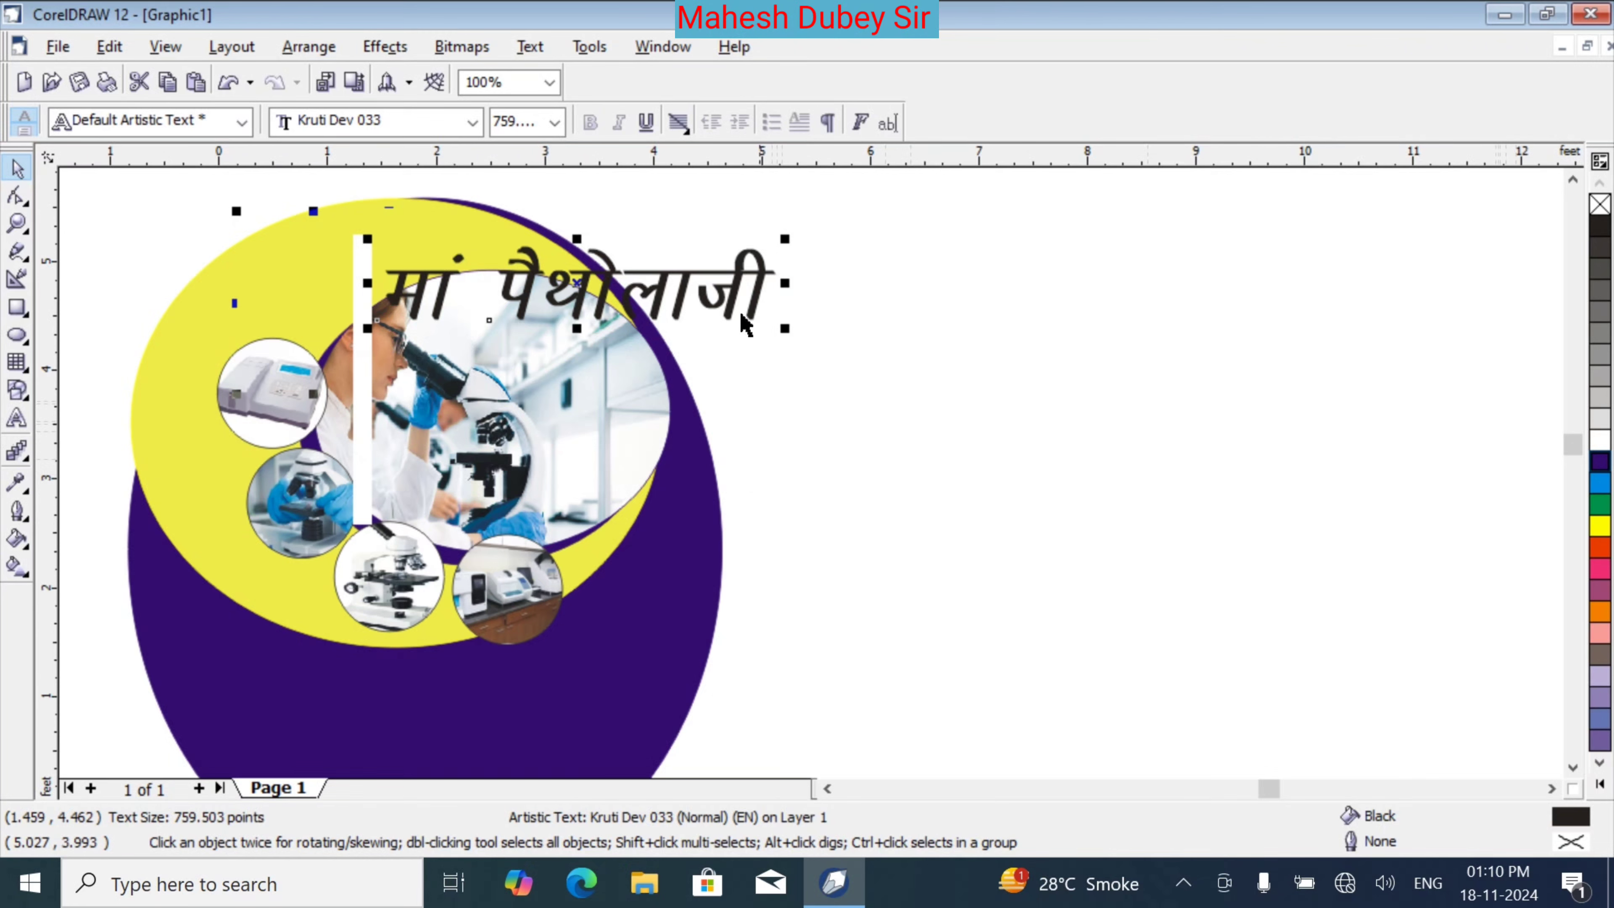
{"action": "left_click_drag", "start_coordinate": [720, 287], "coordinate": [594, 335]}
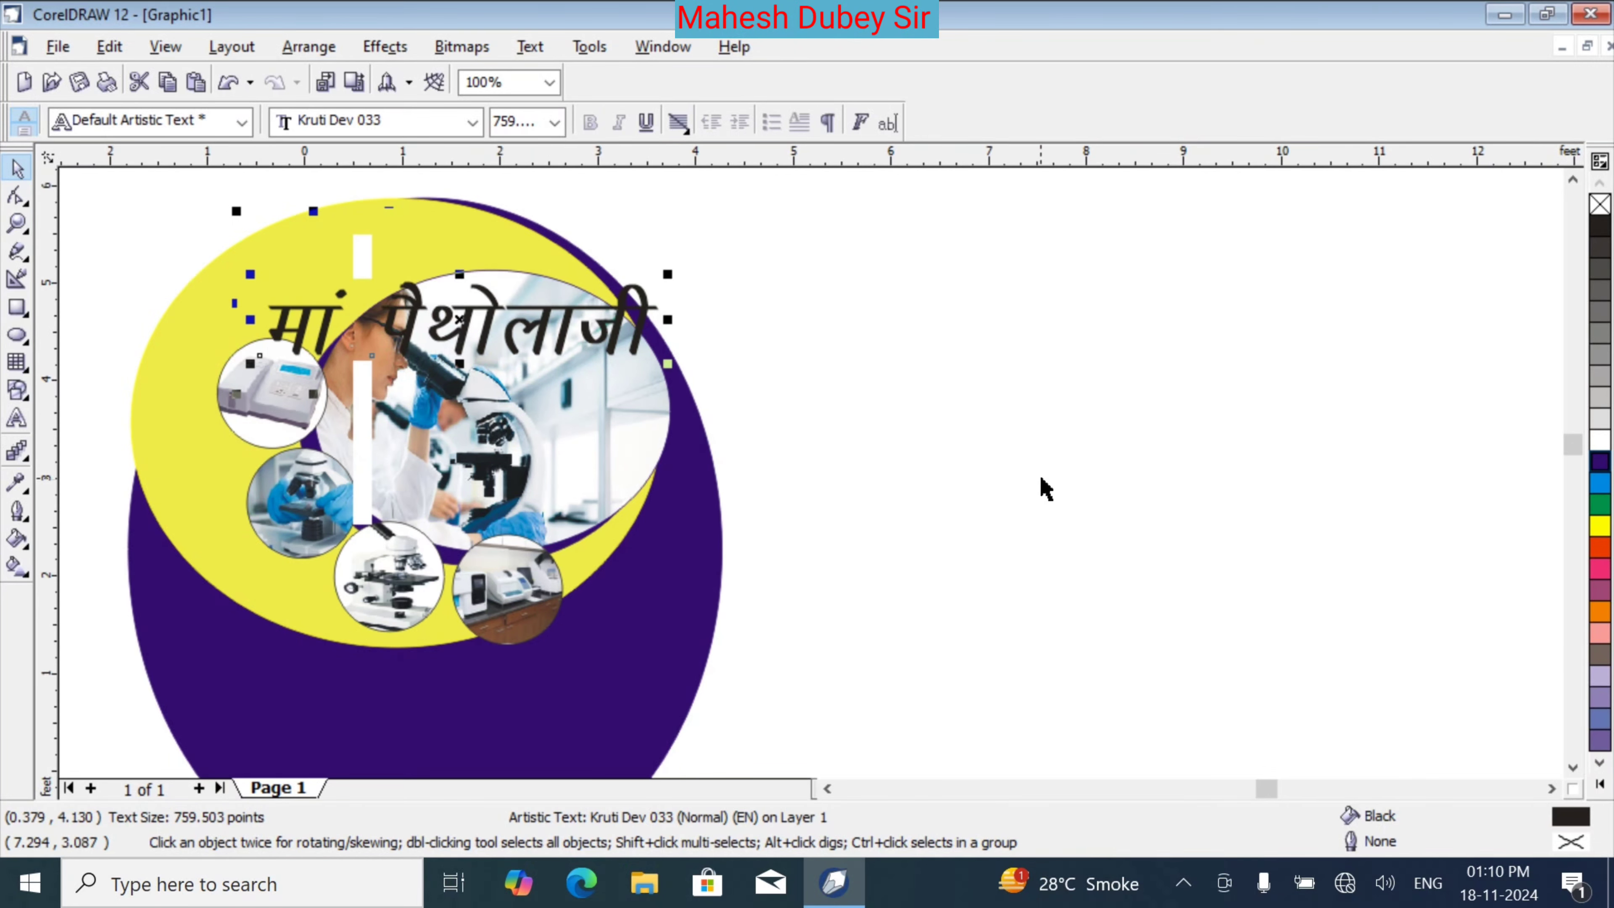
Shrink the मां पैथोलाजी heading to about 481 points so it fits over the upper part of the photo ellipse
{"action": "scroll", "coordinate": [1045, 490], "scroll_direction": "down", "scroll_amount": 1}
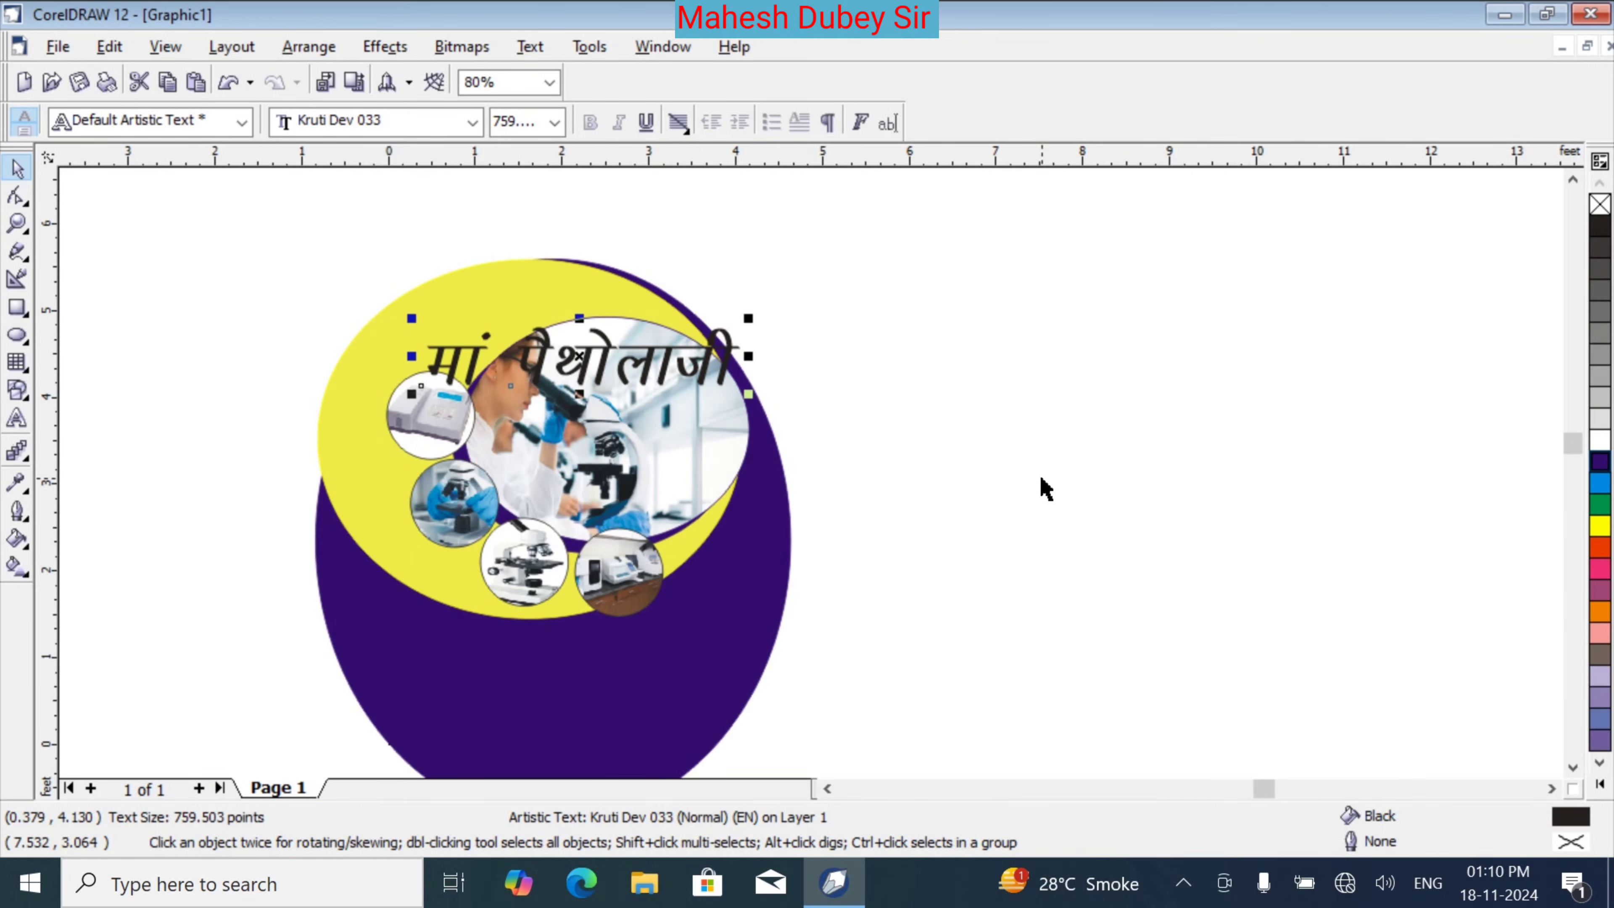
{"action": "left_click", "coordinate": [1573, 767]}
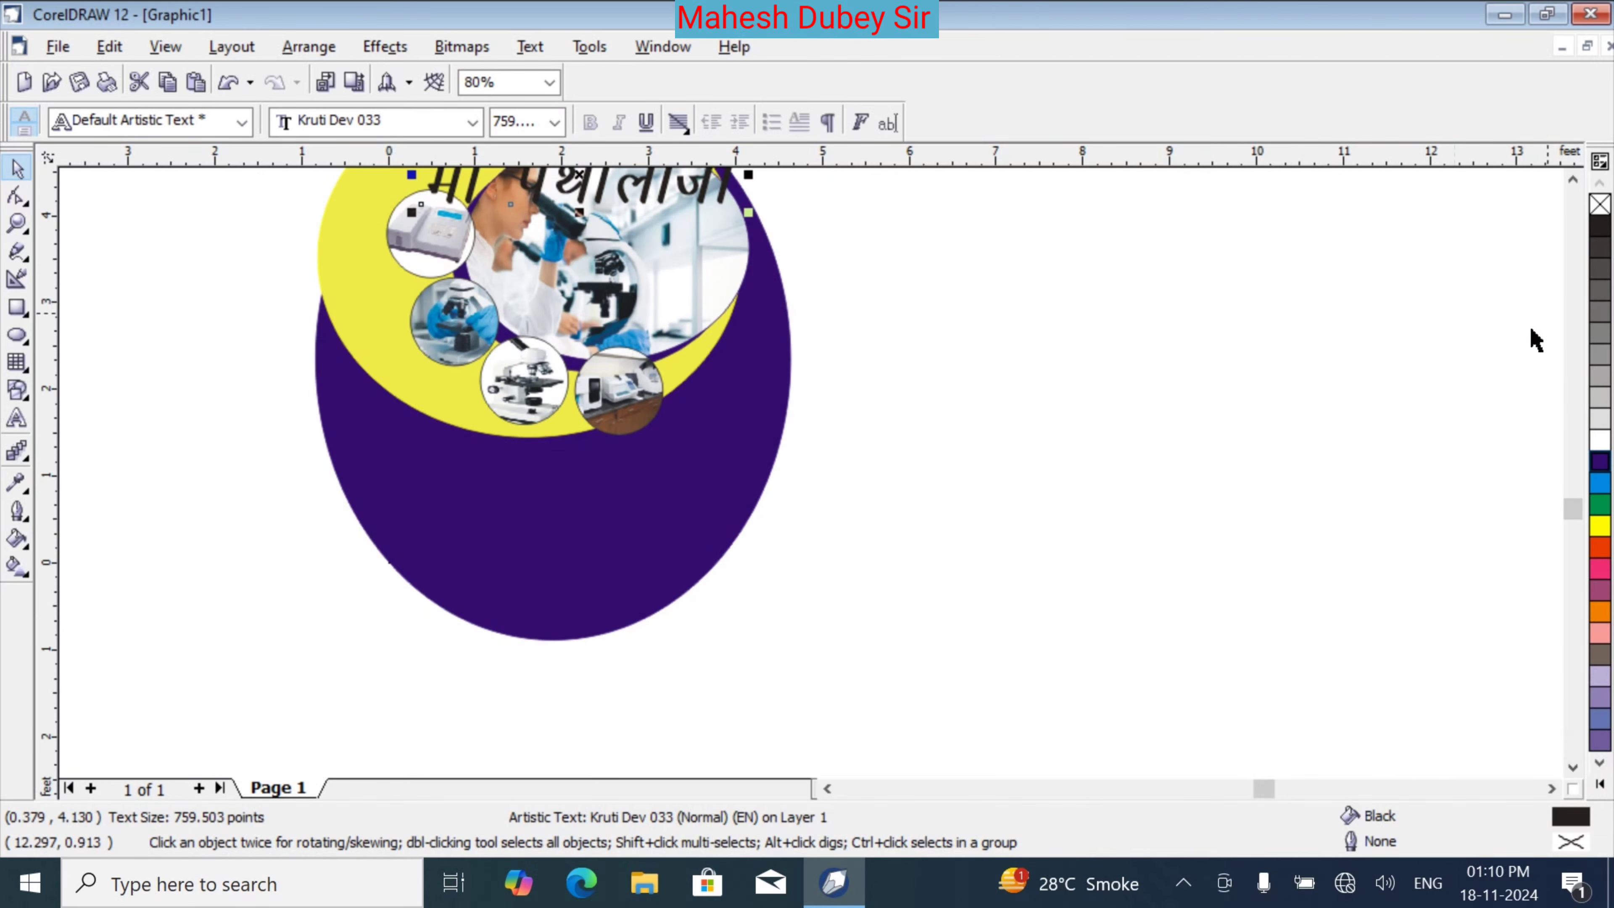
{"action": "left_click", "coordinate": [1573, 180]}
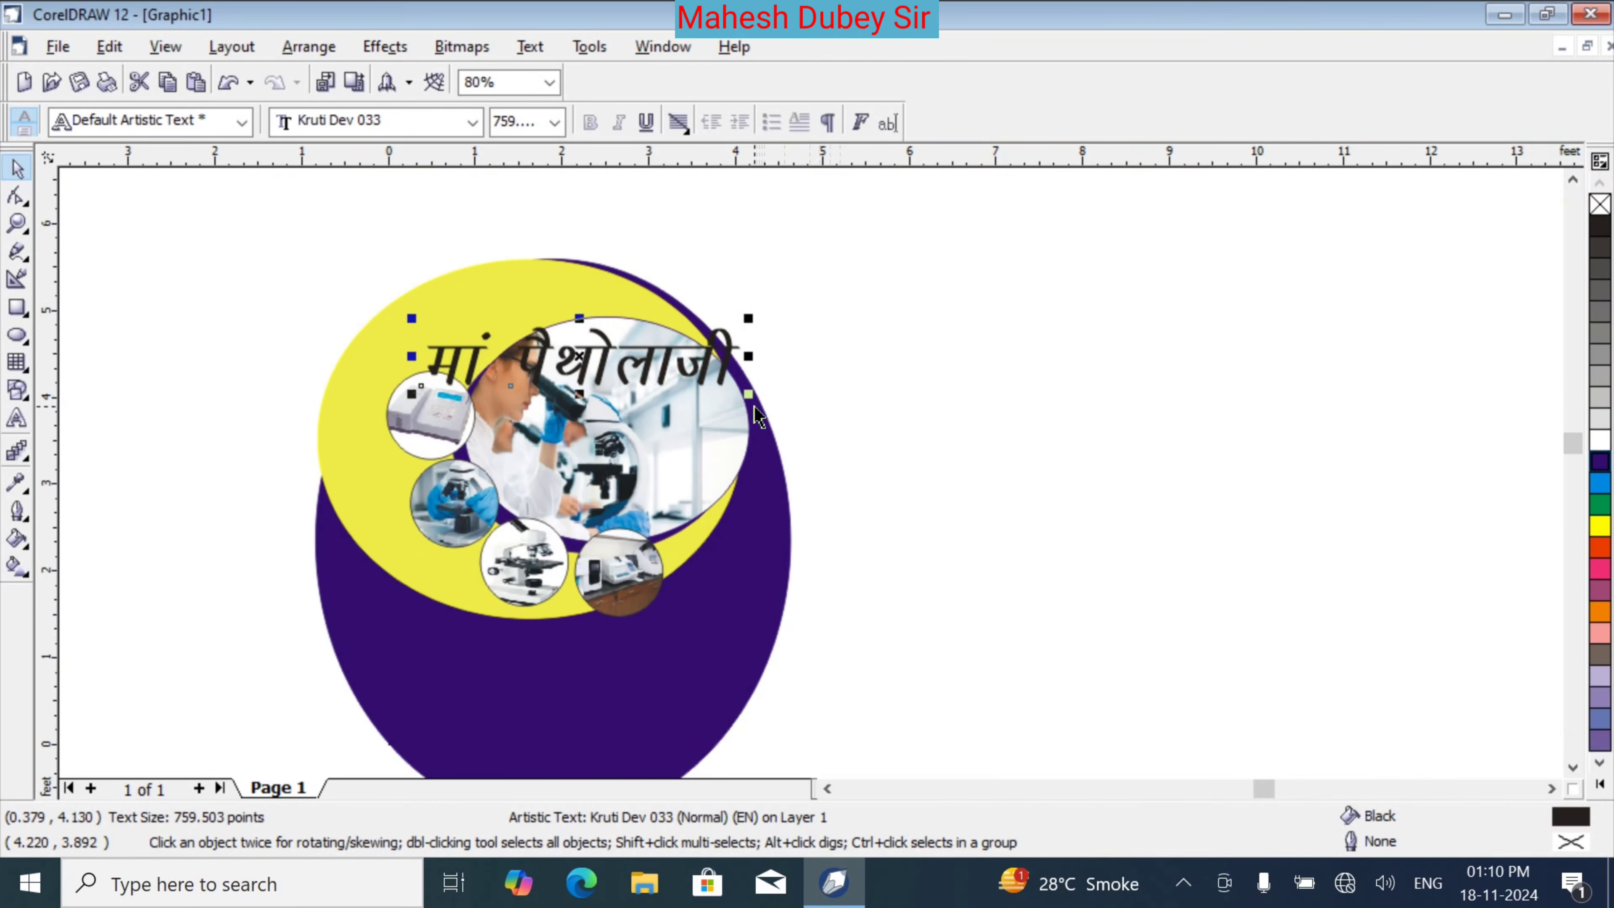
{"action": "left_click_drag", "start_coordinate": [752, 399], "coordinate": [686, 375]}
{"action": "left_click", "coordinate": [686, 375]}
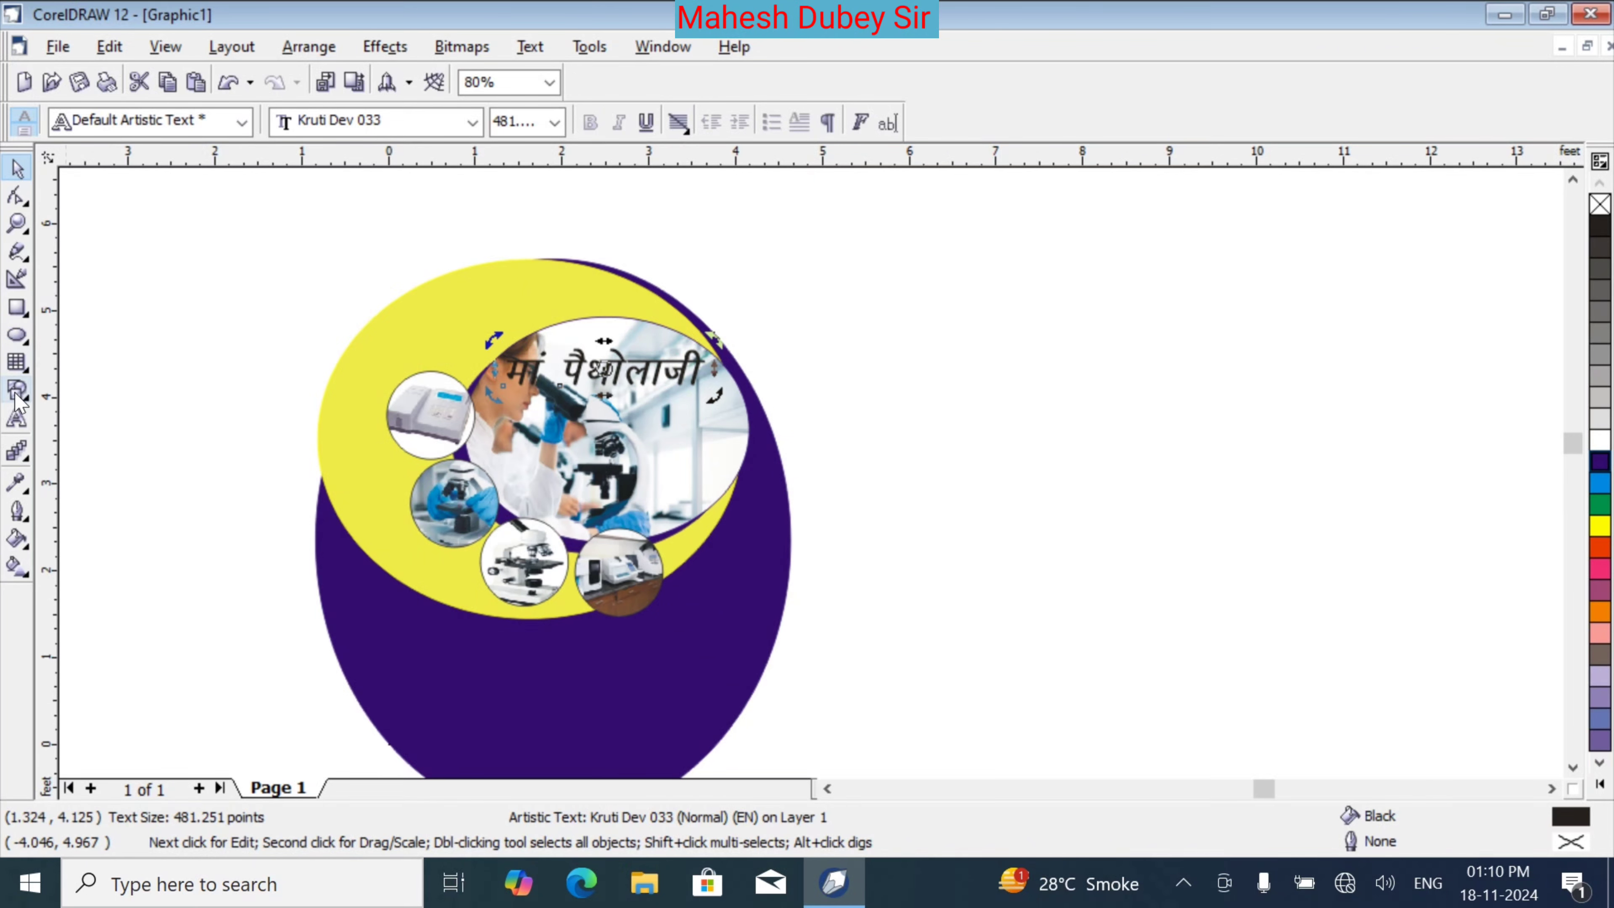
Break the heading into two lines, मां above पैथोलाजी, and centre-align all of its text
{"action": "left_click", "coordinate": [17, 418]}
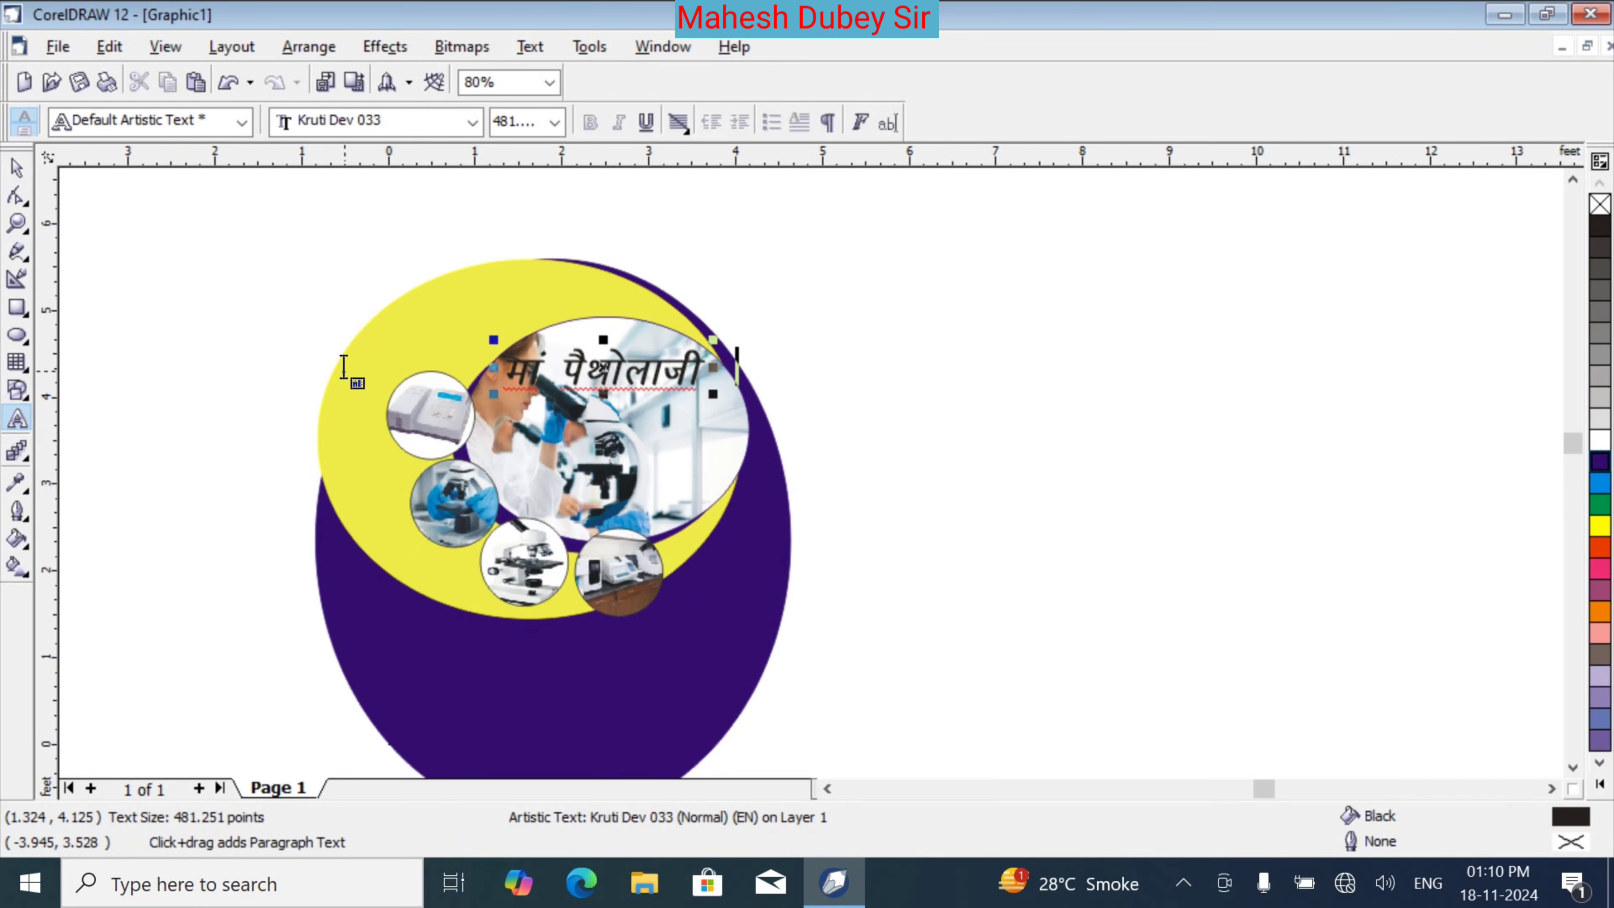
{"action": "left_click", "coordinate": [569, 369]}
{"action": "key", "text": "Return"}
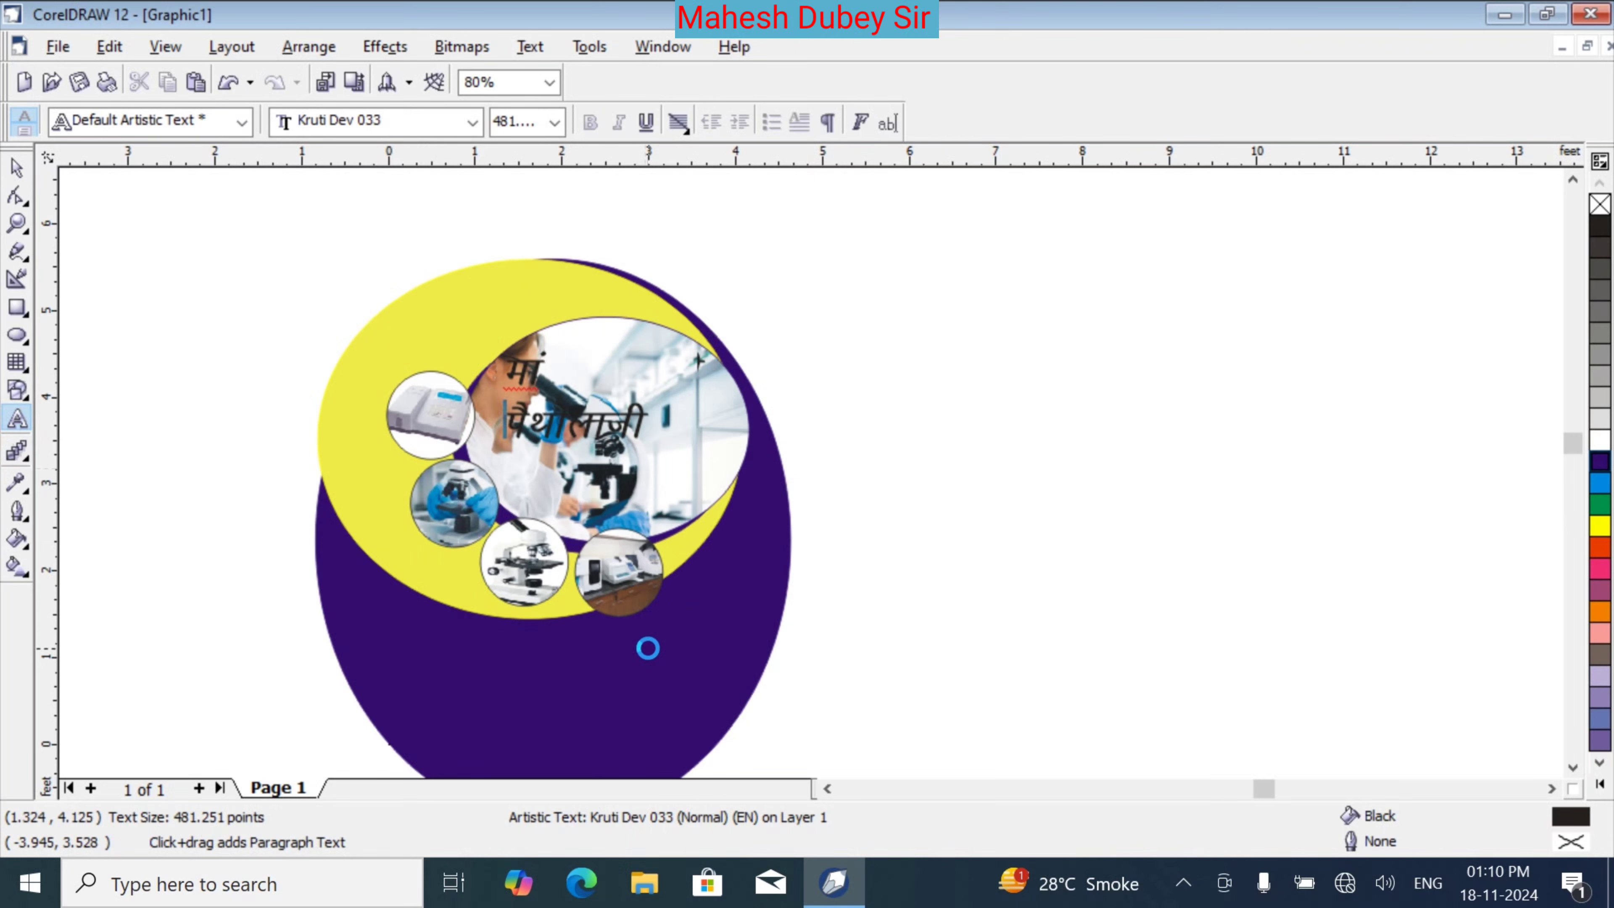
{"action": "key", "text": "ctrl+a"}
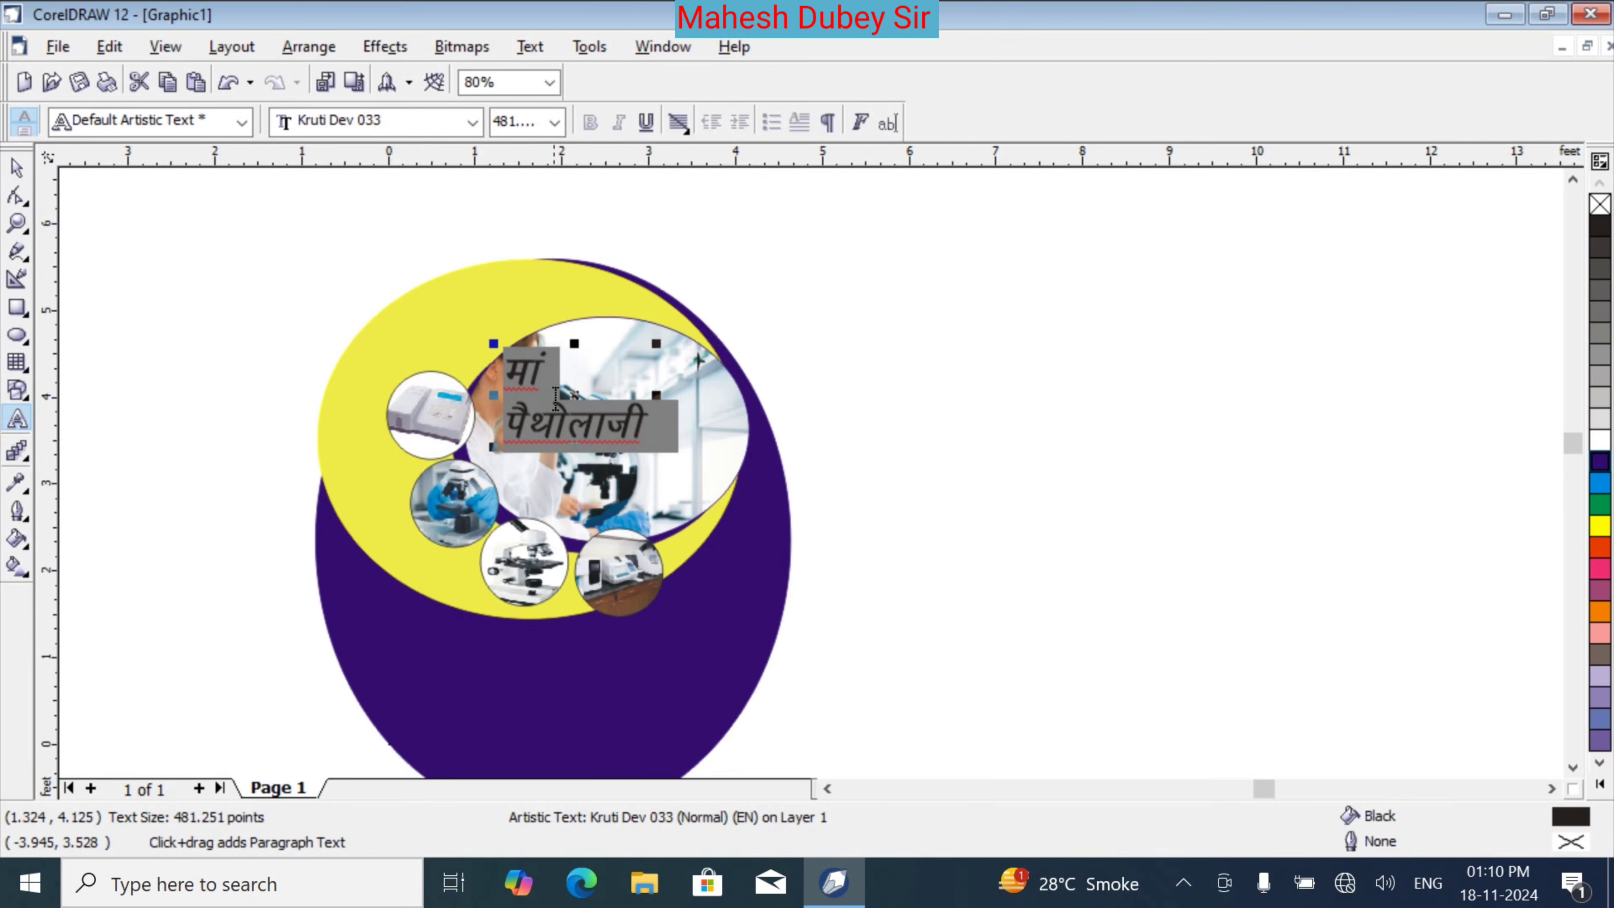
{"action": "left_click", "coordinate": [678, 120]}
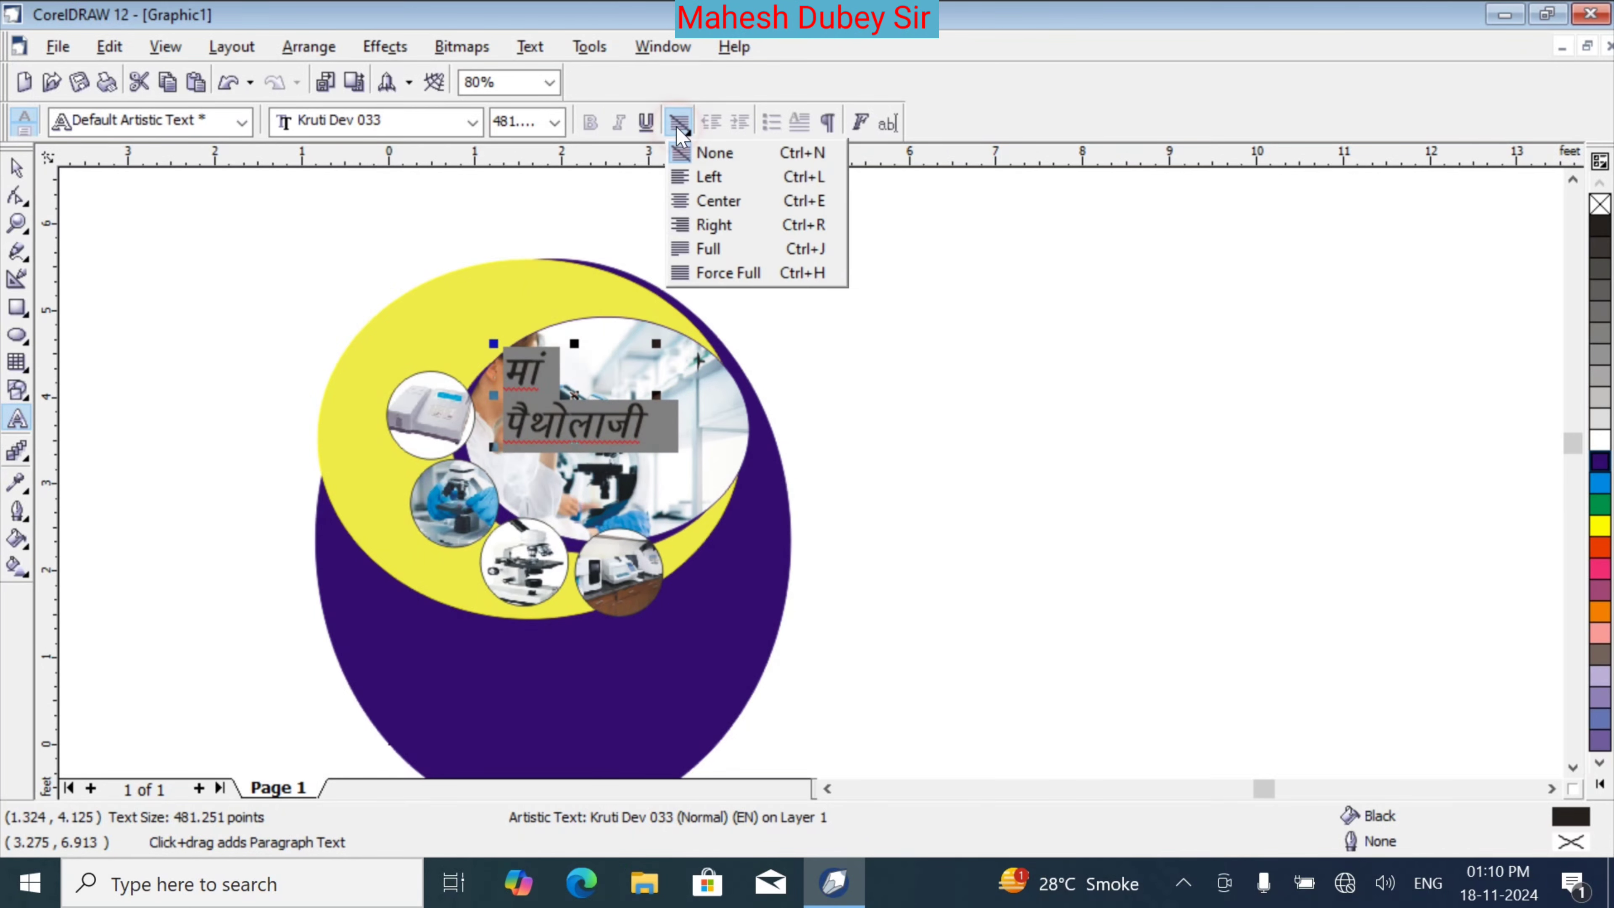
{"action": "left_click", "coordinate": [712, 199]}
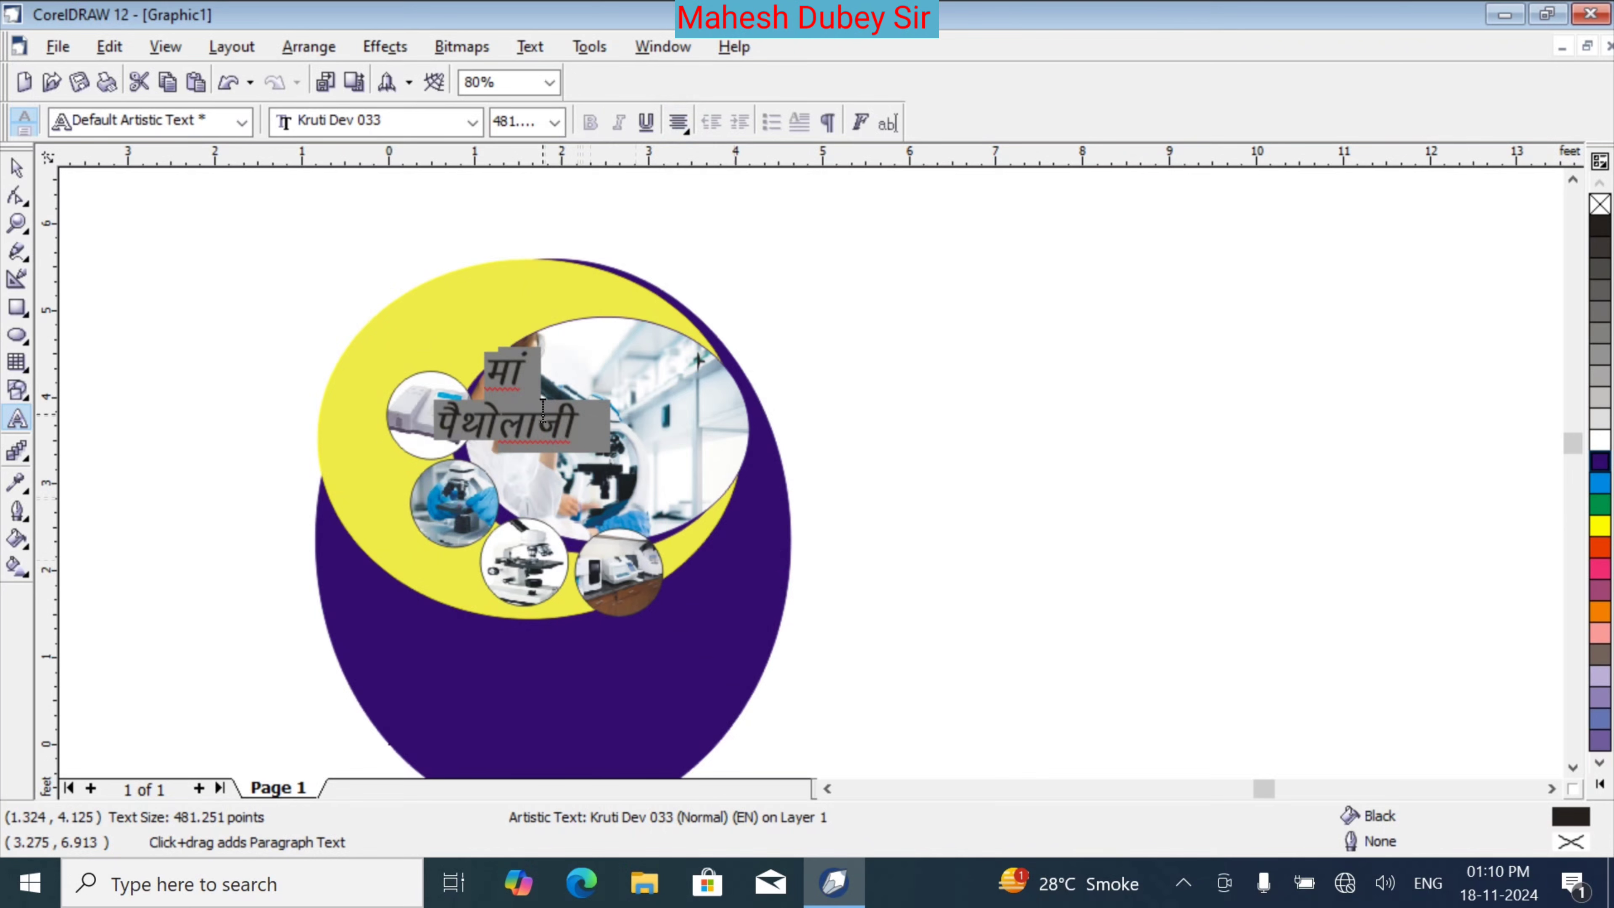
Try widening the letter spacing of the two-line heading, and undo it
{"action": "key", "text": "ctrl+shift+period"}
{"action": "key", "text": "ctrl+shift+period"}
{"action": "key", "text": "ctrl+shift+period"}
{"action": "key", "text": "ctrl+shift+period"}
{"action": "key", "text": "ctrl+shift+period"}
{"action": "key", "text": "ctrl+shift+period"}
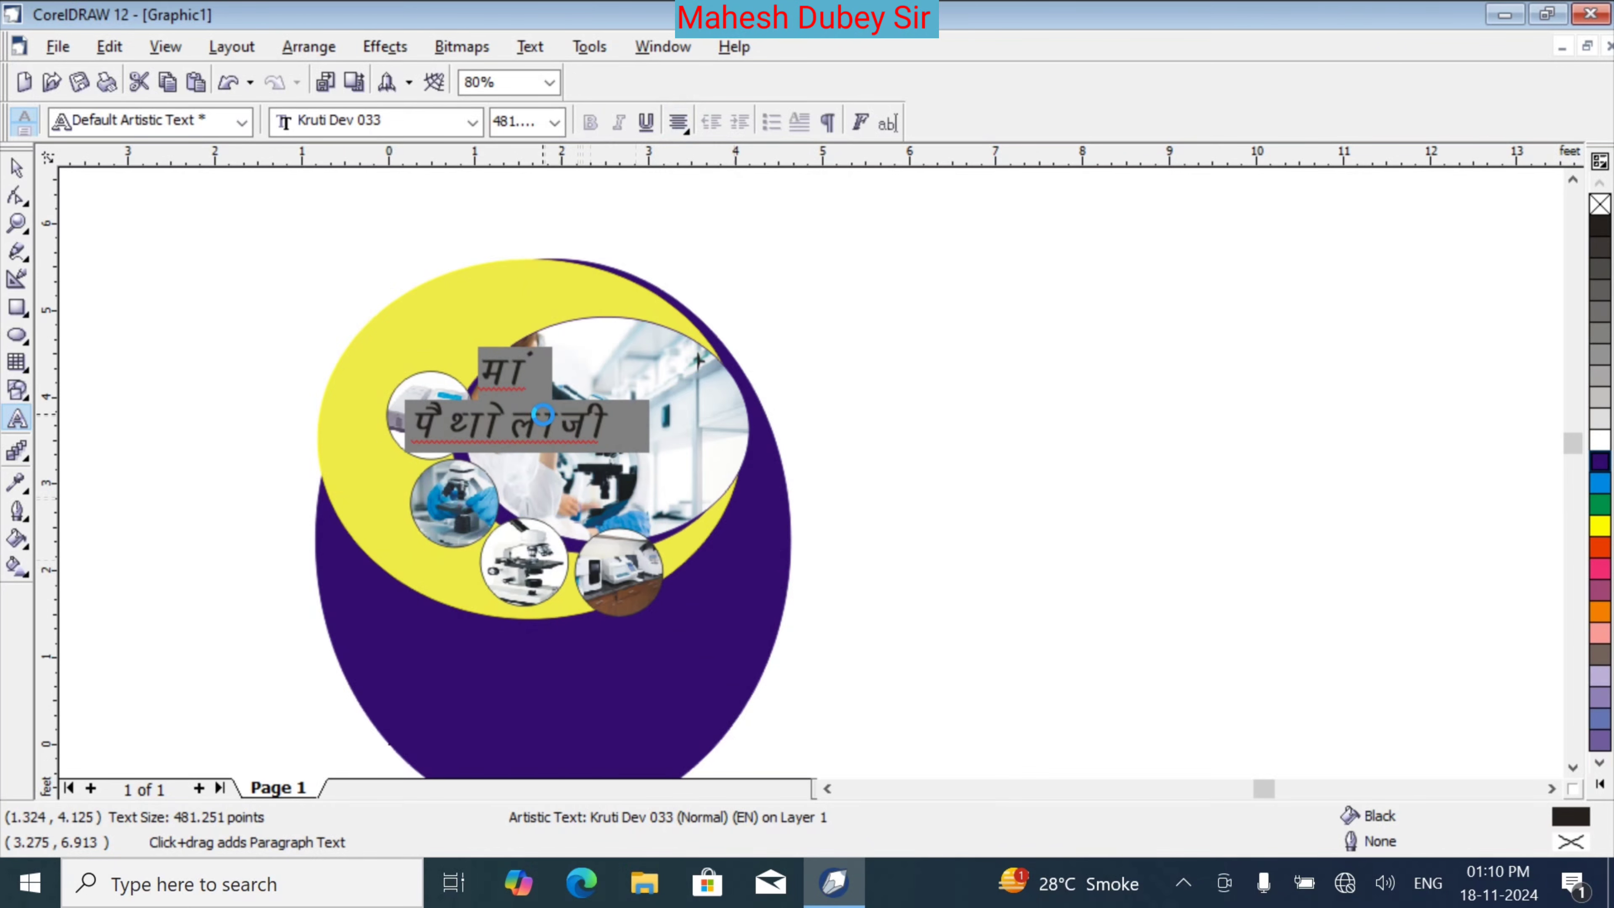
{"action": "key", "text": "ctrl+z"}
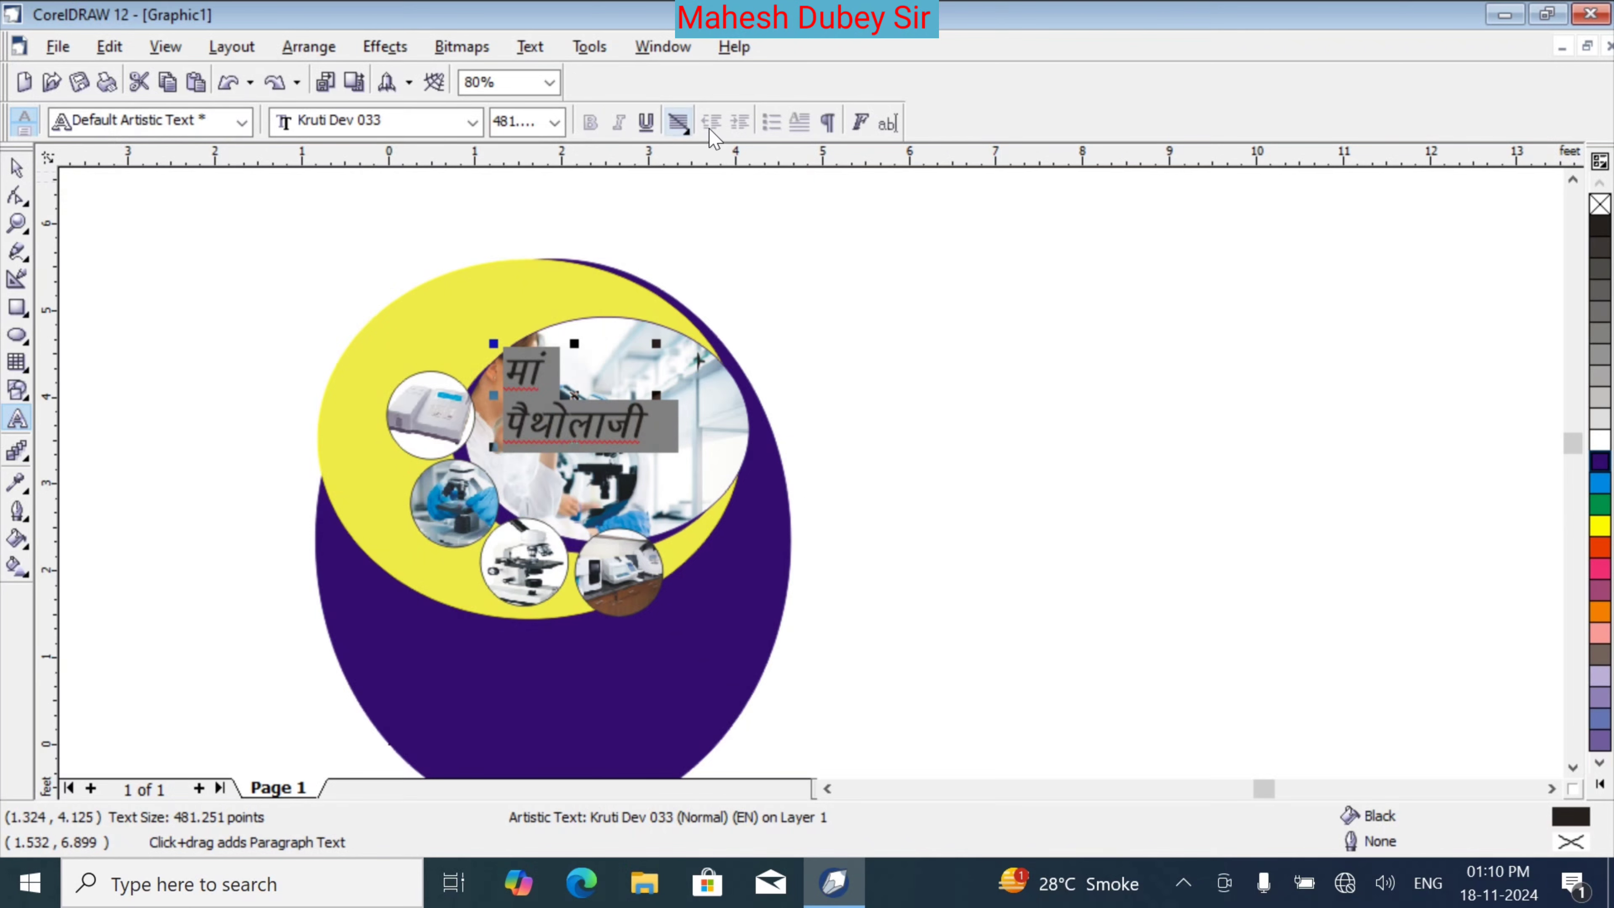
Centre-align the two-line heading again and scale it to about 795 points across the photo ellipse
{"action": "left_click", "coordinate": [685, 131]}
{"action": "left_click", "coordinate": [712, 220]}
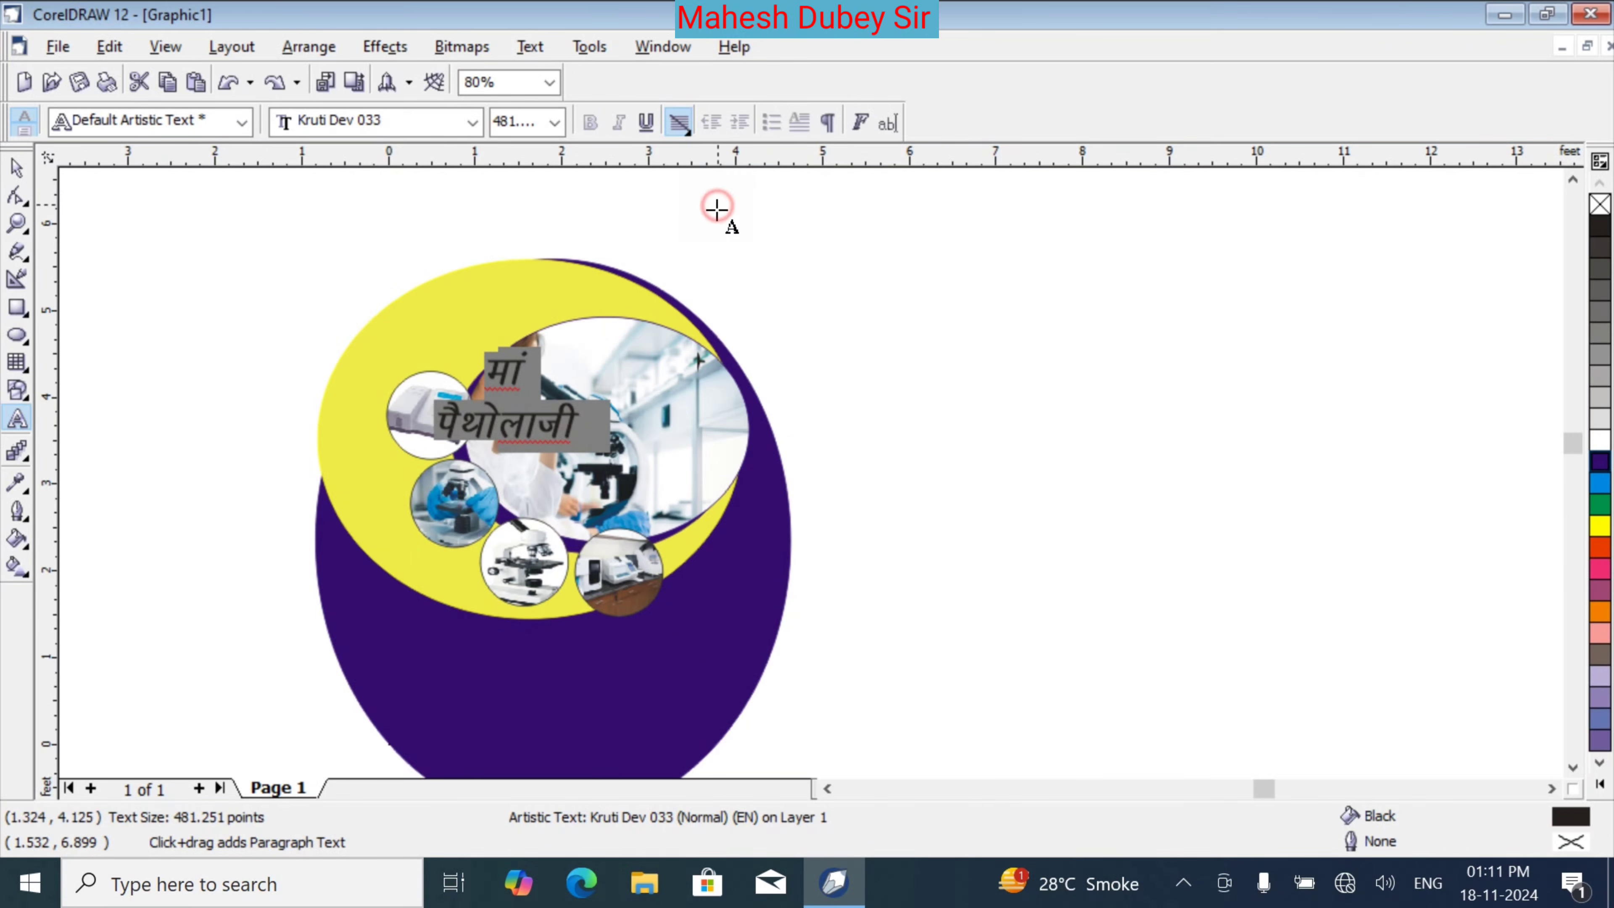
{"action": "left_click", "coordinate": [19, 167]}
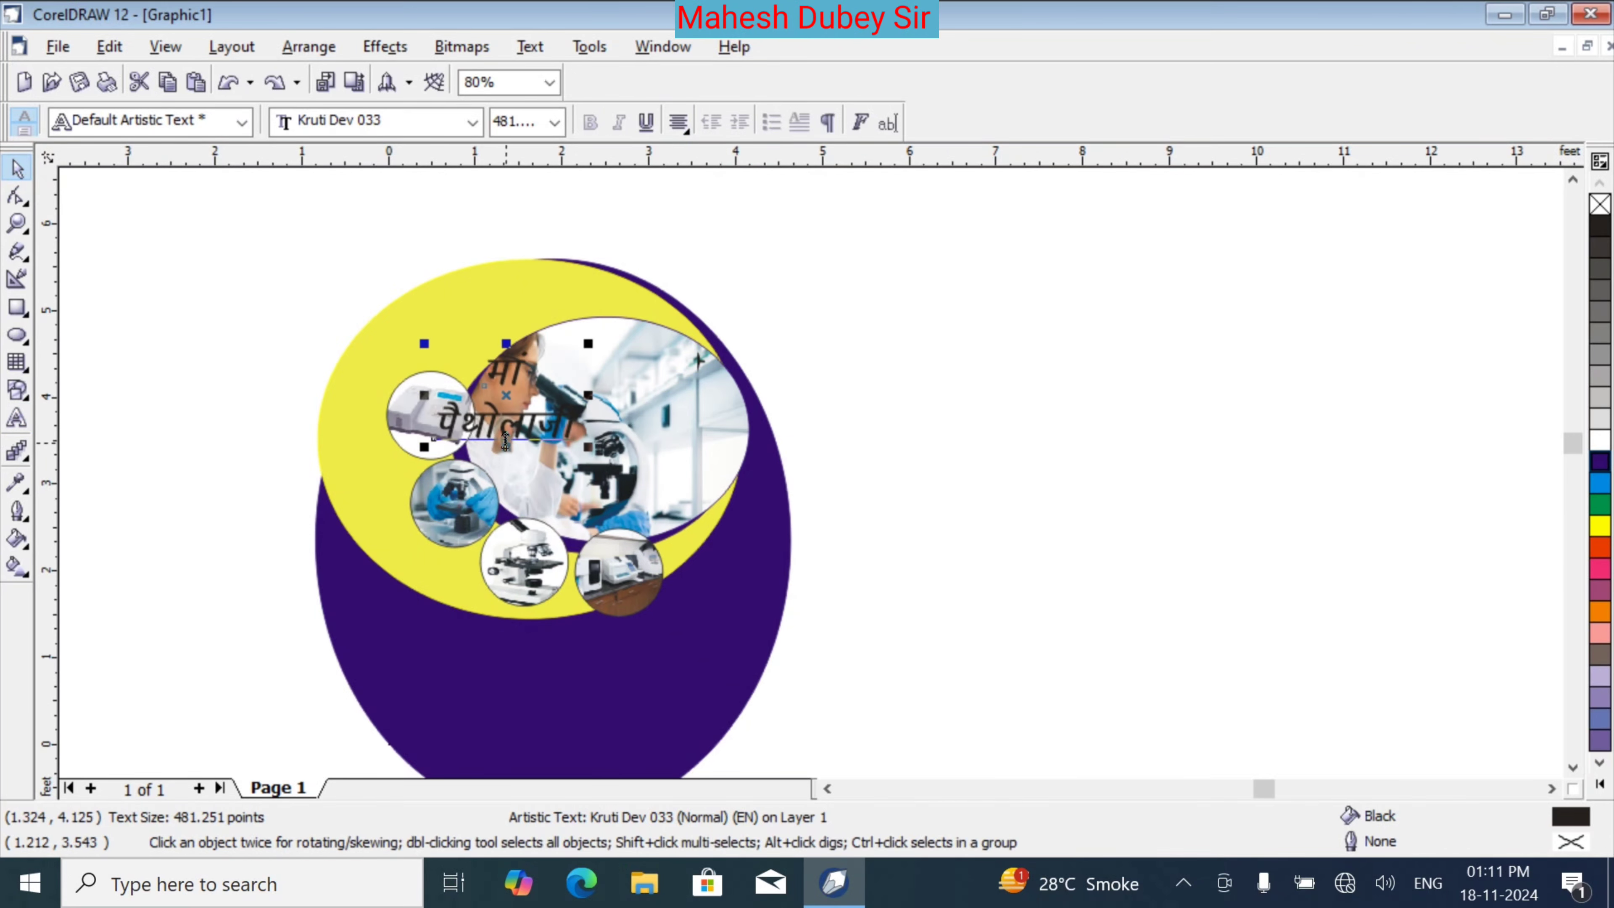
{"action": "left_click_drag", "start_coordinate": [584, 443], "coordinate": [748, 599]}
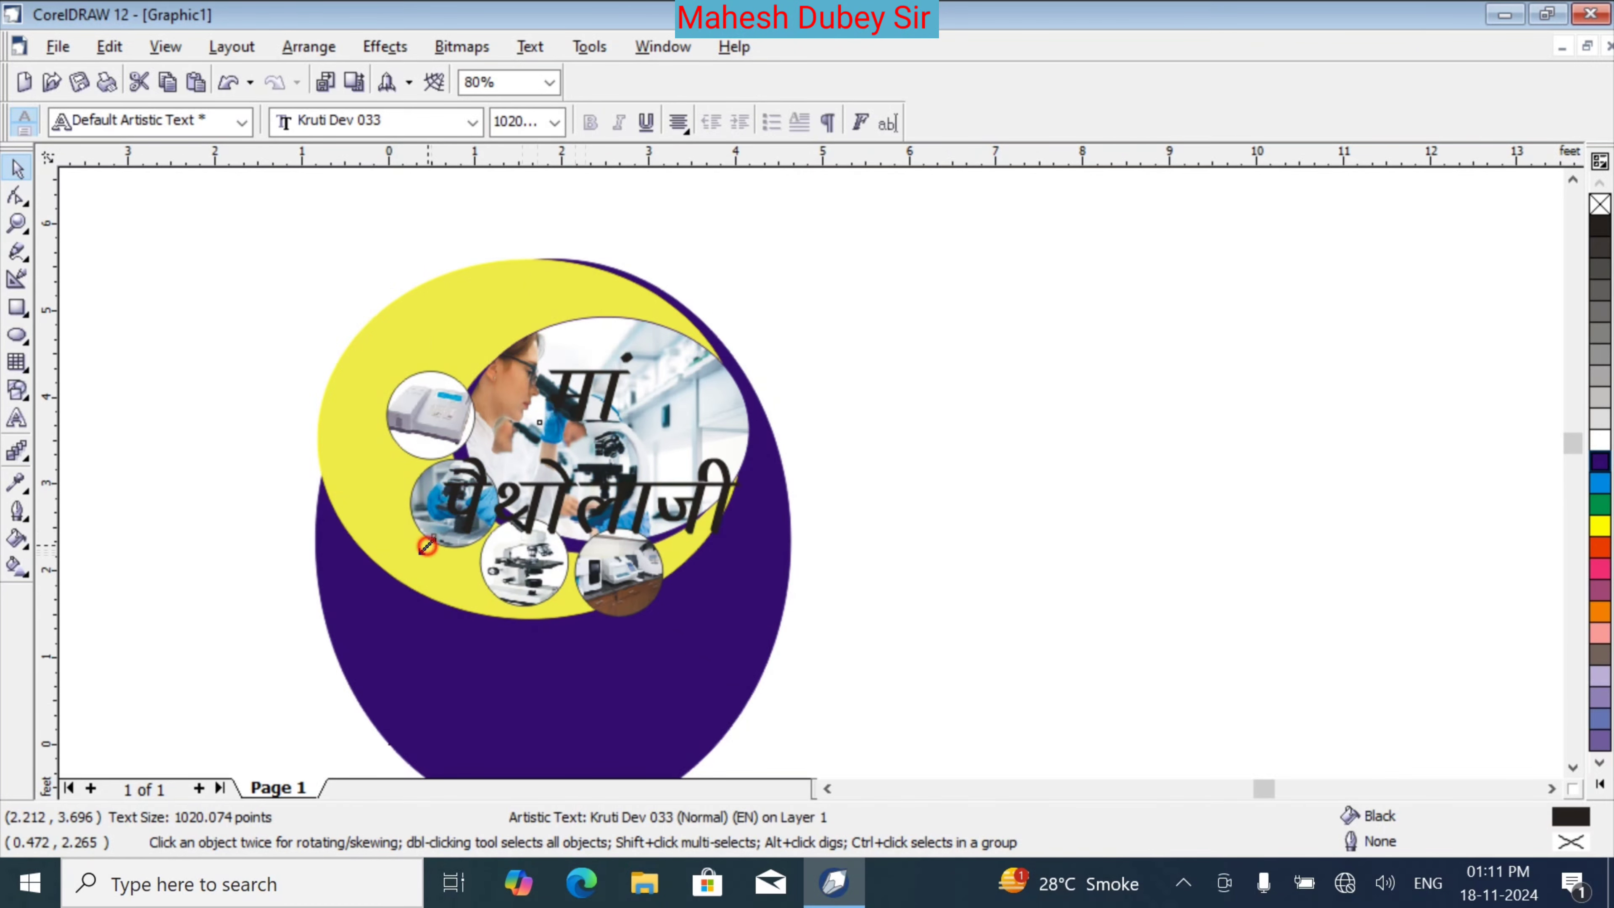
{"action": "left_click_drag", "start_coordinate": [429, 547], "coordinate": [500, 530]}
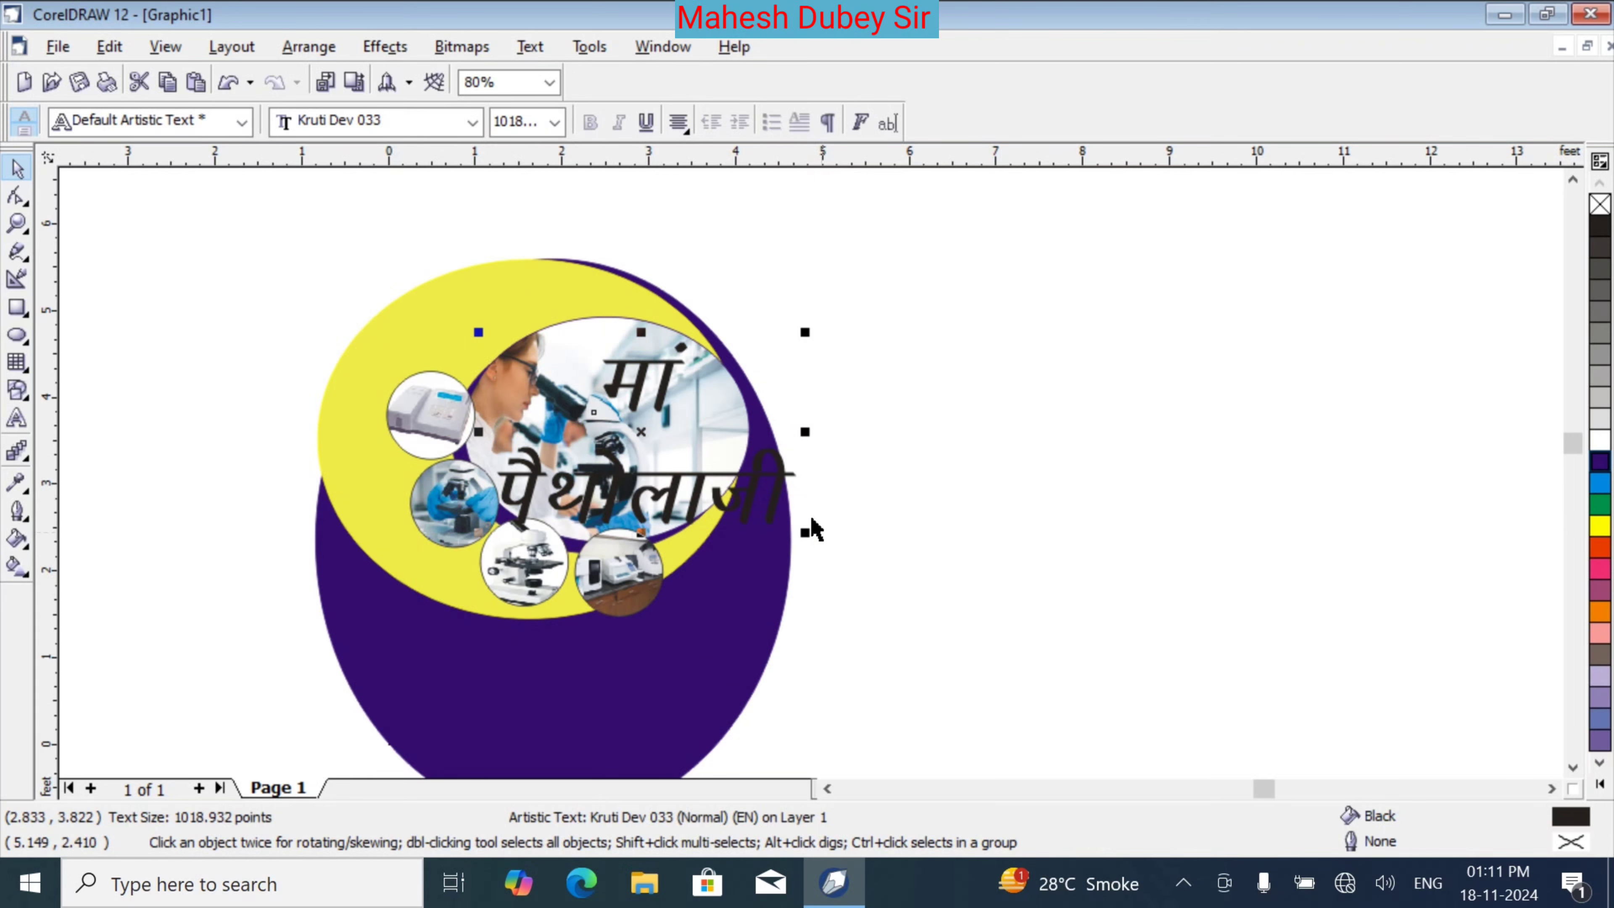
{"action": "left_click_drag", "start_coordinate": [809, 535], "coordinate": [742, 513]}
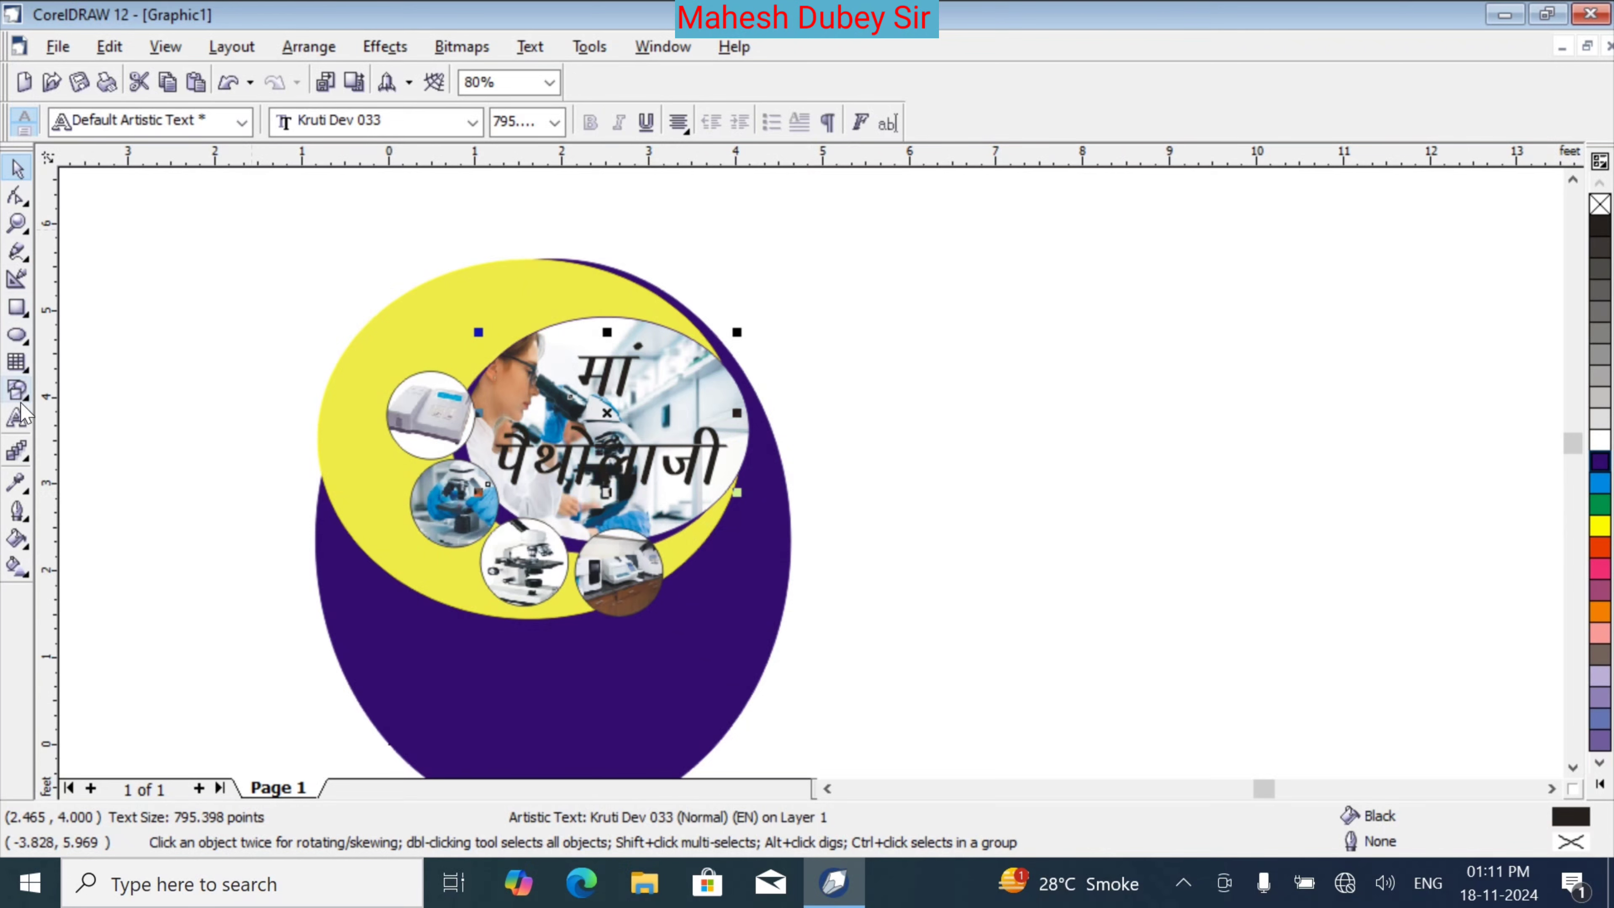
Remove मां from the heading and paste it as separate text on the blank area beside the ellipses
{"action": "left_click", "coordinate": [18, 417]}
{"action": "left_click", "coordinate": [585, 397]}
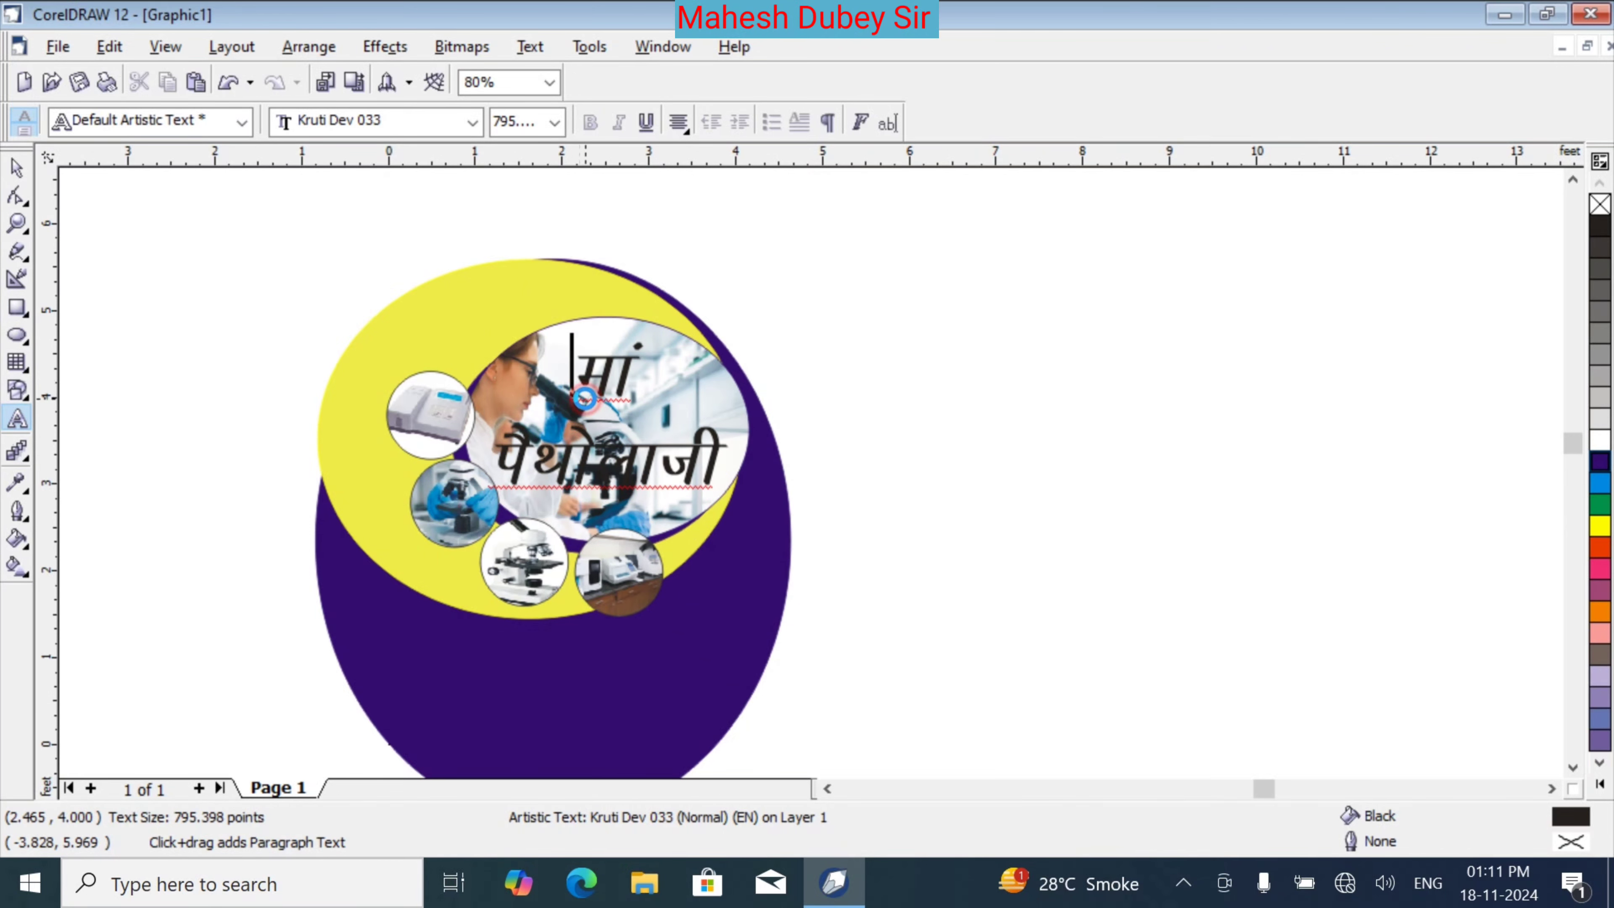
{"action": "left_click_drag", "start_coordinate": [593, 394], "coordinate": [650, 407]}
{"action": "key", "text": "ctrl+c"}
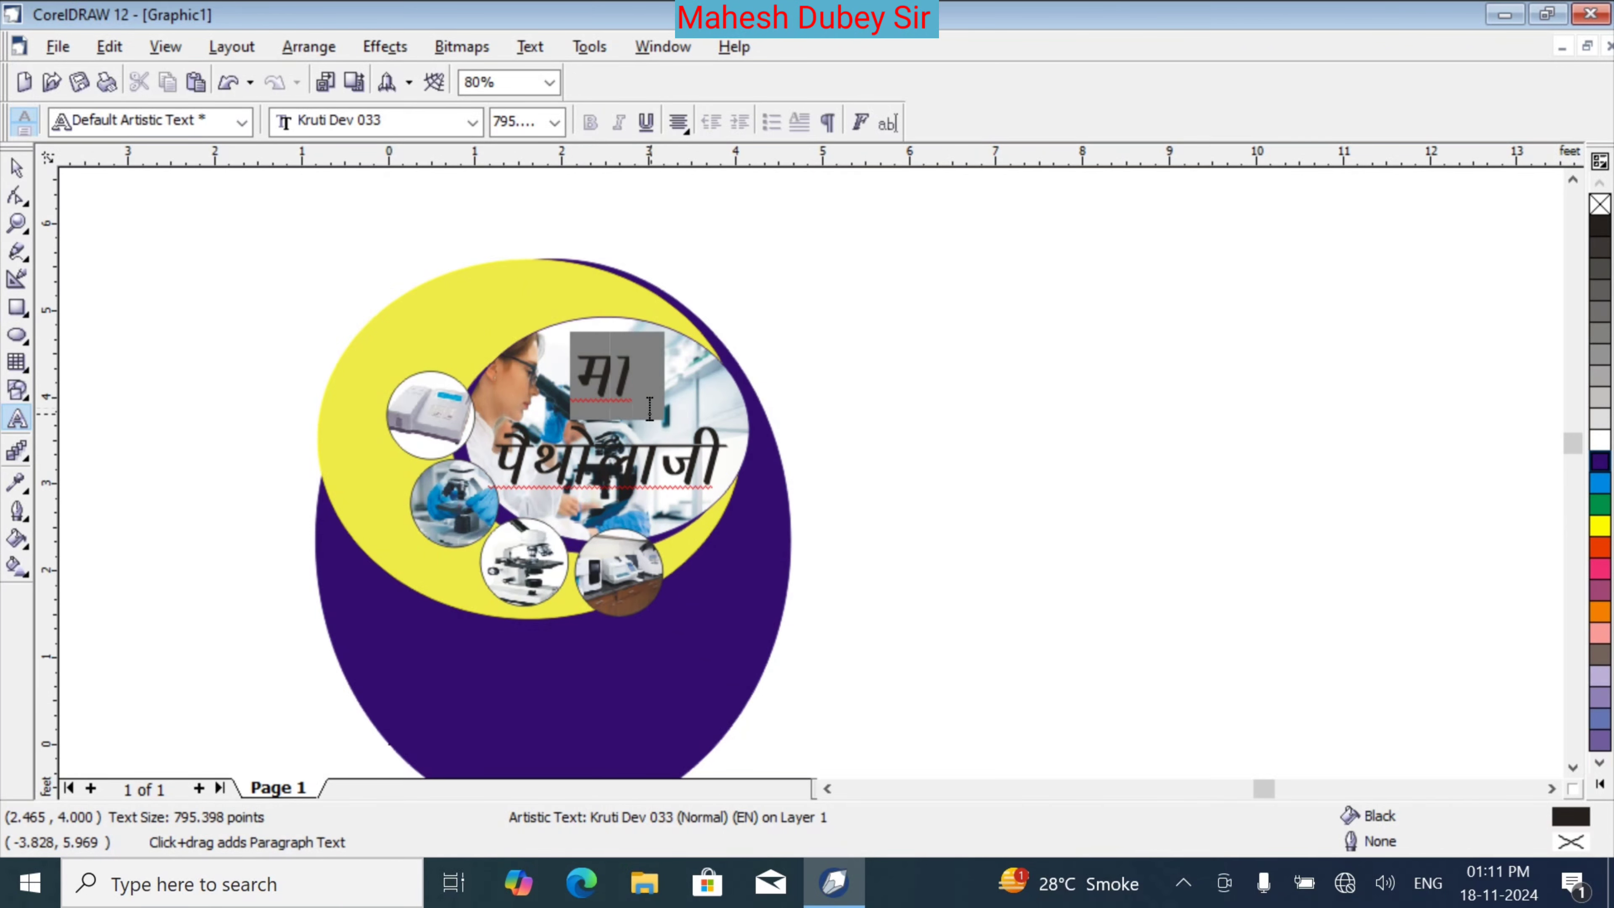
{"action": "key", "text": "Delete"}
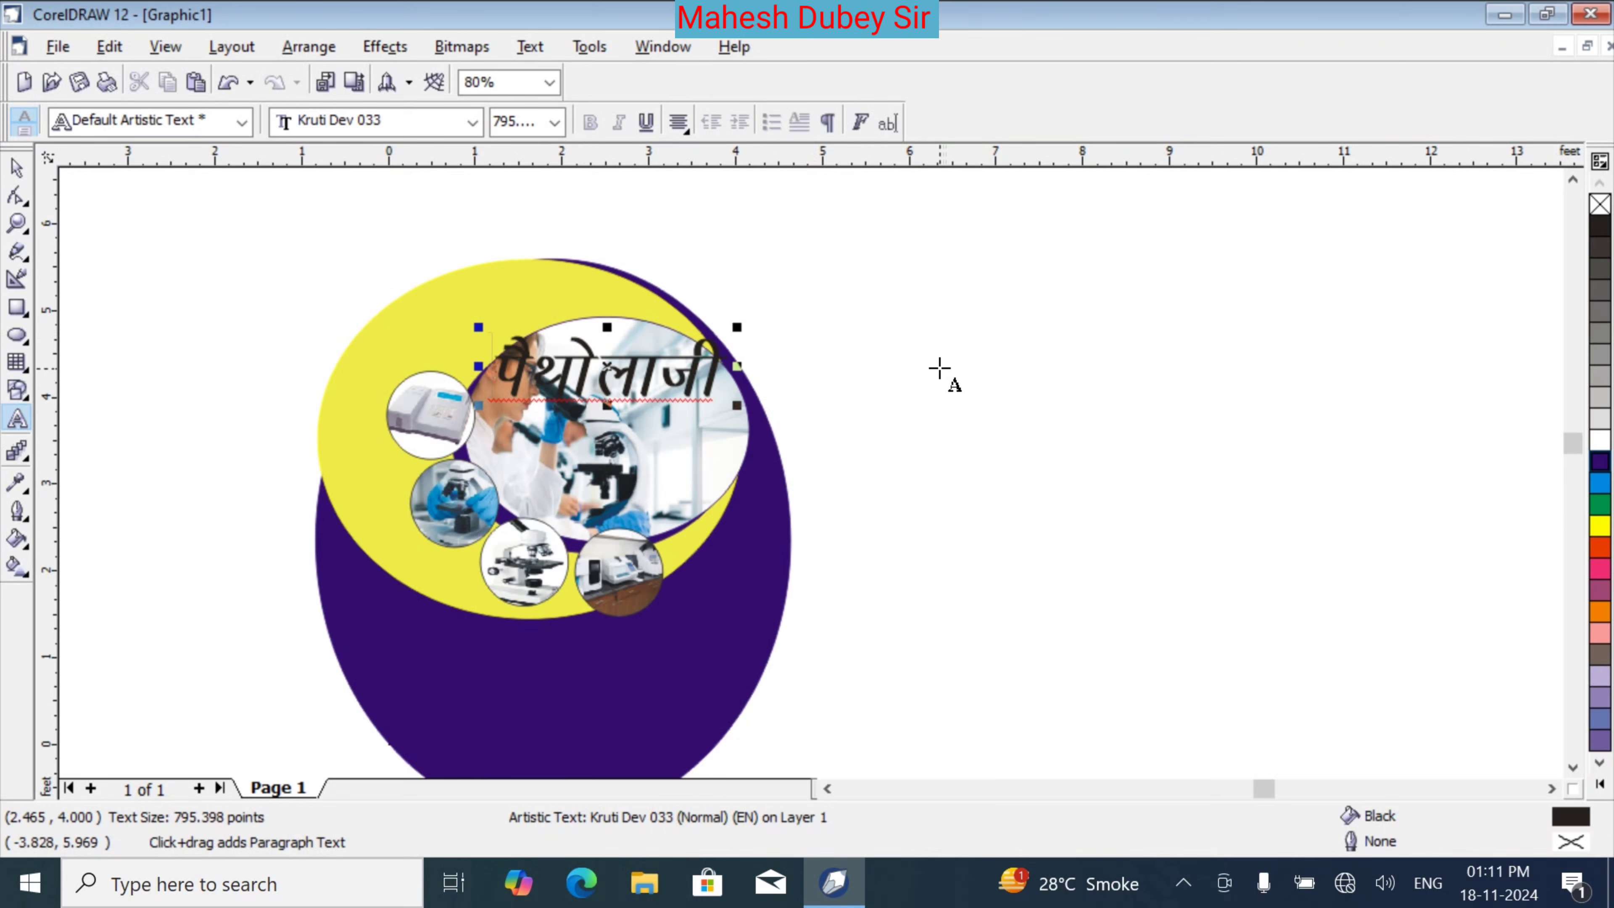
{"action": "left_click", "coordinate": [938, 366]}
{"action": "key", "text": "ctrl+v"}
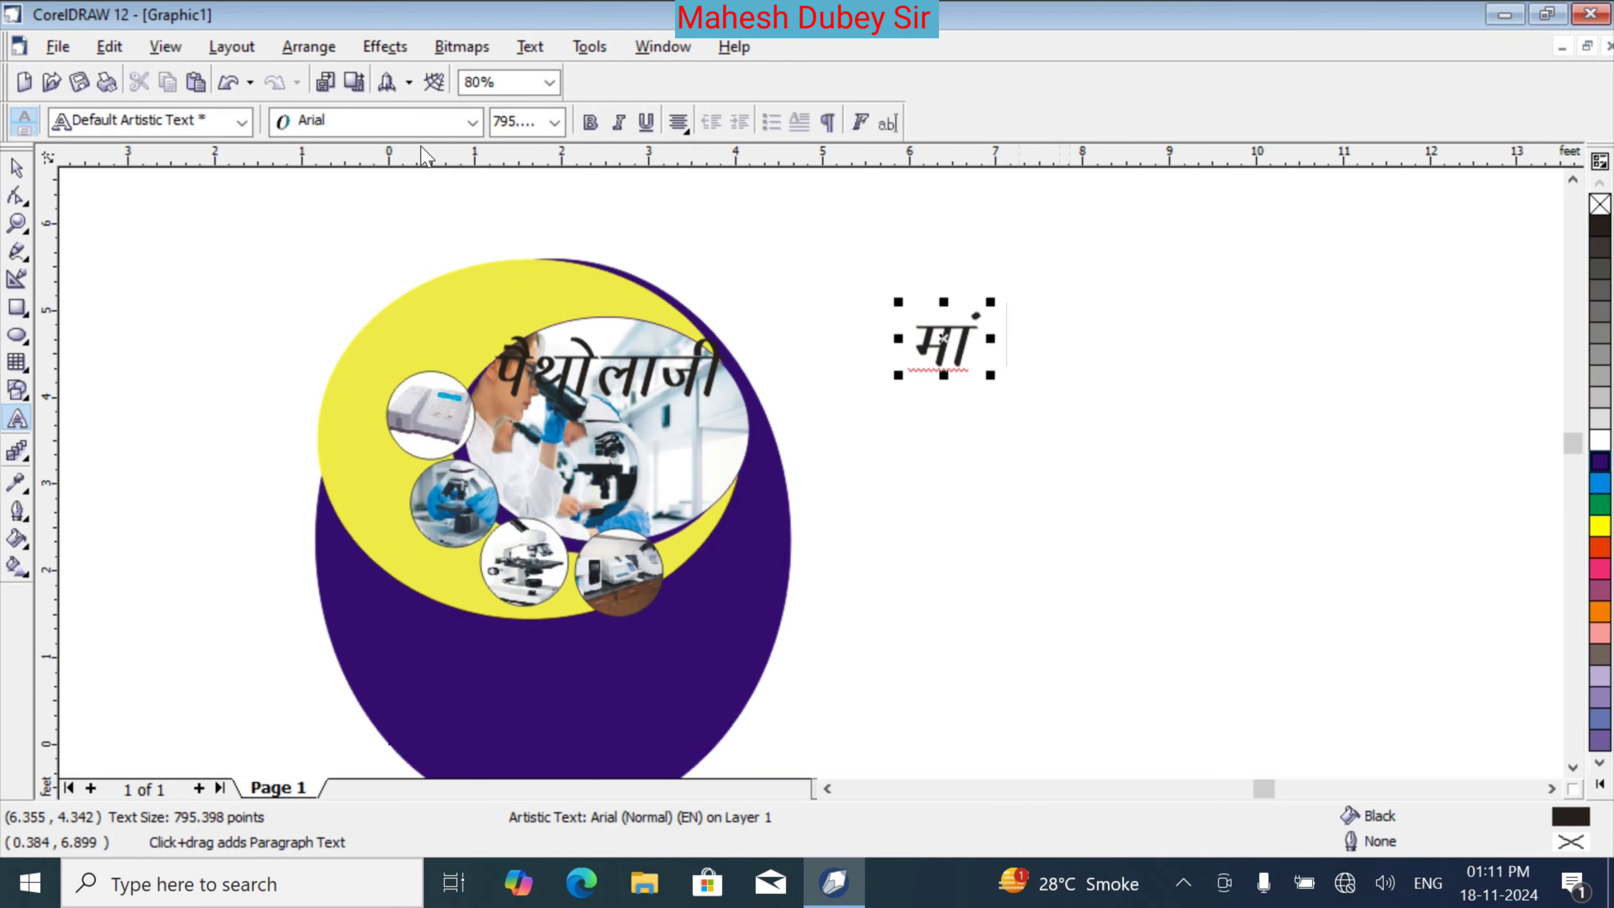
{"action": "left_click", "coordinate": [13, 172]}
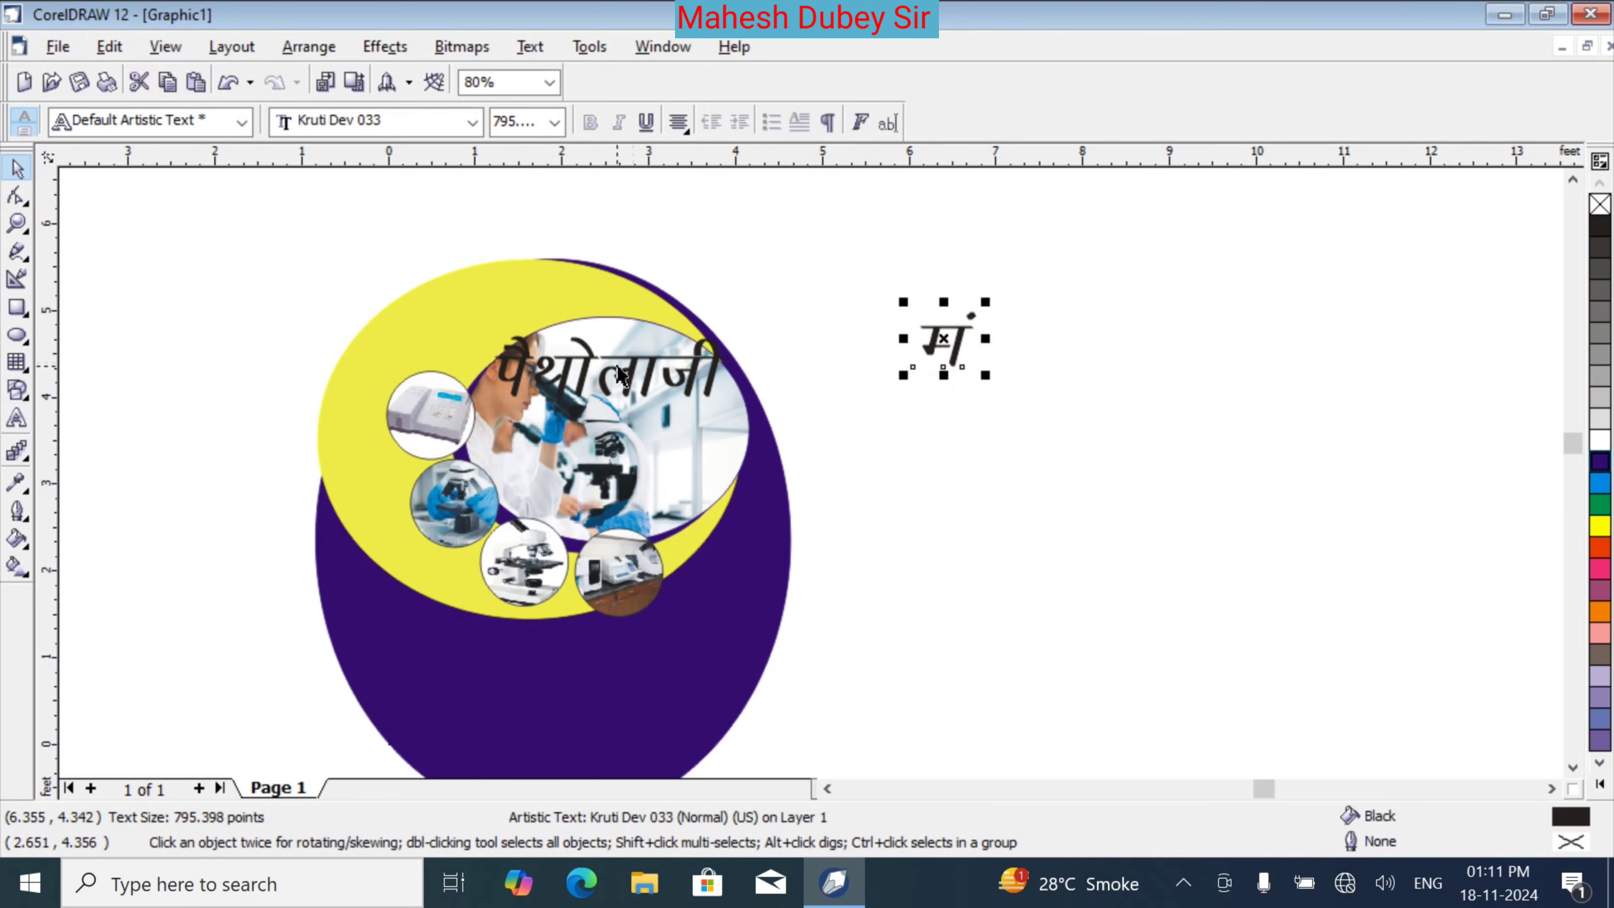
Move पैथोलाजी to the lower part of the photo ellipse and place the separate मां text above it
{"action": "left_click_drag", "start_coordinate": [637, 351], "coordinate": [629, 471]}
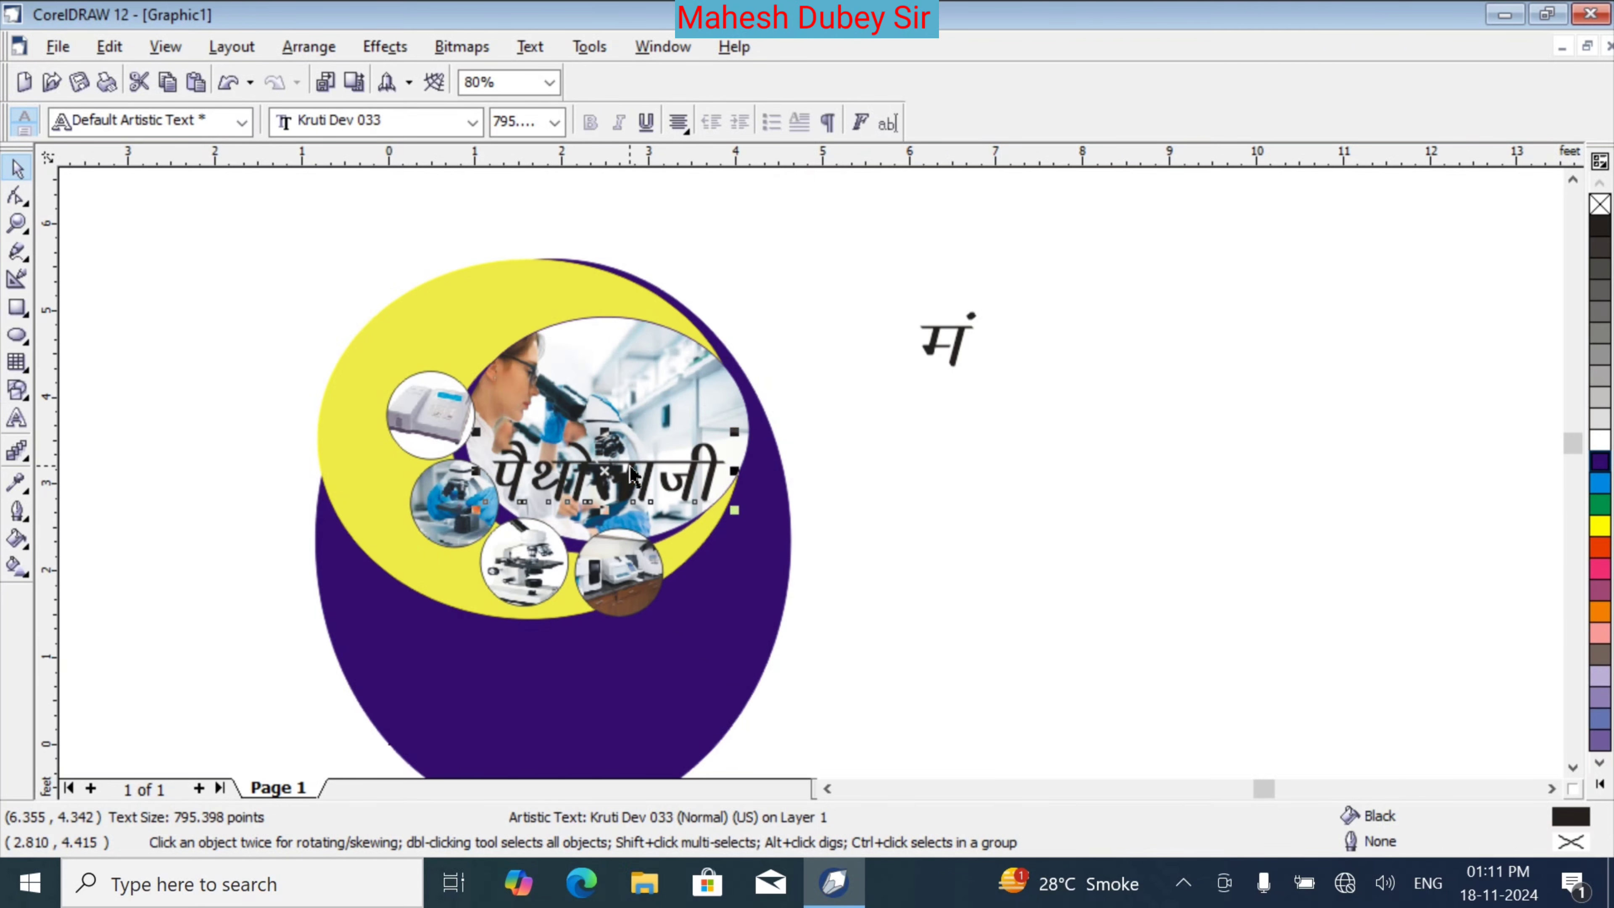
{"action": "left_click", "coordinate": [954, 356]}
{"action": "left_click_drag", "start_coordinate": [953, 352], "coordinate": [575, 387]}
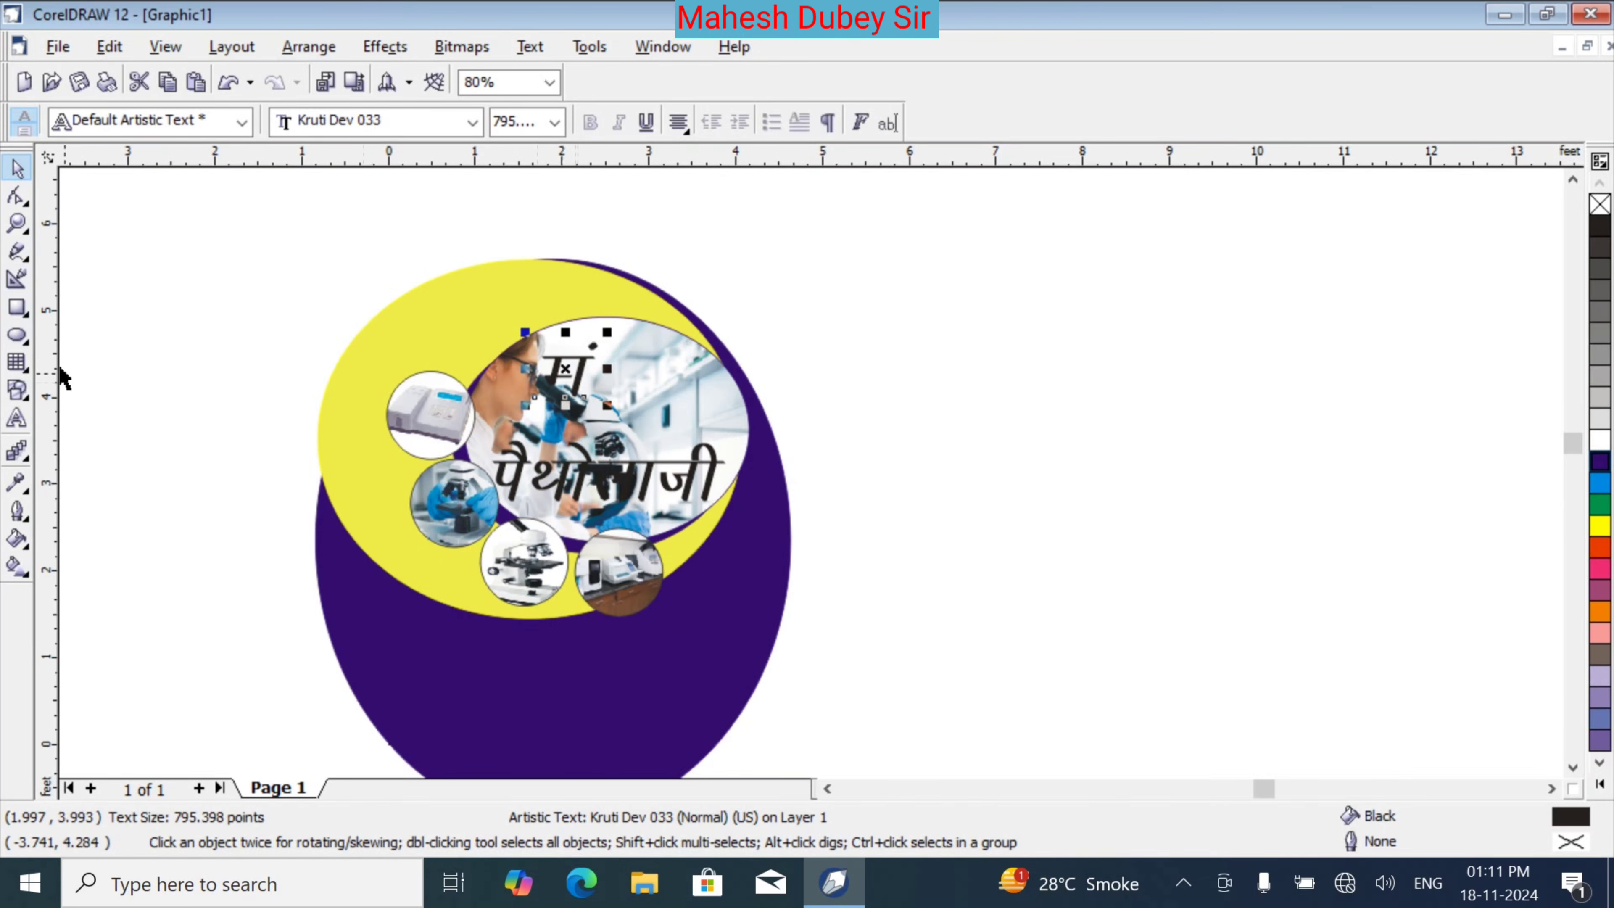
Retype the separate text as मां in Kruti Dev 033 to restore its missing vowel sign
{"action": "left_click", "coordinate": [17, 417]}
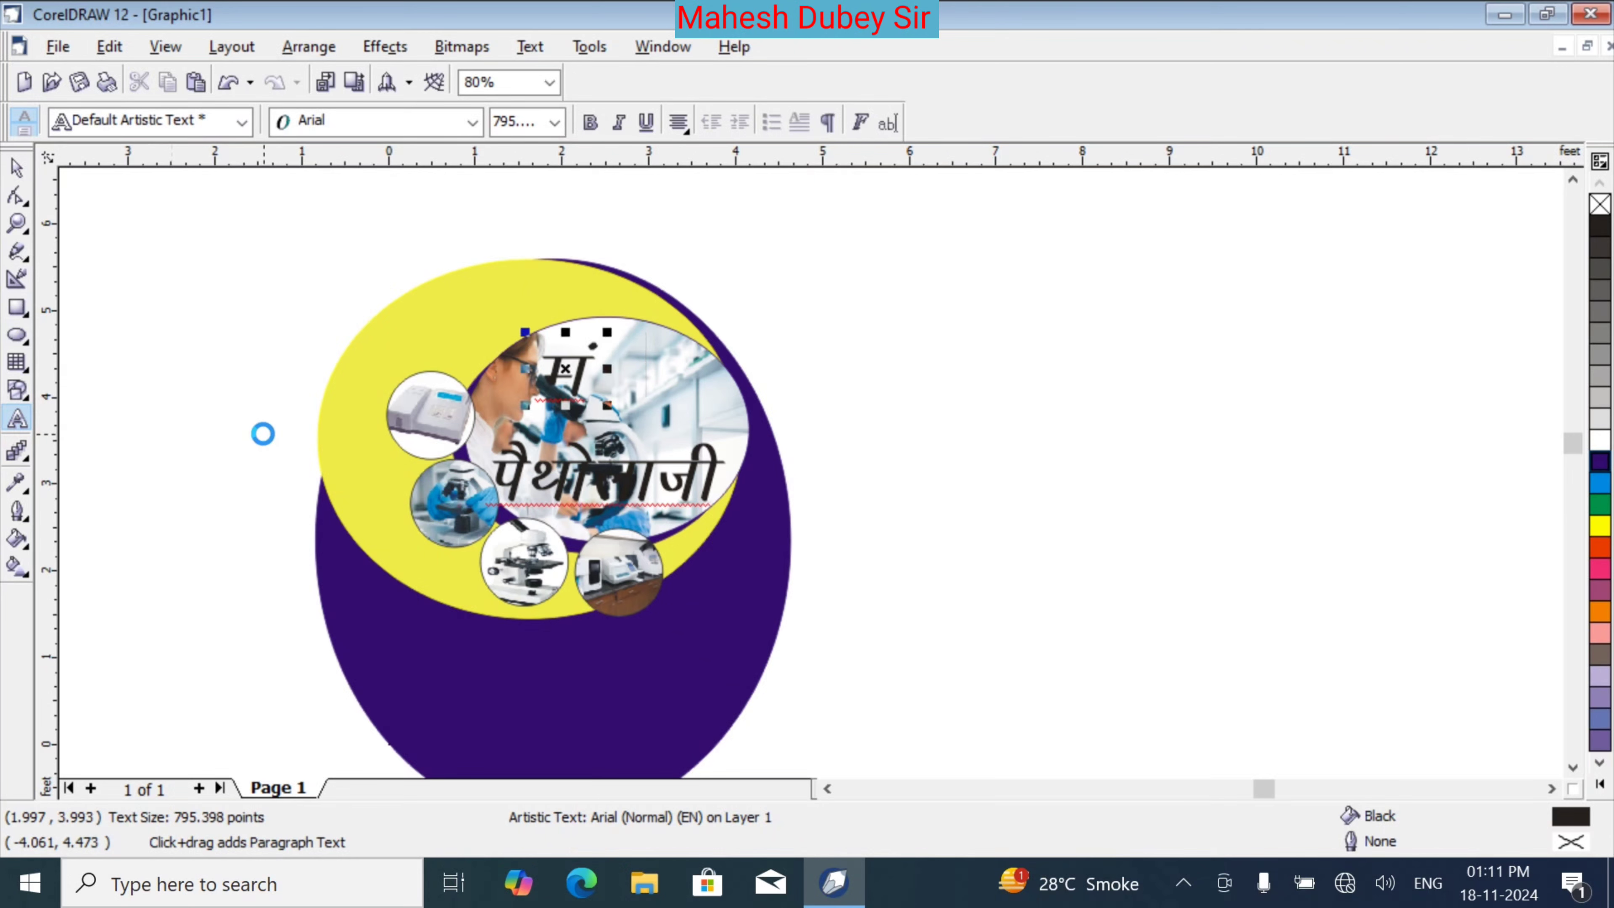
{"action": "key", "text": "BackSpace"}
{"action": "key", "text": "BackSpace"}
{"action": "key", "text": "BackSpace"}
{"action": "type", "text": "eka"}
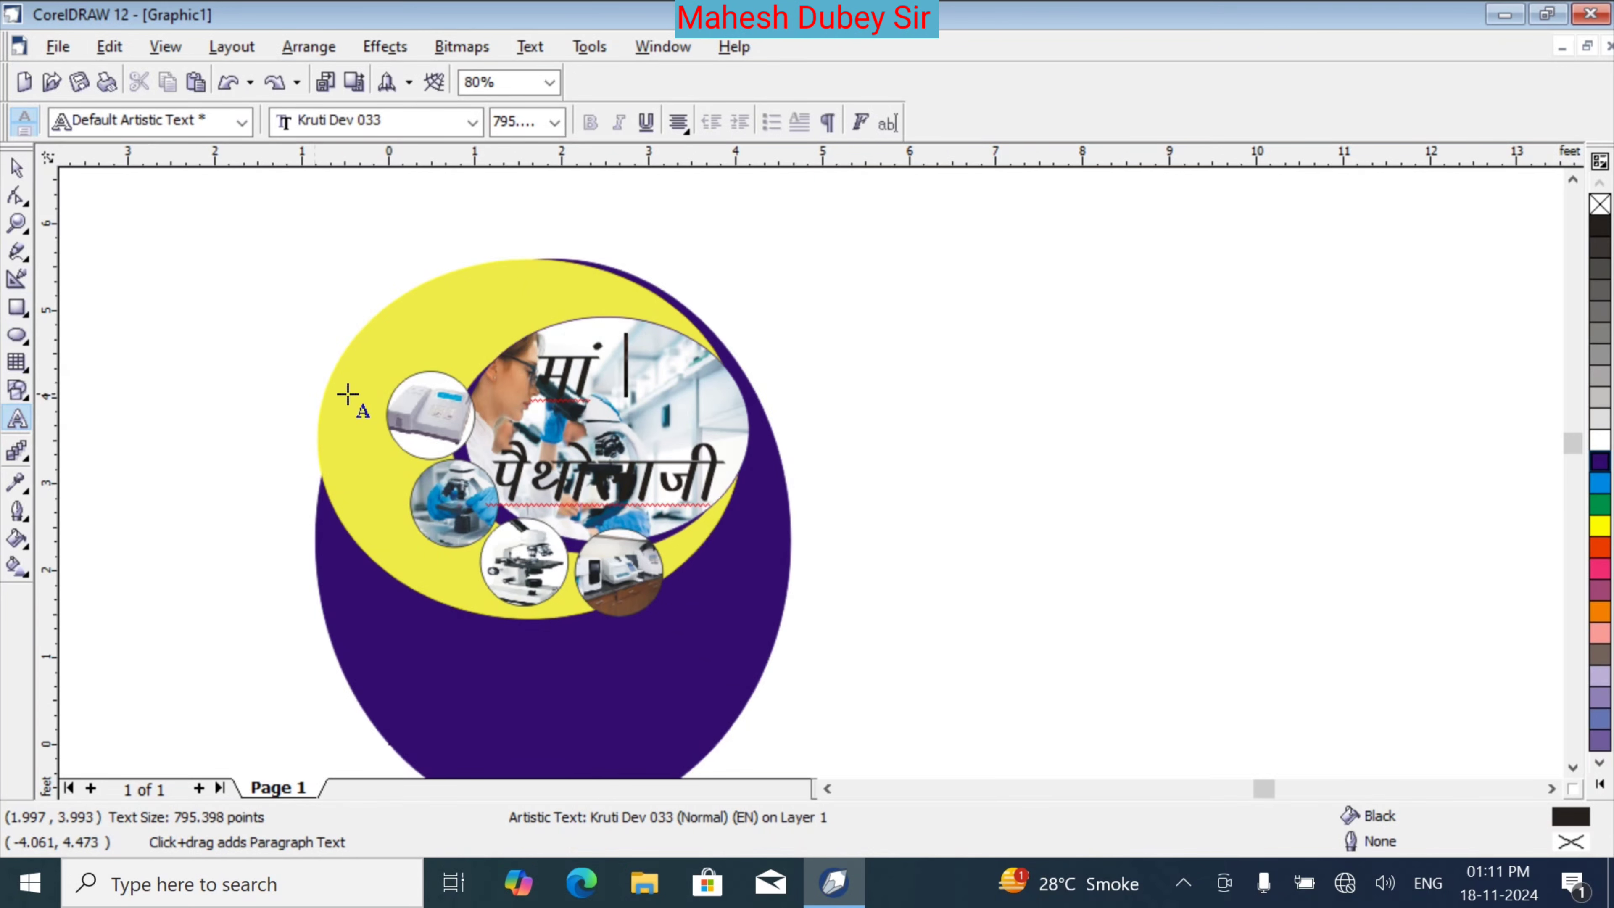
Enlarge the मां text to about 1903 points and retype its vowel sign
{"action": "left_click_drag", "start_coordinate": [608, 403], "coordinate": [714, 482]}
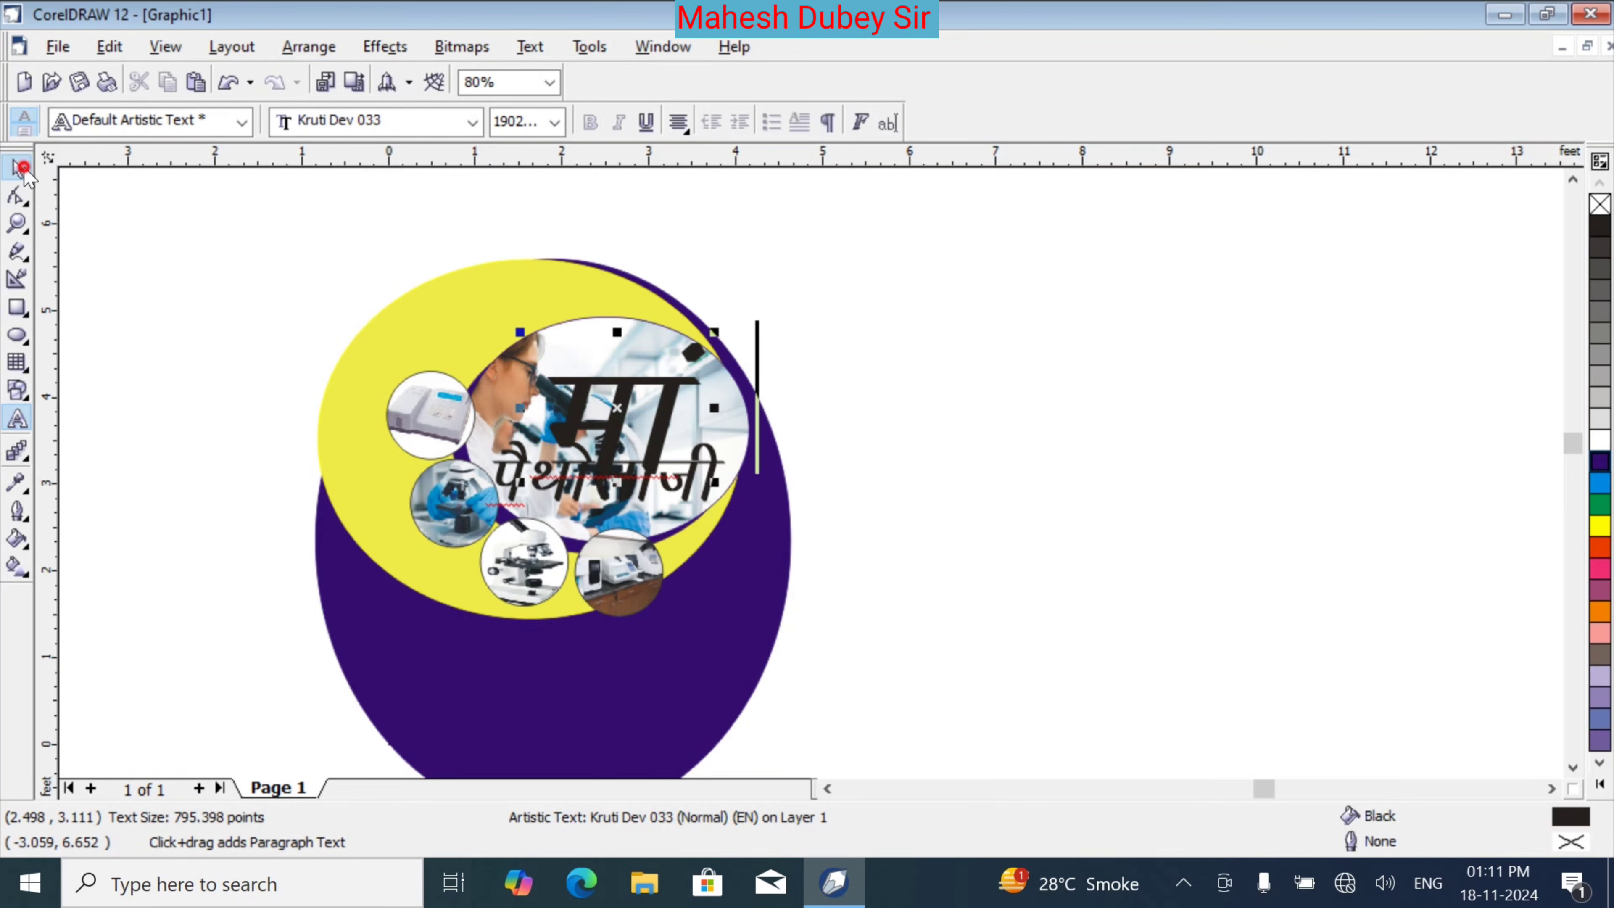
{"action": "left_click", "coordinate": [16, 168]}
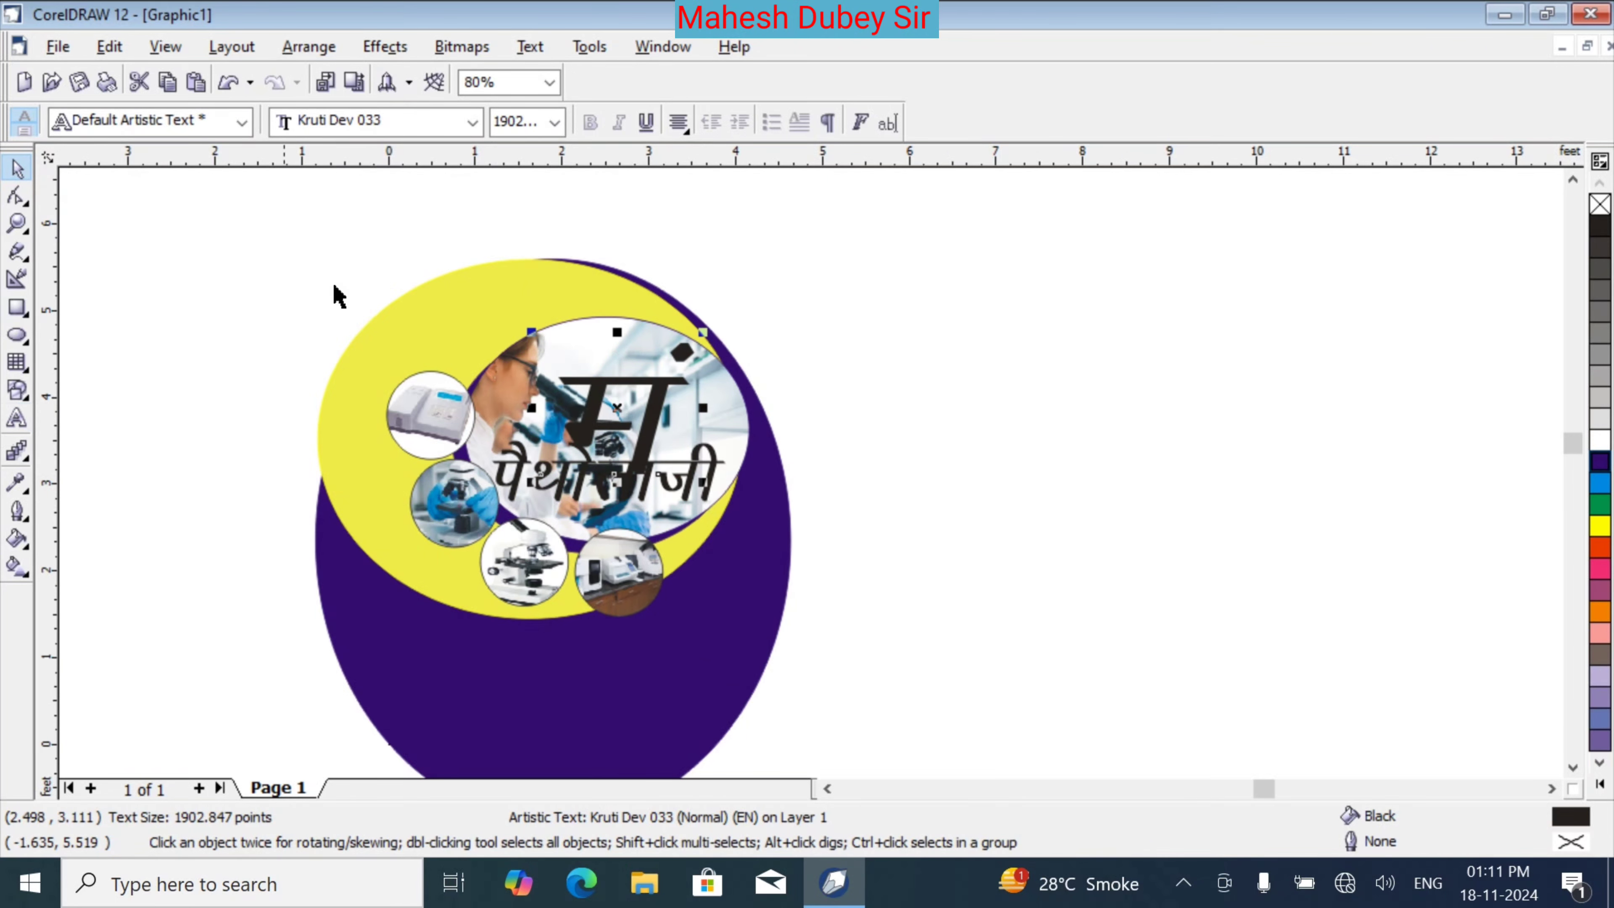
{"action": "left_click", "coordinate": [17, 418]}
{"action": "left_click", "coordinate": [600, 389]}
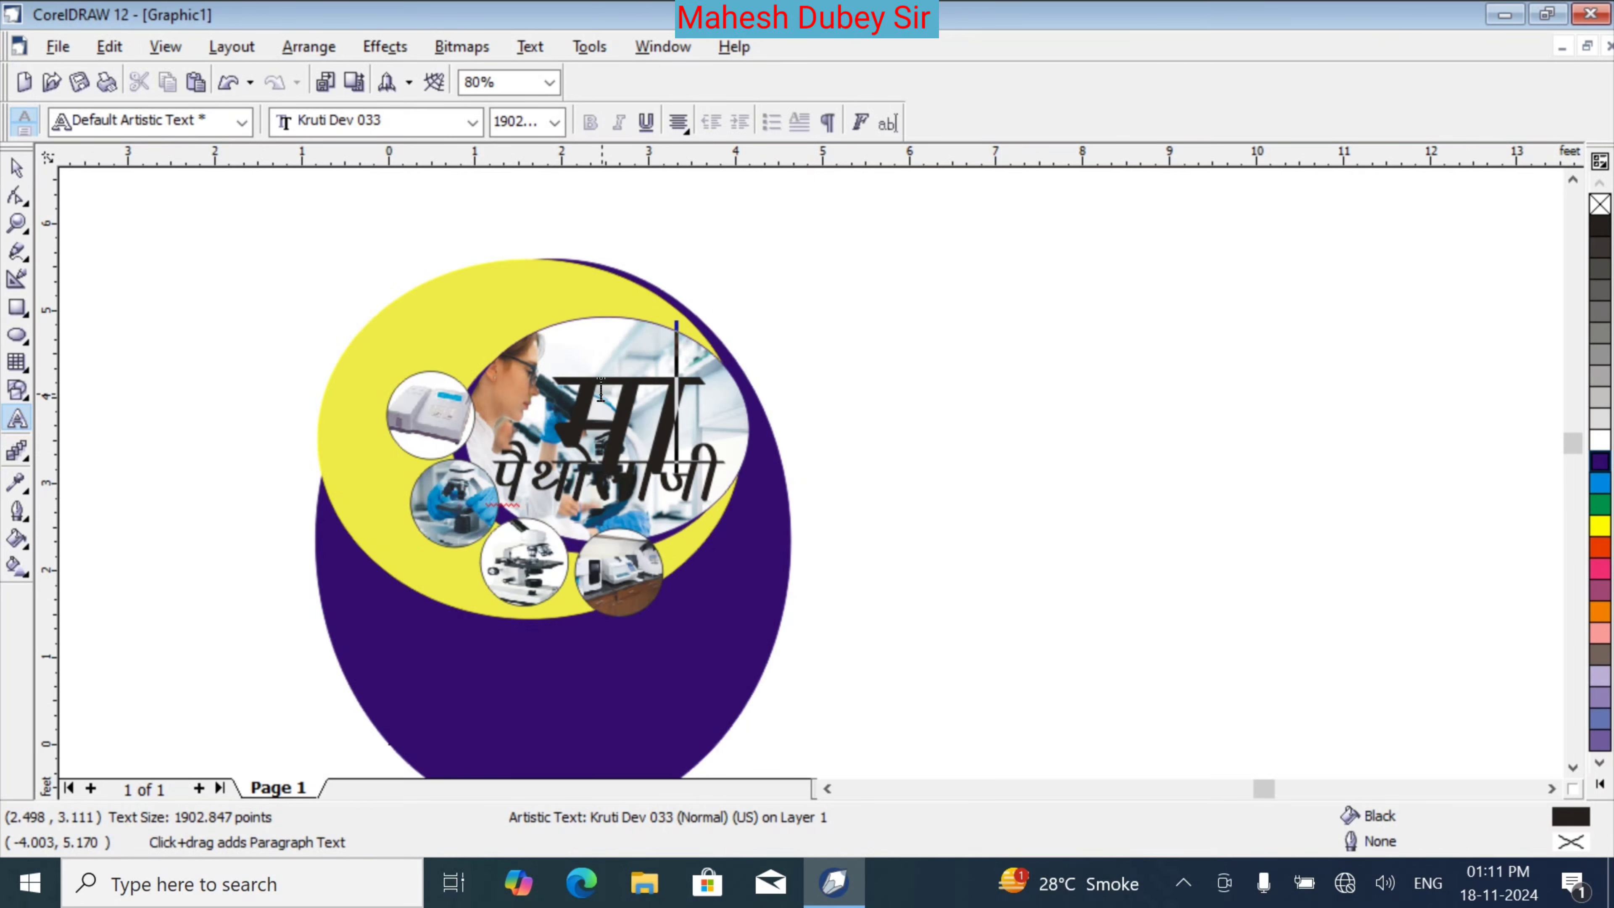
{"action": "key", "text": "BackSpace"}
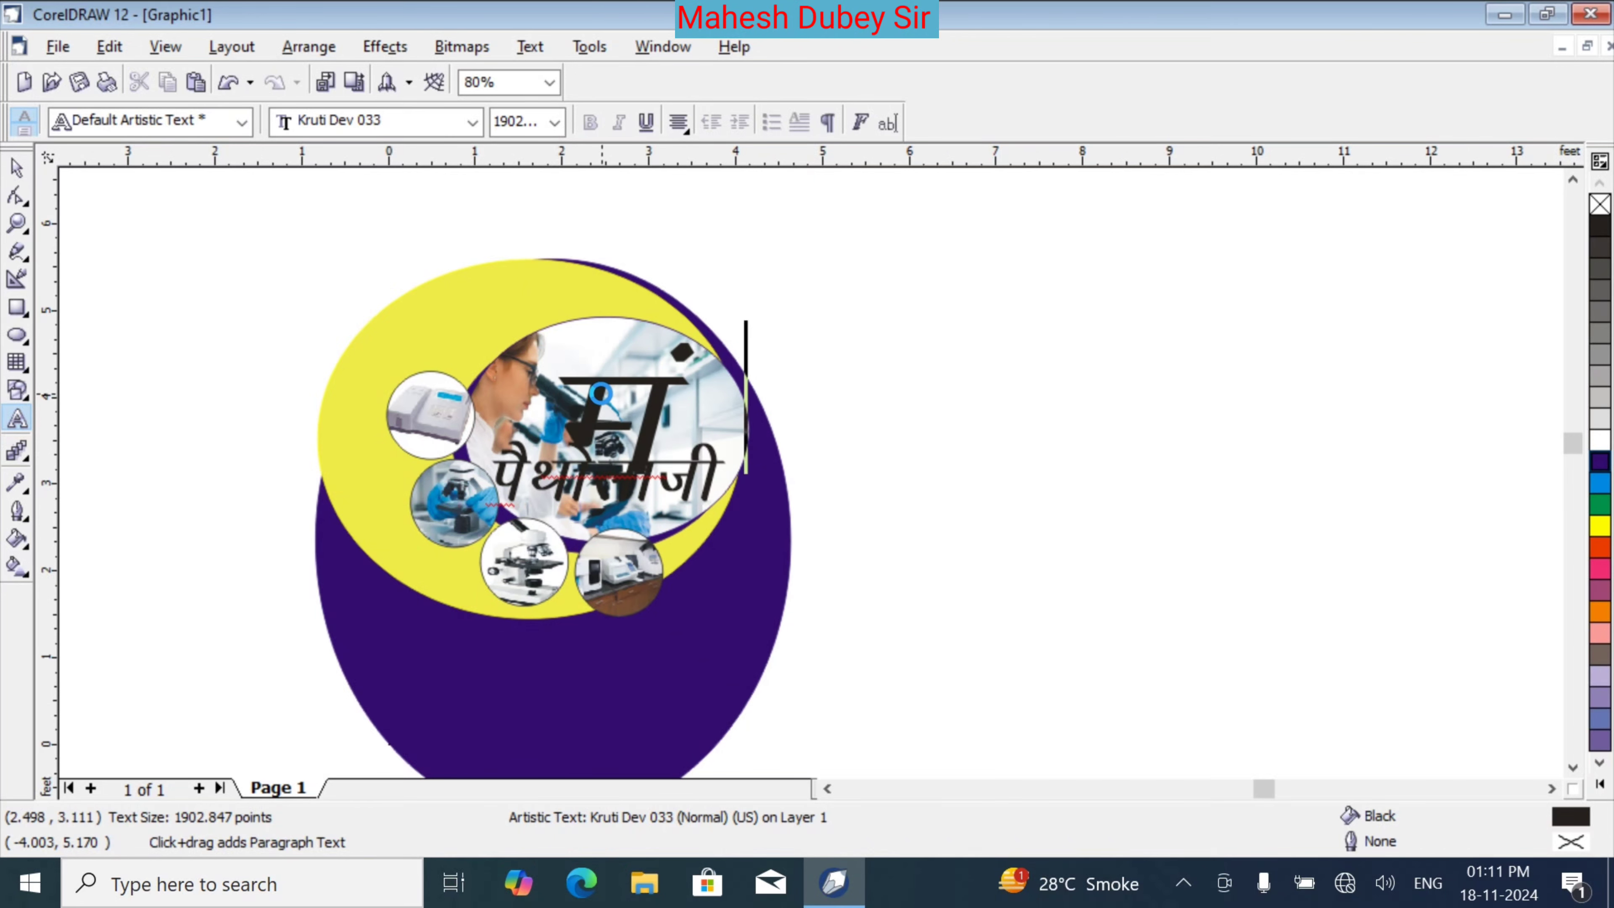
{"action": "type", "text": "k"}
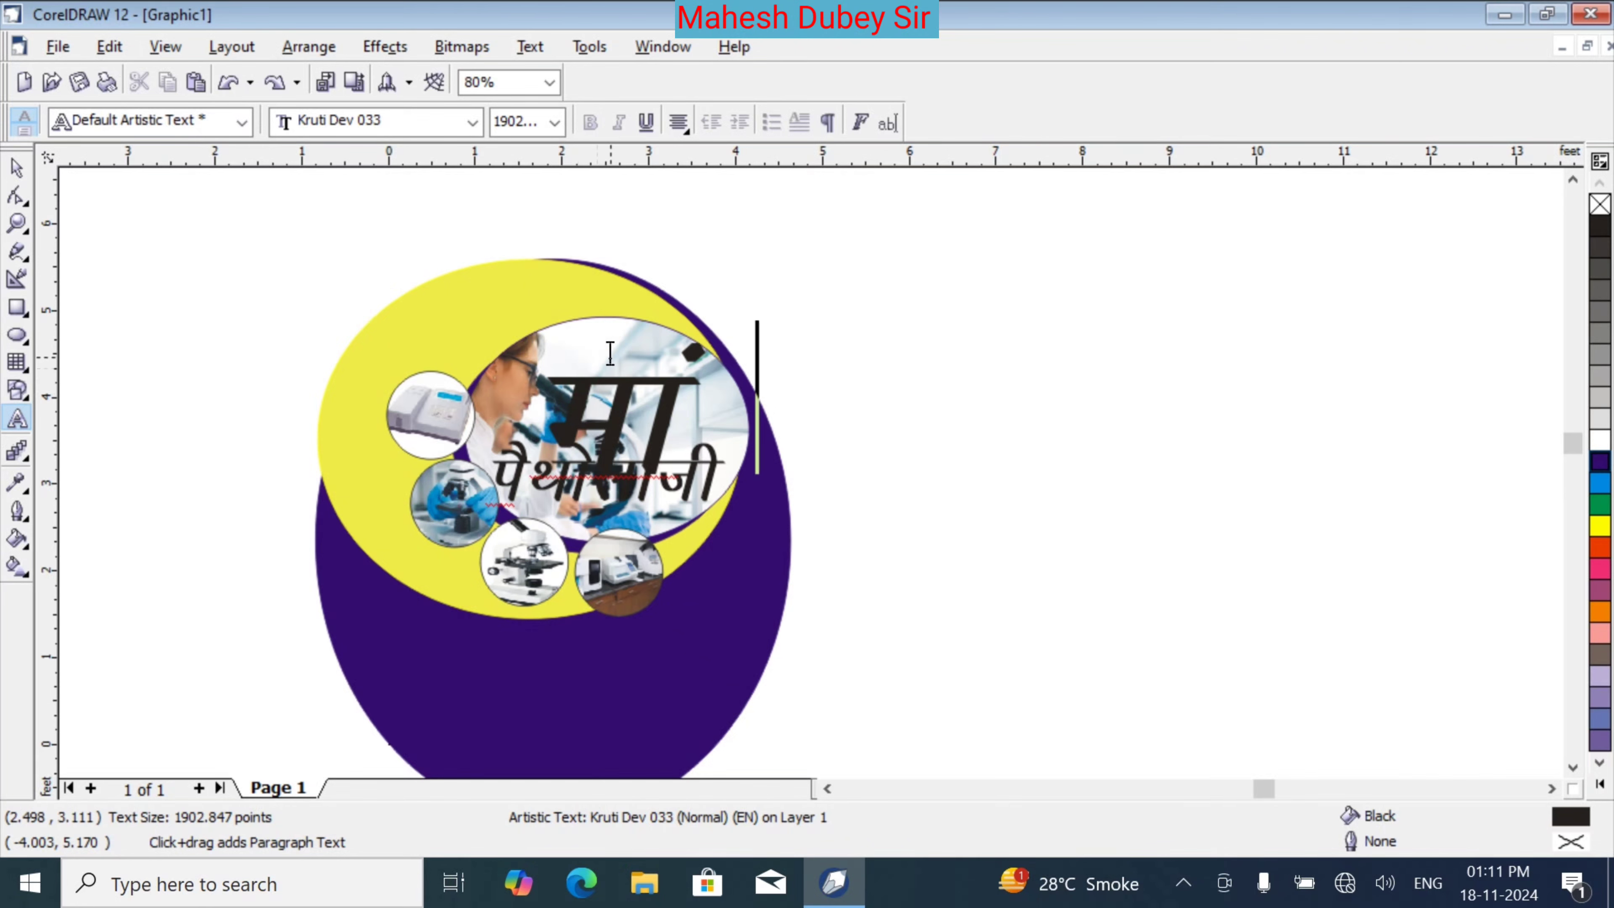
{"action": "left_click", "coordinate": [18, 167]}
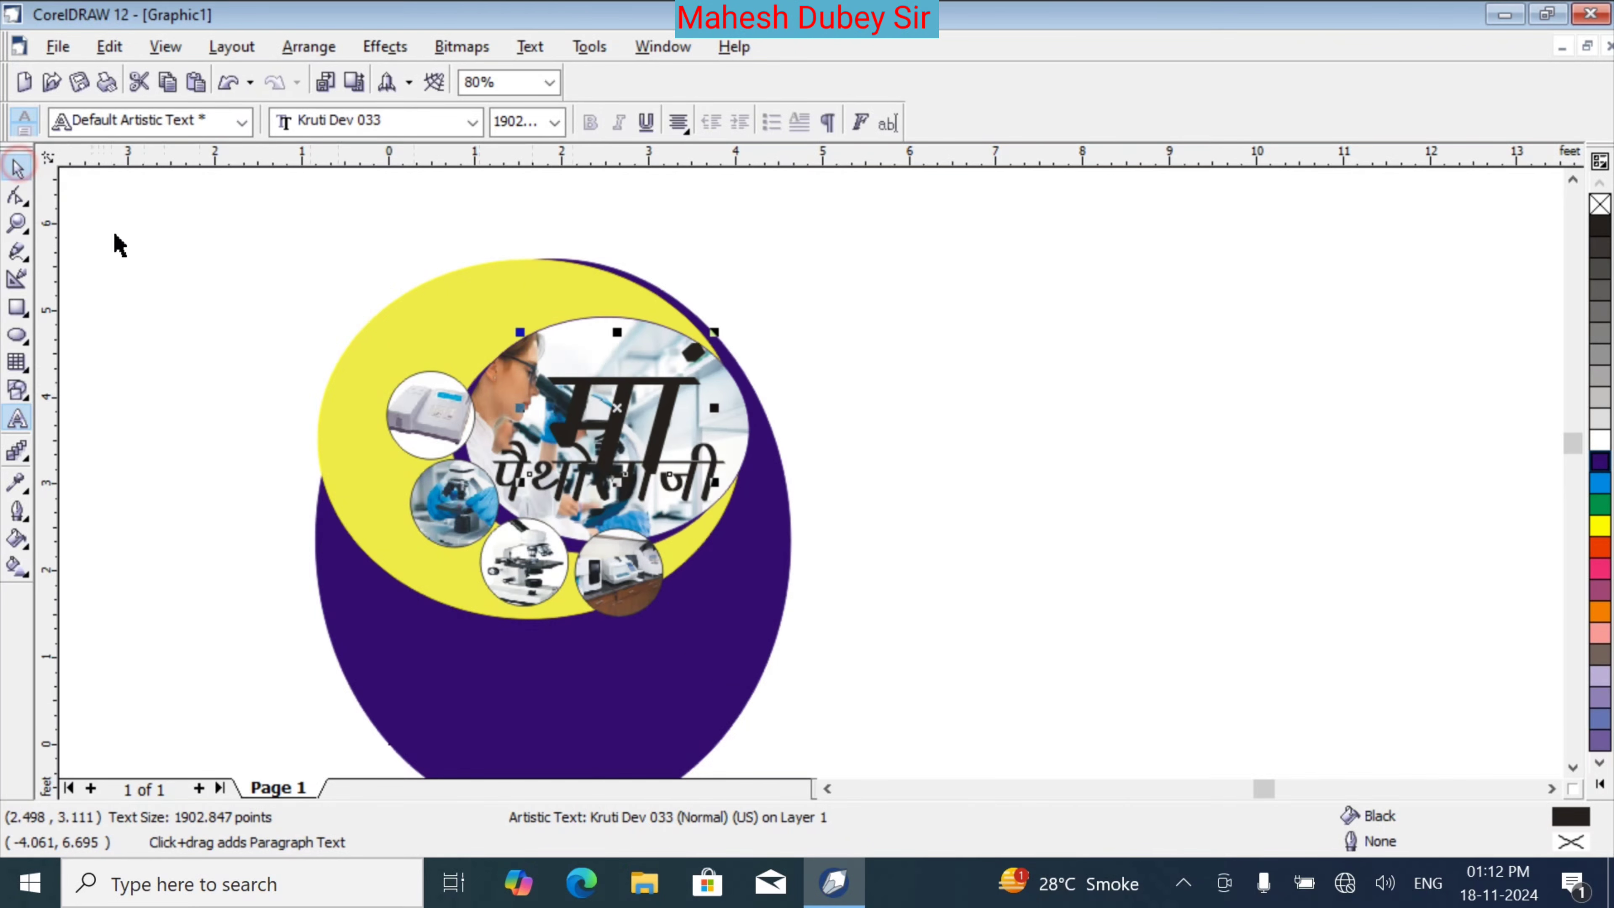
Shrink the मां text to about 1399 points and nudge it up and to the left above पैथोलाजी
{"action": "left_click_drag", "start_coordinate": [621, 391], "coordinate": [611, 366]}
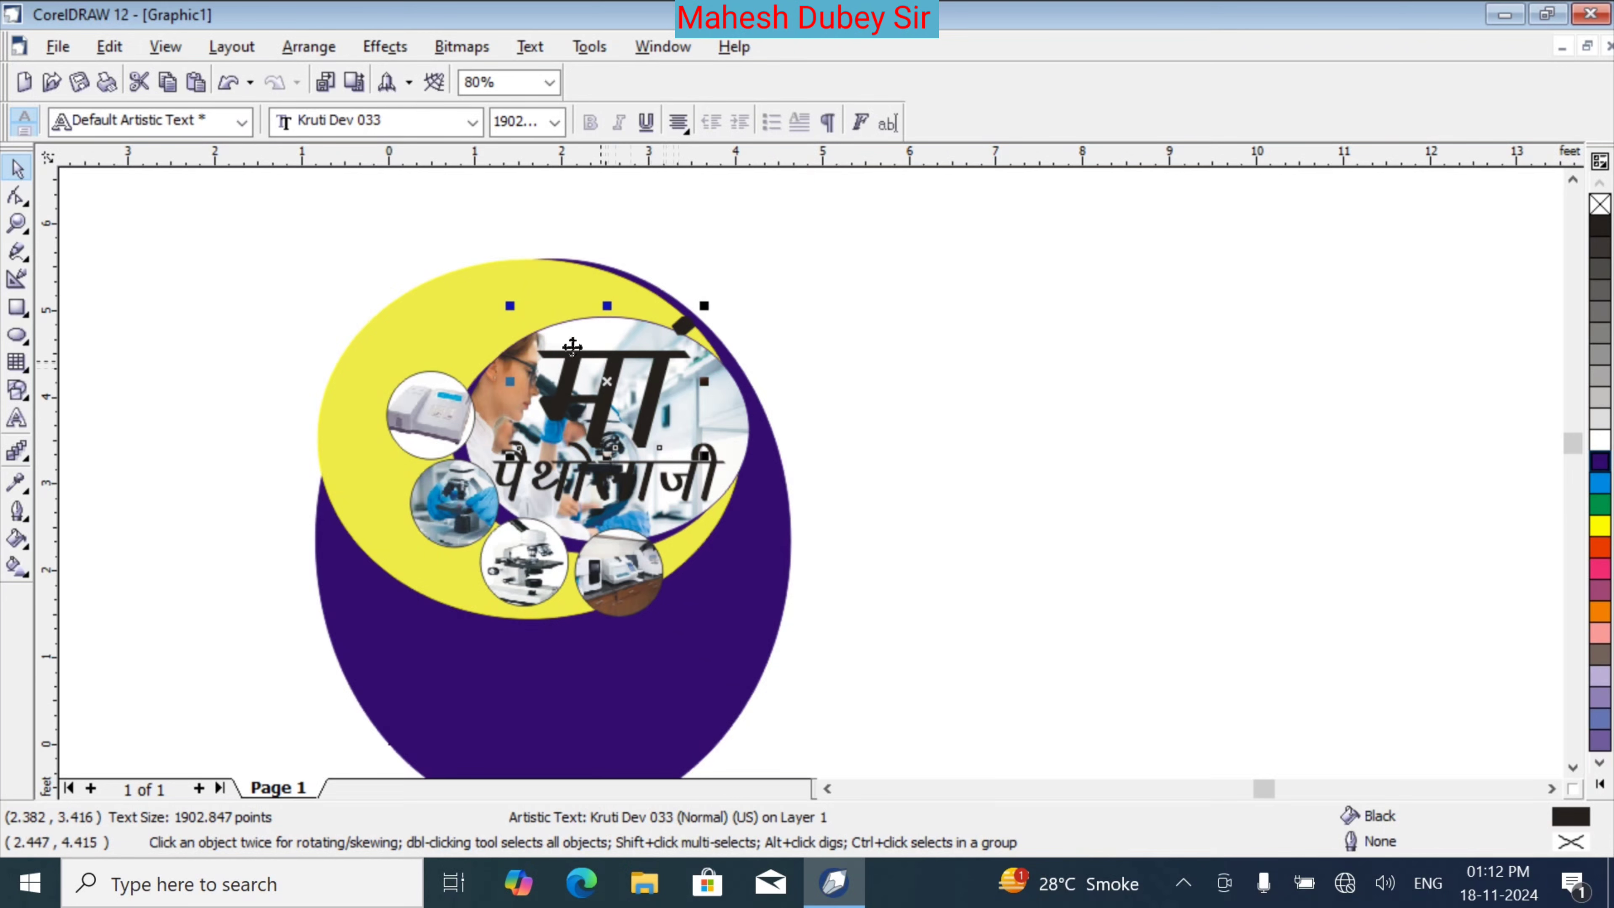
{"action": "left_click_drag", "start_coordinate": [510, 306], "coordinate": [557, 342]}
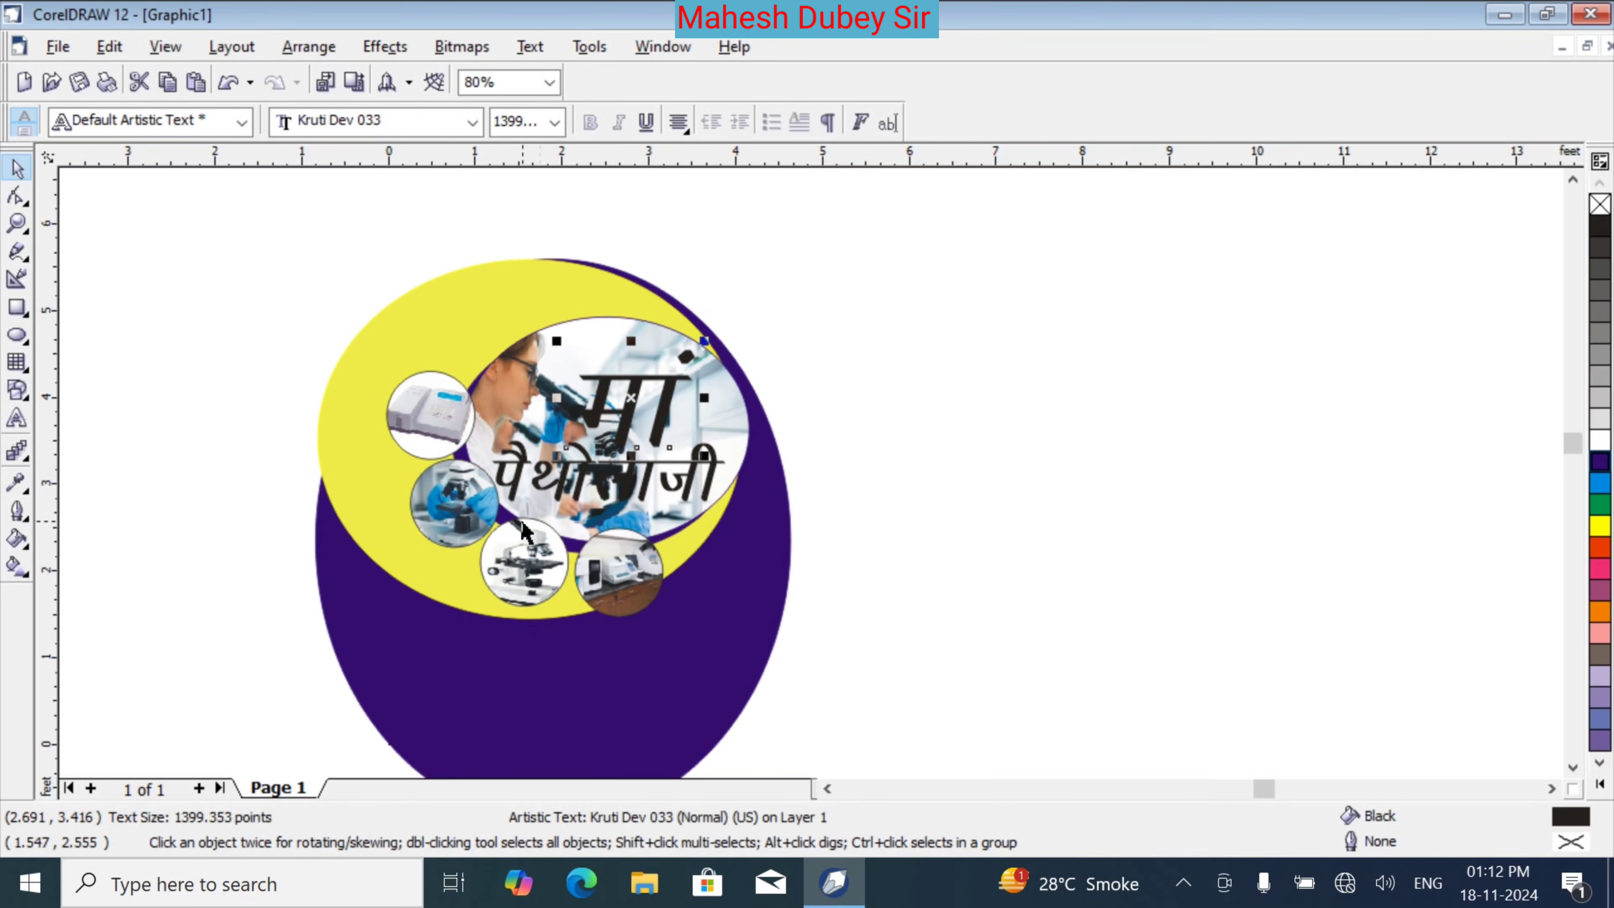
{"action": "key", "text": "Up"}
{"action": "key", "text": "Up"}
{"action": "key", "text": "Up"}
{"action": "key", "text": "Up"}
{"action": "key", "text": "Up"}
{"action": "key", "text": "Up"}
{"action": "key", "text": "Up"}
{"action": "key", "text": "Up"}
{"action": "key", "text": "Up"}
{"action": "key", "text": "Left"}
{"action": "key", "text": "Left"}
{"action": "key", "text": "Left"}
{"action": "key", "text": "Left"}
{"action": "key", "text": "Left"}
{"action": "key", "text": "Left"}
{"action": "key", "text": "Left"}
{"action": "key", "text": "Left"}
{"action": "key", "text": "Left"}
{"action": "key", "text": "Left"}
{"action": "key", "text": "Left"}
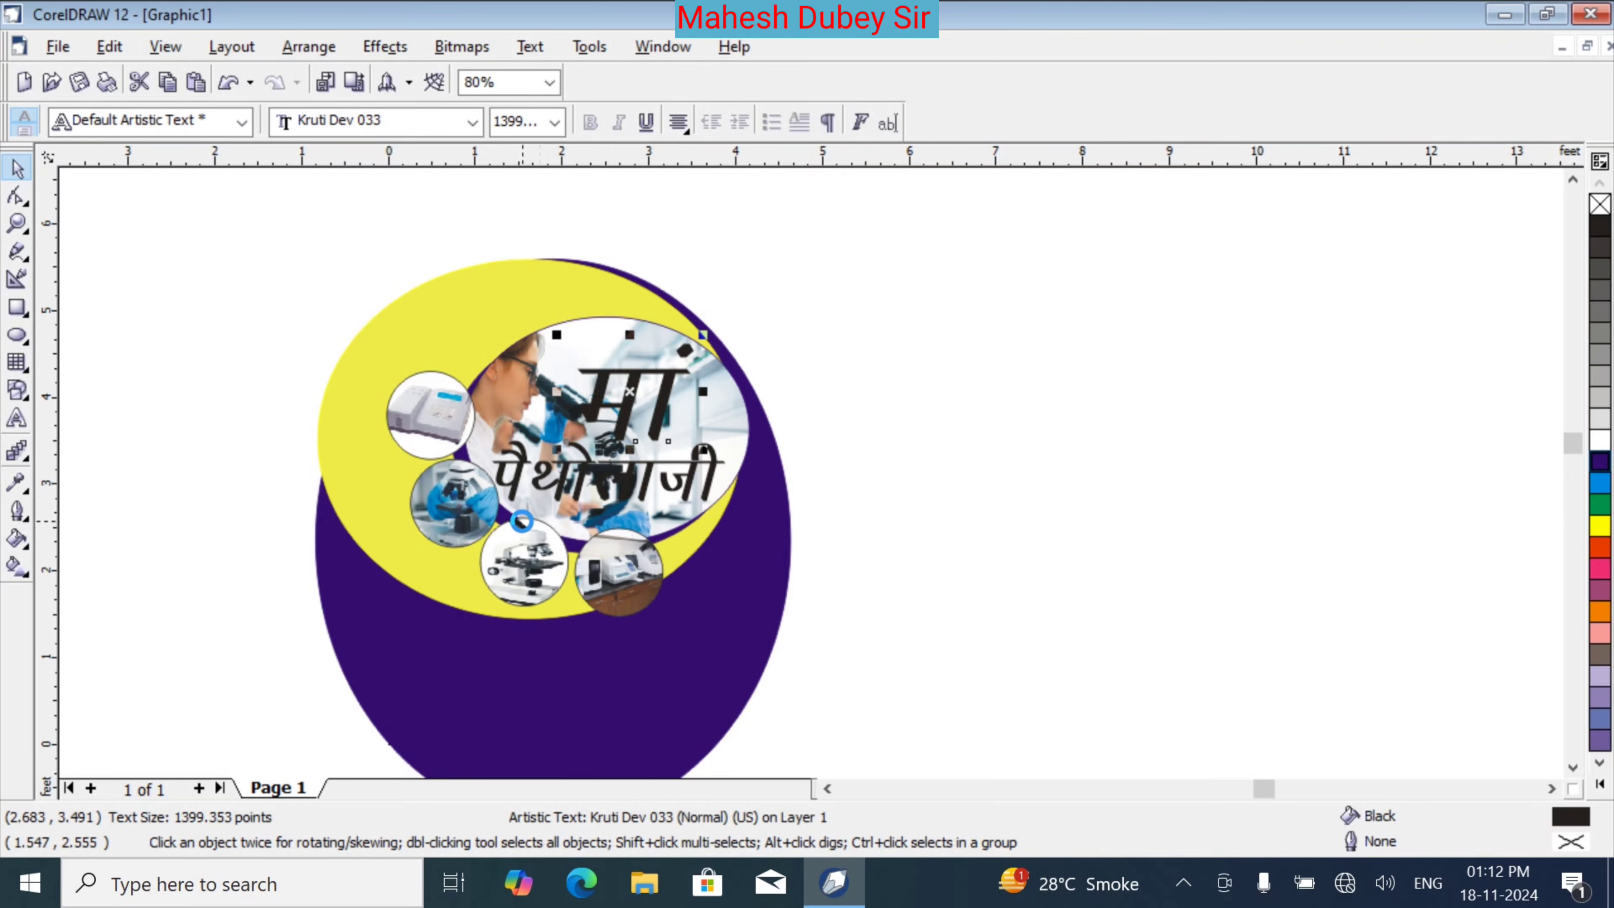
{"action": "key", "text": "Left"}
{"action": "key", "text": "Left"}
{"action": "key", "text": "Left"}
{"action": "key", "text": "Left"}
{"action": "key", "text": "Left"}
{"action": "key", "text": "Left"}
{"action": "key", "text": "Left"}
{"action": "key", "text": "Left"}
{"action": "key", "text": "Left"}
{"action": "key", "text": "Left"}
{"action": "key", "text": "Left"}
{"action": "key", "text": "Left"}
{"action": "key", "text": "Left"}
{"action": "key", "text": "Left"}
{"action": "key", "text": "Left"}
{"action": "key", "text": "Left"}
{"action": "key", "text": "Left"}
{"action": "key", "text": "Left"}
{"action": "key", "text": "Left"}
{"action": "key", "text": "Left"}
{"action": "key", "text": "Up"}
{"action": "key", "text": "Up"}
{"action": "key", "text": "Up"}
{"action": "key", "text": "Up"}
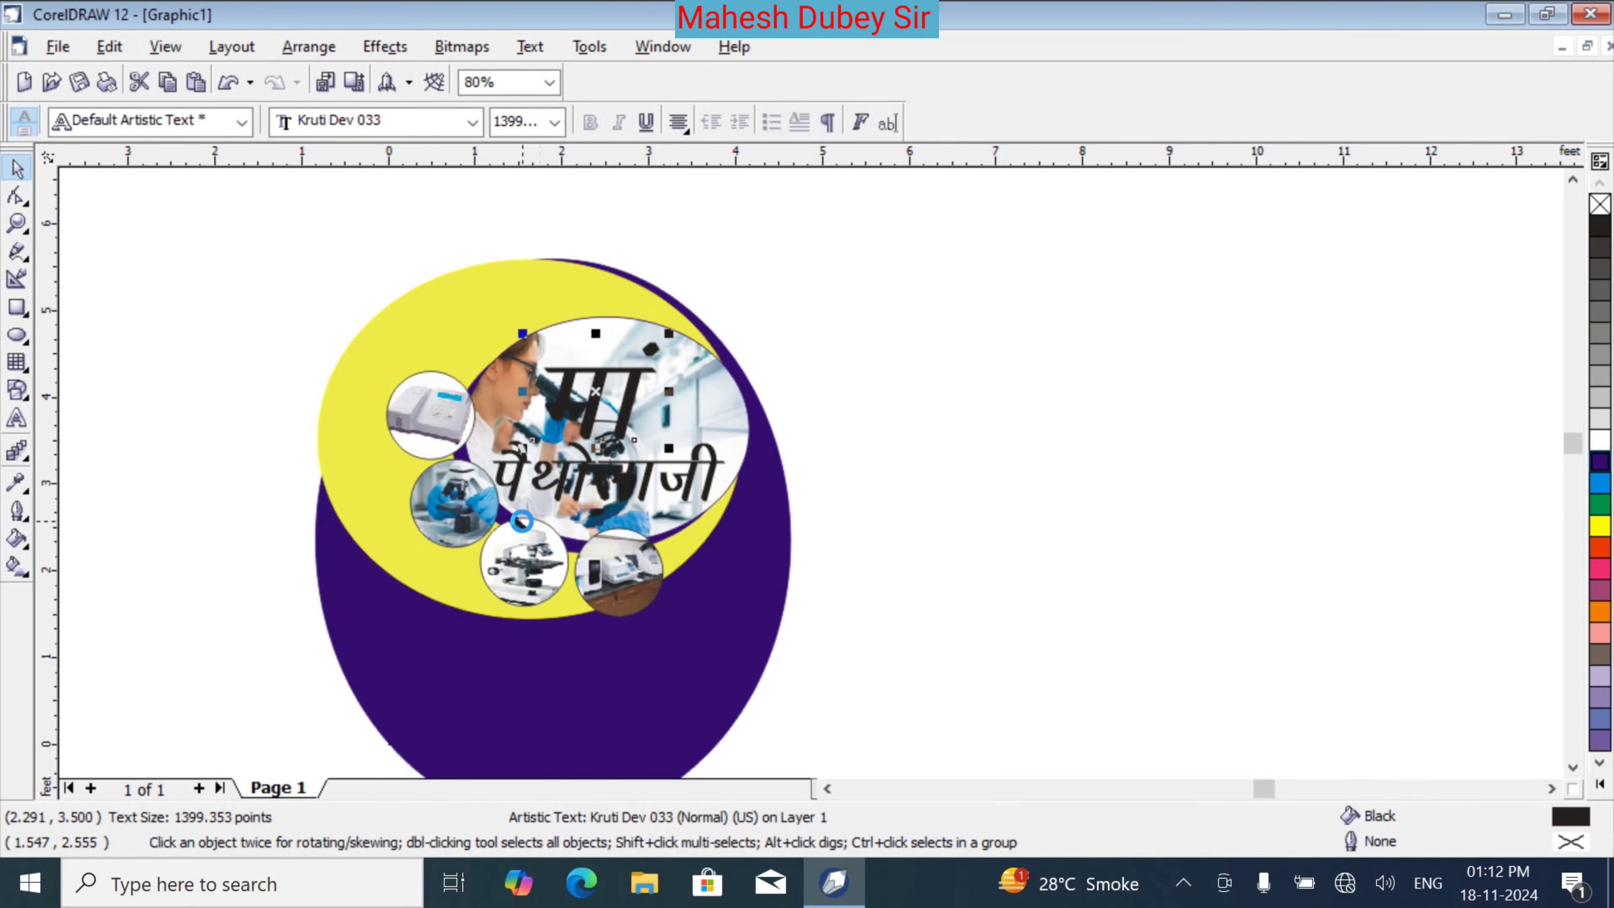
Nudge the मां text upward so it sits clear of पैथोलाजी within the photo ellipse
{"action": "key", "text": "Up"}
{"action": "key", "text": "Up"}
{"action": "key", "text": "Up"}
{"action": "key", "text": "Up"}
{"action": "key", "text": "Up"}
{"action": "key", "text": "Up"}
{"action": "key", "text": "Up"}
{"action": "key", "text": "Up"}
{"action": "key", "text": "Up"}
{"action": "key", "text": "Up"}
{"action": "key", "text": "Up"}
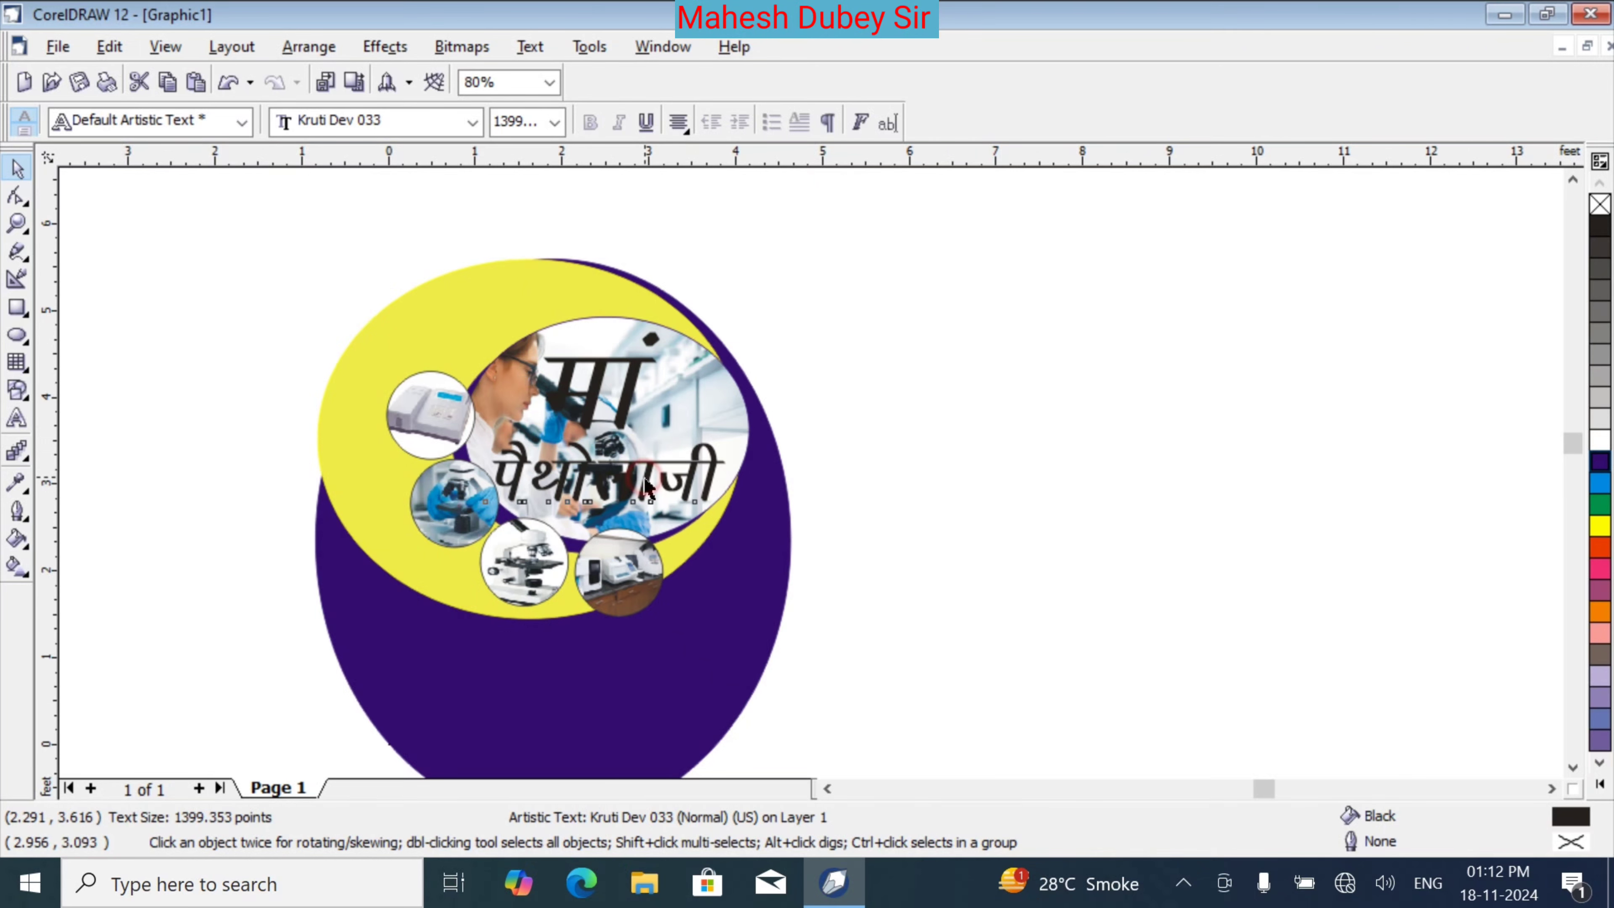
Fill the पैथोलाजी text red and give it a yellow outline
{"action": "left_click", "coordinate": [645, 482]}
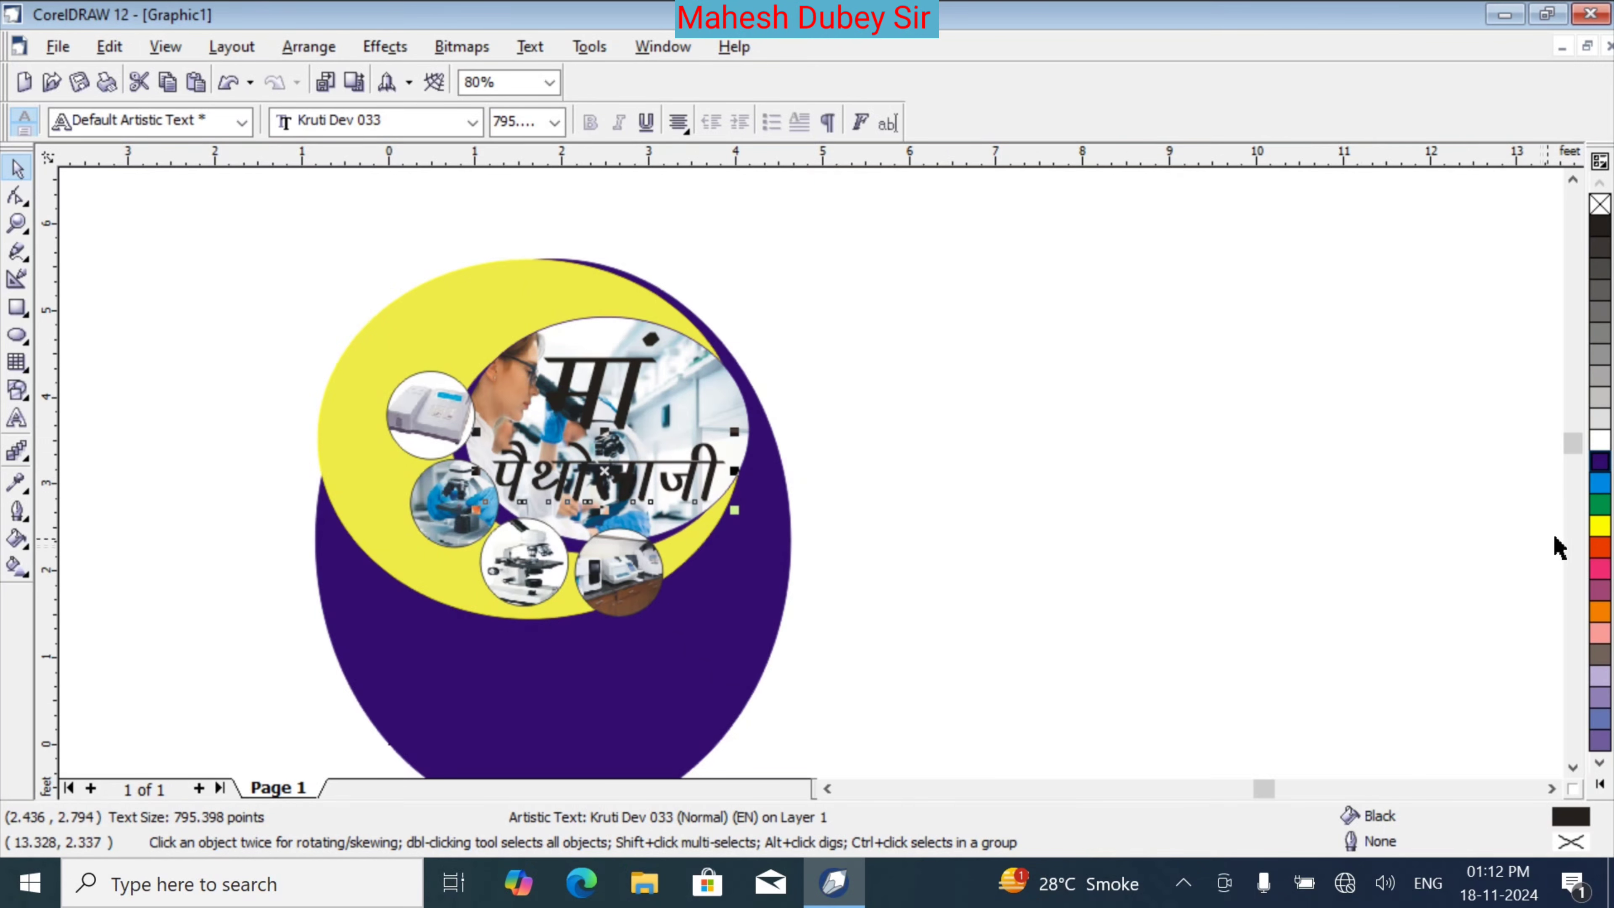
{"action": "left_click", "coordinate": [1598, 526]}
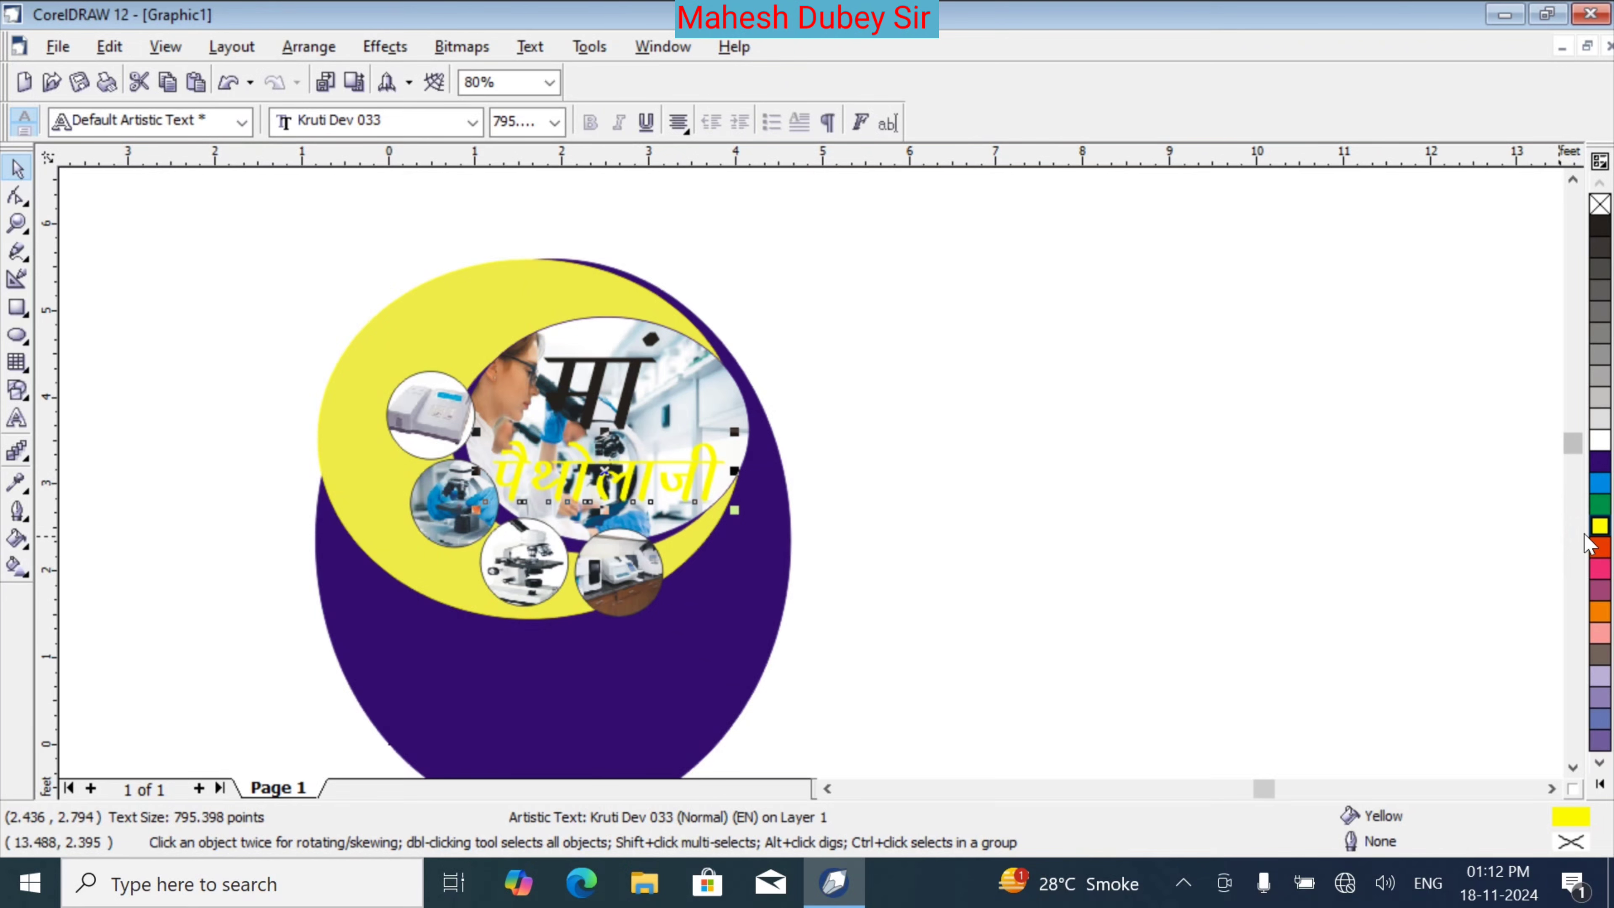
{"action": "left_click", "coordinate": [1603, 551]}
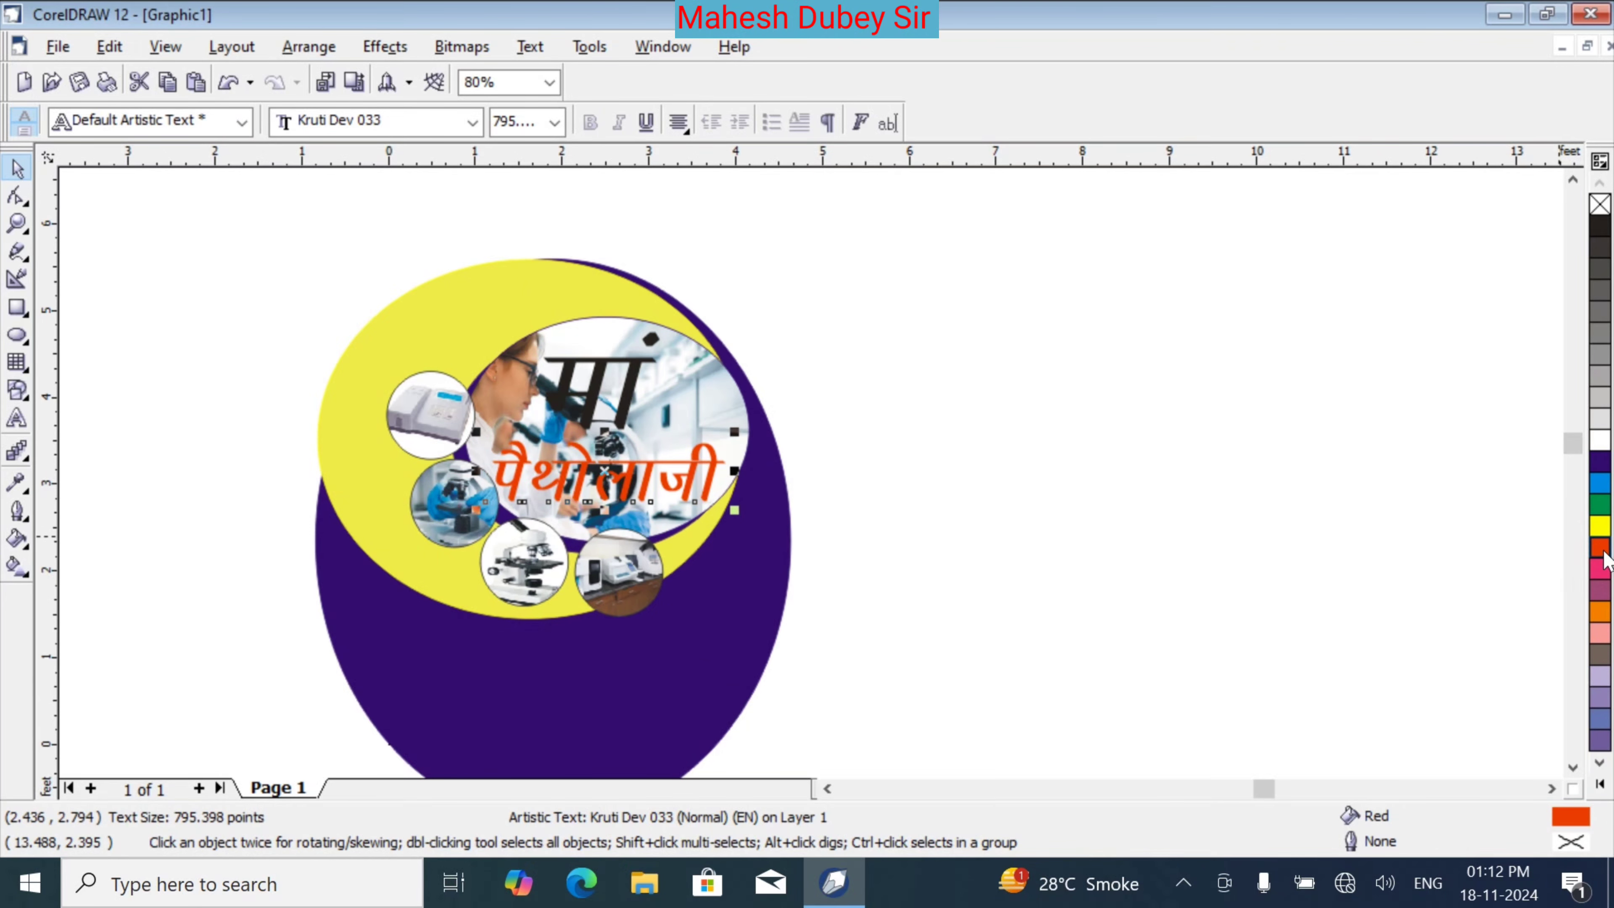
{"action": "right_click", "coordinate": [1600, 528]}
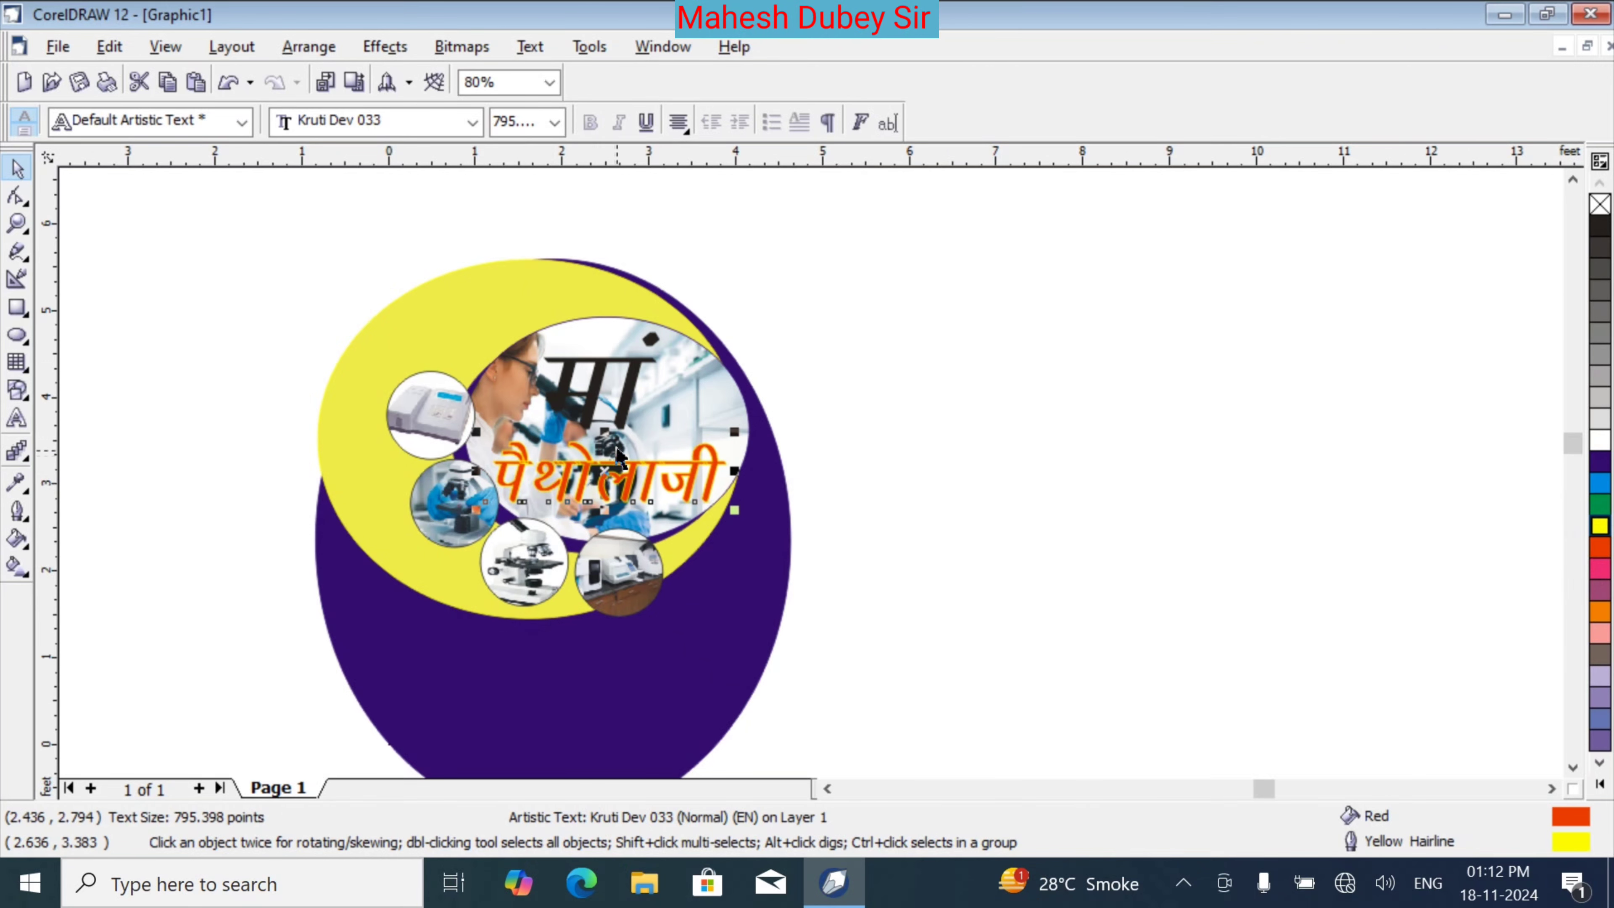
Stack slightly offset copies of पैथोलाजी, one entirely blue and the top one filled red with a blue outline
{"action": "left_click_drag", "start_coordinate": [619, 439], "coordinate": [621, 437]}
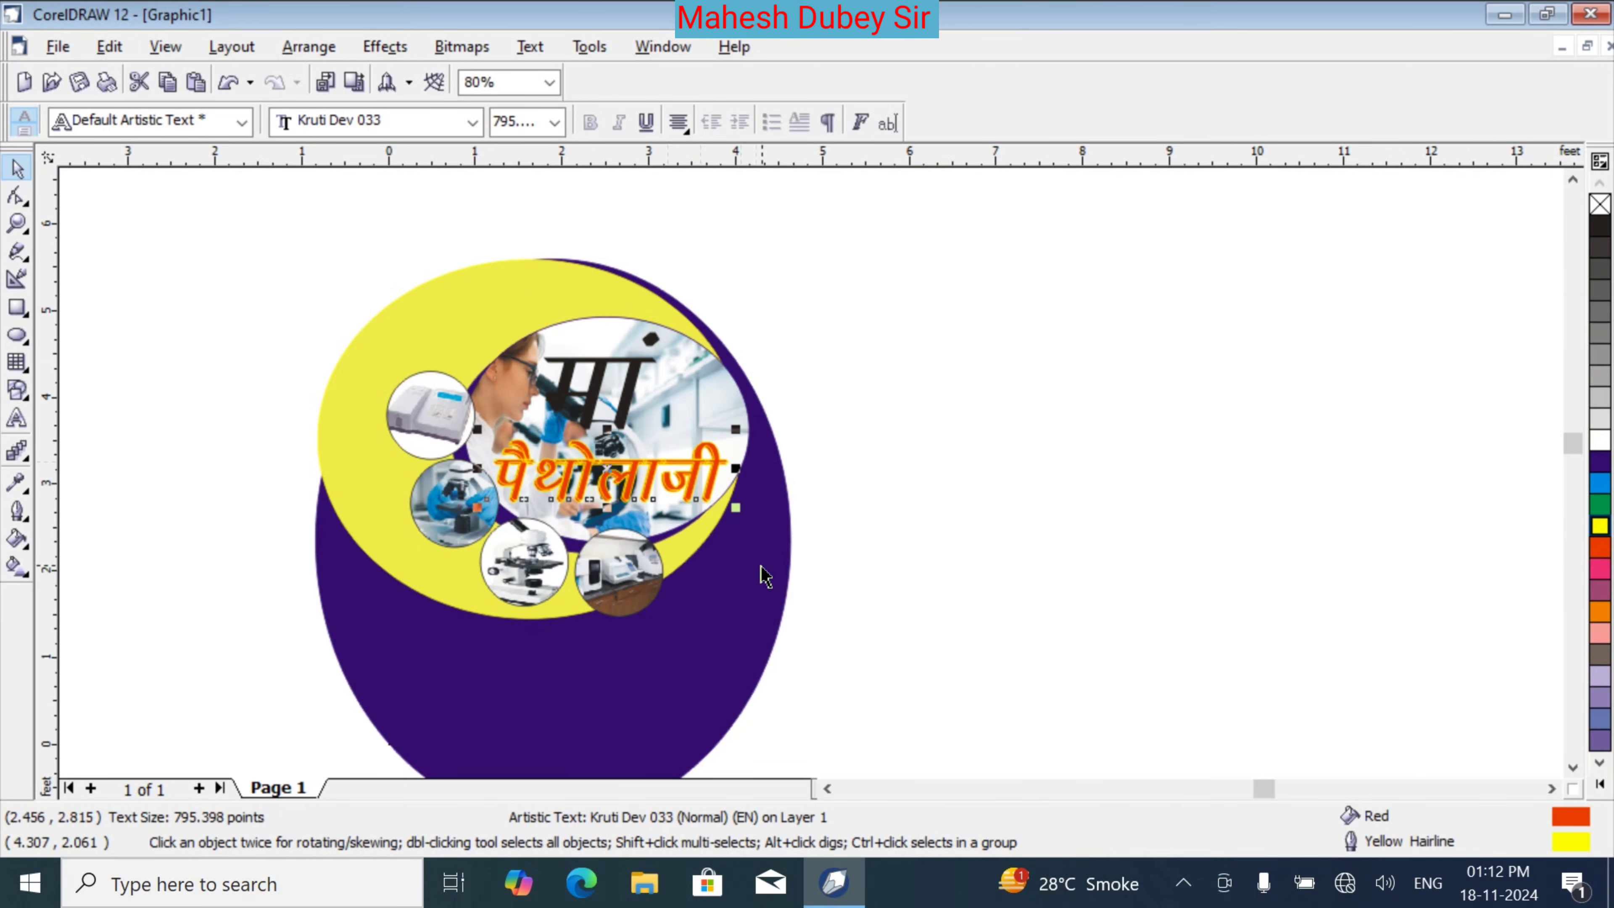
{"action": "key", "text": "Left"}
{"action": "key", "text": "Down"}
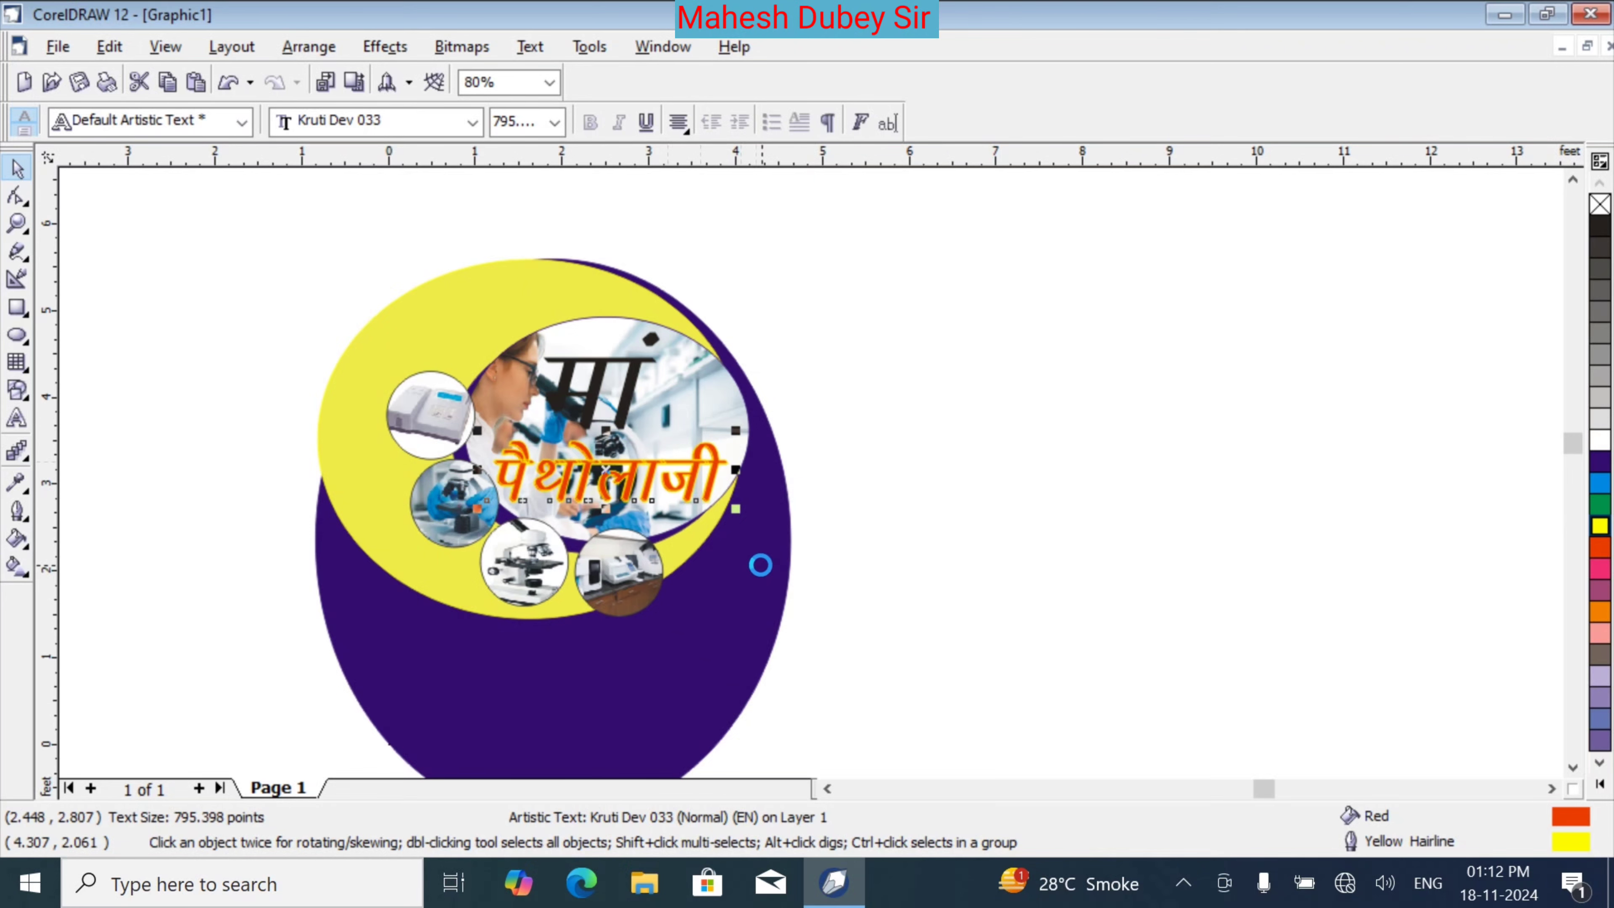
{"action": "left_click", "coordinate": [1598, 464]}
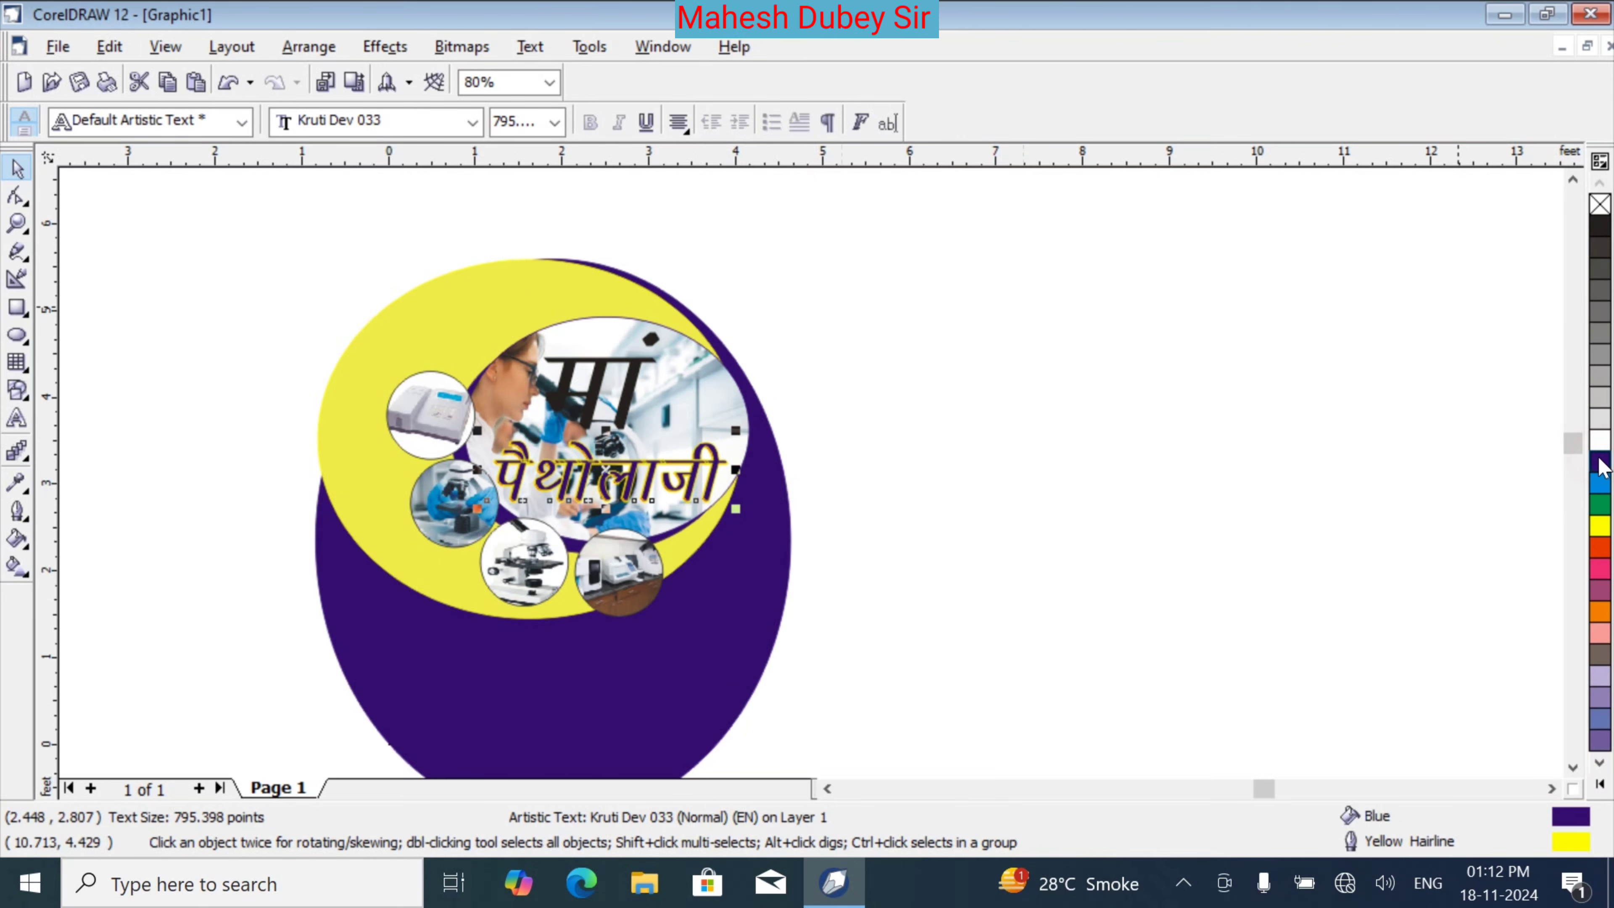
{"action": "right_click", "coordinate": [1599, 466]}
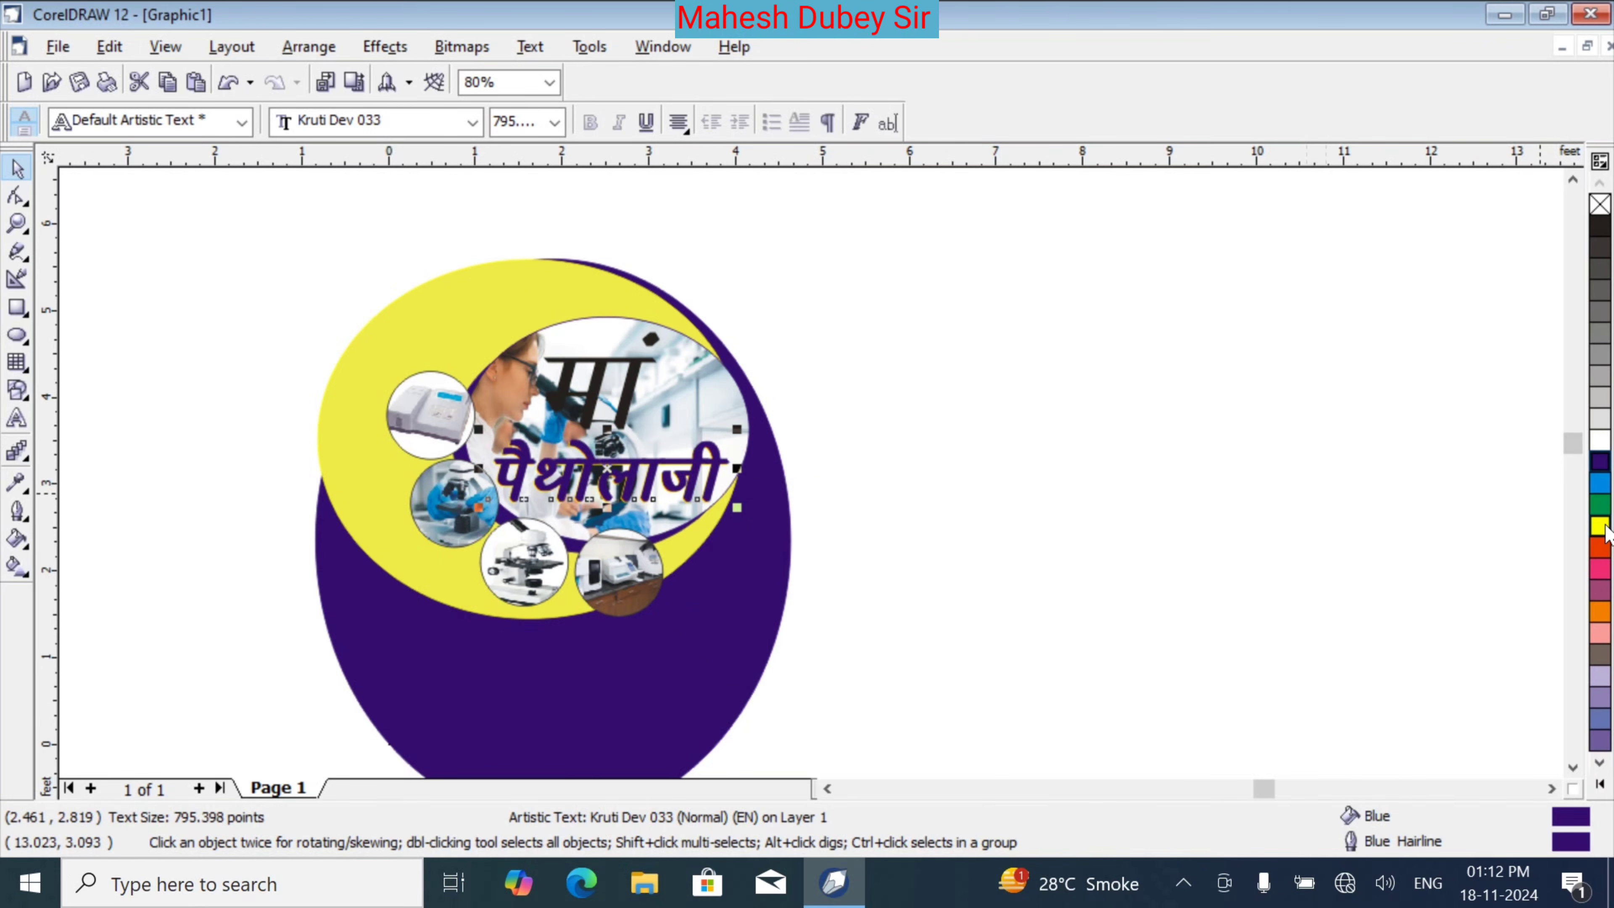
{"action": "left_click", "coordinate": [1603, 551]}
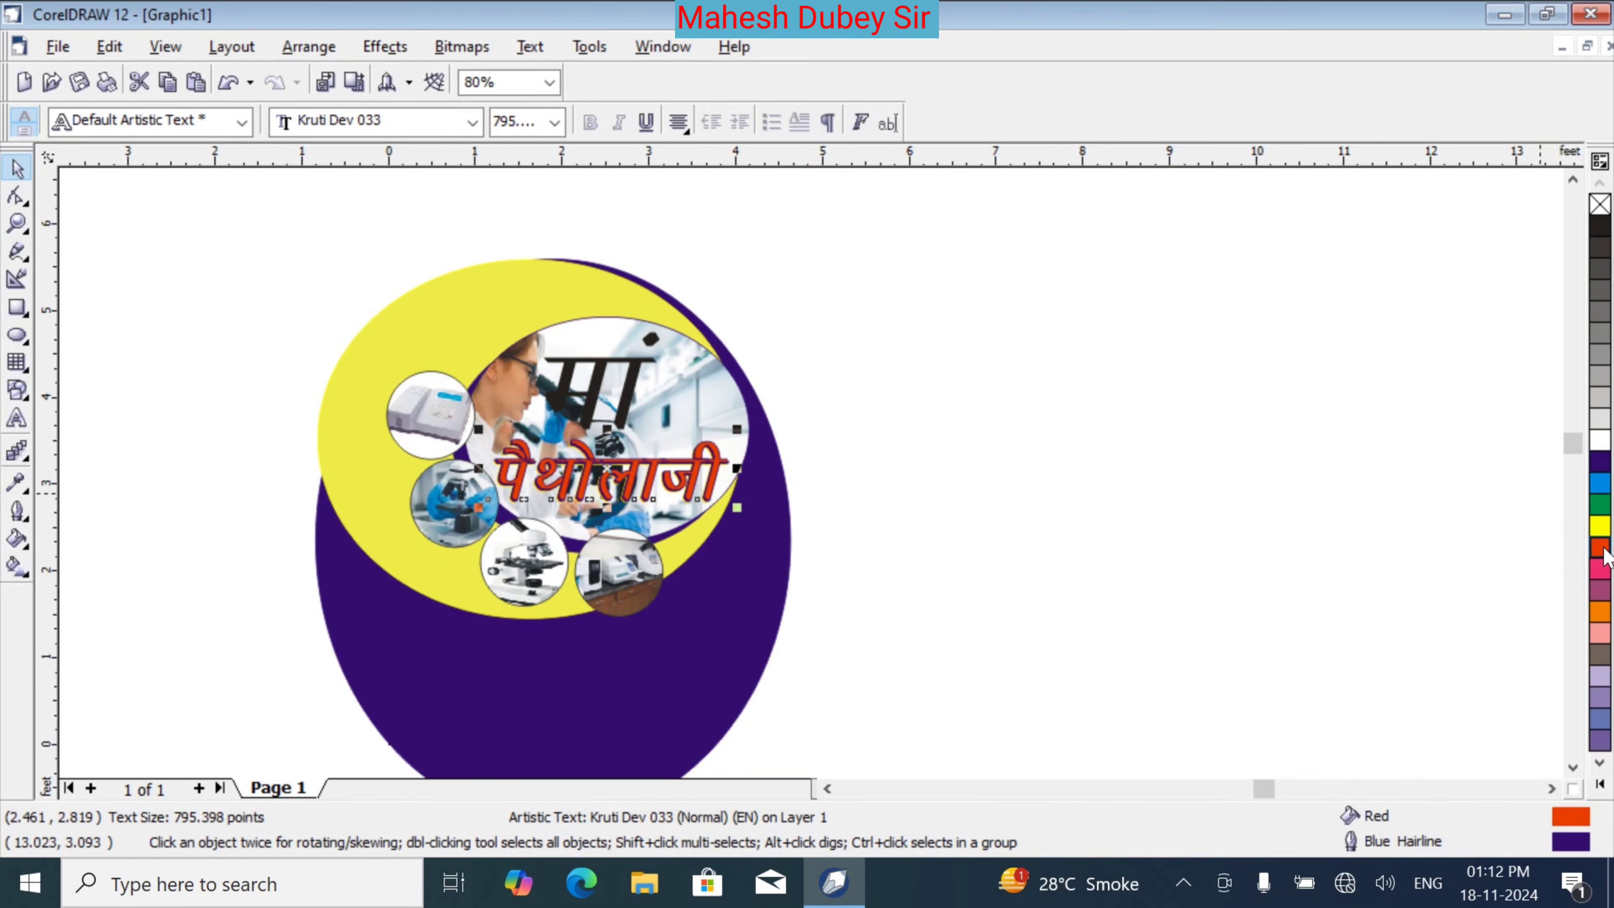
{"action": "left_click", "coordinate": [1239, 457]}
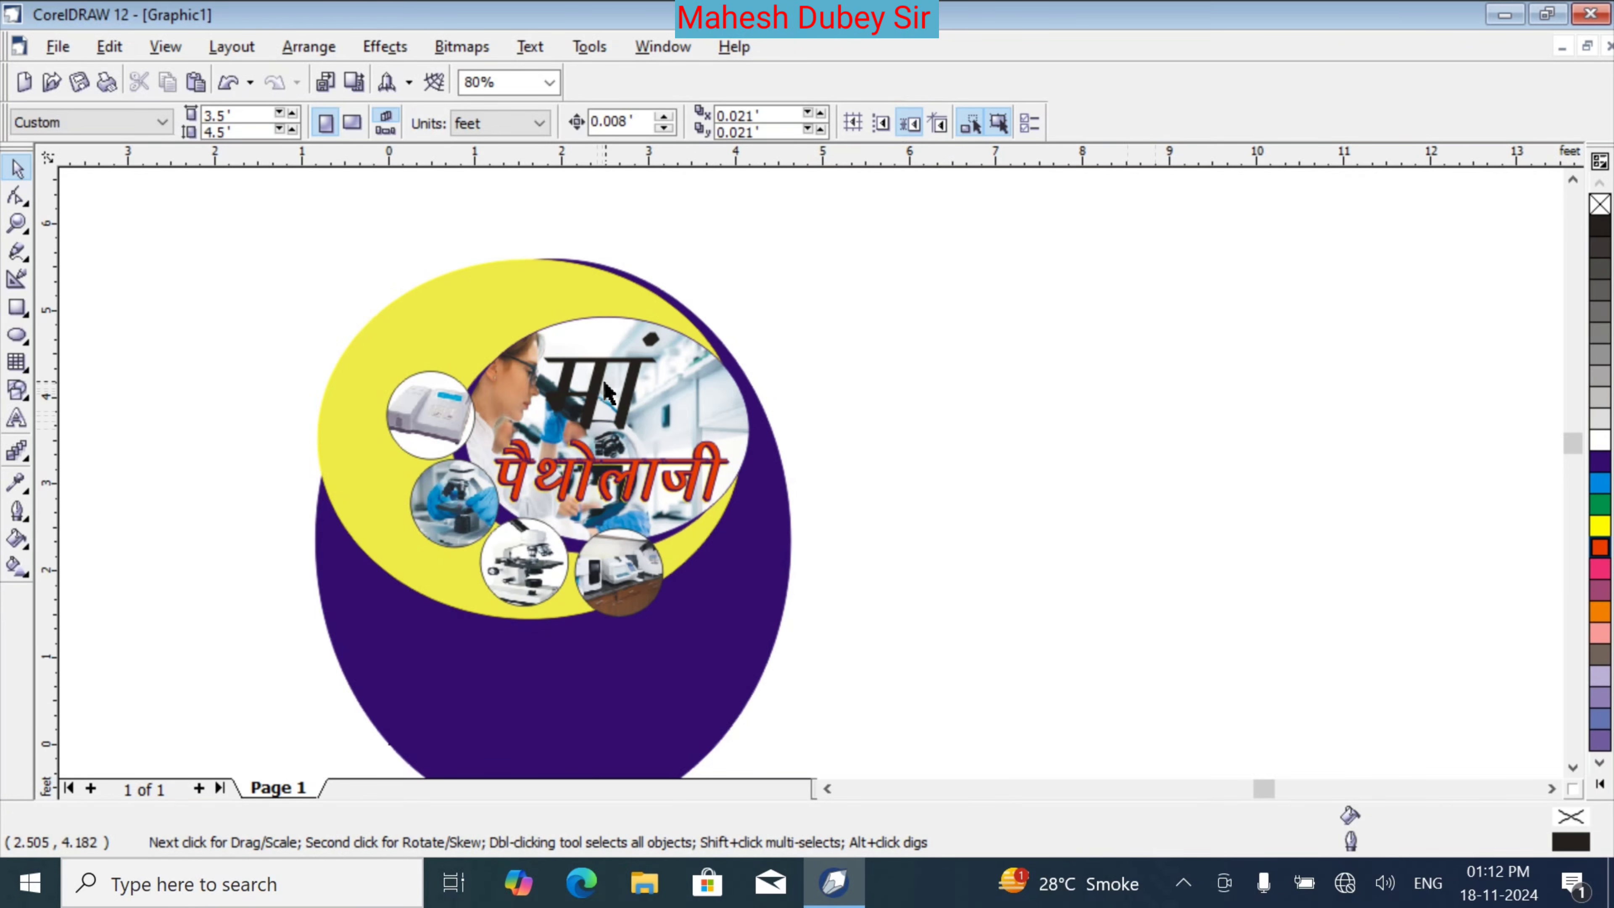
Correct the spelling of the top पैथोलाजी text to पैथोलॉजी by adding the missing vowel sign
{"action": "left_click", "coordinate": [17, 417]}
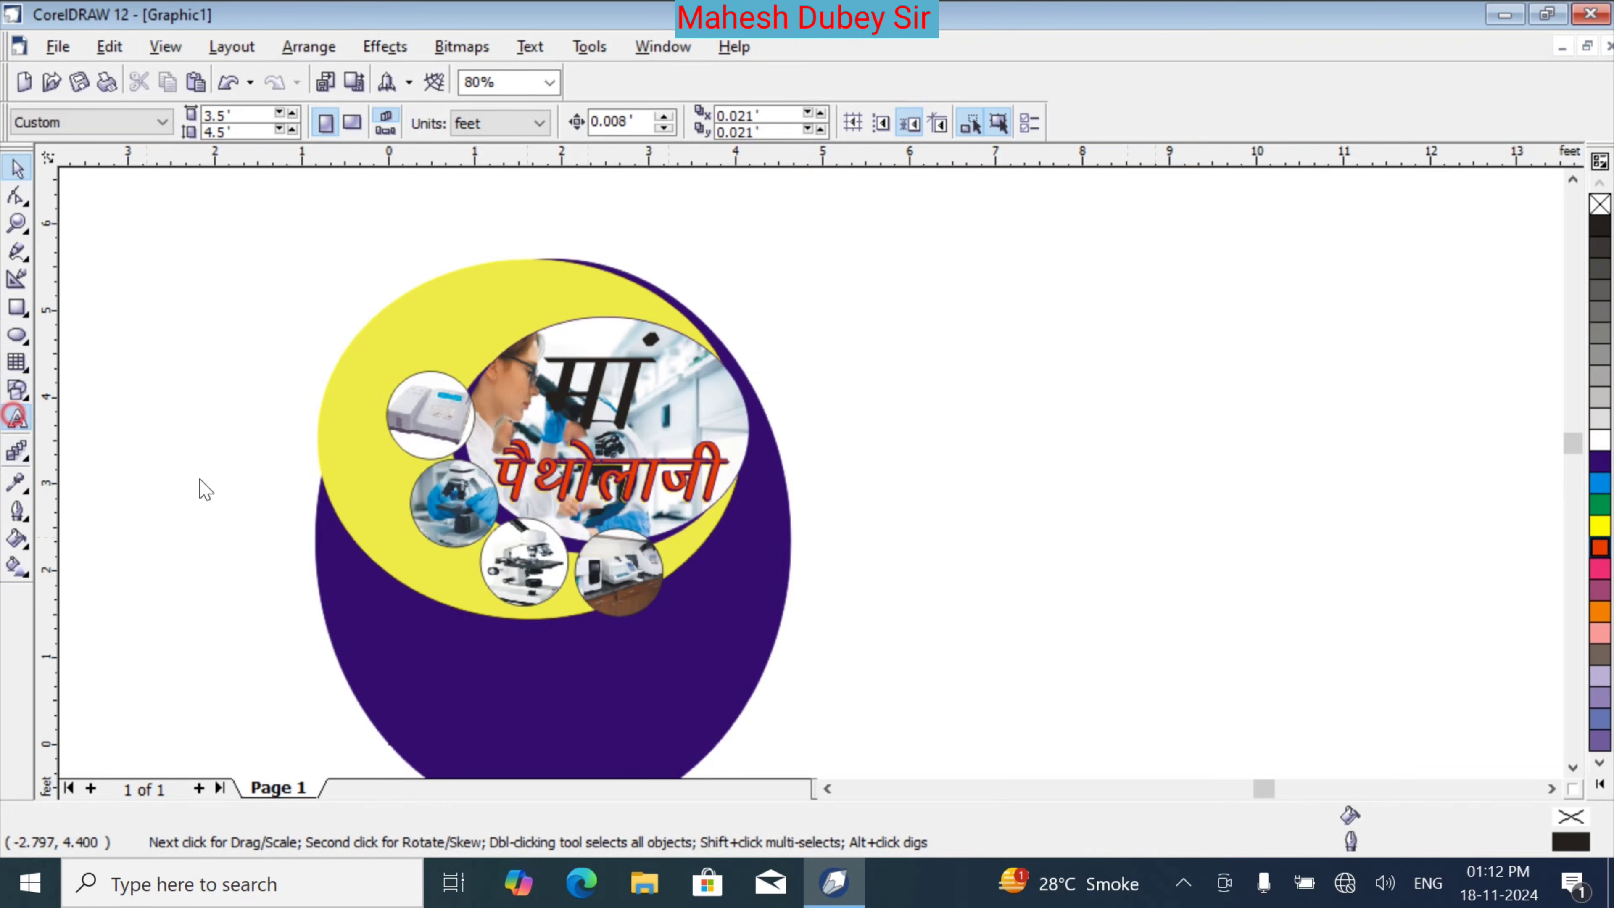
{"action": "left_click", "coordinate": [672, 477]}
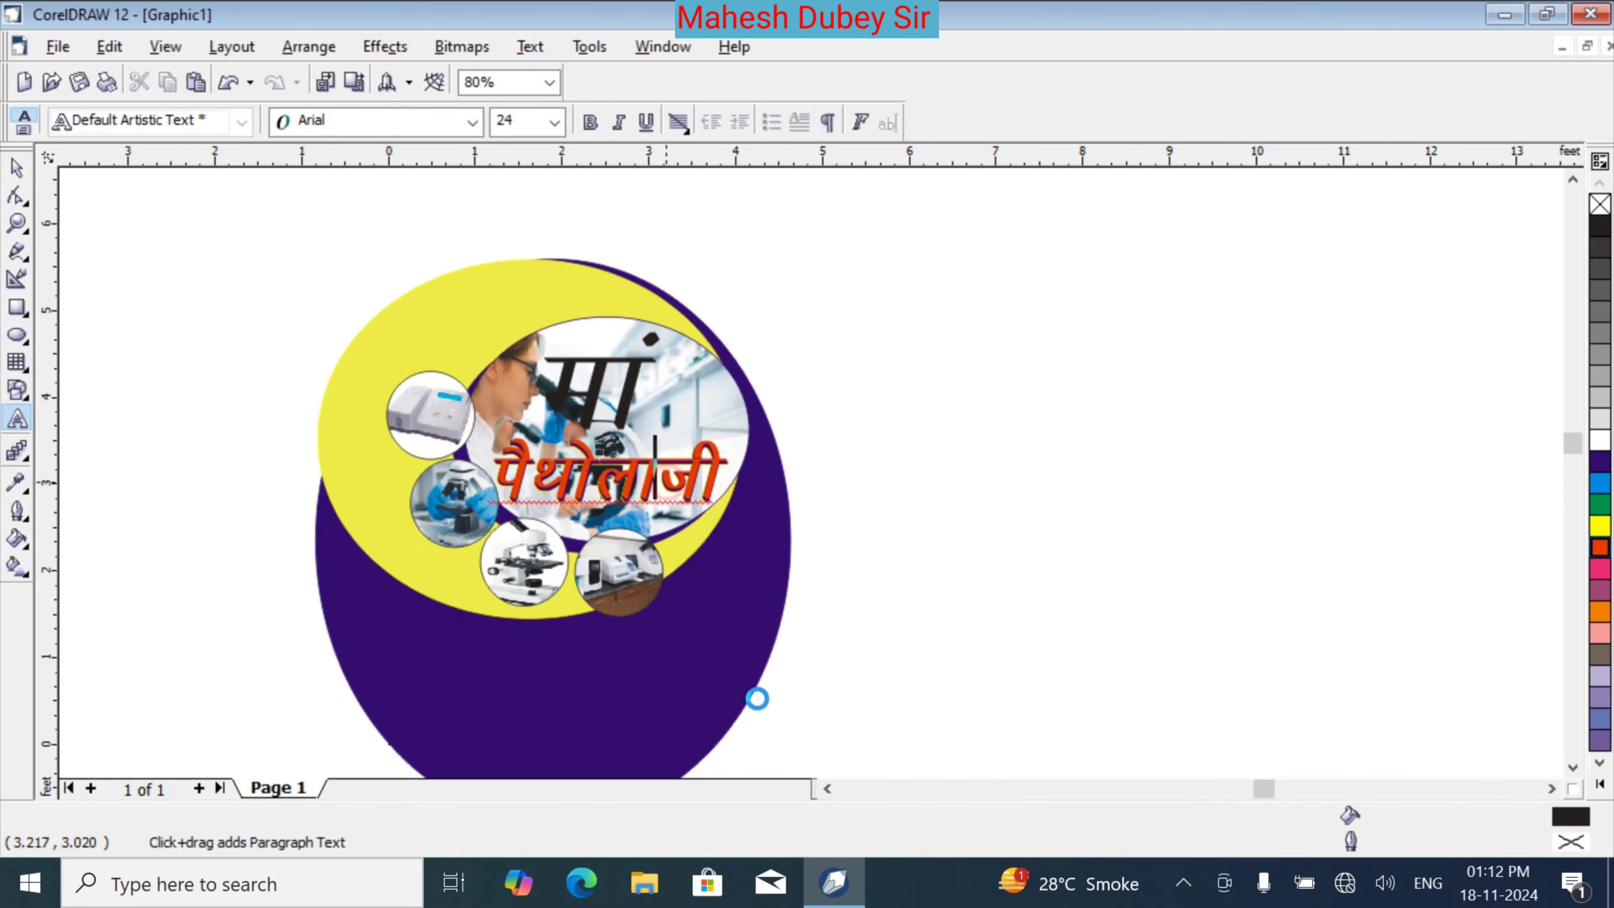
{"action": "type", "text": "W"}
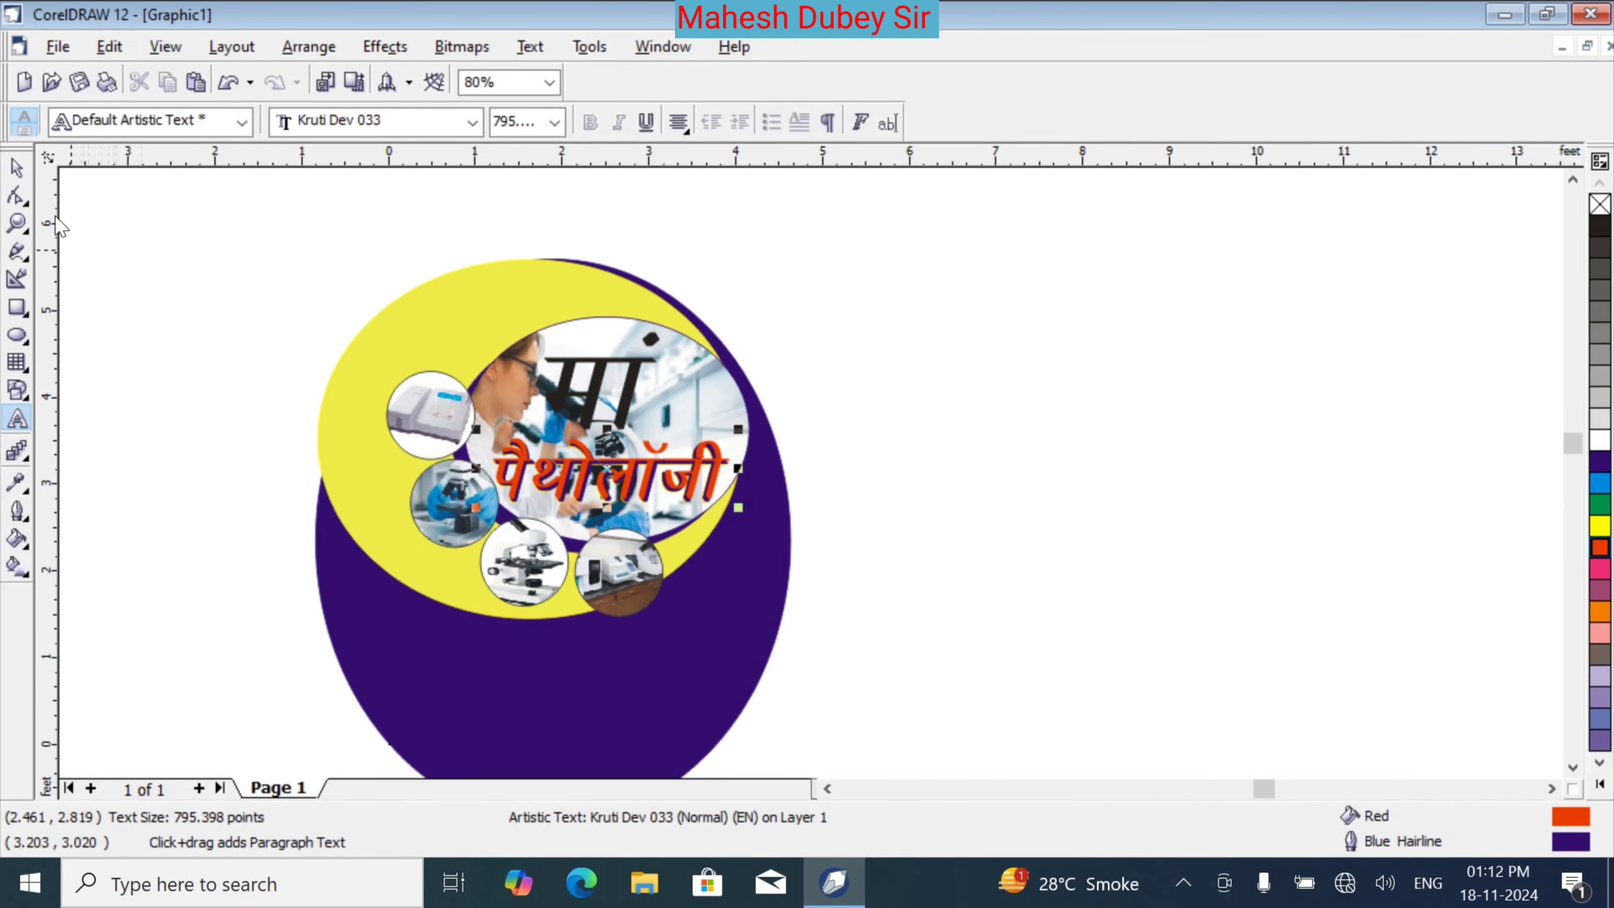
{"action": "left_click", "coordinate": [16, 169]}
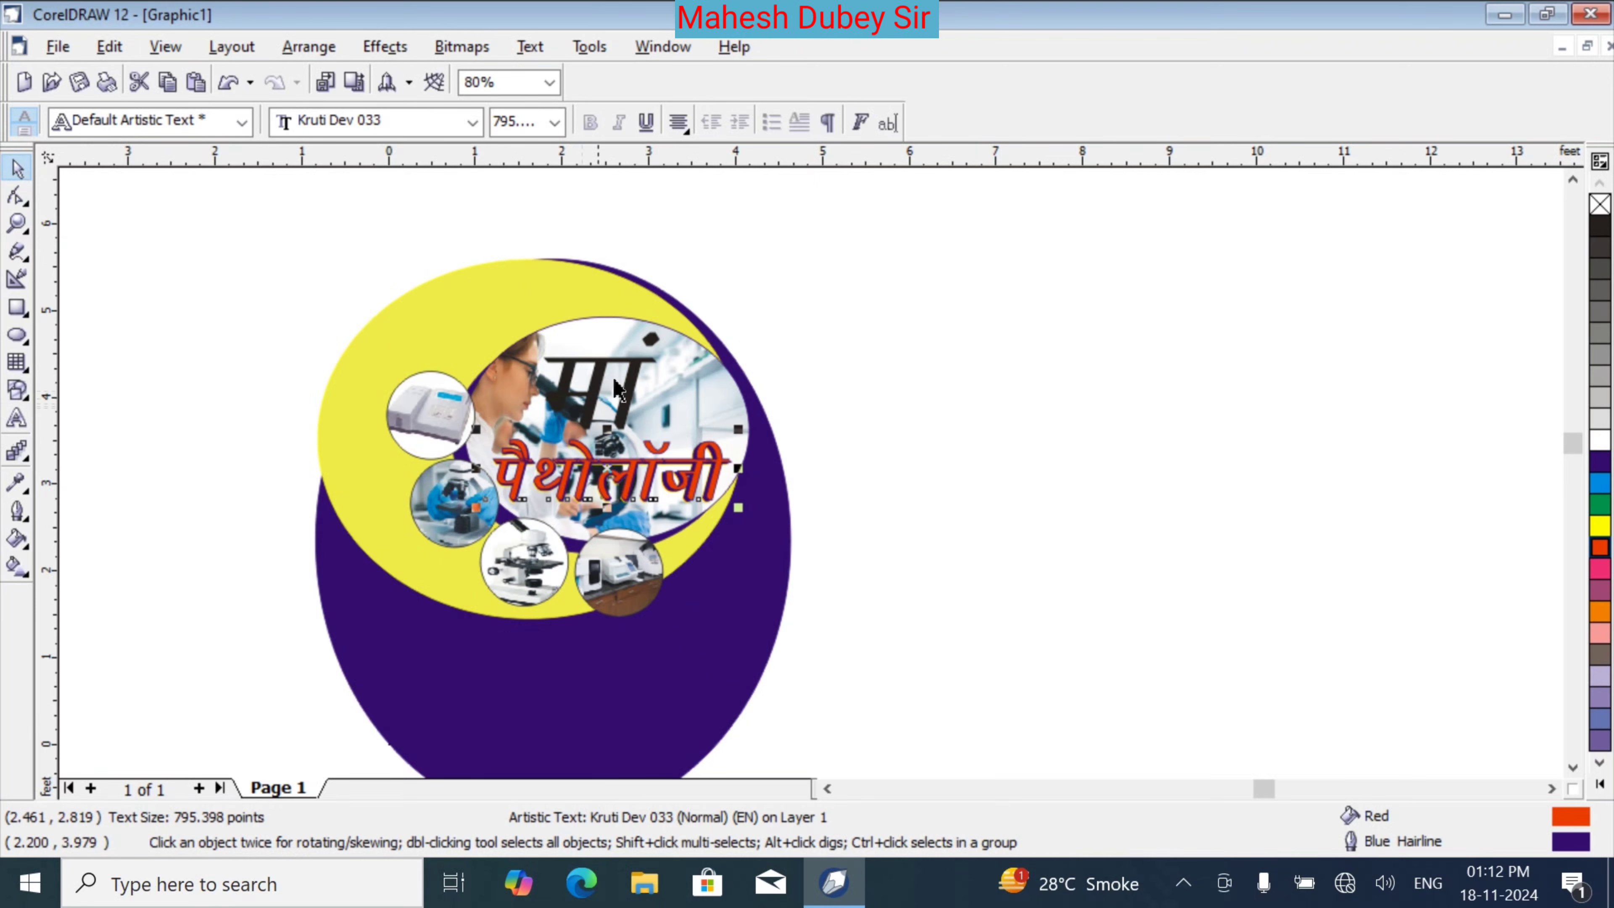
Fill the मां text red and stack two slightly offset duplicates on it, filled yellow and cyan
{"action": "left_click", "coordinate": [596, 360]}
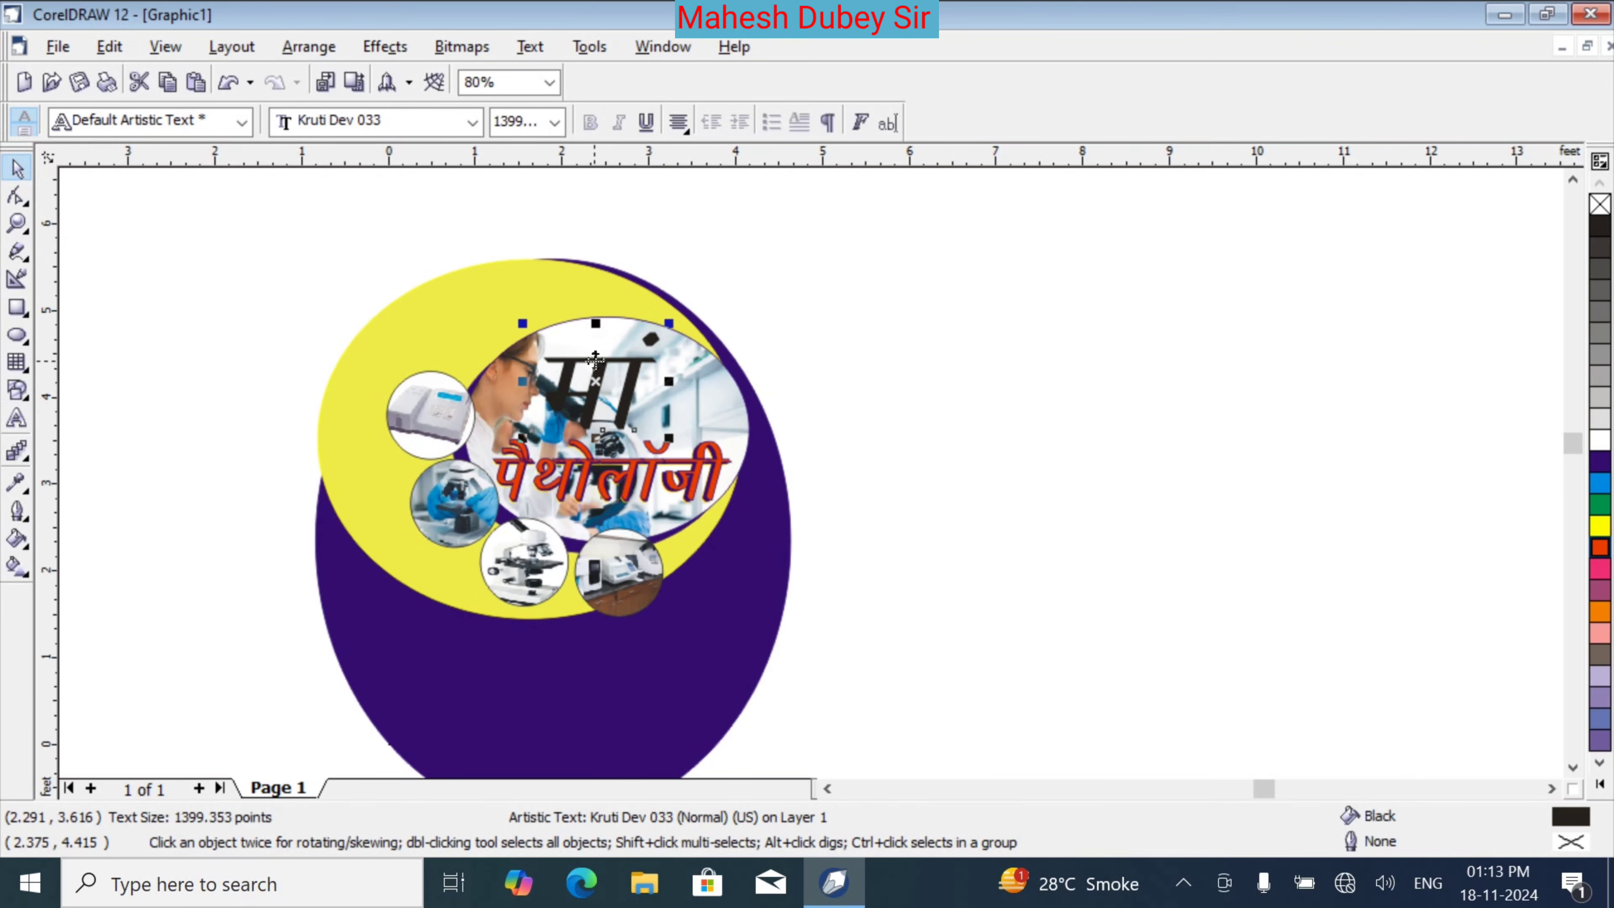
{"action": "left_click", "coordinate": [1600, 547]}
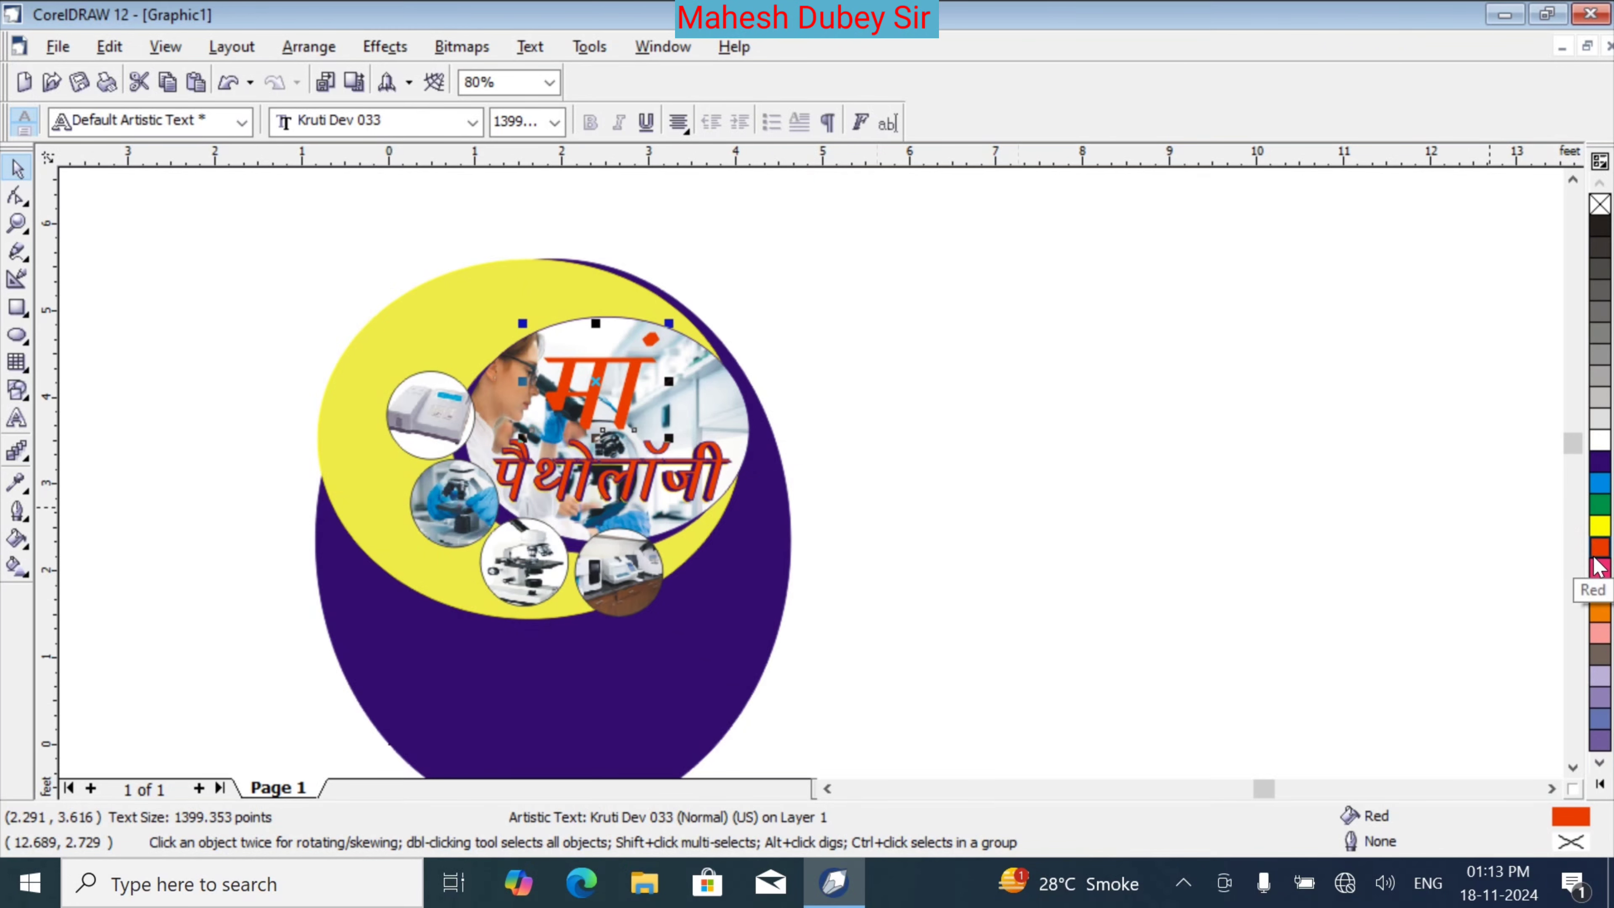
{"action": "key", "text": "ctrl+d"}
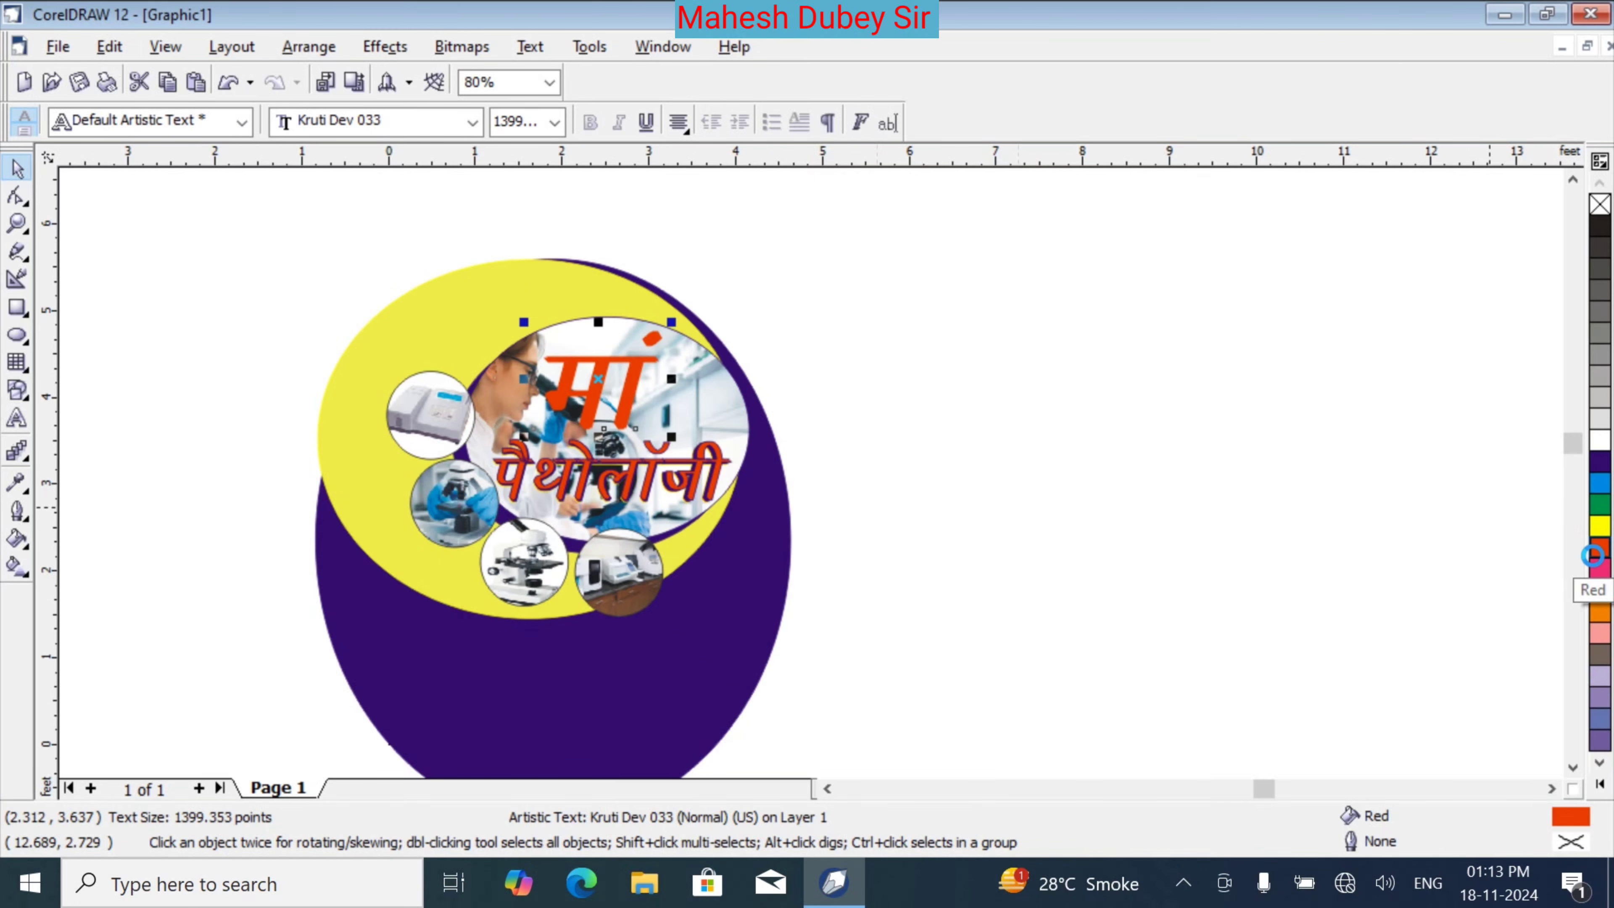
{"action": "left_click", "coordinate": [1600, 527]}
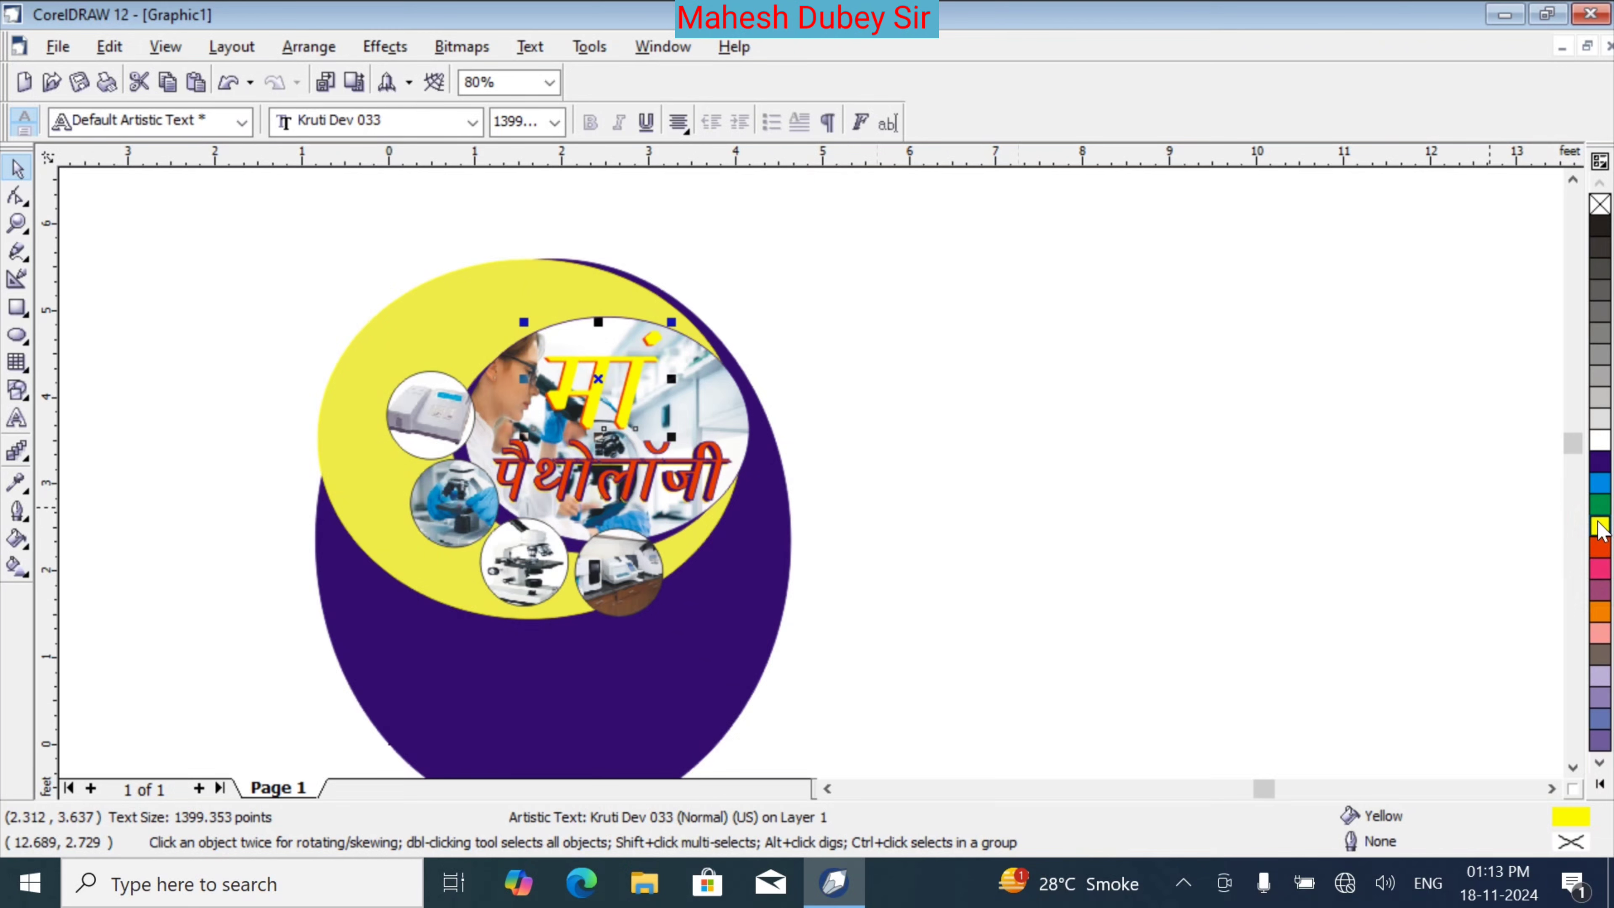
{"action": "key", "text": "ctrl+d"}
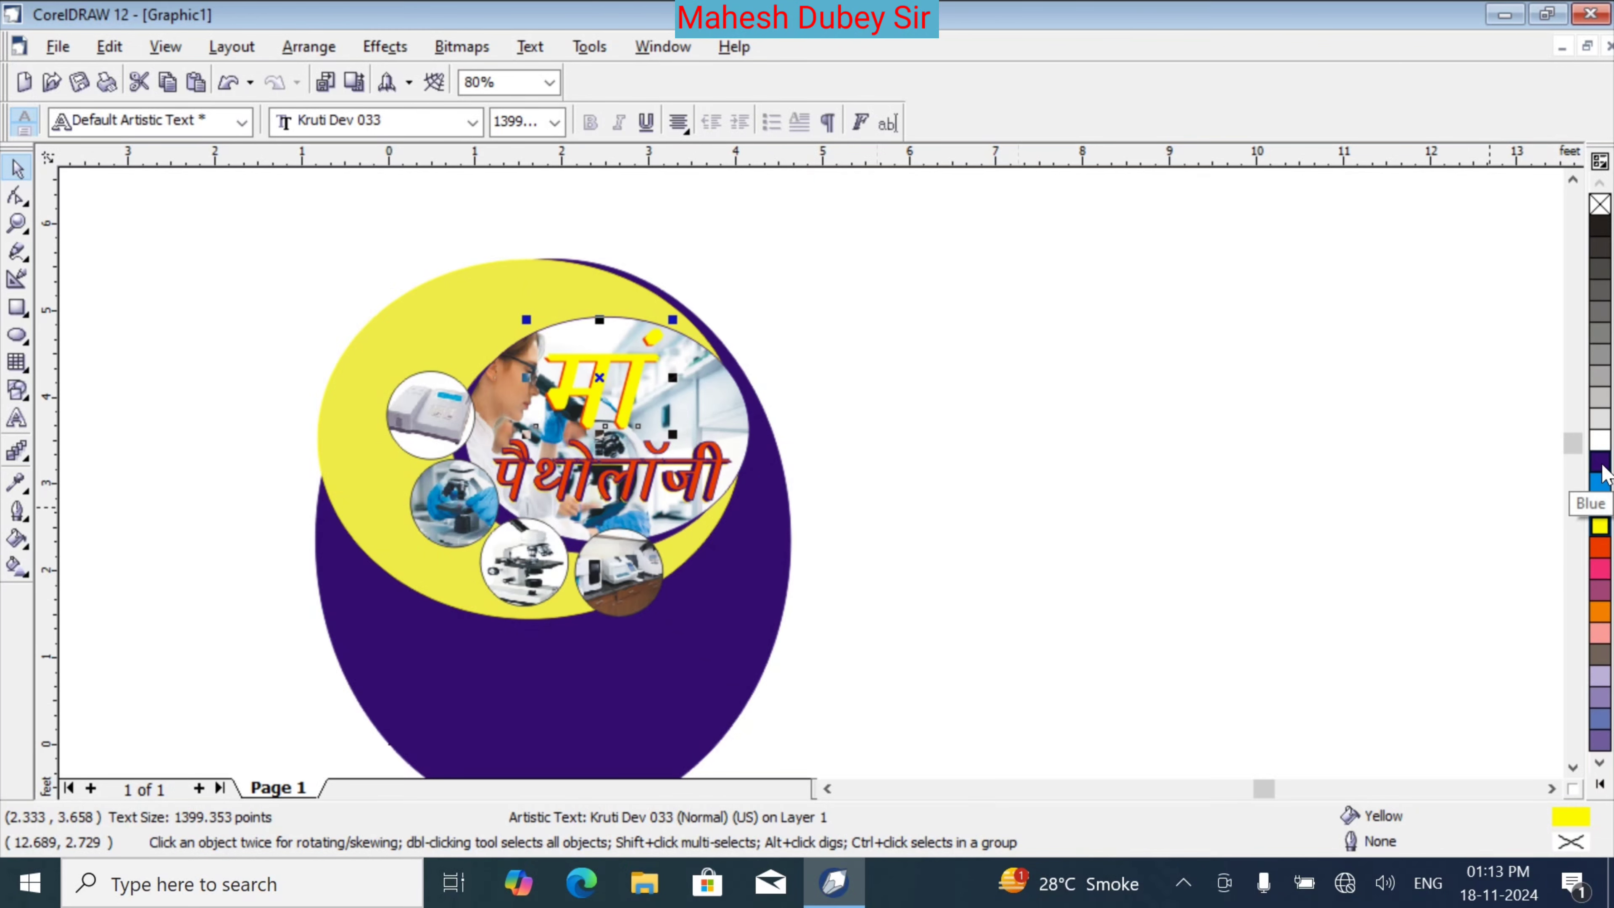
{"action": "left_click", "coordinate": [1601, 484]}
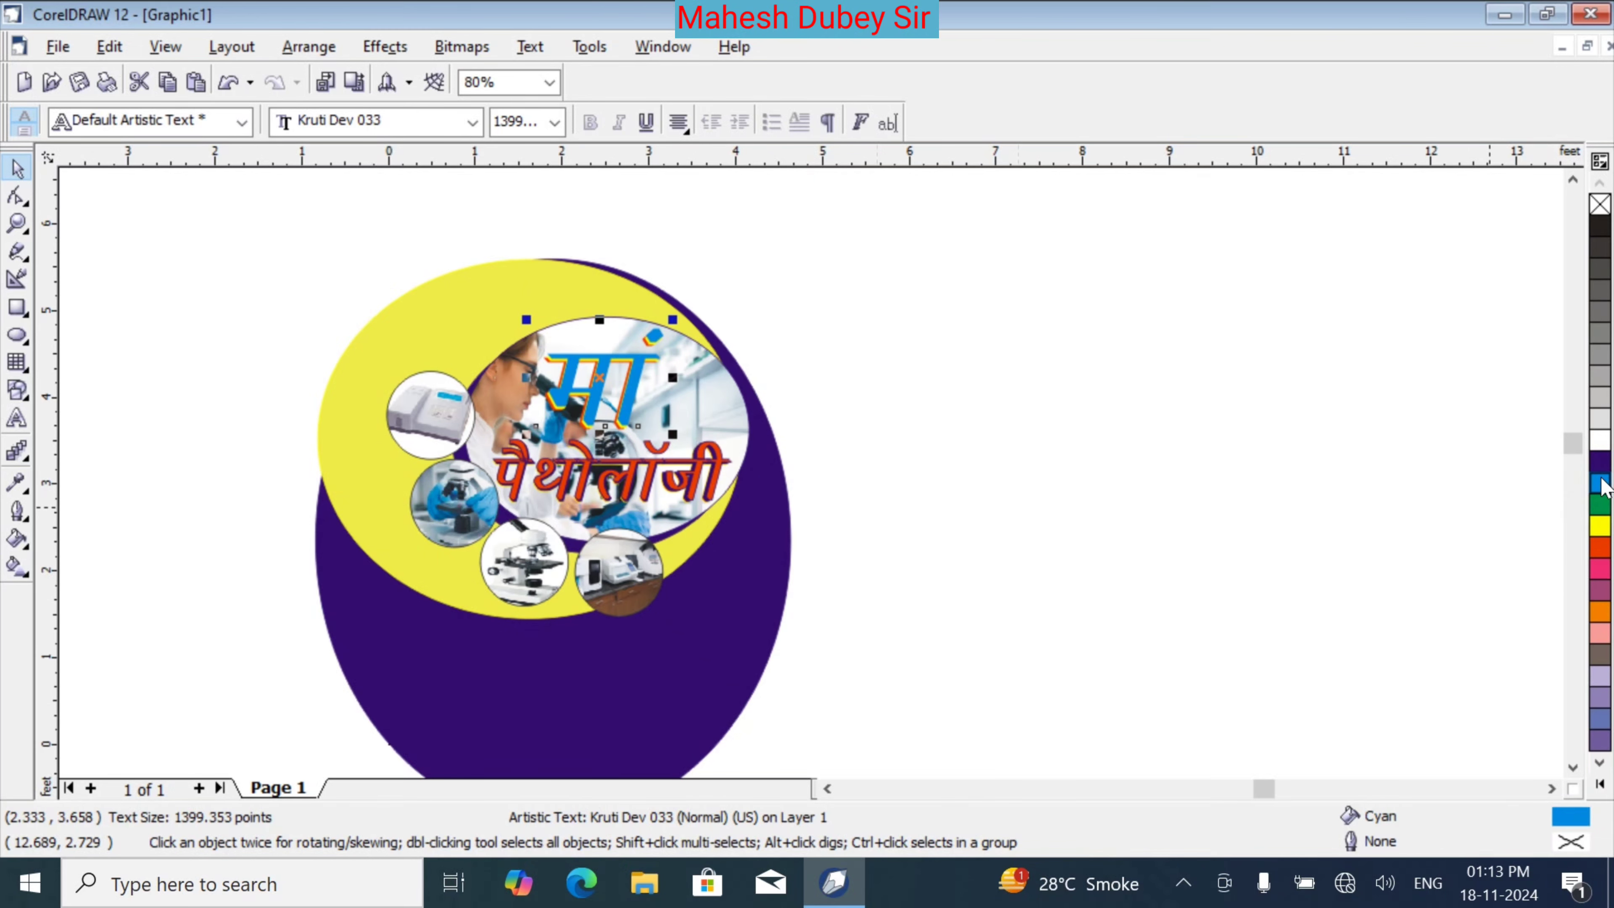
Add three more offset duplicates of मां on top, filled green, yellow and red
{"action": "key", "text": "ctrl+d"}
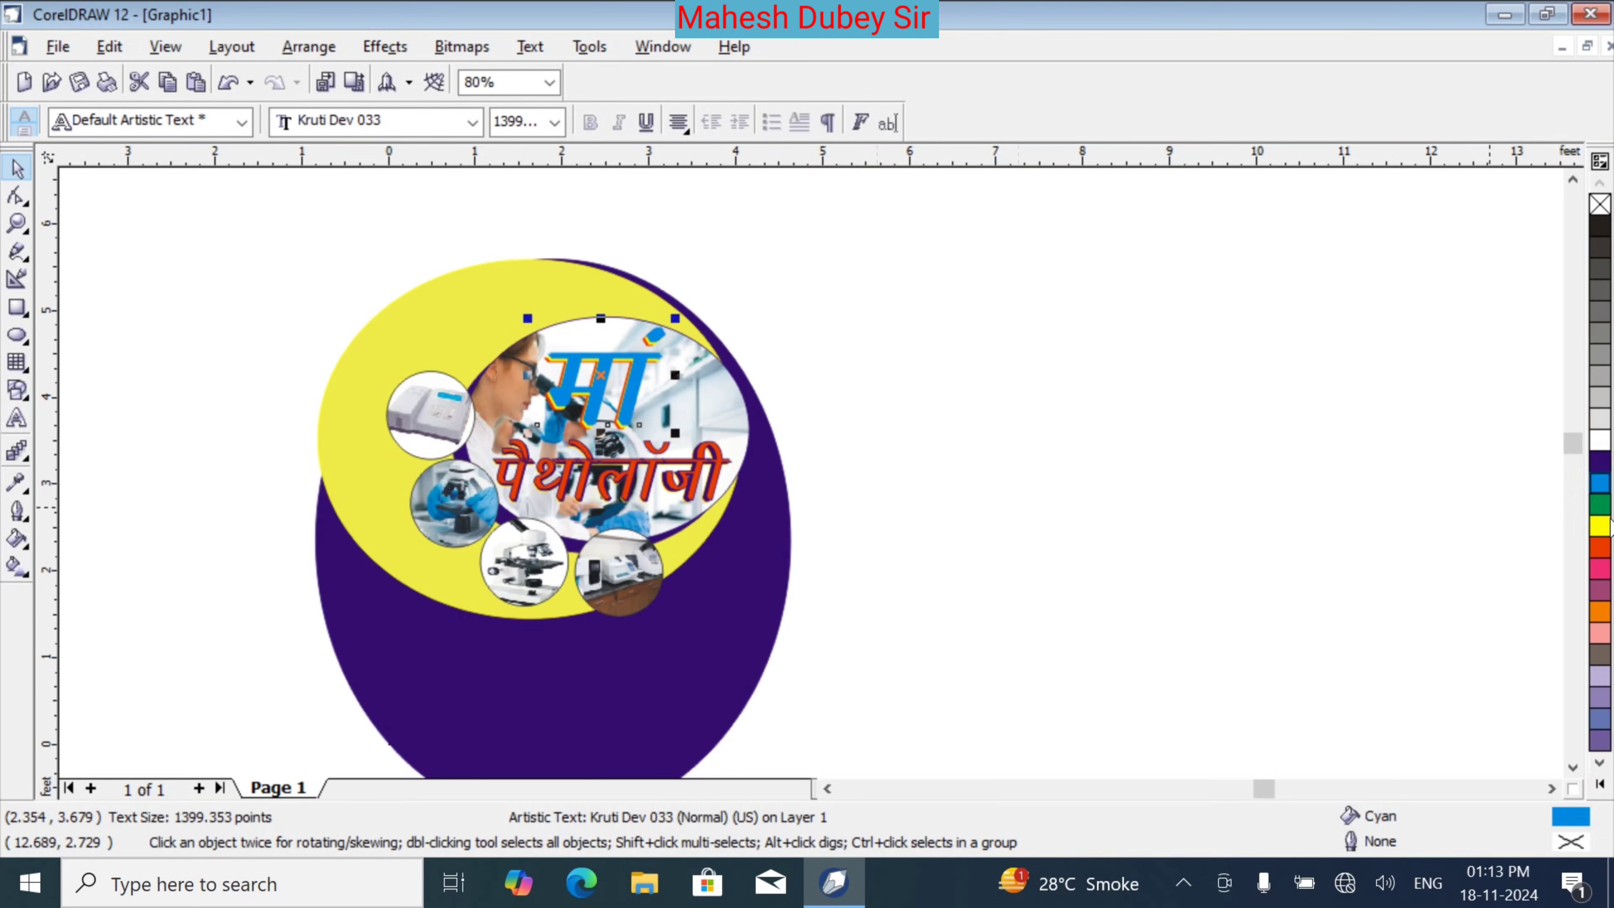
{"action": "left_click", "coordinate": [1601, 506]}
{"action": "key", "text": "ctrl+d"}
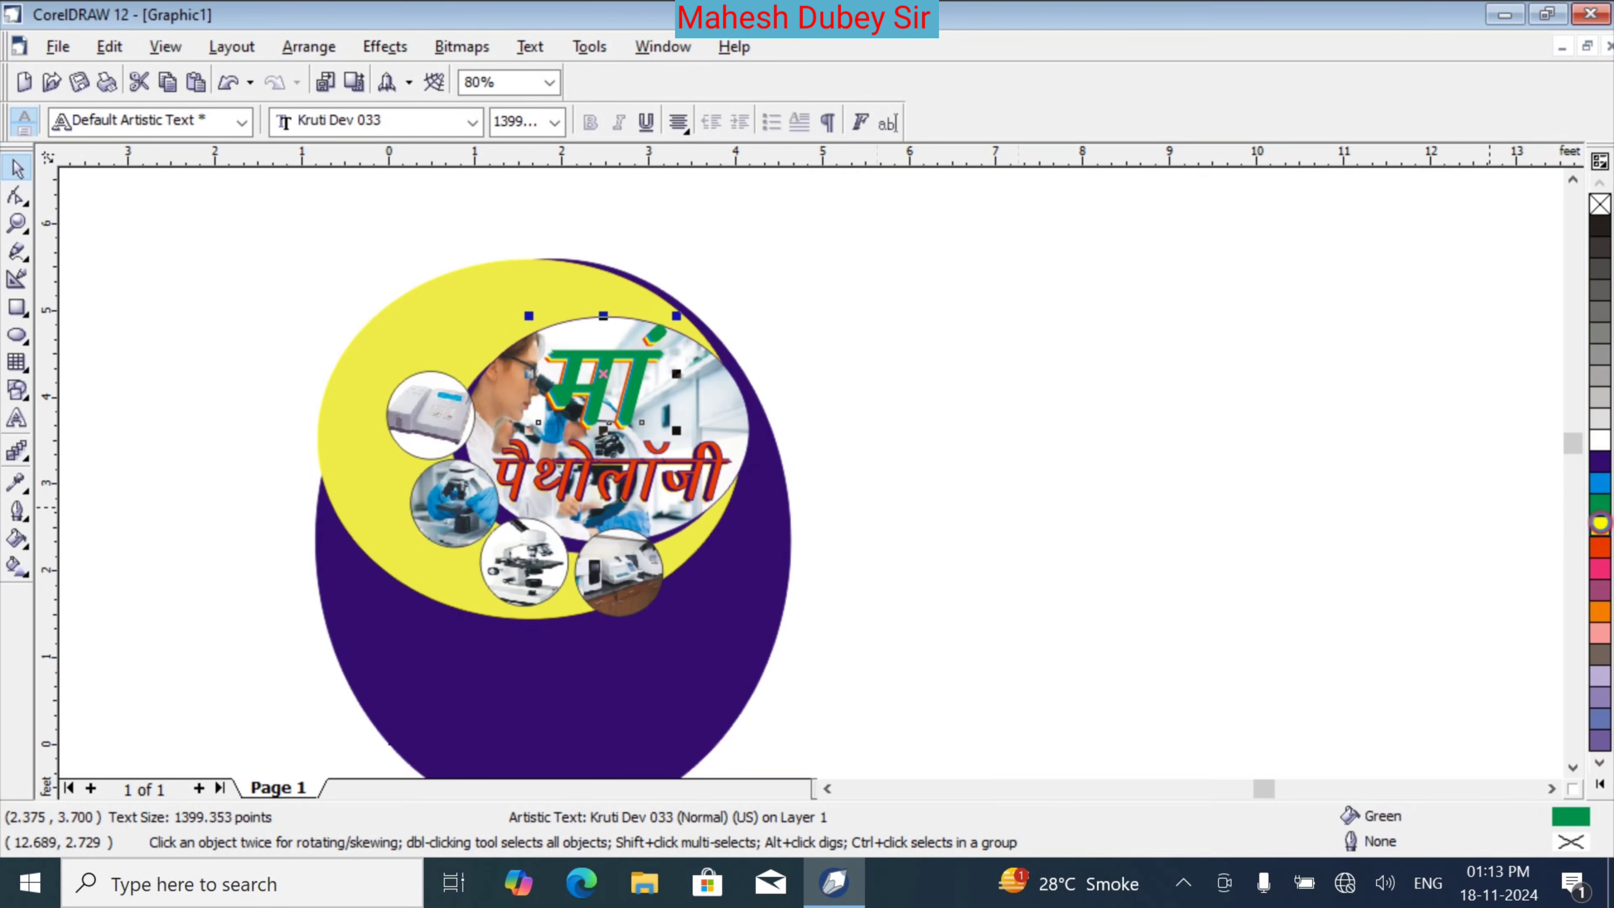
{"action": "left_click", "coordinate": [1601, 526]}
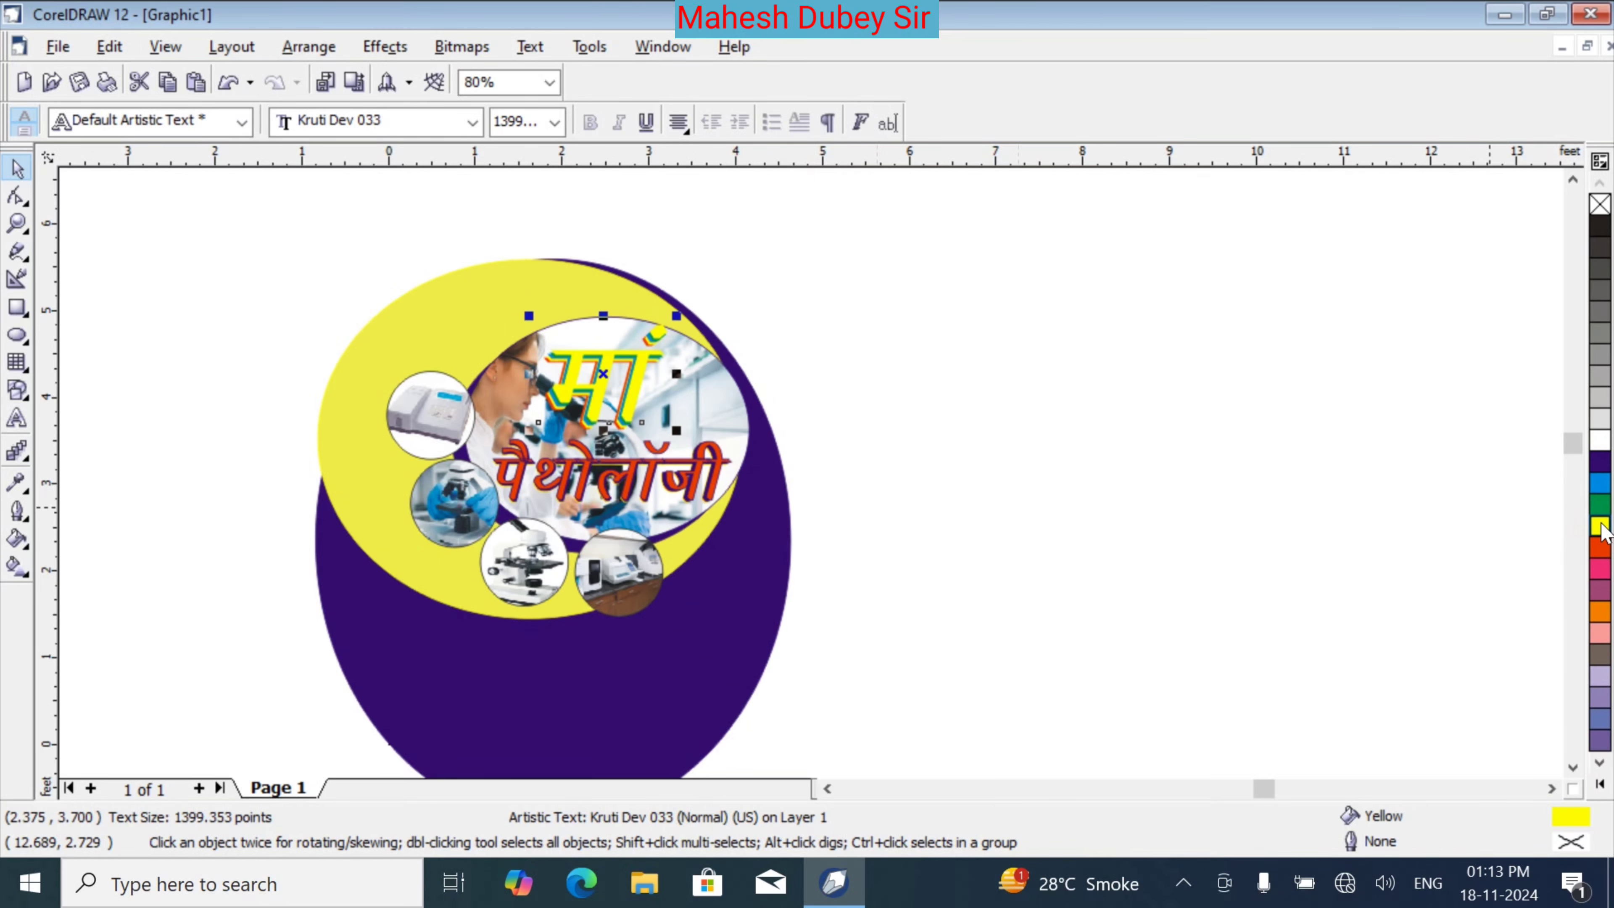
{"action": "left_click", "coordinate": [1601, 548]}
{"action": "left_click", "coordinate": [1394, 442]}
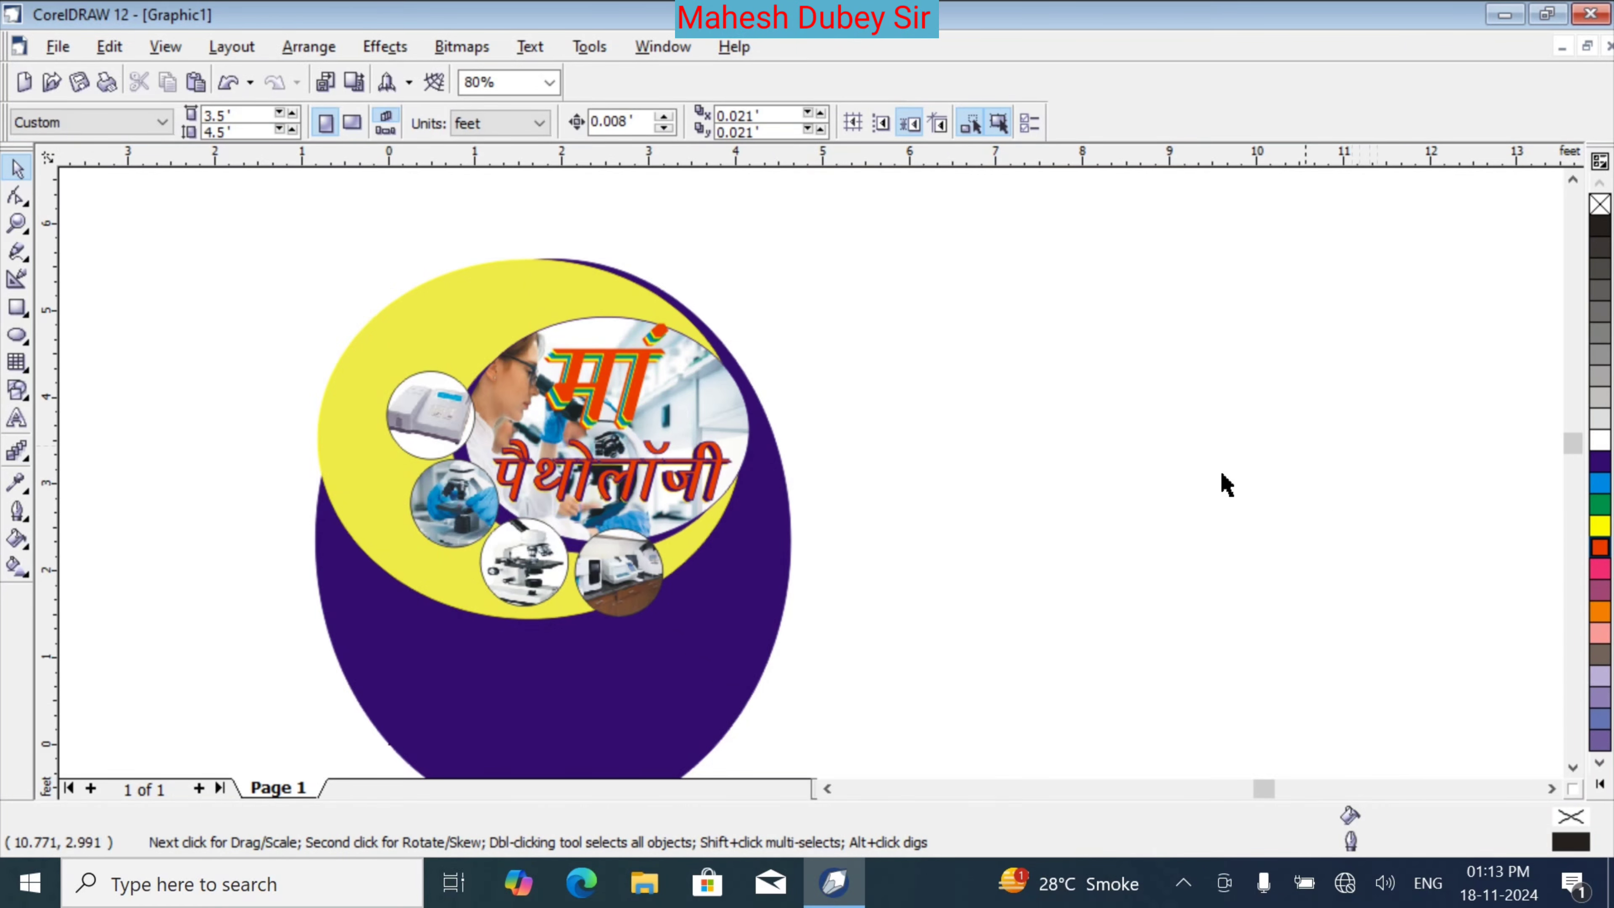
Nudge the top red मां copy slightly down and left over the coloured layers beneath it
{"action": "left_click", "coordinate": [607, 381]}
{"action": "key", "text": "Down"}
{"action": "key", "text": "Down"}
{"action": "key", "text": "Down"}
{"action": "key", "text": "Down"}
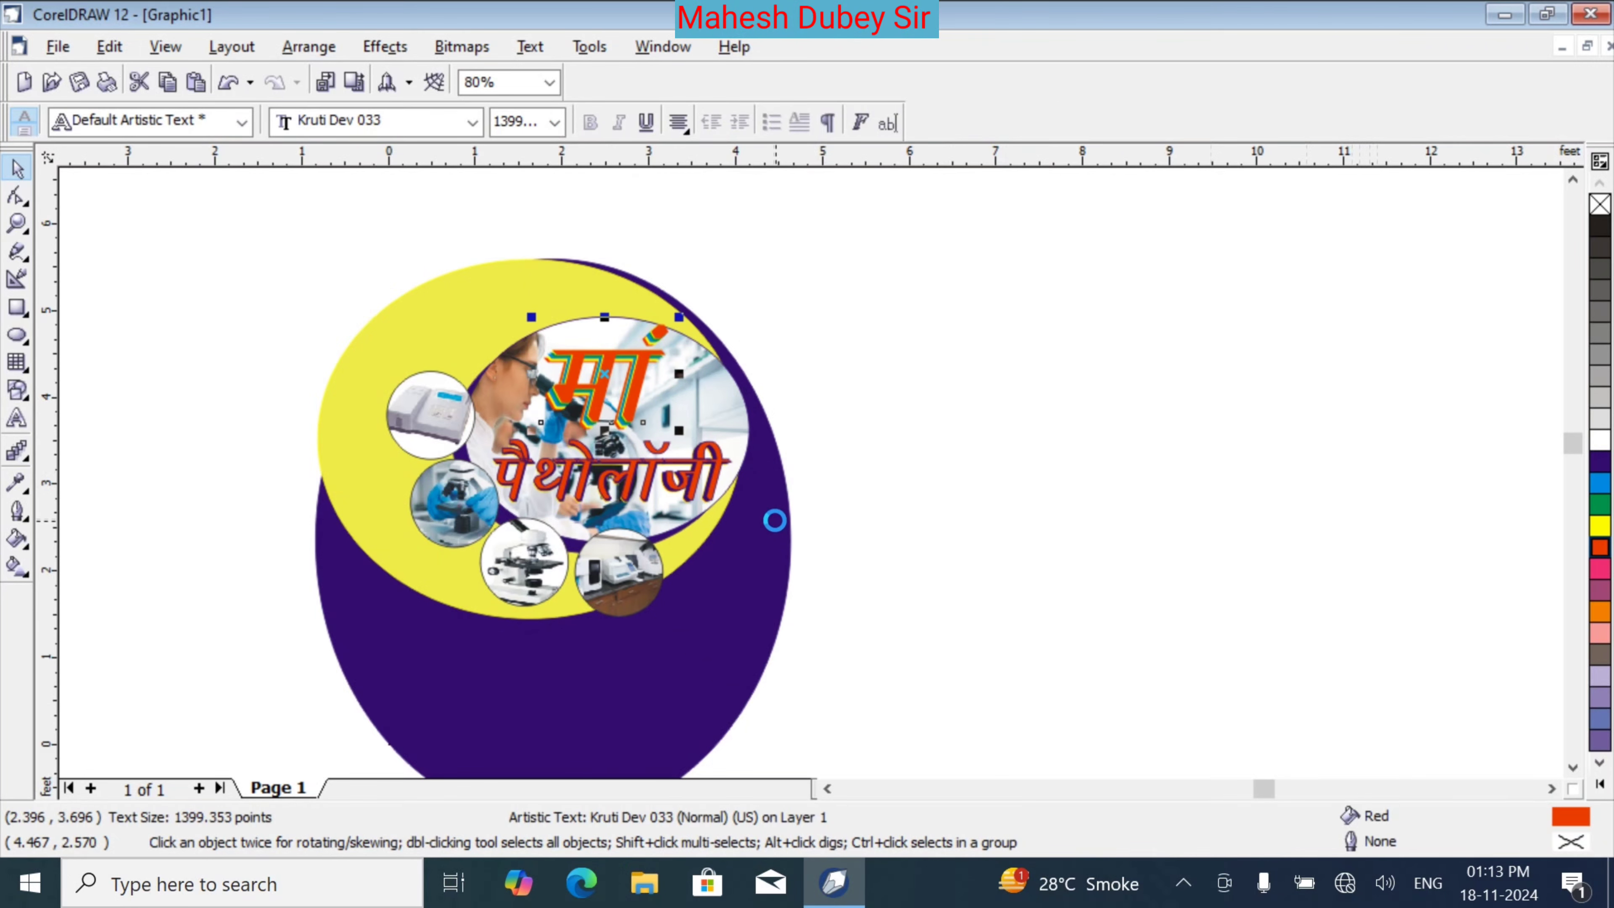
{"action": "key", "text": "Left"}
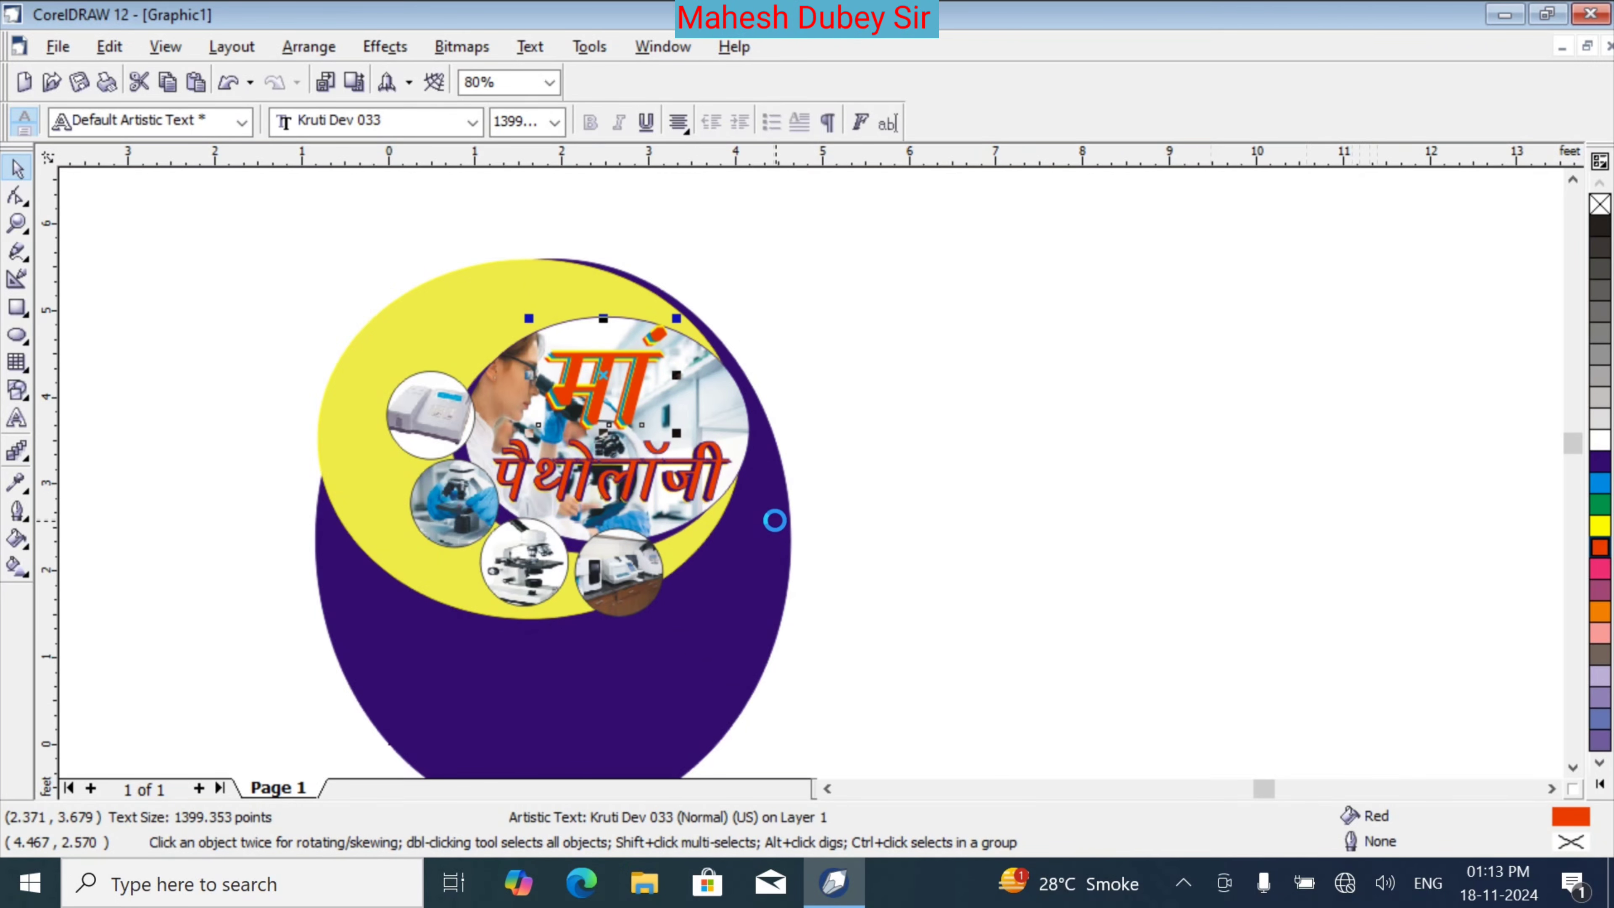
{"action": "key", "text": "Left"}
{"action": "key", "text": "Right"}
{"action": "left_click", "coordinate": [929, 400]}
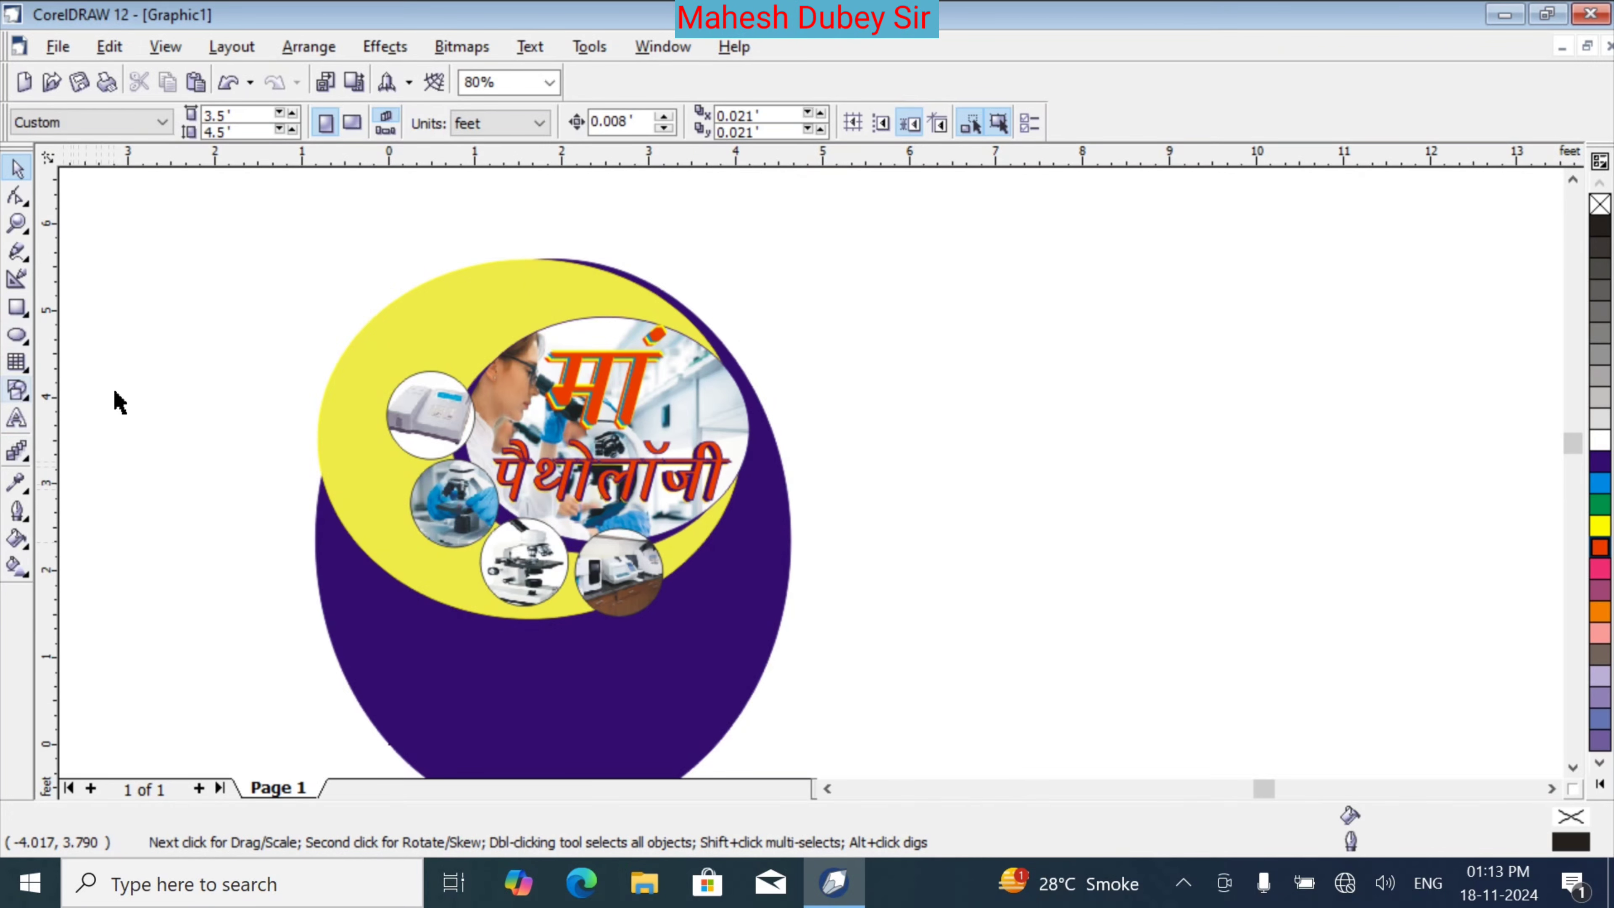
Draw a rectangle about 2.19 by 0.31 feet along the yellow ellipse's lower edge, with red fill and red outline
{"action": "left_click", "coordinate": [1573, 765]}
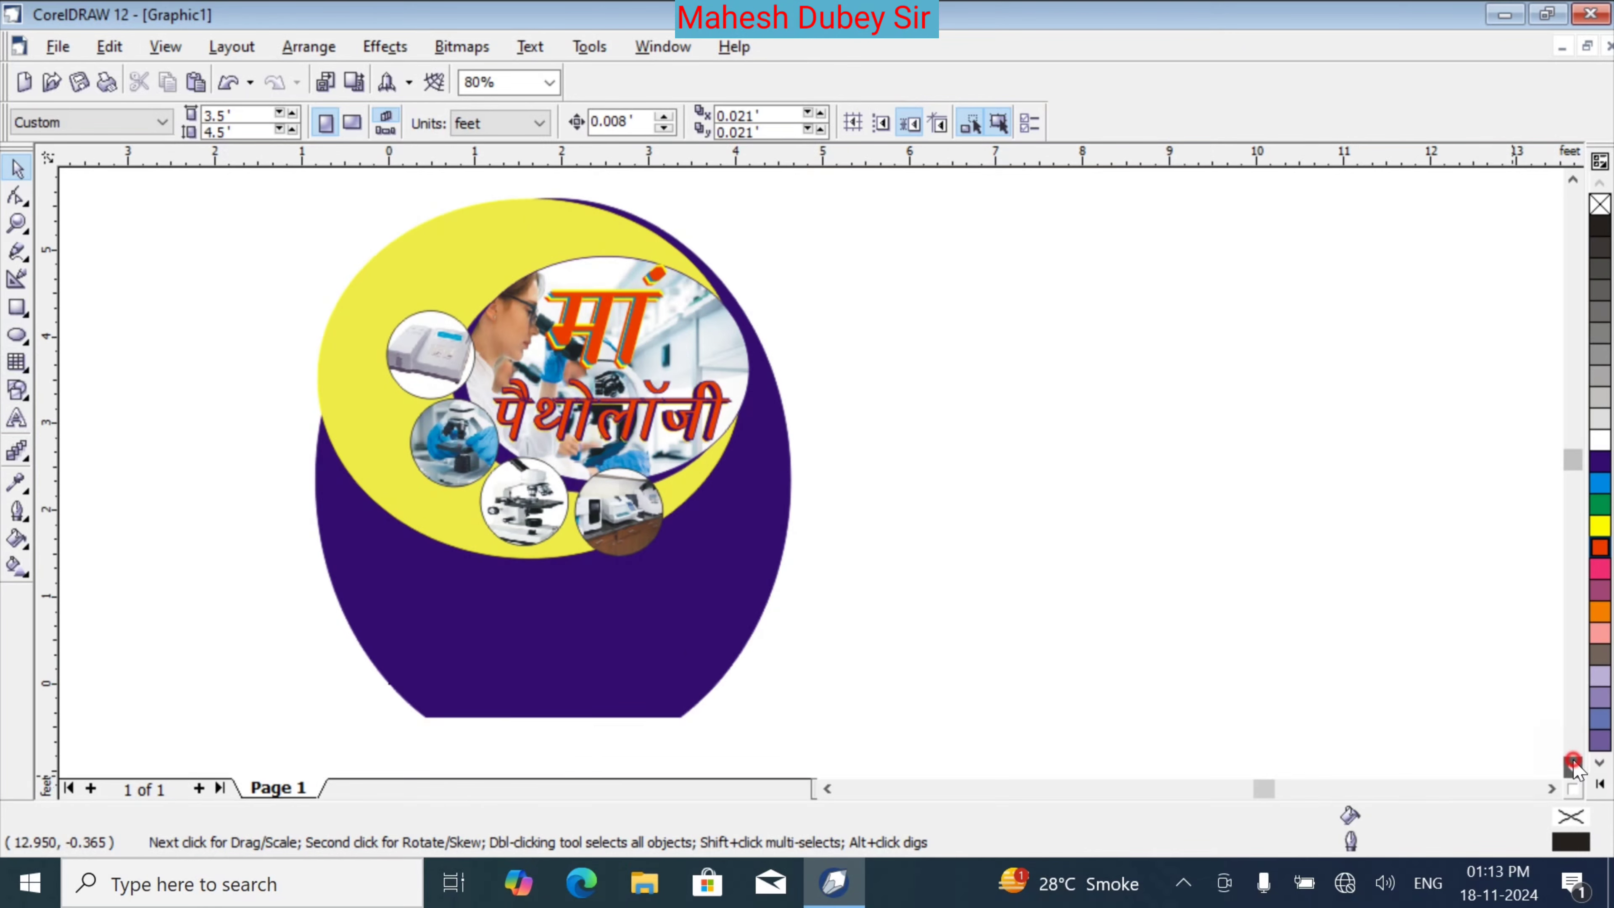
{"action": "left_click", "coordinate": [1573, 765]}
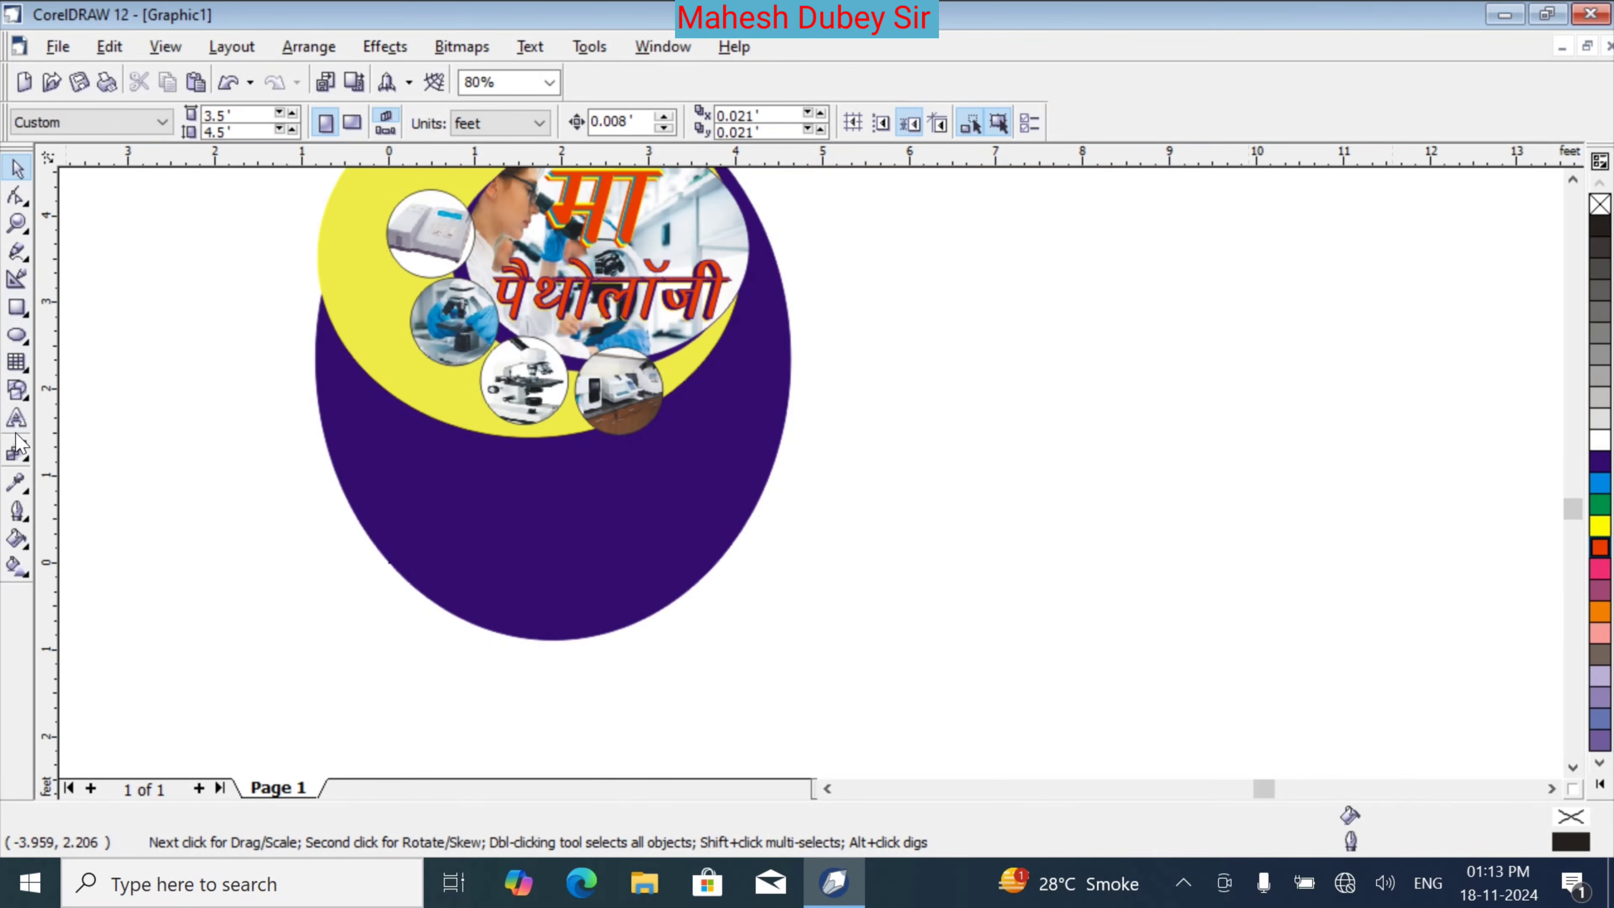
{"action": "left_click", "coordinate": [17, 418]}
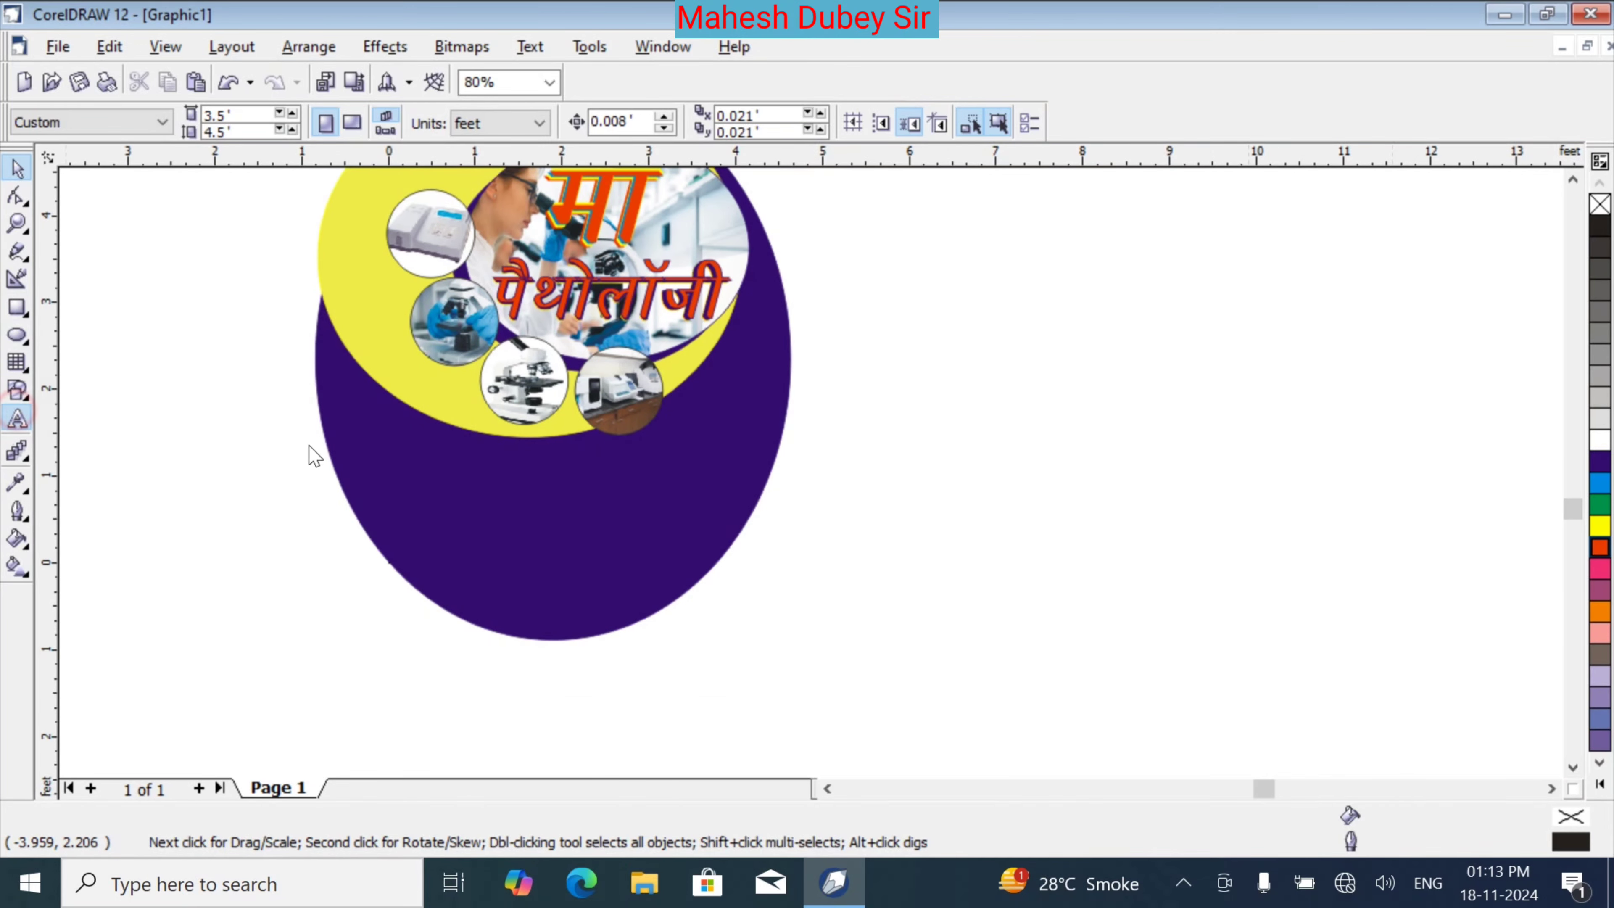
{"action": "left_click", "coordinate": [108, 450]}
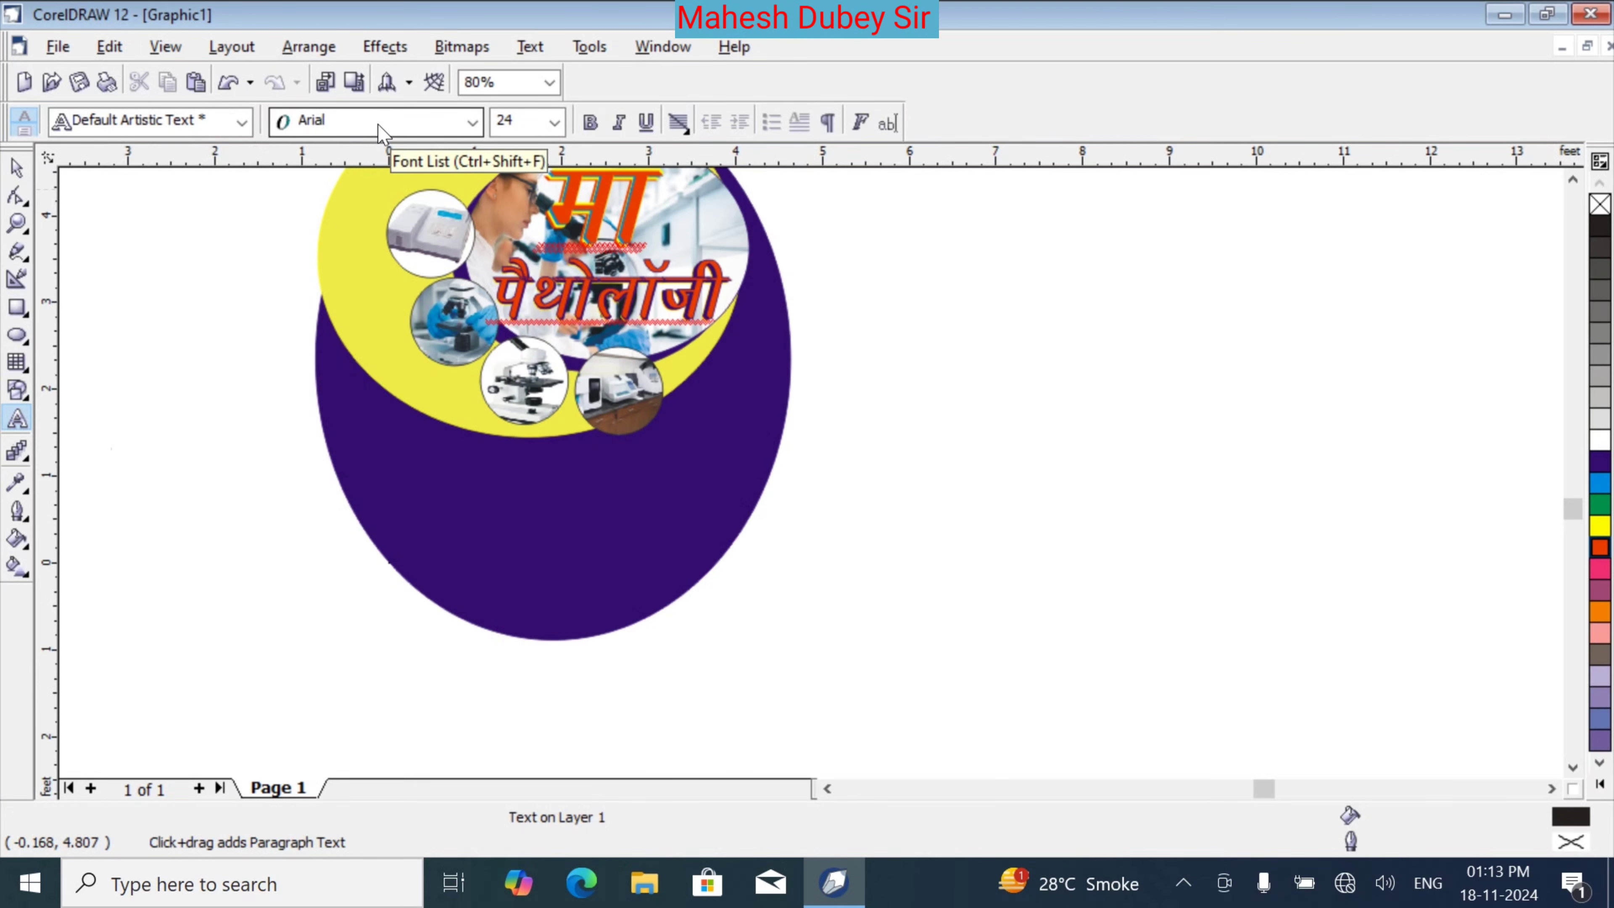
{"action": "left_click", "coordinate": [16, 309]}
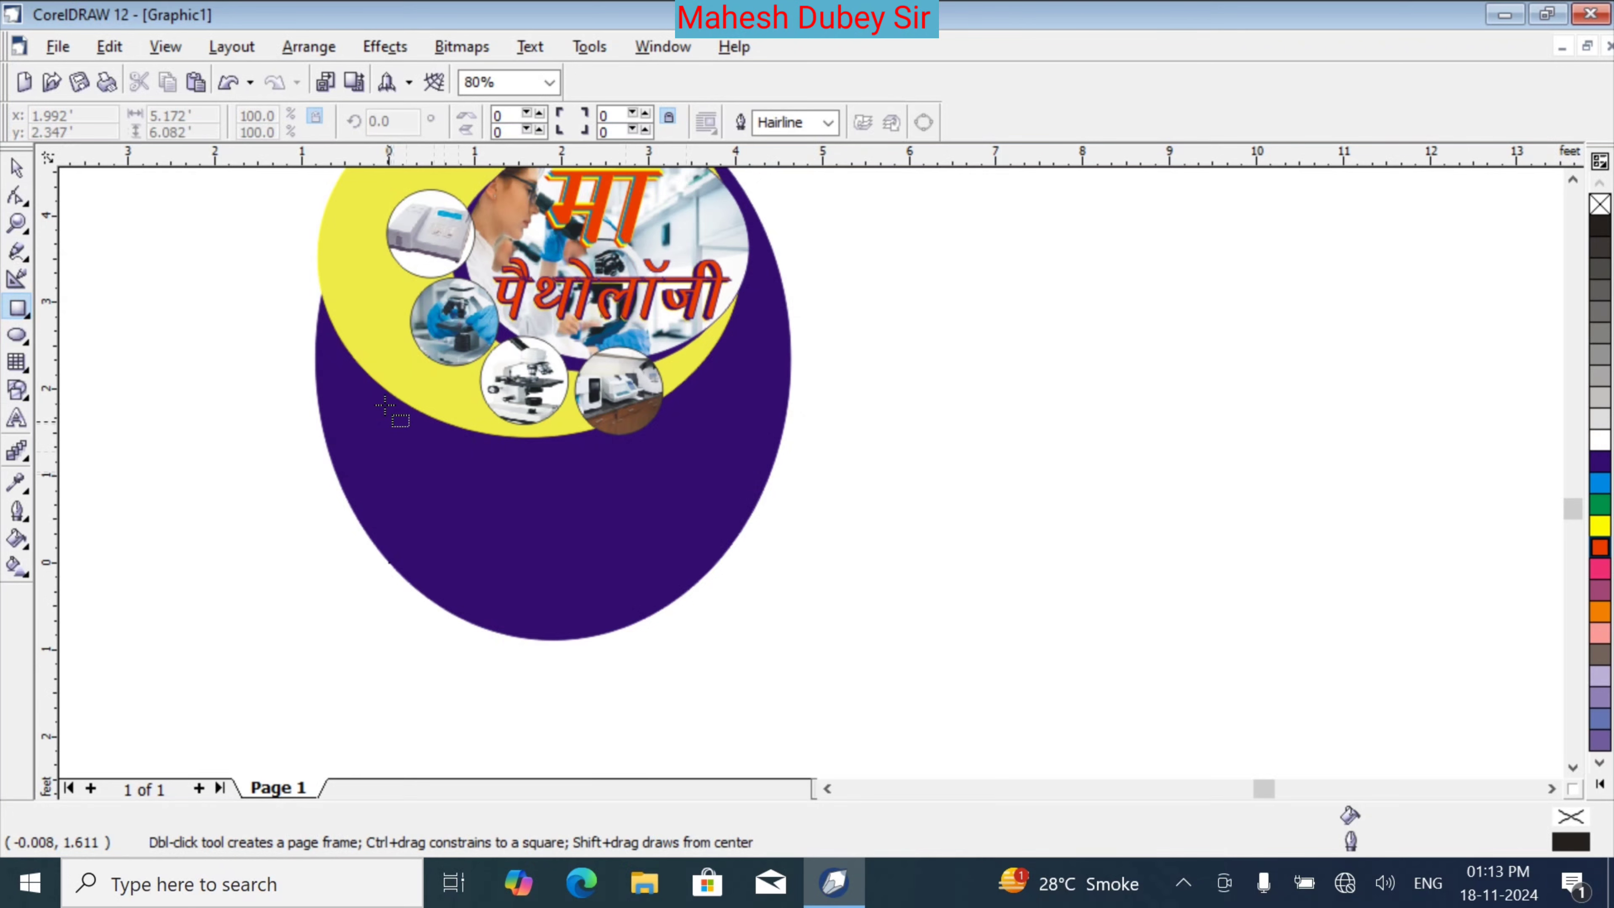
{"action": "left_click_drag", "start_coordinate": [396, 429], "coordinate": [587, 455]}
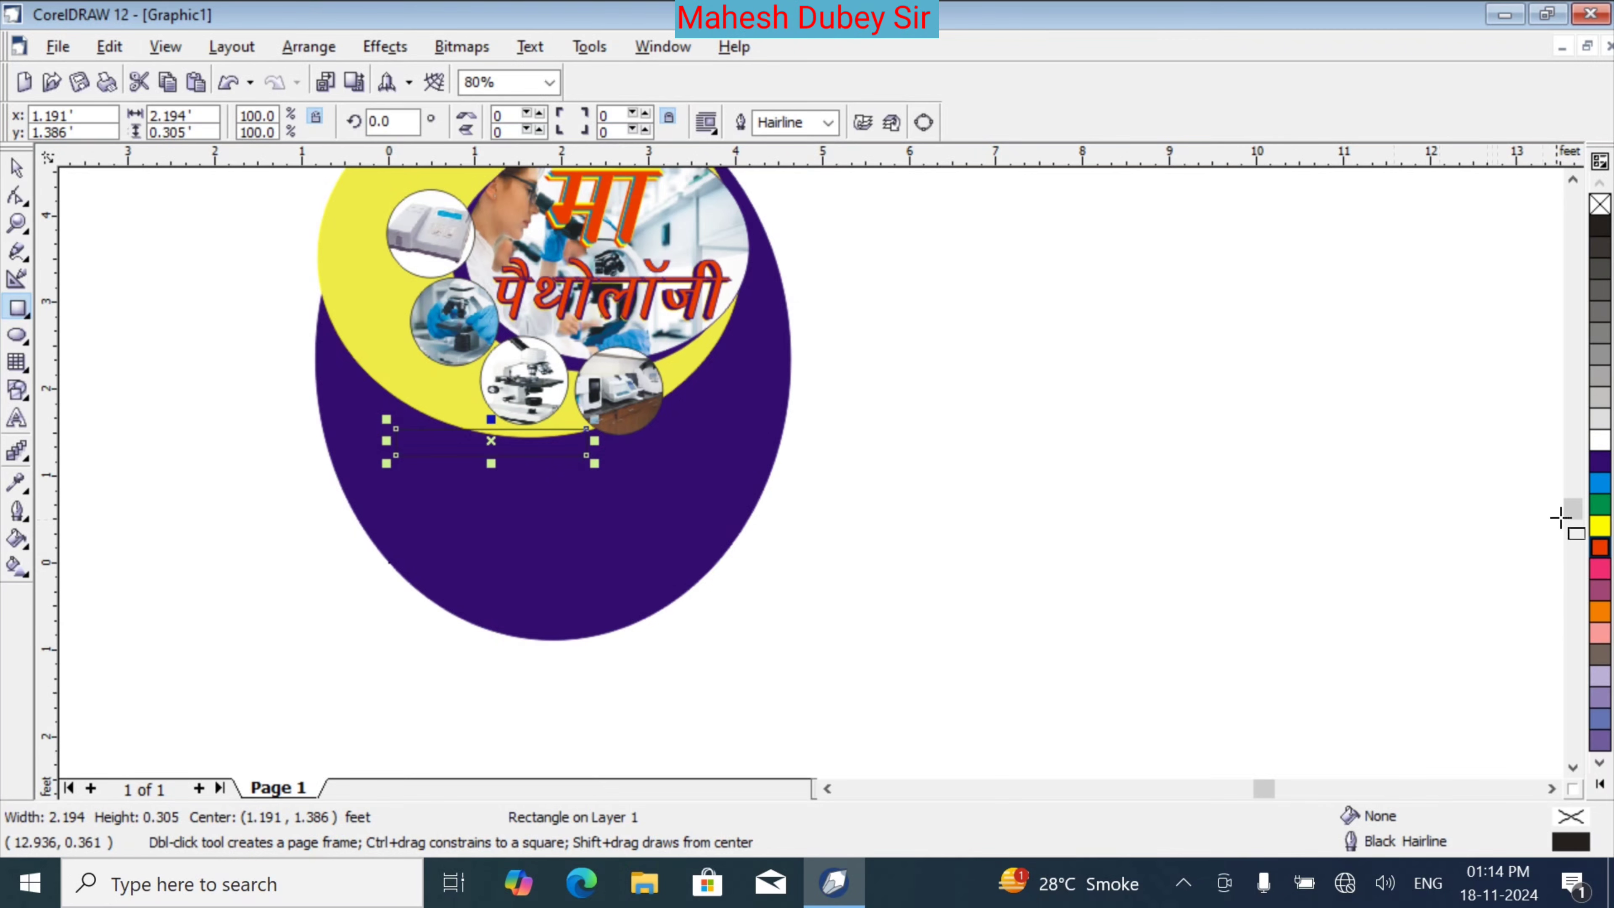
{"action": "left_click", "coordinate": [1600, 548]}
{"action": "right_click", "coordinate": [1600, 549]}
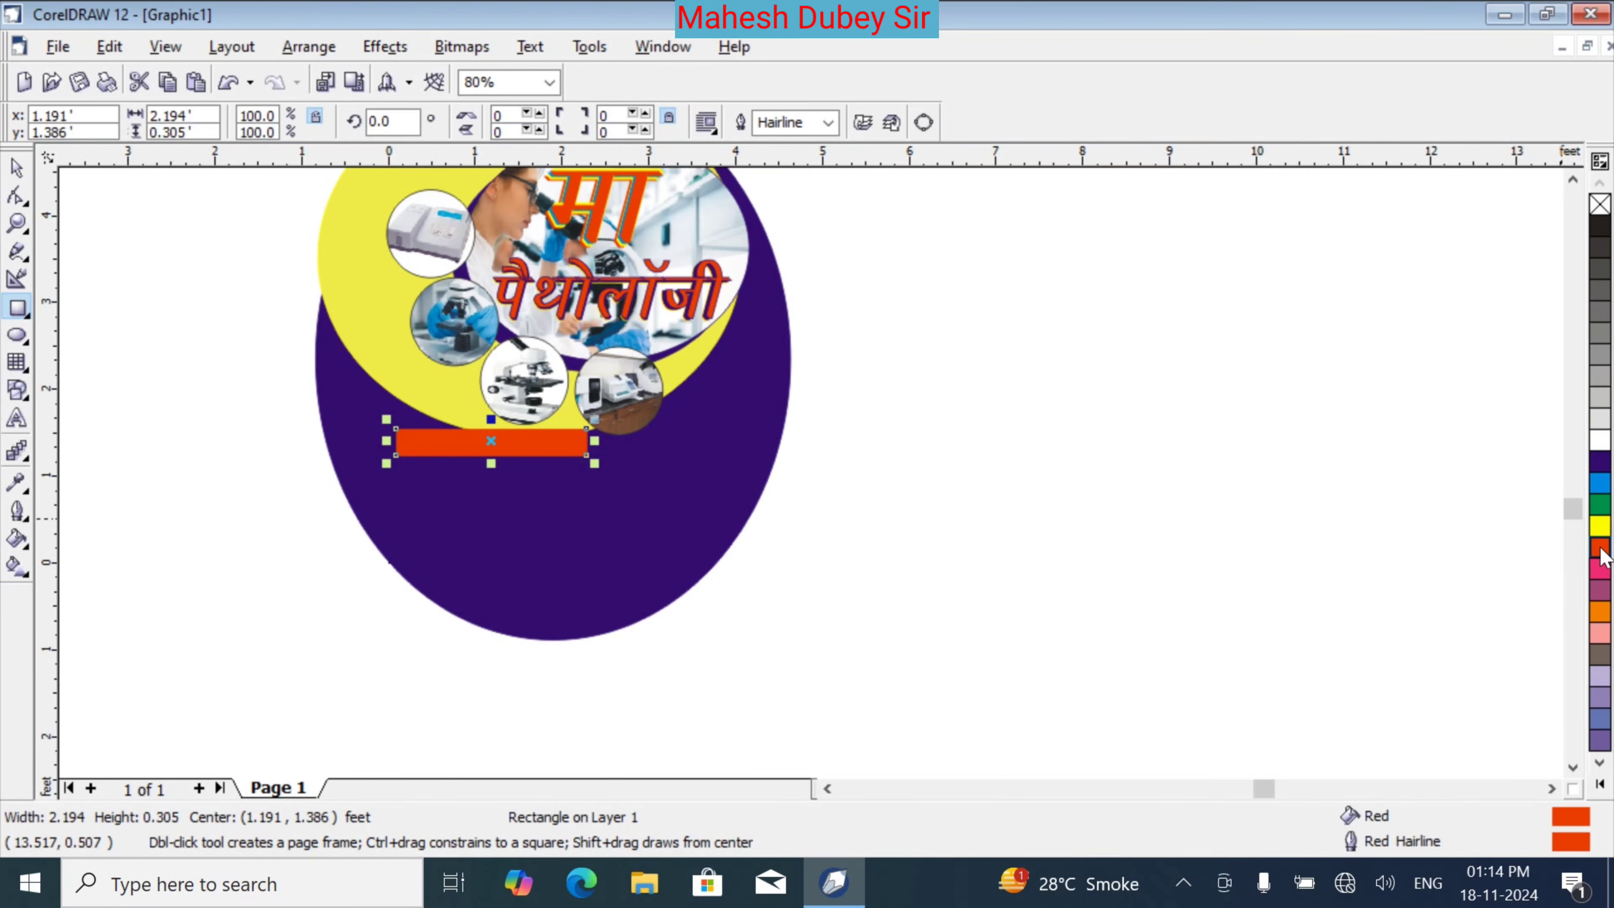
Round all four corners of the red rectangle fully to a roundness of 100, forming a pill-shaped strip
{"action": "left_click", "coordinate": [16, 197]}
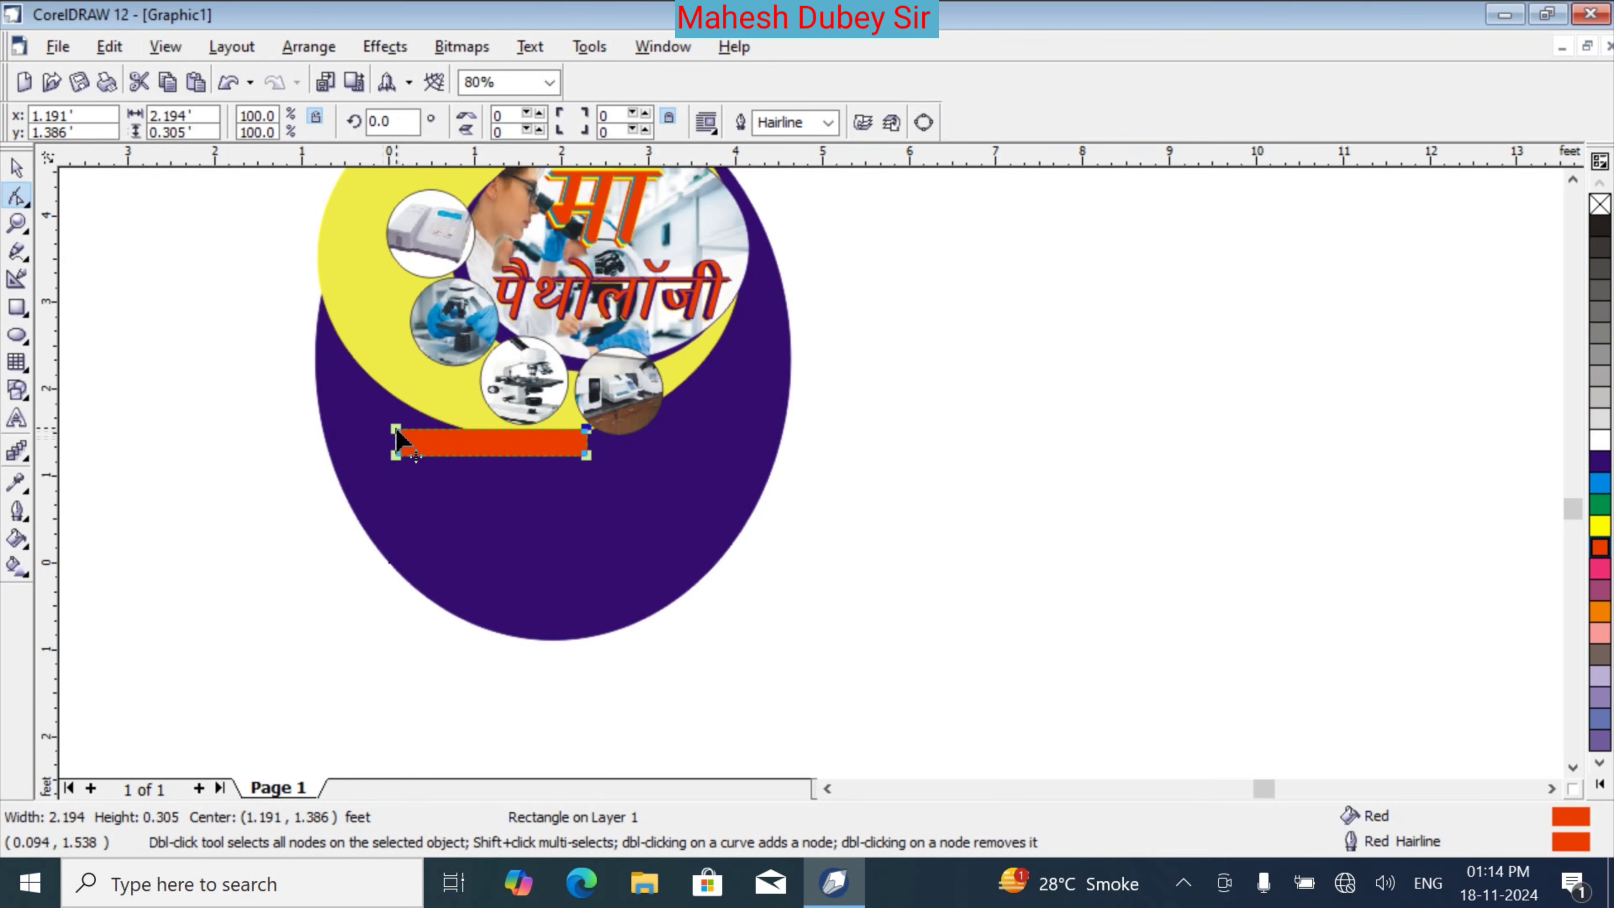
{"action": "left_click_drag", "start_coordinate": [396, 439], "coordinate": [422, 446]}
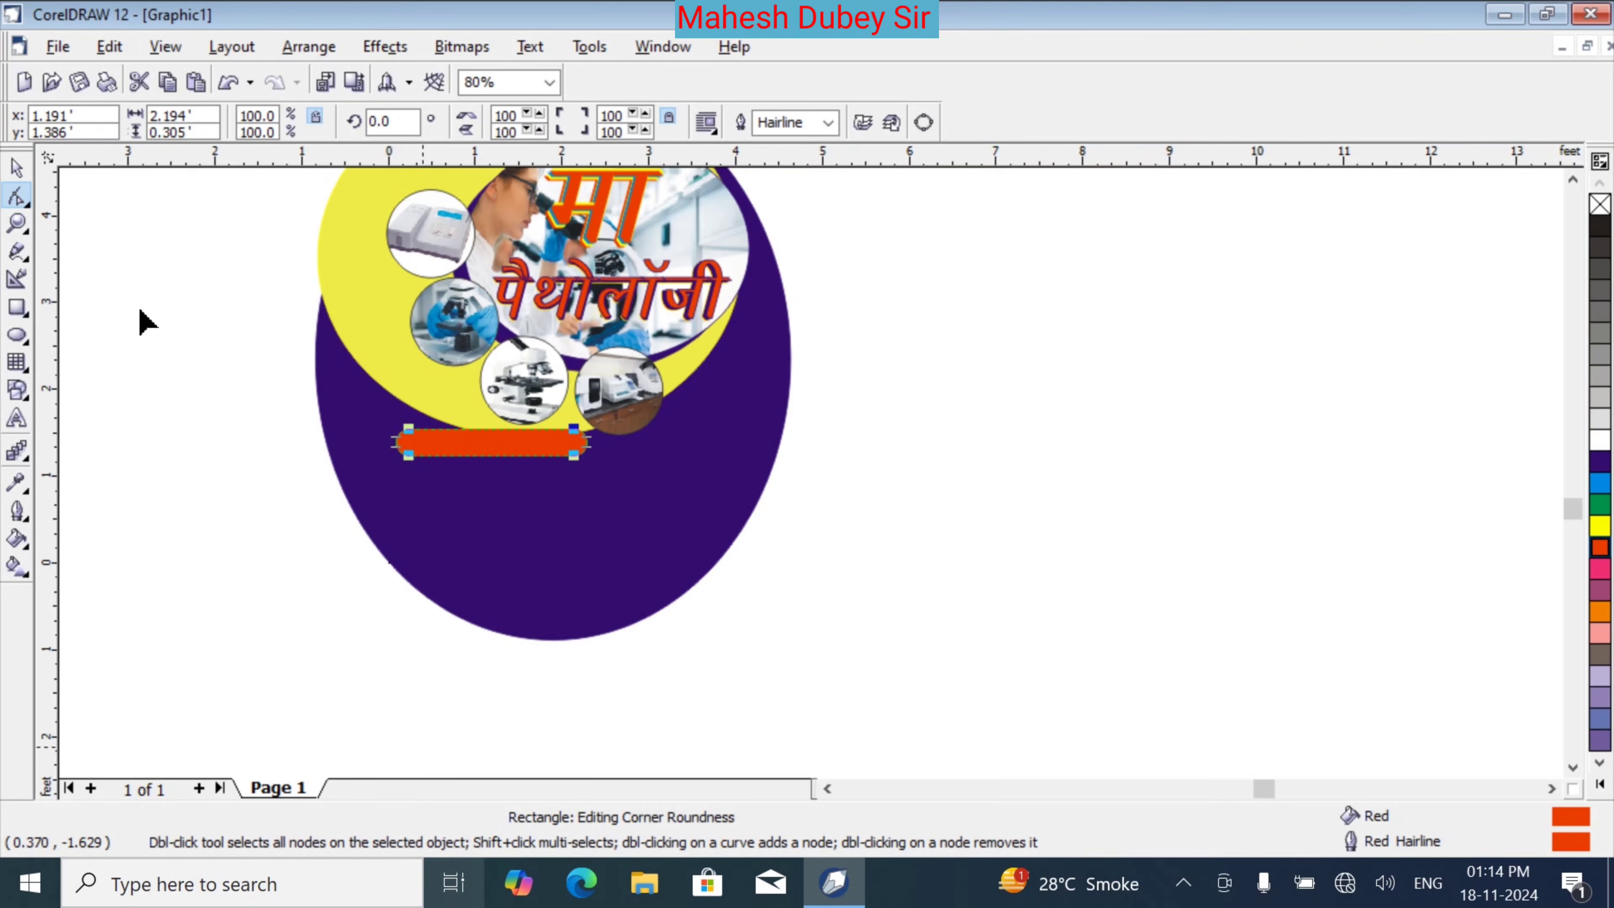
{"action": "left_click", "coordinate": [16, 167]}
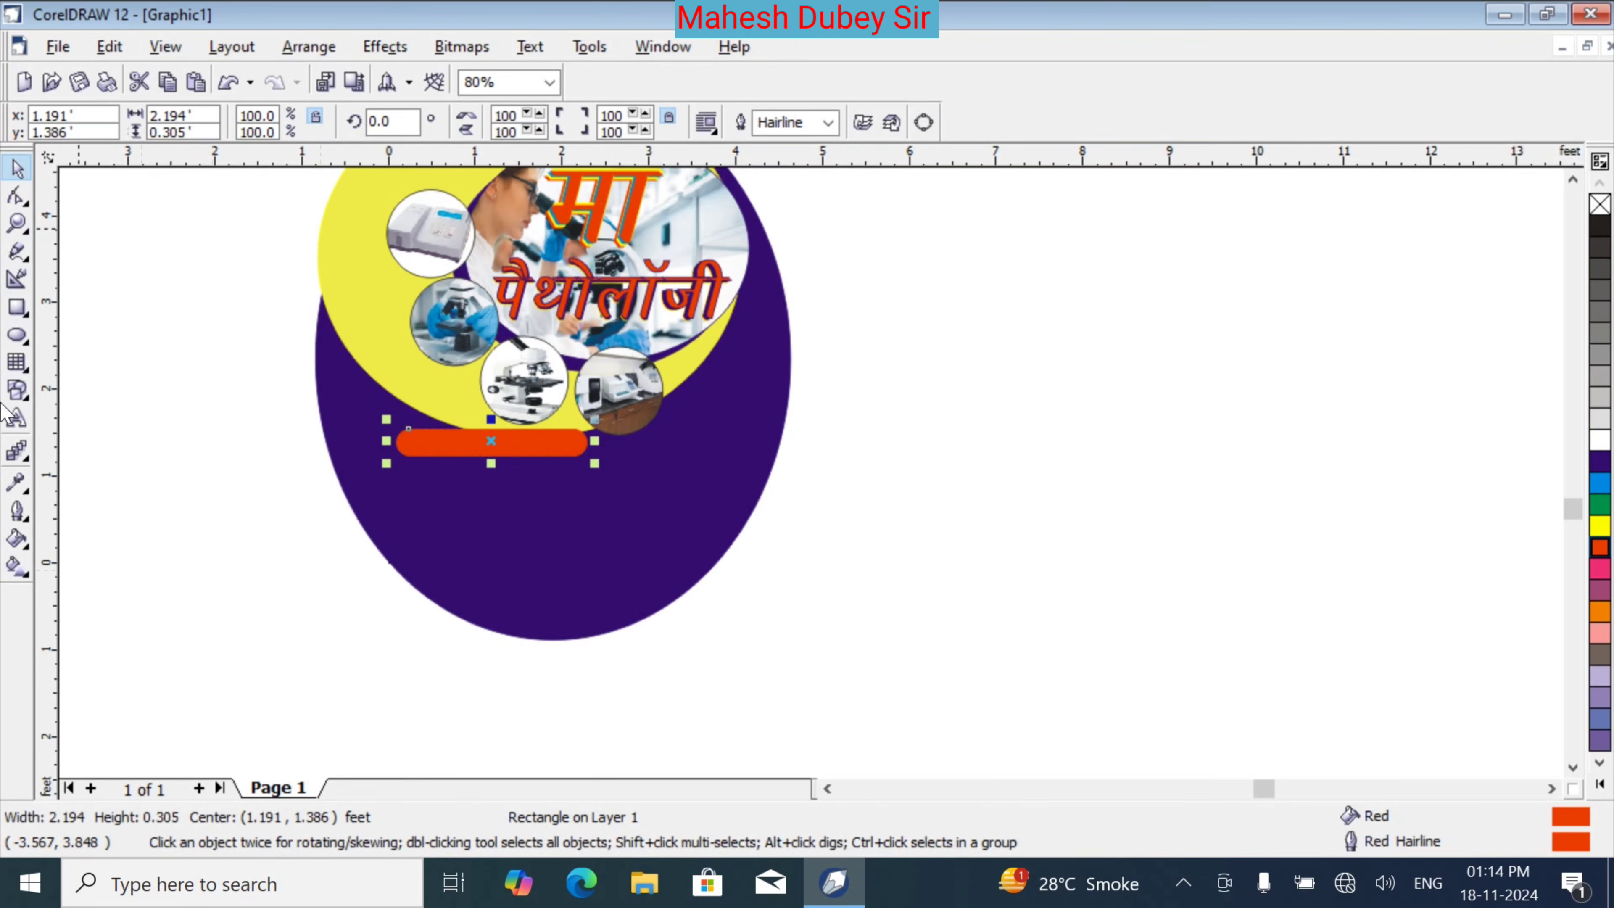
Add the text "Our Services" in Arial, size it to about 221 points and place it on the red strip
{"action": "left_click", "coordinate": [18, 422]}
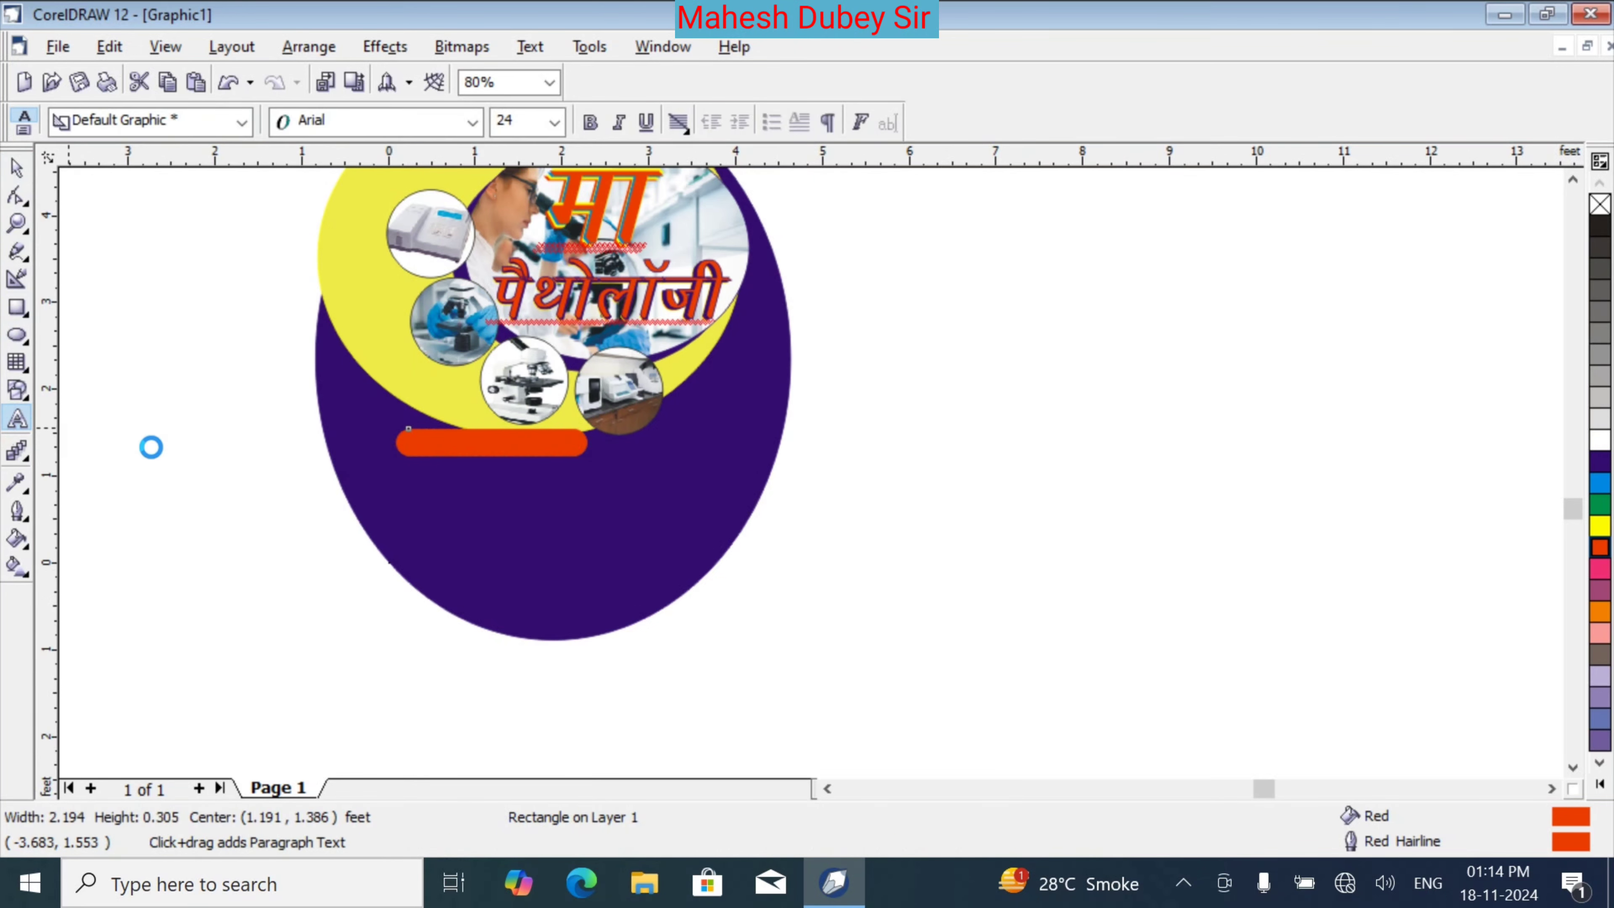
{"action": "left_click", "coordinate": [154, 442]}
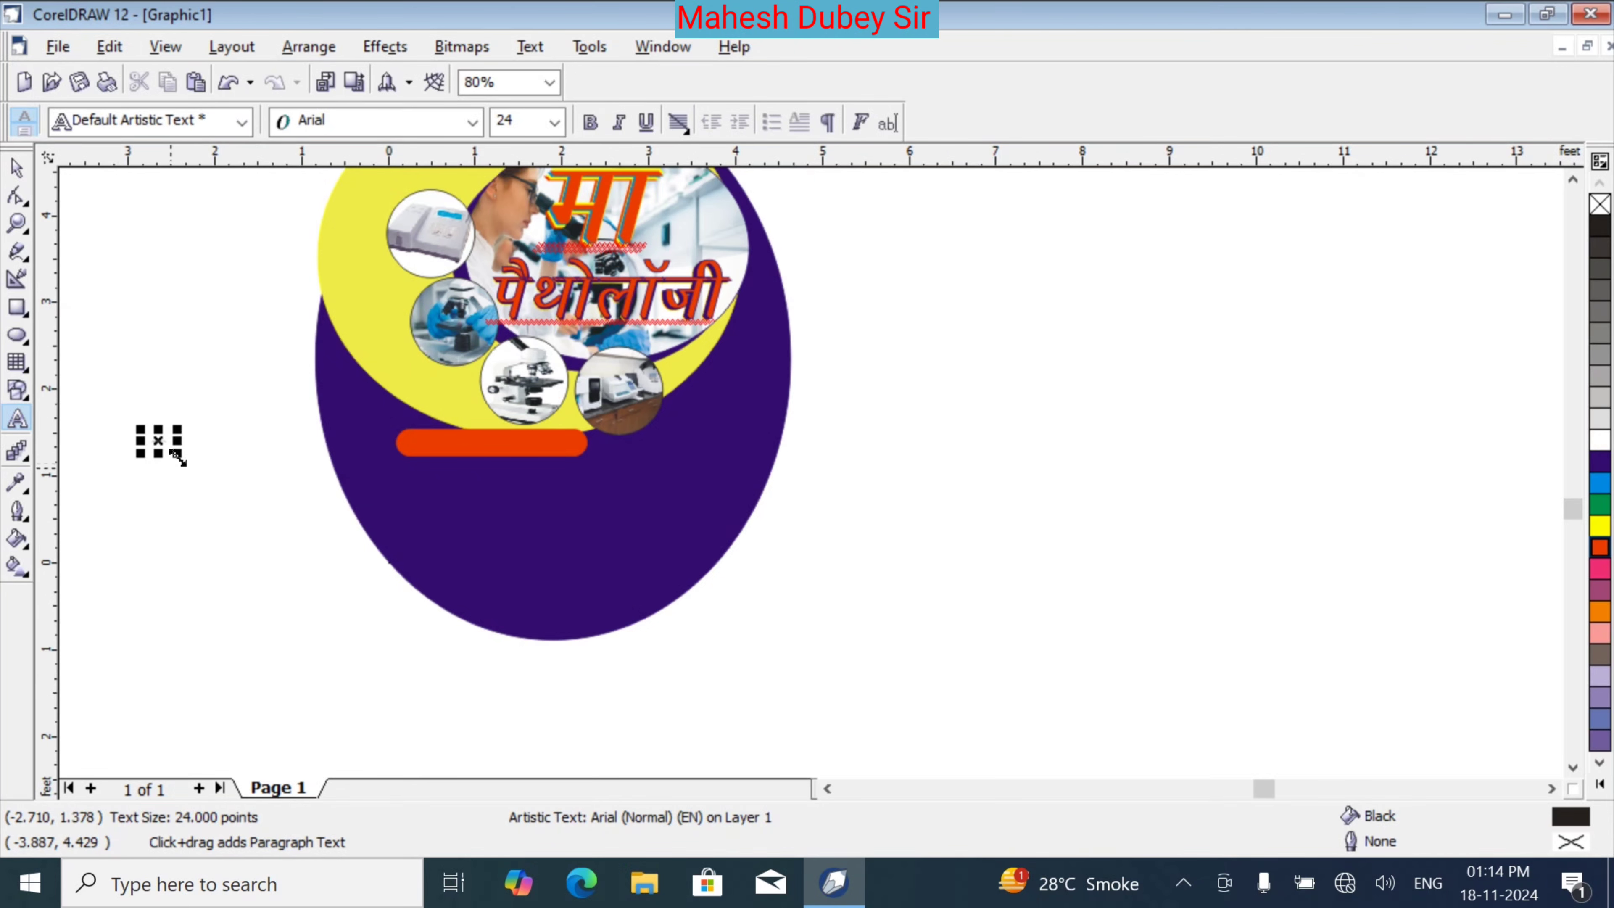
{"action": "left_click_drag", "start_coordinate": [177, 455], "coordinate": [354, 584]}
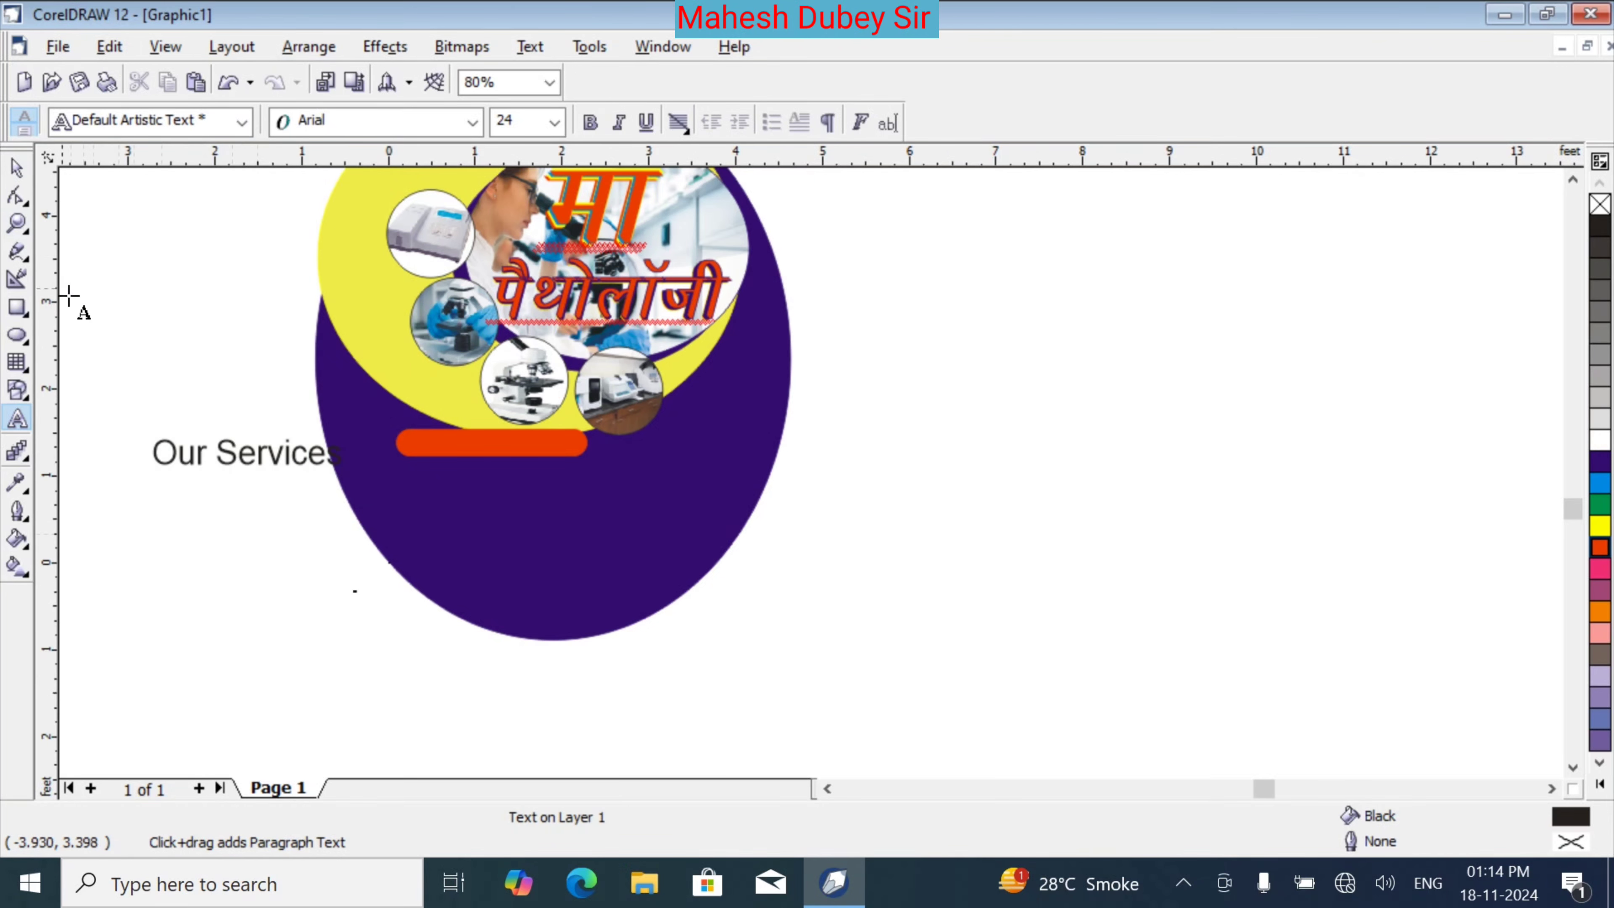
{"action": "left_click", "coordinate": [211, 460]}
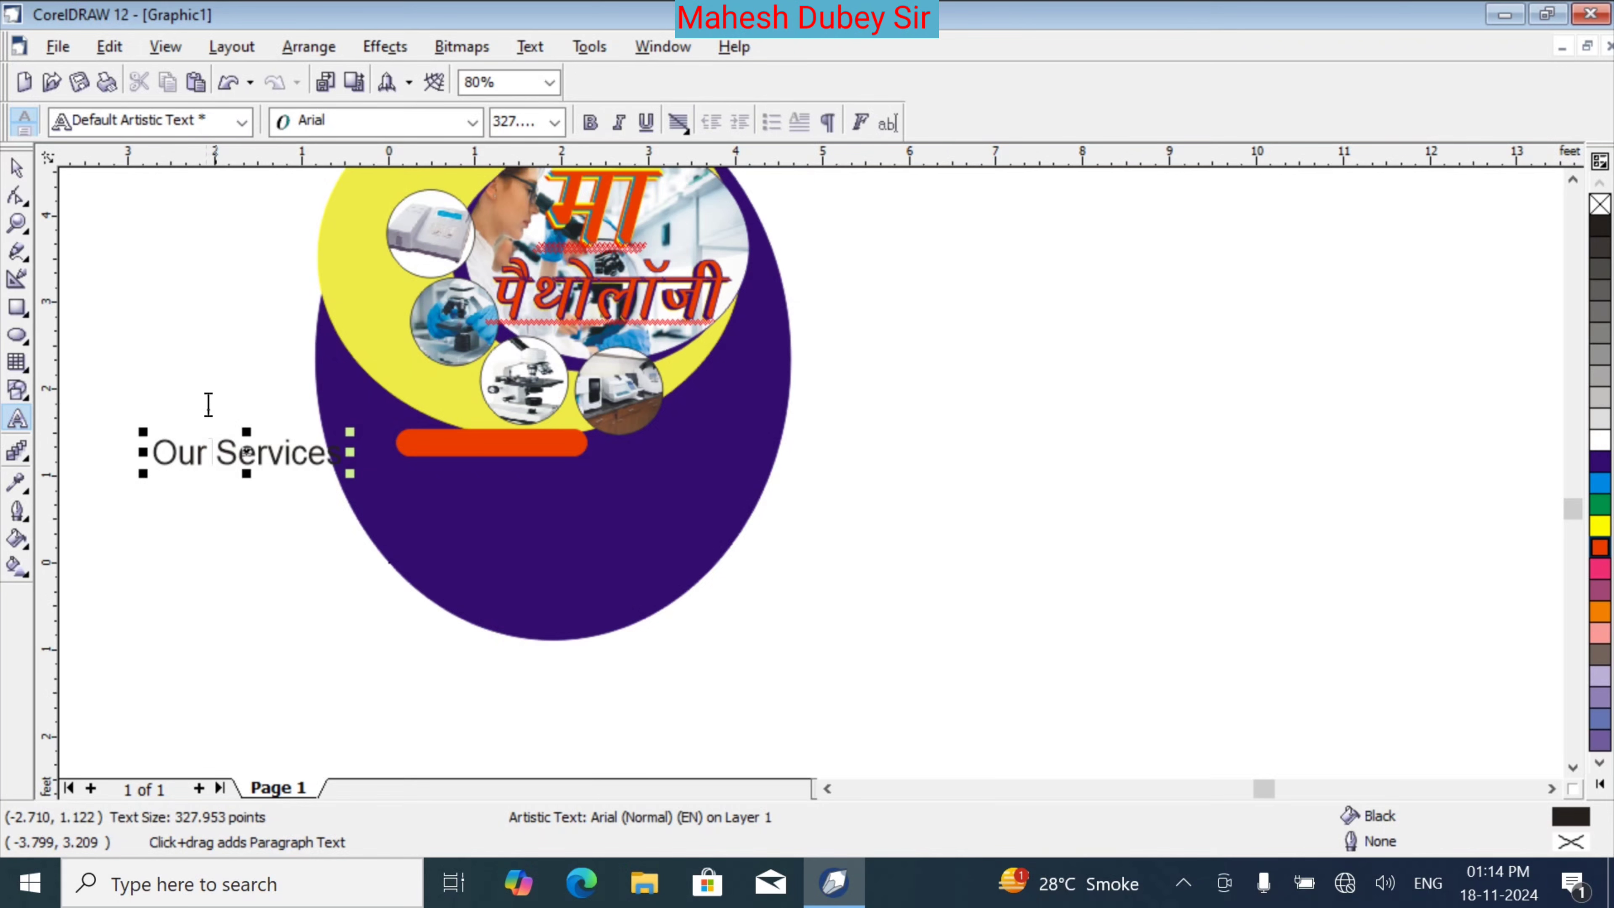
{"action": "left_click", "coordinate": [16, 169]}
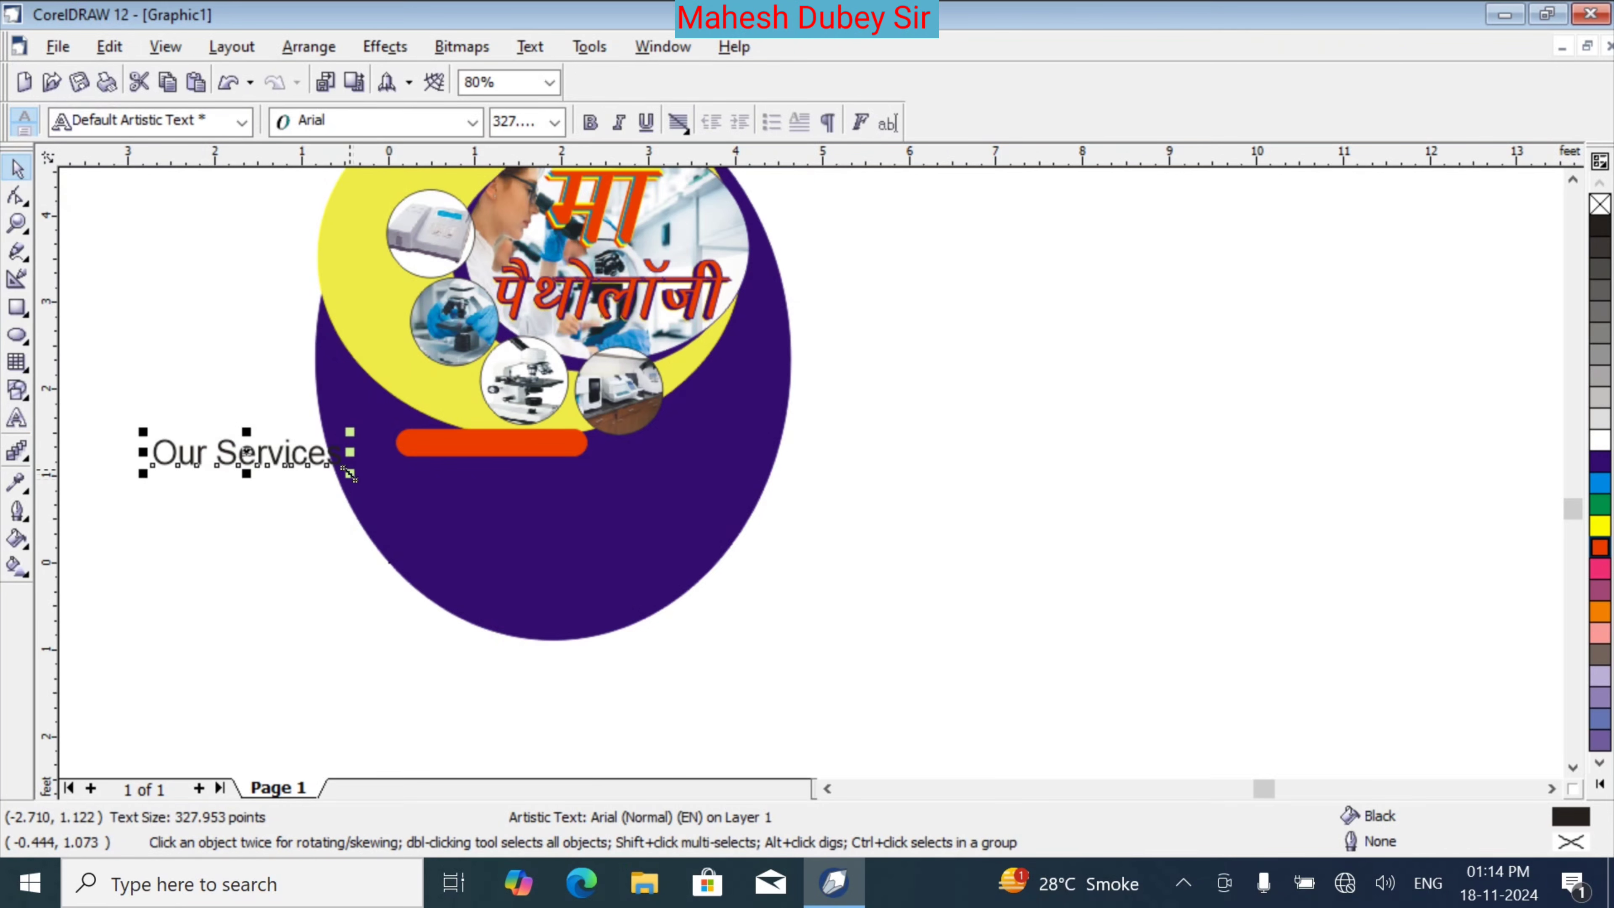
{"action": "left_click_drag", "start_coordinate": [350, 474], "coordinate": [560, 487]}
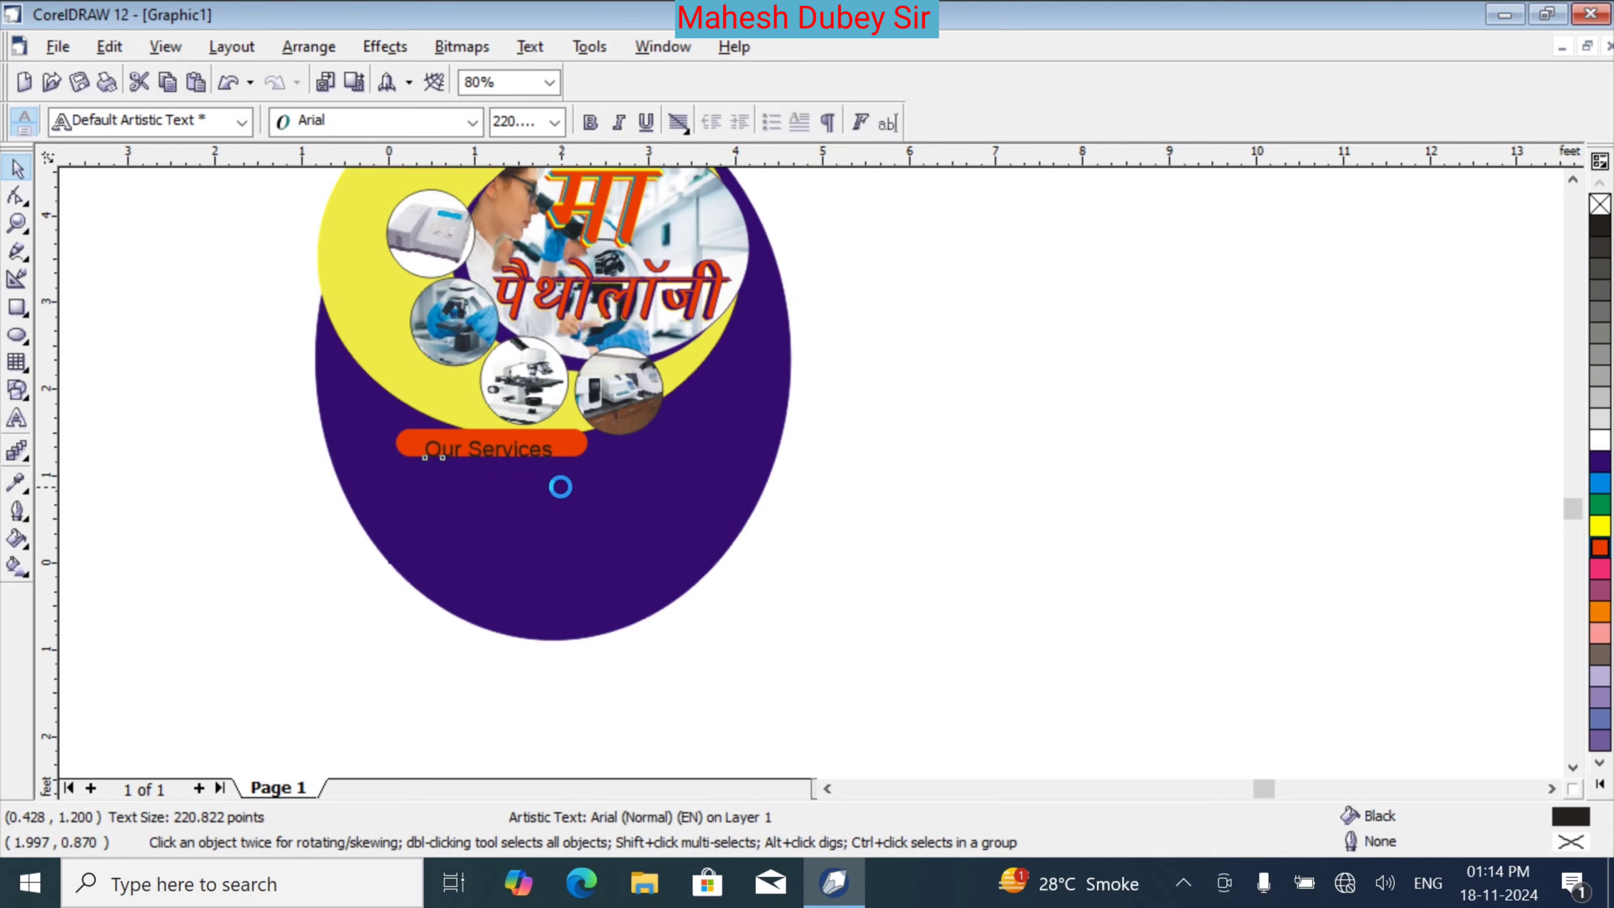
Give the "Our Services" text a white fill and white outline, and nudge it up and slightly left to centre it on the strip
{"action": "key", "text": "Up"}
{"action": "key", "text": "Up"}
{"action": "key", "text": "Up"}
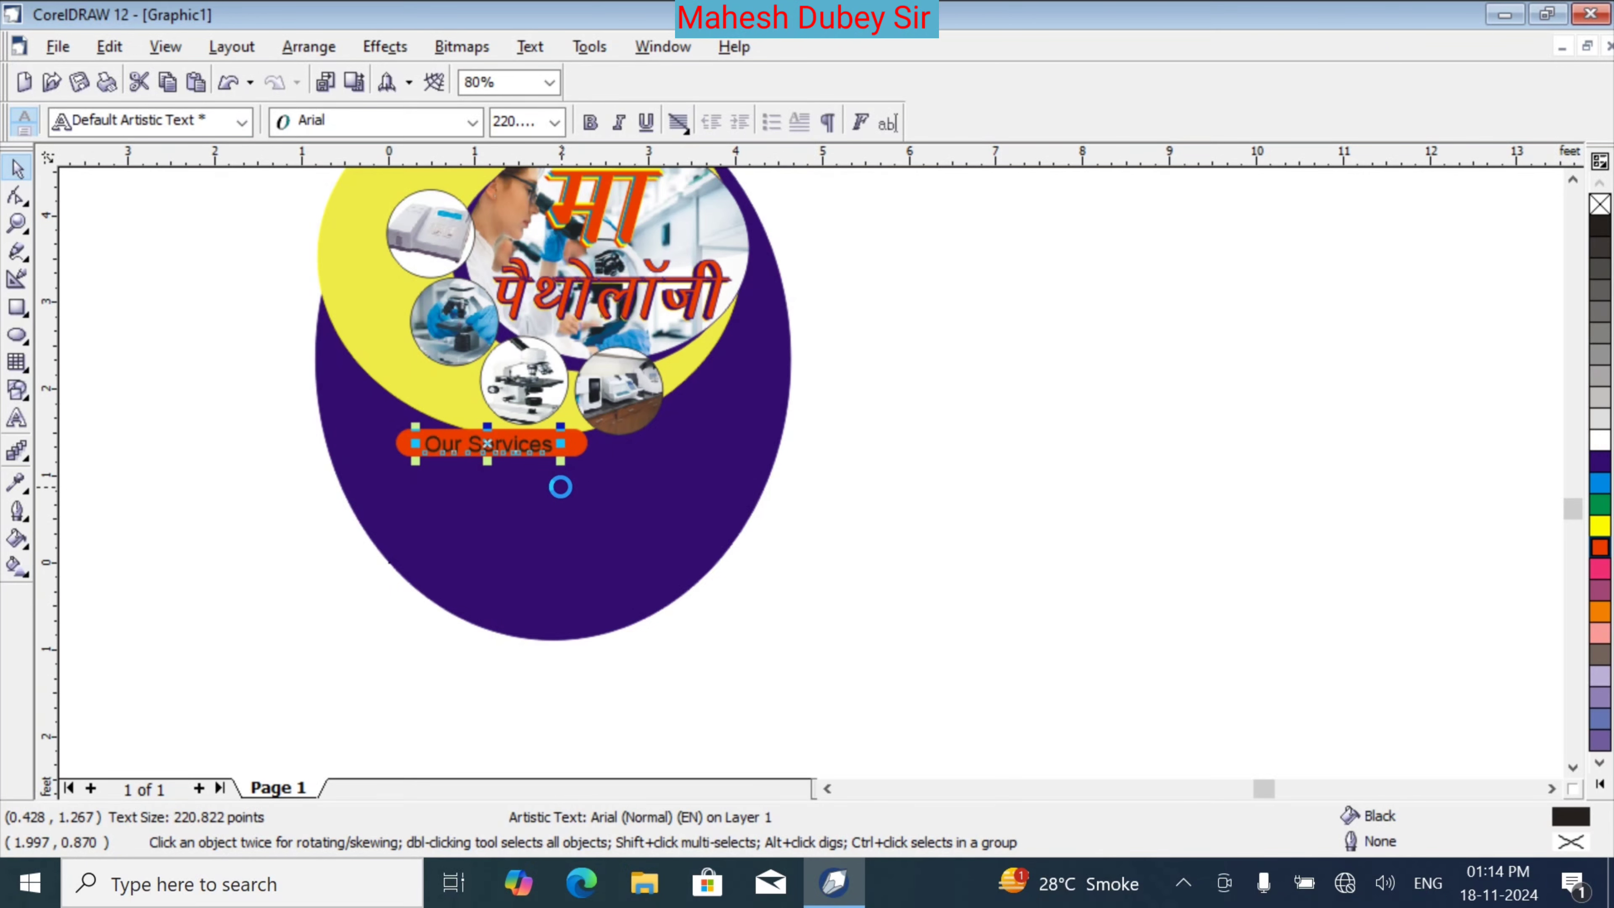
{"action": "left_click", "coordinate": [1598, 440]}
{"action": "right_click", "coordinate": [1599, 440]}
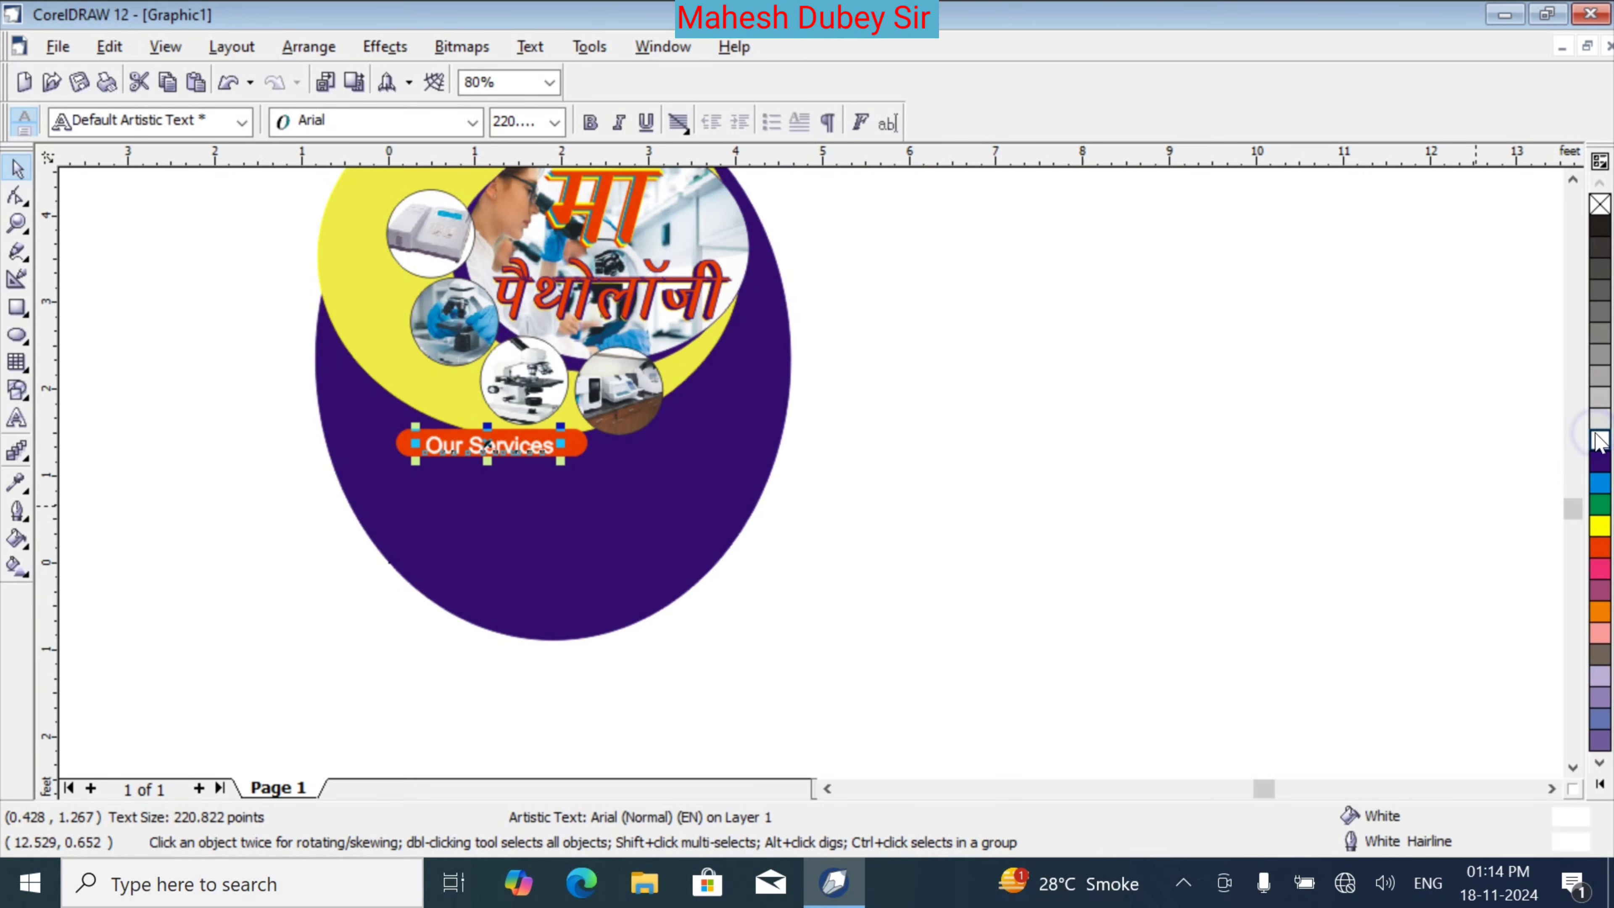
{"action": "key", "text": "Up"}
{"action": "key", "text": "Up"}
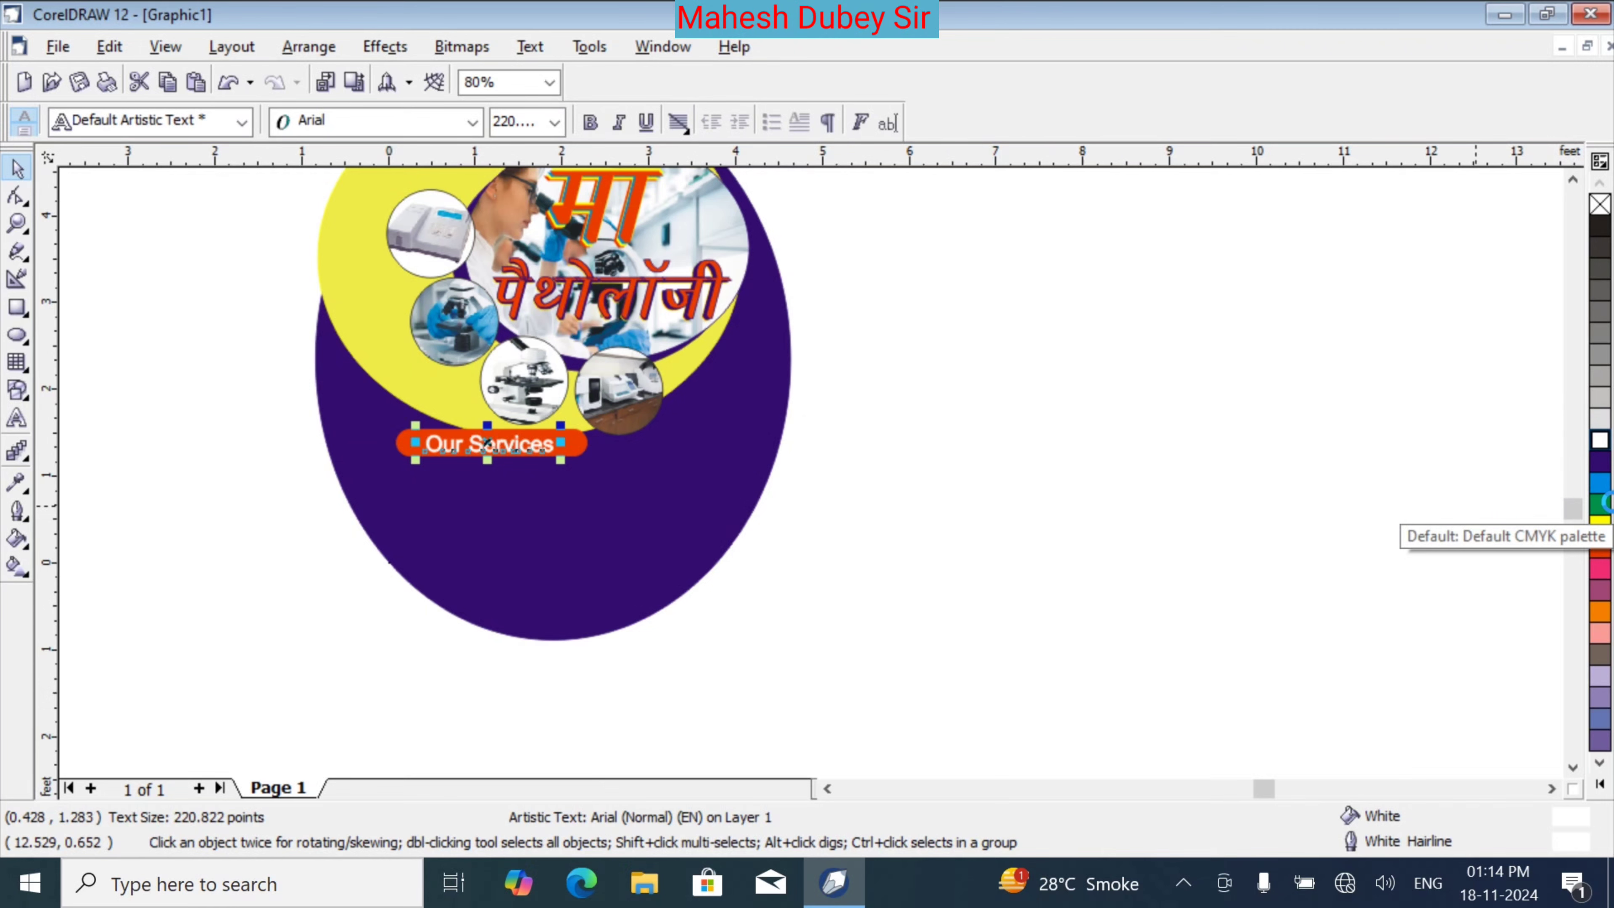
{"action": "key", "text": "Left"}
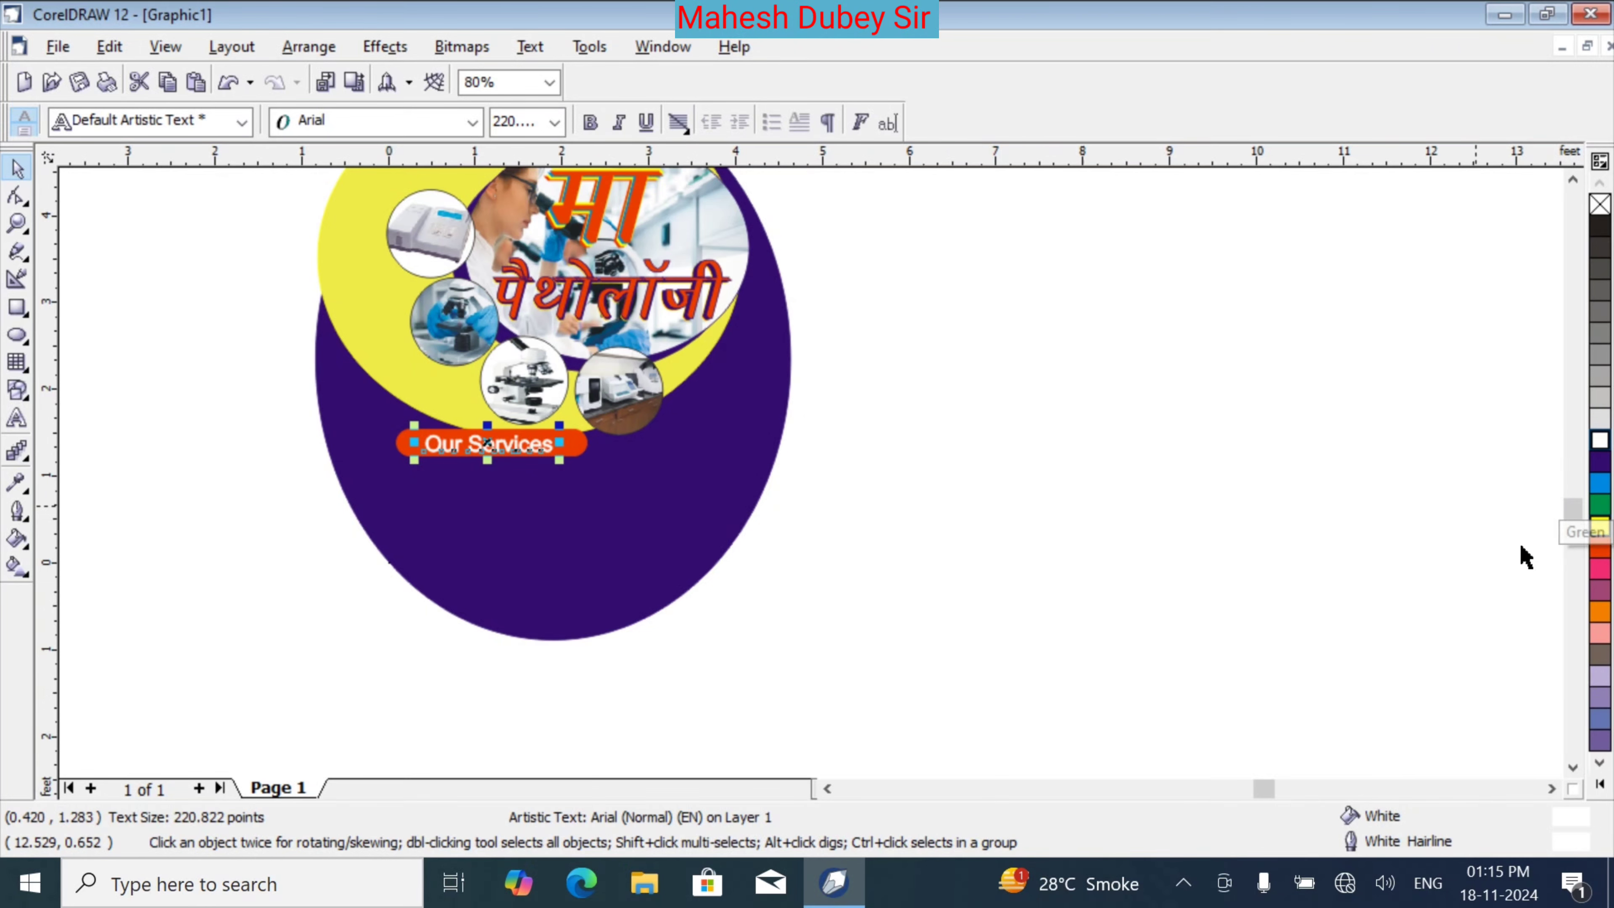
{"action": "left_click", "coordinate": [1074, 436]}
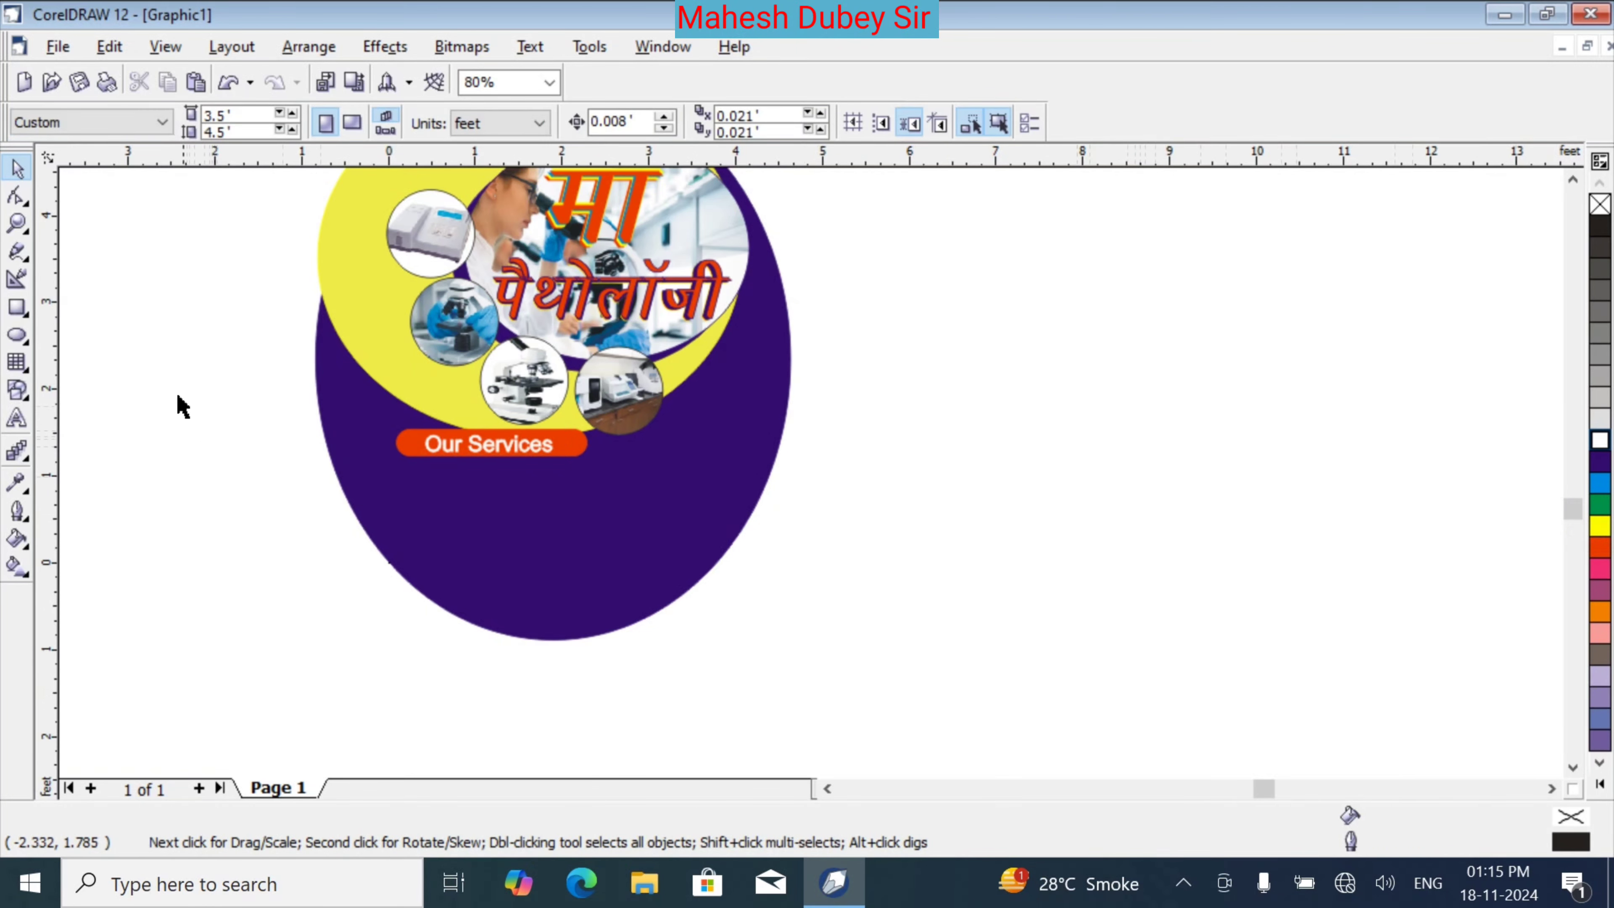
Add three lines of placeholder text starting "Jkds hj gf shg" below the "Our Services" strip and enlarge them to about 48 points
{"action": "left_click", "coordinate": [17, 418]}
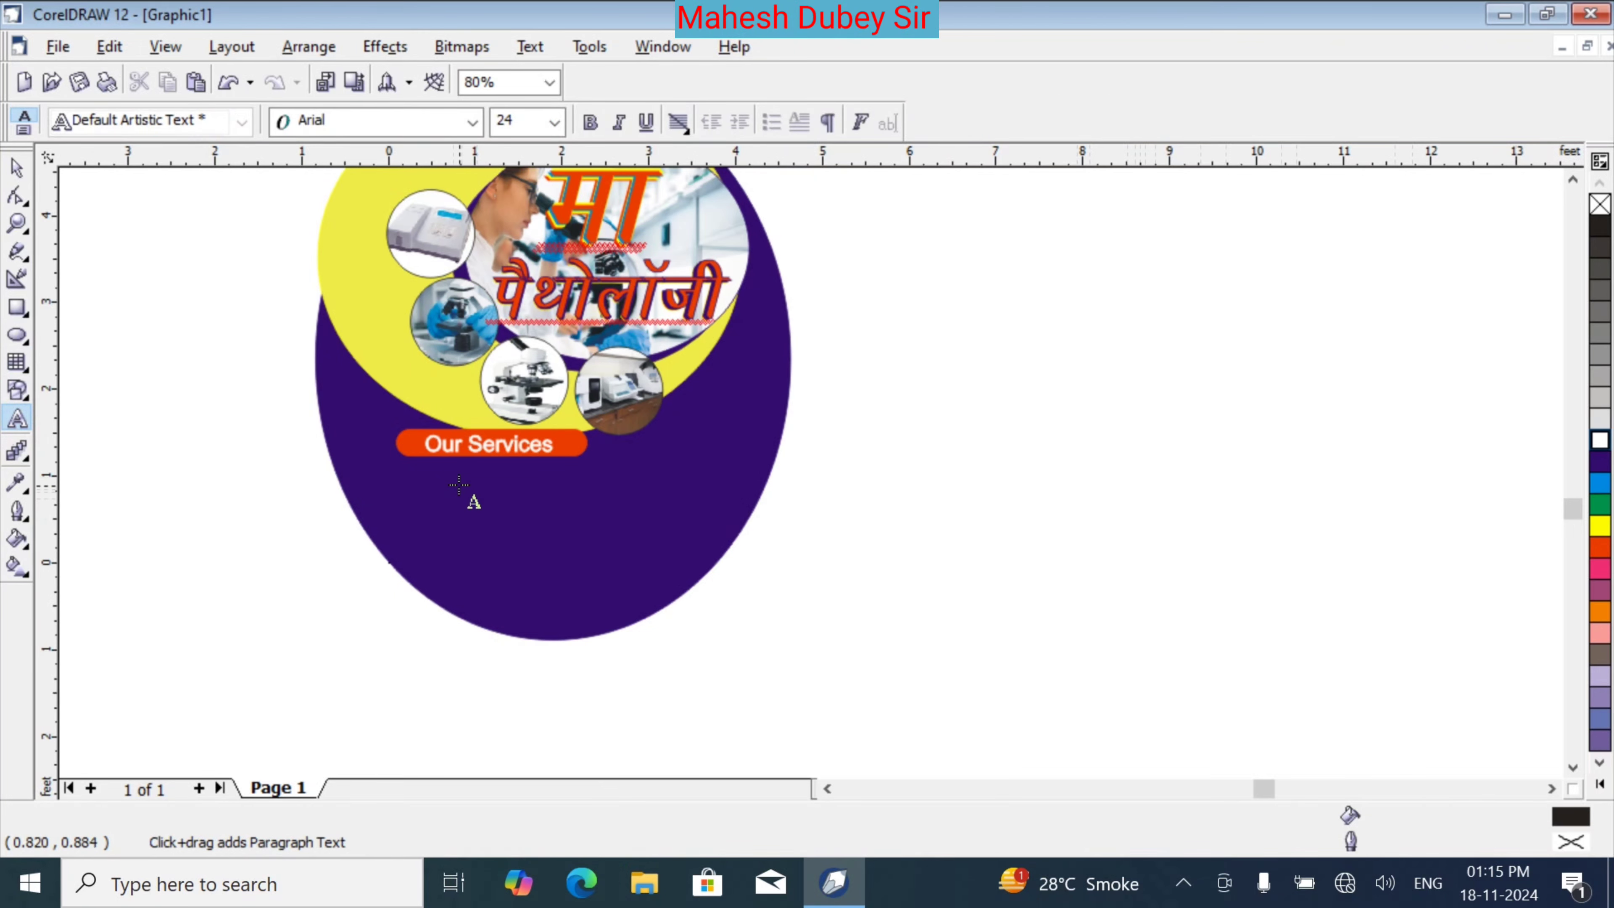
{"action": "left_click", "coordinate": [406, 474]}
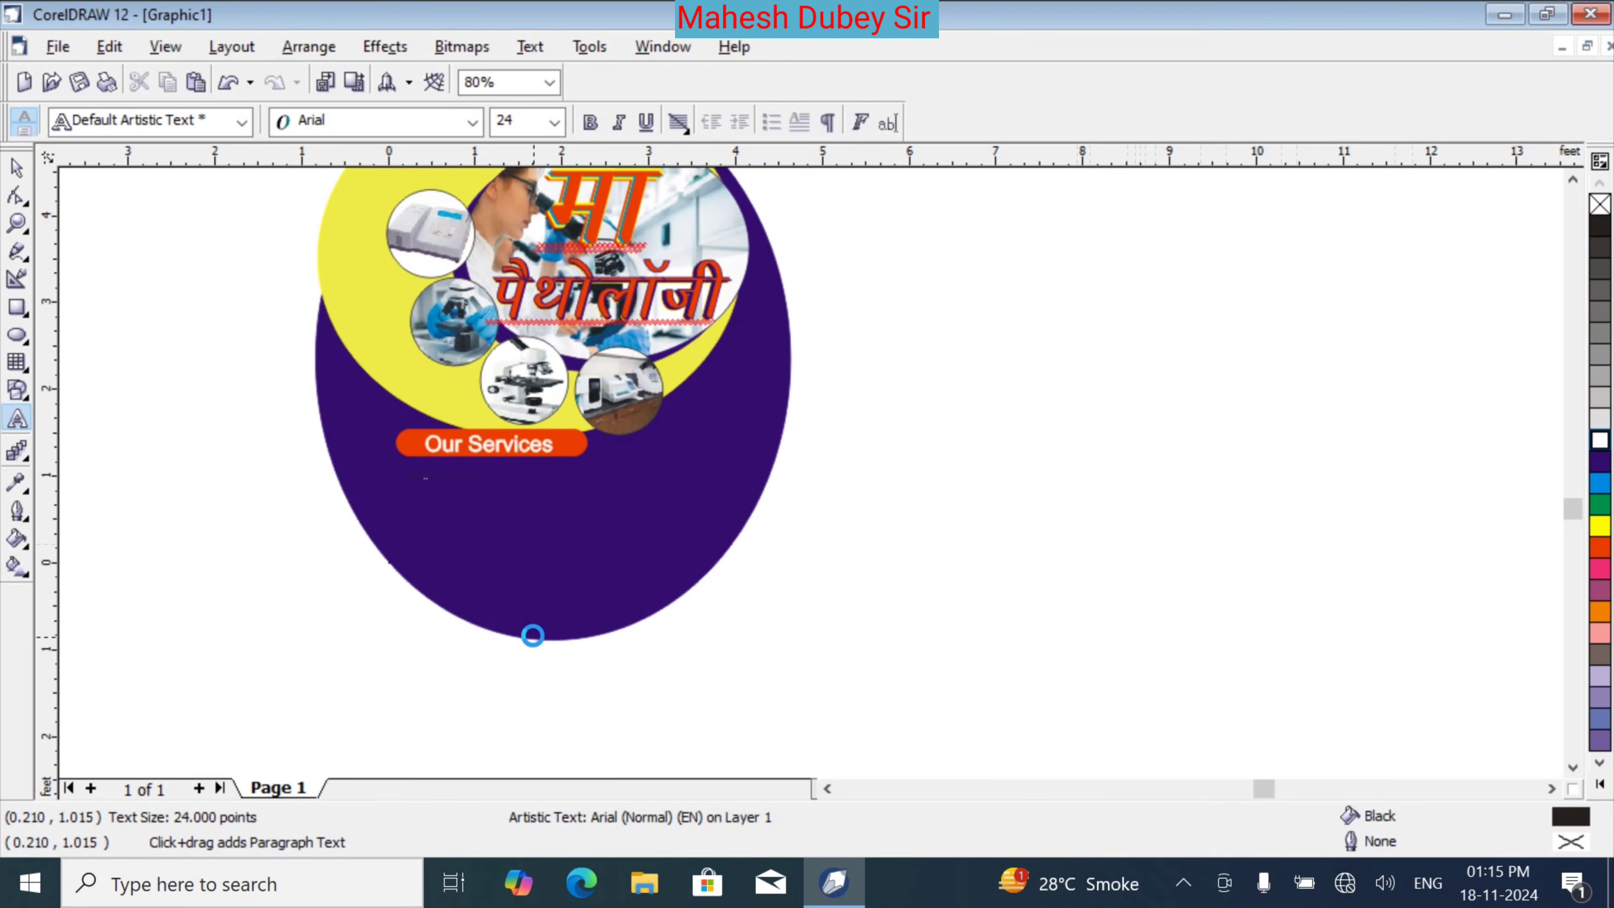
{"action": "left_click", "coordinate": [482, 489]}
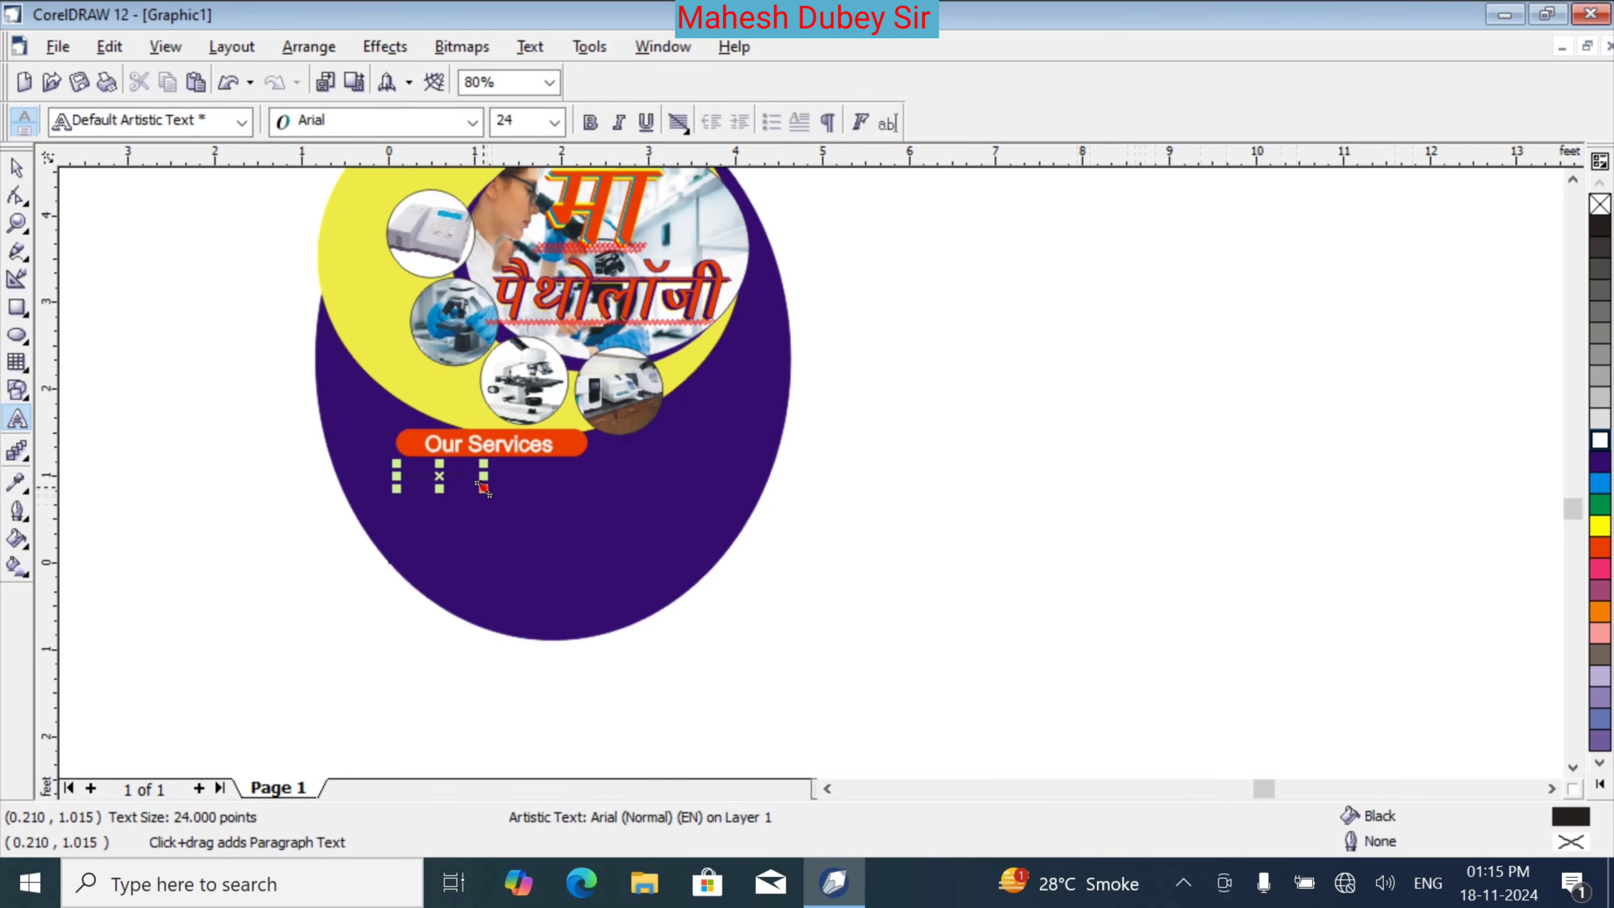
{"action": "left_click_drag", "start_coordinate": [483, 490], "coordinate": [552, 559]}
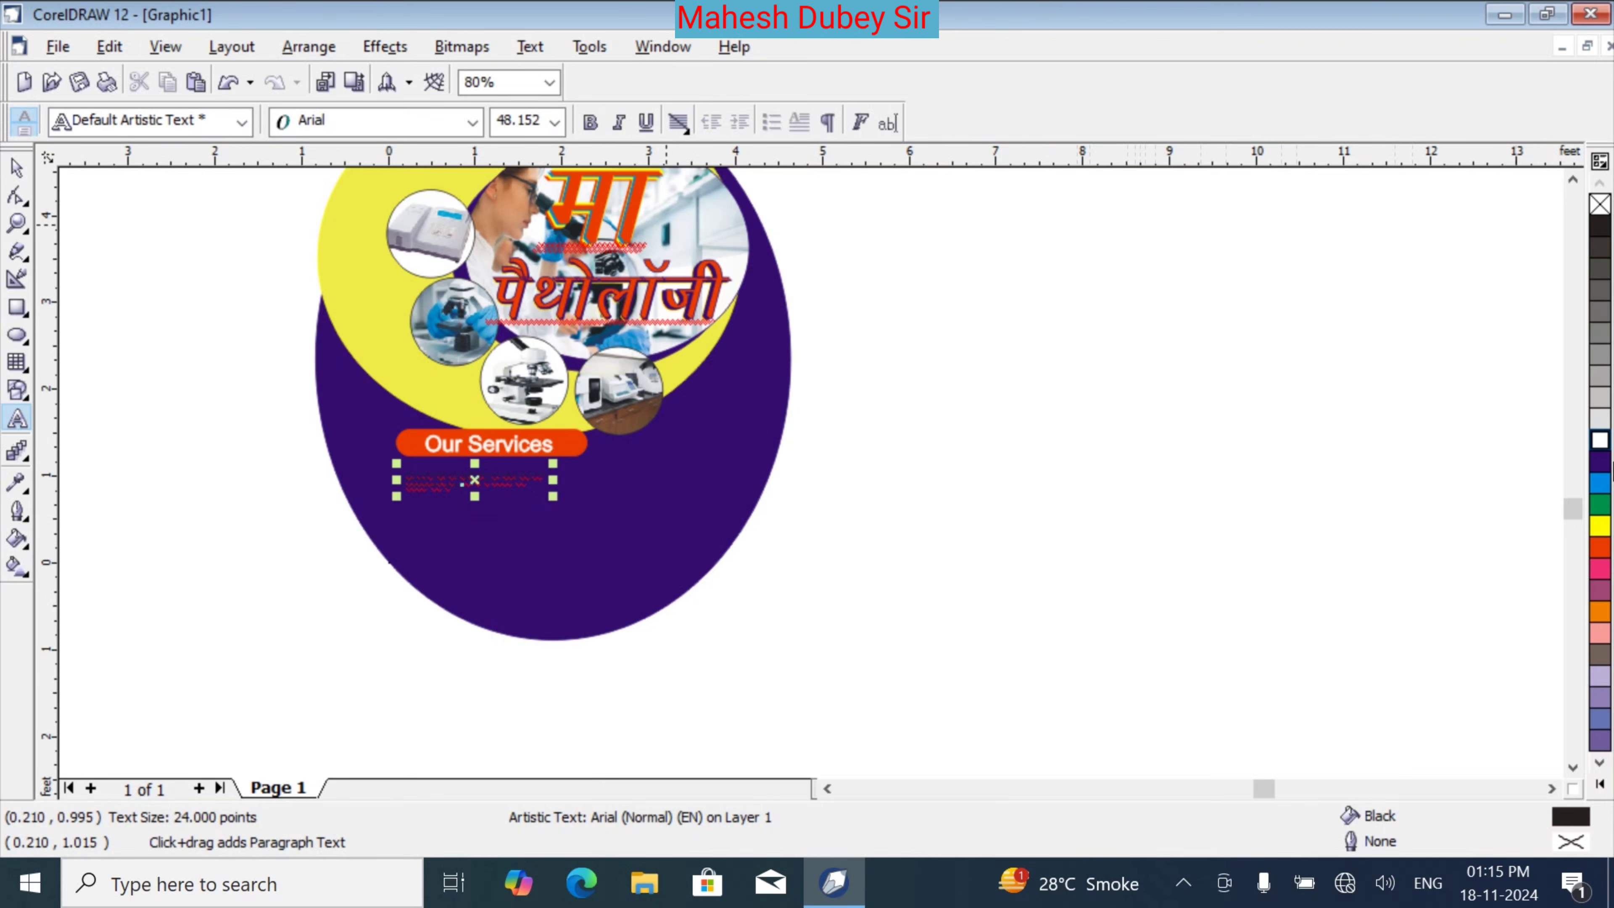
Give the placeholder paragraph a white fill and white outline, and enlarge it to about 56.5 points
{"action": "left_click", "coordinate": [1599, 440]}
{"action": "right_click", "coordinate": [1598, 440]}
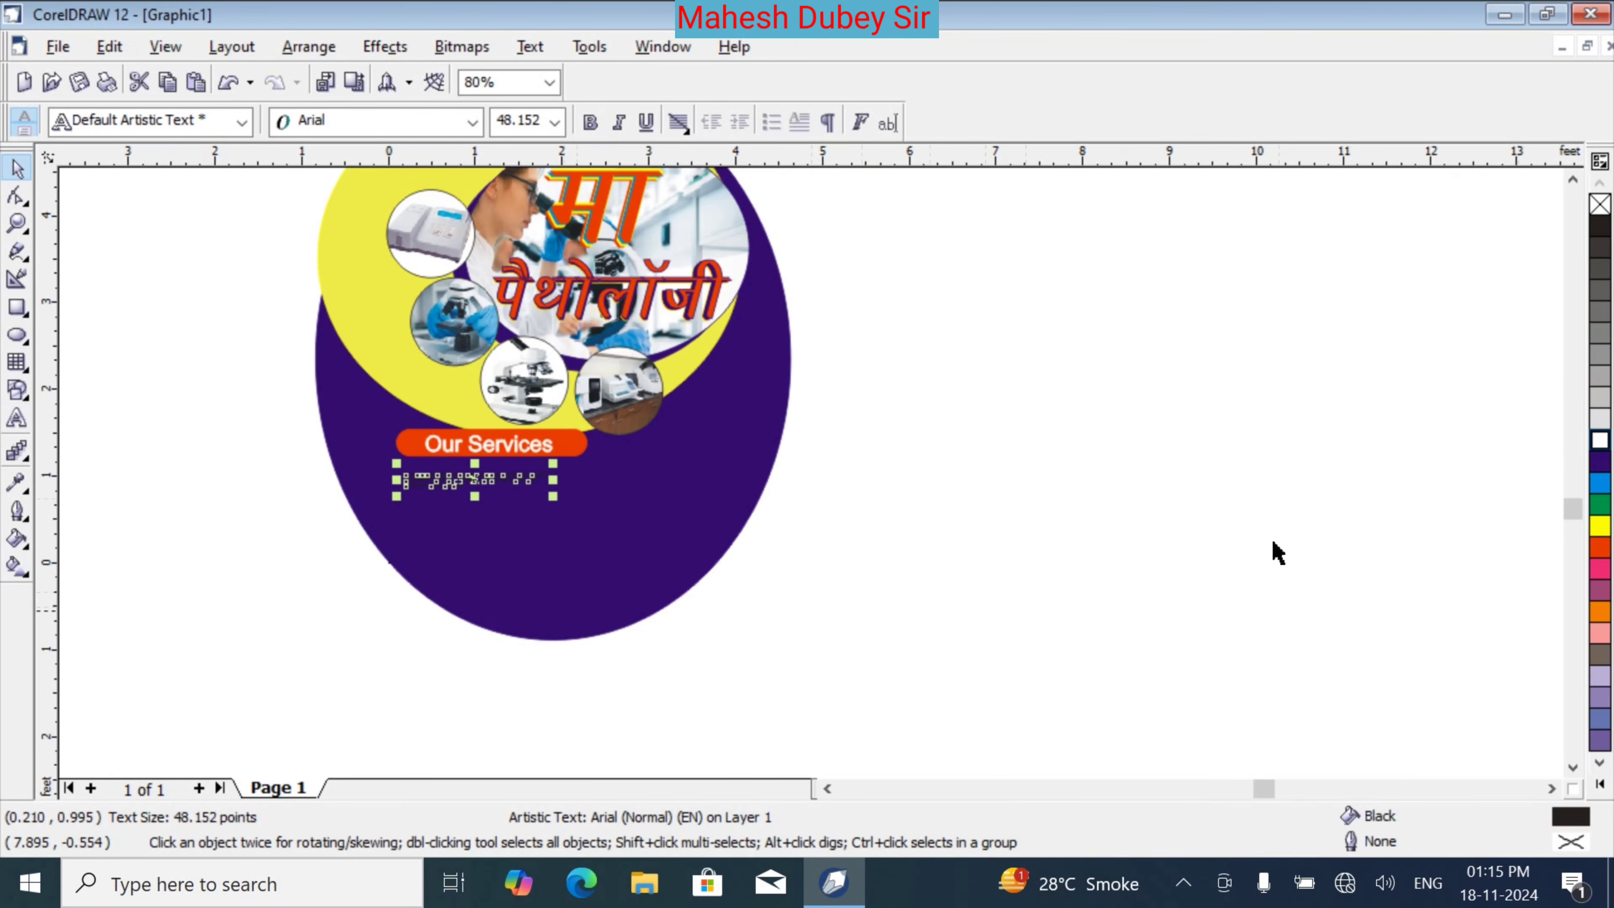
{"action": "key", "text": "XF86AudioRaiseVolume"}
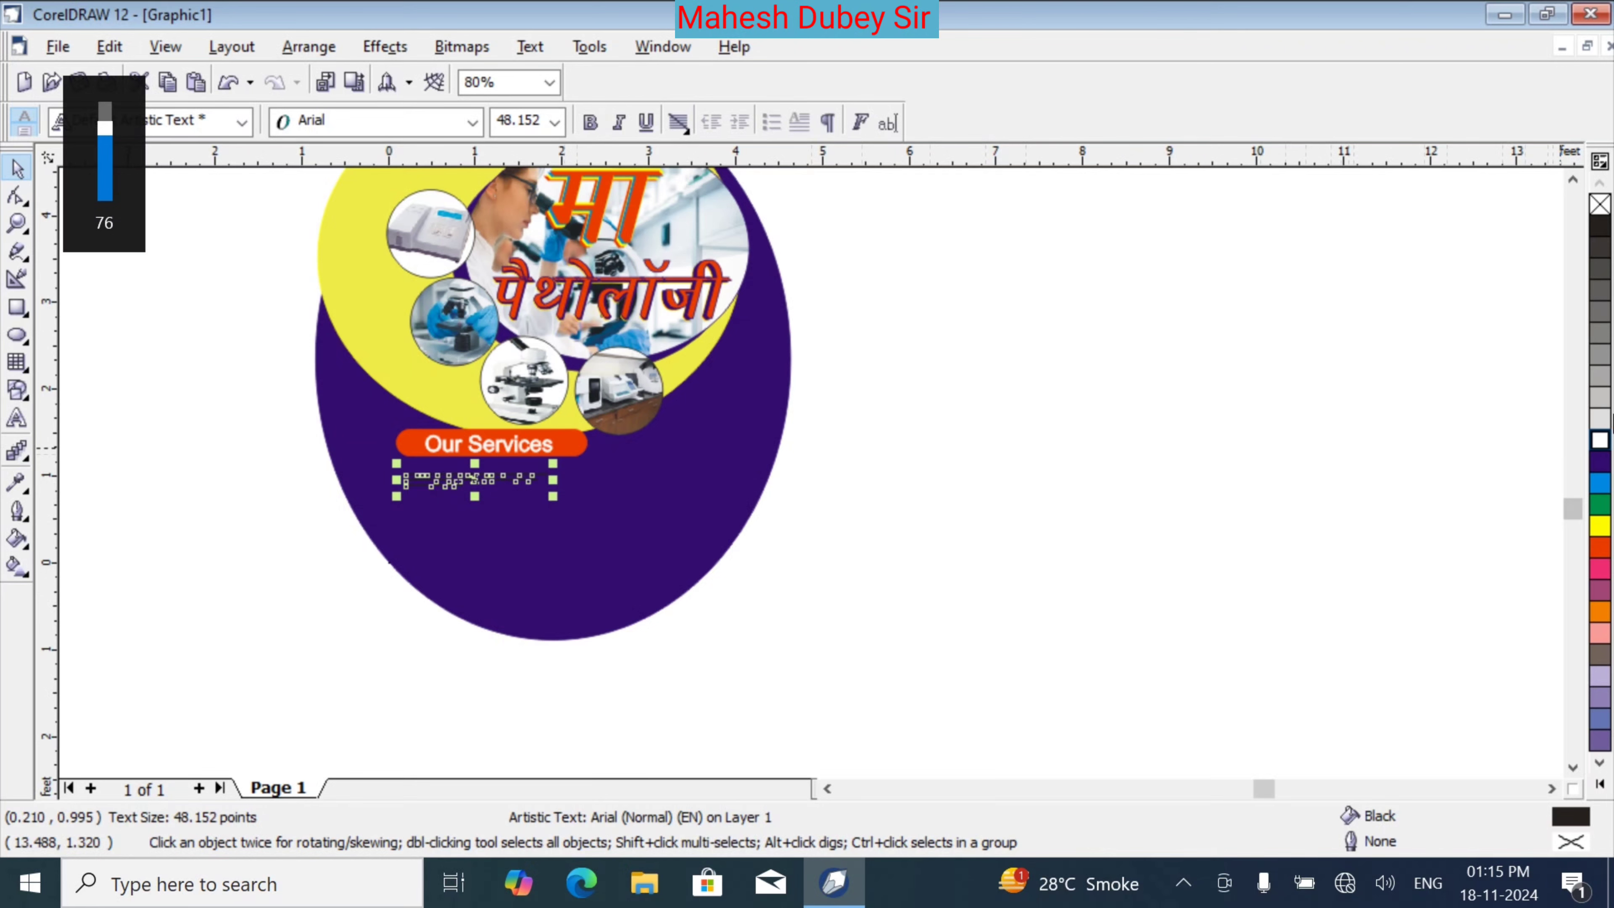
{"action": "left_click", "coordinate": [1599, 440]}
{"action": "right_click", "coordinate": [1599, 440]}
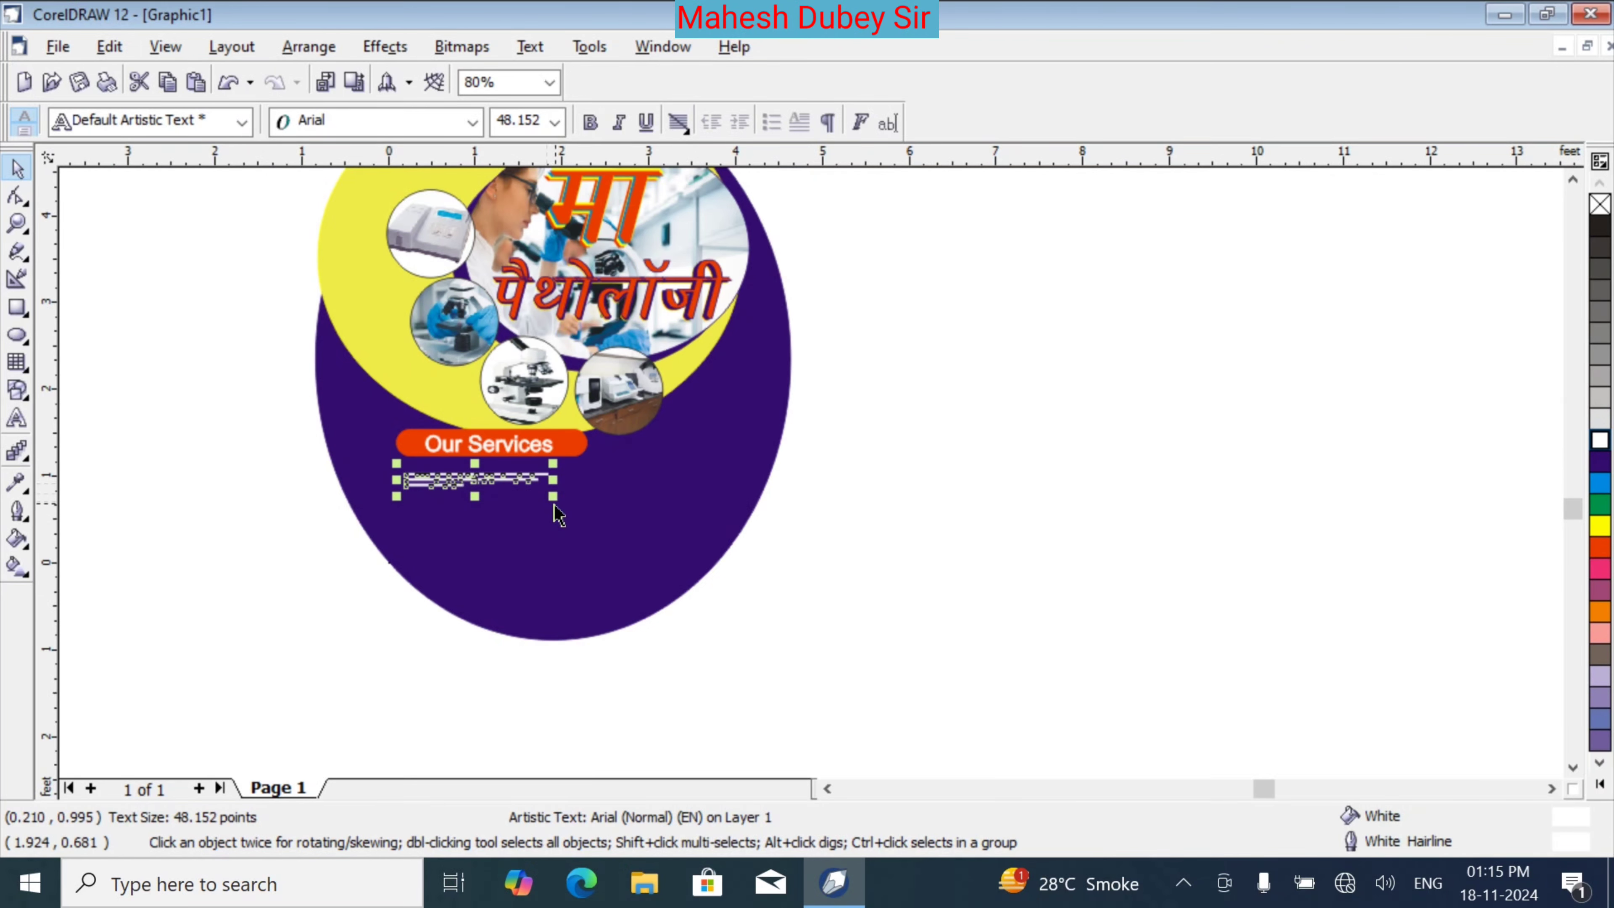
{"action": "left_click_drag", "start_coordinate": [552, 499], "coordinate": [577, 534]}
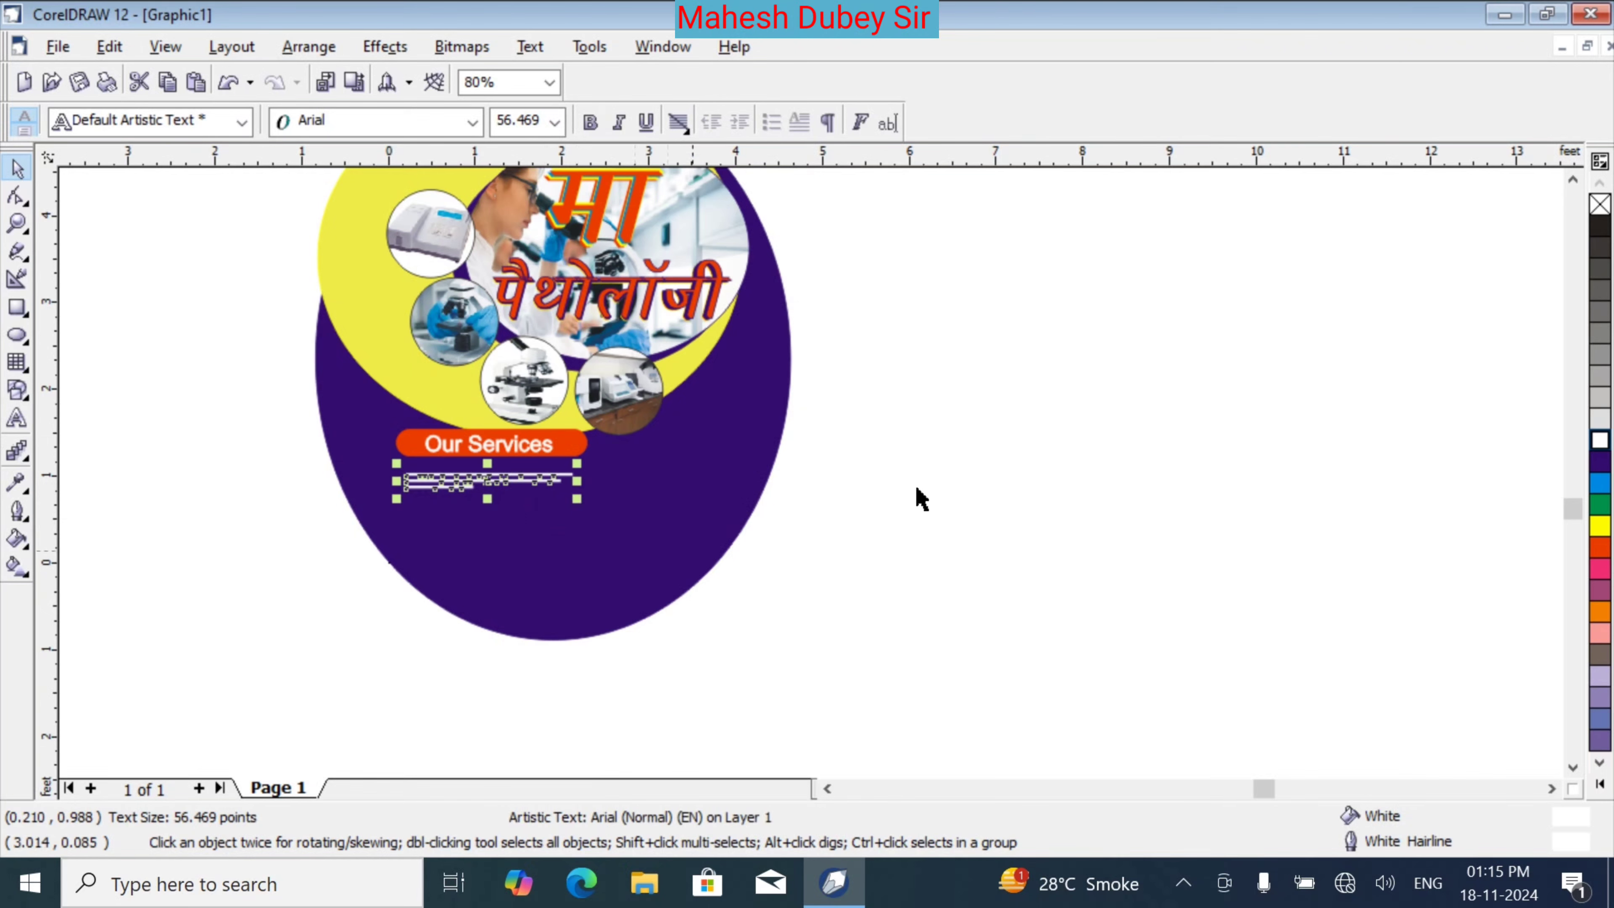
{"action": "left_click", "coordinate": [1041, 453]}
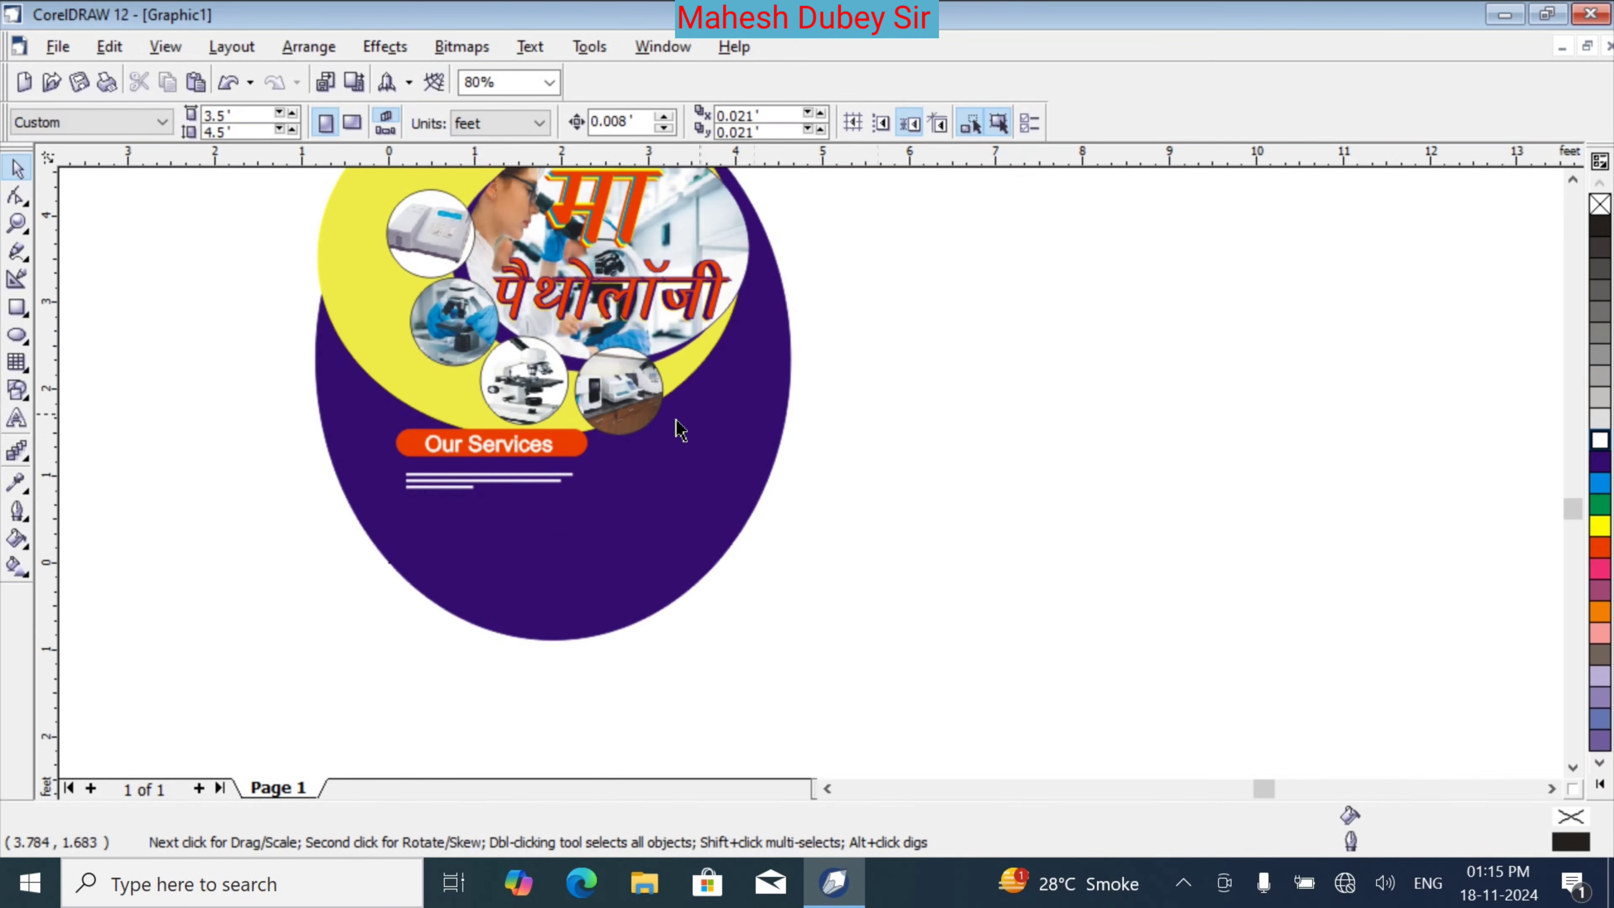
Add the lab's address line in Arial at about 83 points beneath the placeholder paragraph
{"action": "scroll", "coordinate": [766, 474], "scroll_direction": "up", "scroll_amount": 4}
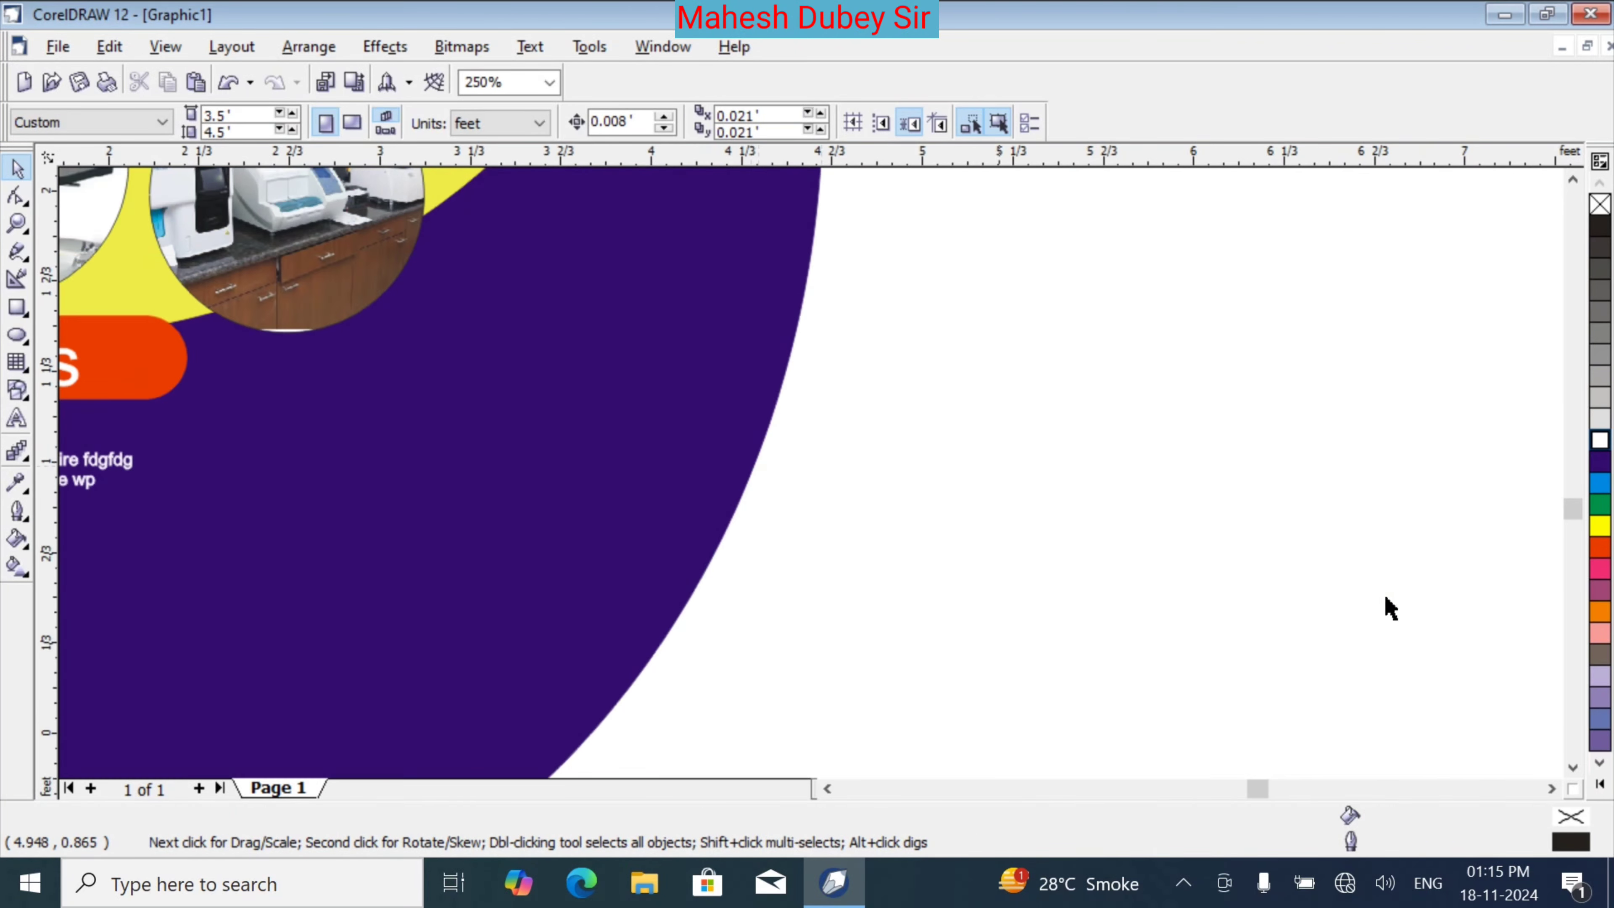
{"action": "left_click", "coordinate": [840, 790]}
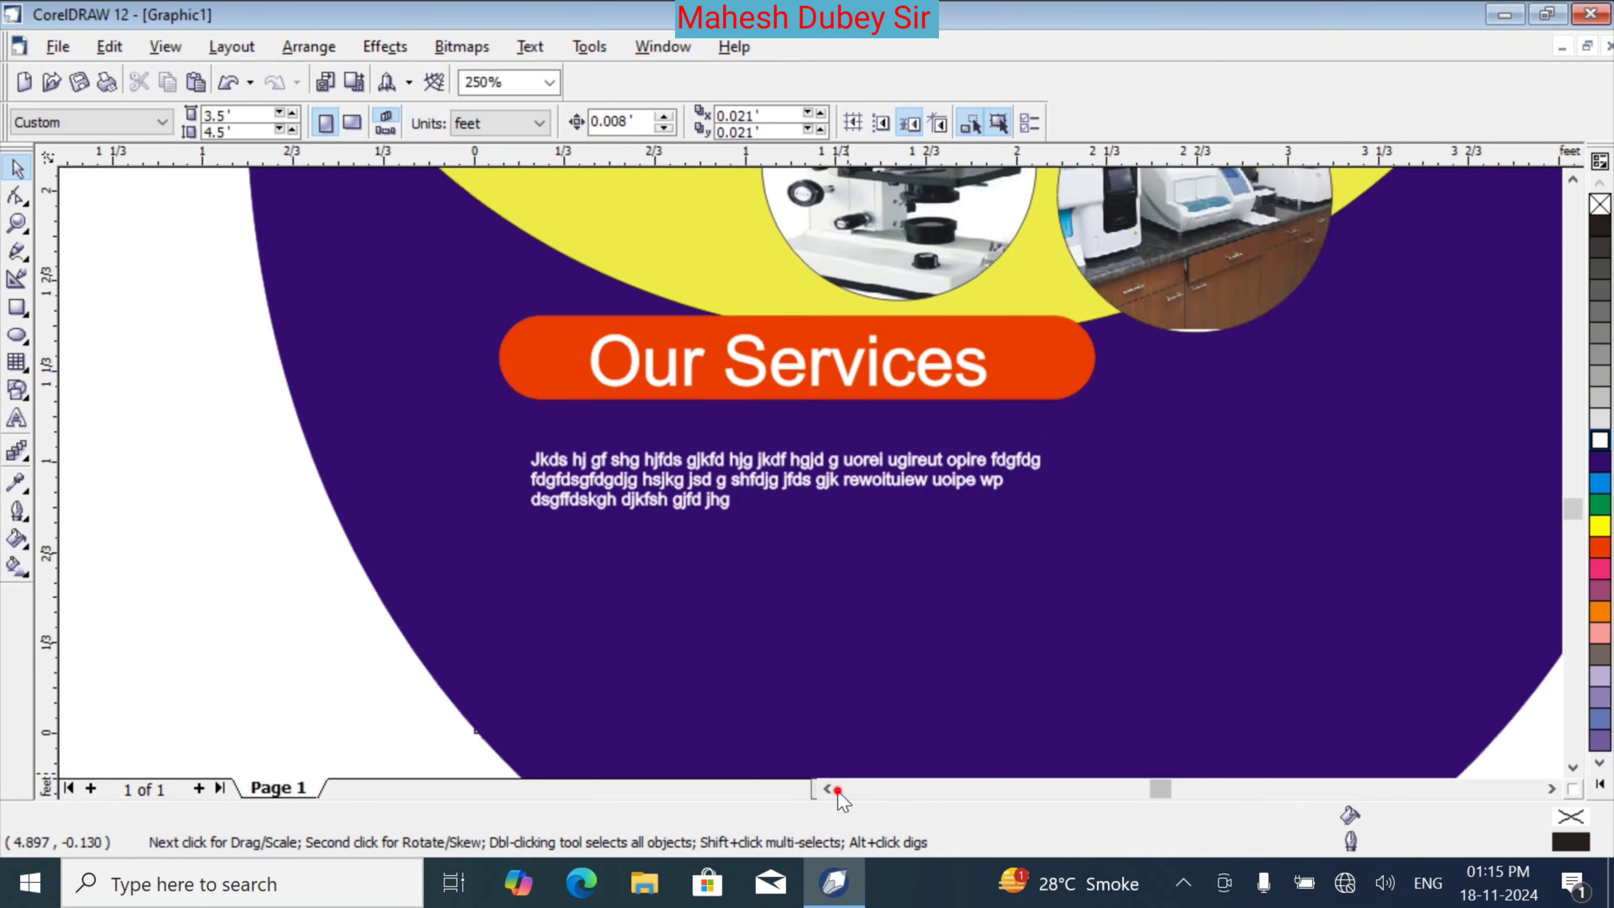
{"action": "left_click", "coordinate": [840, 790]}
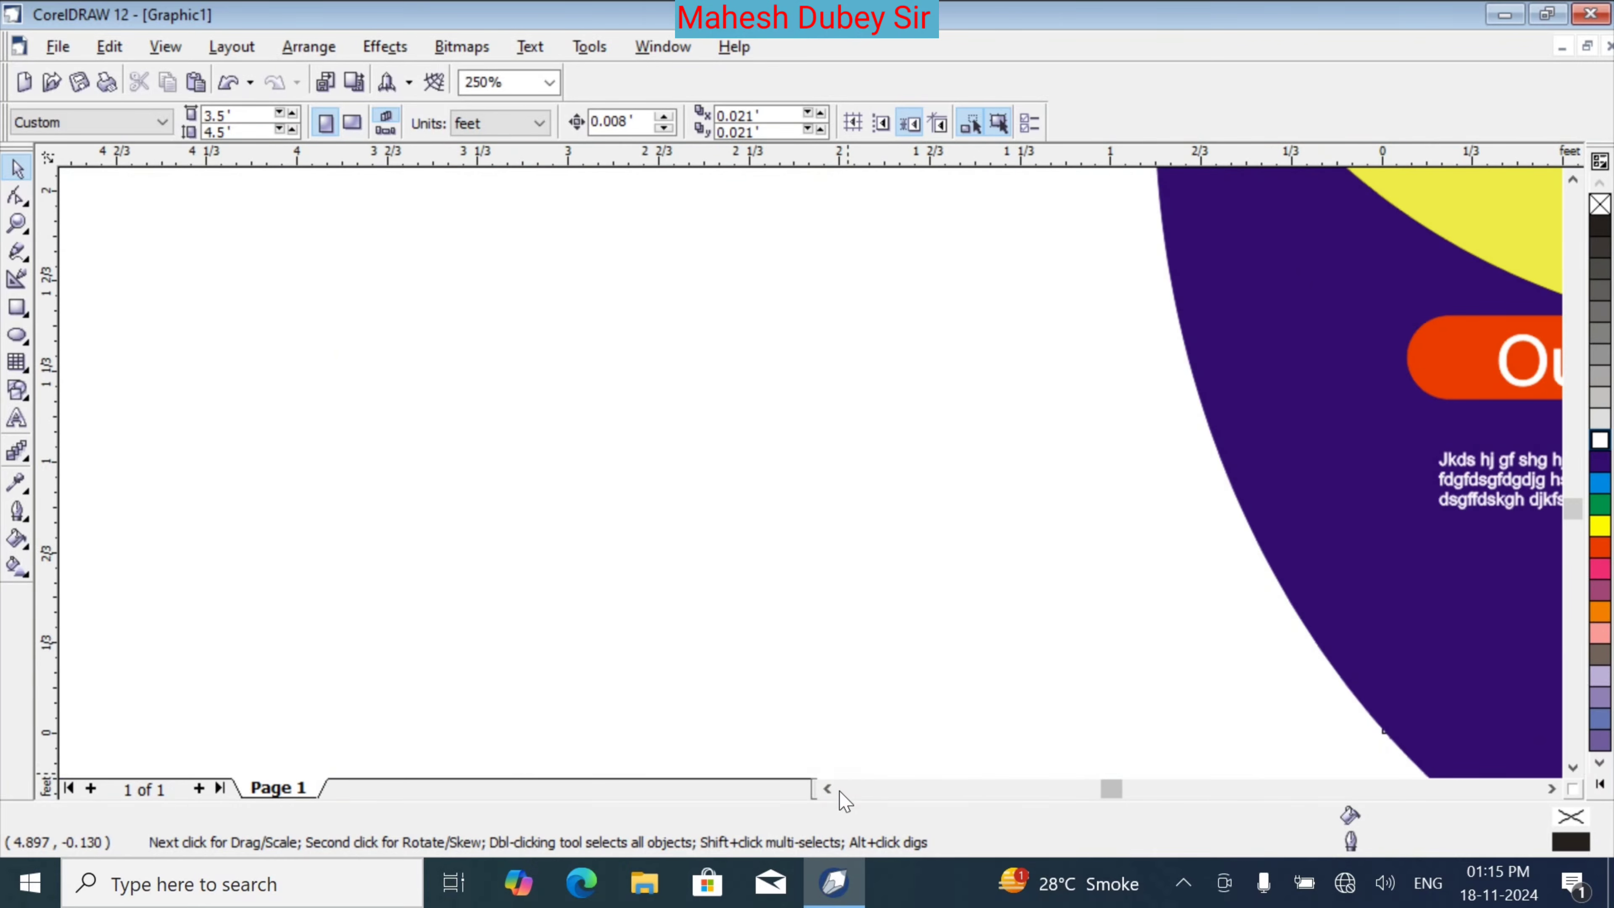
{"action": "left_click", "coordinate": [1549, 789]}
{"action": "left_click", "coordinate": [1548, 790]}
{"action": "left_click", "coordinate": [1549, 790]}
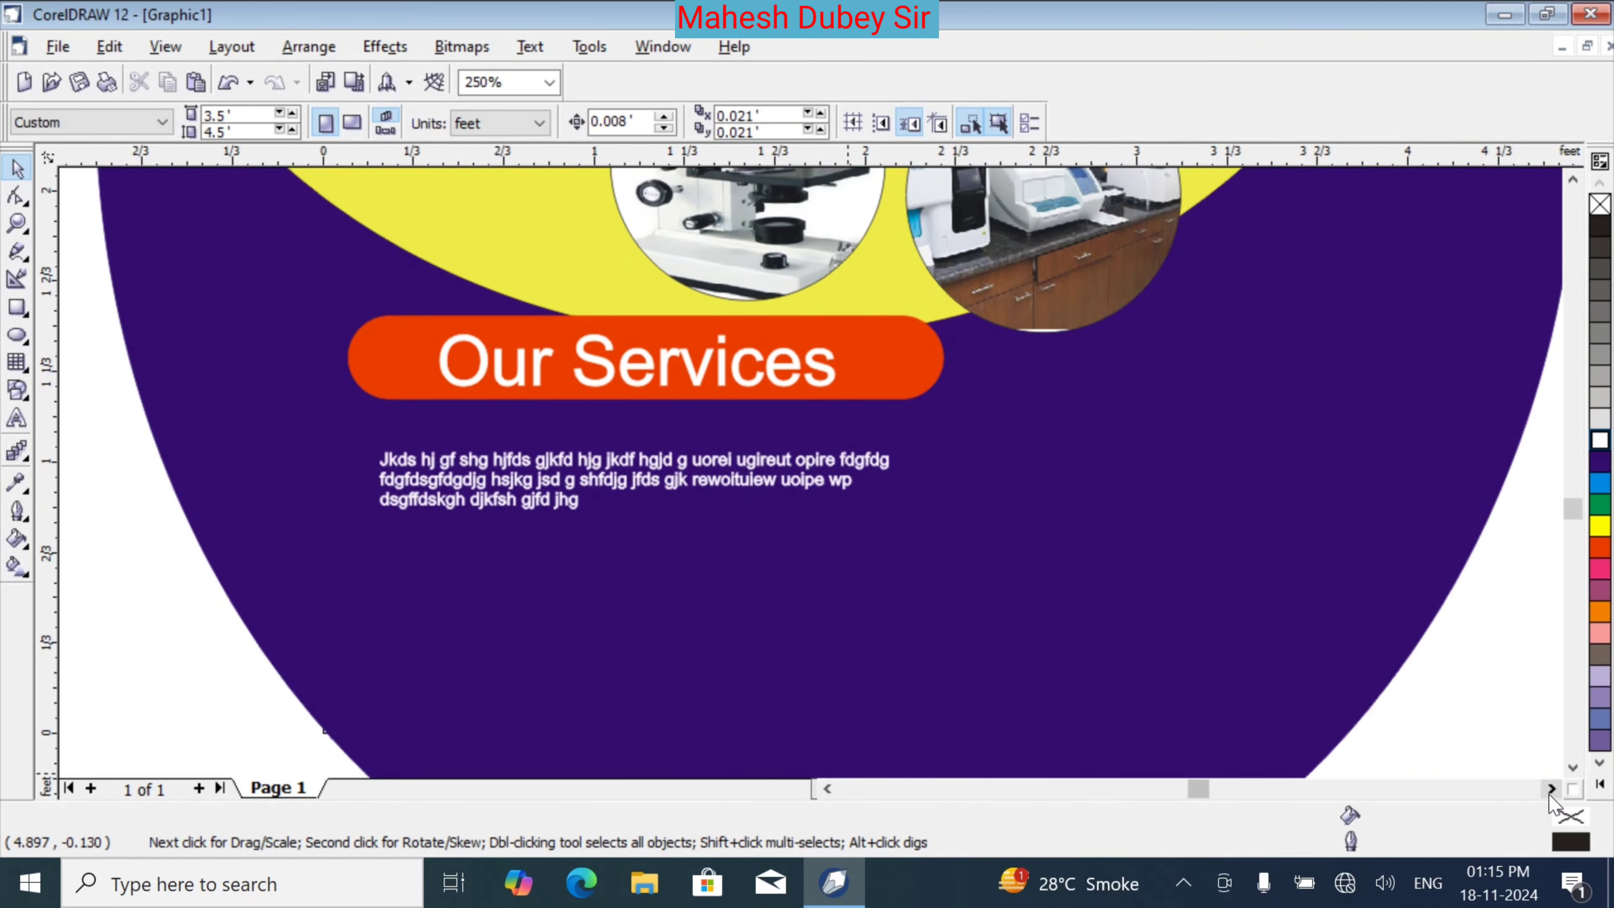
{"action": "left_click", "coordinate": [1549, 790]}
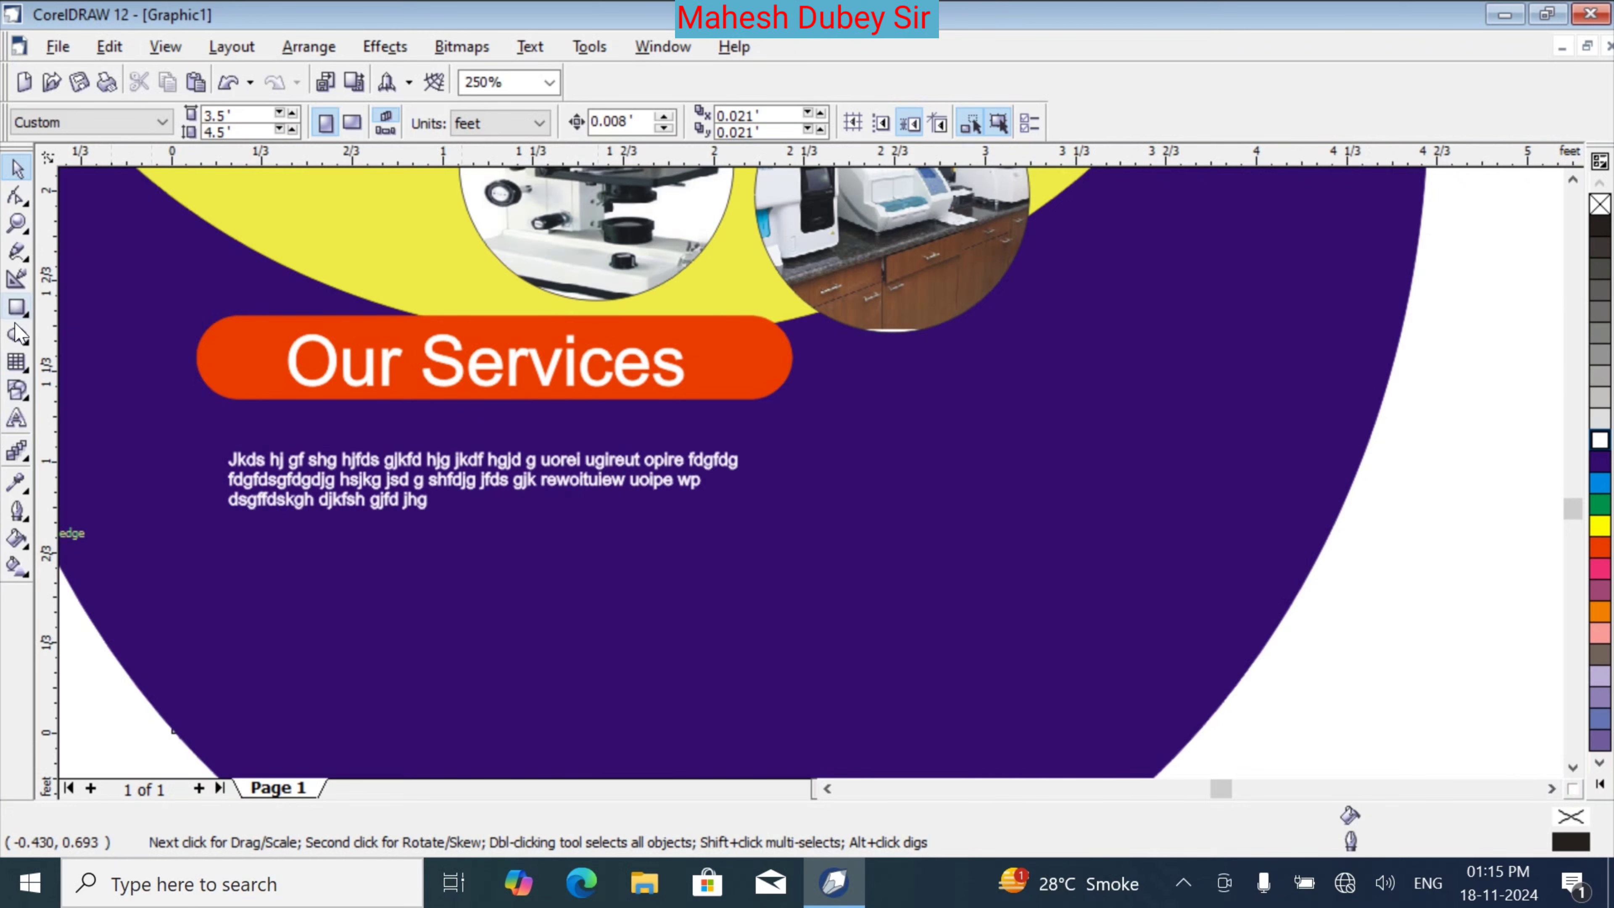
{"action": "left_click", "coordinate": [17, 416]}
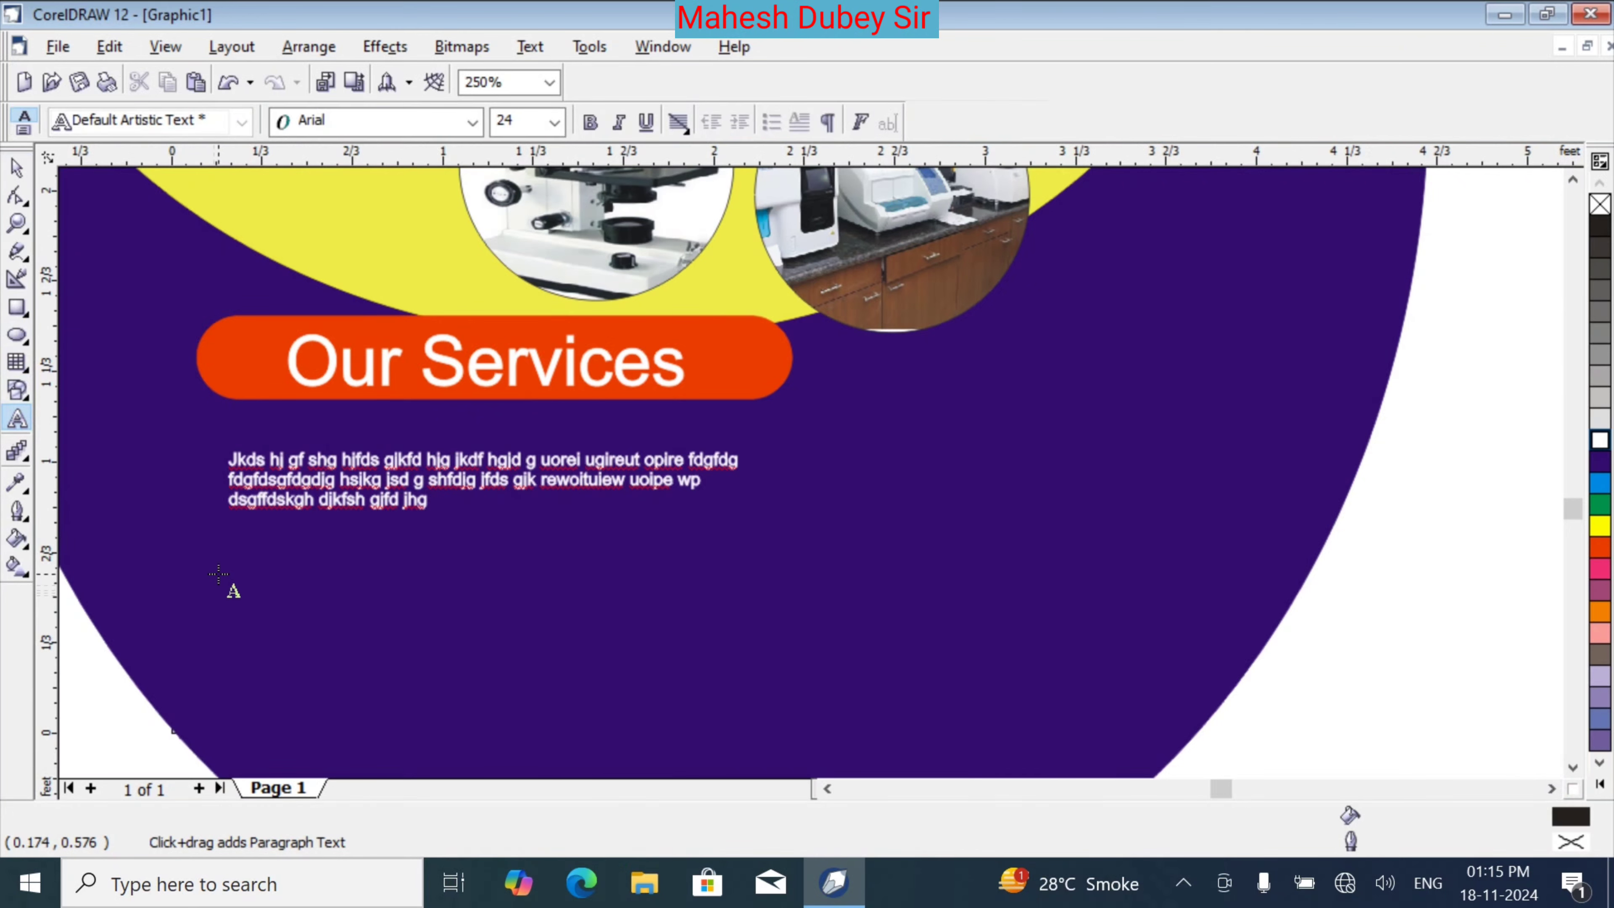
{"action": "left_click", "coordinate": [250, 548]}
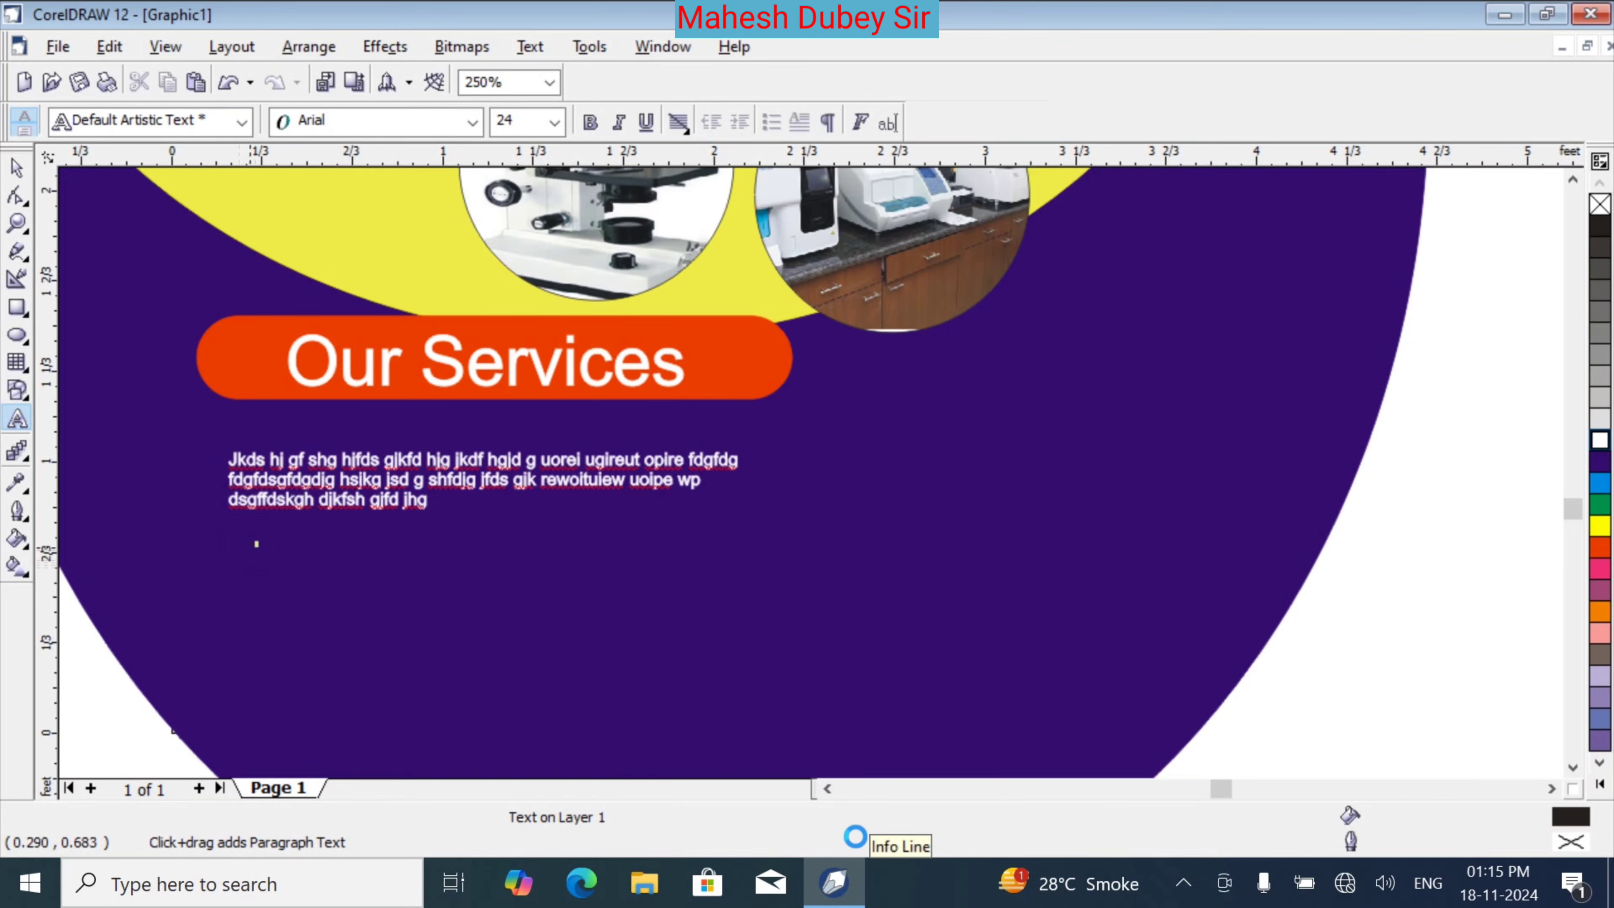
{"action": "type", "text": "dg"}
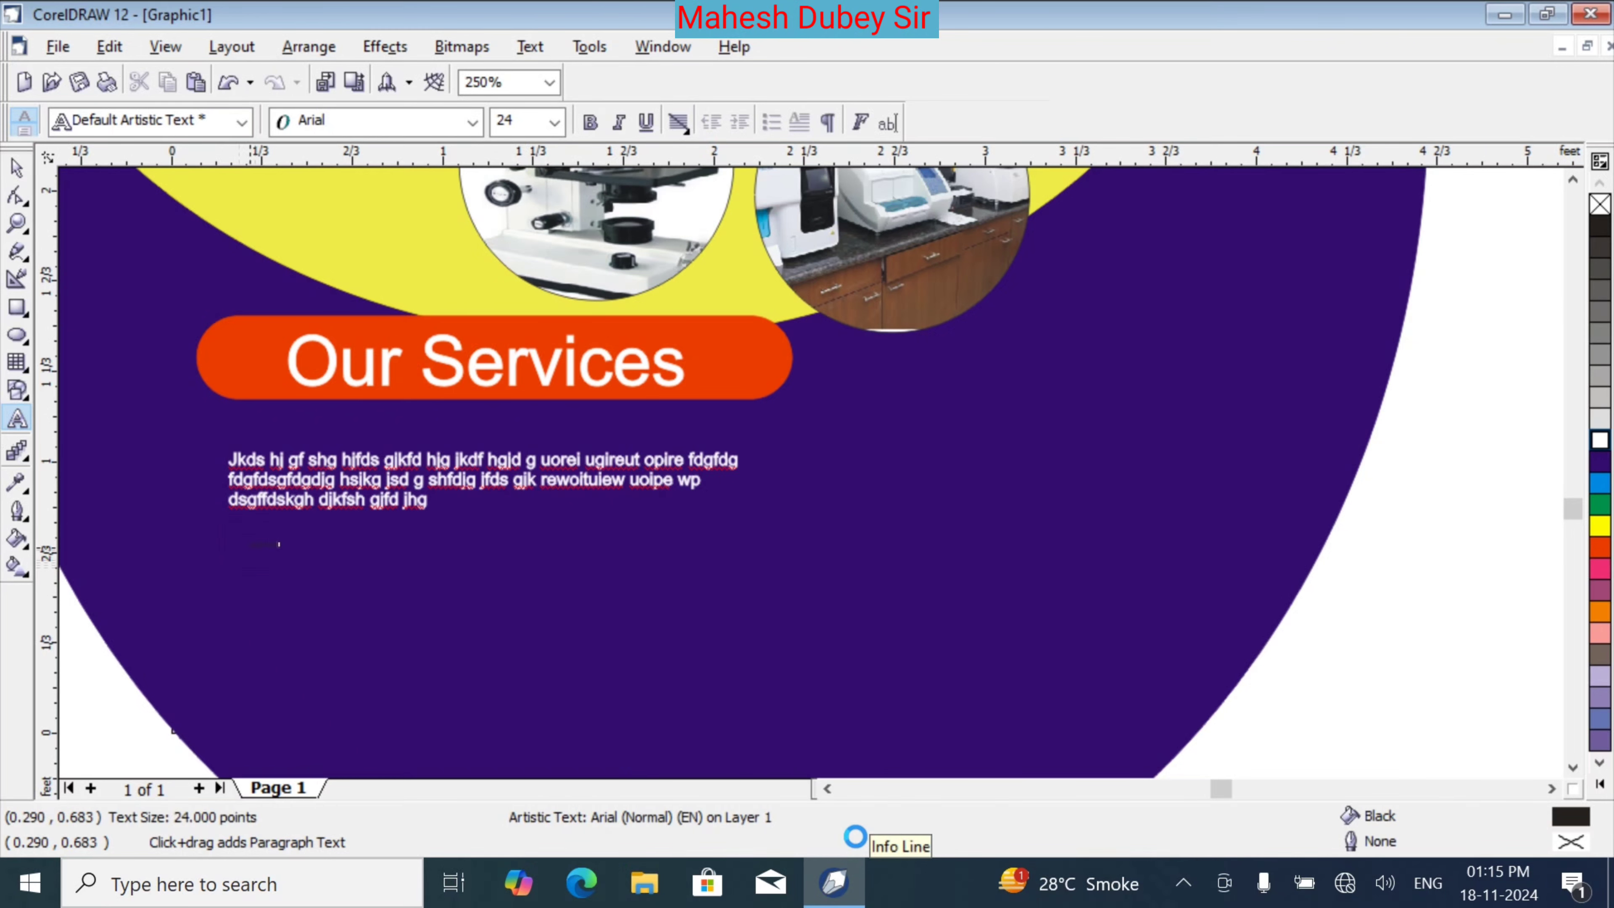
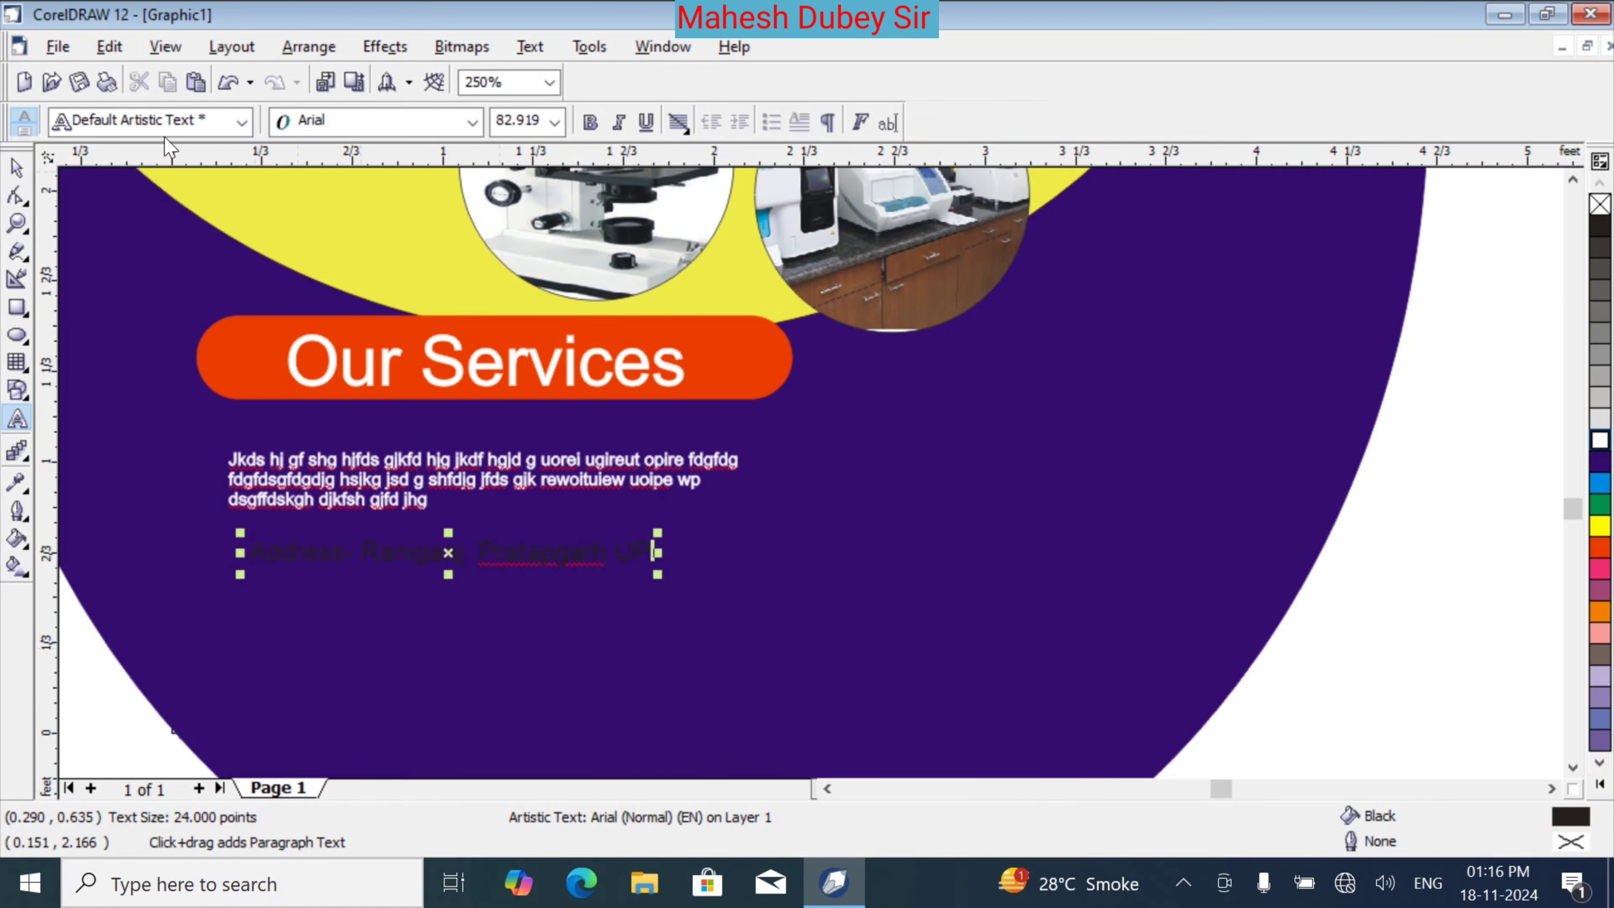
Colour the address line's fill and outline yellow and move it horizontally to the right half of the purple ellipse
{"action": "left_click", "coordinate": [17, 168]}
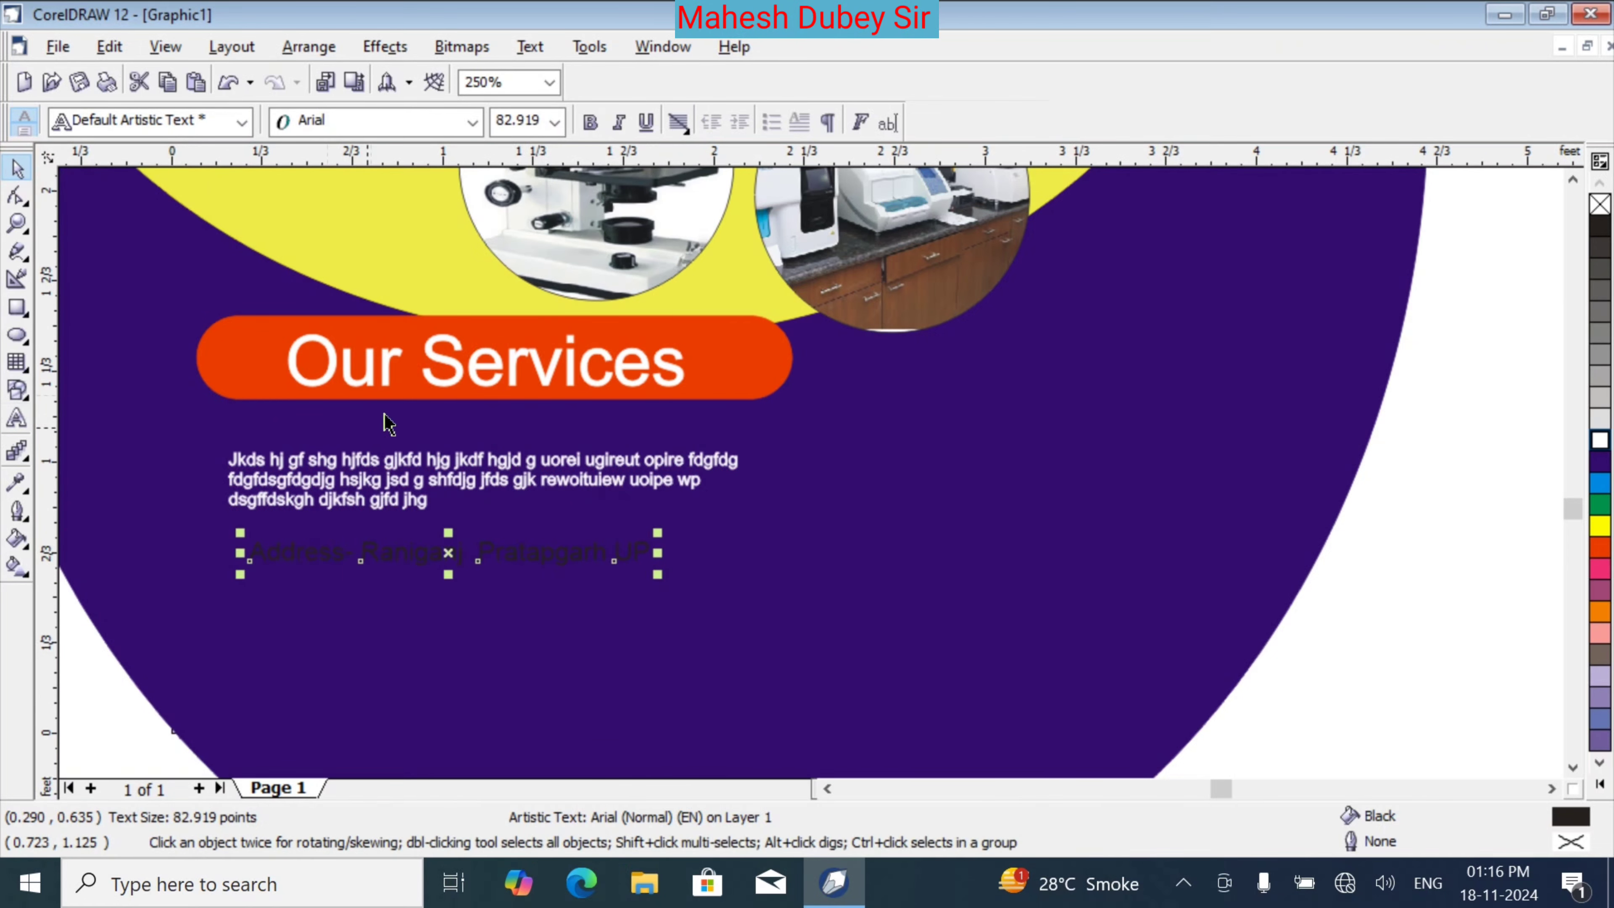
{"action": "left_click", "coordinate": [1599, 525]}
{"action": "right_click", "coordinate": [1599, 525]}
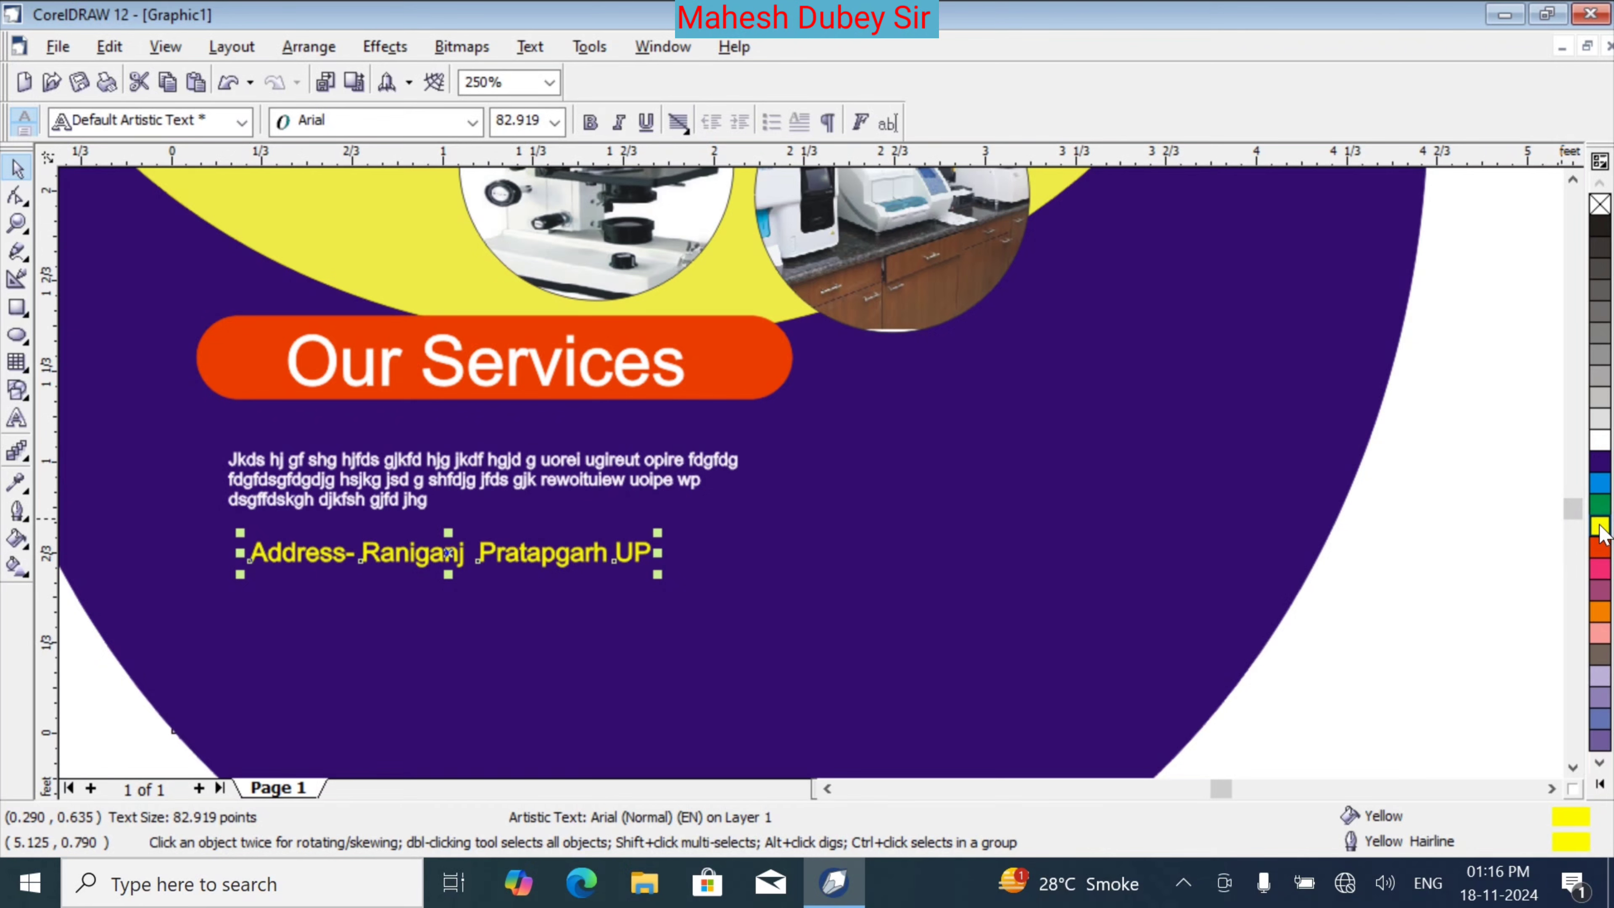
{"action": "left_click_drag", "start_coordinate": [629, 550], "coordinate": [1183, 508]}
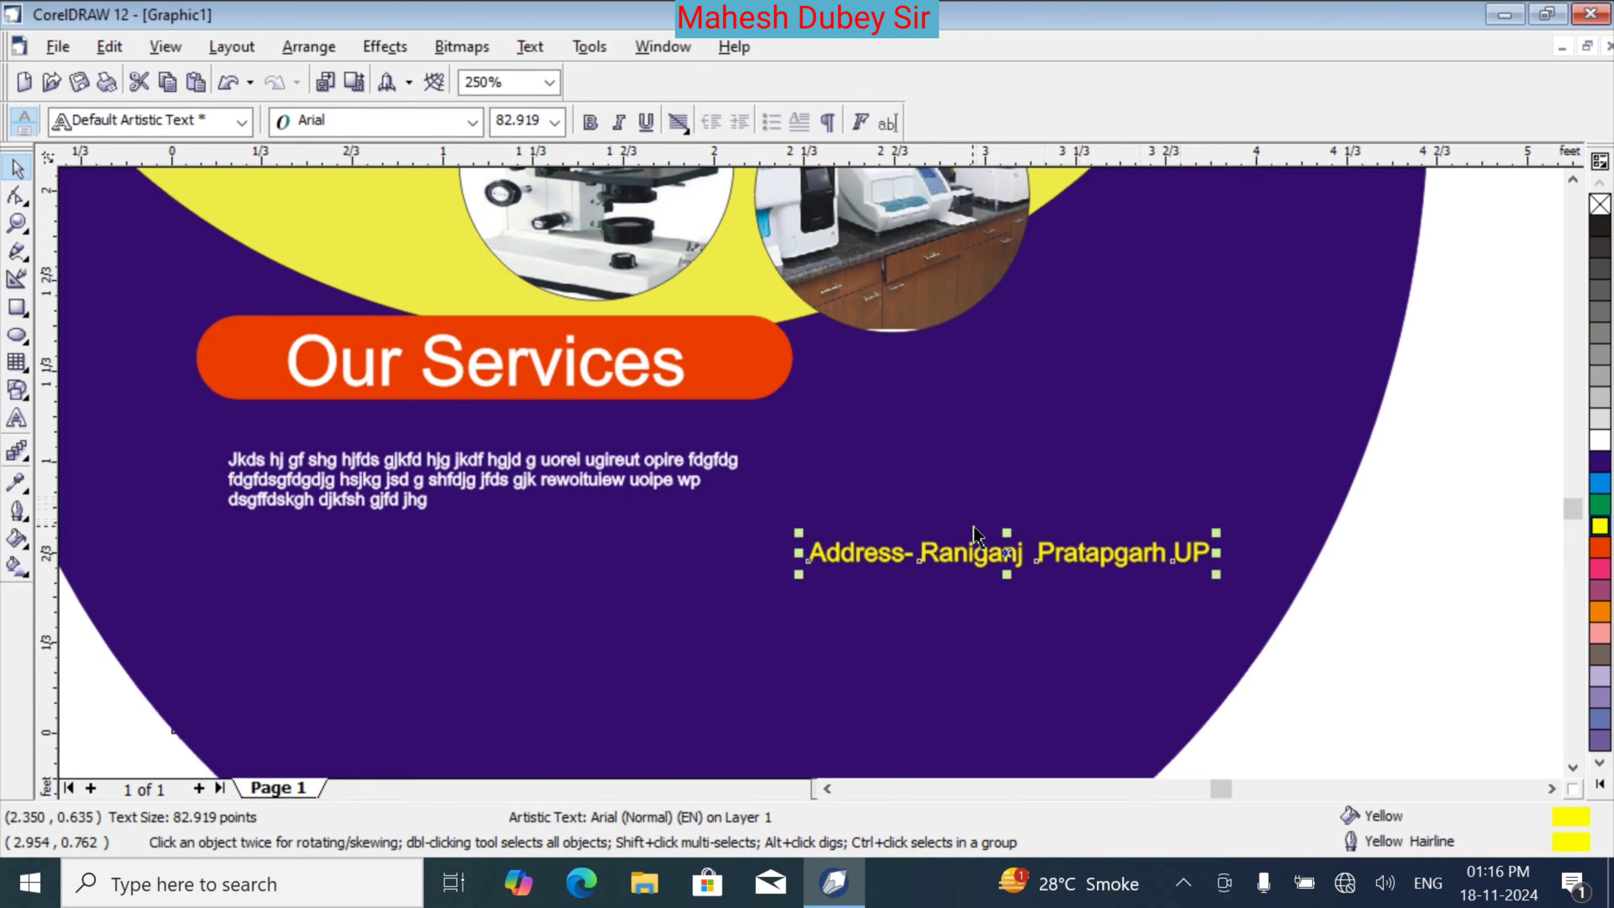
Undo the address line's move, place a copy of it over the purple ellipse's right half, and replace the copy's text with "Contact" and a phone number
{"action": "key", "text": "ctrl+z"}
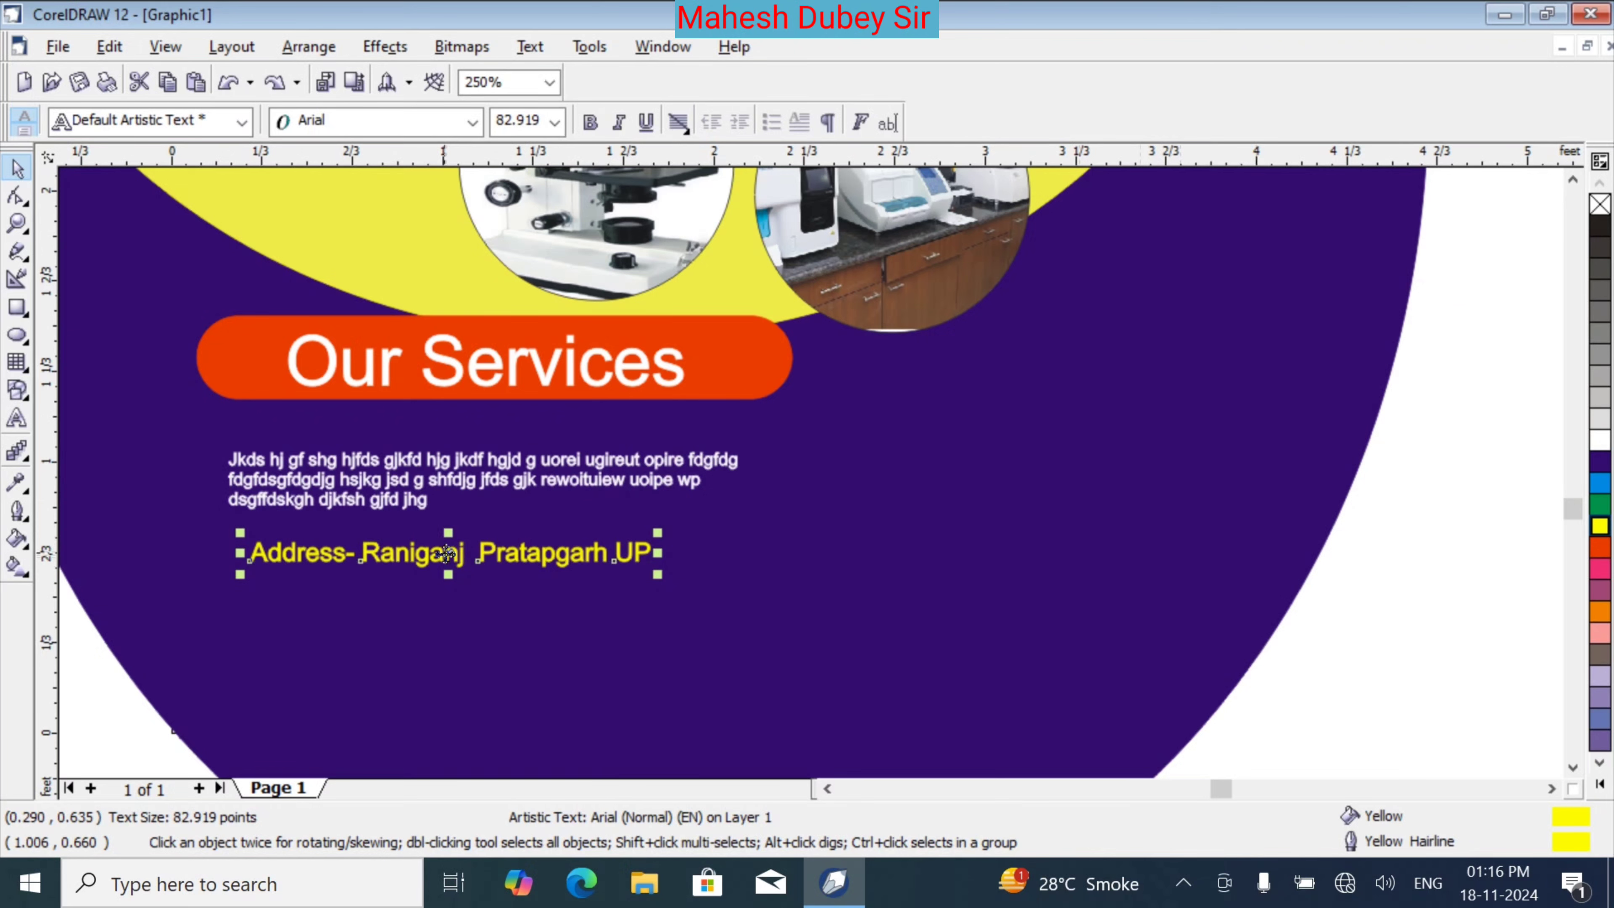
{"action": "left_click_drag", "start_coordinate": [448, 553], "coordinate": [1038, 531]}
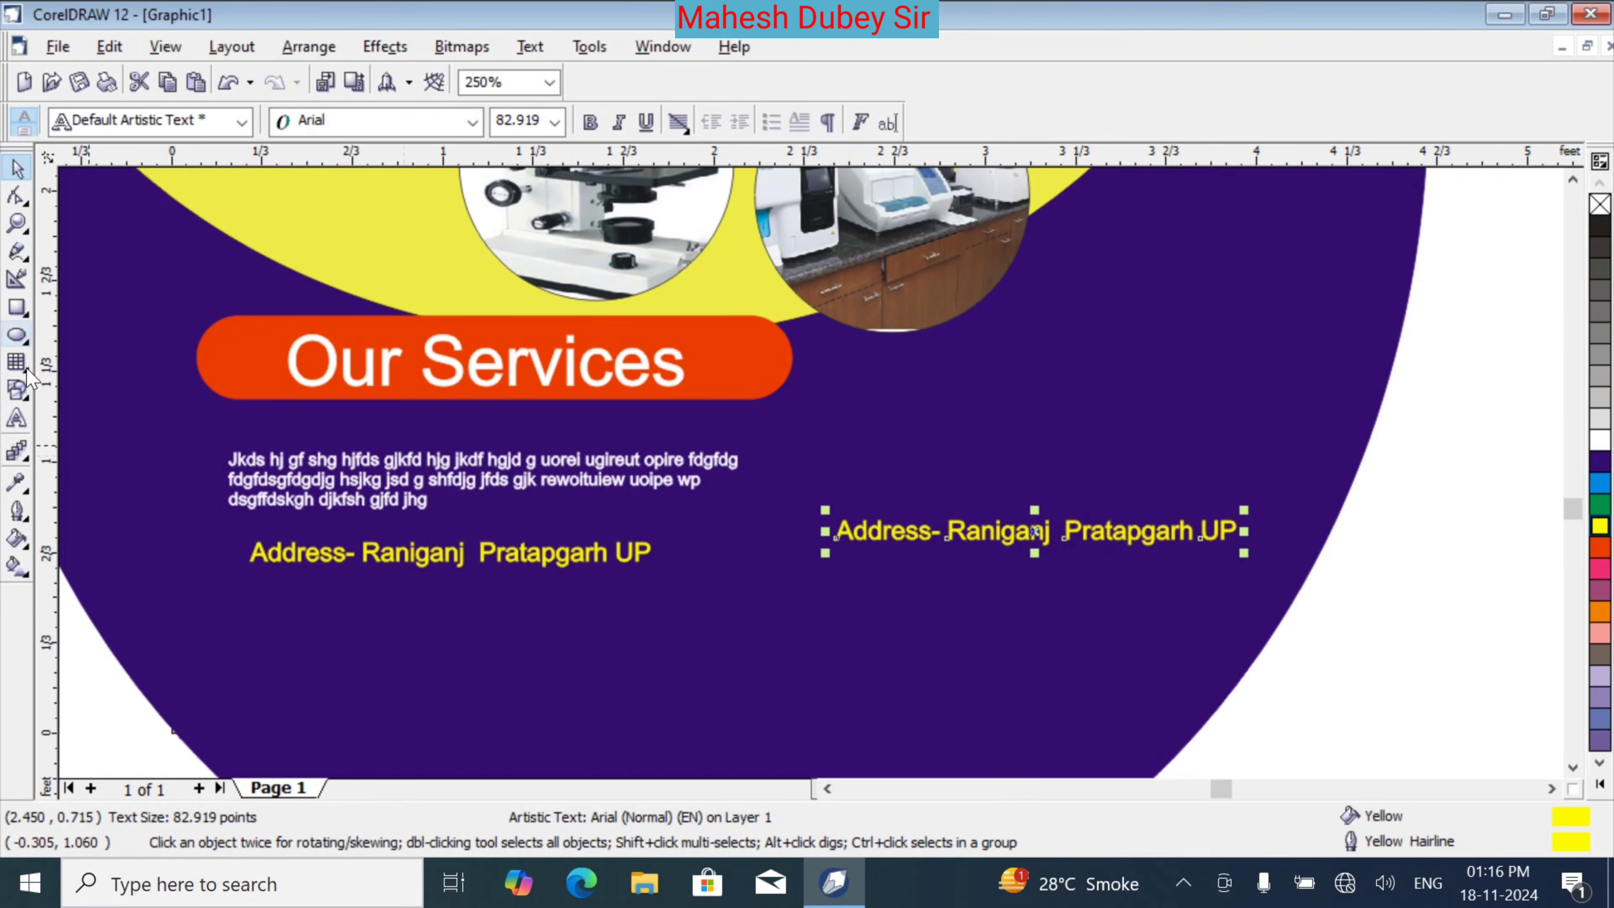
{"action": "left_click", "coordinate": [18, 419]}
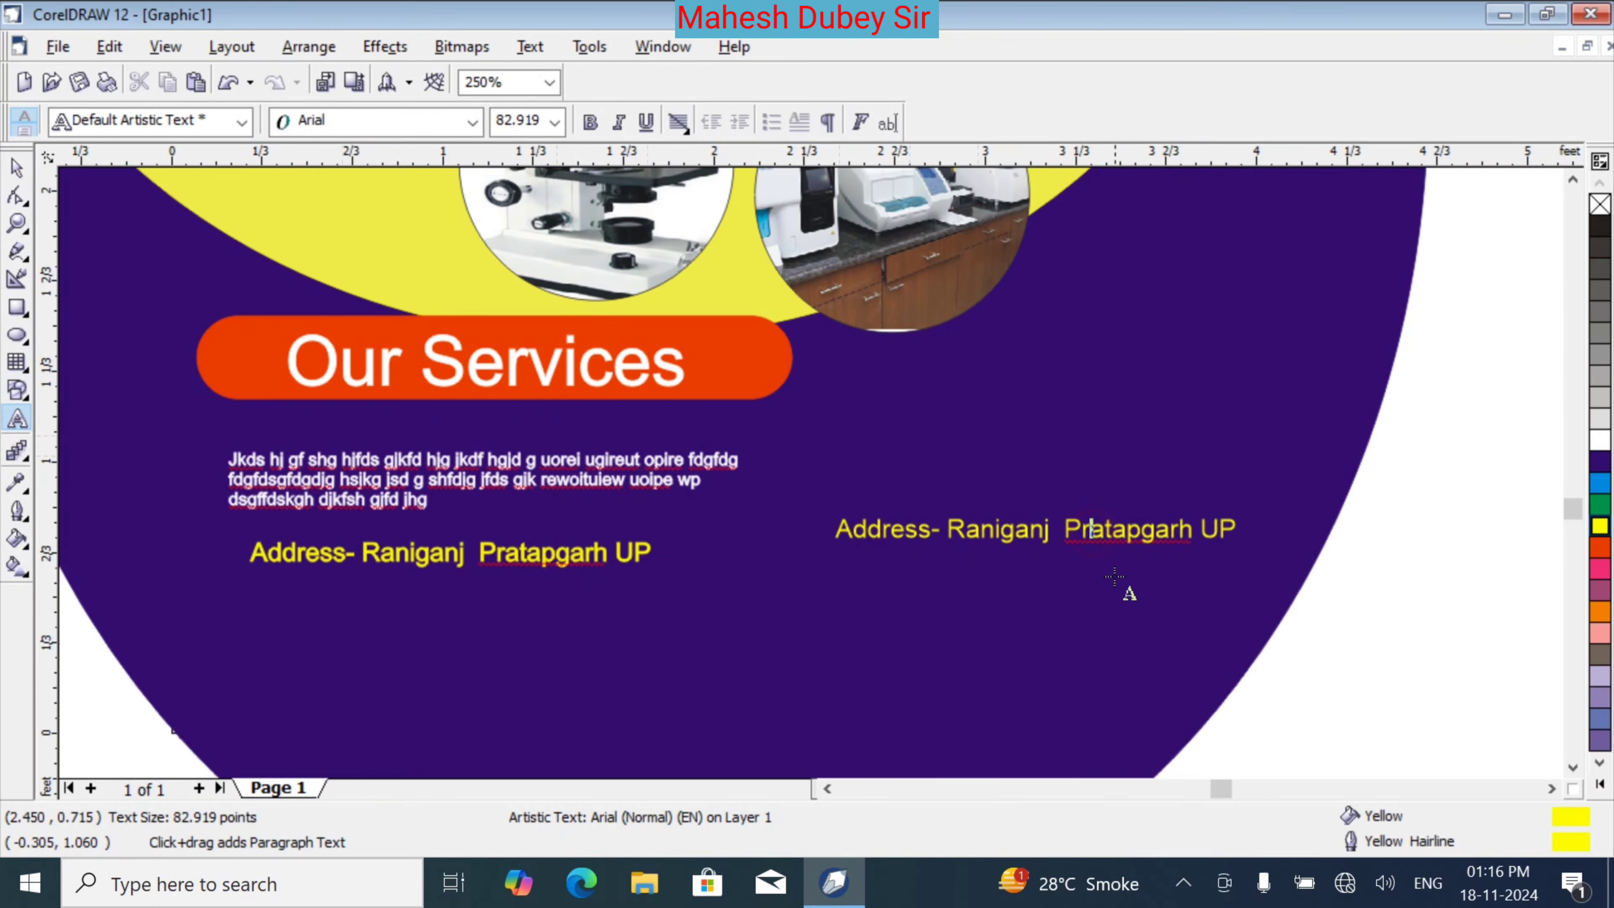
{"action": "key", "text": "ctrl+a"}
{"action": "type", "text": "Col"}
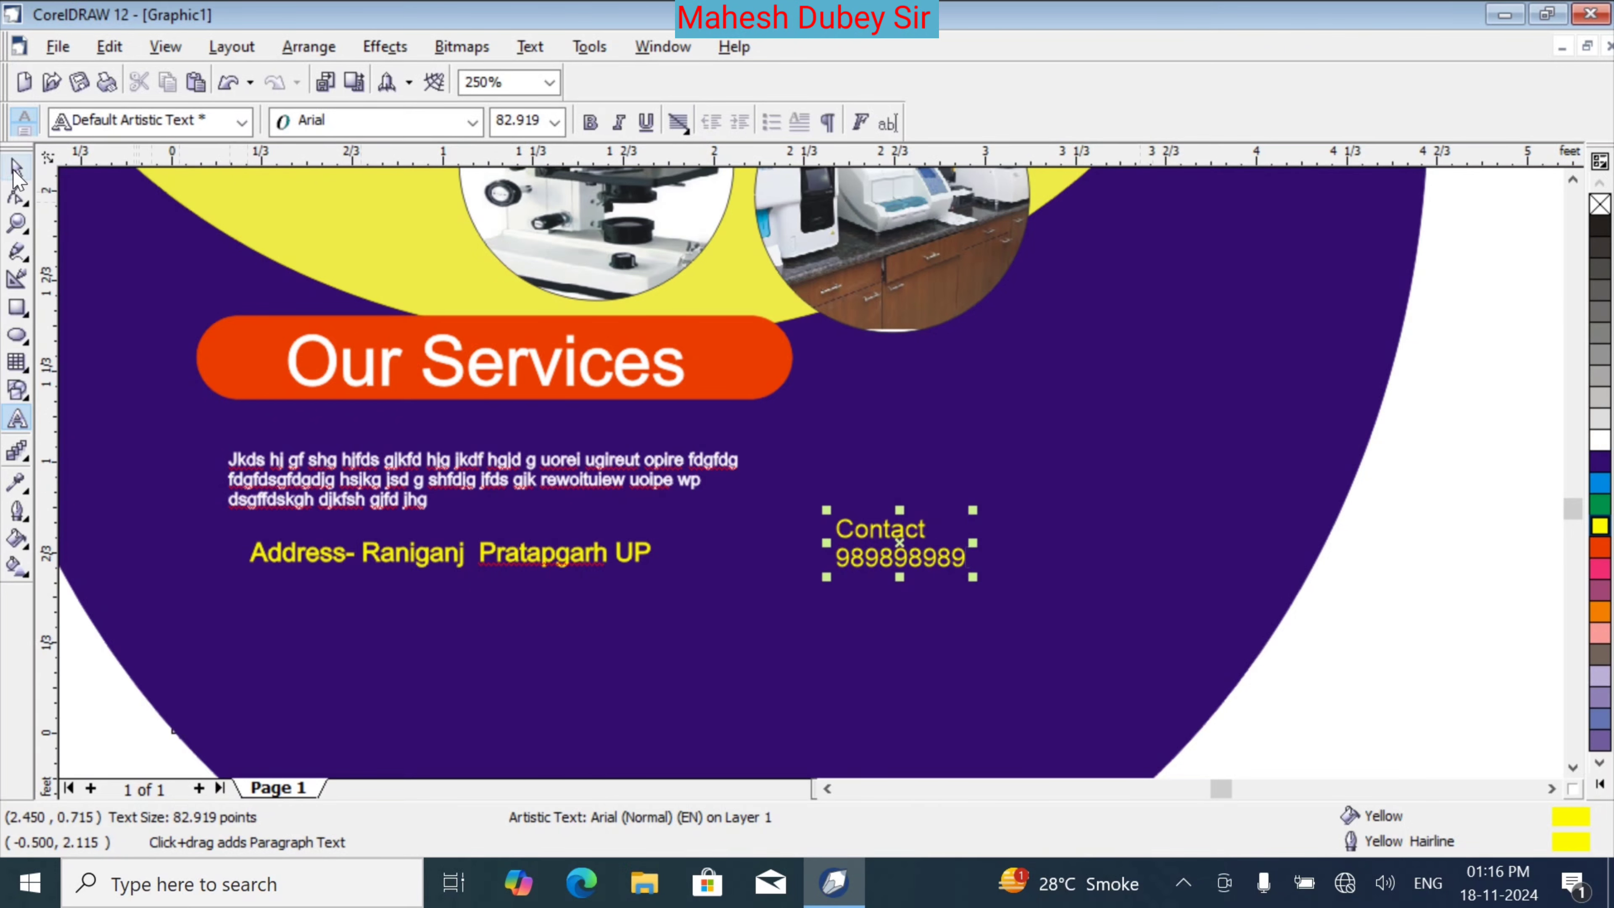
Move the two-line contact text further right on the purple ellipse, slightly above the address line's level
{"action": "left_click", "coordinate": [18, 169]}
{"action": "left_click_drag", "start_coordinate": [928, 556], "coordinate": [1080, 547]}
{"action": "left_click", "coordinate": [1428, 495]}
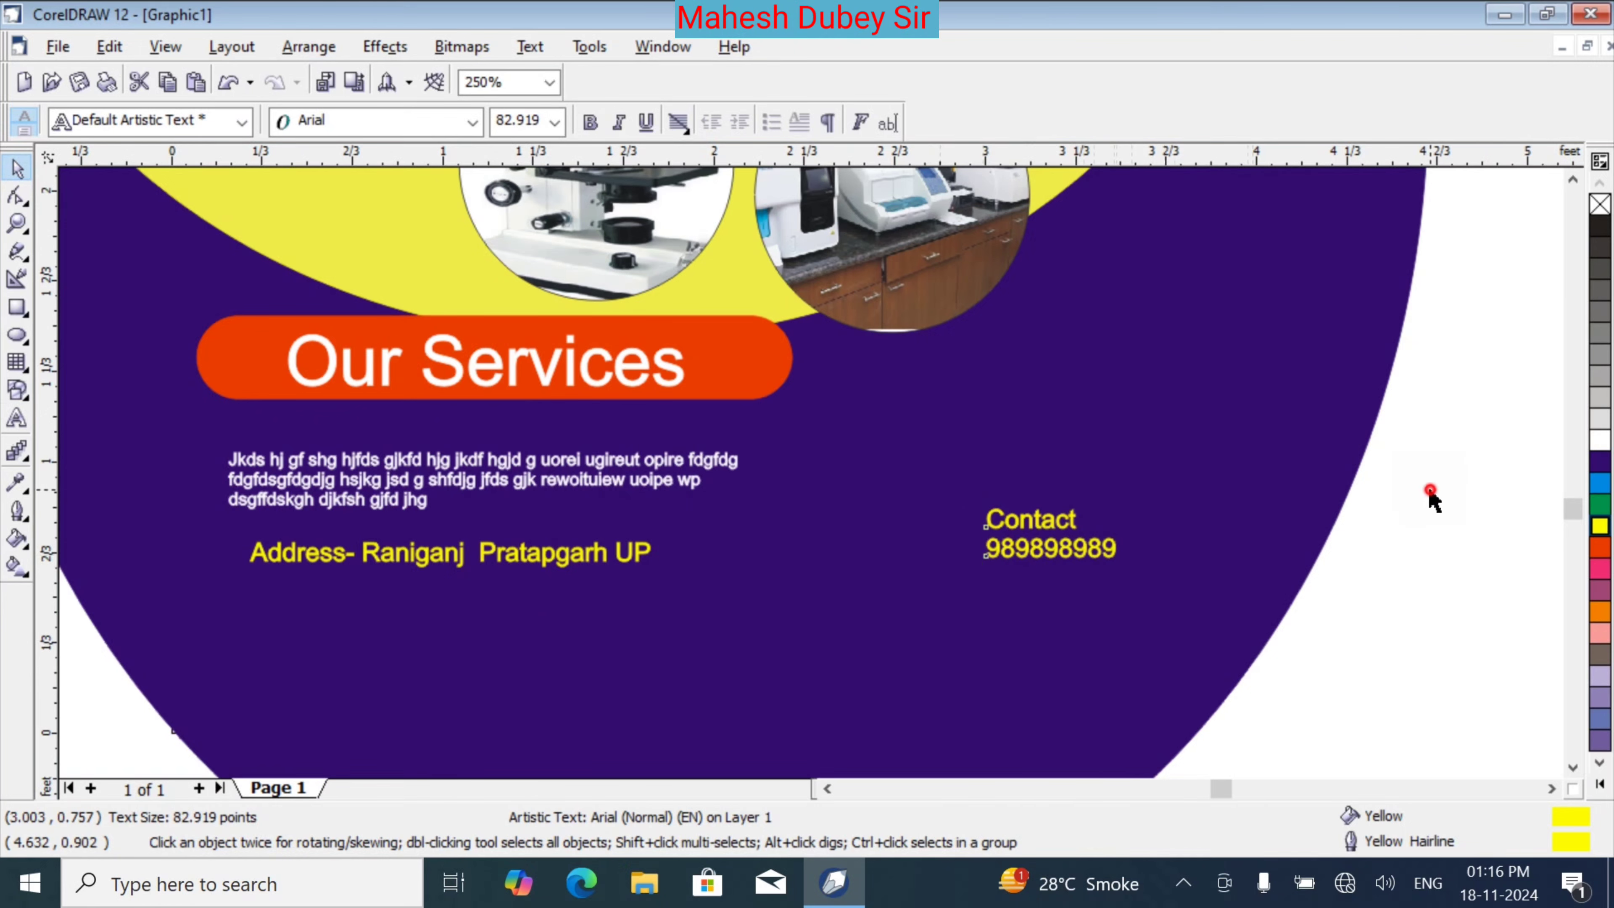
Draw an unfilled rectangle over the banner artwork and resize it to about 4.53 by 5.58 feet
{"action": "scroll", "coordinate": [1138, 407], "scroll_direction": "down", "scroll_amount": 3}
{"action": "scroll", "coordinate": [1138, 416], "scroll_direction": "down", "scroll_amount": 4}
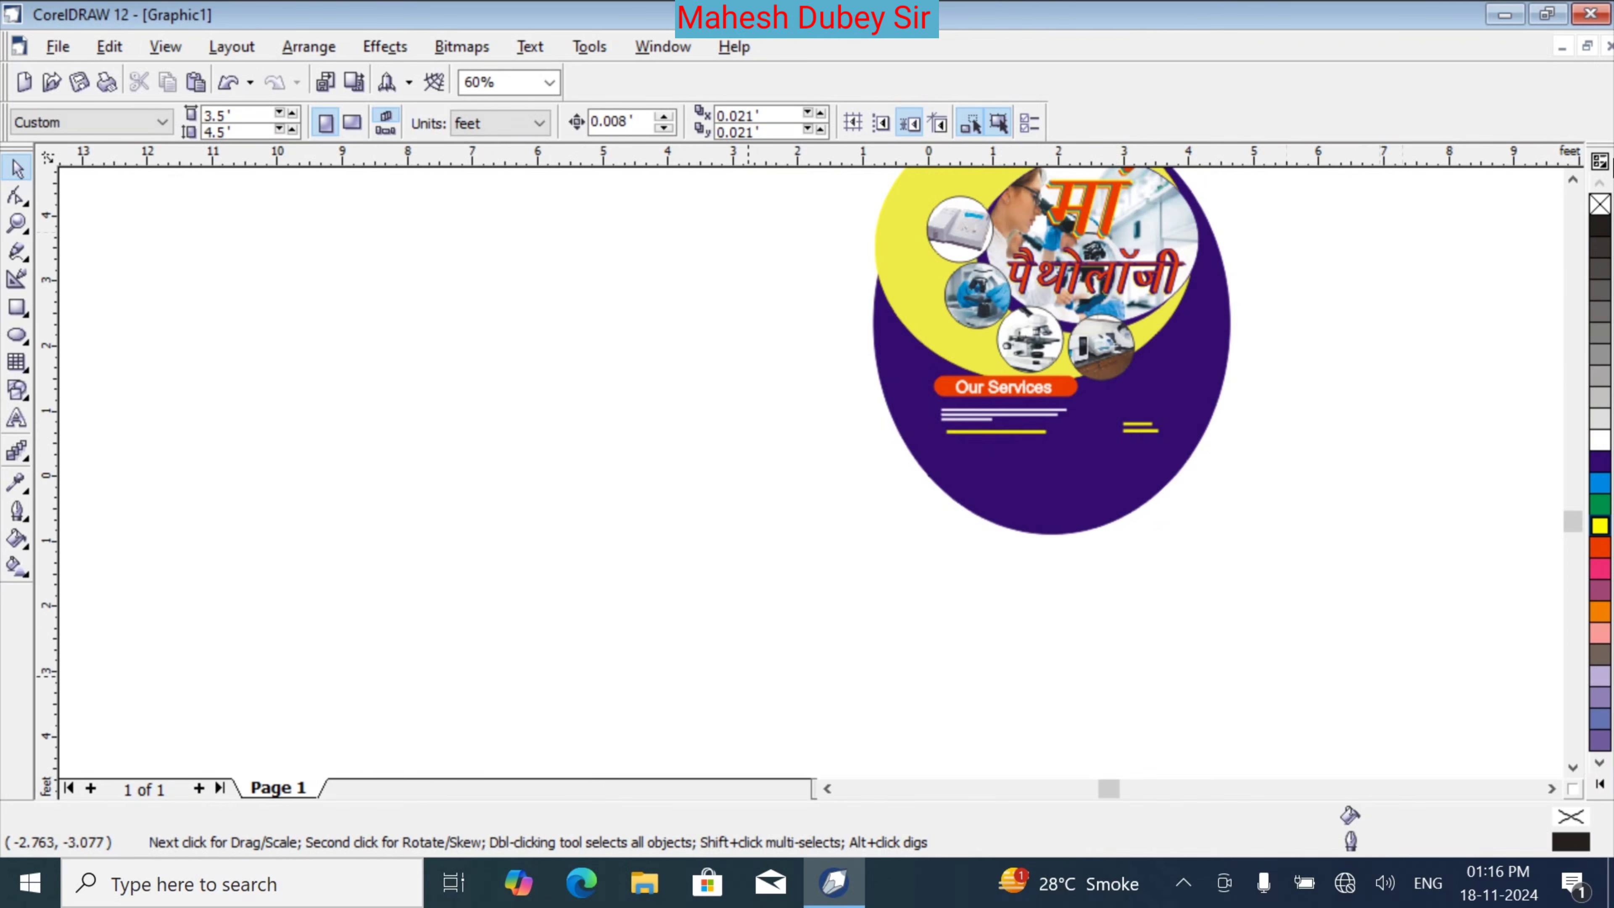
{"action": "scroll", "coordinate": [1568, 202], "scroll_direction": "up", "scroll_amount": 2}
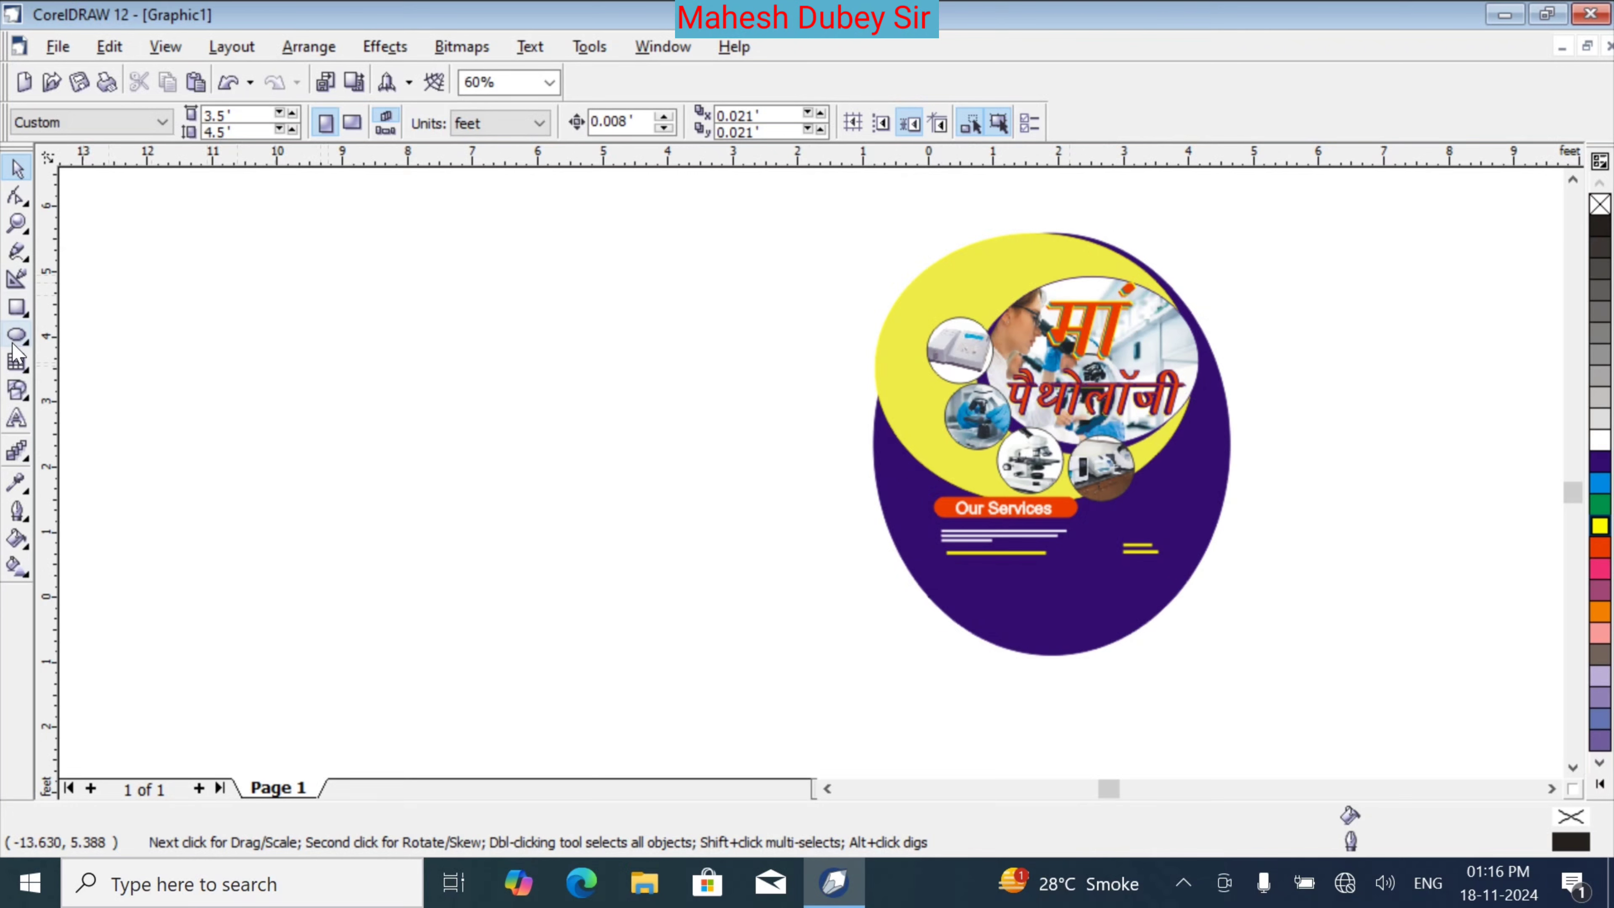
{"action": "left_click", "coordinate": [17, 308]}
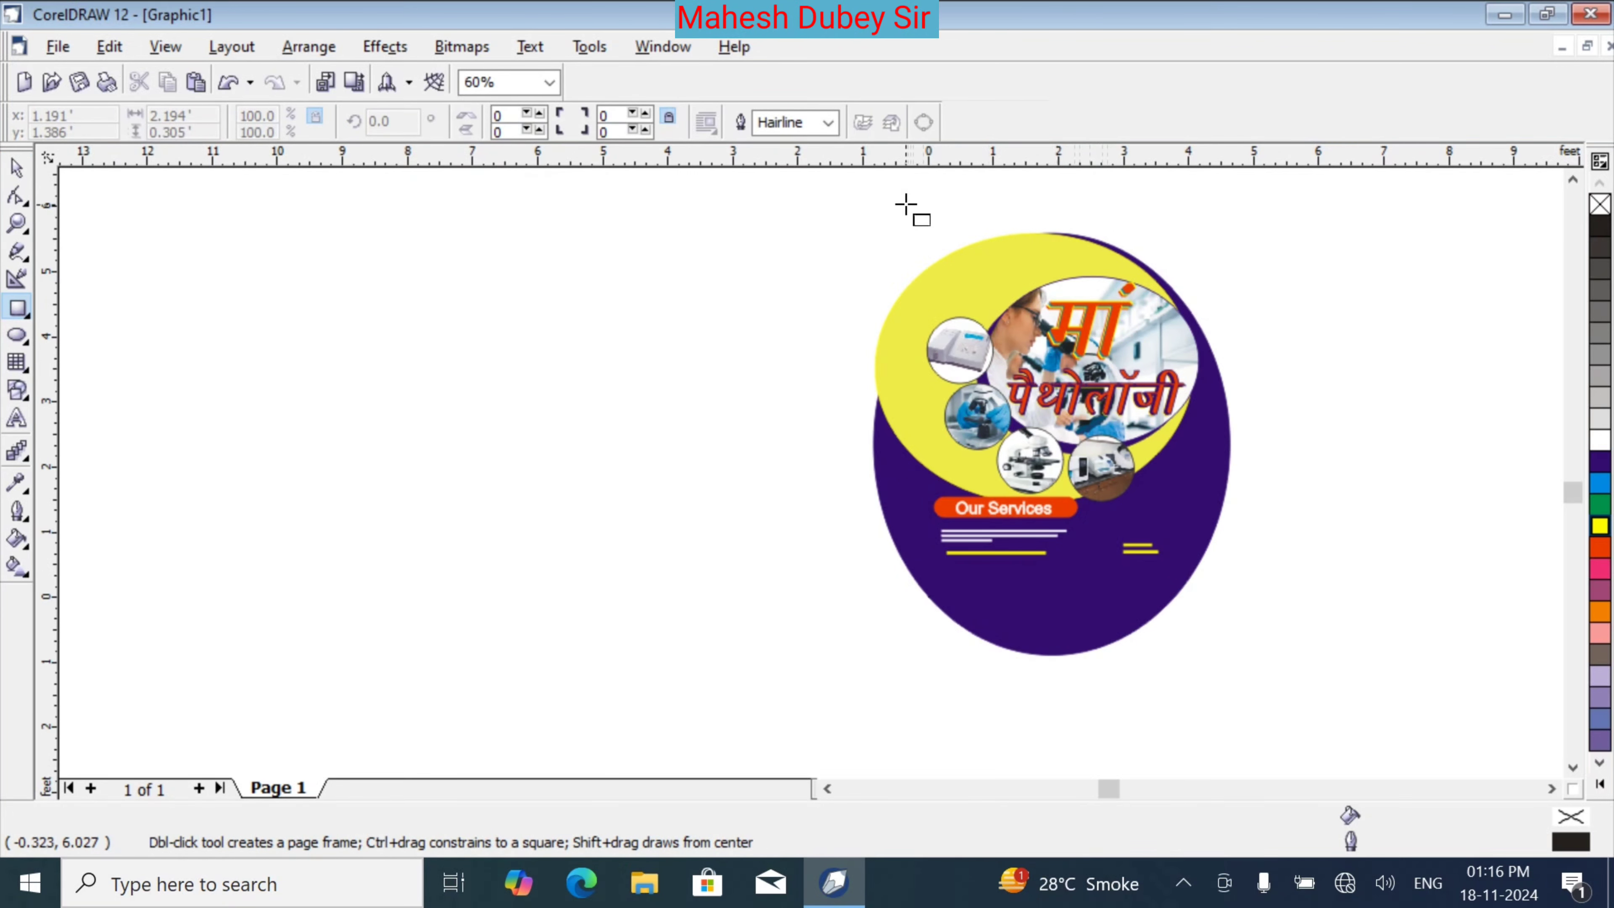
{"action": "mouse_move", "coordinate": [906, 205]}
{"action": "left_mouse_down"}
{"action": "mouse_move", "coordinate": [945, 361]}
{"action": "mouse_move", "coordinate": [1025, 542]}
{"action": "mouse_move", "coordinate": [1199, 636]}
{"action": "mouse_move", "coordinate": [1224, 631]}
{"action": "left_mouse_up"}
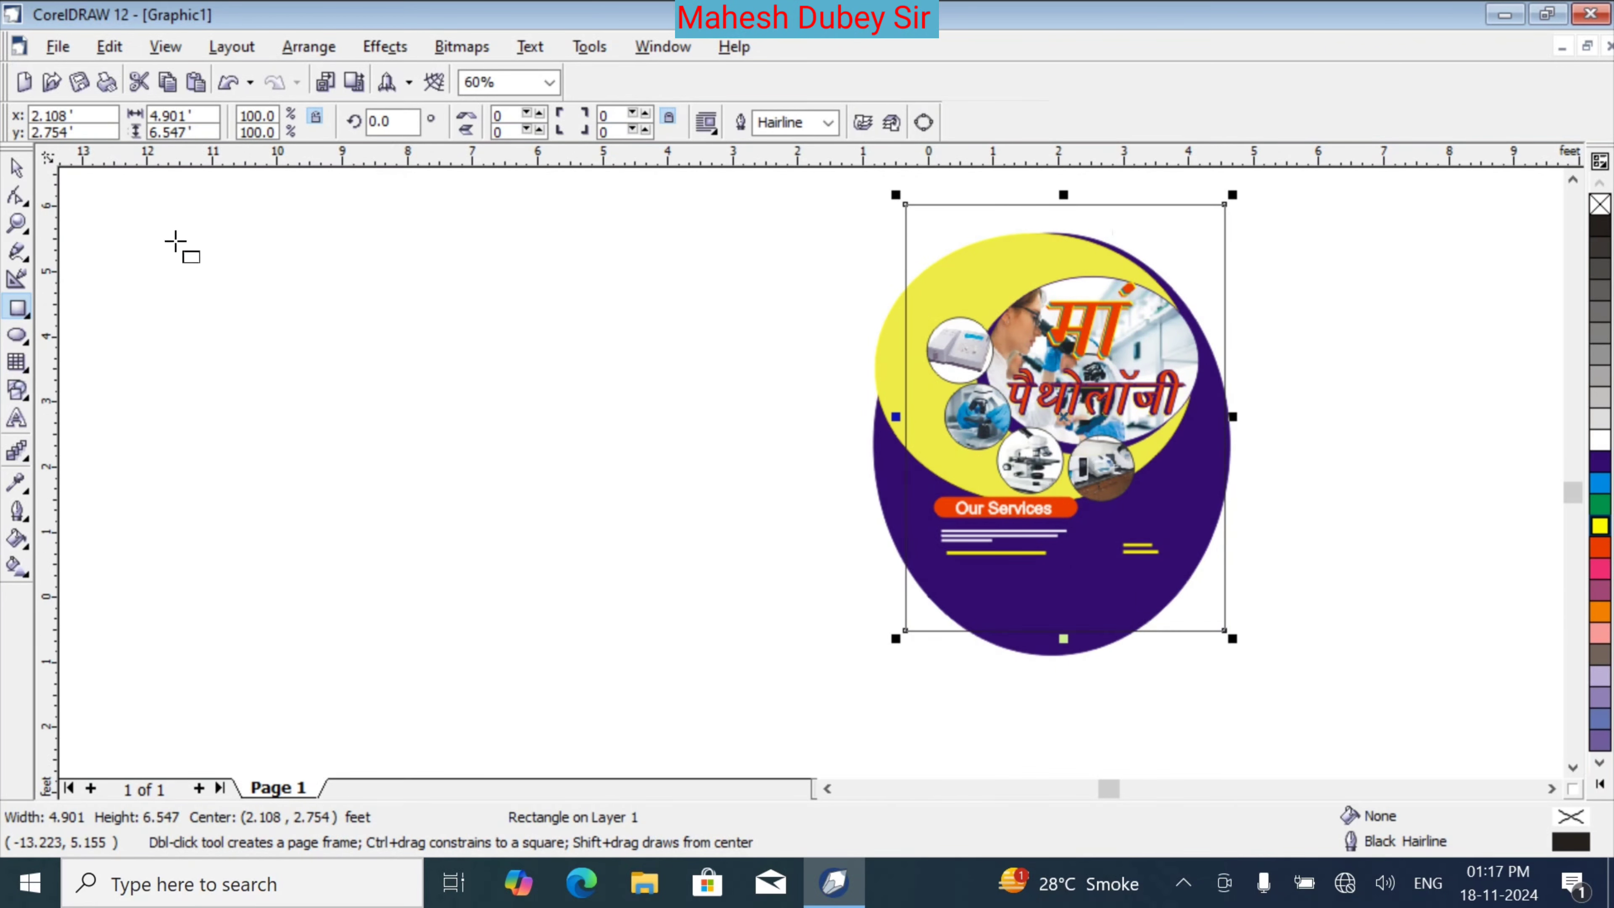
{"action": "left_click", "coordinate": [18, 169]}
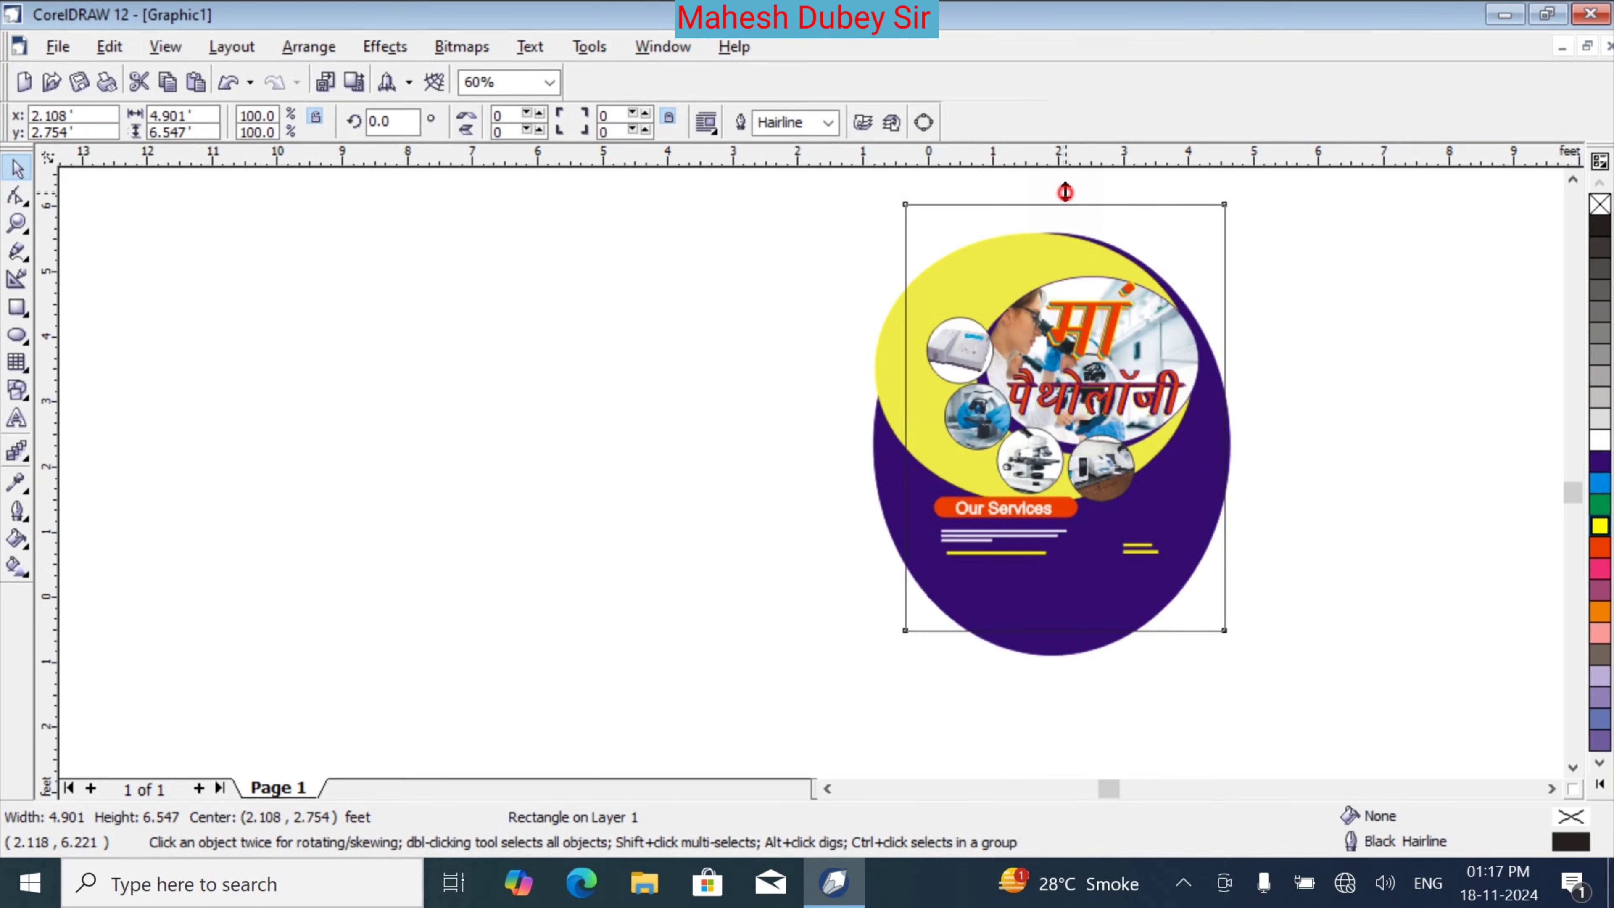
{"action": "left_click_drag", "start_coordinate": [1064, 190], "coordinate": [1064, 254]}
{"action": "left_click_drag", "start_coordinate": [1236, 451], "coordinate": [1200, 450]}
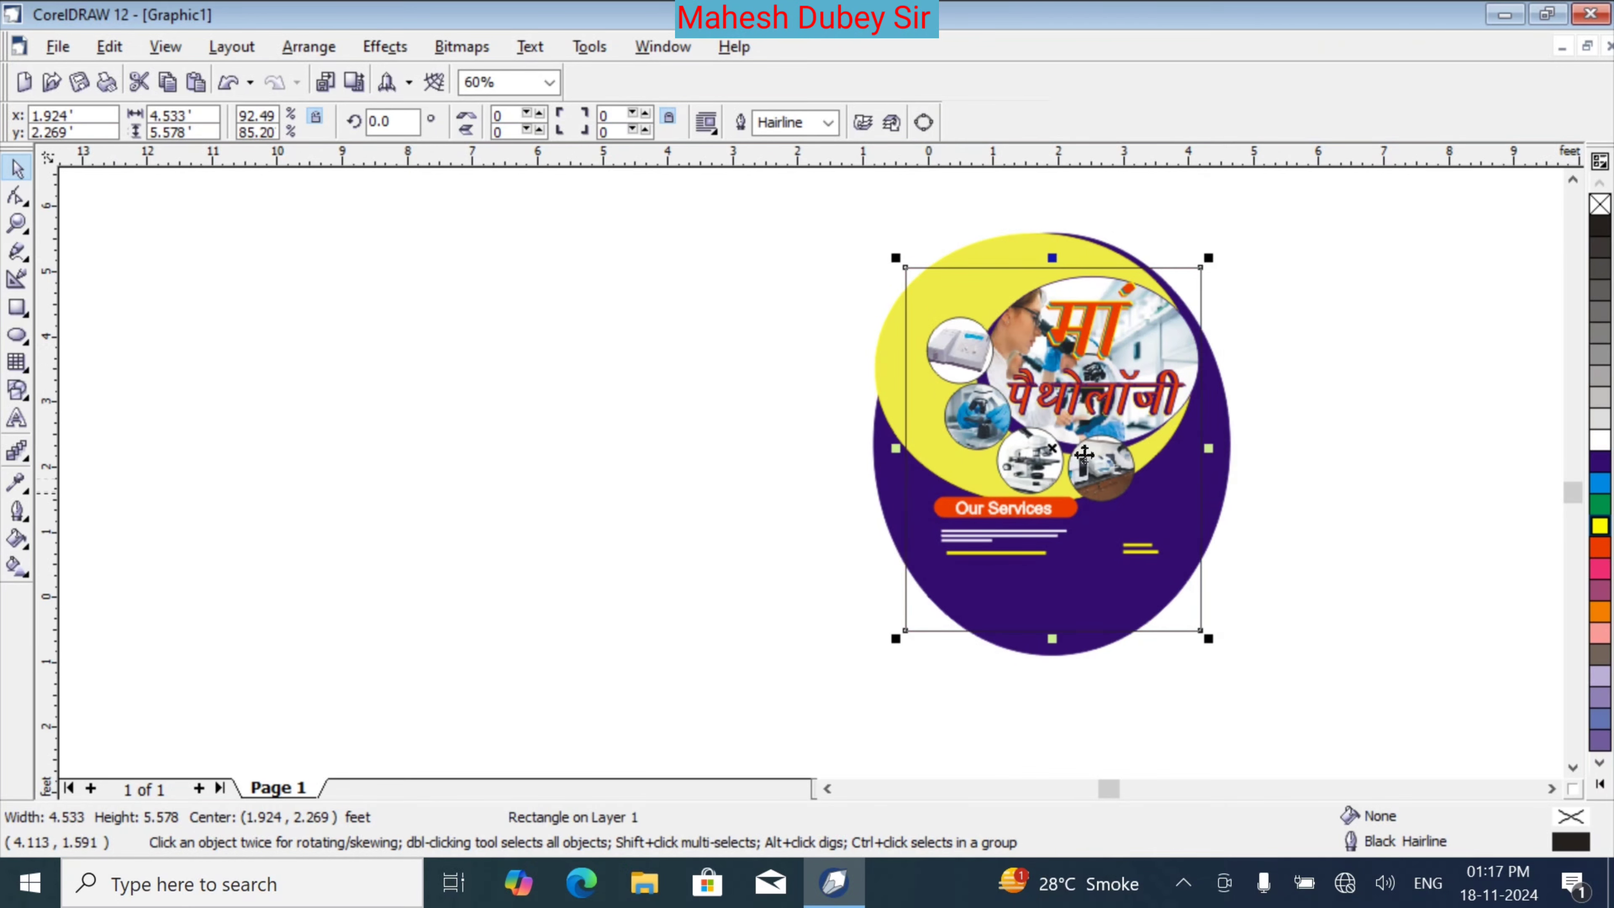
Scale the unfilled rectangle down from its lower-right corner to about 4.06 by 4.99 feet
{"action": "left_click", "coordinate": [911, 461]}
{"action": "left_click", "coordinate": [911, 461]}
{"action": "left_click", "coordinate": [1191, 702]}
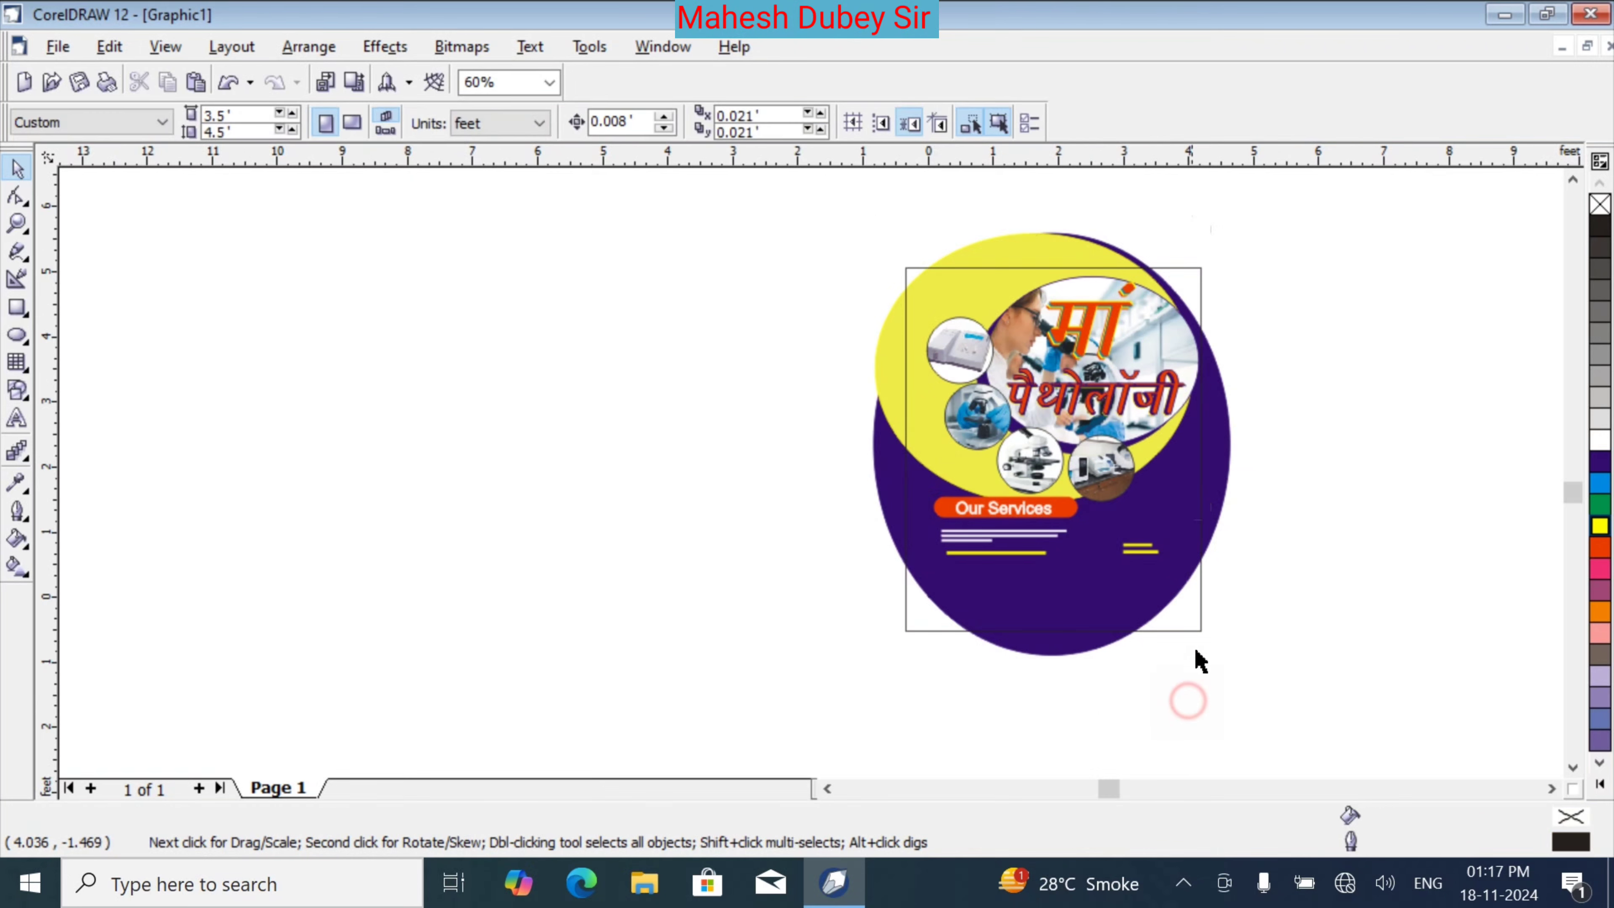
{"action": "left_click", "coordinate": [1201, 632]}
{"action": "left_click_drag", "start_coordinate": [1203, 641], "coordinate": [1180, 604]}
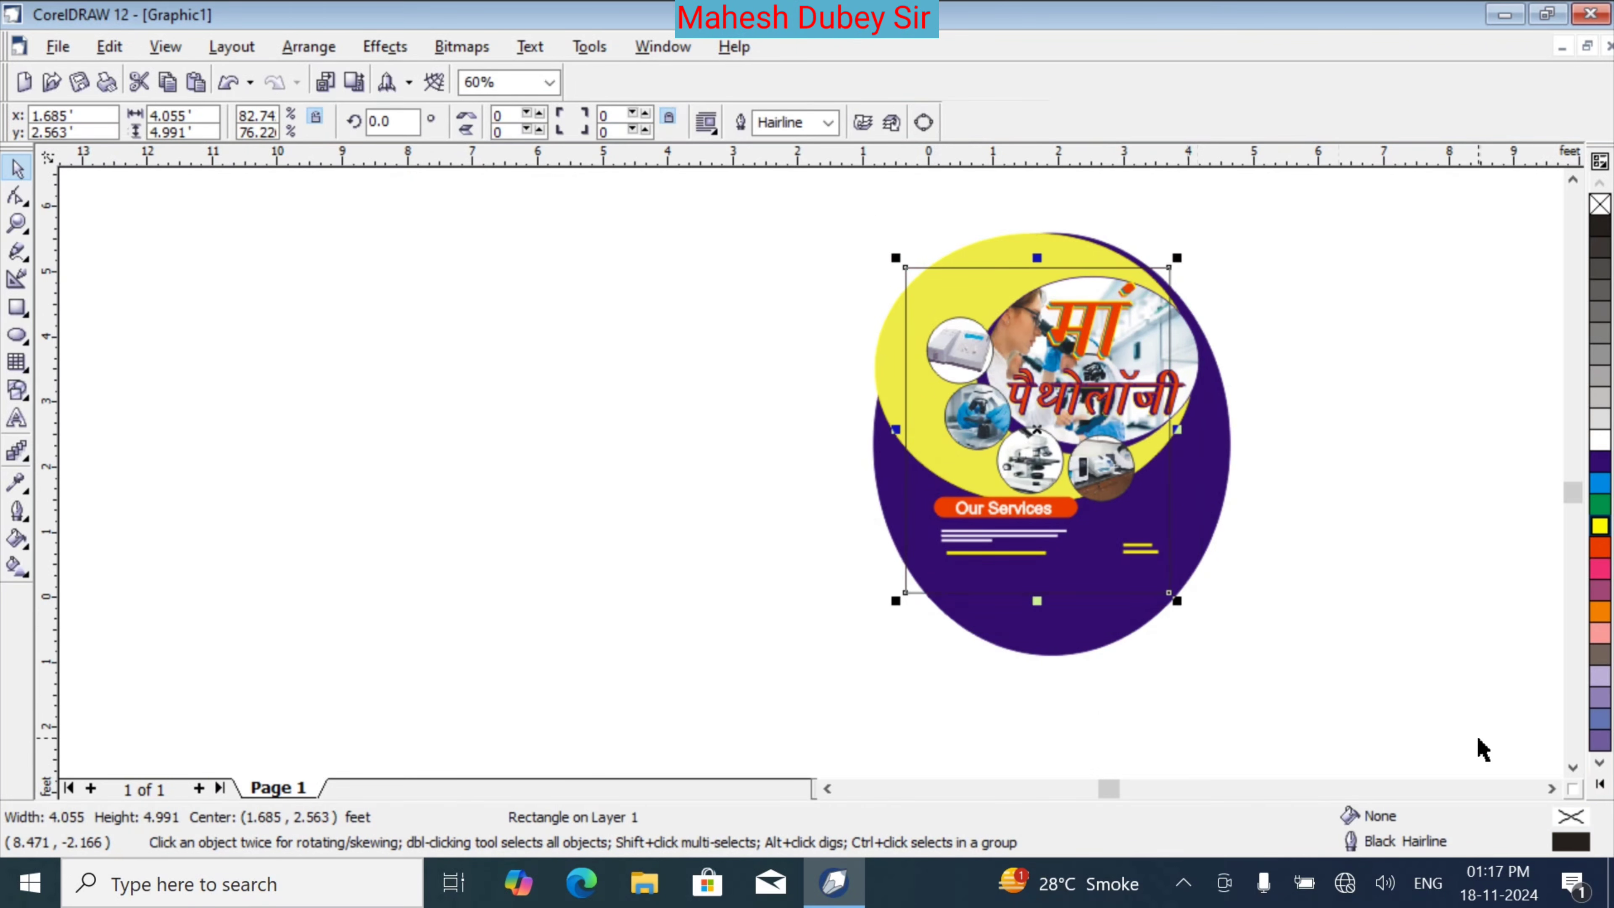
Nudge the unfilled rectangle right so its centre sits at about 1.9 feet horizontally
{"action": "key", "text": "Right"}
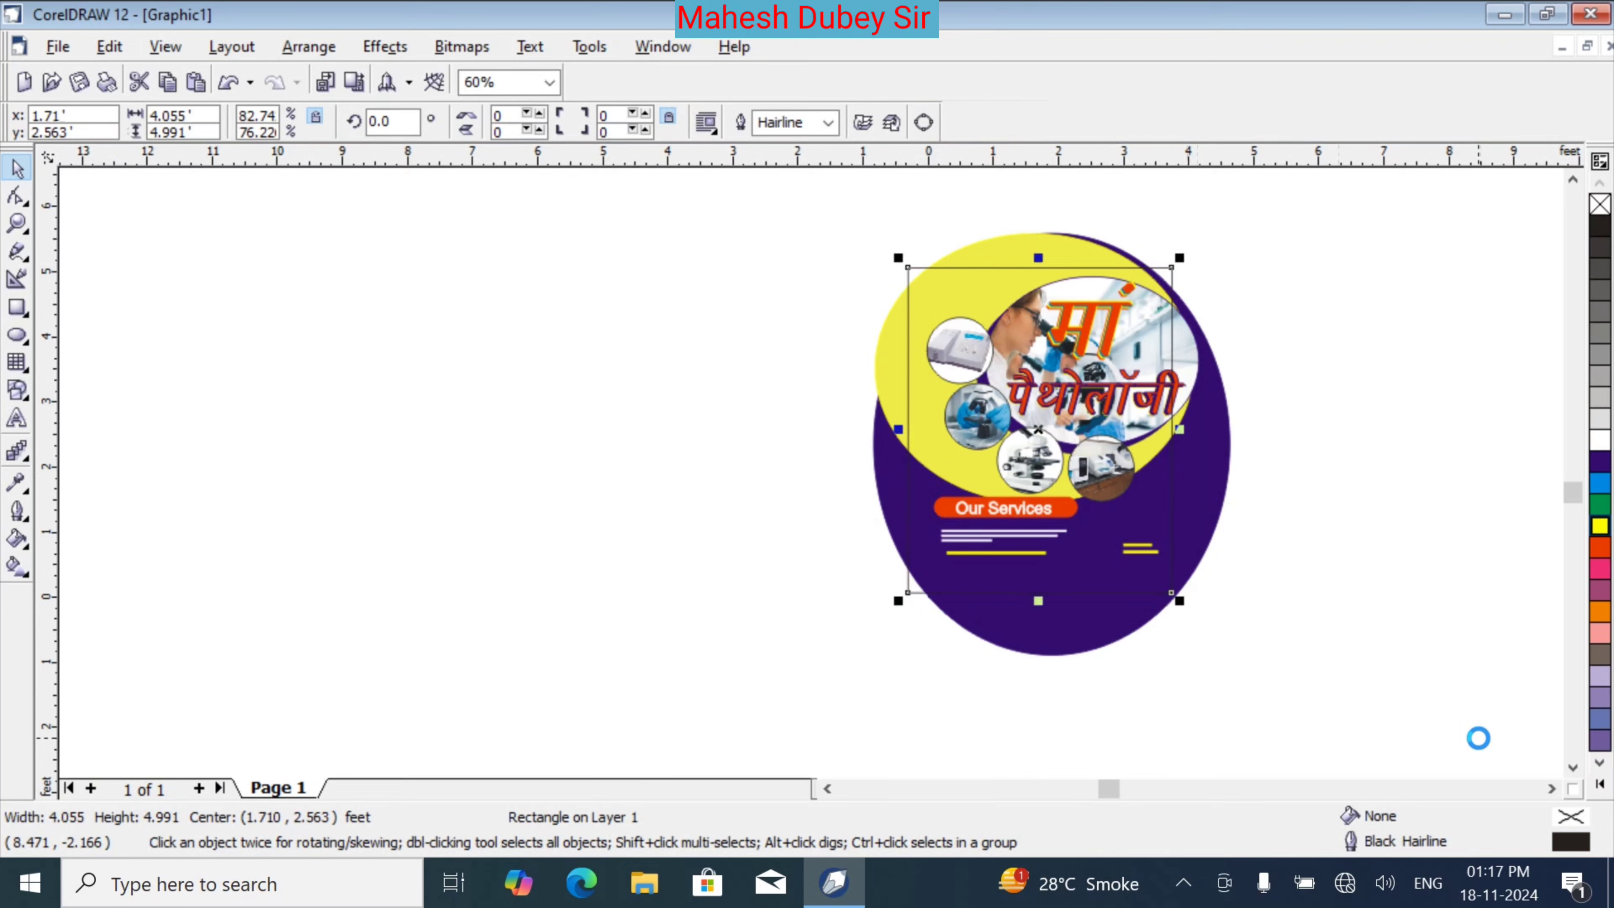
{"action": "key", "text": "Right"}
{"action": "key", "text": "Right"}
{"action": "key", "text": "Right"}
{"action": "key", "text": "Right"}
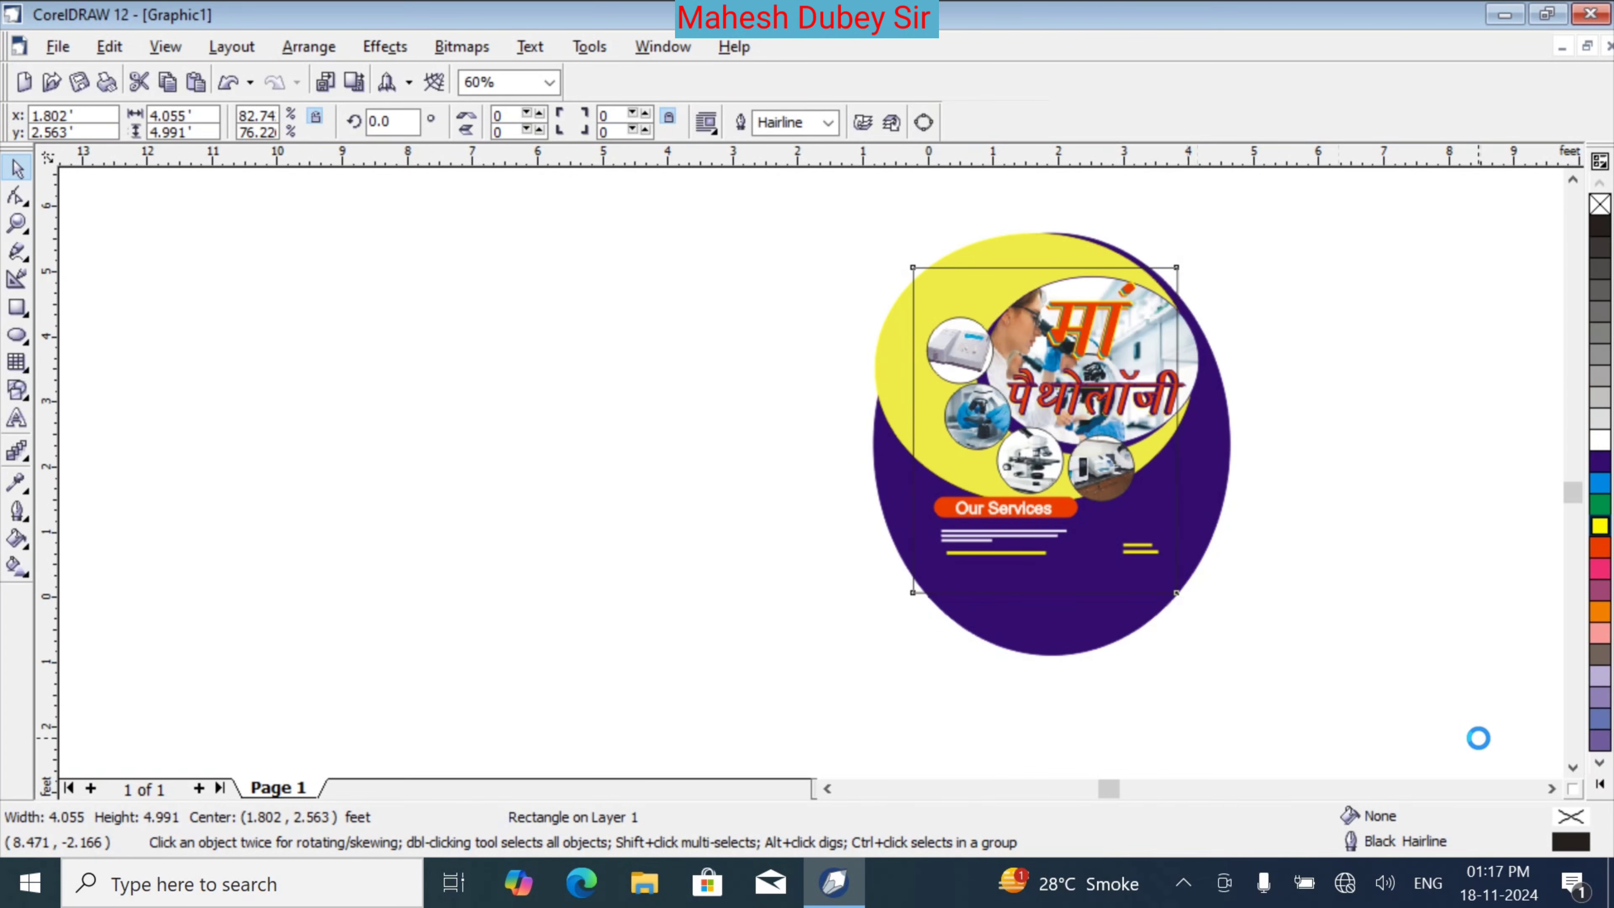
{"action": "key", "text": "Right"}
{"action": "key", "text": "Right"}
{"action": "key", "text": "Right"}
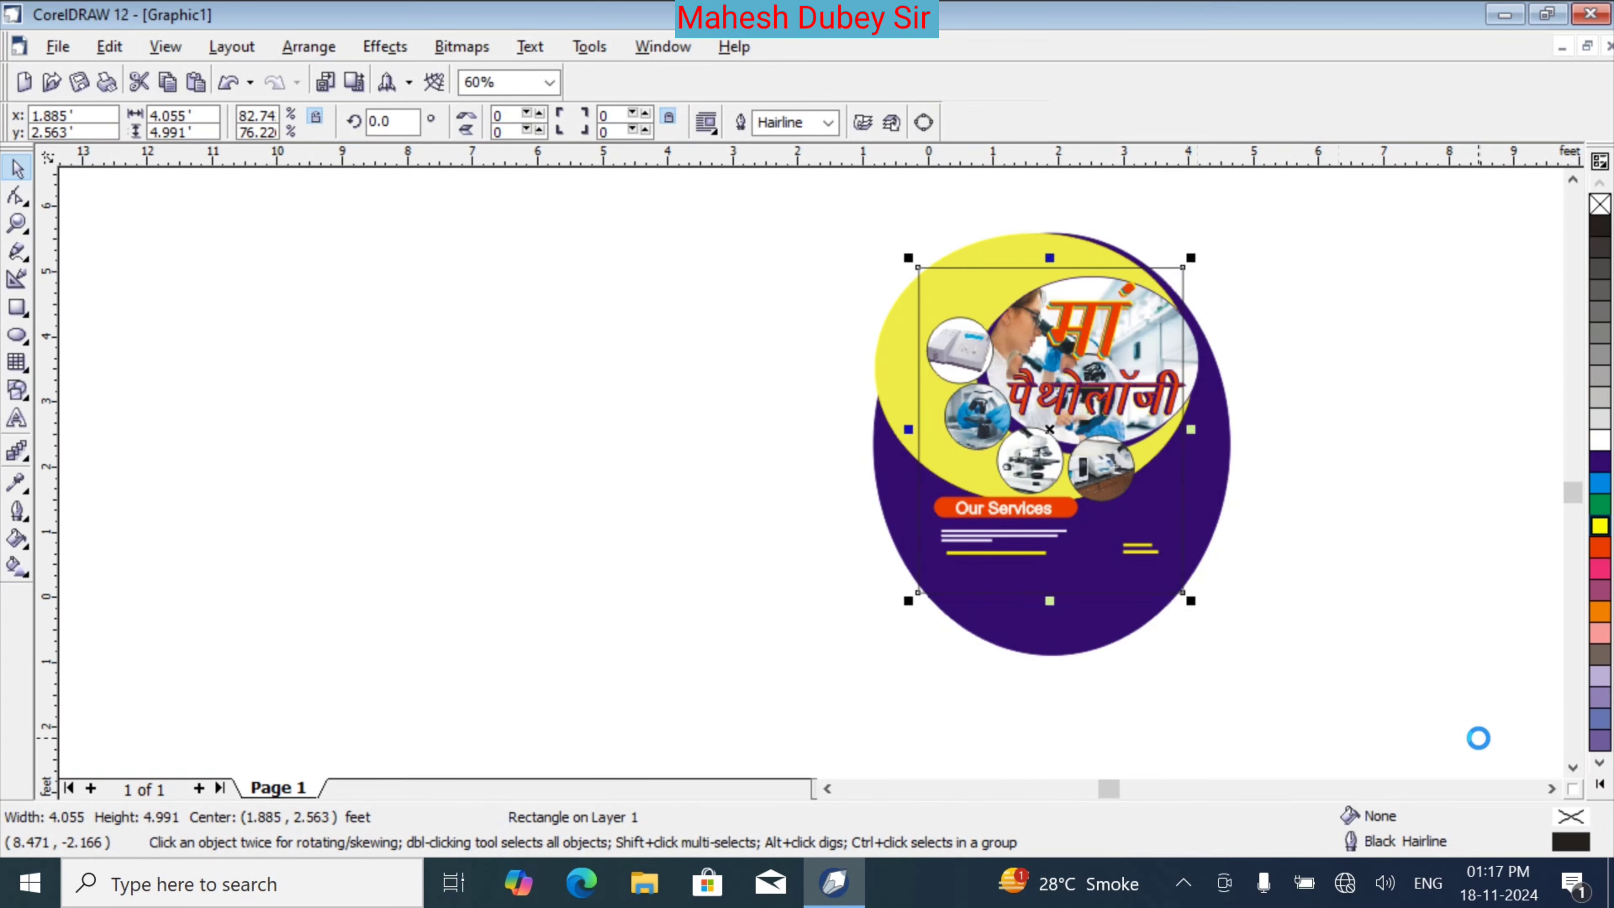
Try to reduce the purple ellipse's height from its lower edge
{"action": "left_click", "coordinate": [1080, 636]}
{"action": "left_click_drag", "start_coordinate": [1054, 661], "coordinate": [1056, 637]}
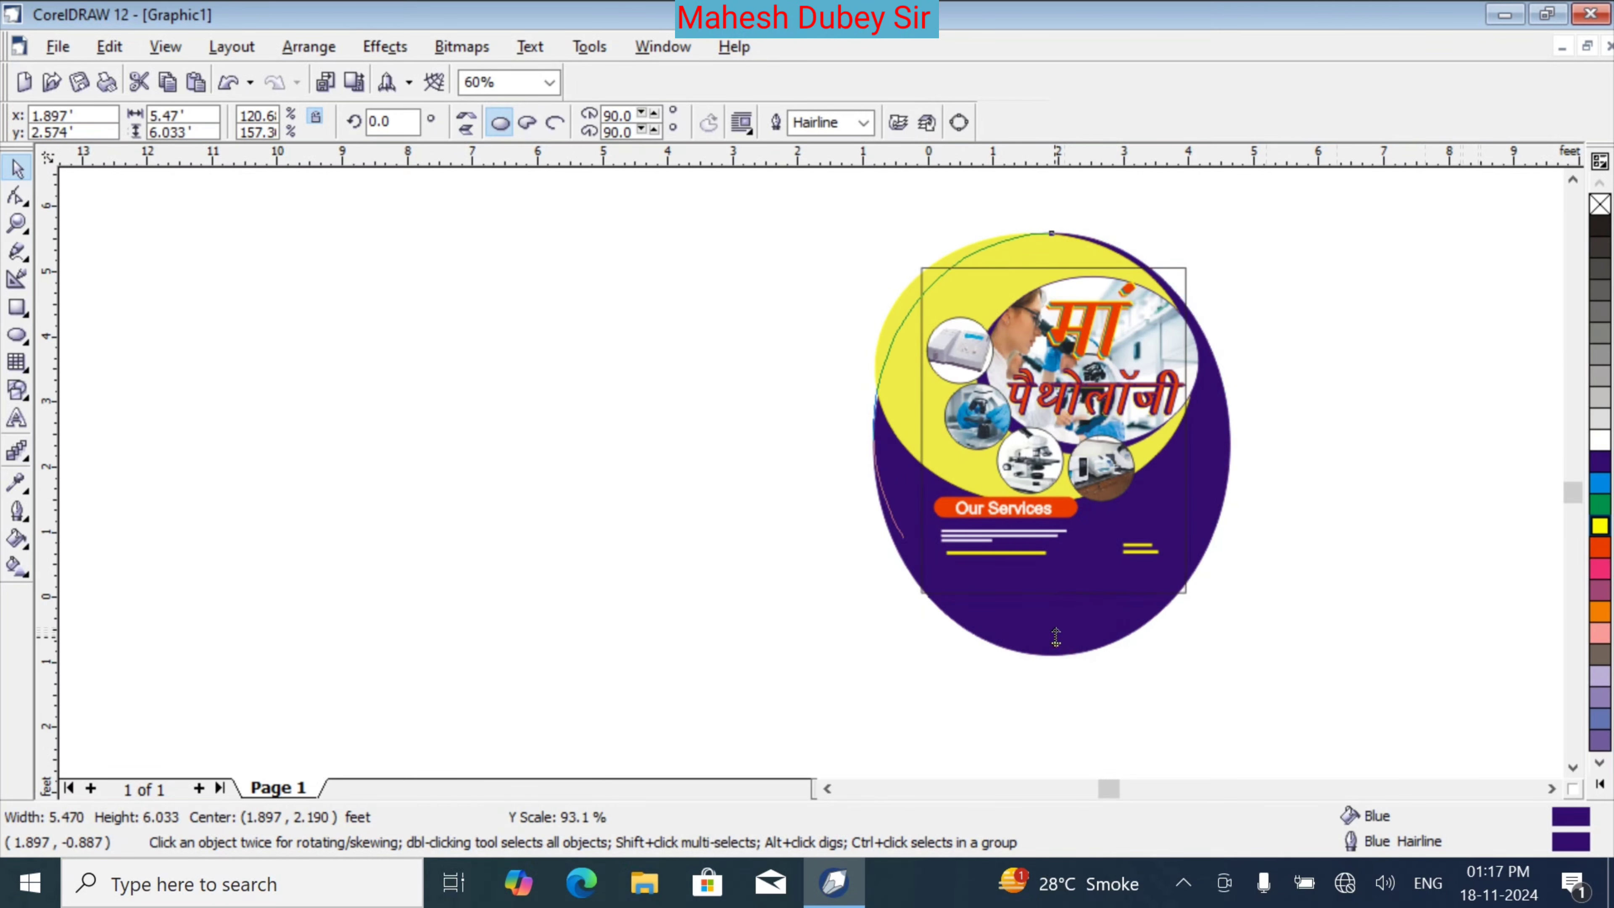
{"action": "left_click", "coordinate": [1052, 631]}
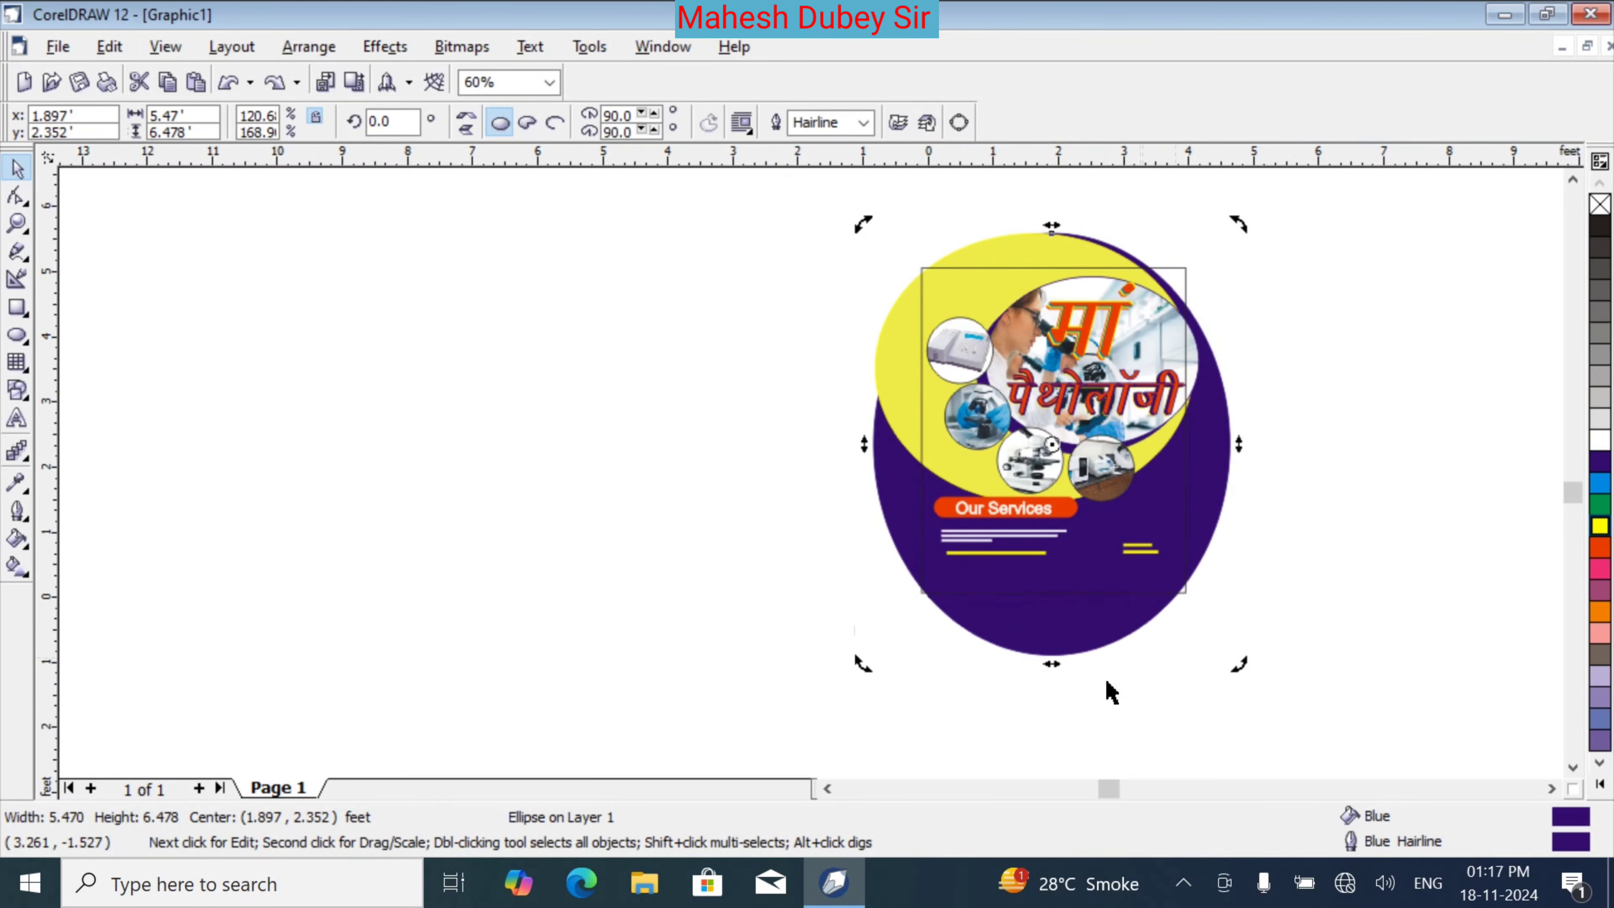
{"action": "left_click", "coordinate": [1350, 518]}
{"action": "key", "text": "ctrl+z"}
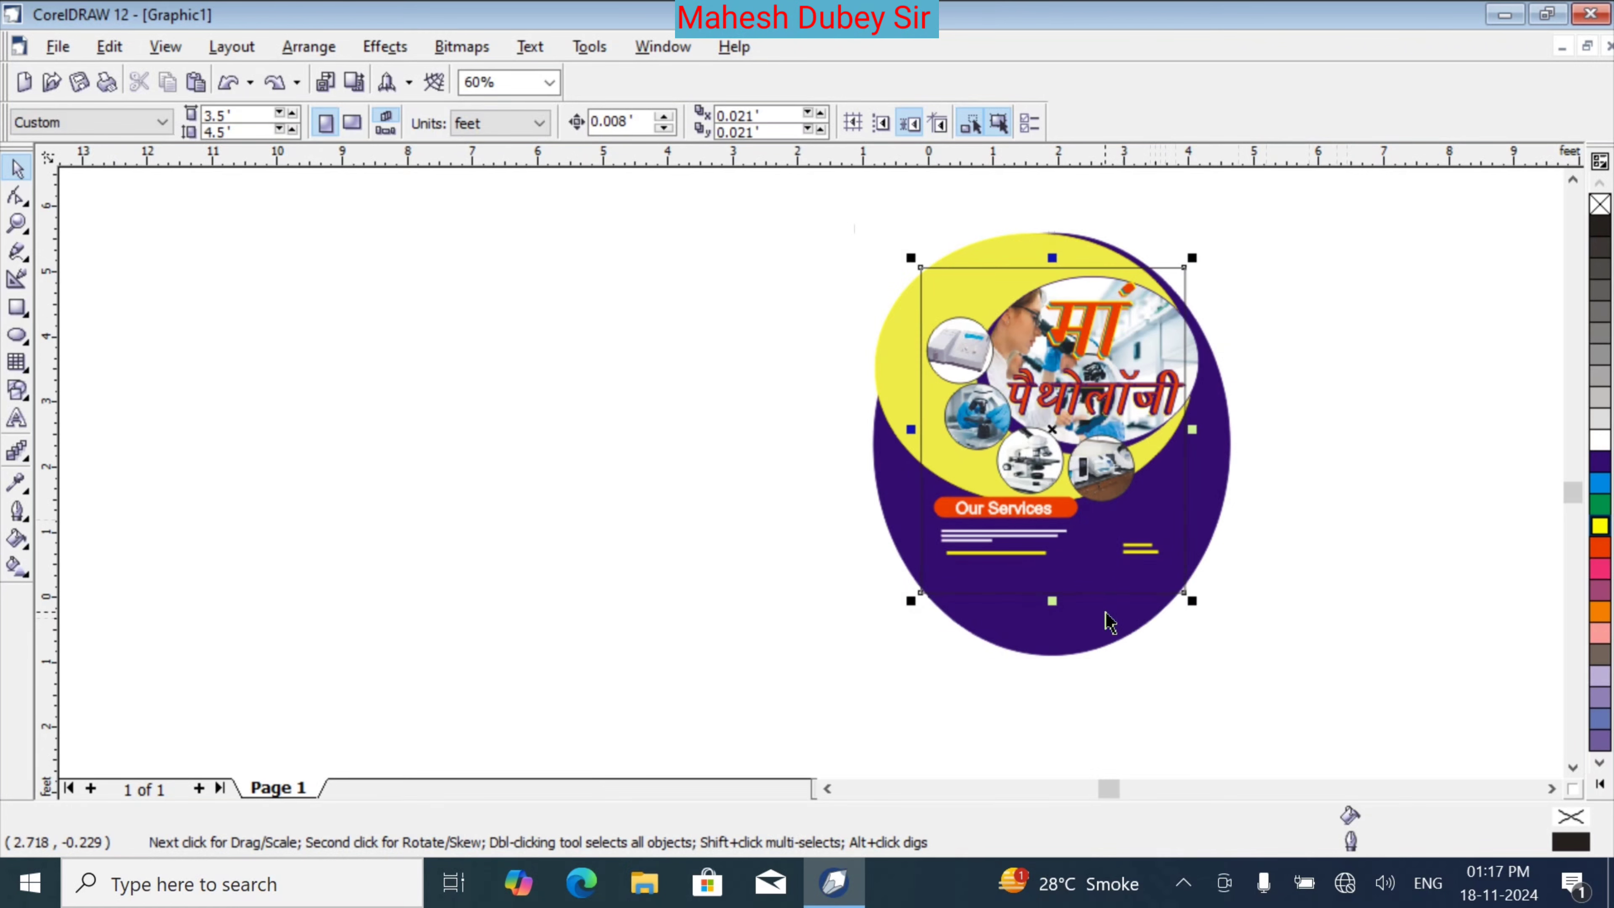
Nudge the unfilled rectangle slightly left to a horizontal centre of 1.91 feet and leave it selected
{"action": "key", "text": "Left"}
{"action": "left_click", "coordinate": [1142, 628]}
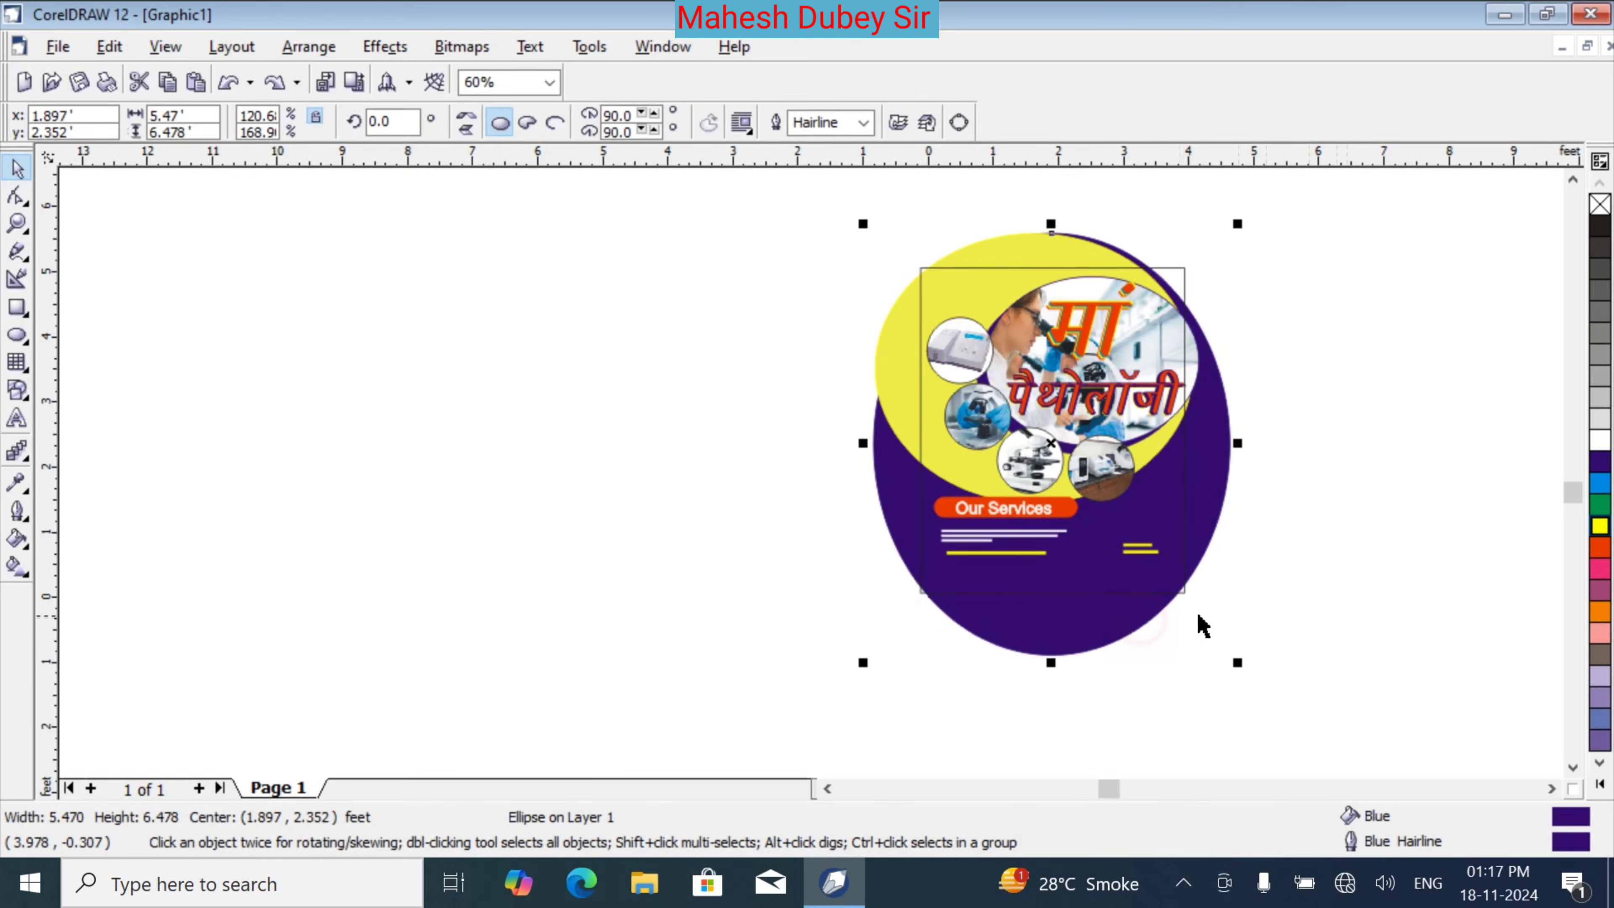
{"action": "left_click", "coordinate": [1185, 595]}
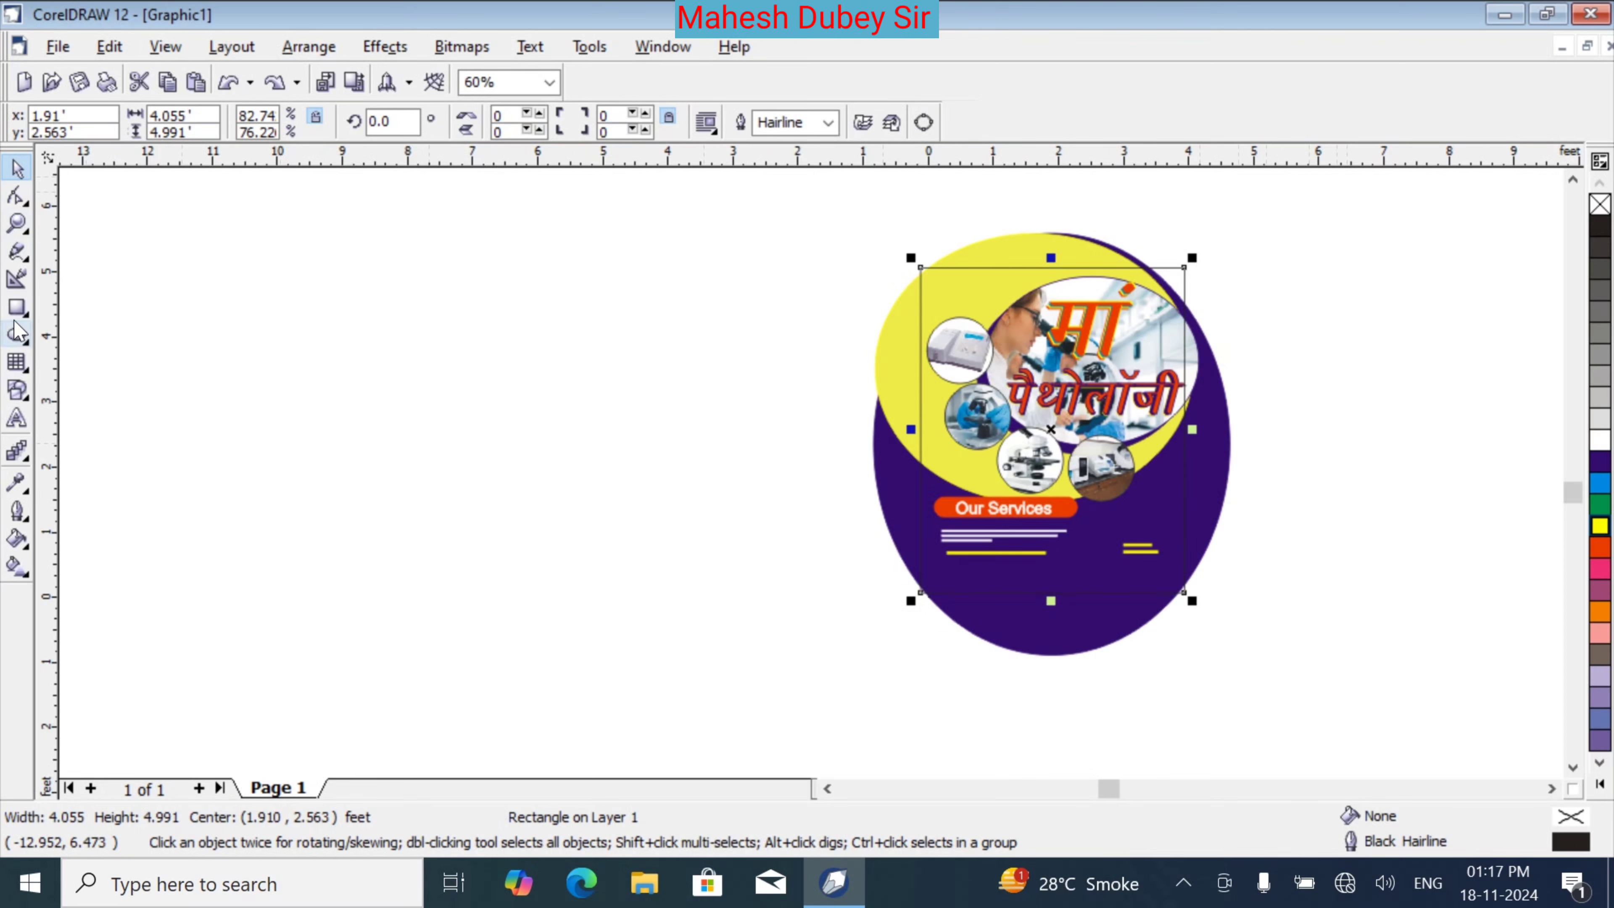
Draw a tall rectangle about 2.03 by 7.42 feet beside the artwork and nudge it left until it meets the banner frame's right edge
{"action": "left_click", "coordinate": [17, 307]}
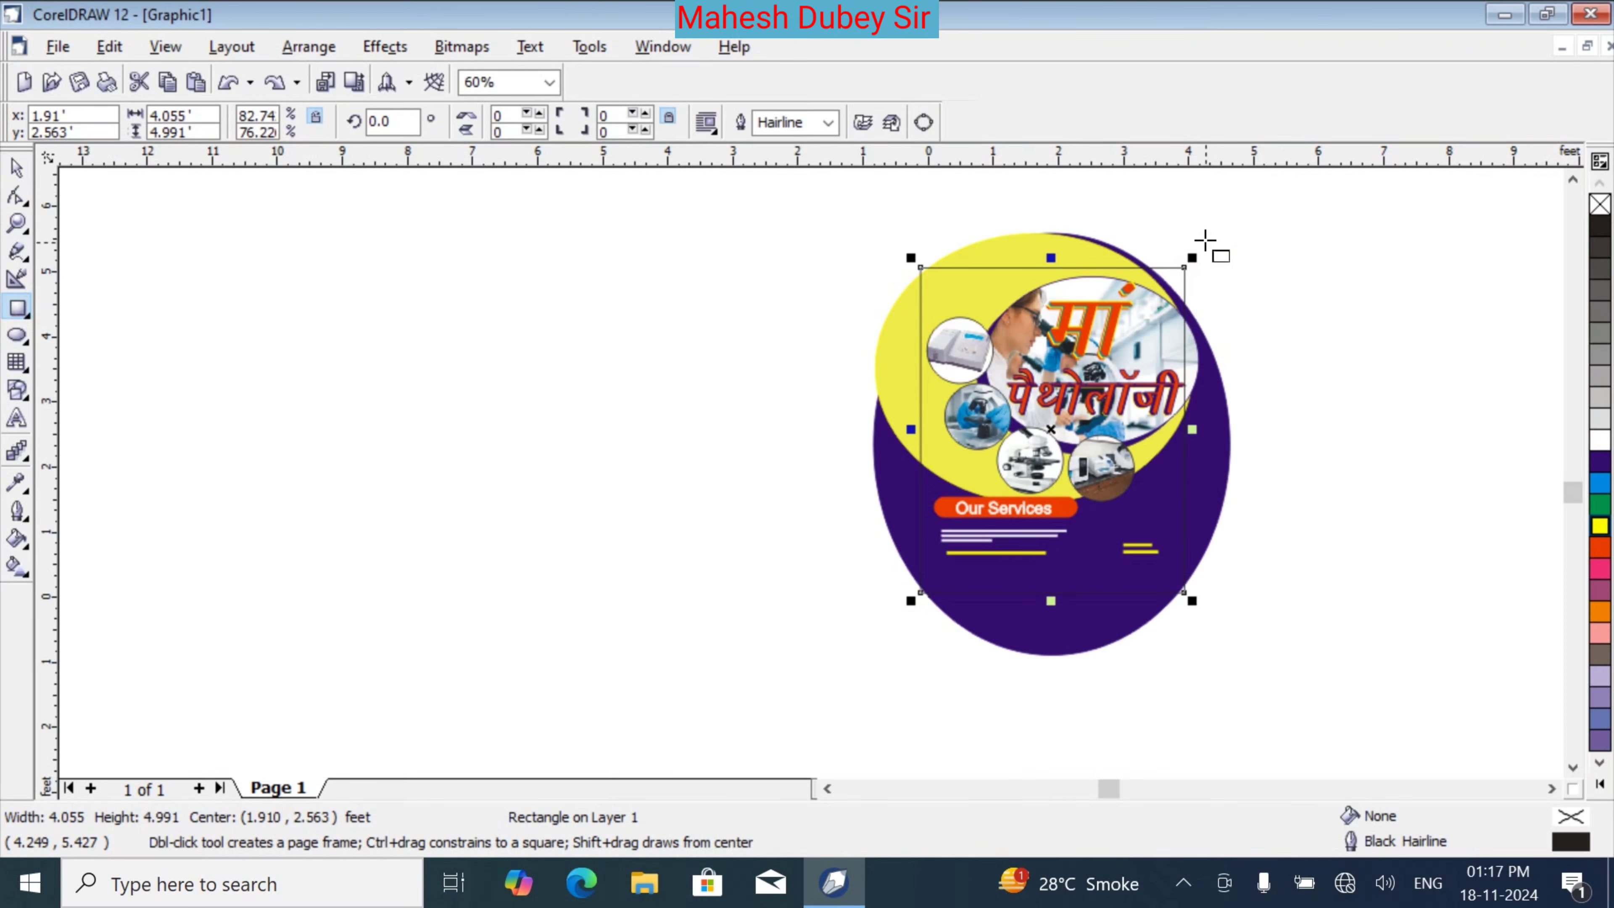
{"action": "left_click_drag", "start_coordinate": [1190, 219], "coordinate": [1323, 702]}
{"action": "key", "text": "Left"}
{"action": "key", "text": "Left"}
{"action": "key", "text": "Left"}
{"action": "key", "text": "Left"}
{"action": "key", "text": "Left"}
{"action": "key", "text": "Left"}
{"action": "key", "text": "Left"}
{"action": "key", "text": "Left"}
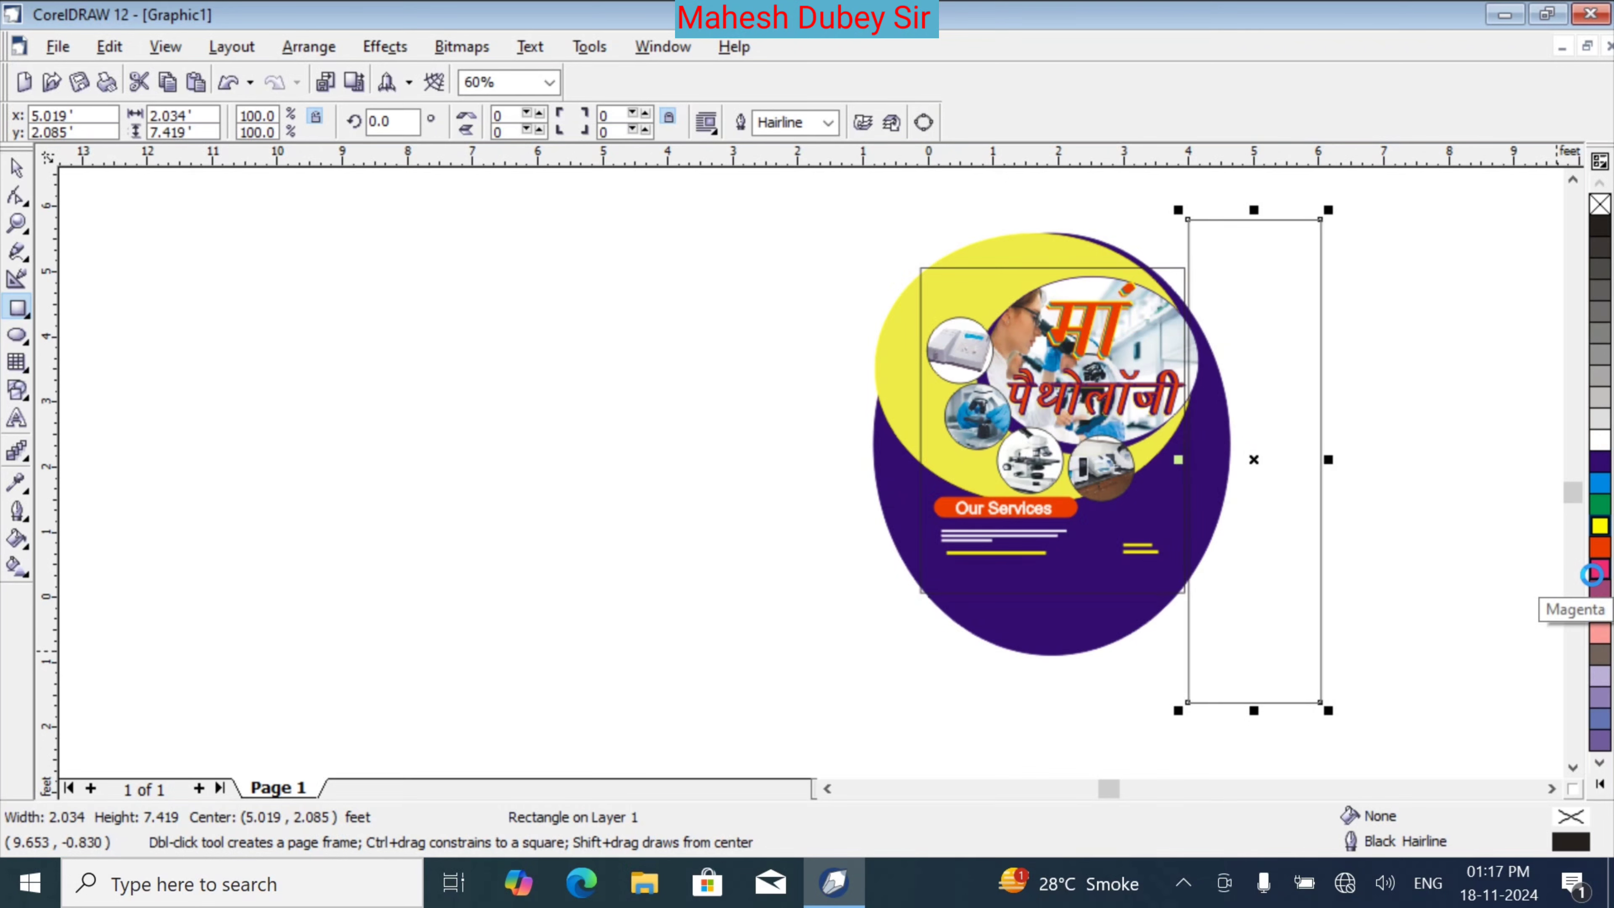
{"action": "key", "text": "Left"}
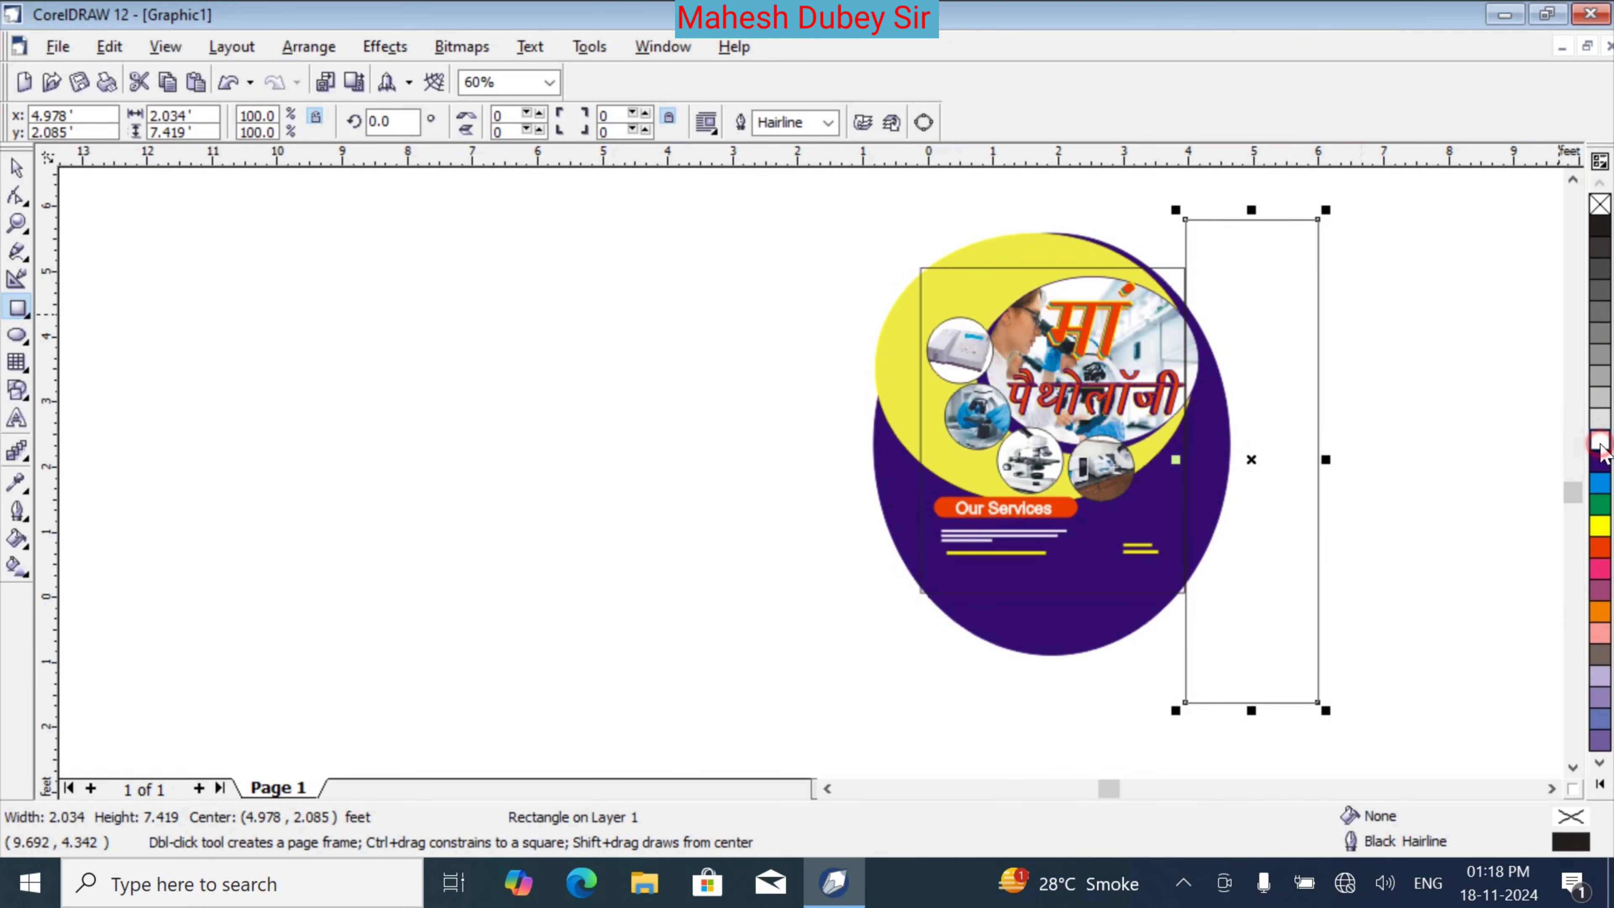
Give the tall rectangle a white fill and white outline so it masks the artwork beyond the frame's right edge
{"action": "left_click", "coordinate": [1598, 440]}
{"action": "right_click", "coordinate": [1598, 439]}
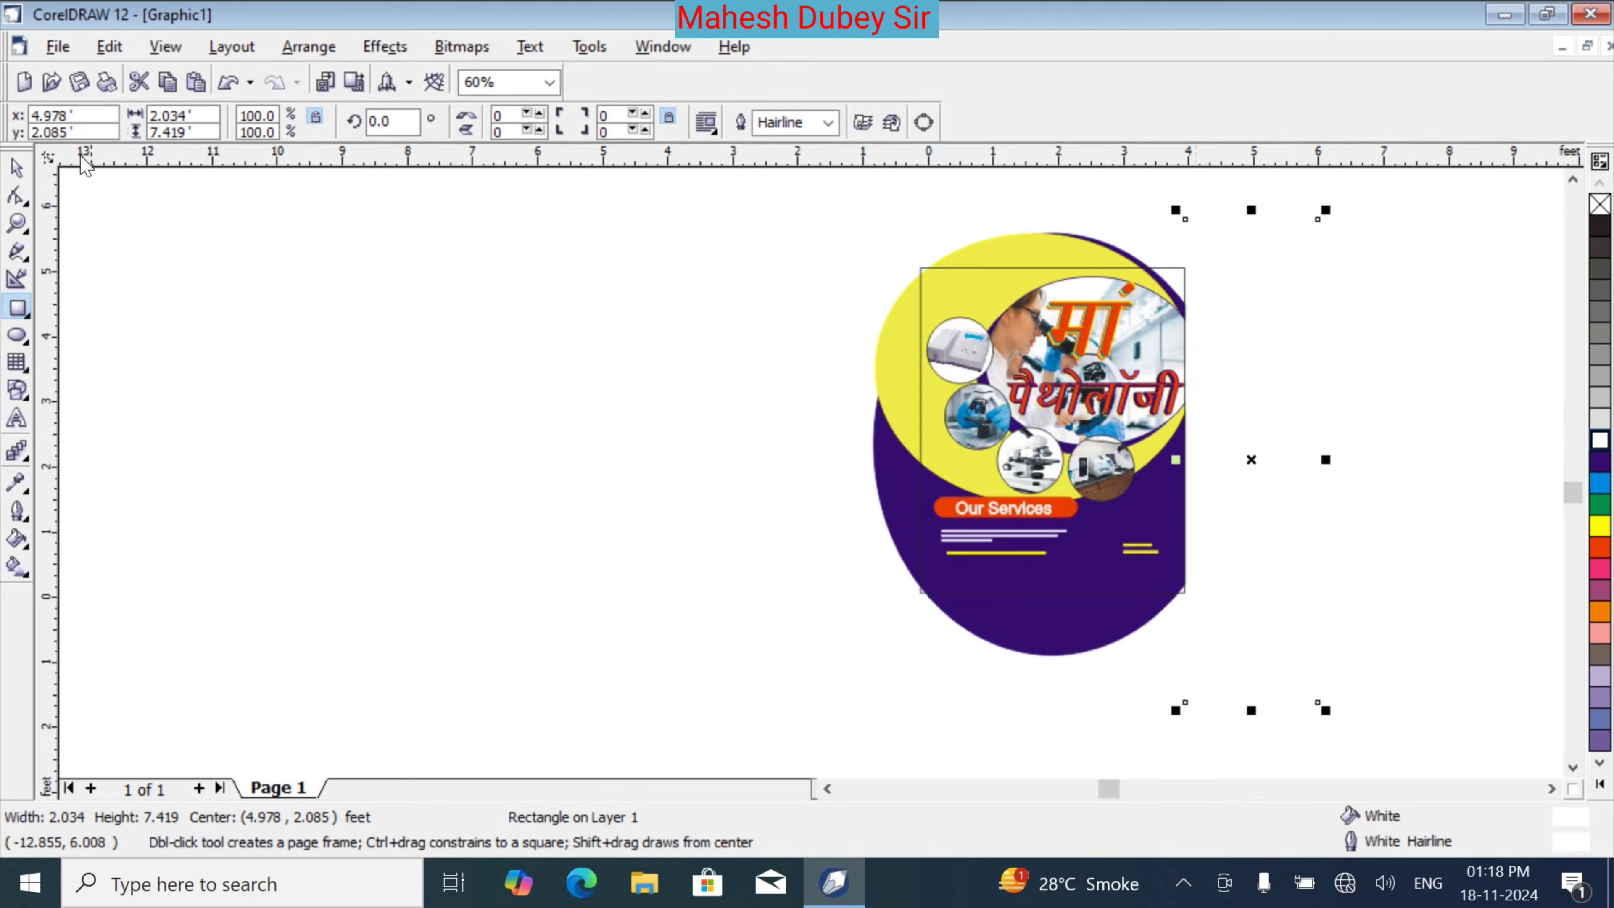
{"action": "left_click", "coordinate": [16, 167]}
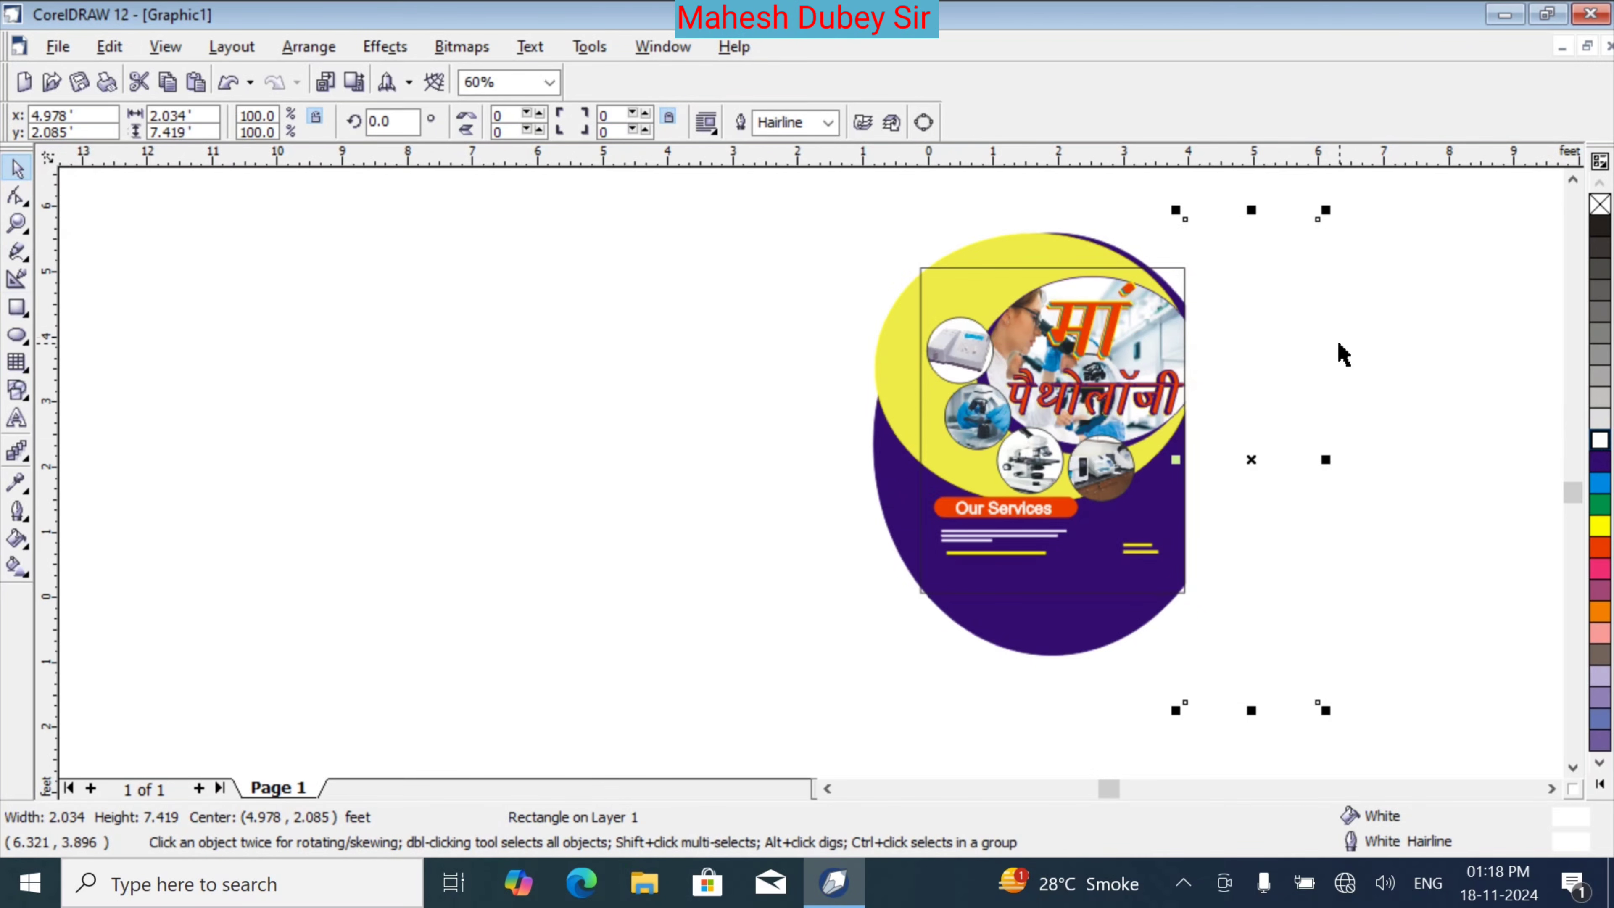
{"action": "left_click", "coordinate": [1237, 337]}
{"action": "left_click", "coordinate": [1268, 349]}
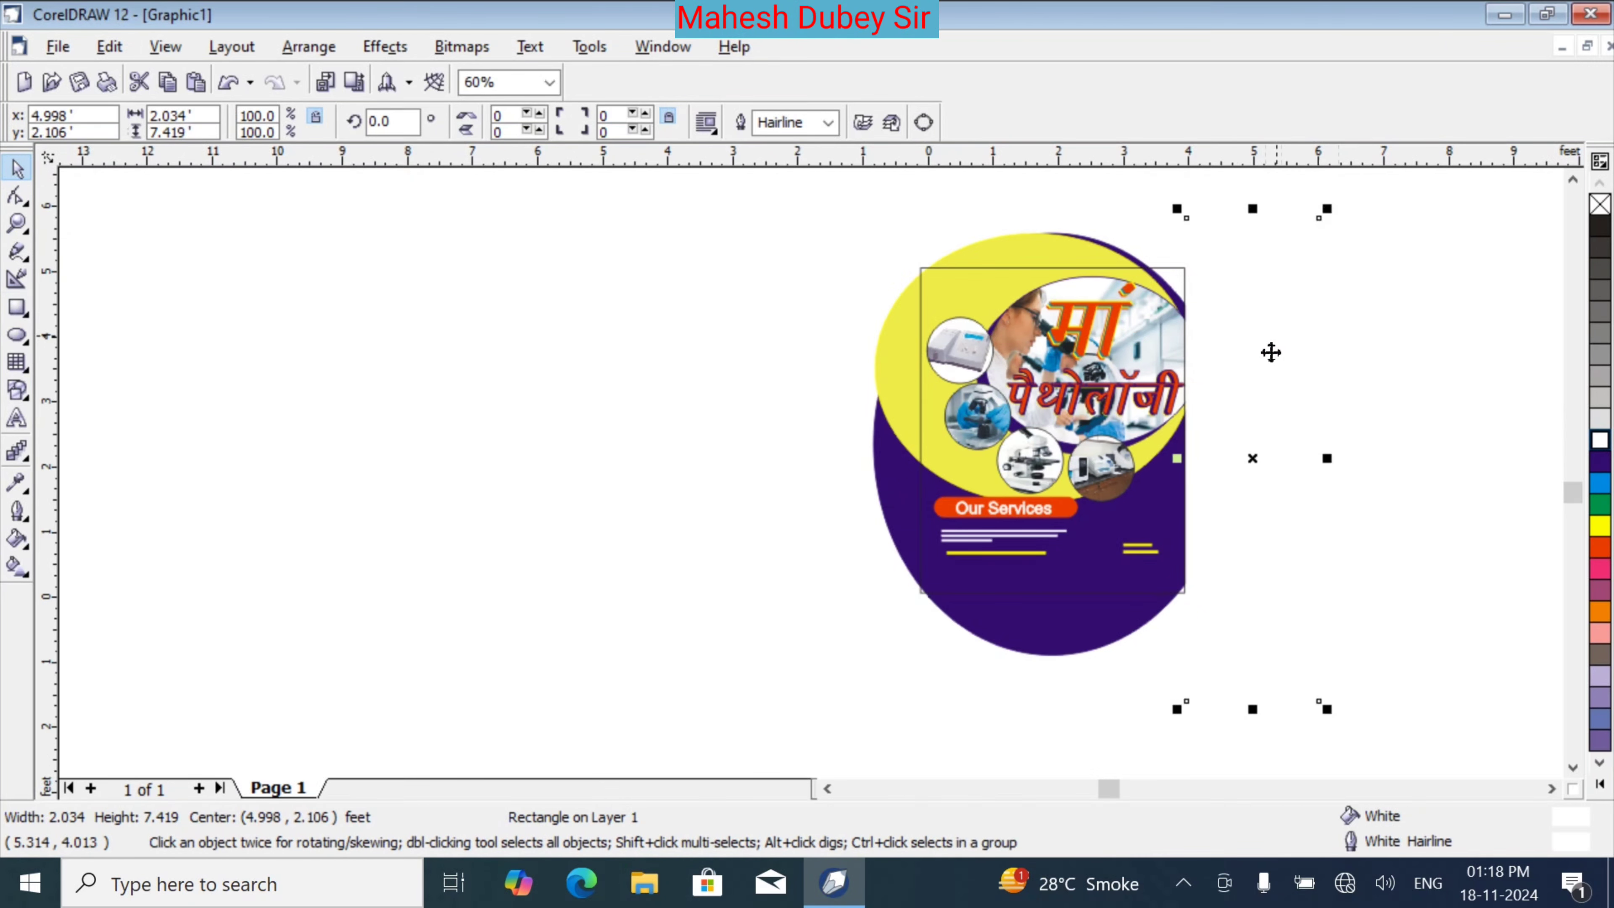
Place a copy of the white mask over the artwork's left side and nudge it right until it meets the frame's left edge
{"action": "left_click_drag", "start_coordinate": [1269, 353], "coordinate": [839, 350]}
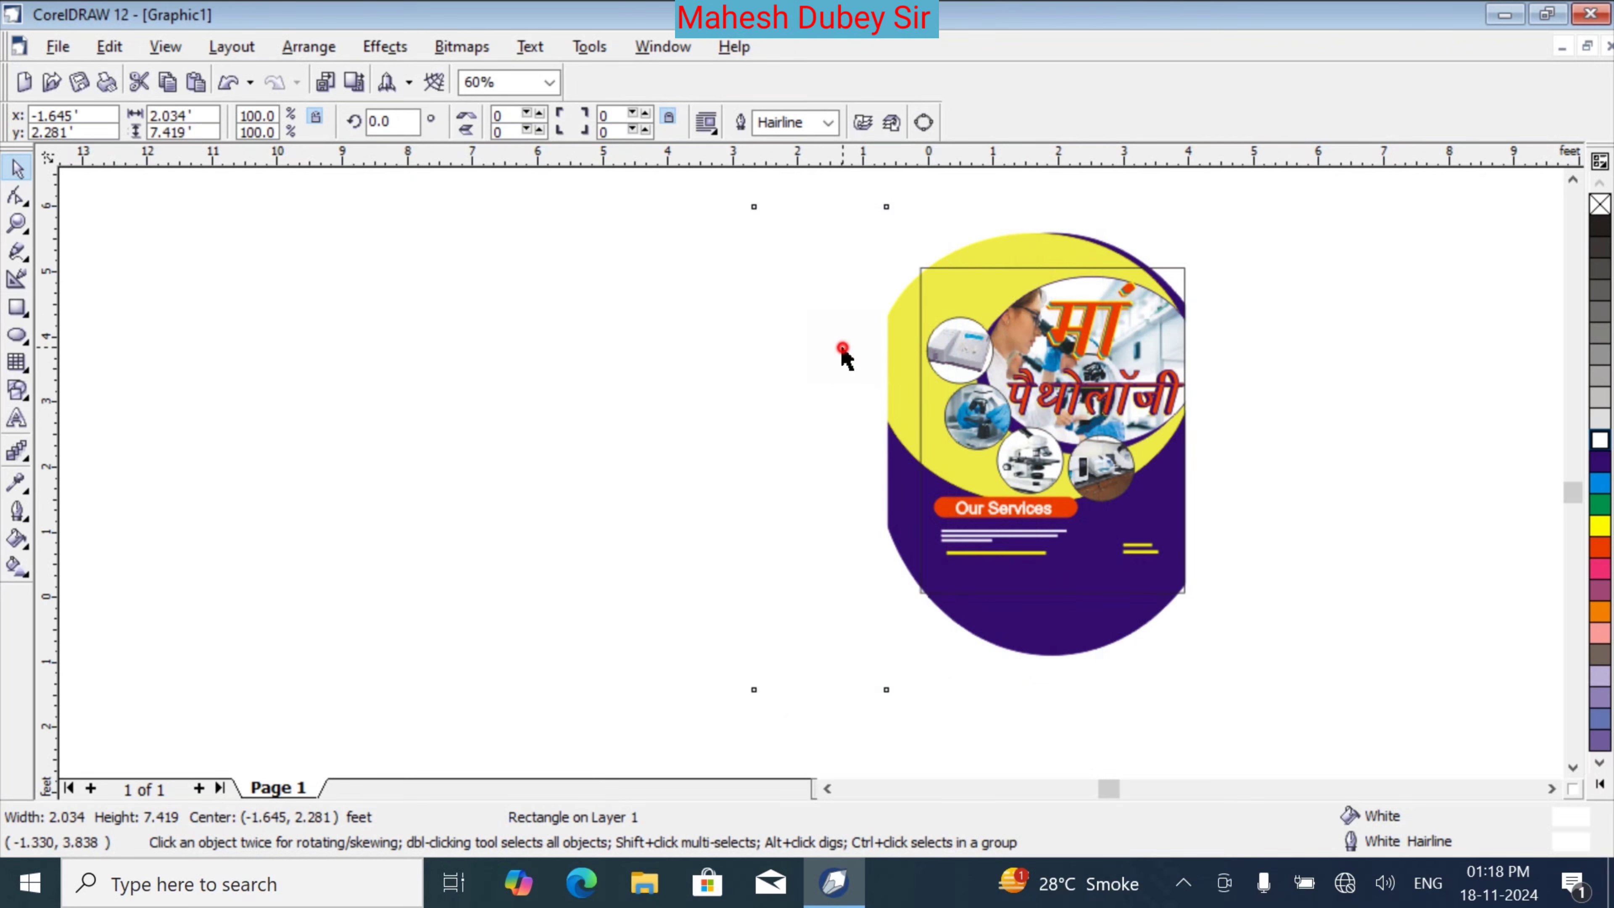
{"action": "left_click", "coordinate": [843, 353]}
{"action": "key", "text": "Right"}
{"action": "key", "text": "Right"}
{"action": "key", "text": "Right"}
{"action": "key", "text": "Right"}
{"action": "key", "text": "Right"}
{"action": "key", "text": "Right"}
{"action": "key", "text": "Right"}
{"action": "key", "text": "Right"}
{"action": "key", "text": "Right"}
{"action": "key", "text": "Right"}
{"action": "key", "text": "Right"}
{"action": "key", "text": "Right"}
{"action": "key", "text": "Right"}
{"action": "key", "text": "Right"}
{"action": "key", "text": "Right"}
{"action": "key", "text": "Right"}
{"action": "key", "text": "Right"}
{"action": "key", "text": "Right"}
{"action": "key", "text": "Right"}
{"action": "key", "text": "Right"}
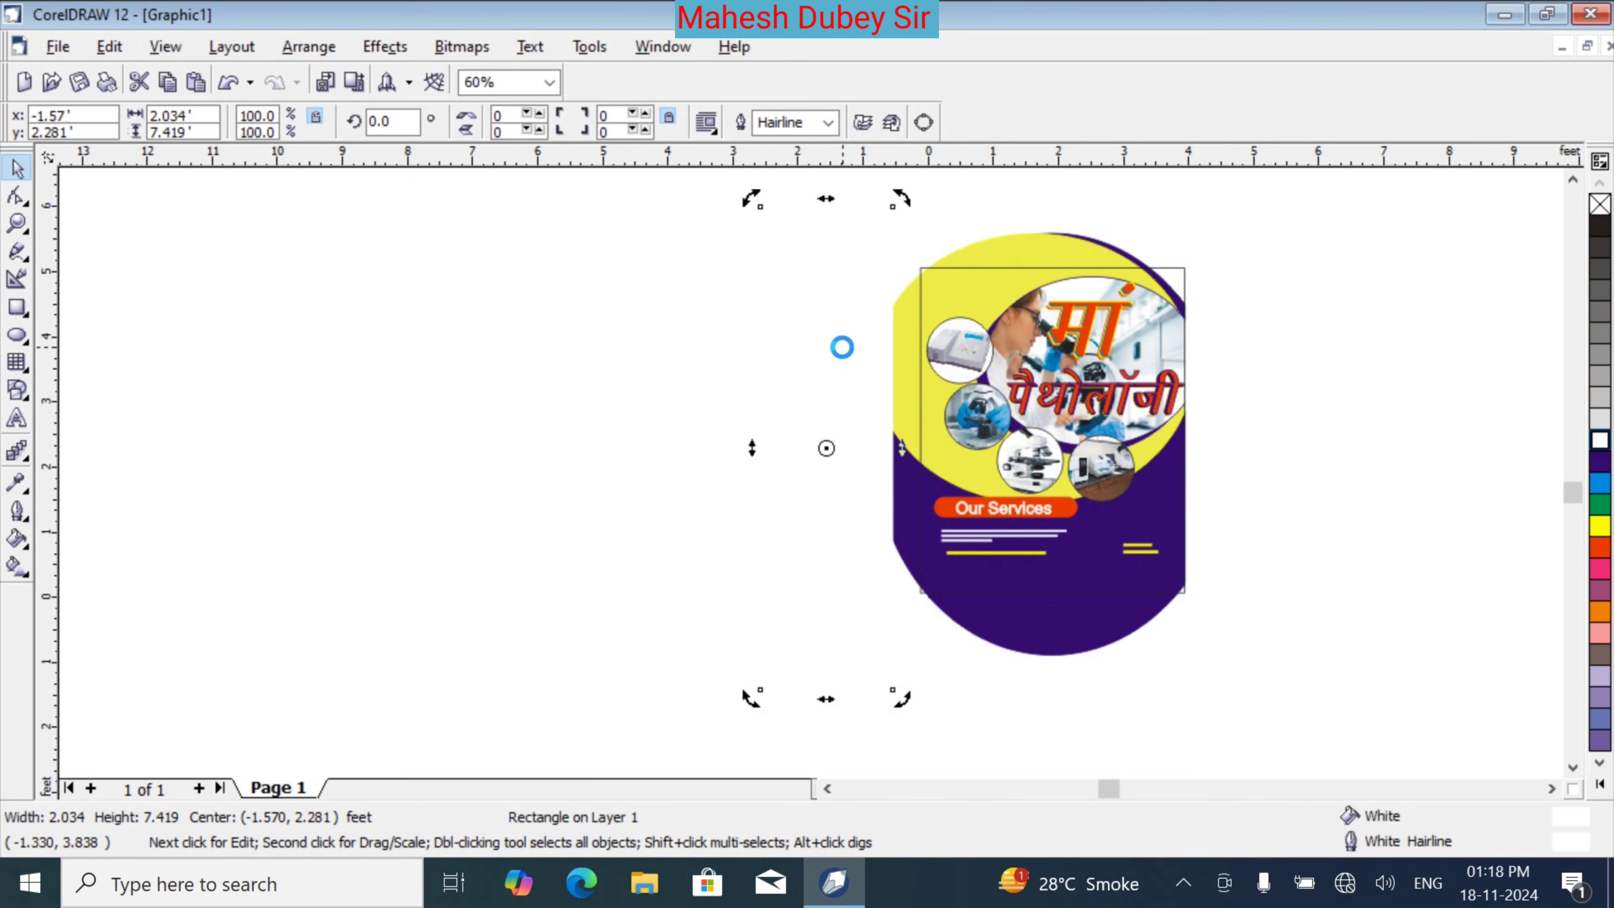
{"action": "key", "text": "Right"}
{"action": "key", "text": "Right"}
{"action": "key", "text": "Right"}
{"action": "key", "text": "Right"}
{"action": "key", "text": "Right"}
{"action": "key", "text": "Right"}
{"action": "key", "text": "Right"}
{"action": "key", "text": "Right"}
{"action": "key", "text": "Right"}
{"action": "key", "text": "Right"}
{"action": "key", "text": "Right"}
{"action": "key", "text": "Right"}
{"action": "key", "text": "Right"}
{"action": "key", "text": "Right"}
{"action": "key", "text": "Right"}
{"action": "key", "text": "Right"}
{"action": "key", "text": "Right"}
{"action": "key", "text": "Right"}
{"action": "key", "text": "Right"}
{"action": "key", "text": "Right"}
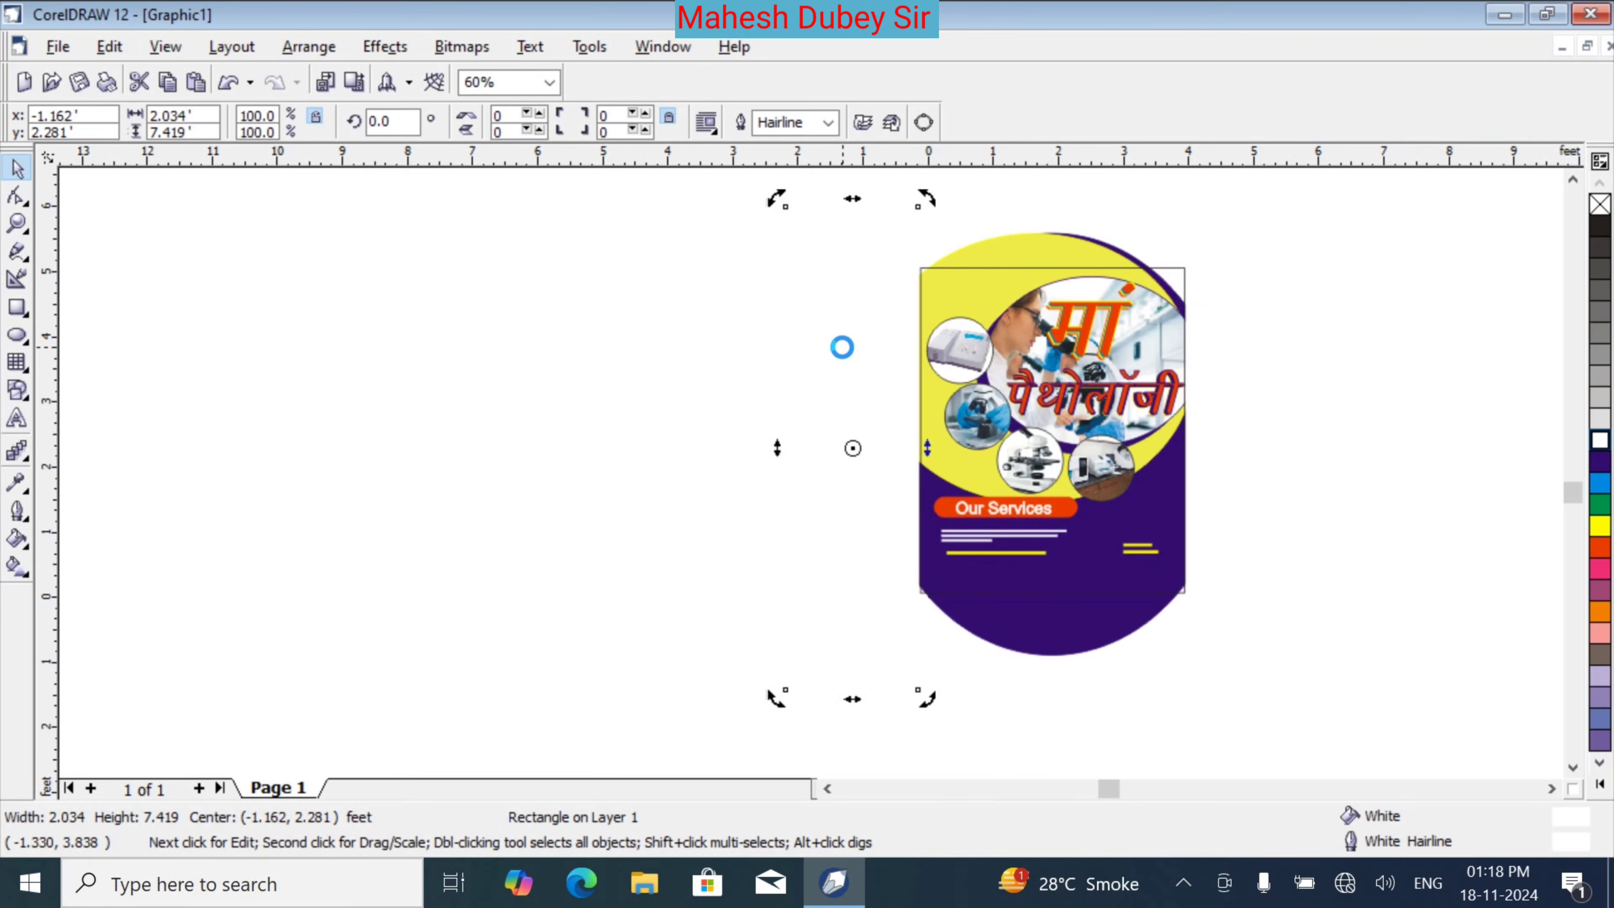
{"action": "key", "text": "Right"}
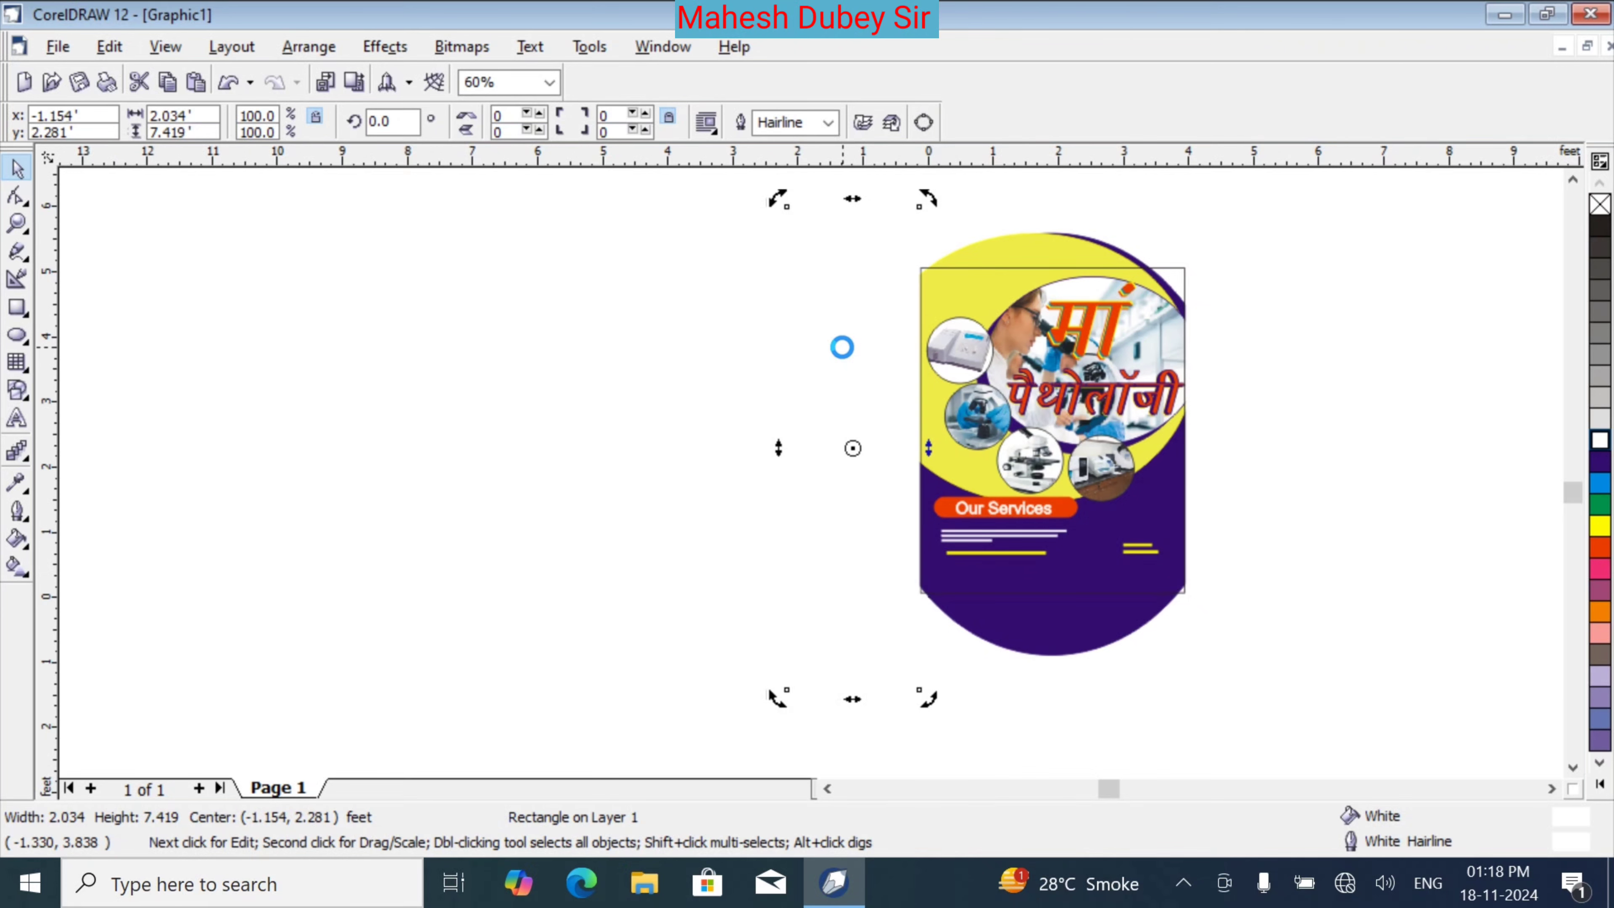
Duplicate the left white mask, rotate the copy to roughly horizontal, and move it over the artwork above the frame's top edge
{"action": "left_click", "coordinate": [862, 308]}
{"action": "key", "text": "ctrl+z"}
{"action": "key", "text": "ctrl+z"}
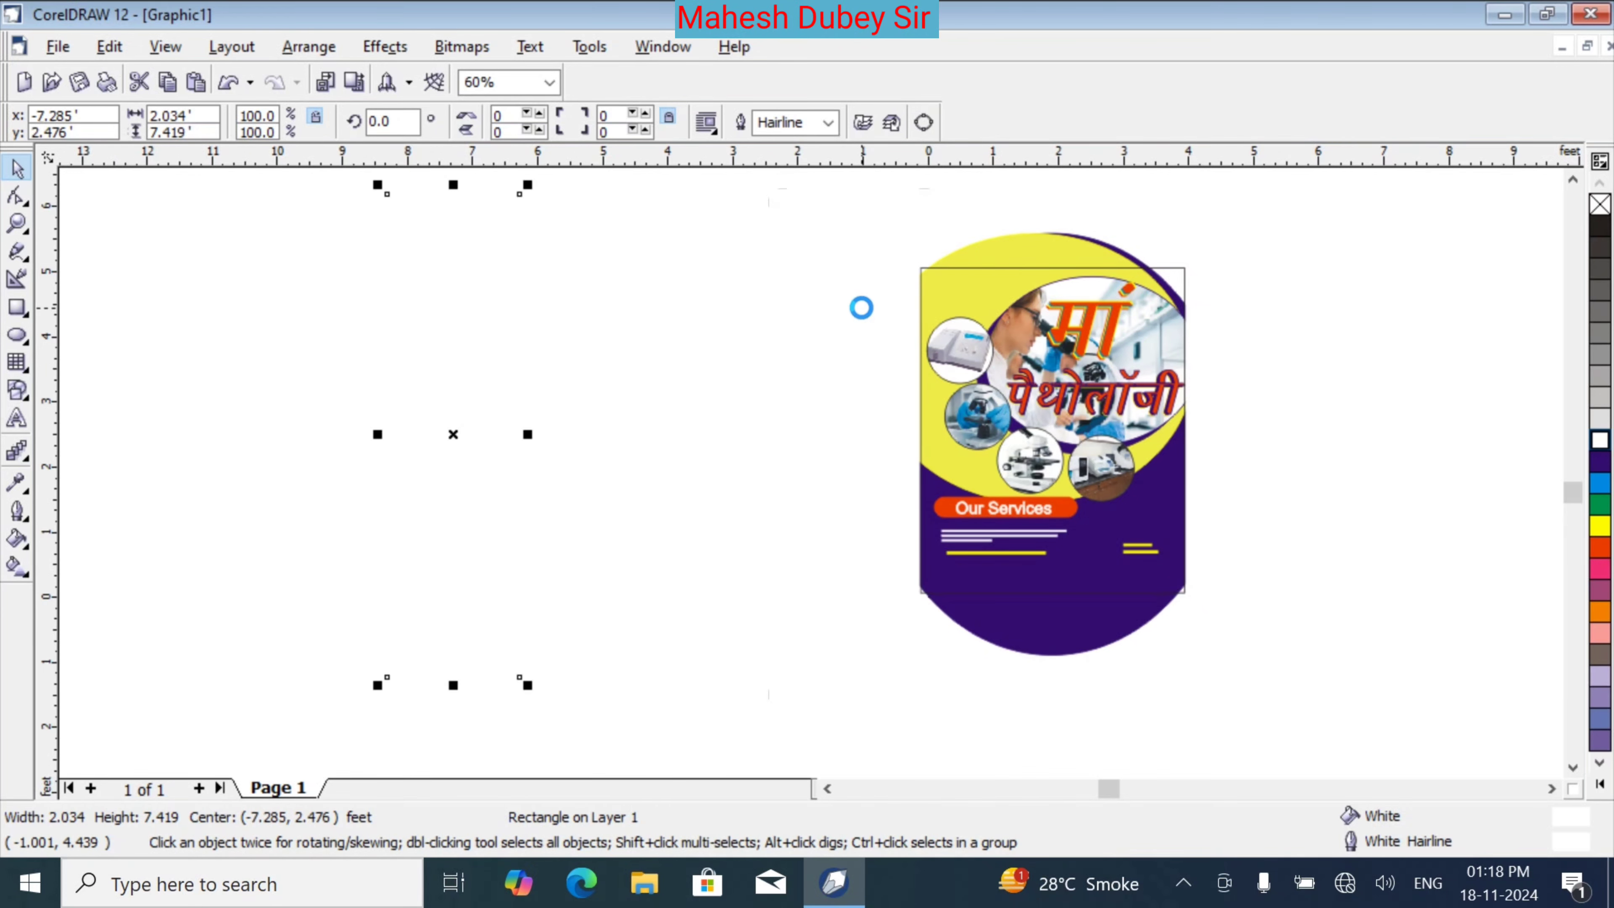
{"action": "left_click", "coordinate": [438, 275]}
{"action": "left_click_drag", "start_coordinate": [531, 189], "coordinate": [624, 513]}
{"action": "left_click_drag", "start_coordinate": [363, 433], "coordinate": [958, 203]}
Fine-tune the top white mask's rotation to about 270 degrees so its lower edge lies level with the frame's top
{"action": "left_click", "coordinate": [951, 219]}
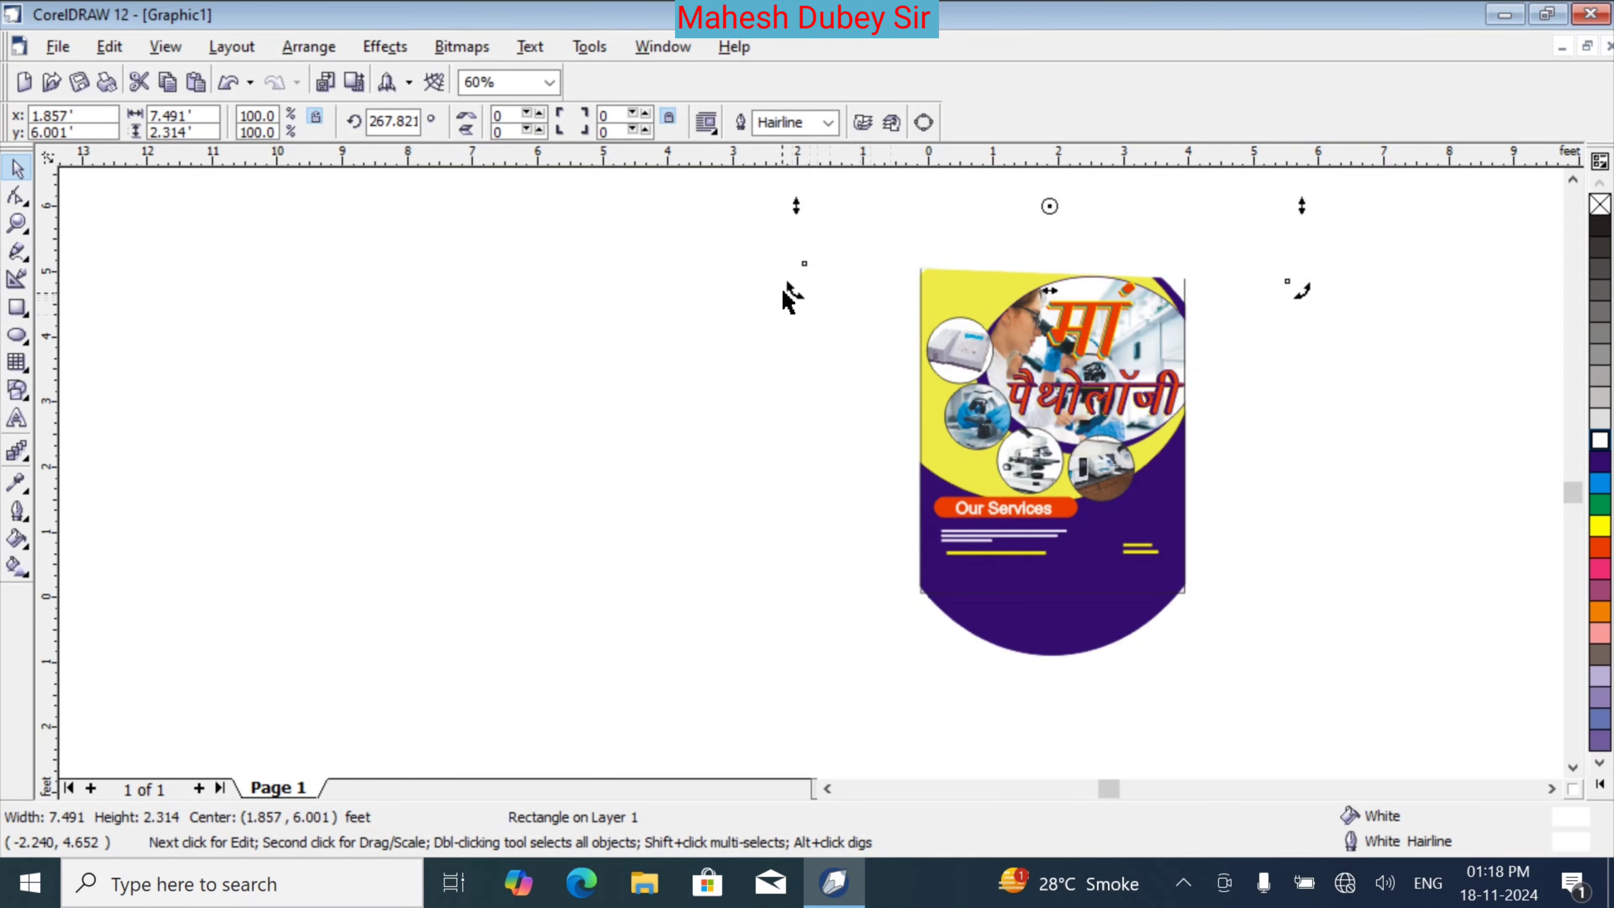
{"action": "left_click_drag", "start_coordinate": [785, 292], "coordinate": [792, 289]}
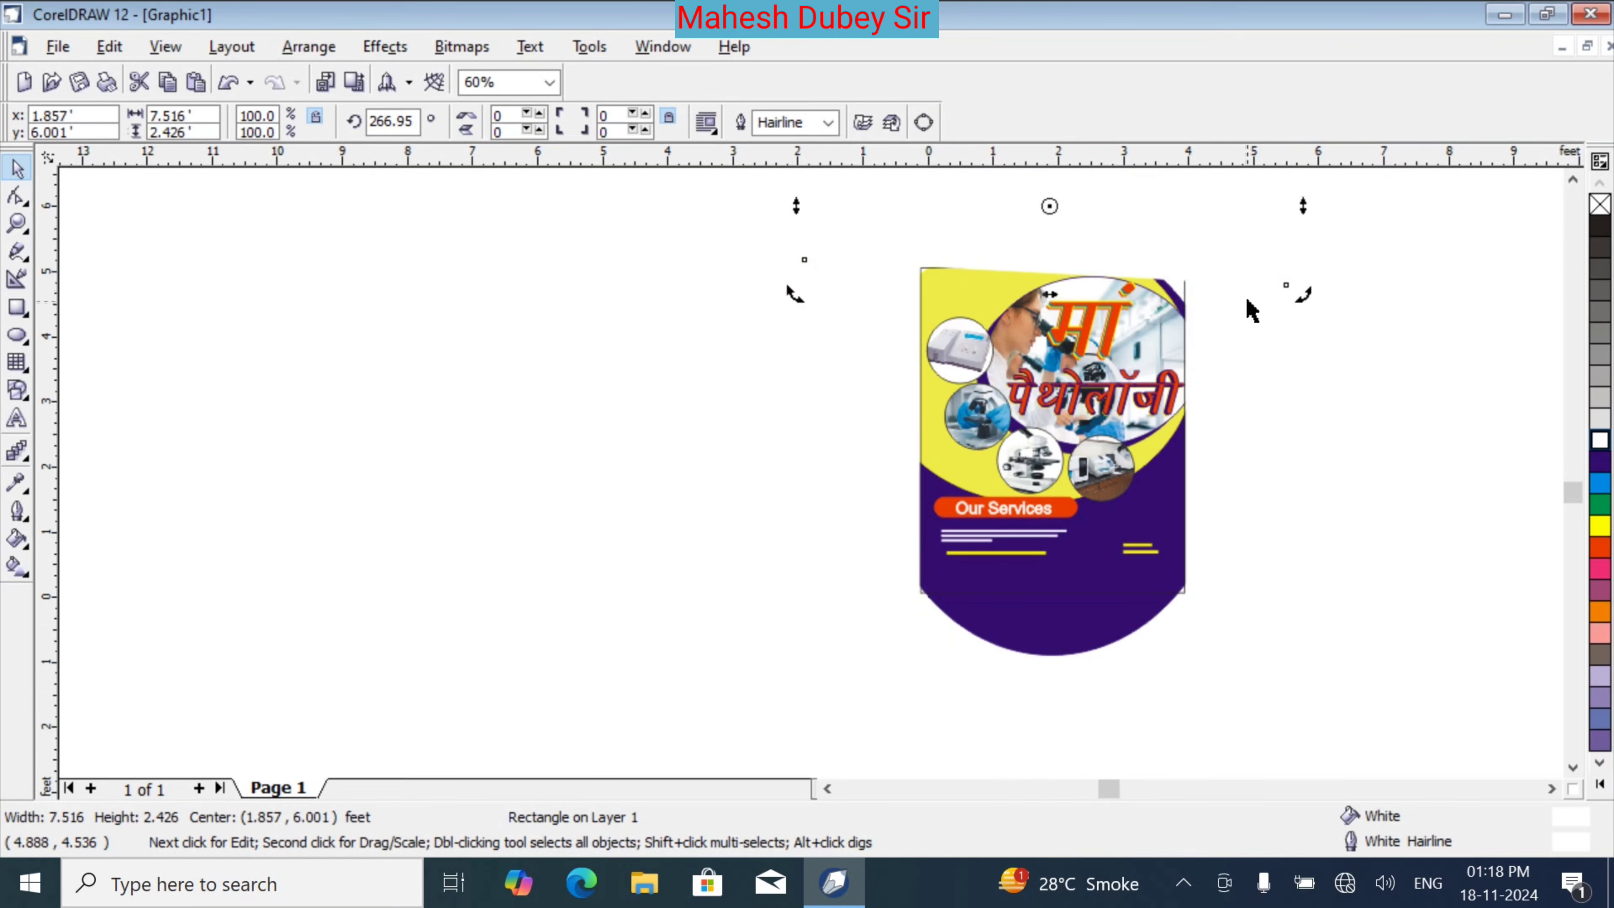
{"action": "left_click_drag", "start_coordinate": [1301, 294], "coordinate": [1302, 284]}
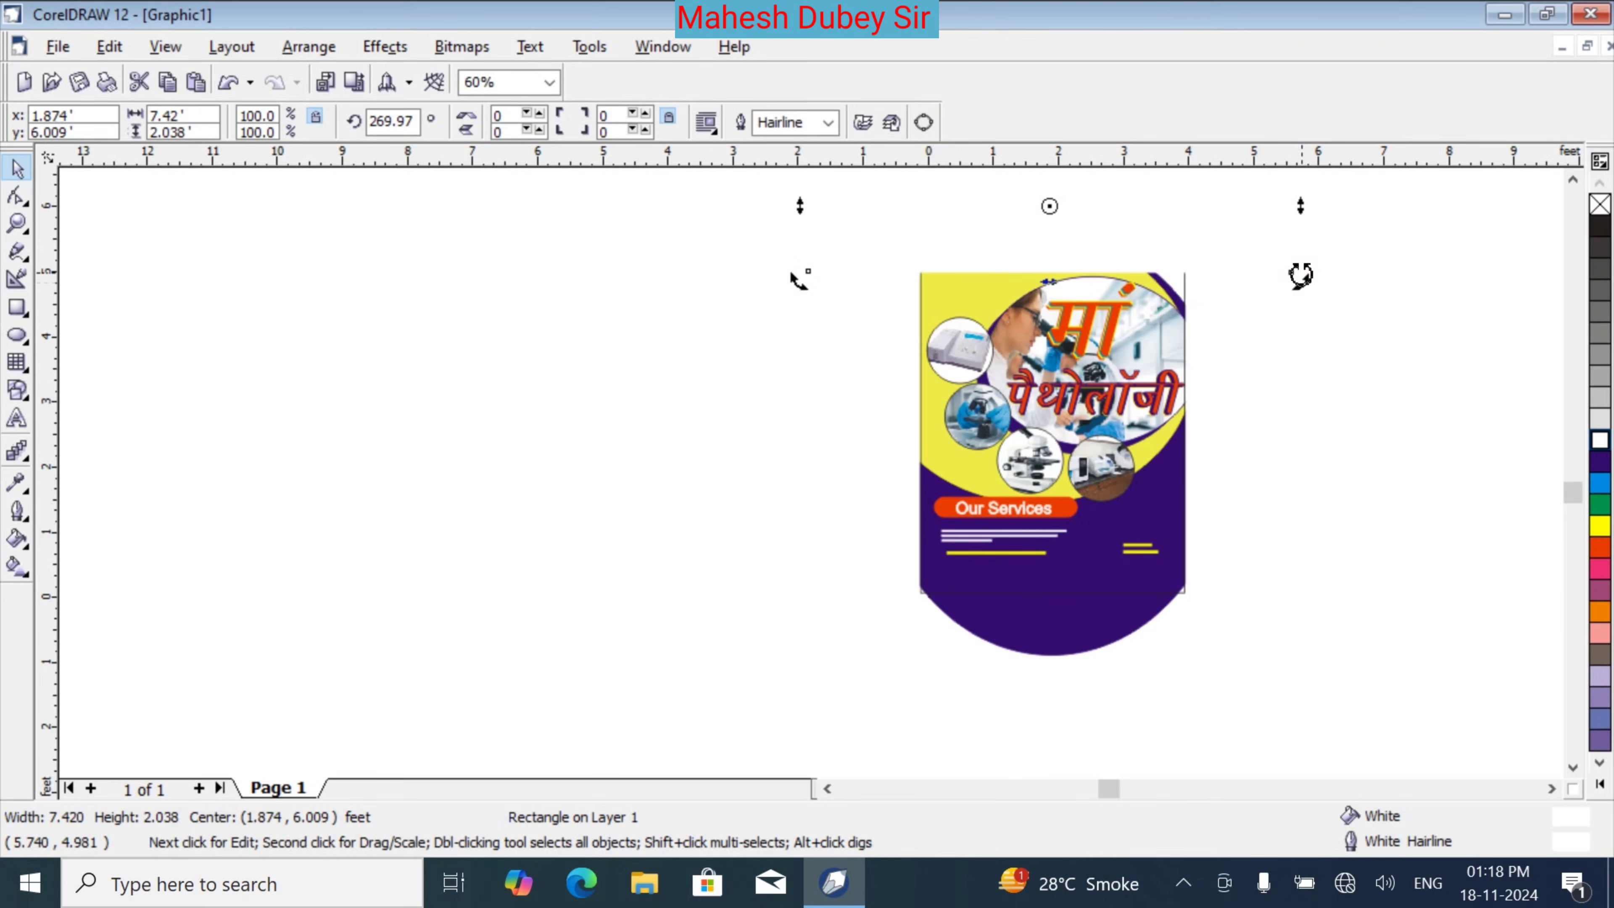
Rotate the top white mask to about 269 degrees
{"action": "left_click_drag", "start_coordinate": [1300, 274], "coordinate": [1304, 280]}
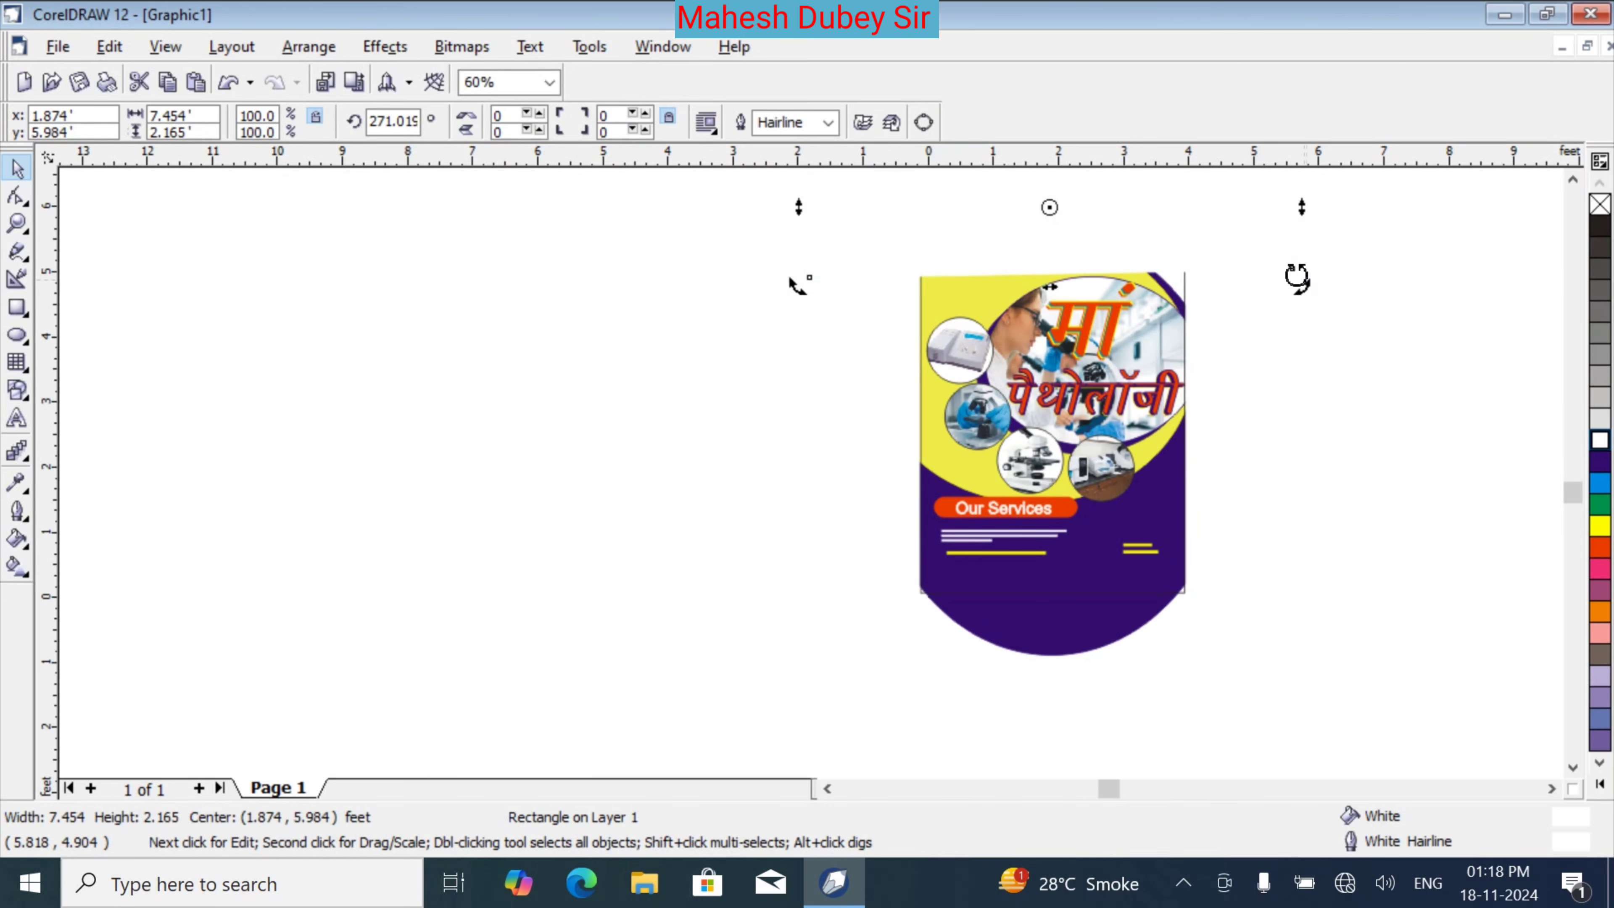
{"action": "left_click_drag", "start_coordinate": [1297, 285], "coordinate": [1299, 294]}
{"action": "left_click_drag", "start_coordinate": [1299, 295], "coordinate": [1300, 302]}
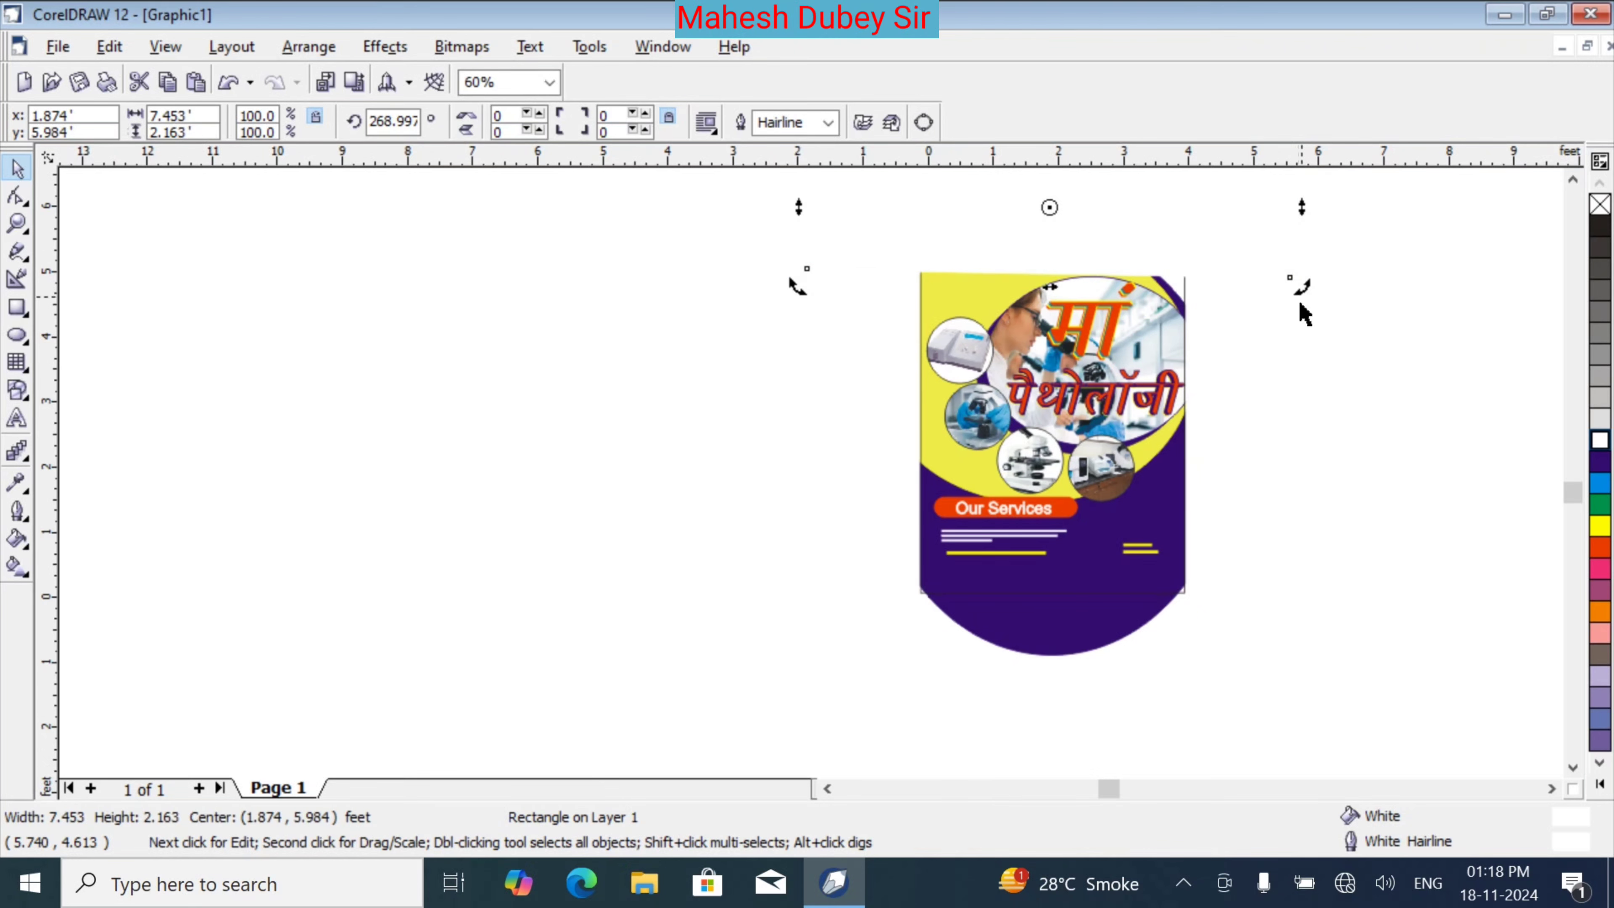
Move the white mask from above the frame to below it, covering the purple artwork beyond the frame's bottom edge
{"action": "left_click", "coordinate": [1151, 215]}
{"action": "left_click_drag", "start_coordinate": [1119, 350], "coordinate": [1117, 670]}
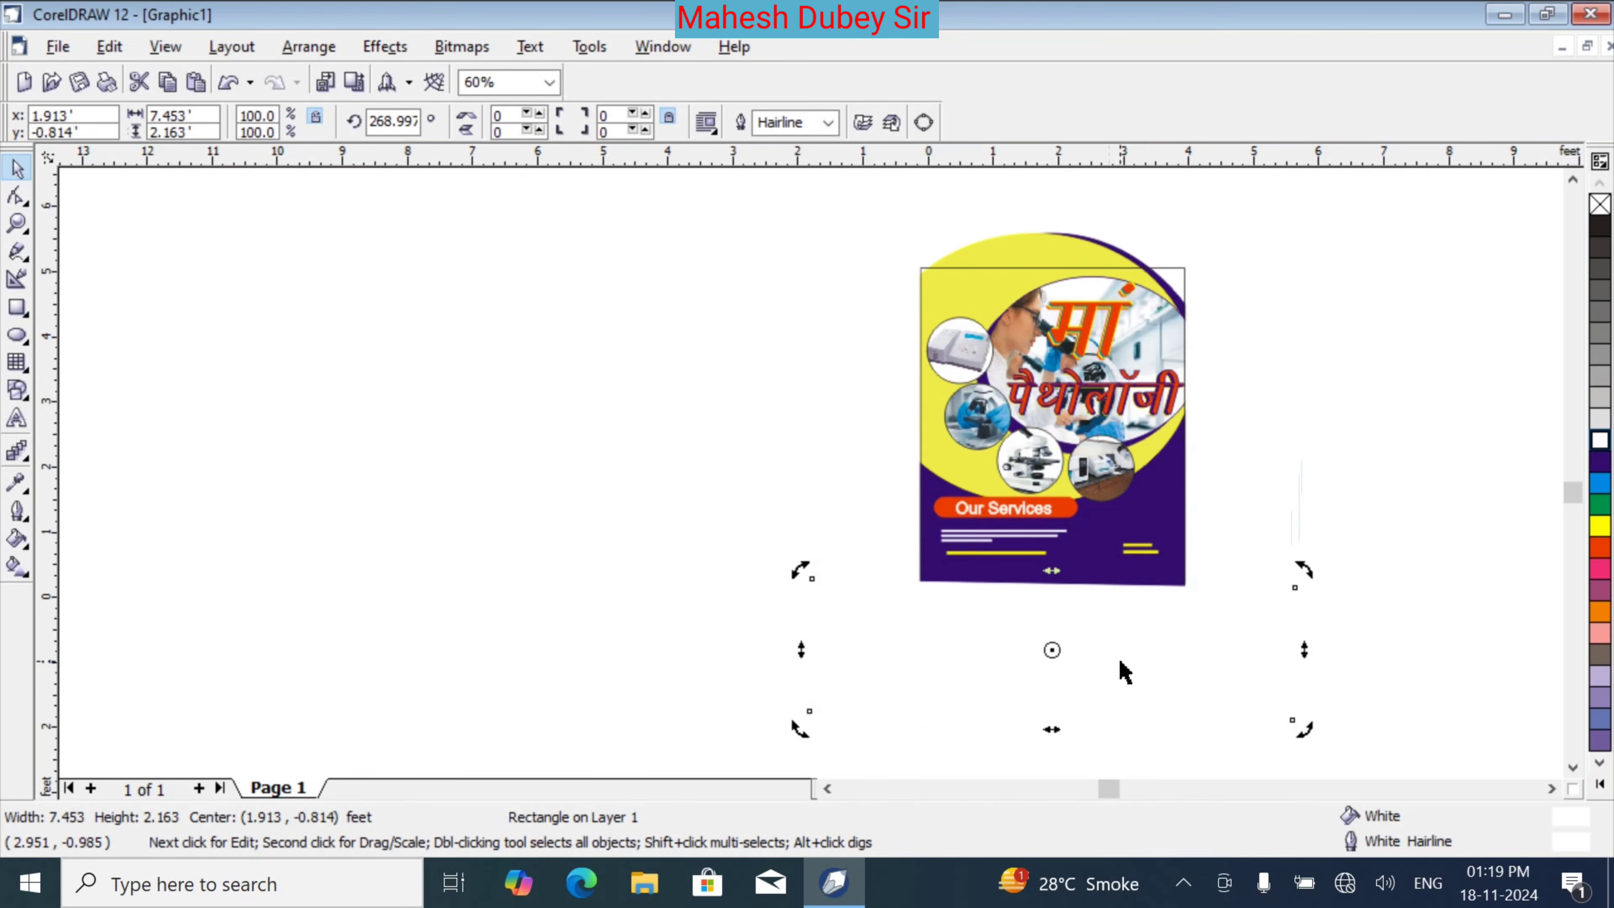
{"action": "left_click", "coordinate": [1373, 465]}
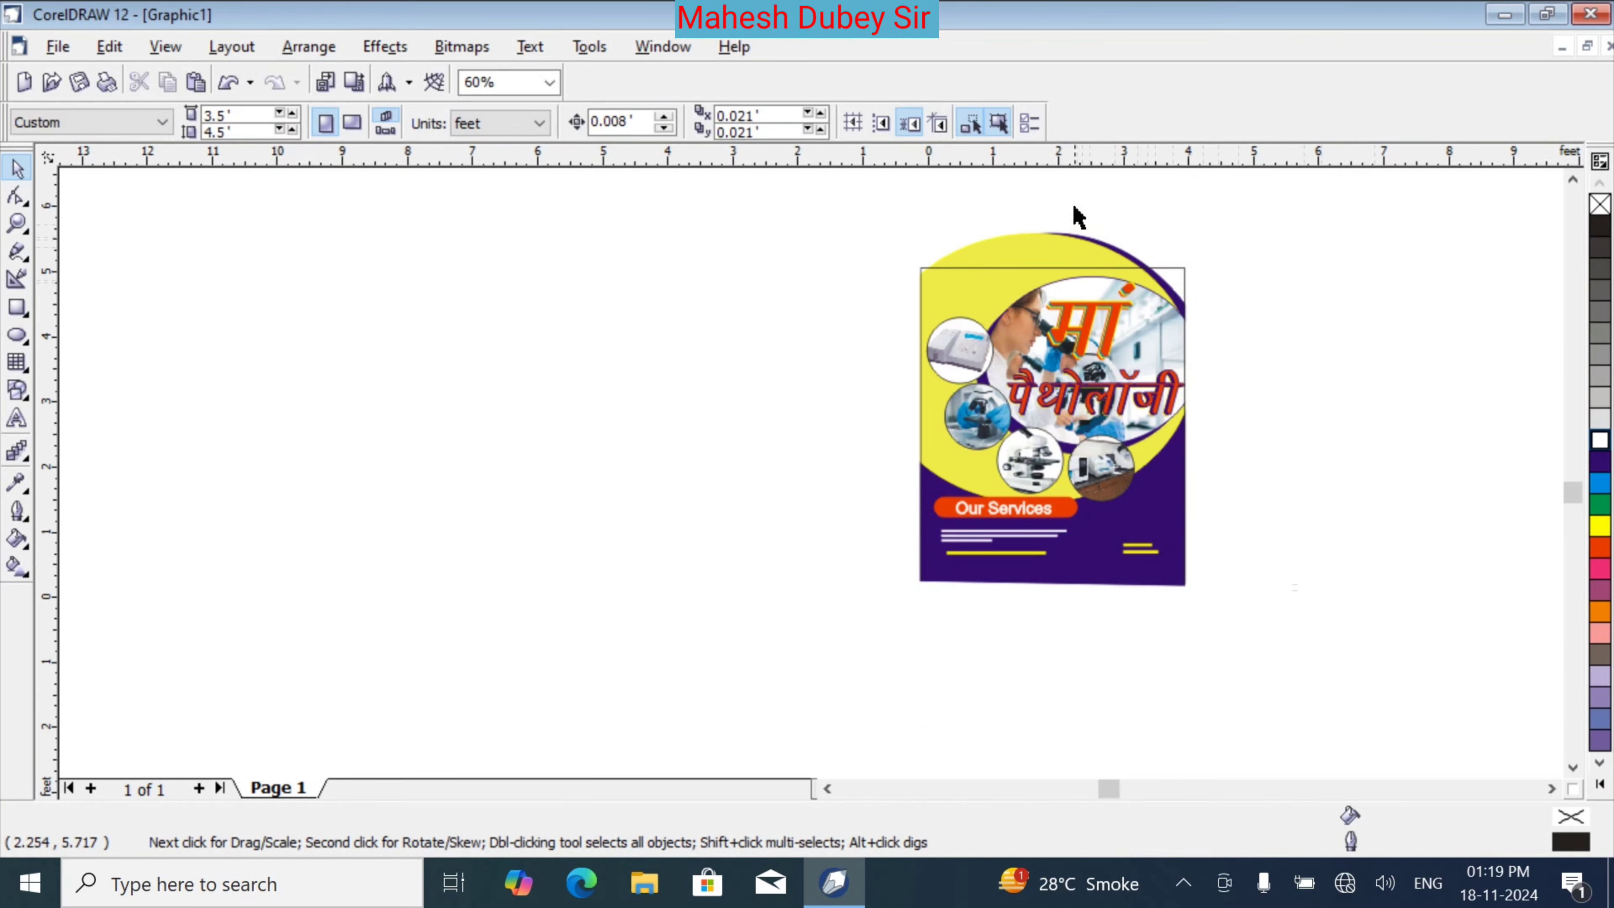
Place a copy of the bottom white mask over the artwork above the frame and nudge it until its lower edge meets the frame's top
{"action": "left_click", "coordinate": [1095, 659]}
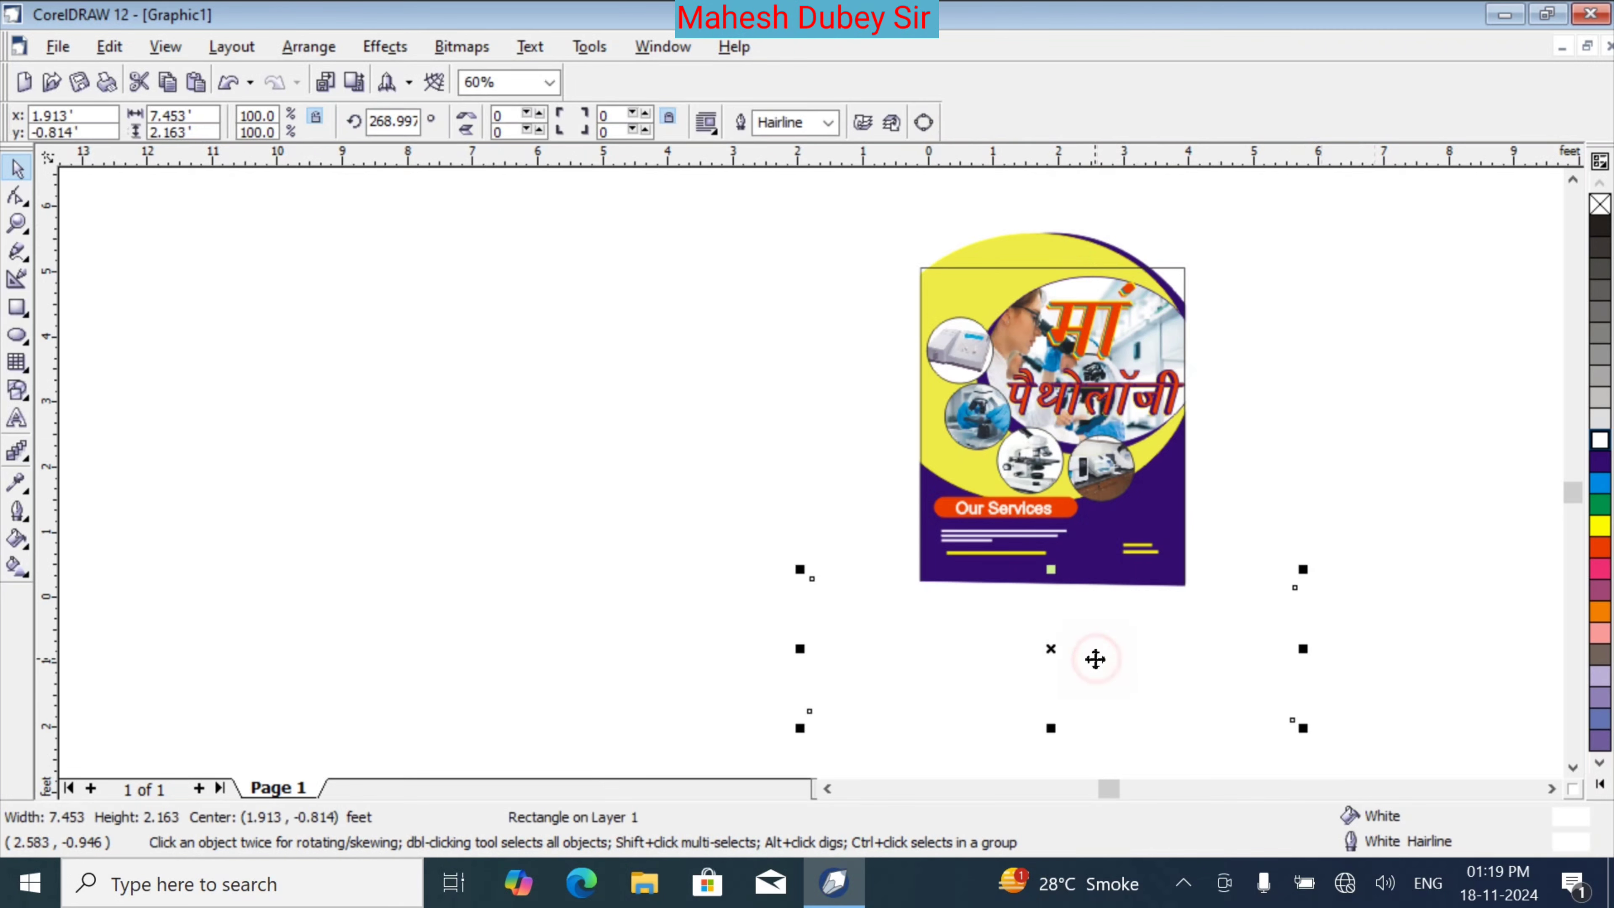
{"action": "left_click_drag", "start_coordinate": [1094, 660], "coordinate": [1100, 255]}
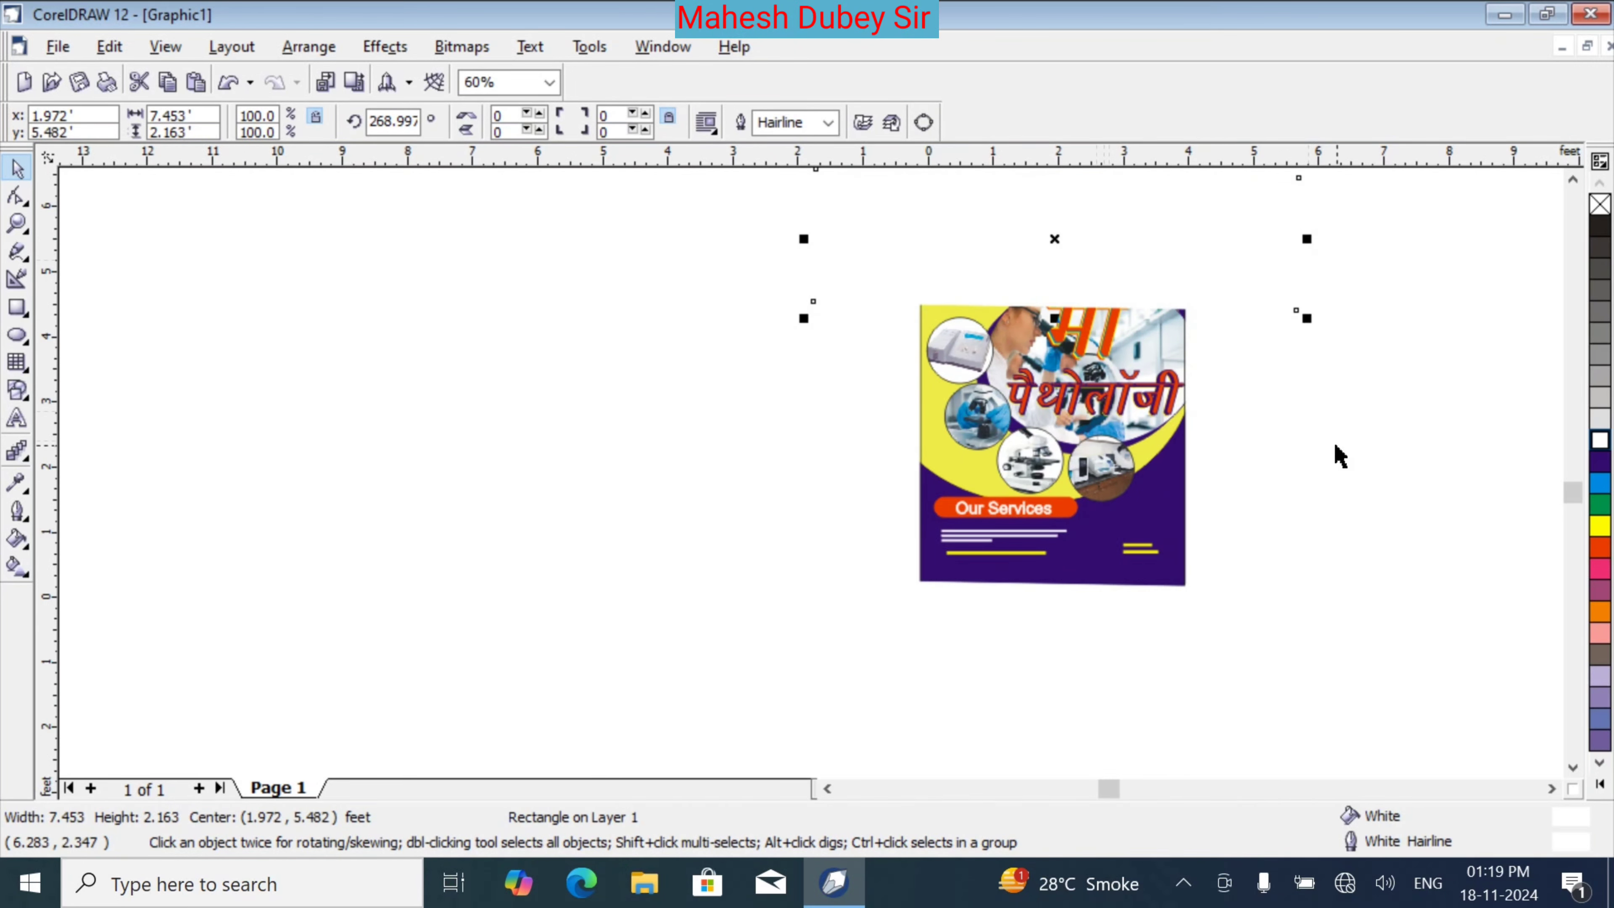
{"action": "key", "text": "Up"}
{"action": "key", "text": "Up"}
{"action": "key", "text": "Up"}
{"action": "key", "text": "Up"}
{"action": "key", "text": "Up"}
{"action": "key", "text": "Up"}
{"action": "key", "text": "Up"}
{"action": "key", "text": "Up"}
{"action": "key", "text": "Up"}
{"action": "key", "text": "Up"}
{"action": "key", "text": "Up"}
{"action": "key", "text": "Up"}
{"action": "key", "text": "Up"}
{"action": "key", "text": "Up"}
{"action": "key", "text": "Up"}
{"action": "key", "text": "Up"}
{"action": "key", "text": "Up"}
{"action": "key", "text": "Up"}
{"action": "key", "text": "Up"}
{"action": "key", "text": "Up"}
{"action": "key", "text": "Up"}
{"action": "key", "text": "Up"}
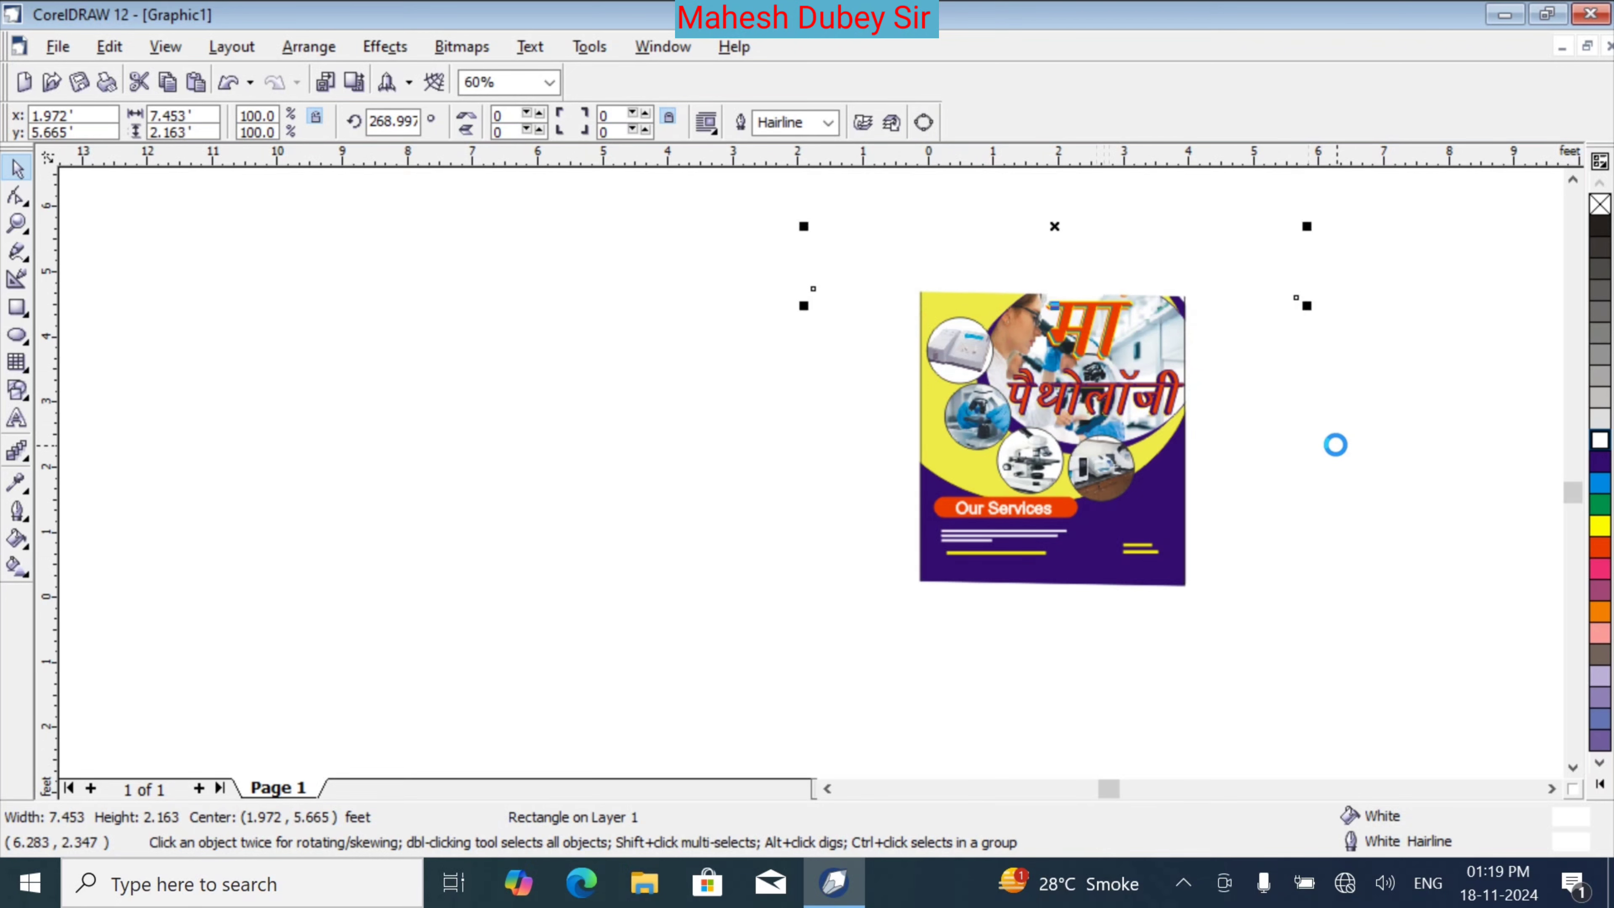
{"action": "key", "text": "Up"}
{"action": "key", "text": "Up"}
{"action": "key", "text": "Up"}
{"action": "key", "text": "Up"}
{"action": "key", "text": "Up"}
{"action": "key", "text": "Up"}
{"action": "key", "text": "Up"}
{"action": "key", "text": "Up"}
{"action": "key", "text": "Up"}
{"action": "key", "text": "Up"}
{"action": "key", "text": "Up"}
{"action": "key", "text": "Up"}
{"action": "key", "text": "Up"}
{"action": "key", "text": "Up"}
{"action": "key", "text": "Up"}
{"action": "key", "text": "Up"}
{"action": "key", "text": "Up"}
{"action": "key", "text": "Up"}
{"action": "key", "text": "Up"}
{"action": "key", "text": "Up"}
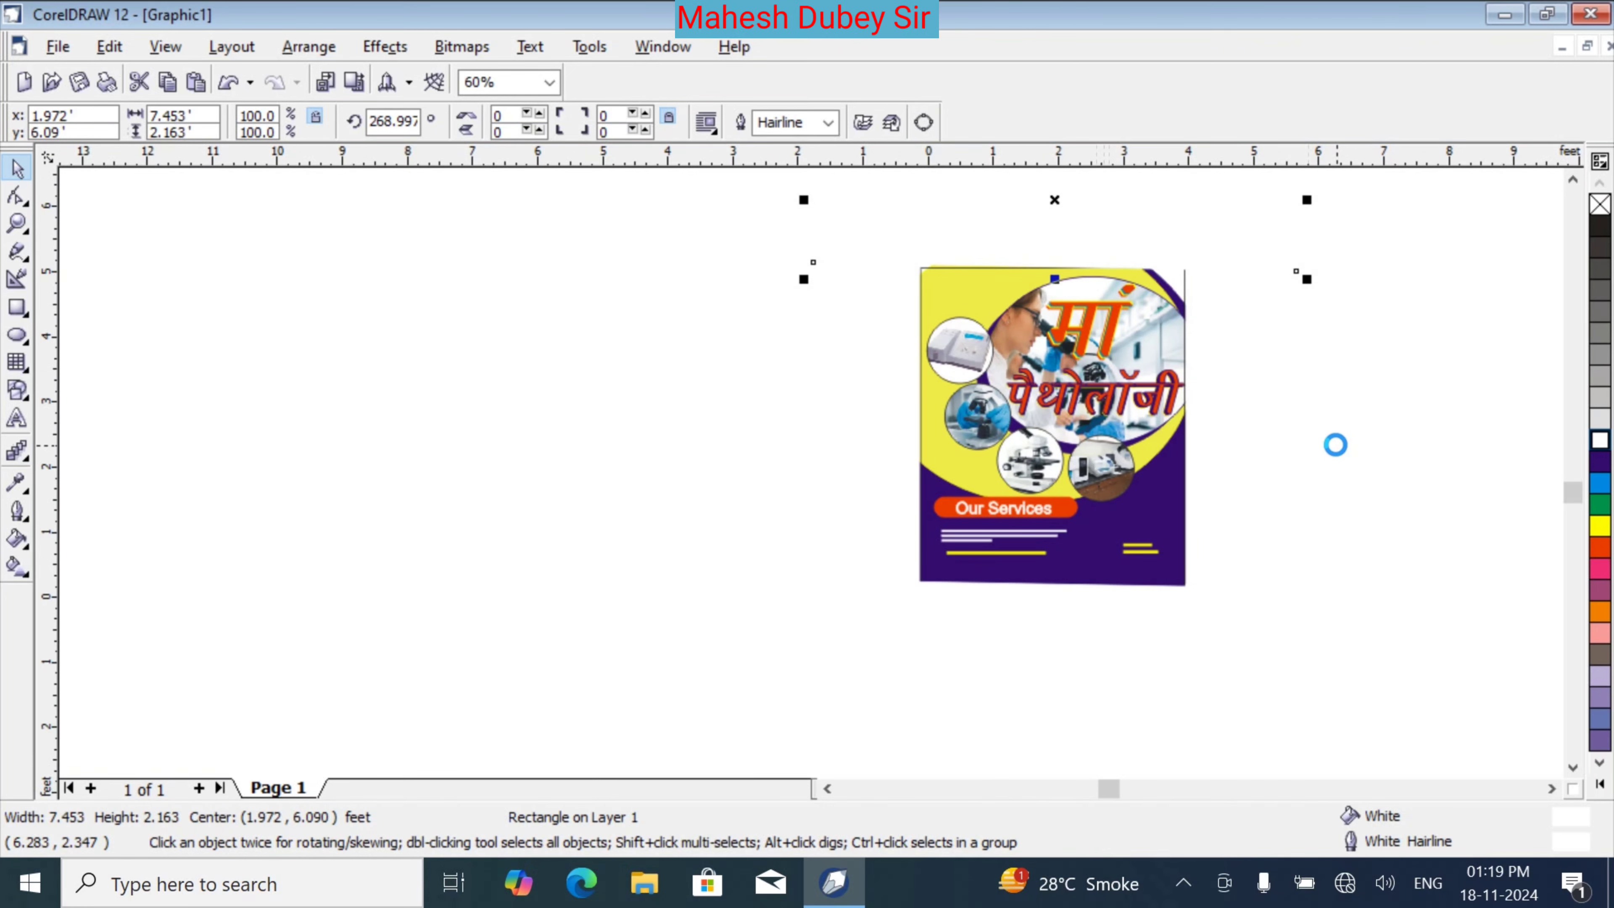
{"action": "key", "text": "Down"}
{"action": "key", "text": "Down"}
{"action": "key", "text": "Down"}
{"action": "key", "text": "Down"}
{"action": "key", "text": "Down"}
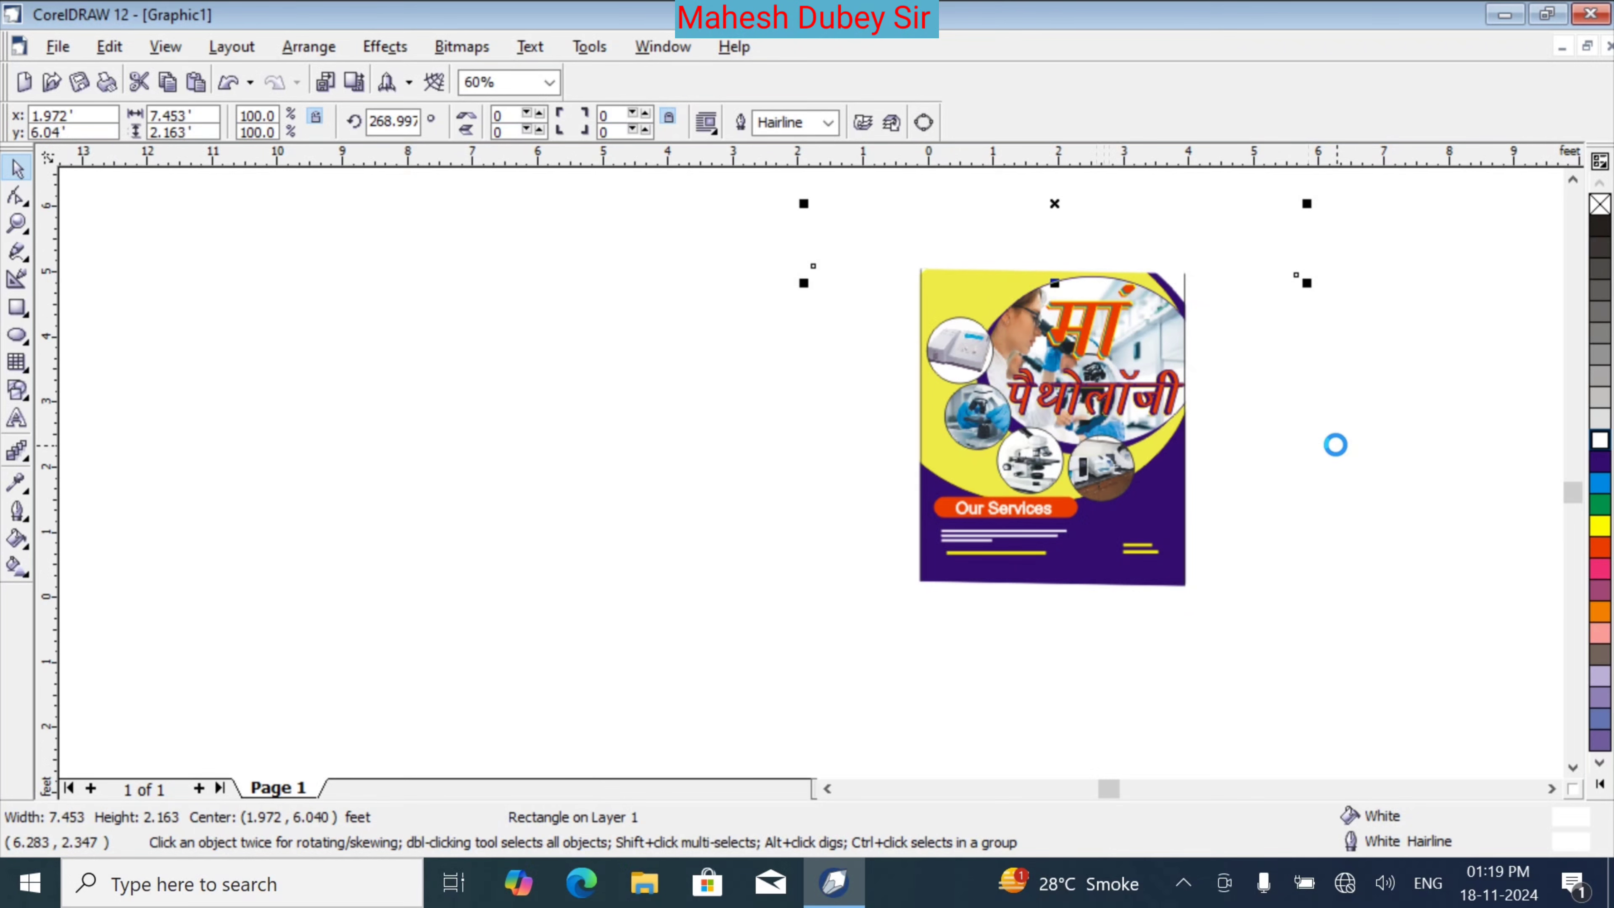
{"action": "left_click", "coordinate": [1416, 409]}
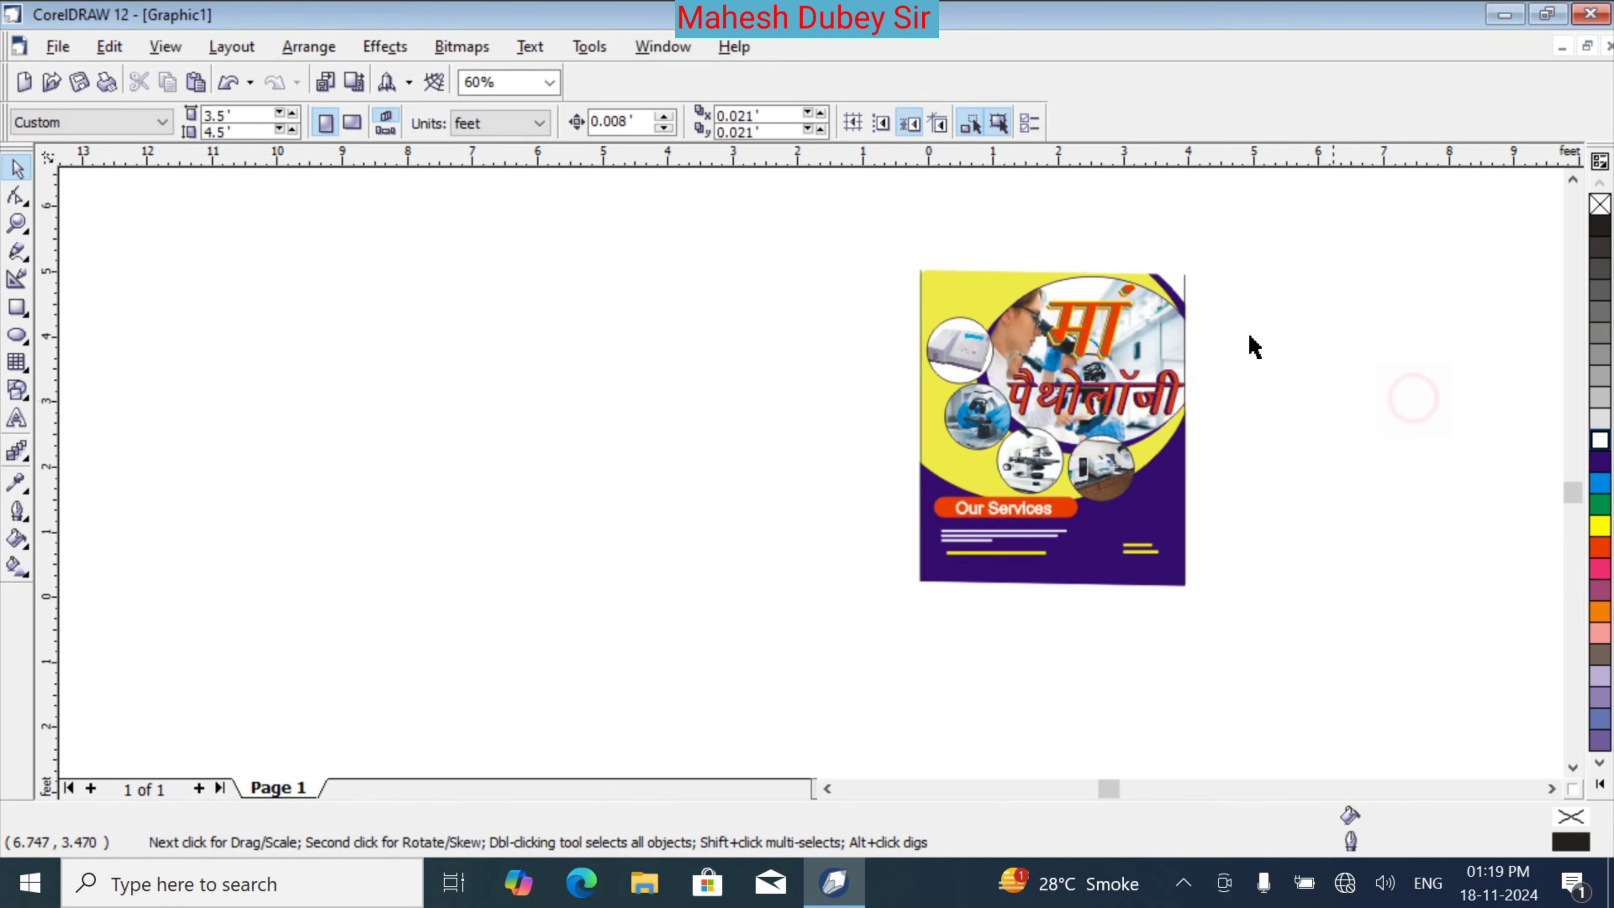
Enlarge the yellow ellipse outward from its upper-right corner so it covers the purple in the banner's upper-right corner
{"action": "left_click", "coordinate": [1172, 293]}
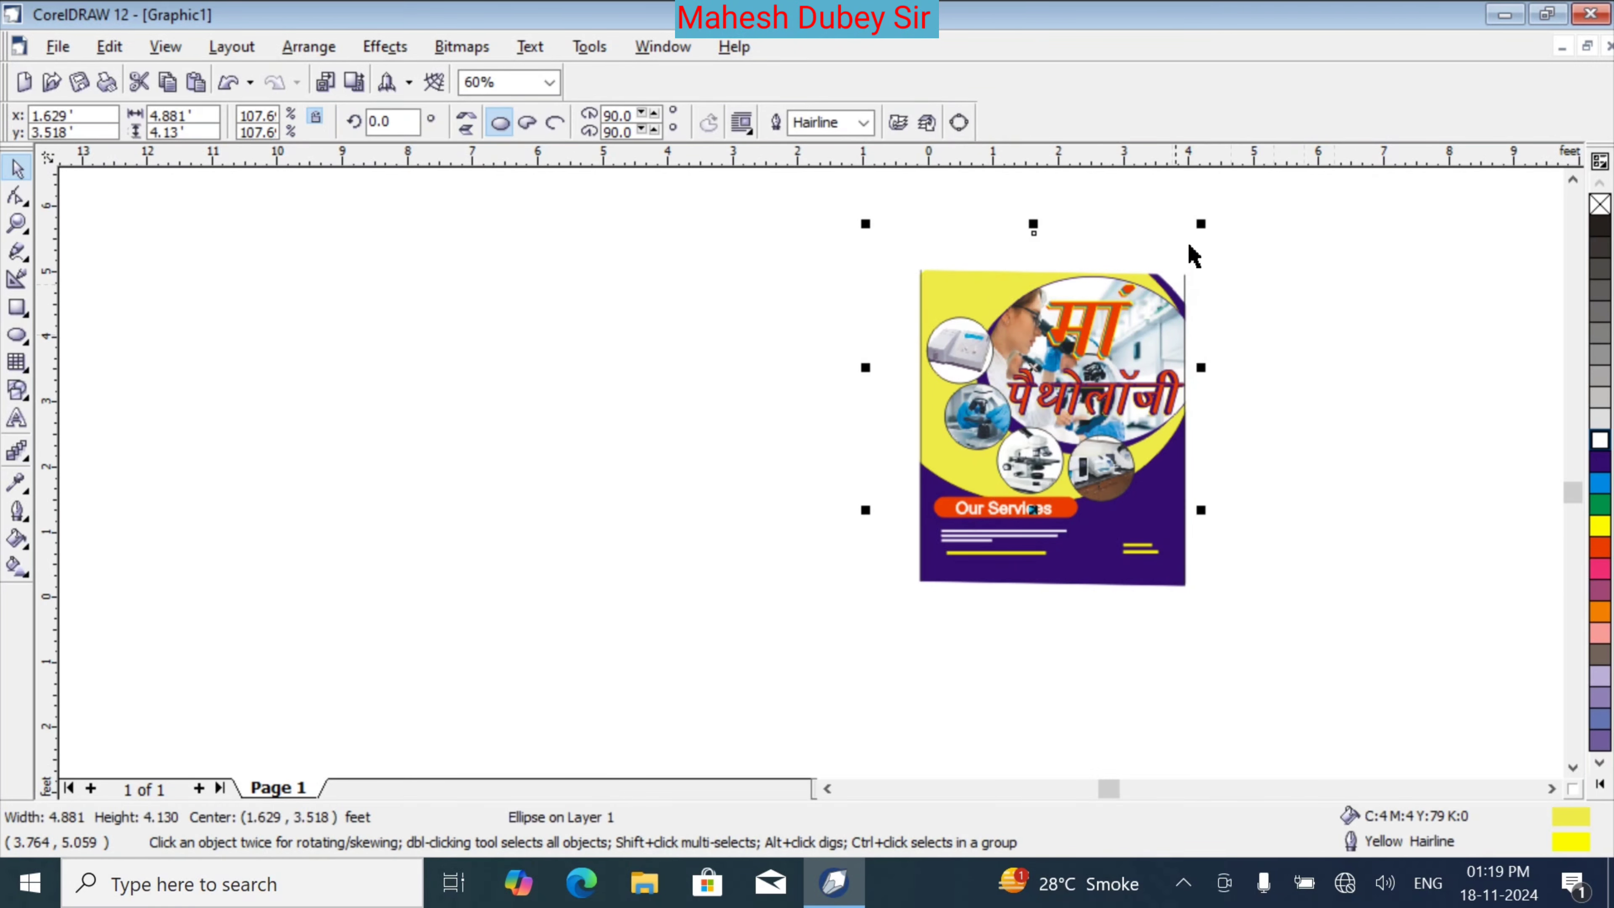
{"action": "left_click_drag", "start_coordinate": [1199, 223], "coordinate": [1232, 197]}
{"action": "left_click", "coordinate": [1402, 379]}
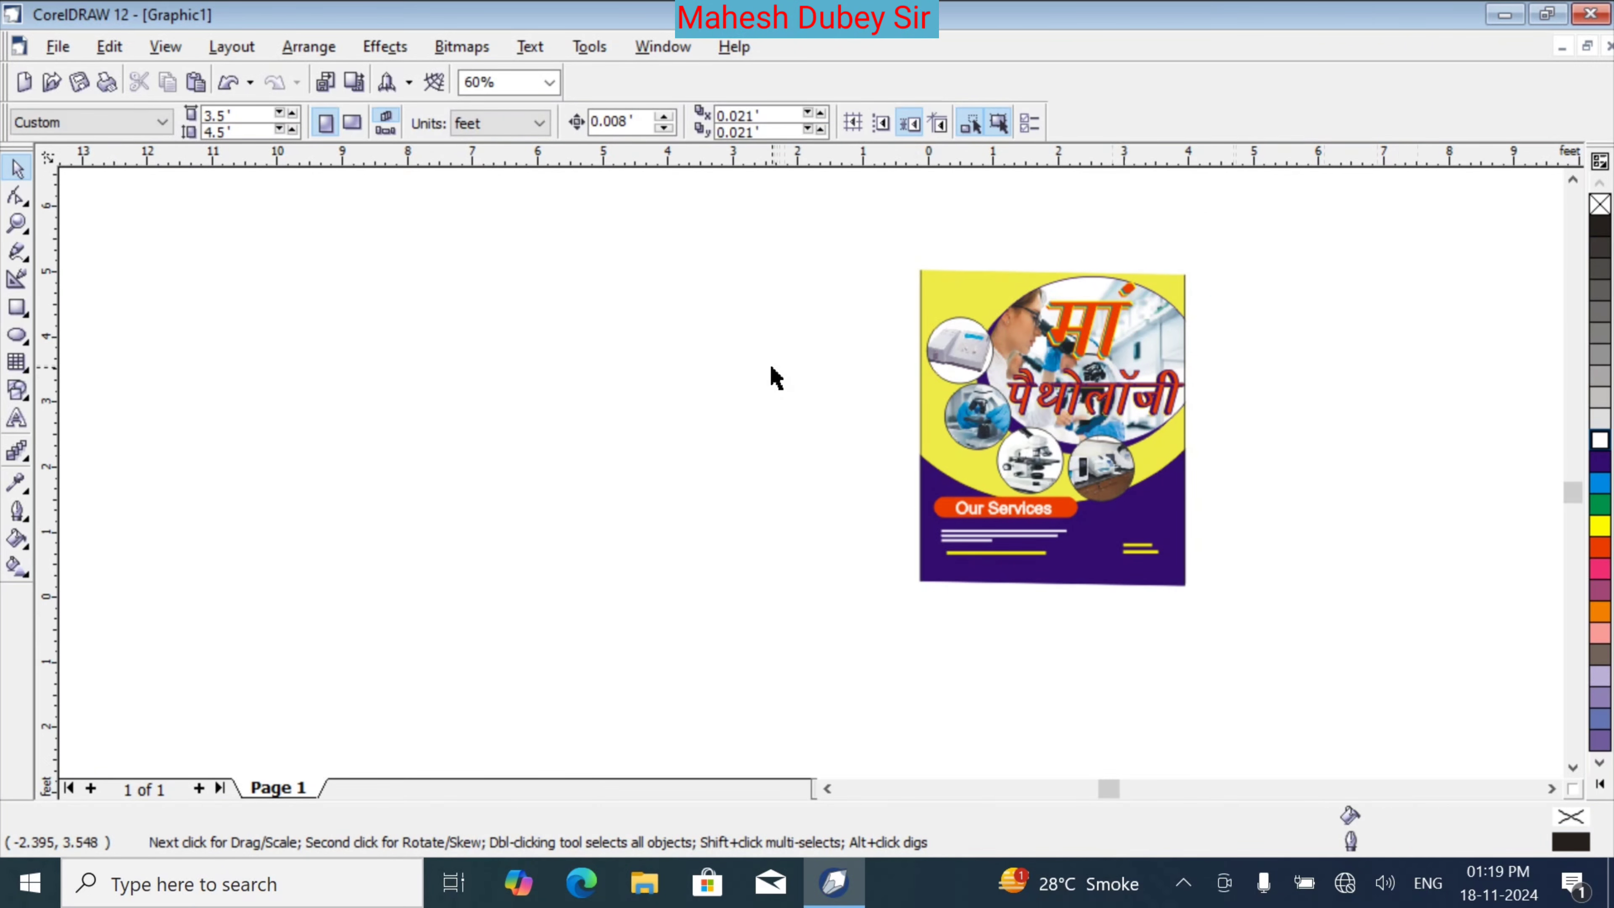
Group all the banner objects and masks, and move the group off the page to its left
{"action": "key", "text": "ctrl+a"}
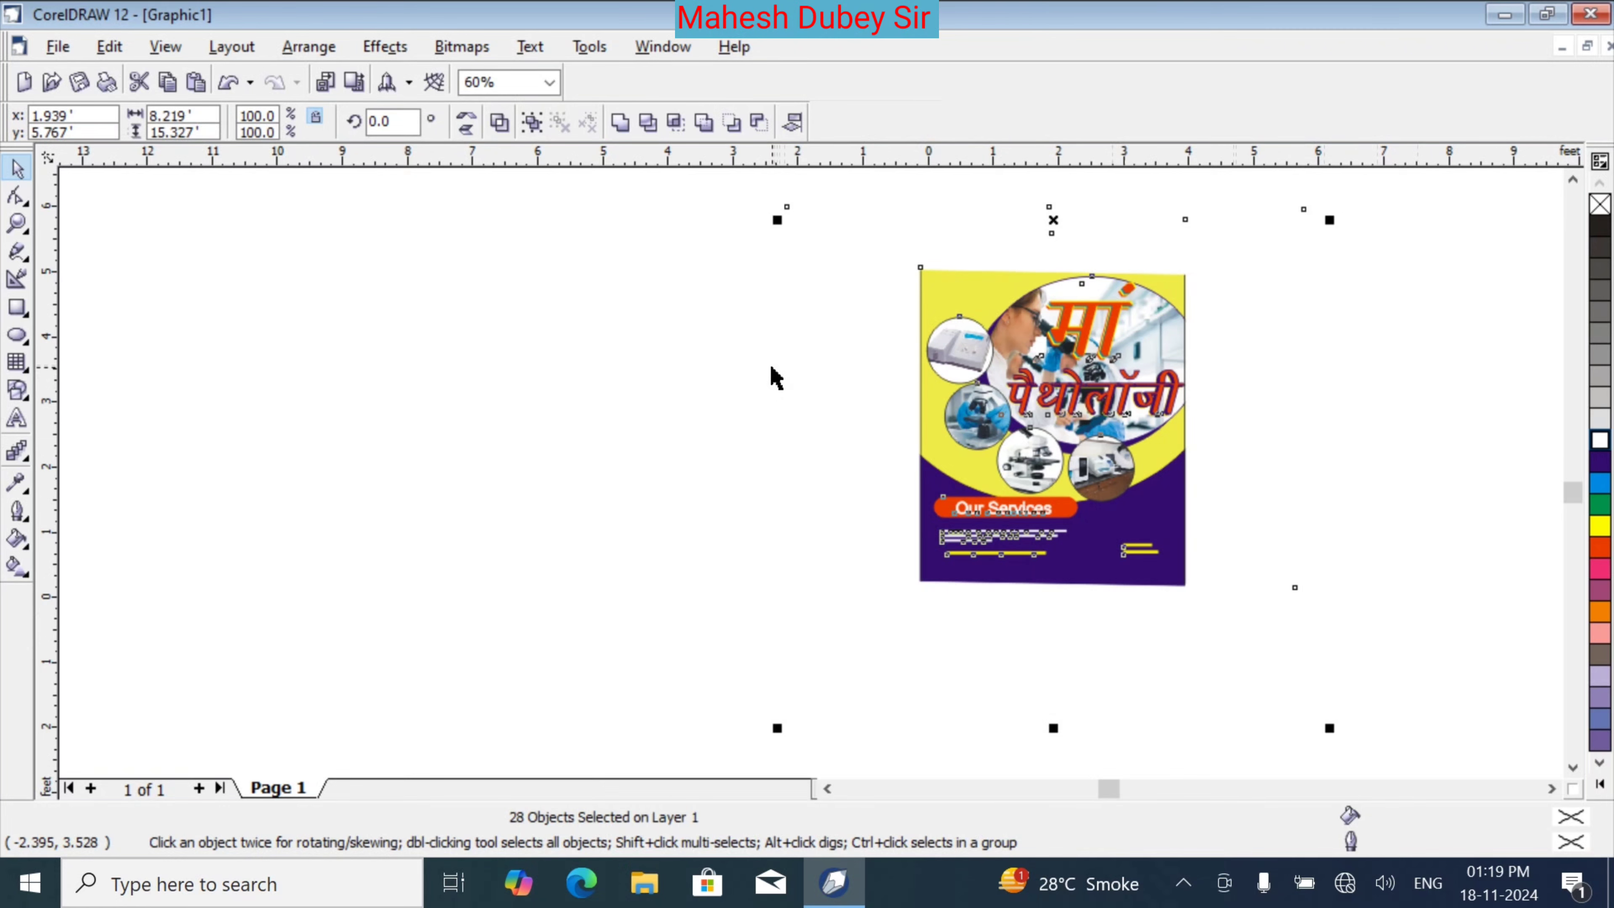
{"action": "key", "text": "ctrl+g"}
{"action": "left_click", "coordinate": [716, 364]}
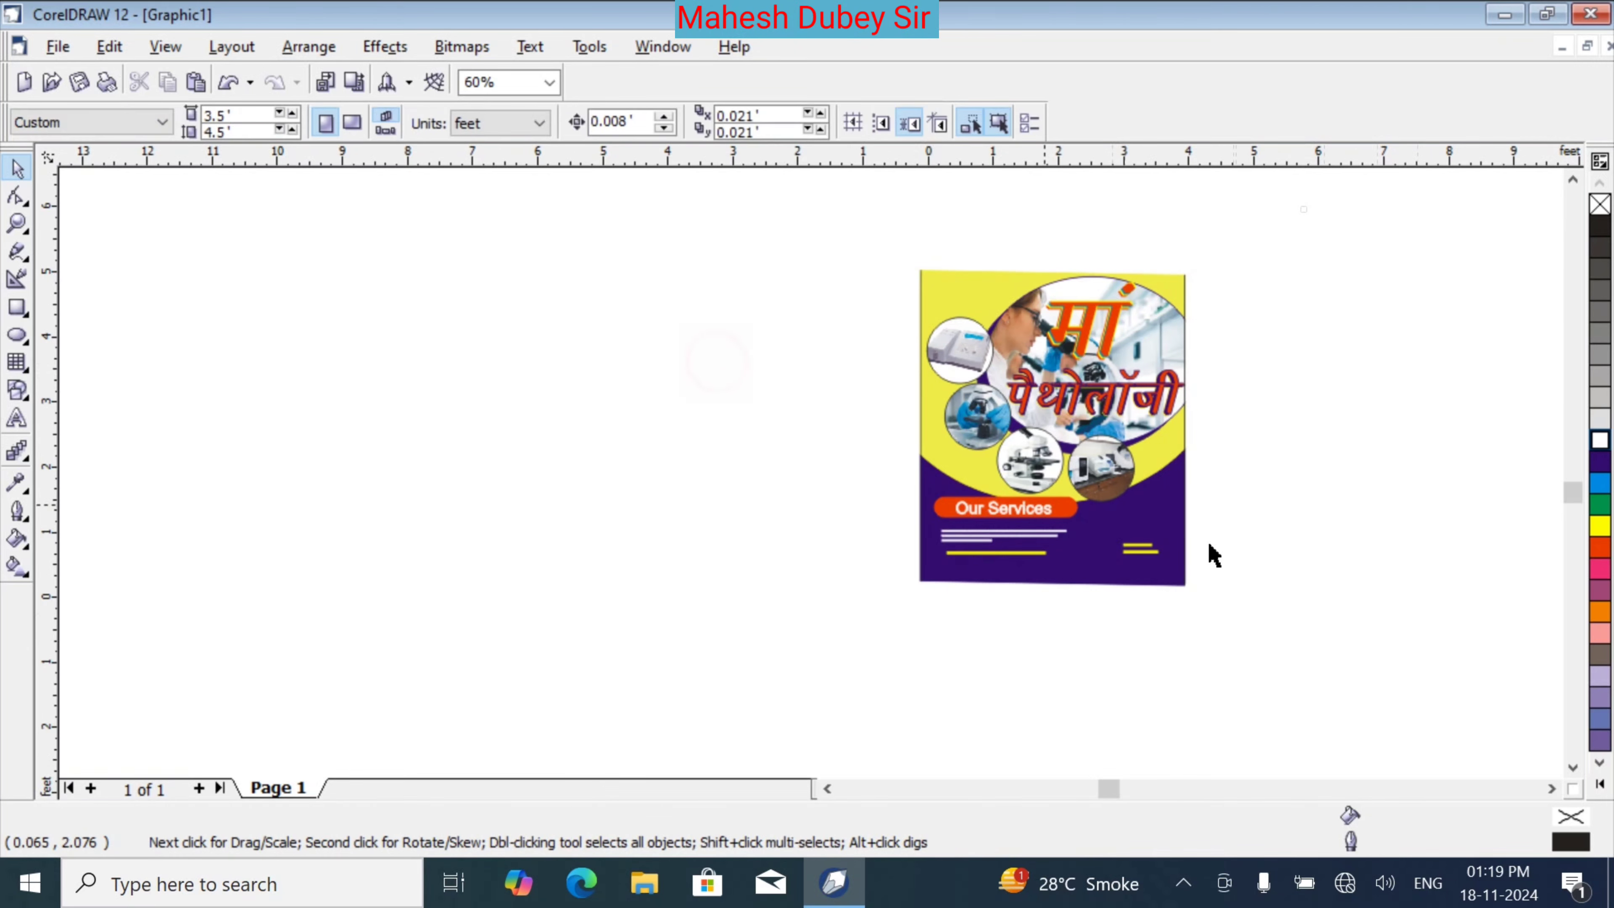
{"action": "left_click_drag", "start_coordinate": [1124, 399], "coordinate": [775, 491]}
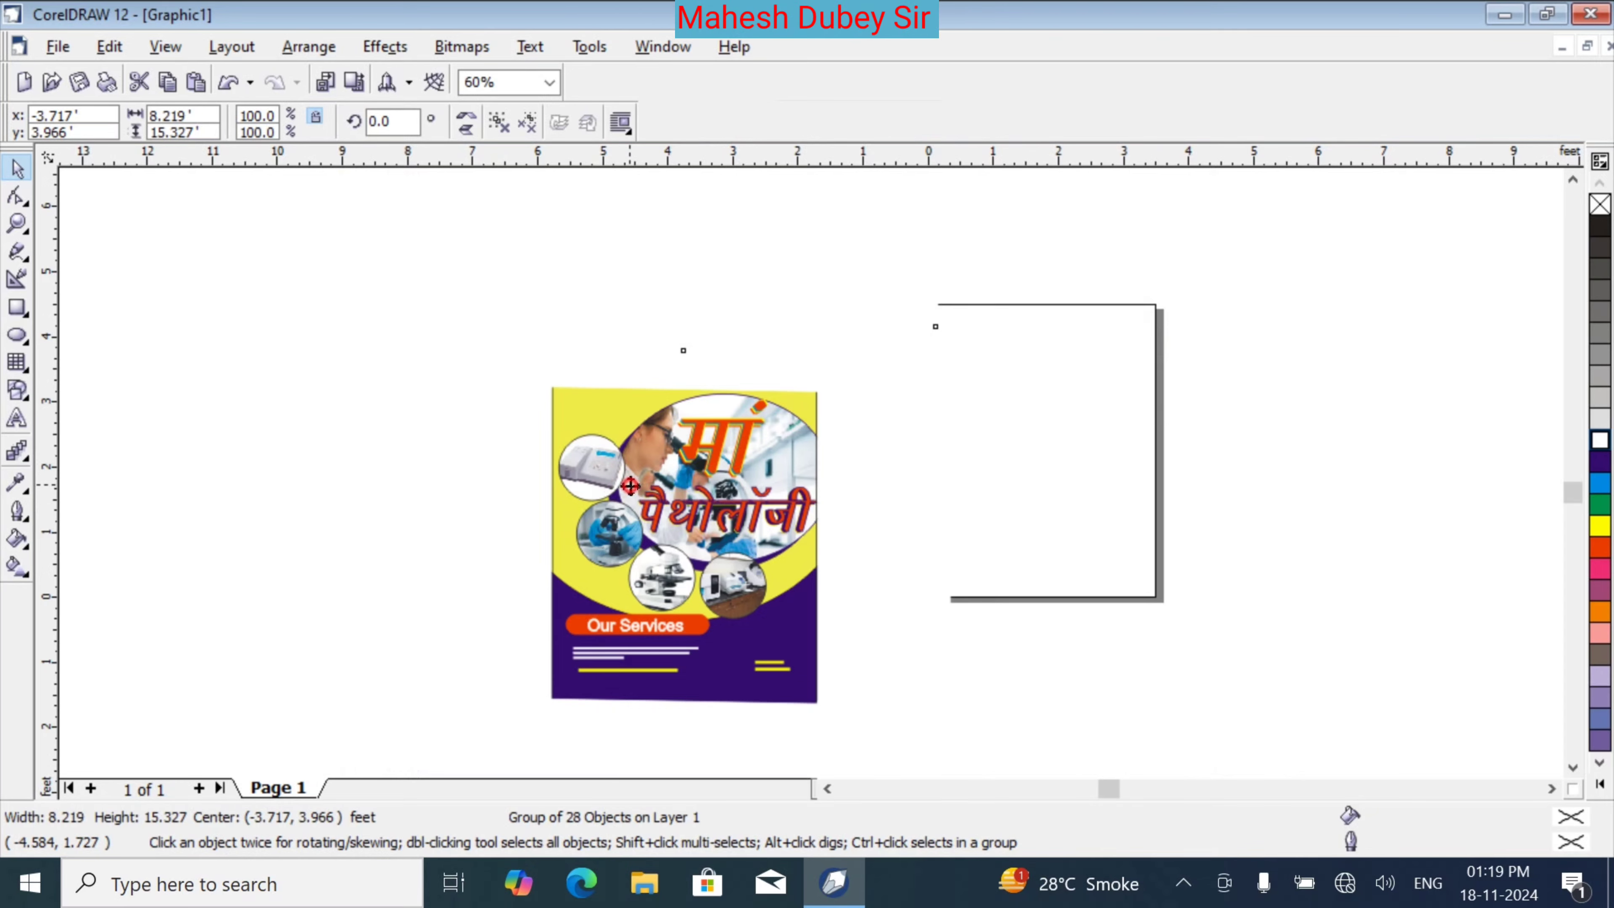
Move the grouped banner back to the right so it straddles the page's left edge
{"action": "scroll", "coordinate": [703, 508], "scroll_direction": "up", "scroll_amount": 6}
{"action": "scroll", "coordinate": [704, 512], "scroll_direction": "down", "scroll_amount": 6}
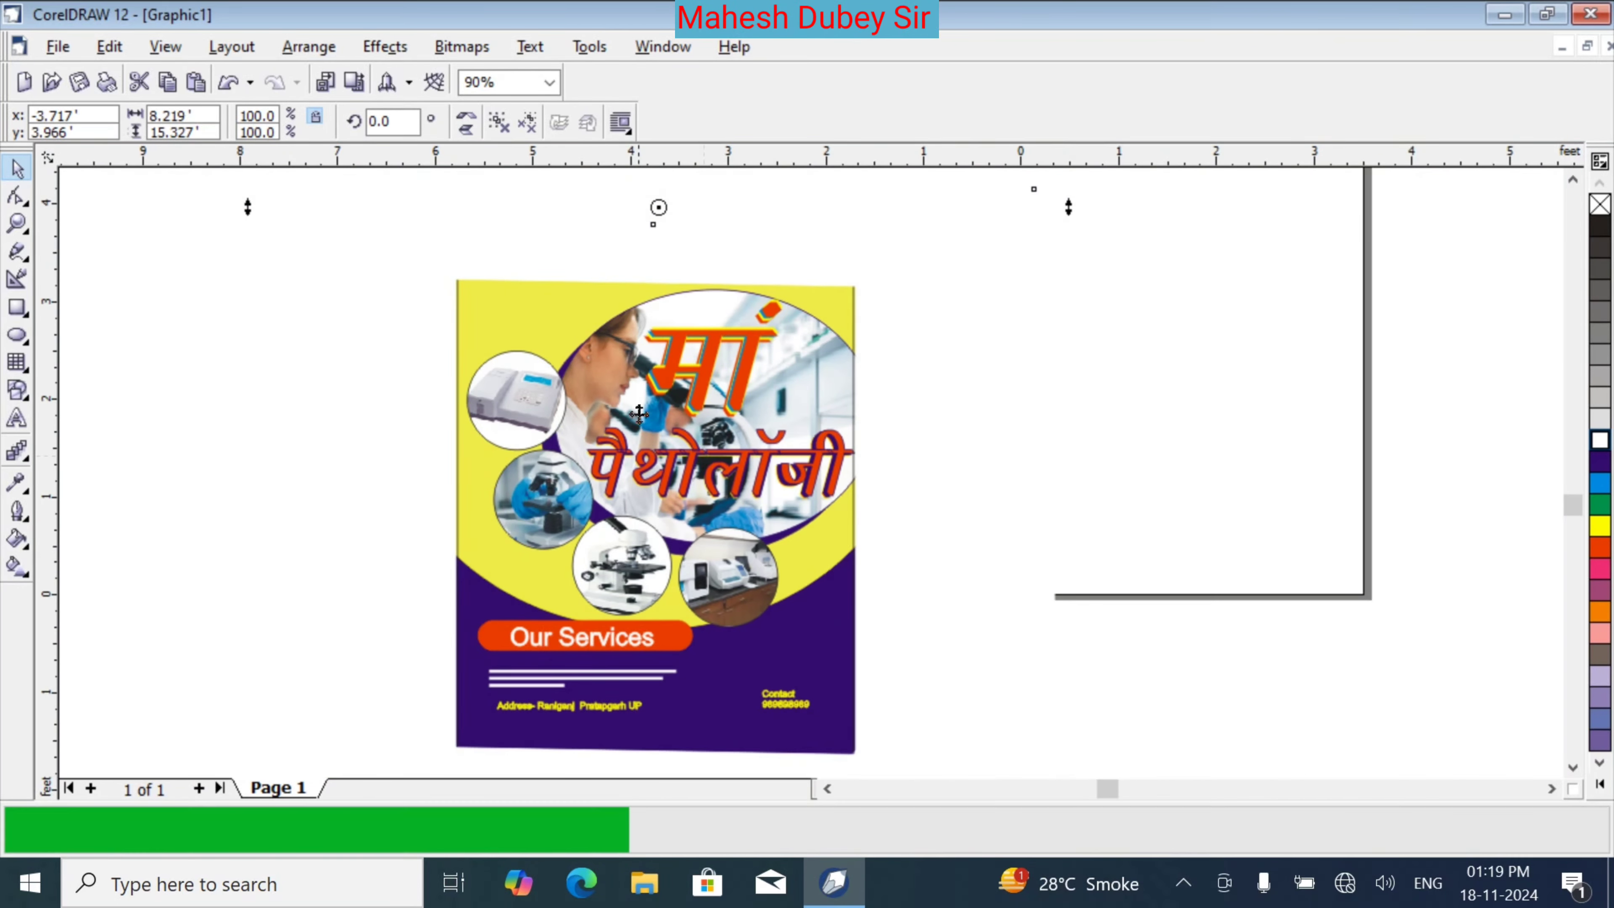
{"action": "left_click_drag", "start_coordinate": [639, 414], "coordinate": [852, 388]}
{"action": "key", "text": "ctrl+z"}
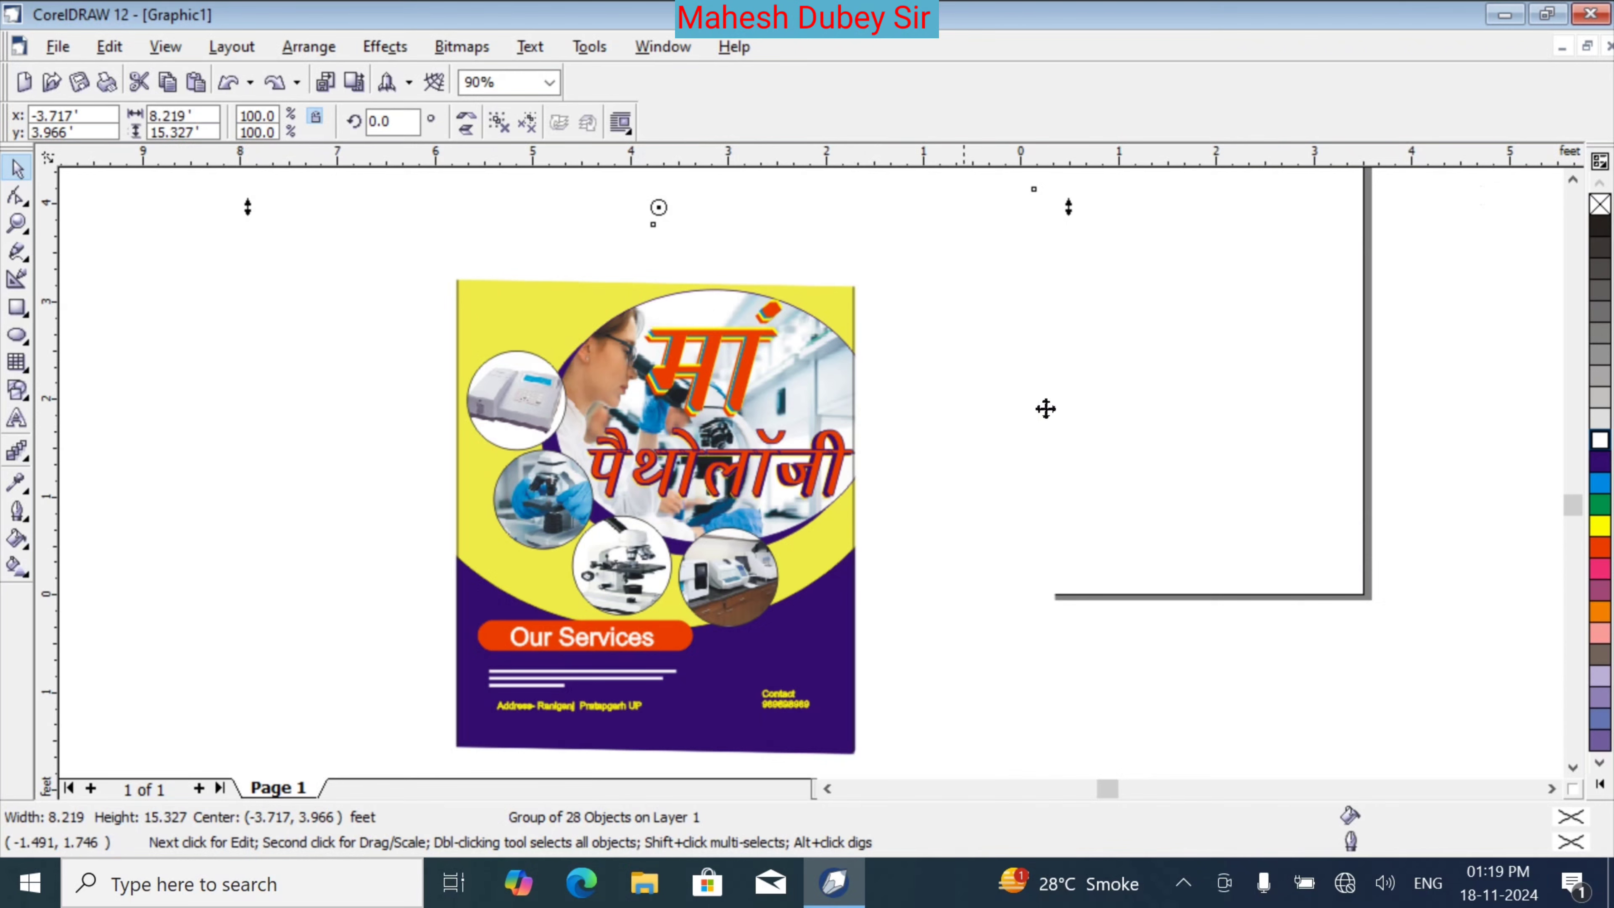
{"action": "left_click", "coordinate": [1376, 407]}
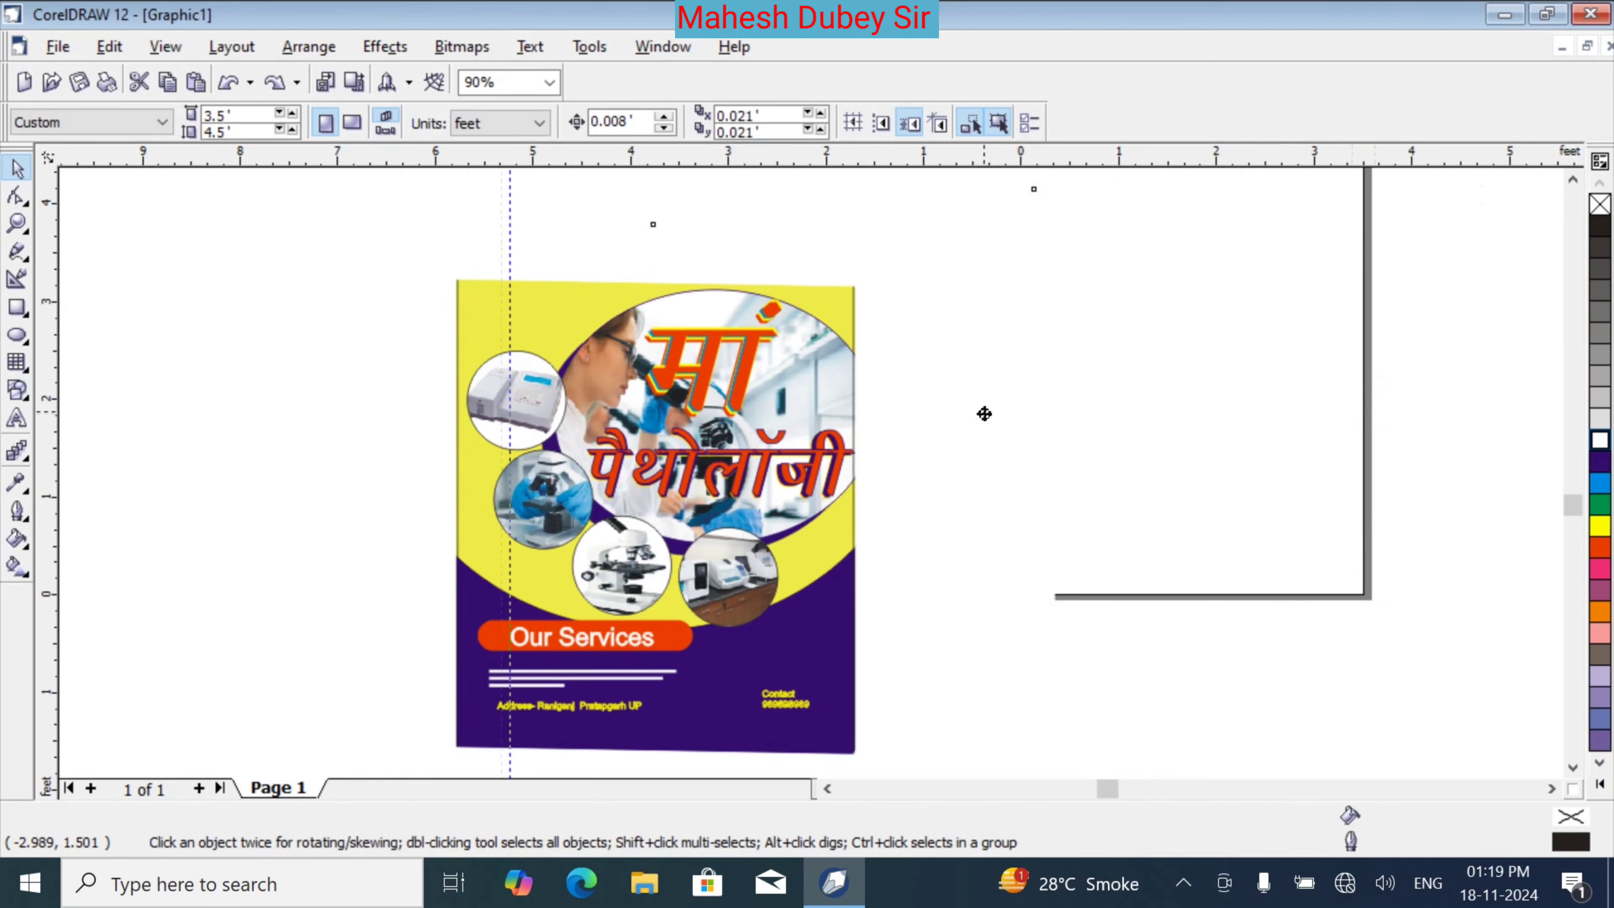
{"action": "left_click_drag", "start_coordinate": [984, 414], "coordinate": [988, 362]}
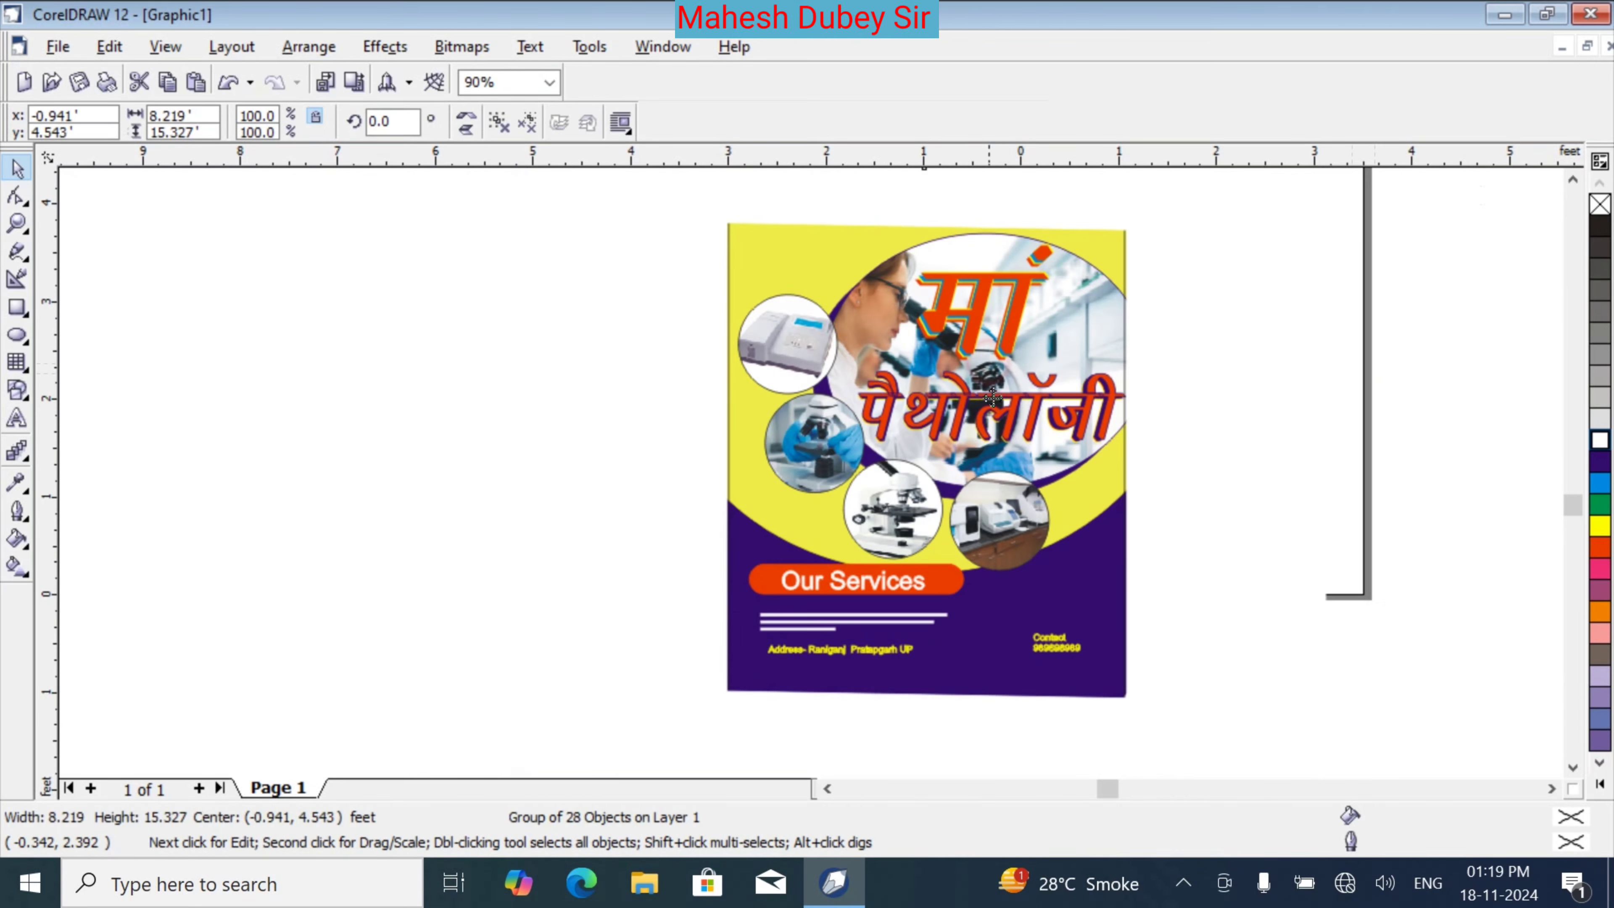
Examine the banner's services and contact text, heading and photos up close
{"action": "scroll", "coordinate": [960, 619], "scroll_direction": "up", "scroll_amount": 1}
{"action": "scroll", "coordinate": [959, 619], "scroll_direction": "up", "scroll_amount": 2}
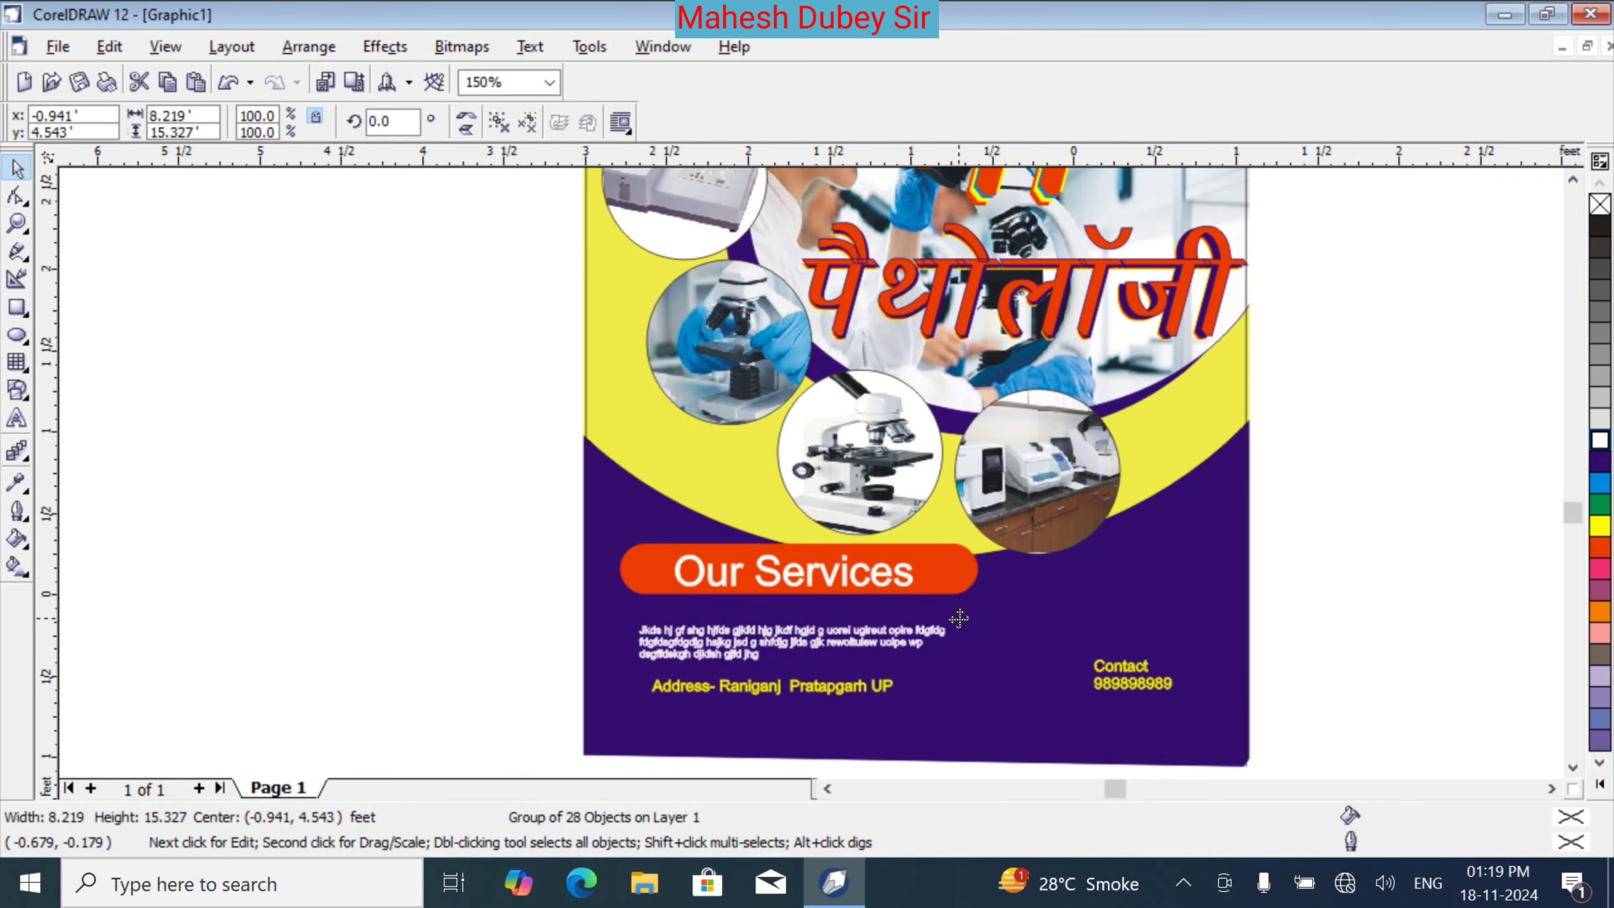
{"action": "left_click", "coordinate": [1573, 181]}
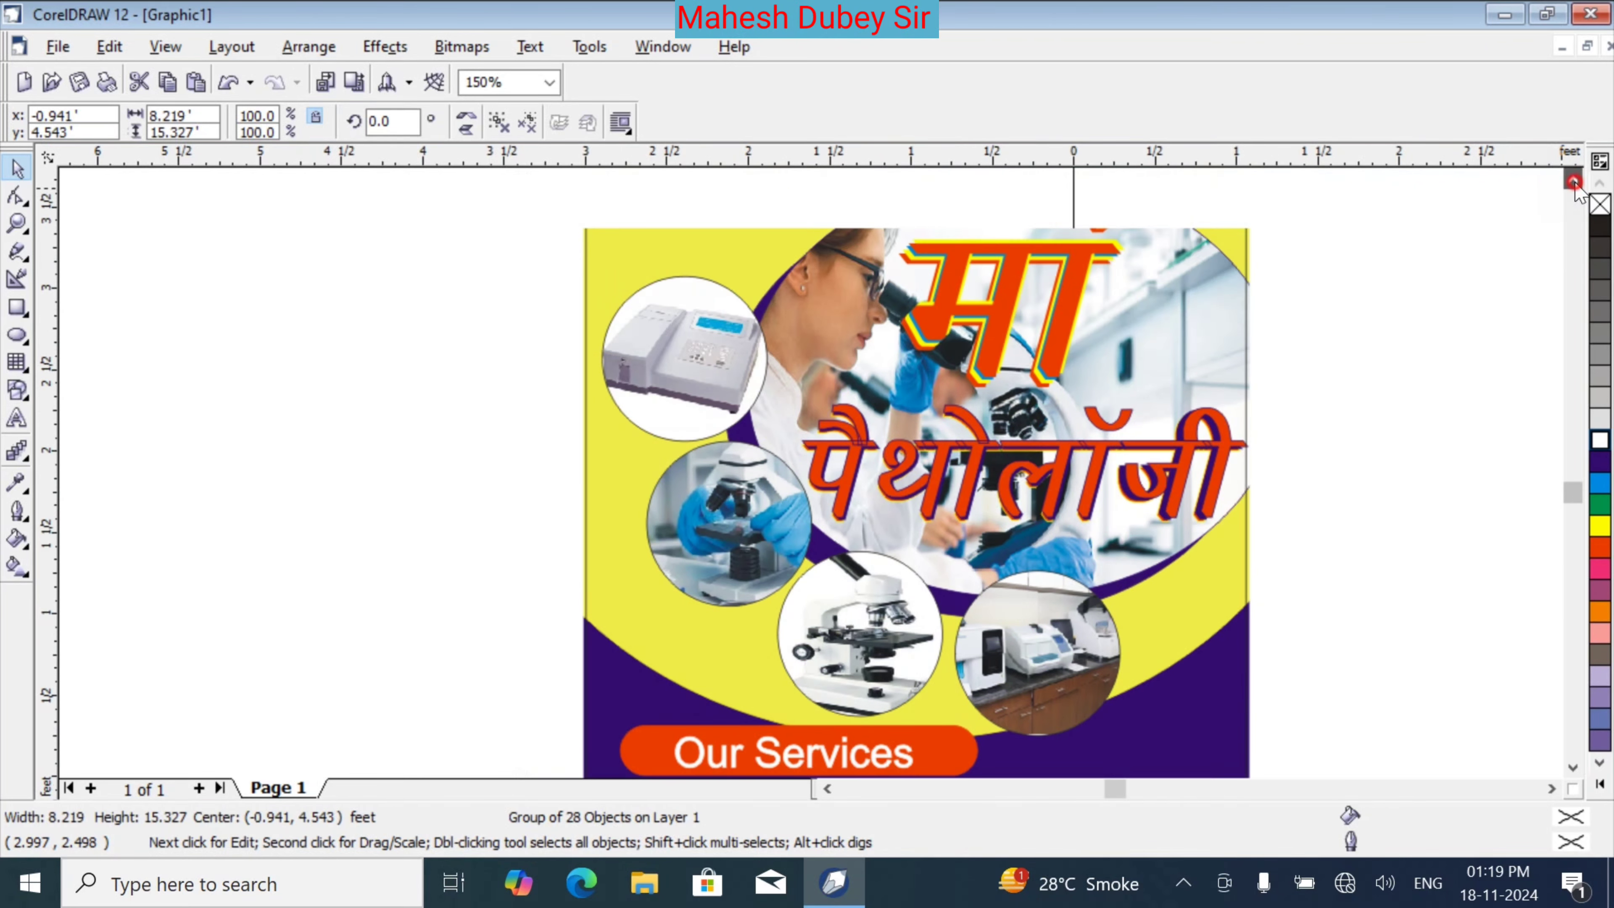